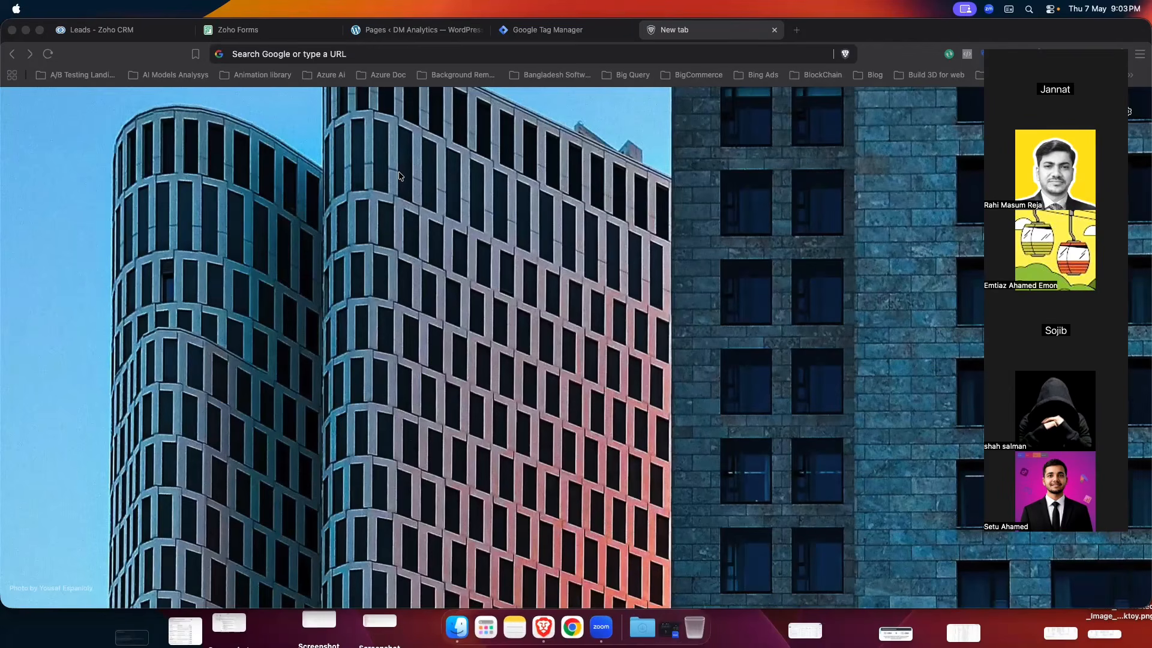
- Switch Brave to the 'Leads - Zoho CRM' tab showing the ten sample leads
left_click(994, 41)
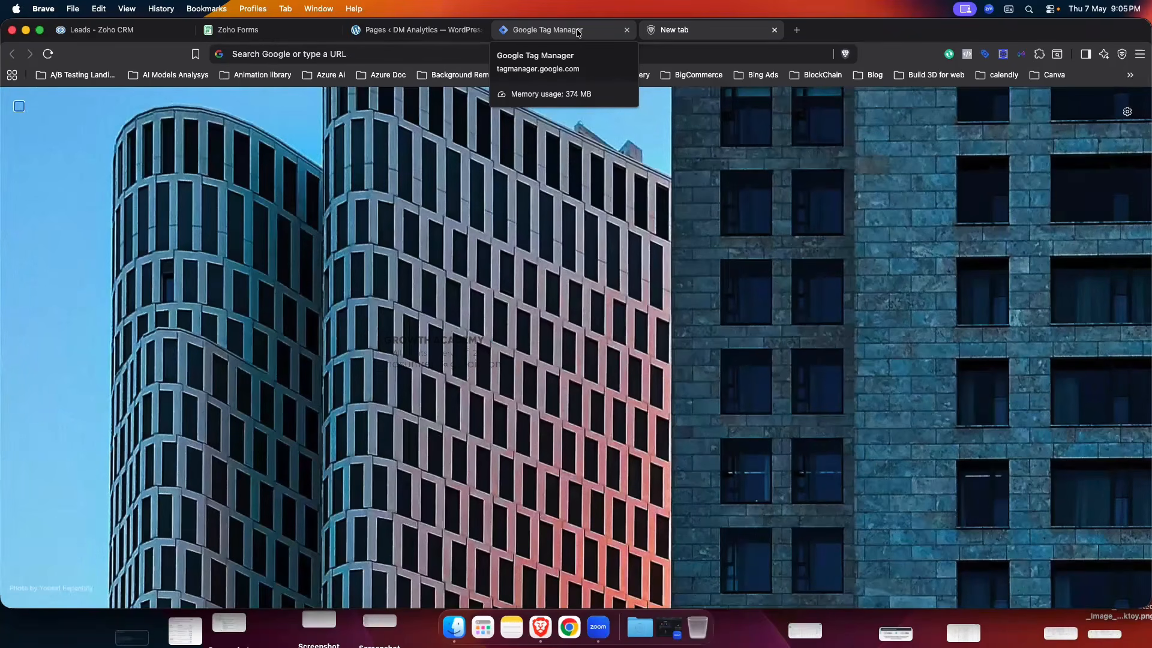
left_click(400, 53)
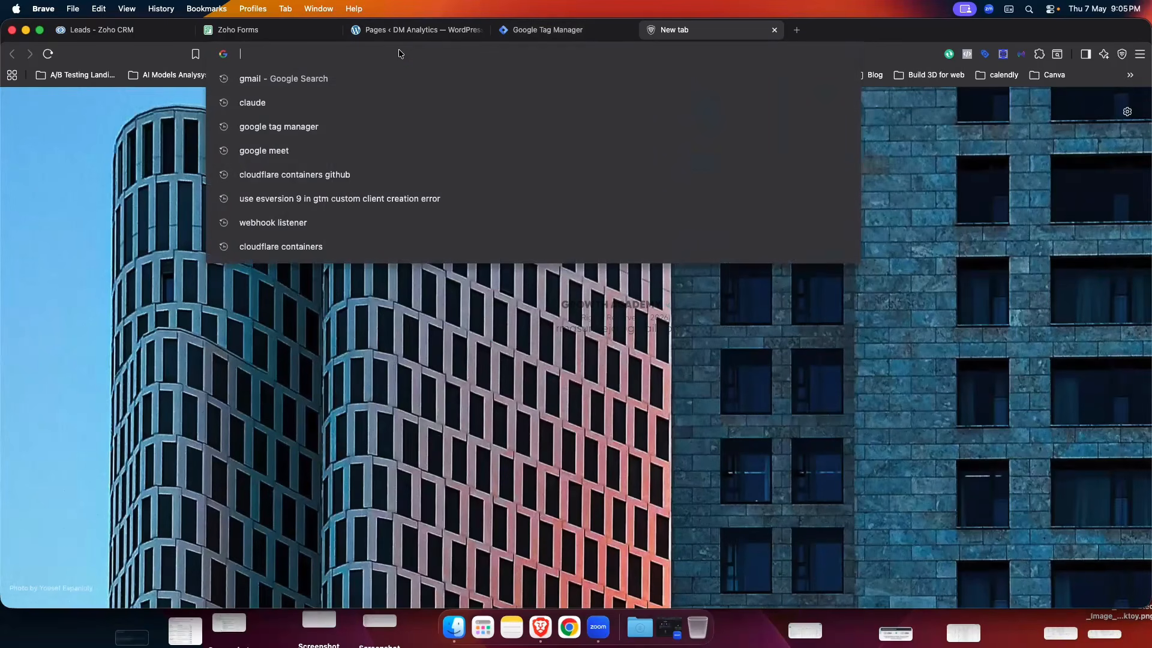
left_click(165, 123)
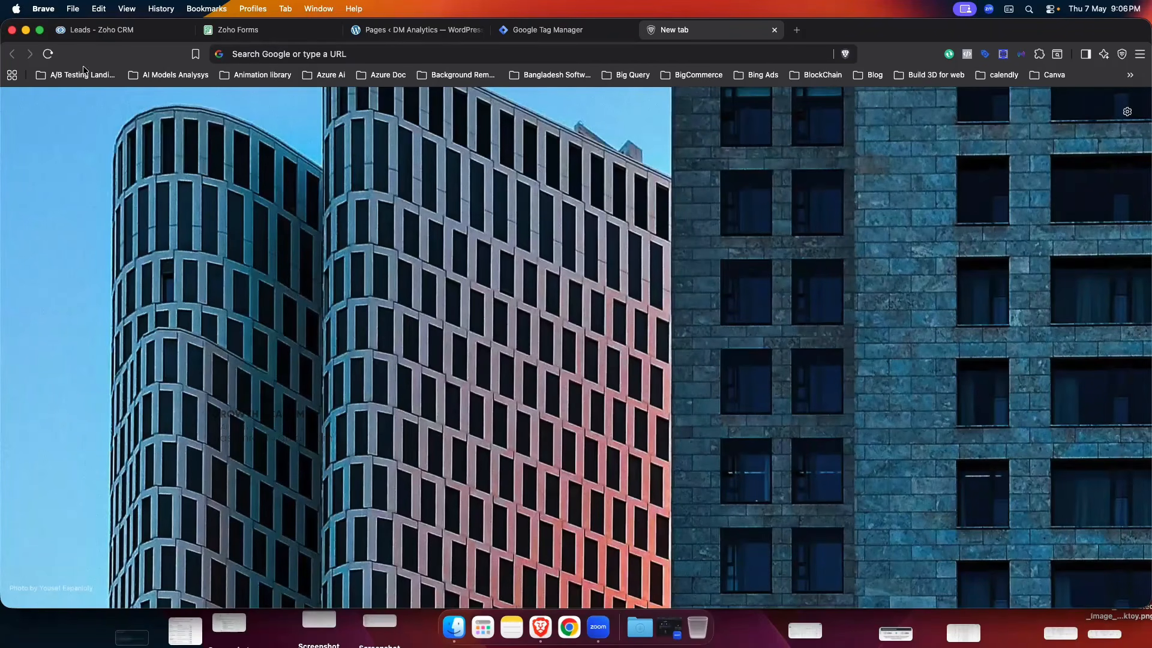
left_click(102, 29)
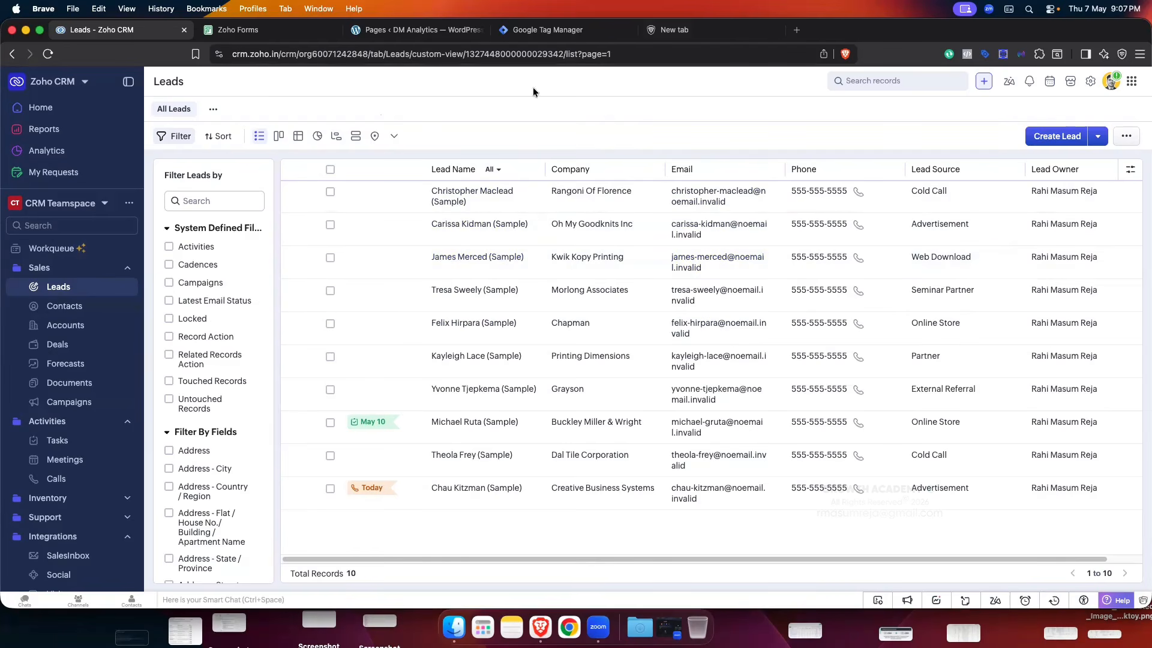
- Switch to the Zoho Forms tab to see All Forms with the Contact Us form
left_click(272, 36)
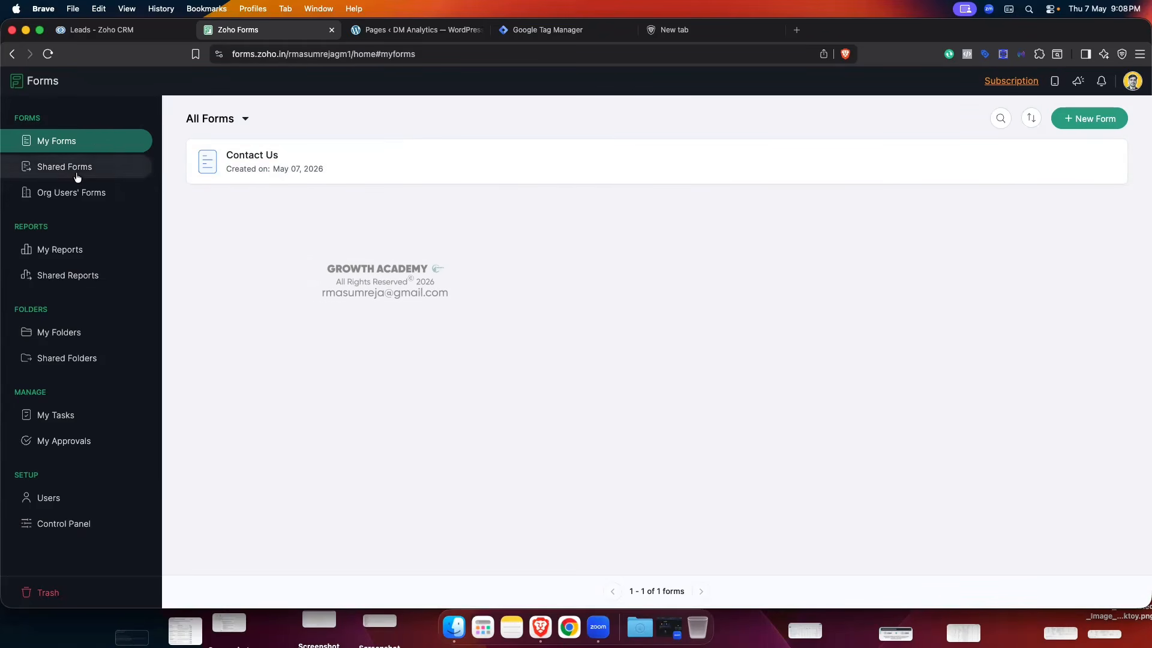
- Compare the Zoho Forms and CRM Leads tabs, ending on Leads, then open CRM Setup
mouse_move(381, 149)
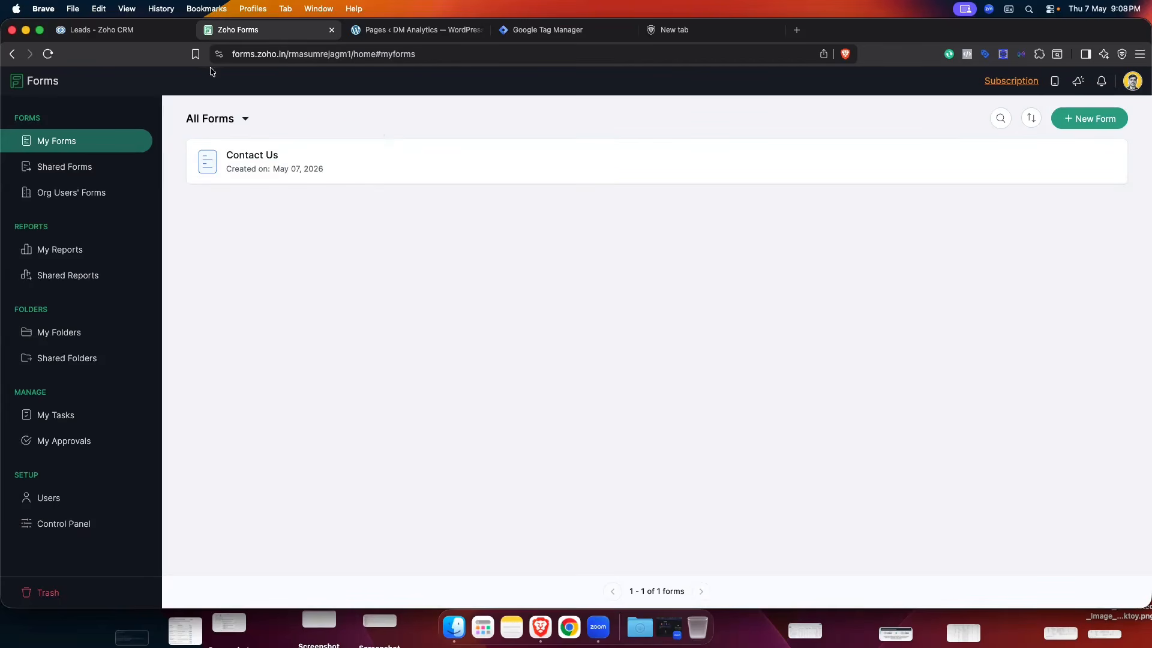
left_click(107, 31)
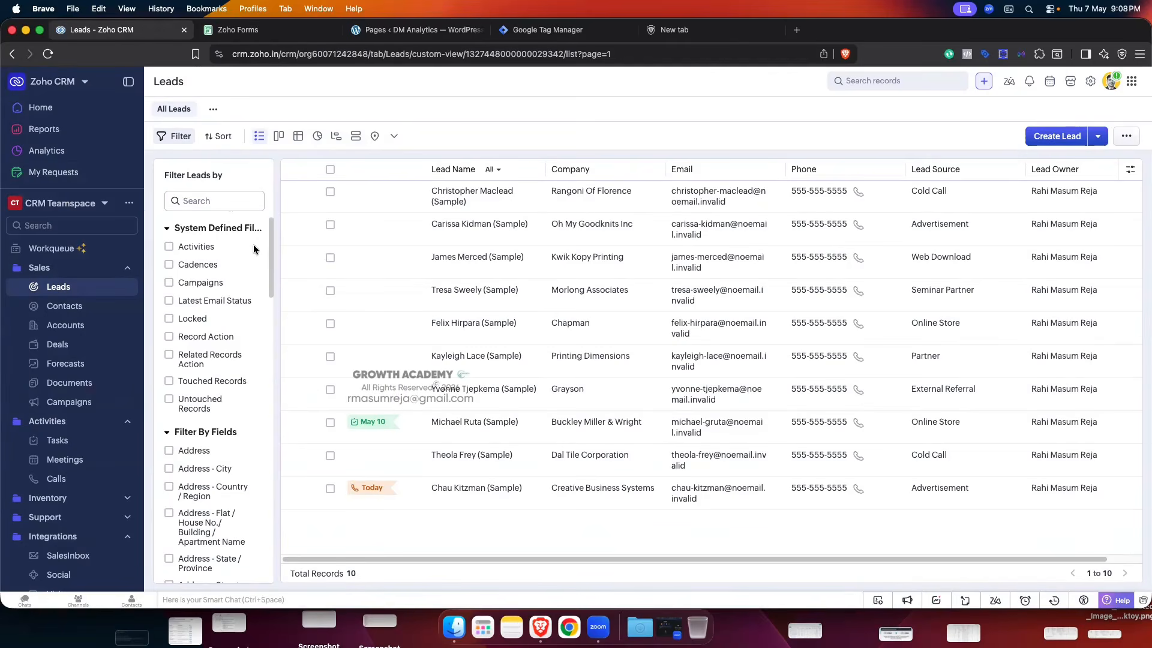
left_click(241, 30)
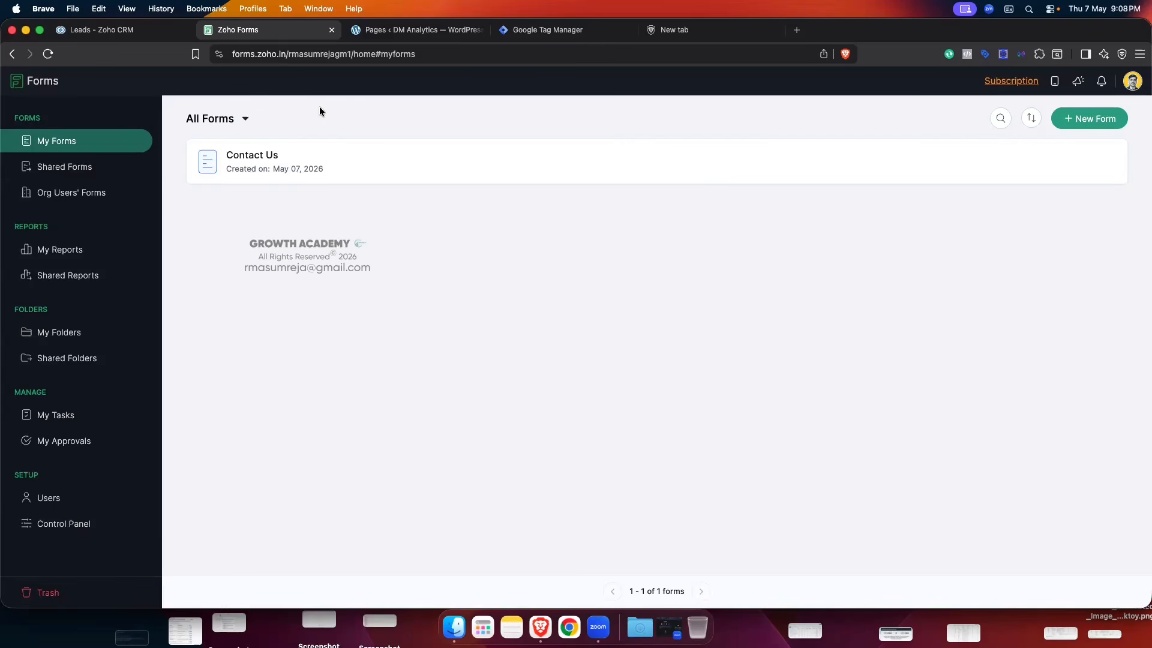
left_click(135, 30)
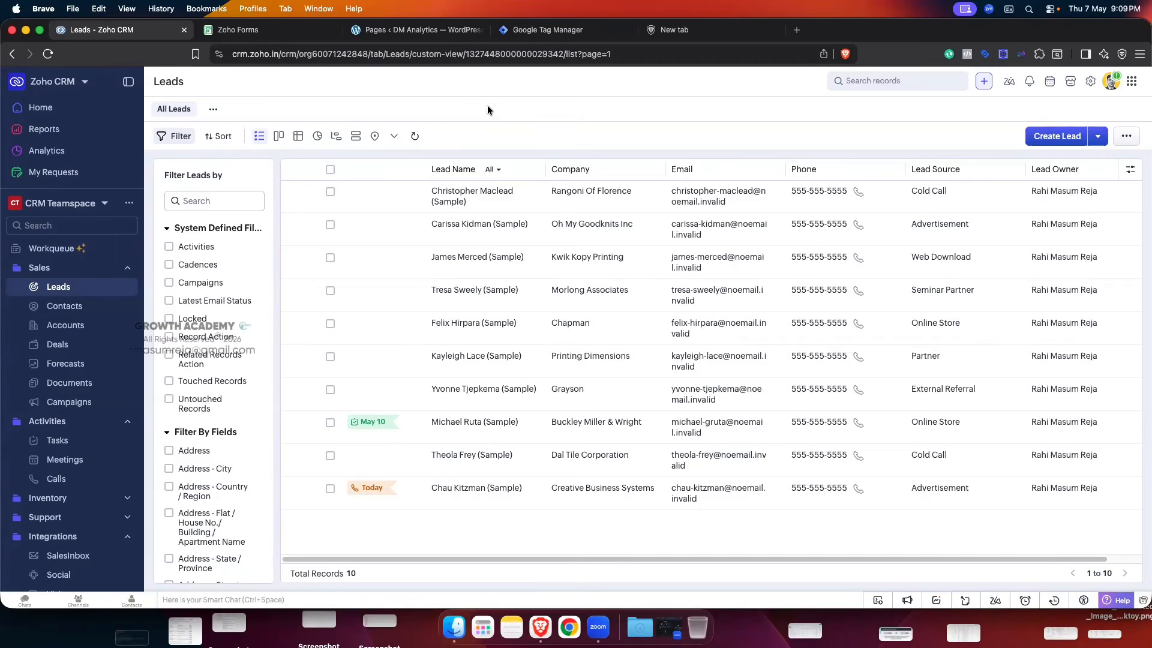
left_click(255, 30)
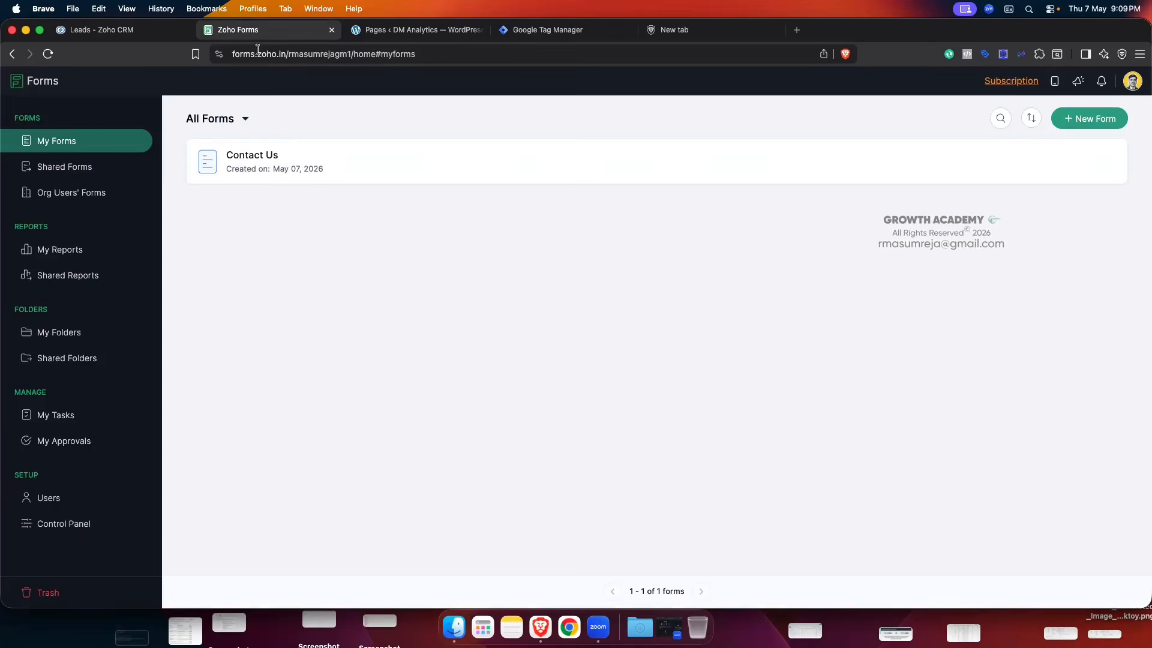
left_click(143, 30)
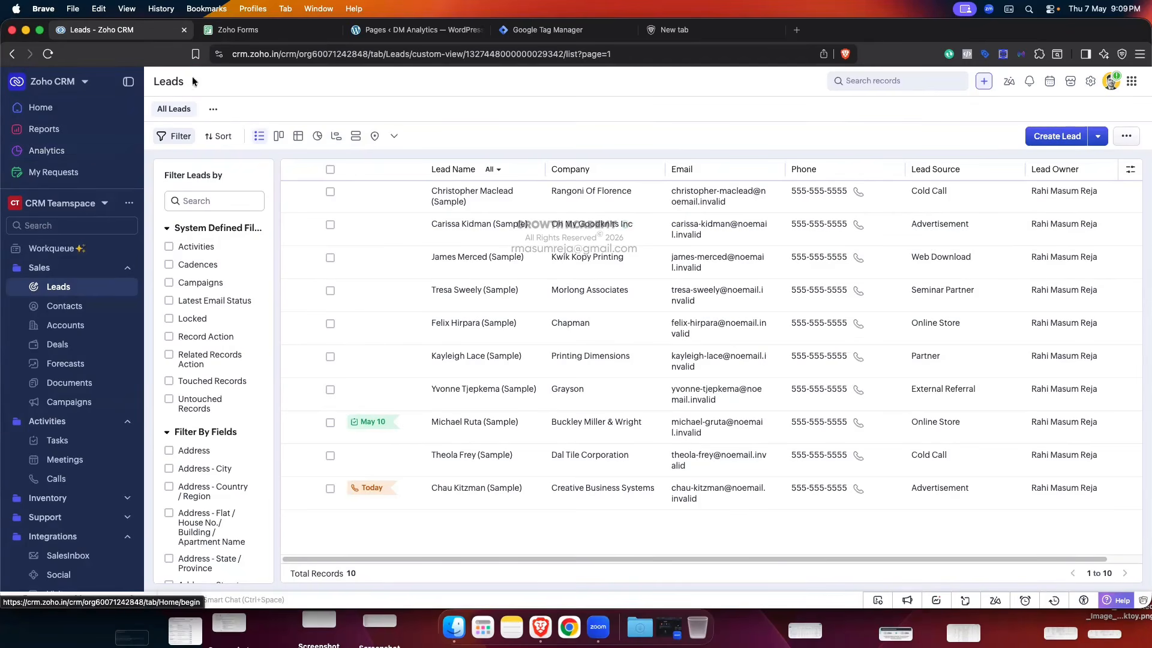
left_click(252, 29)
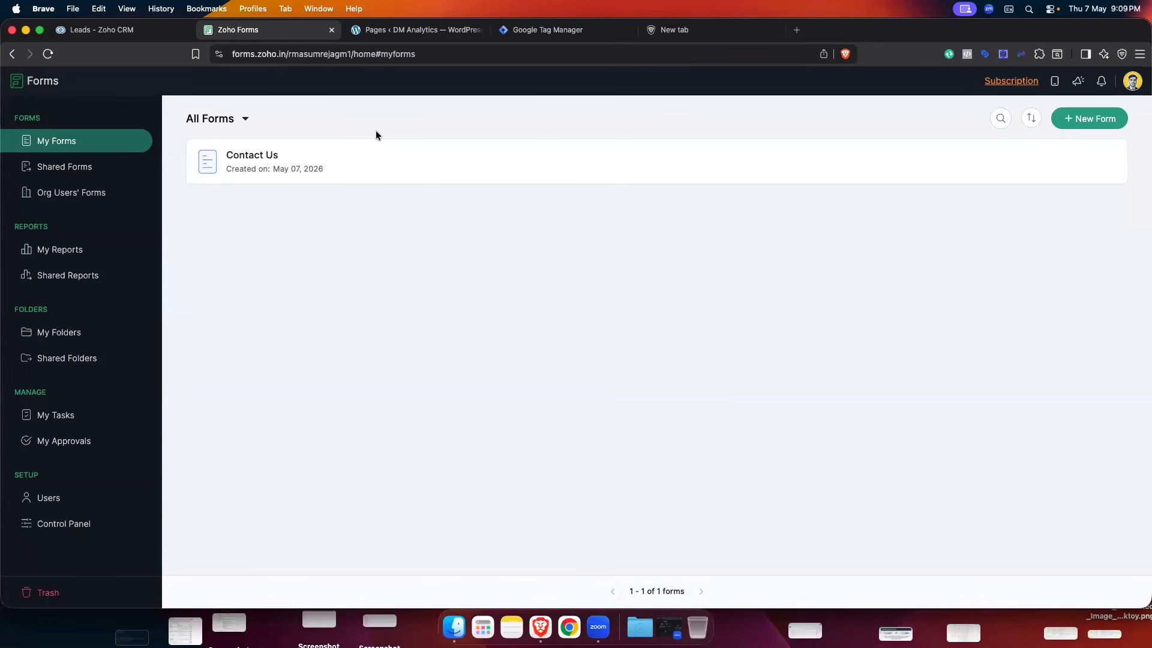
left_click(136, 35)
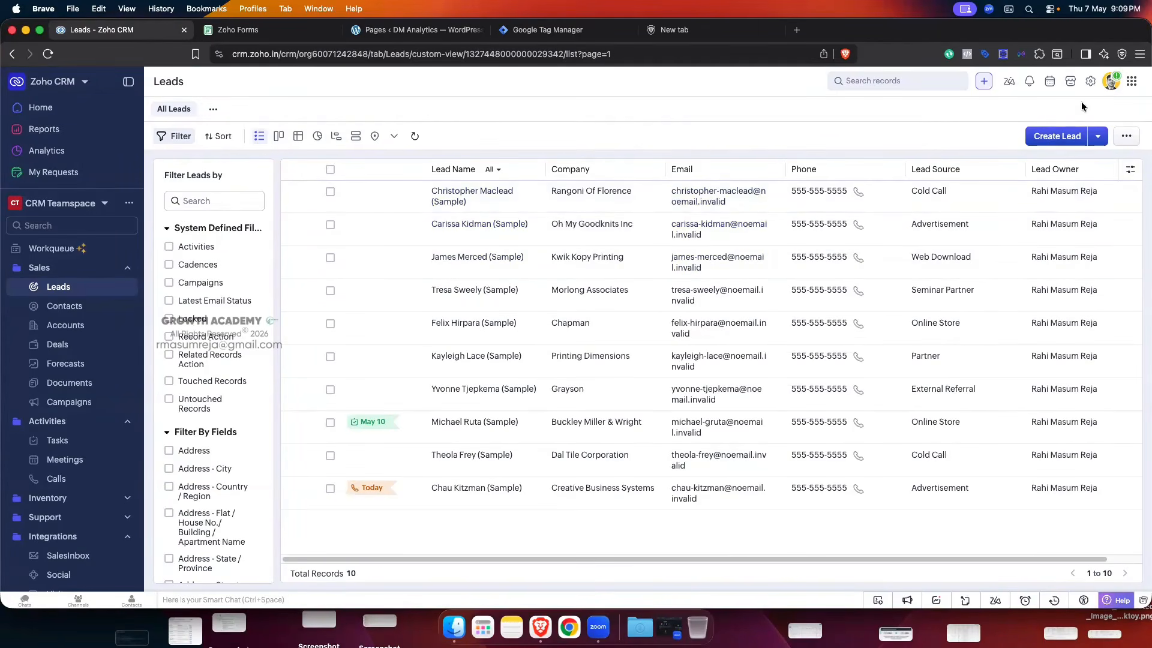
left_click(1090, 81)
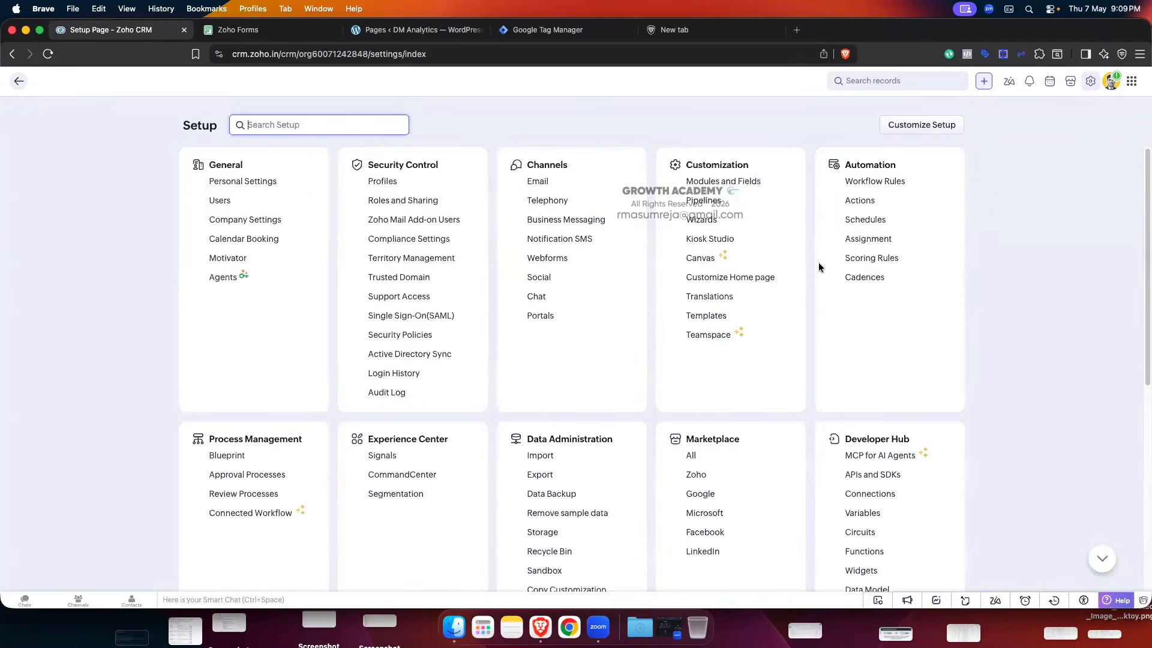
- Open Channels > Webforms in Setup to view the Lead webform and its submission stats
left_click(543, 258)
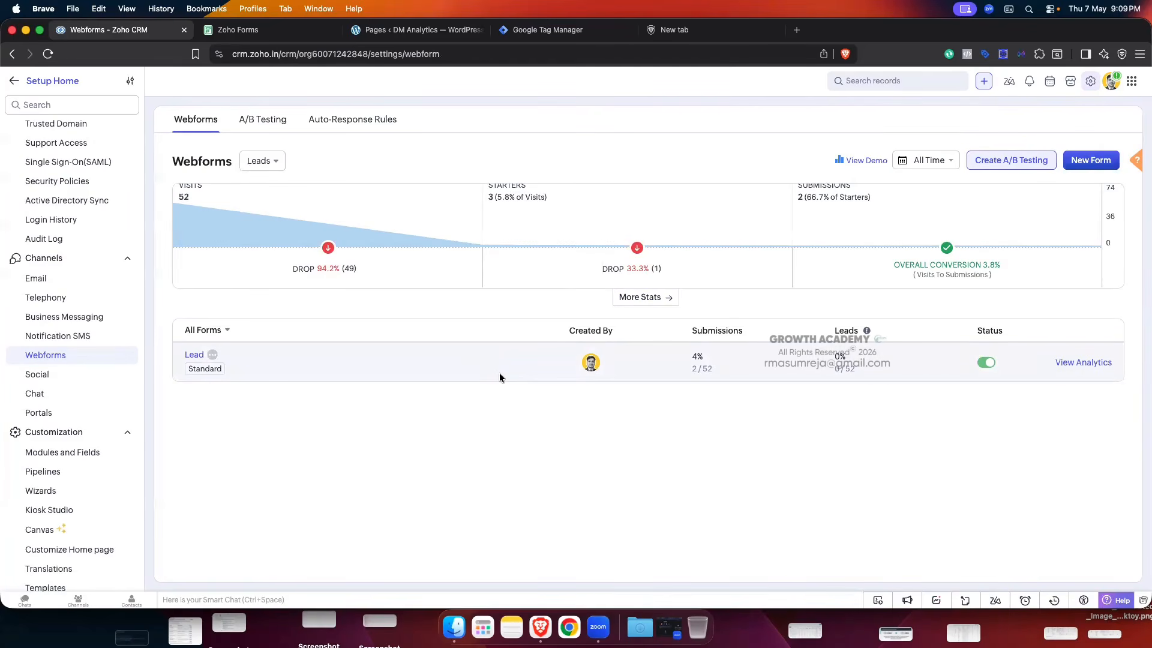
- Leave Setup for the CRM Leads list, then toggle between Leads and the forms list
left_click(15, 79)
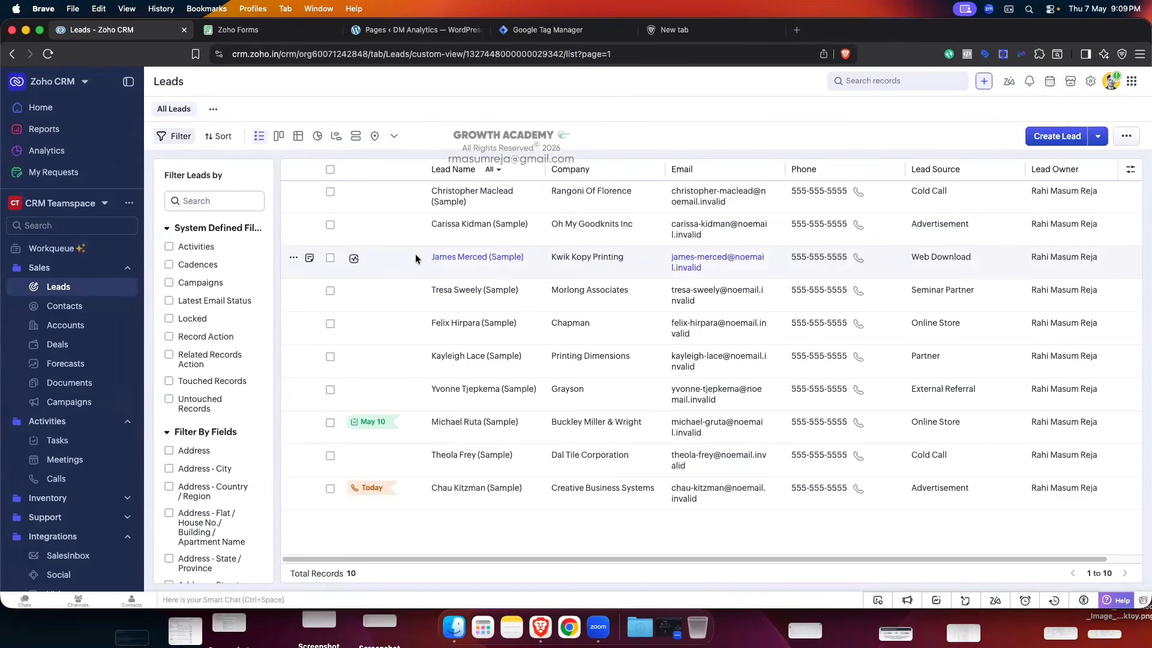
left_click(252, 33)
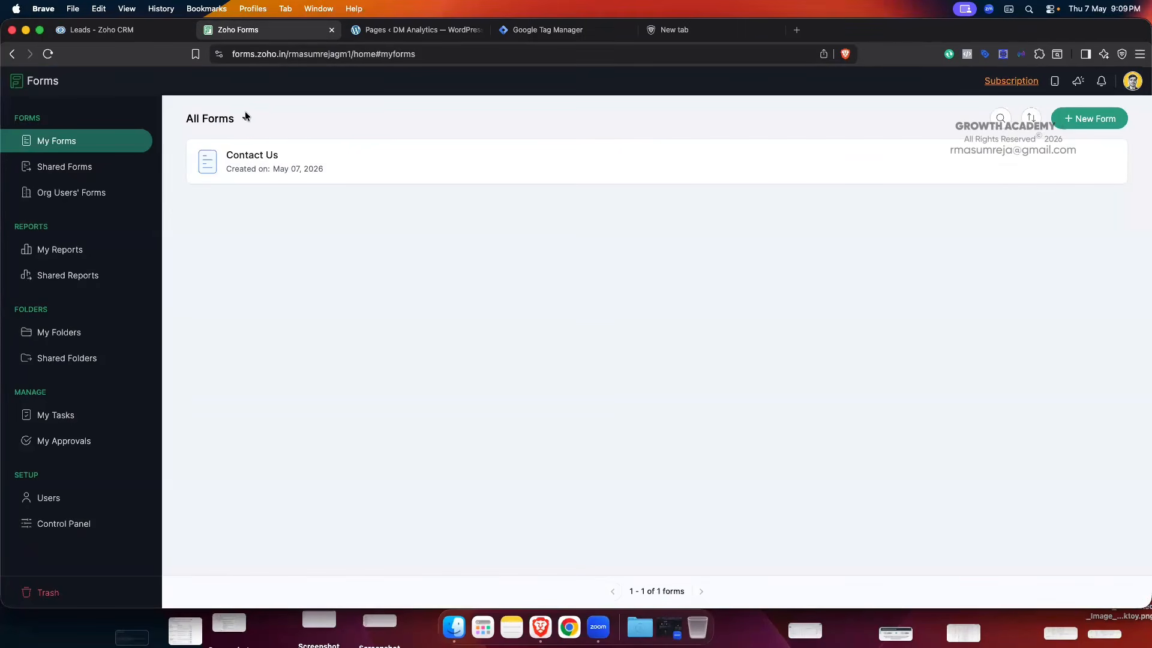
left_click(102, 29)
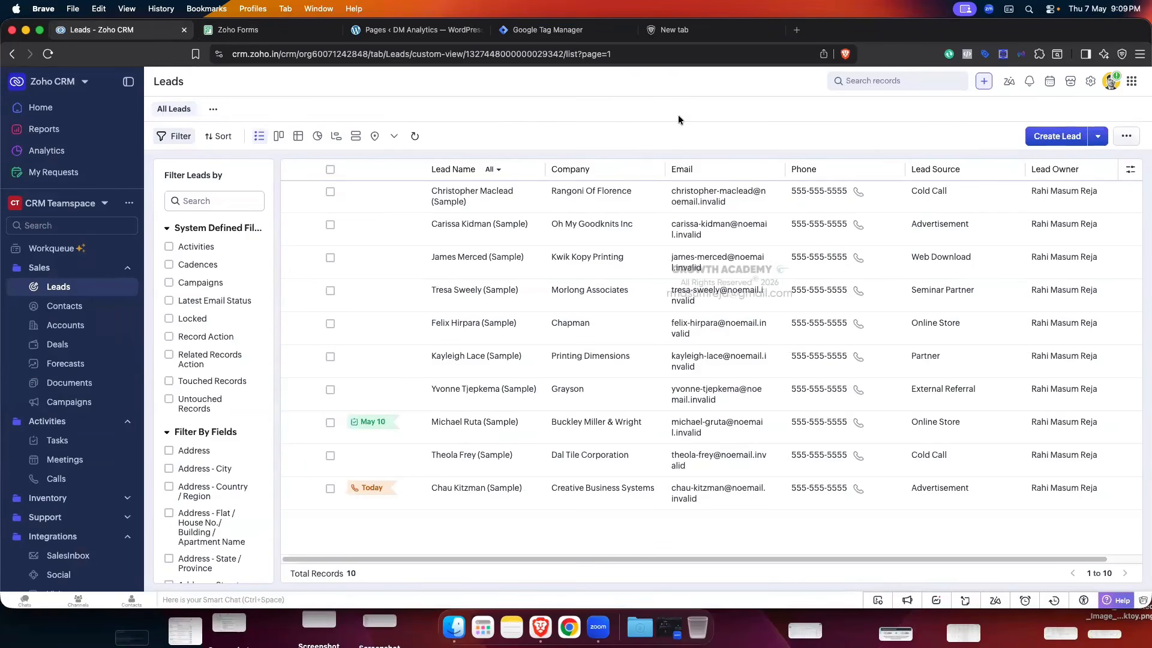
left_click(251, 37)
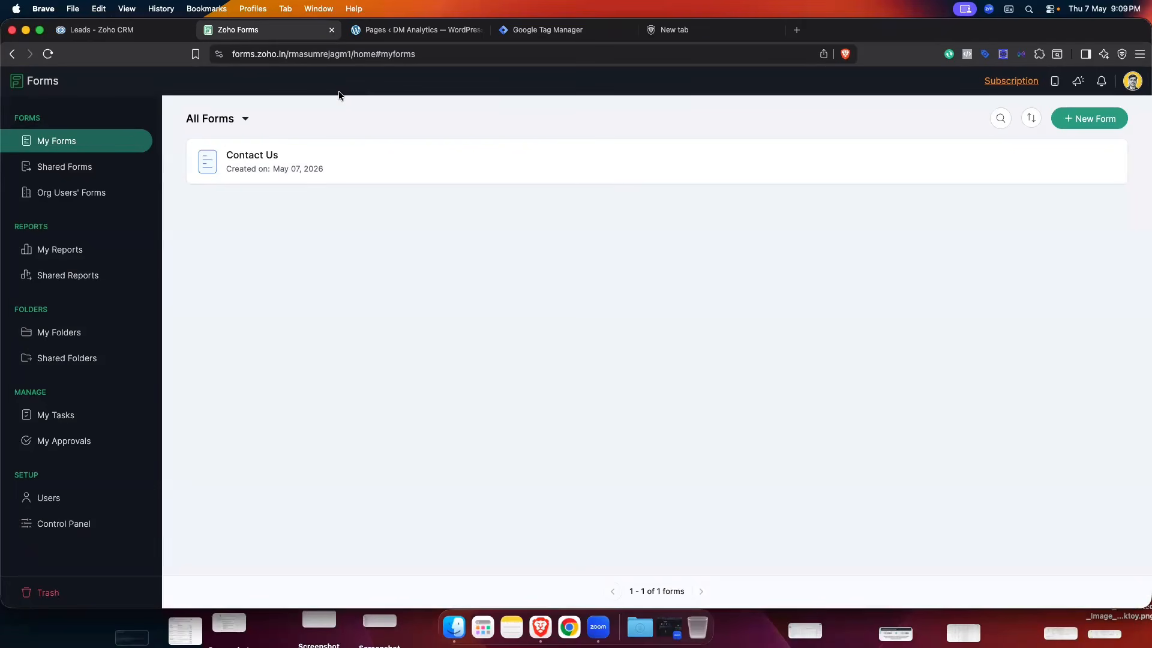
- Open and close the Contact Us form briefly, finishing on the Zoho Forms list
left_click(268, 158)
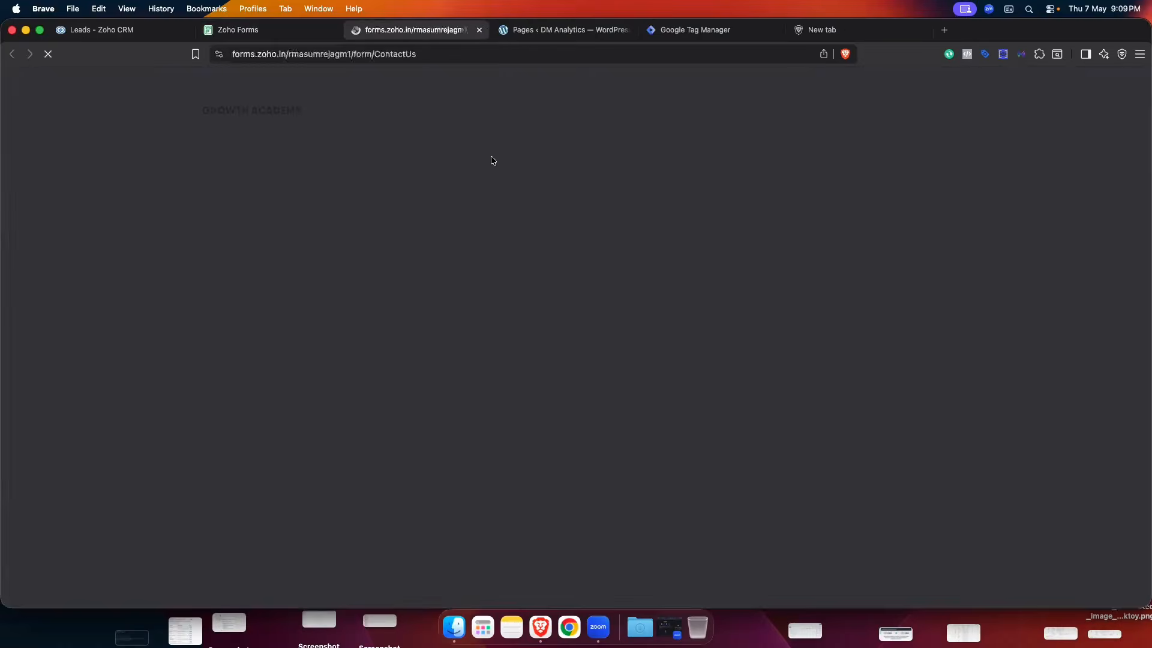
left_click(479, 30)
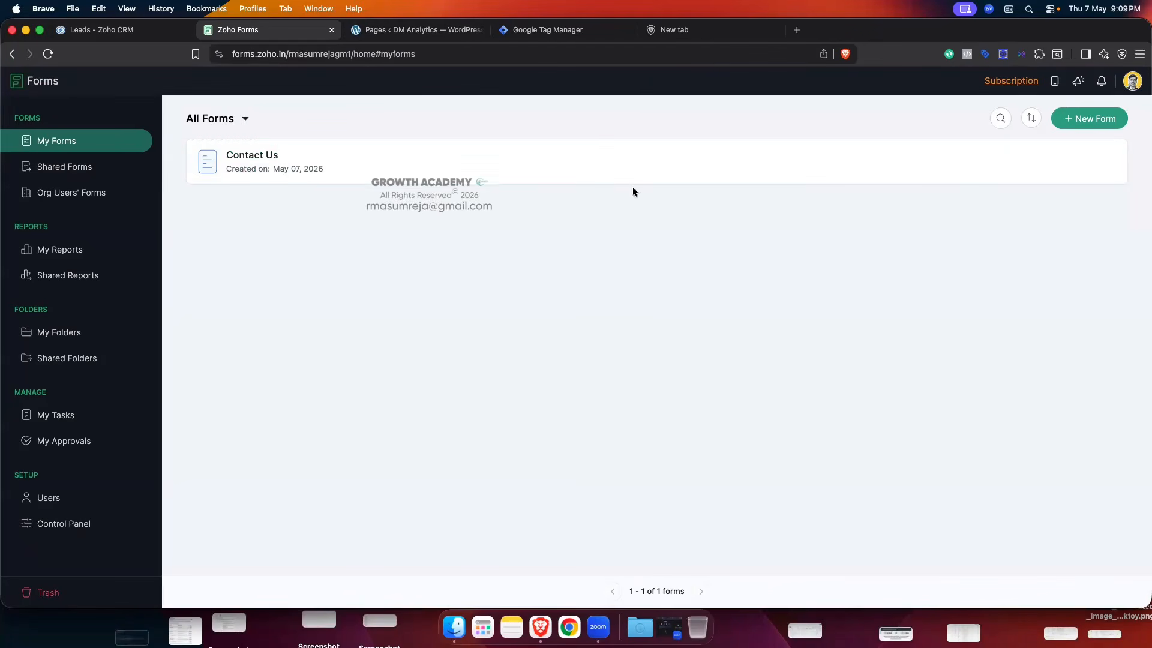
mouse_move(870, 146)
left_click(117, 30)
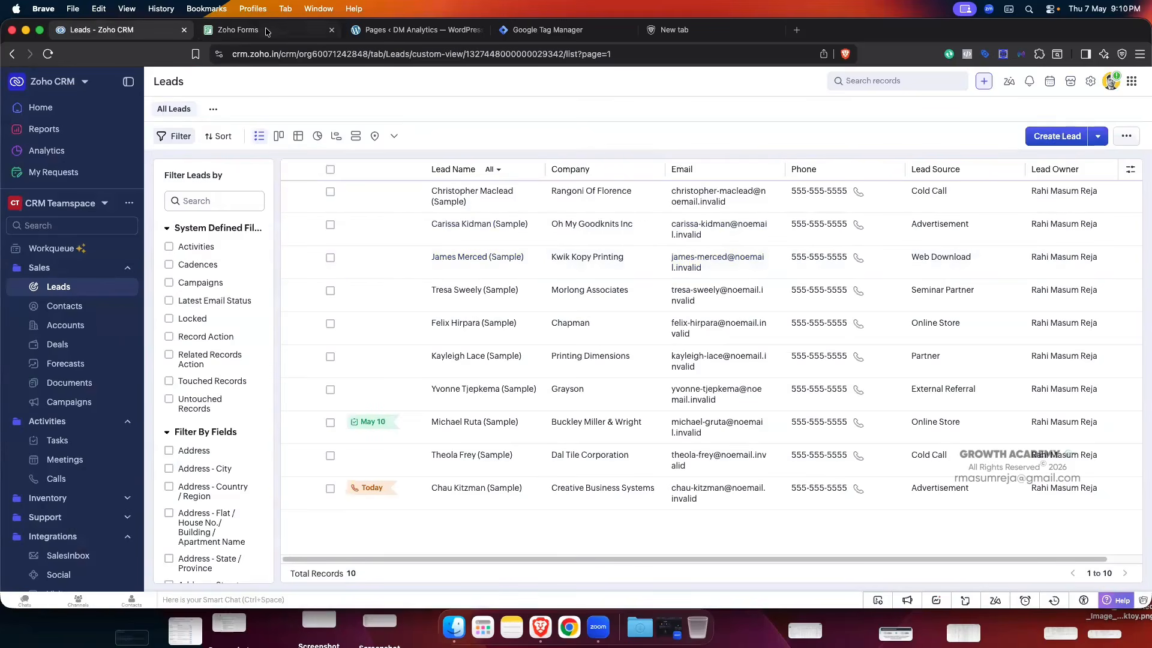
left_click(240, 30)
left_click(100, 31)
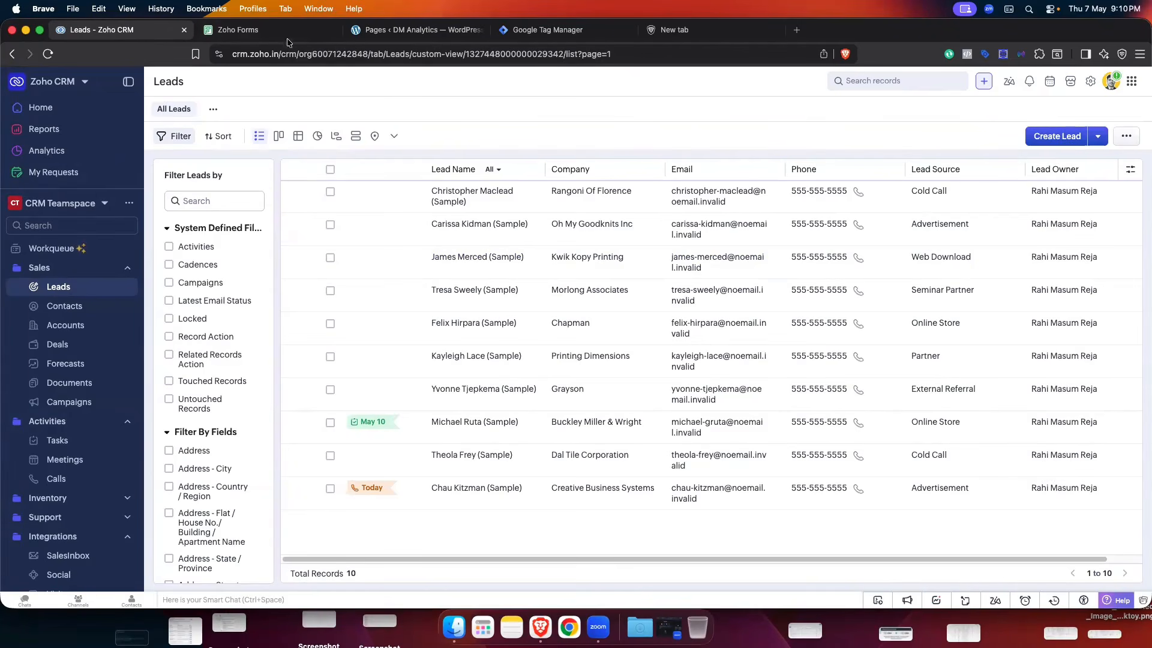
left_click(252, 30)
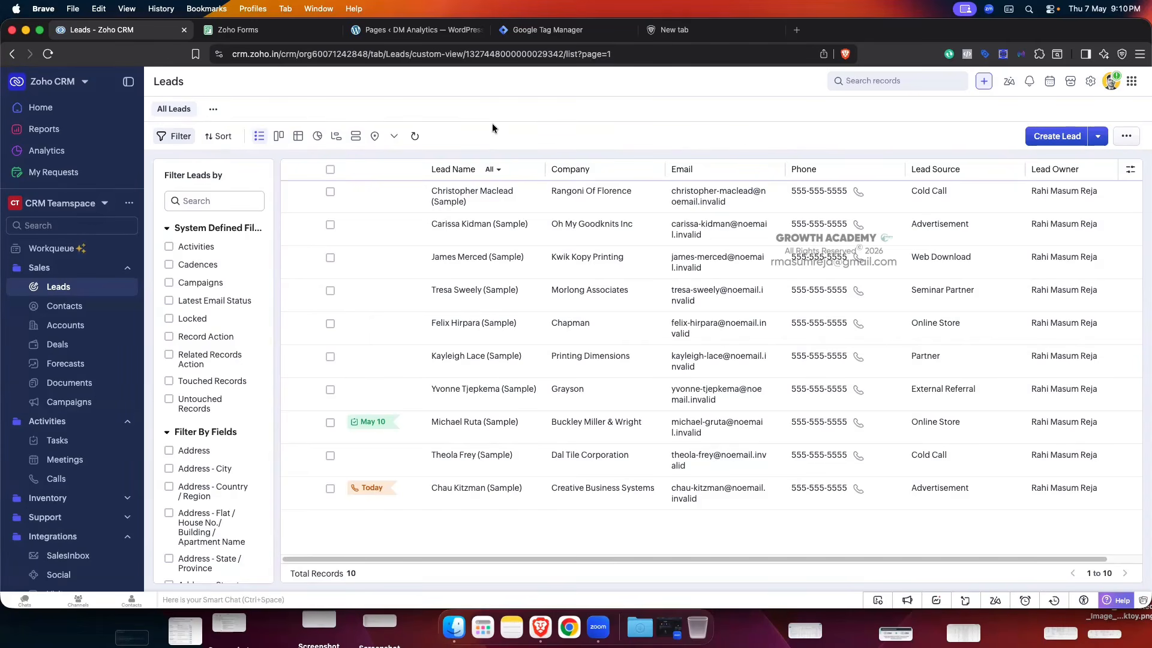
left_click(250, 29)
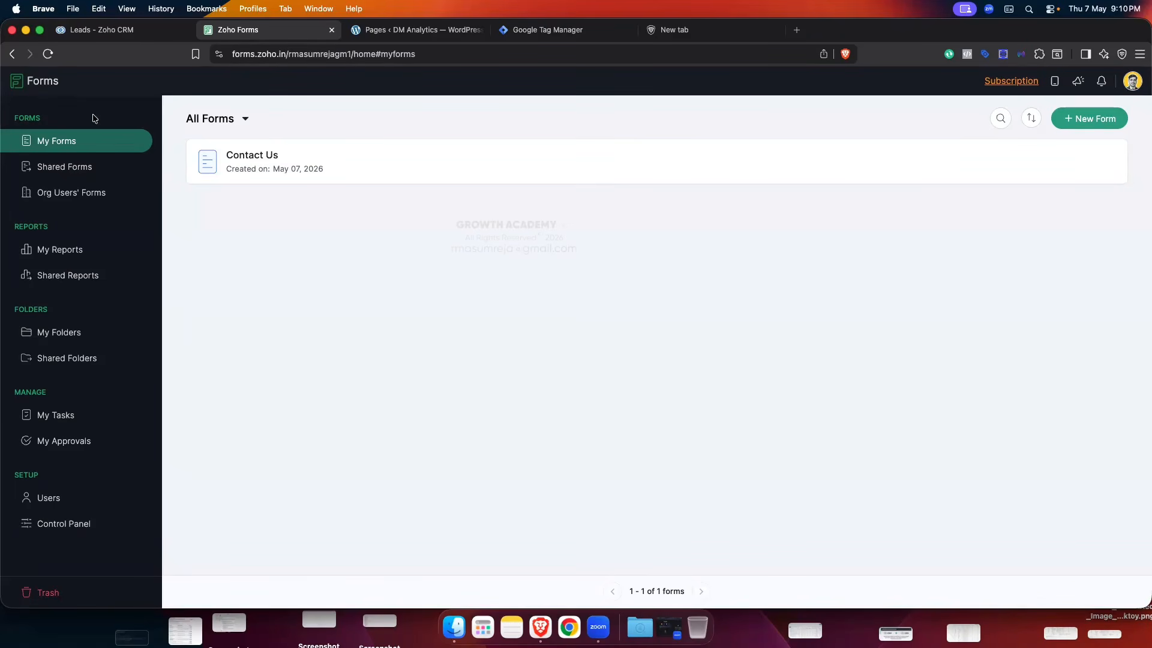
- Dismiss the new-form chooser and open Contact Us for editing in the builder
left_click(1093, 123)
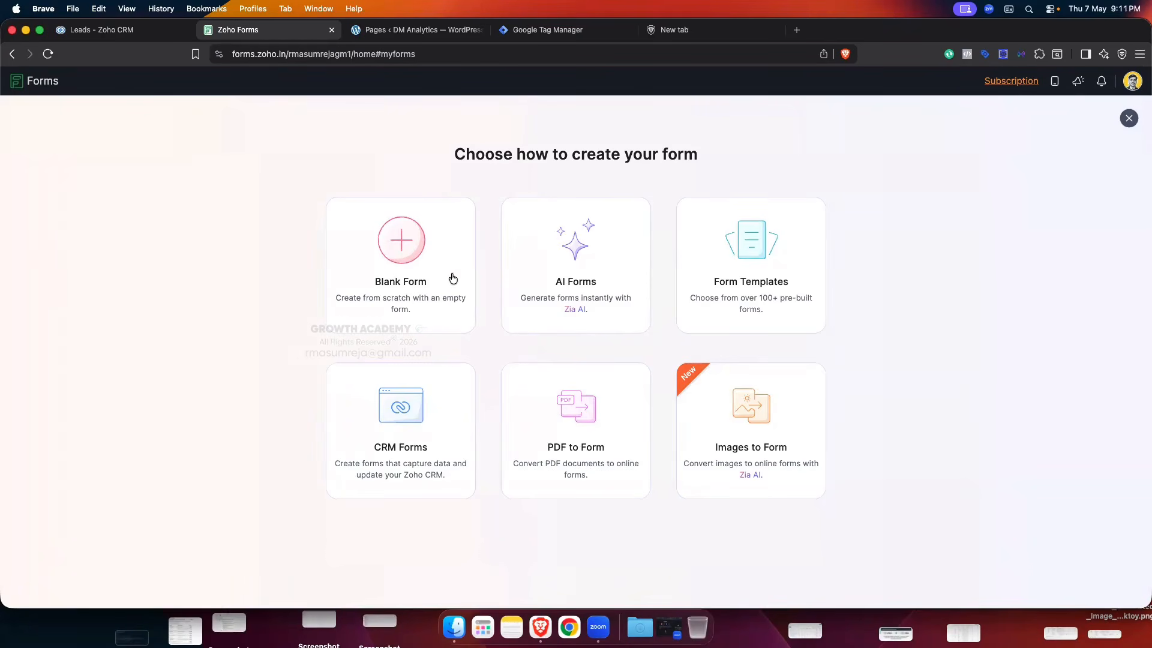
left_click(1129, 118)
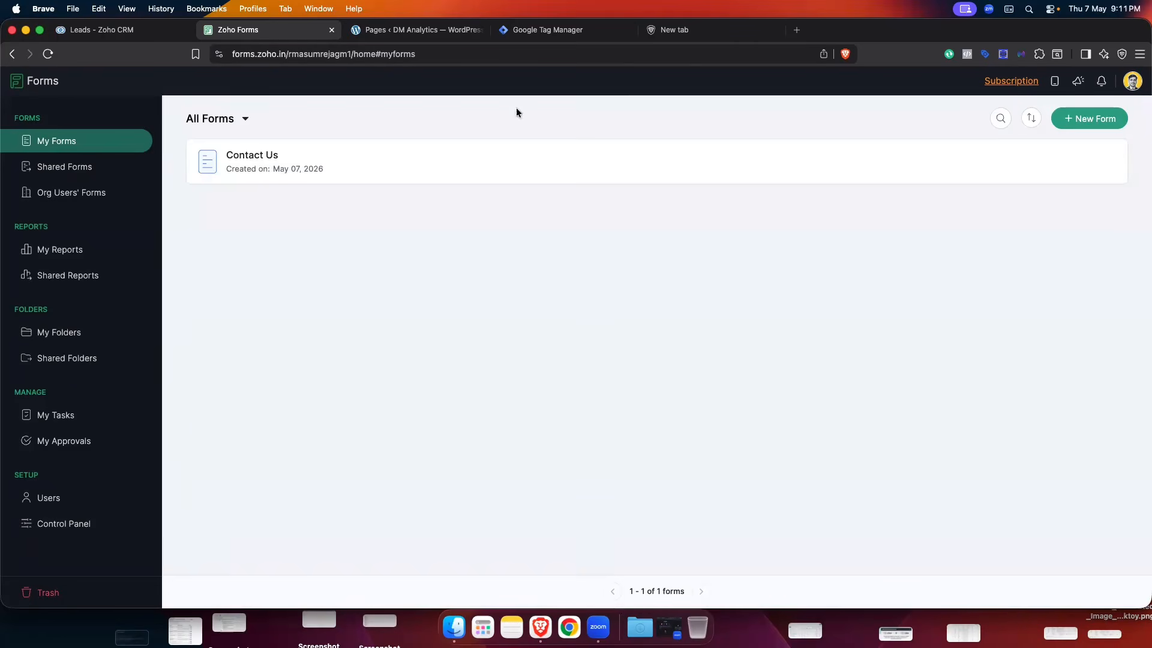
left_click(908, 162)
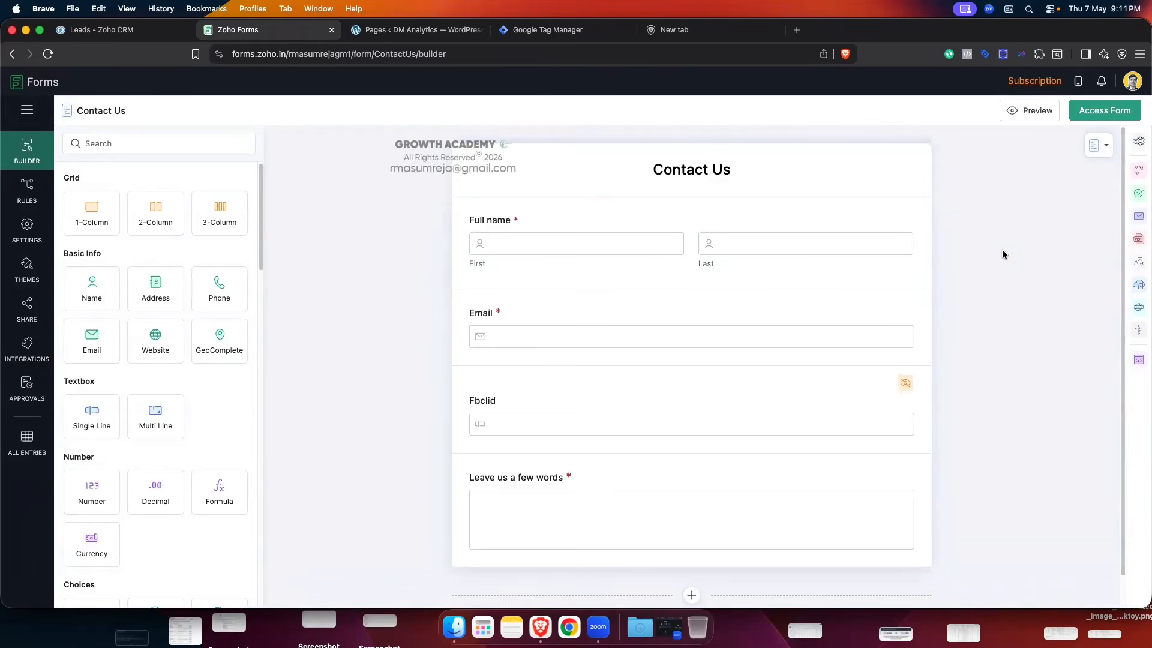
- Delete the Fbclid field from the Contact Us form
mouse_move(846, 424)
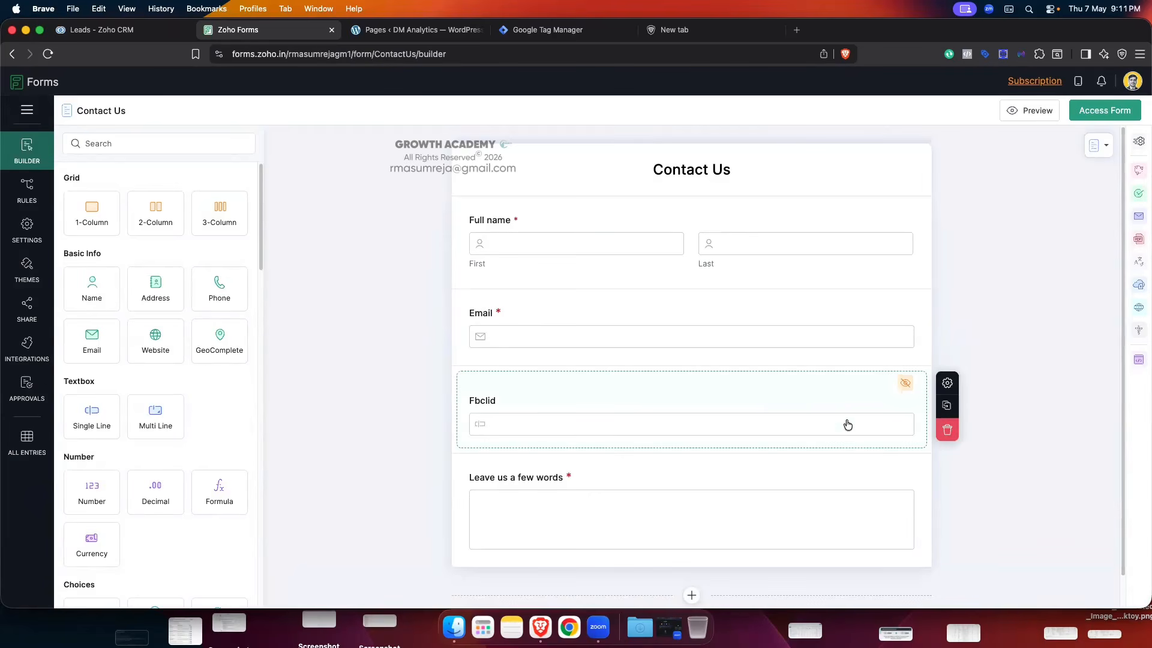
left_click(947, 429)
left_click(631, 341)
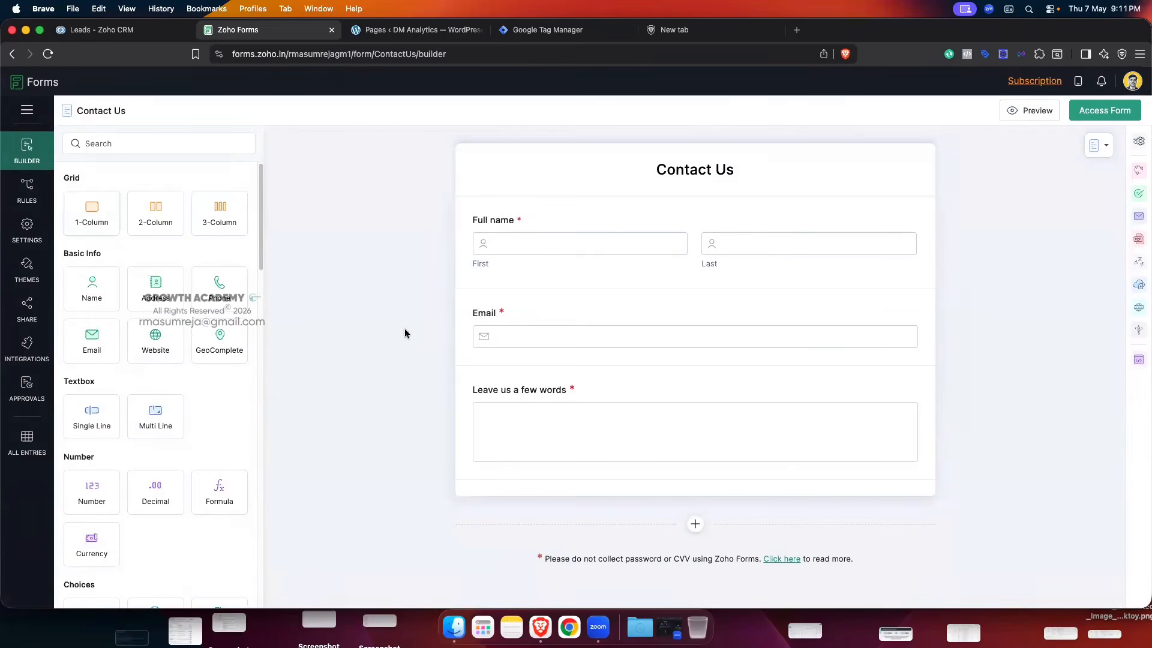
scroll(151, 361, "down", 1)
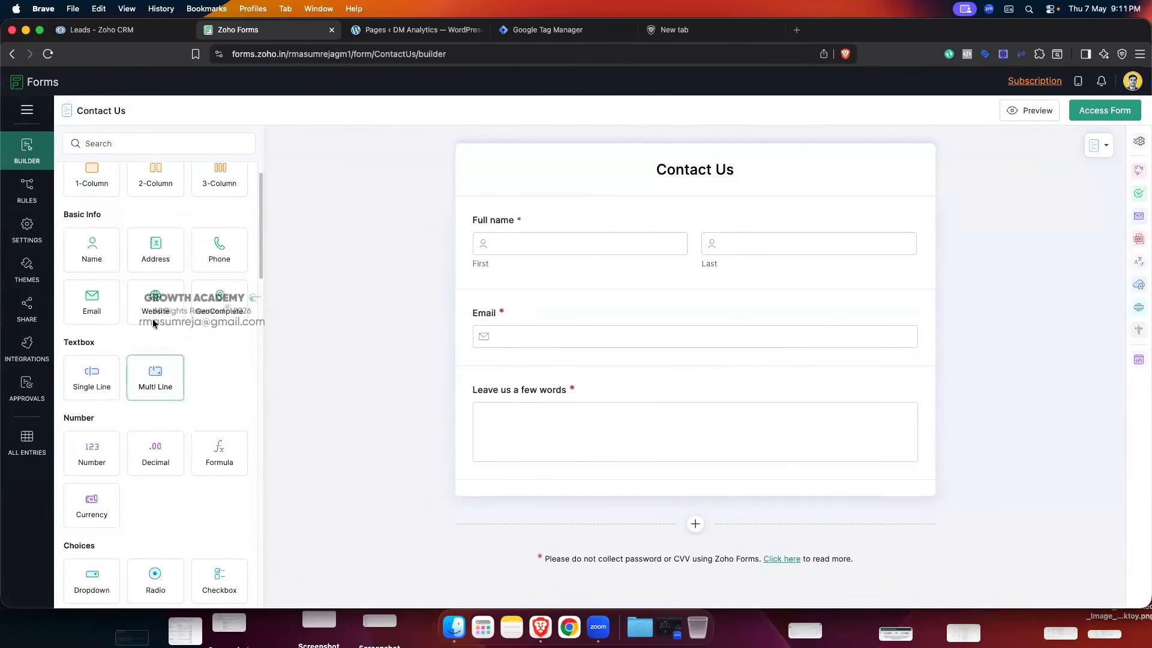
scroll(147, 311, "up", 1)
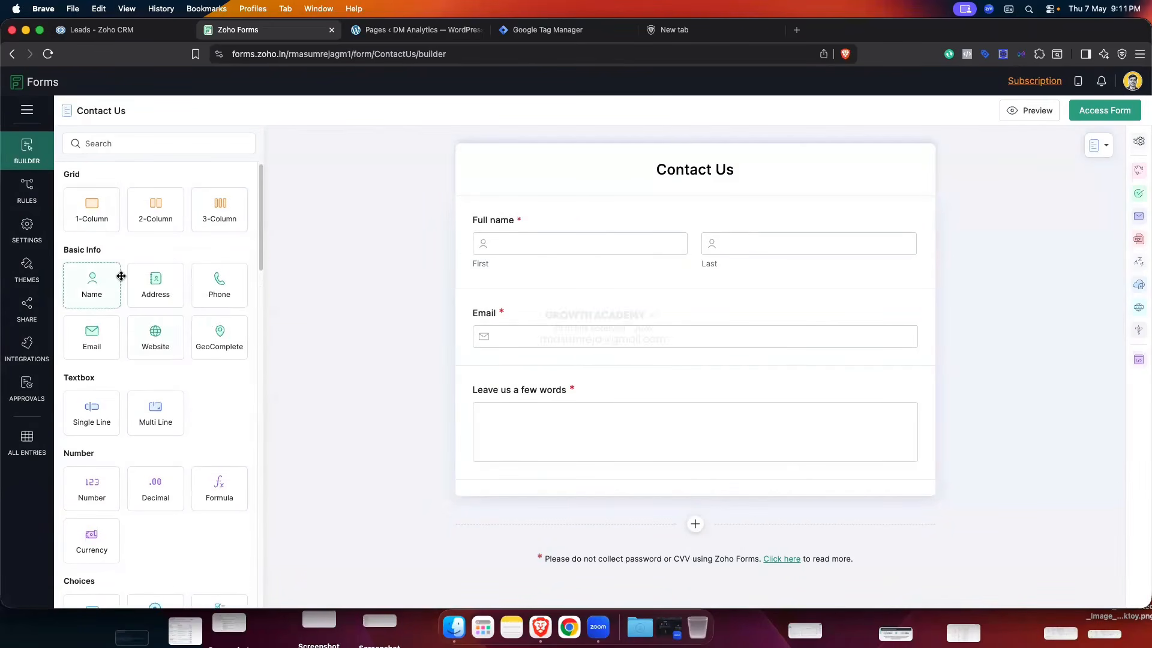
- Add a Phone field under Full name, then delete it again
left_click_drag(222, 288, 579, 300)
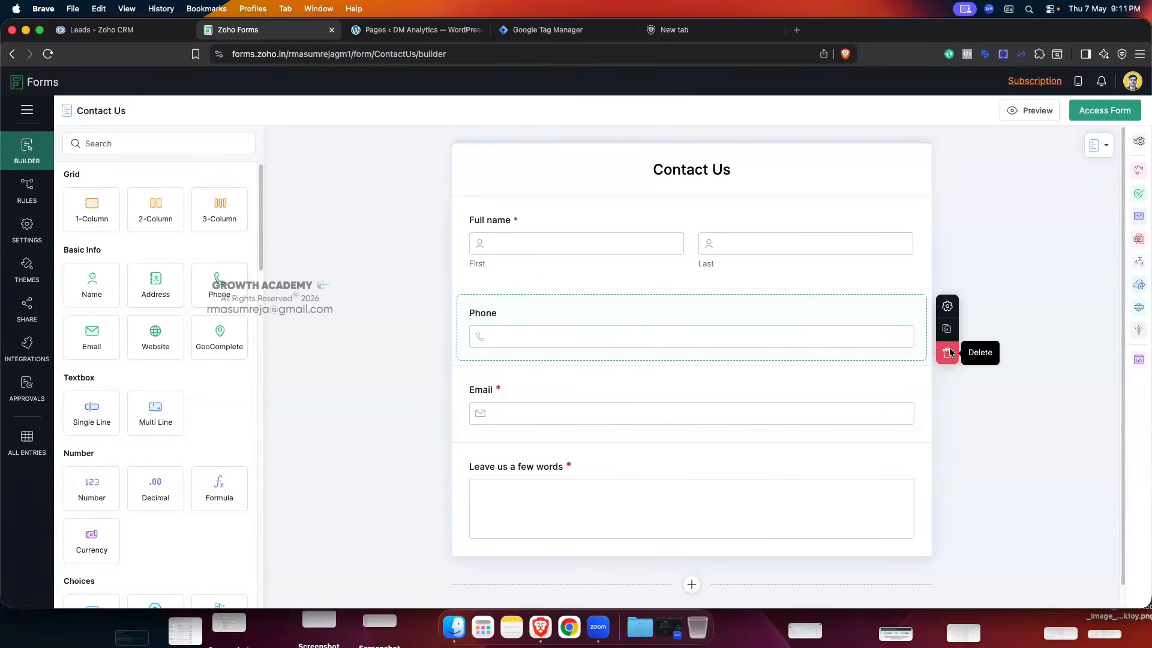
left_click(951, 353)
left_click(594, 332)
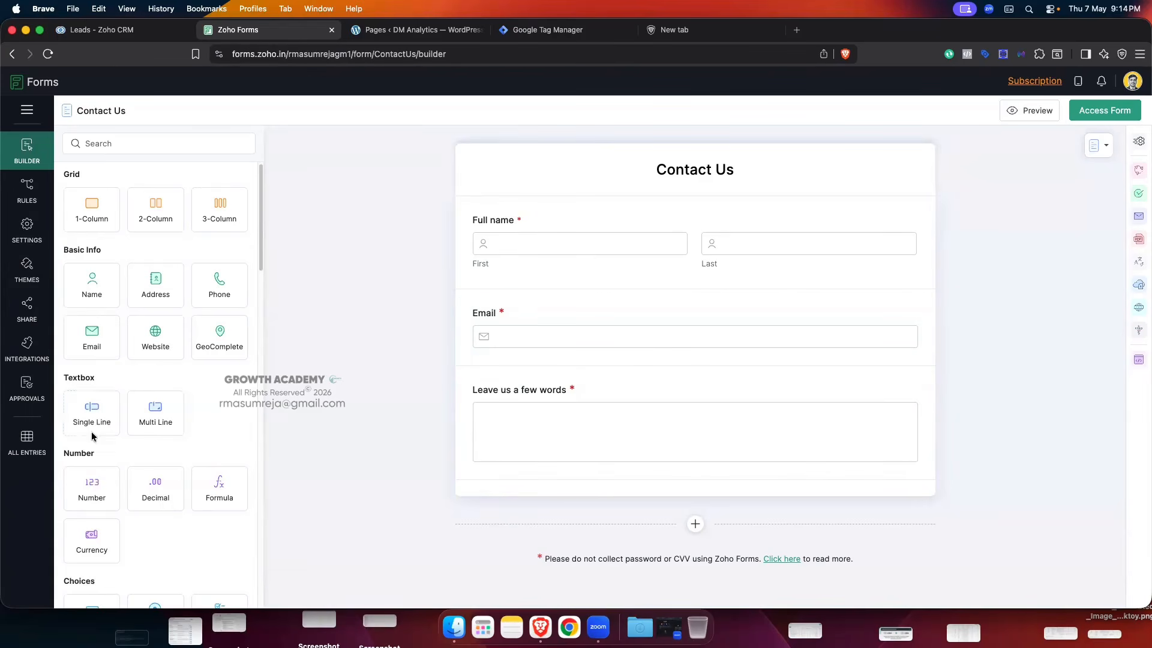
- Drag a Single Line text field onto the form between Email and the message box
left_click_drag(91, 420, 810, 379)
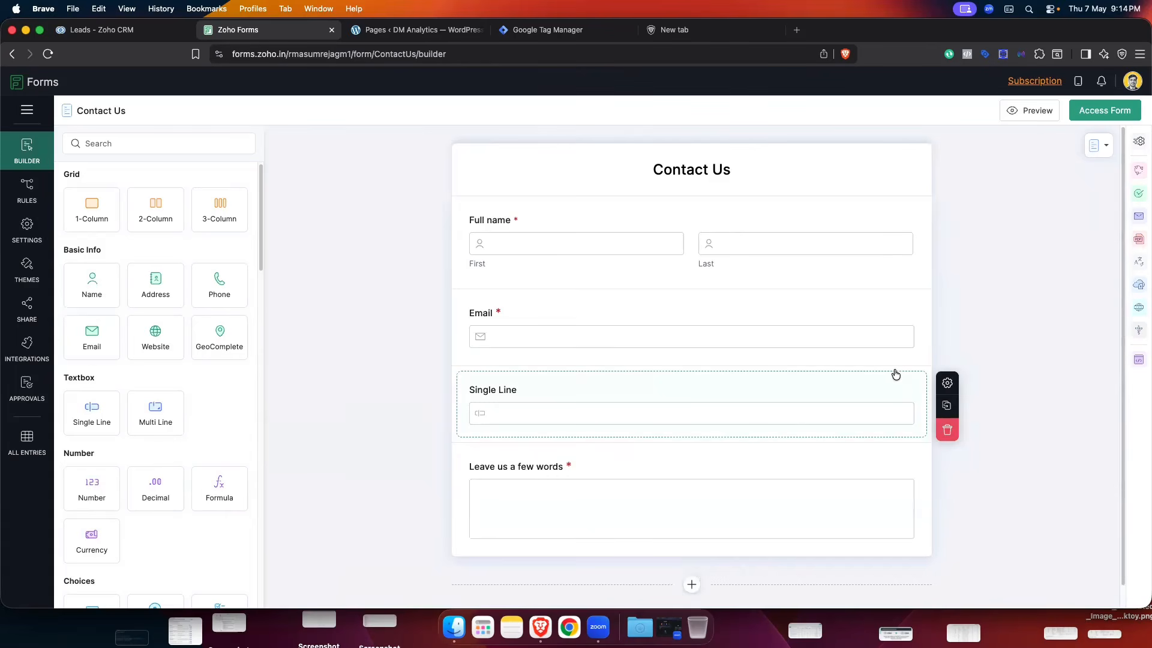
- Change the new field's label from Single Line to 'Fbclid'
left_click(946, 384)
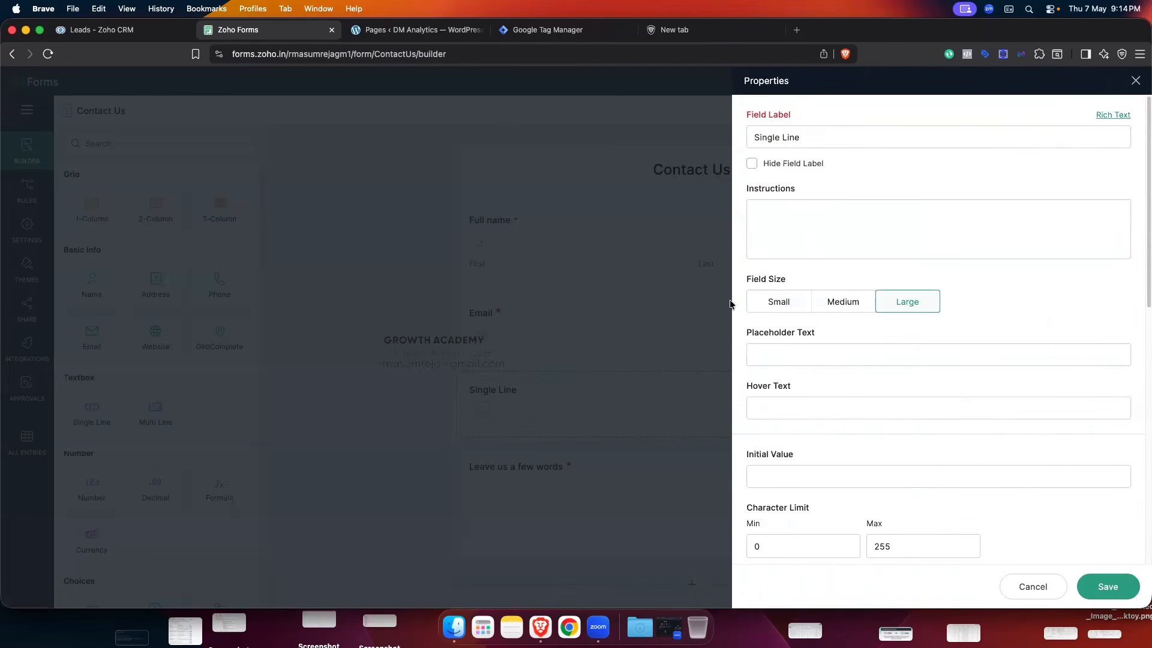
left_click_drag(811, 137, 736, 139)
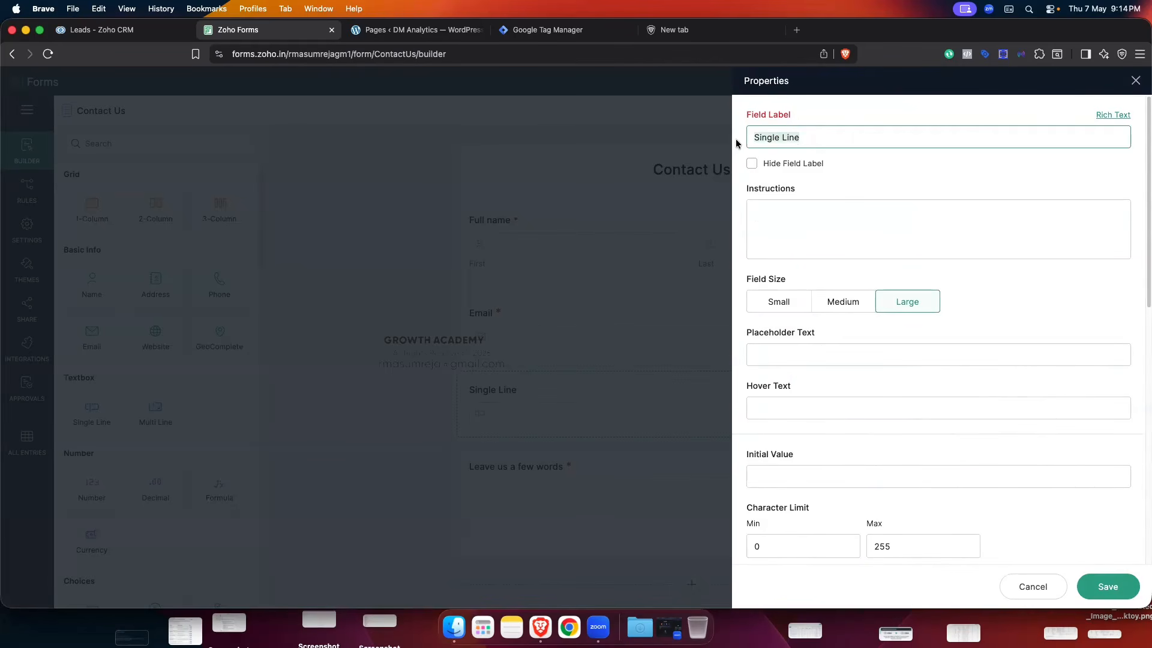
key("BackSpace")
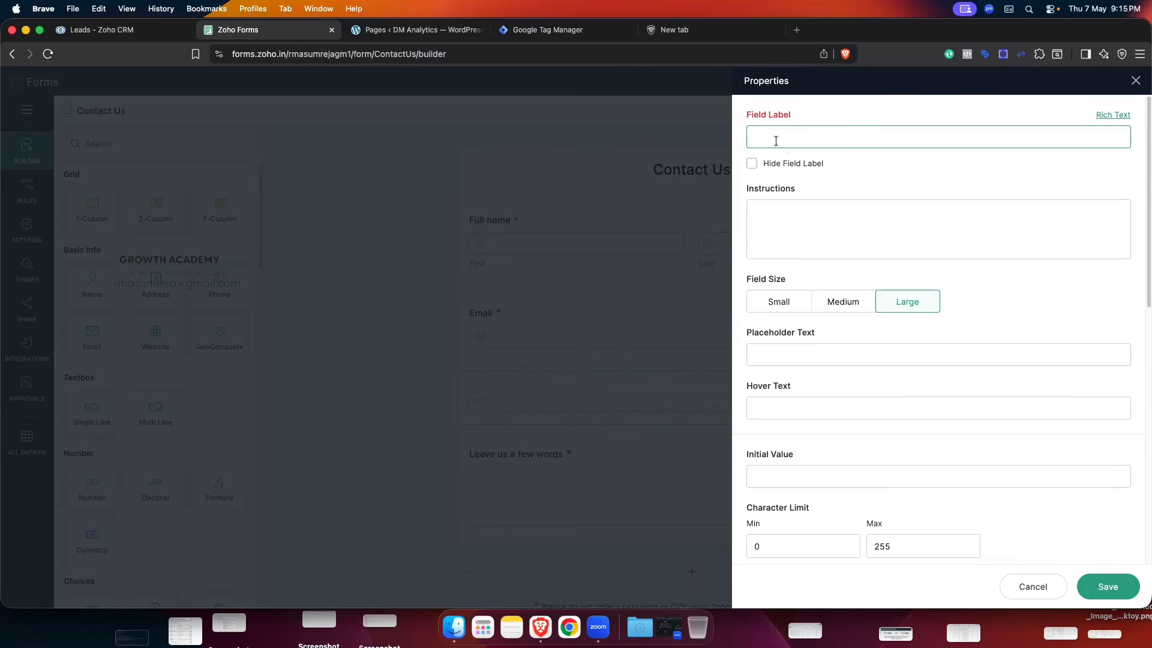
key("super+z")
key("BackSpace")
key("BackSpace")
key("BackSpace")
key("BackSpace")
key("BackSpace")
key("BackSpace")
key("BackSpace")
key("BackSpace")
key("BackSpace")
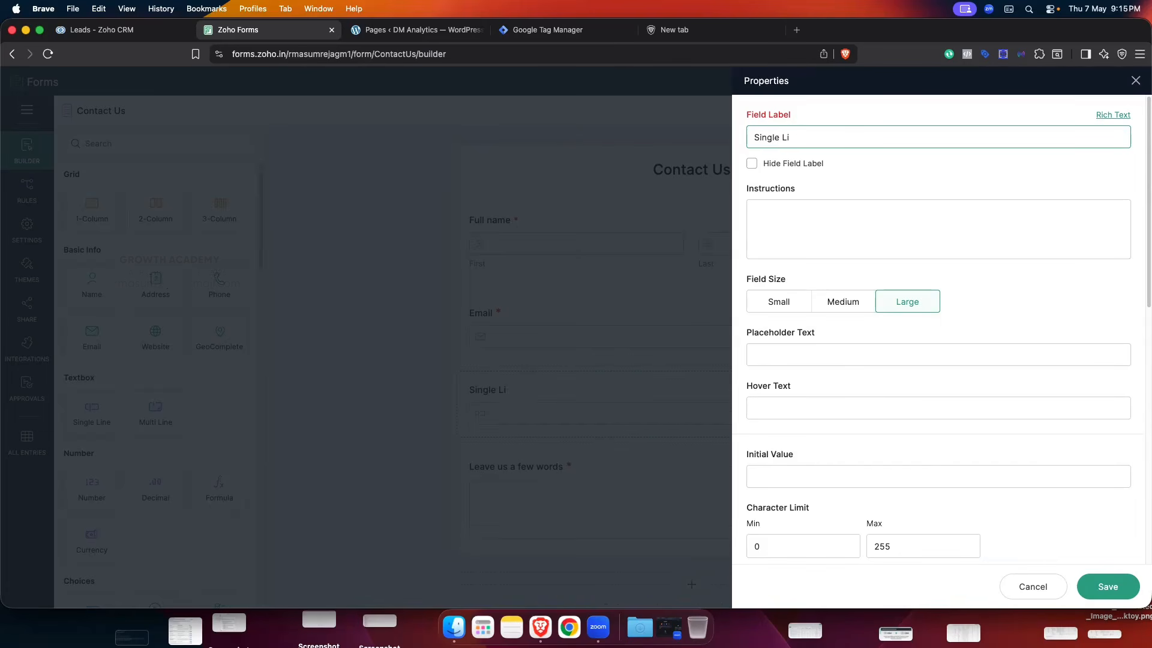
key("BackSpace")
key("BackSpace")
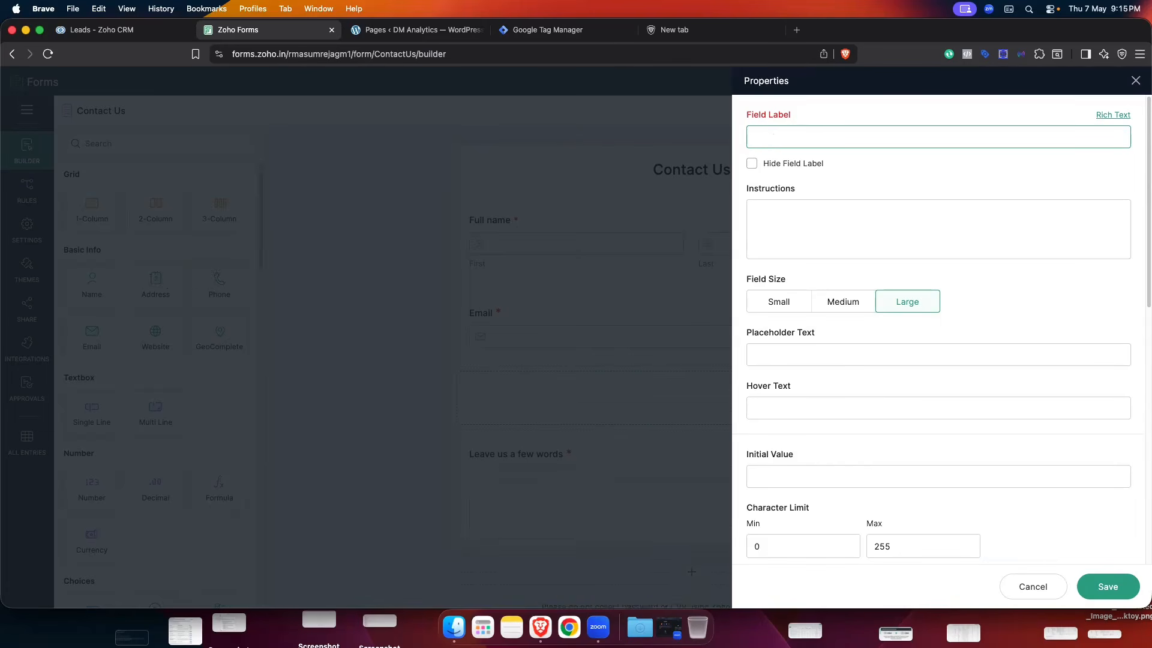
type("Fbclid")
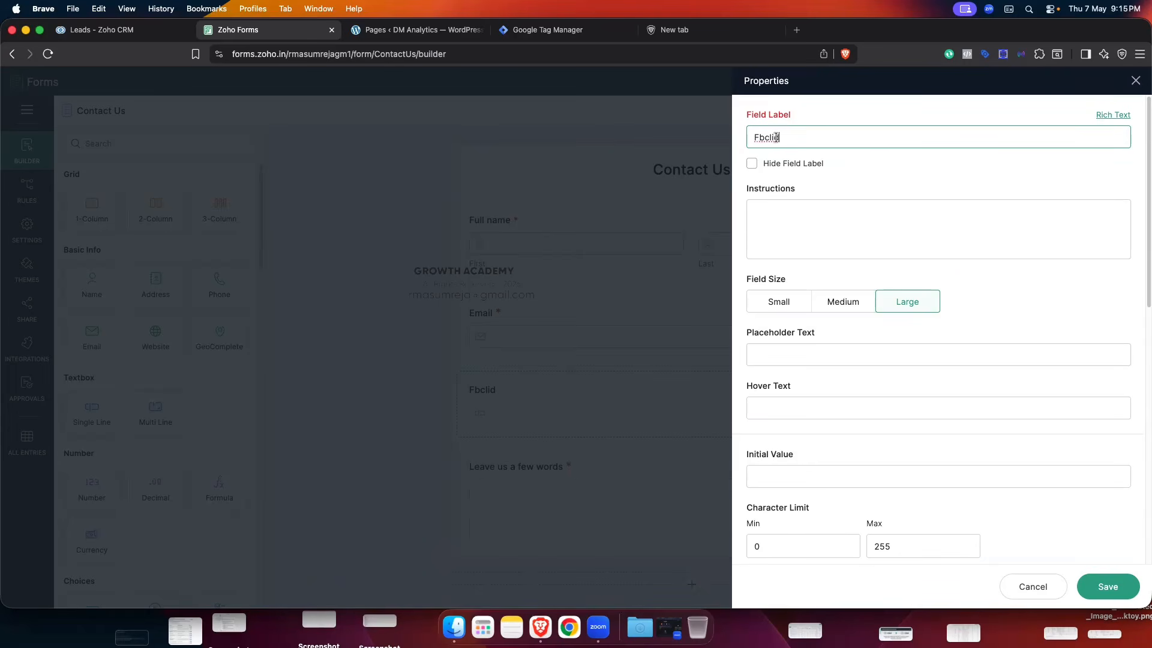
double_click(747, 138)
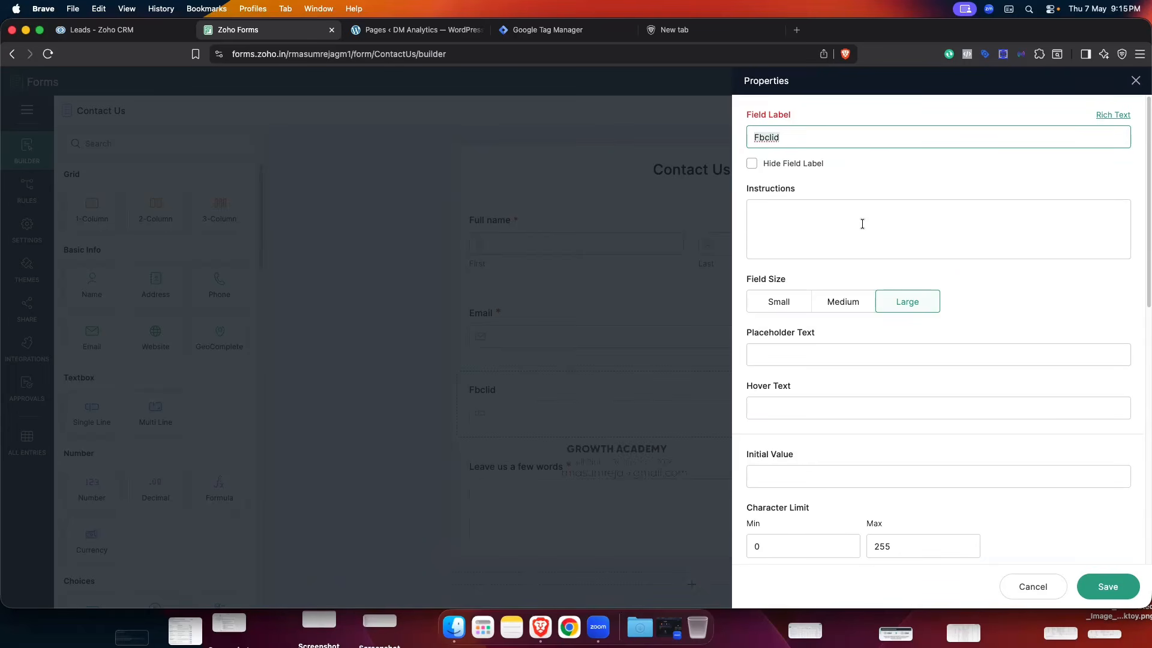
- Set the Fbclid field's Visibility to Hide
scroll(890, 188, "down", 2)
scroll(891, 187, "down", 10)
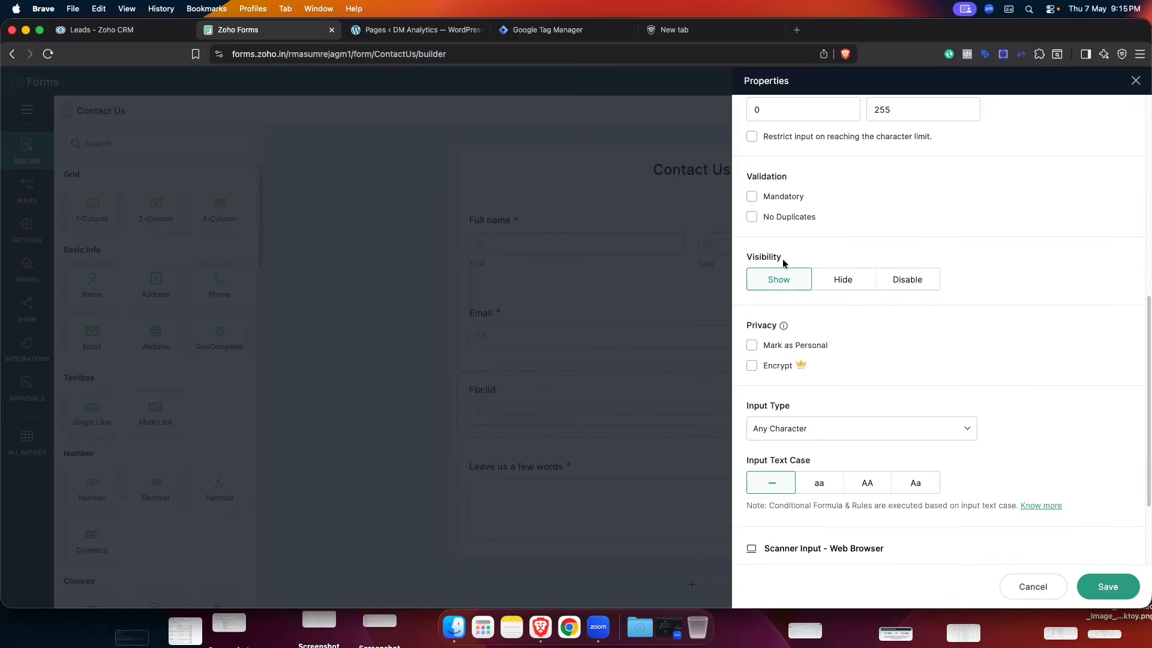
left_click(839, 280)
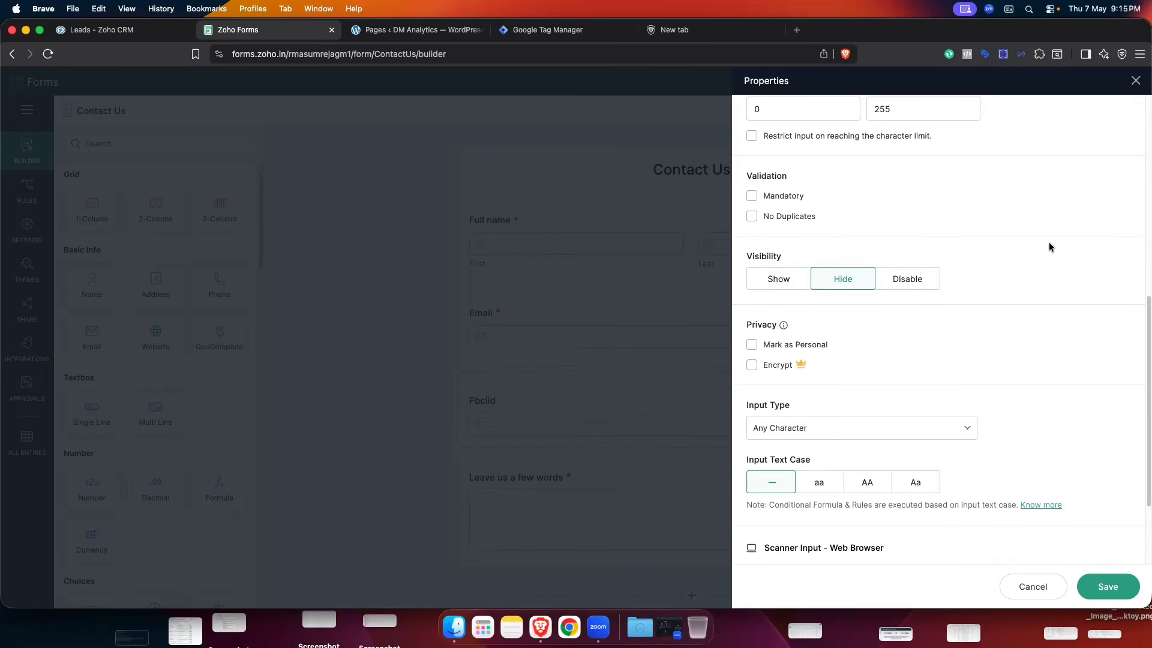
scroll(1049, 242, "down", 3)
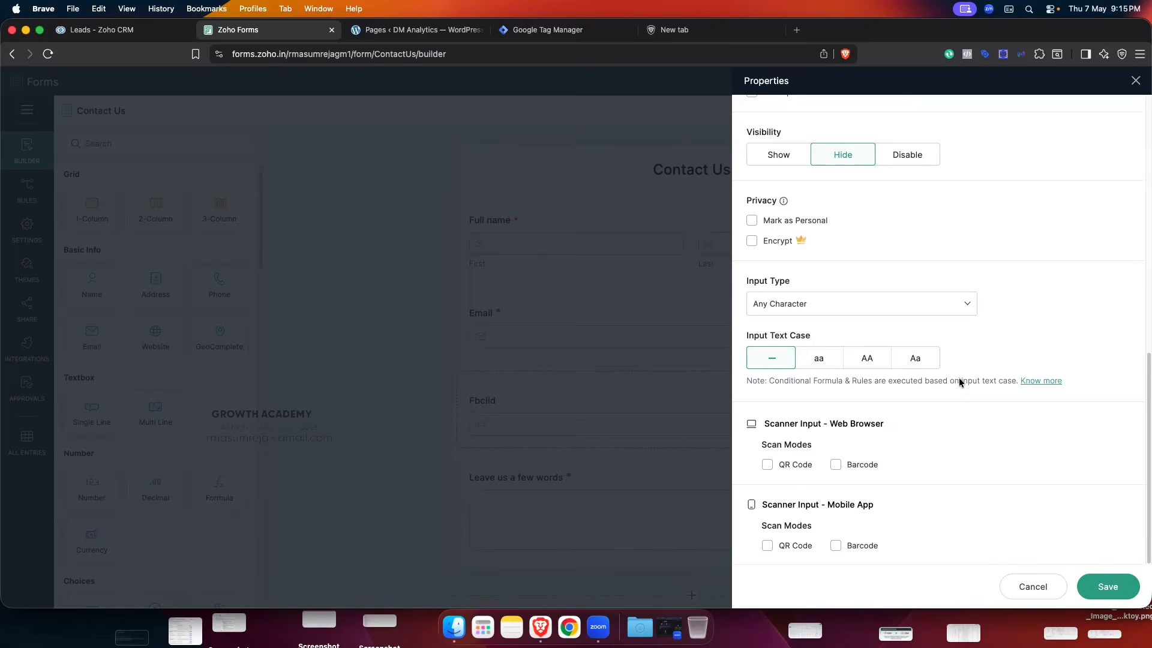
scroll(895, 463, "up", 10)
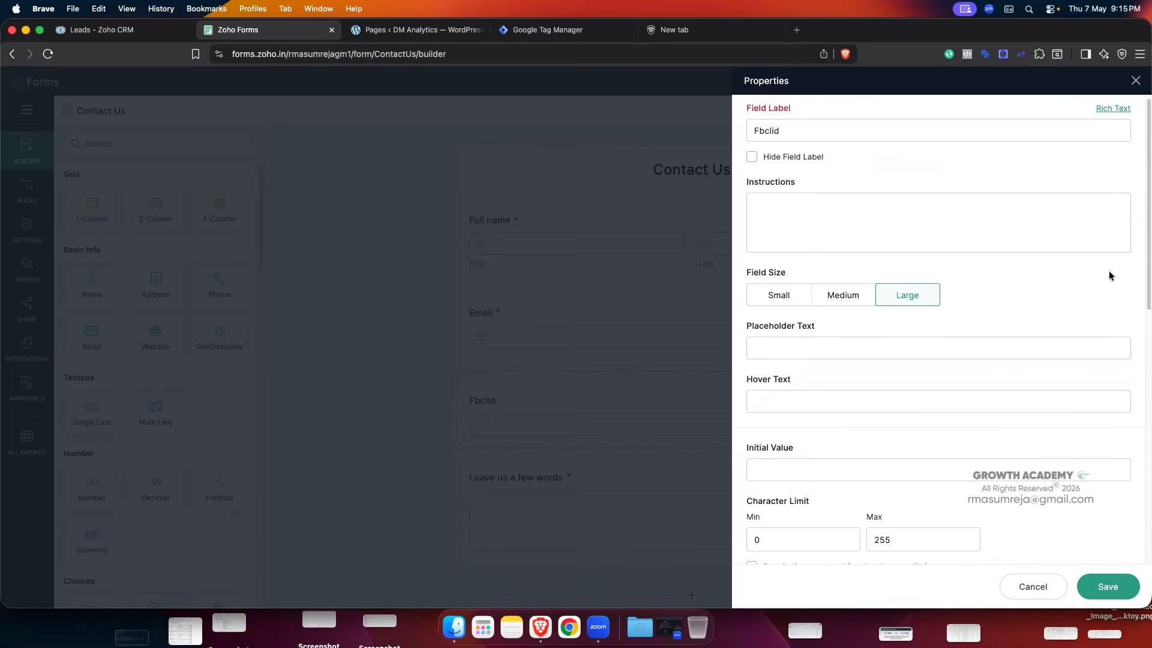
- Save the Fbclid field properties and open the Contact Us Form Settings page
left_click(1108, 587)
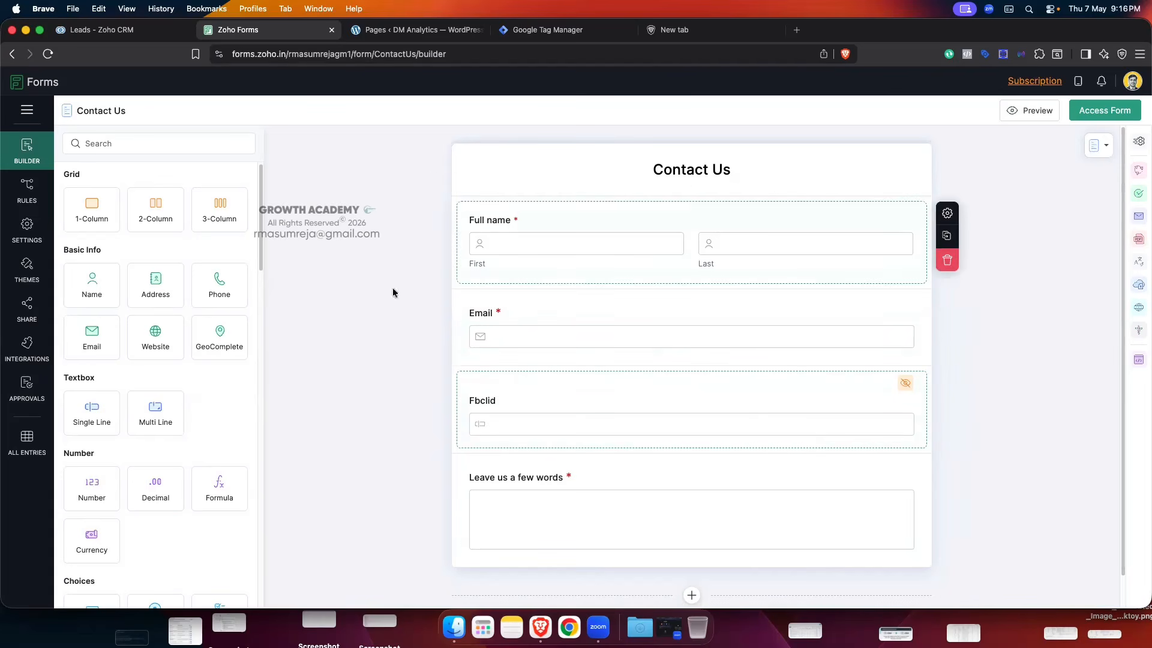
left_click(27, 229)
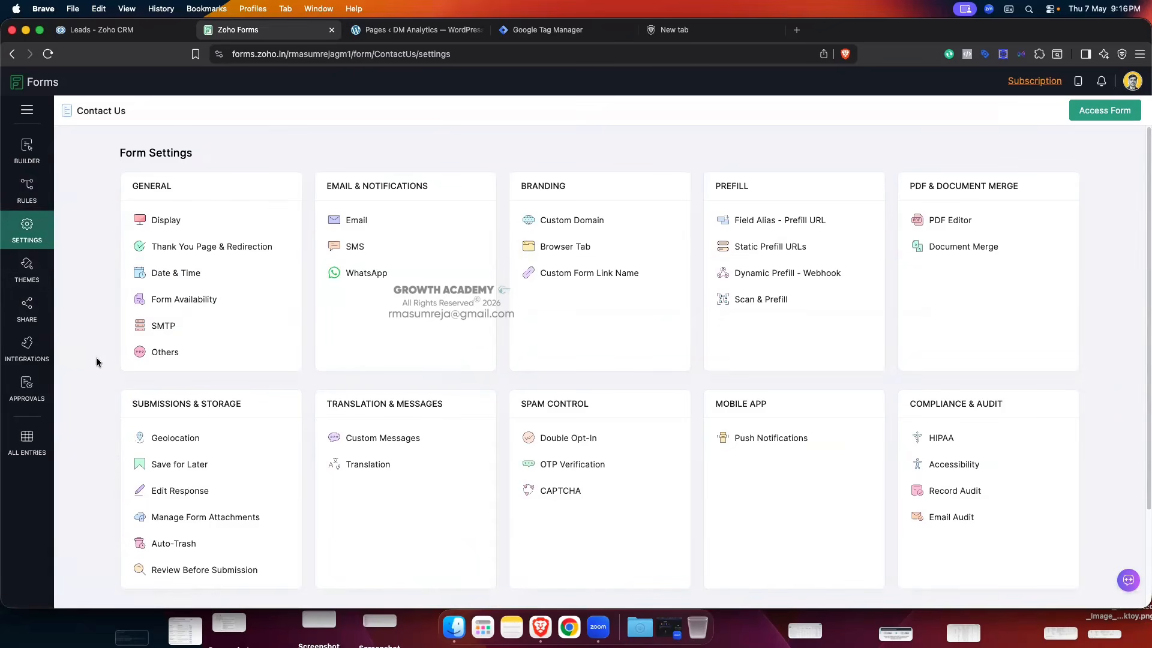
left_click(202, 249)
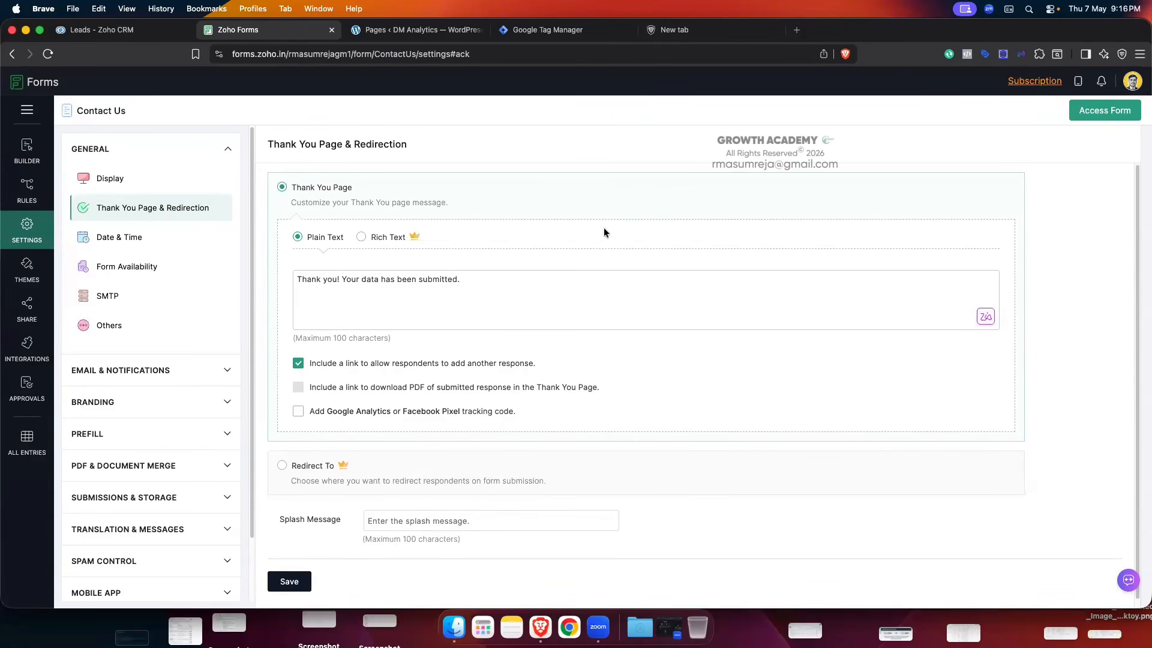
scroll(600, 253, "down", 1)
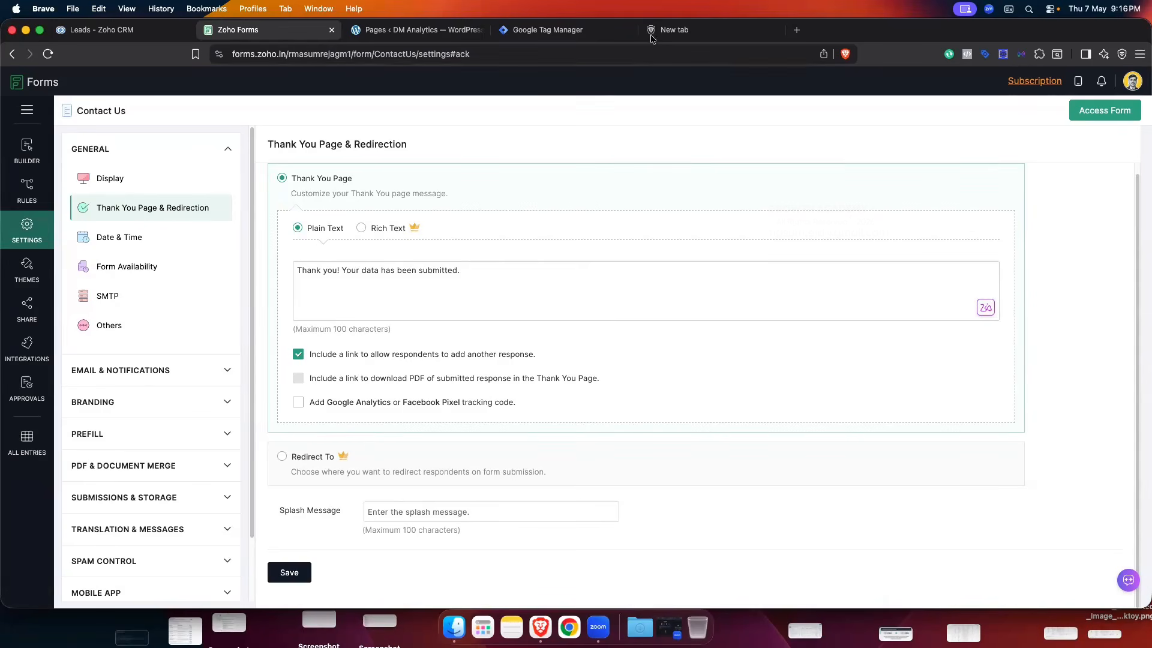
left_click(282, 456)
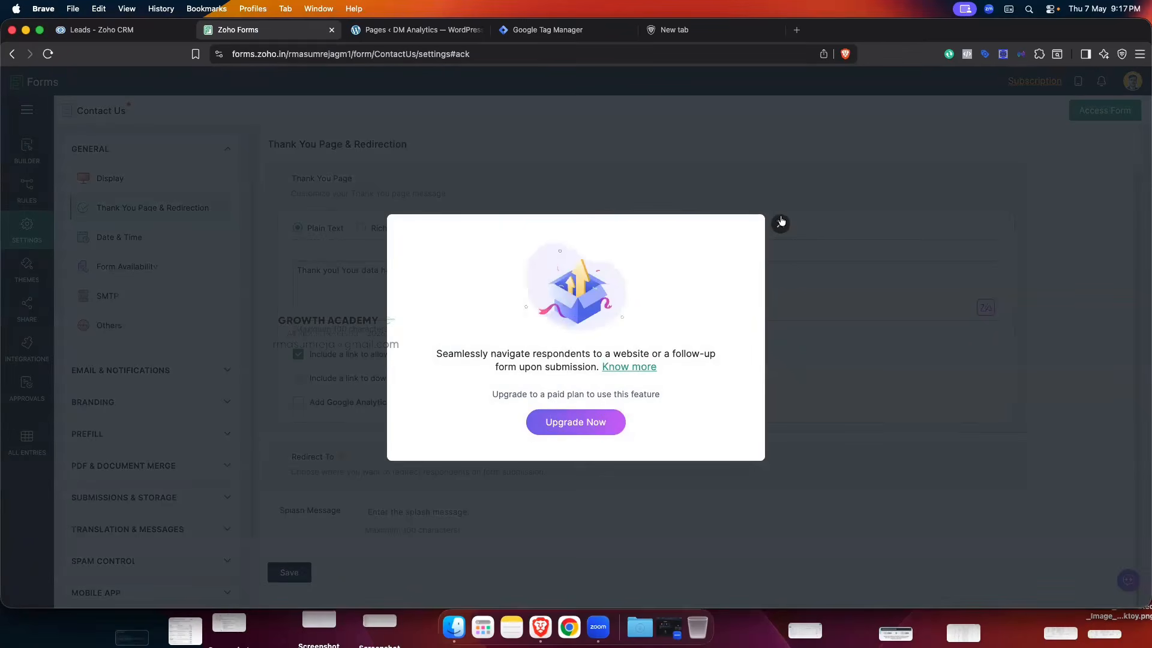
left_click(781, 223)
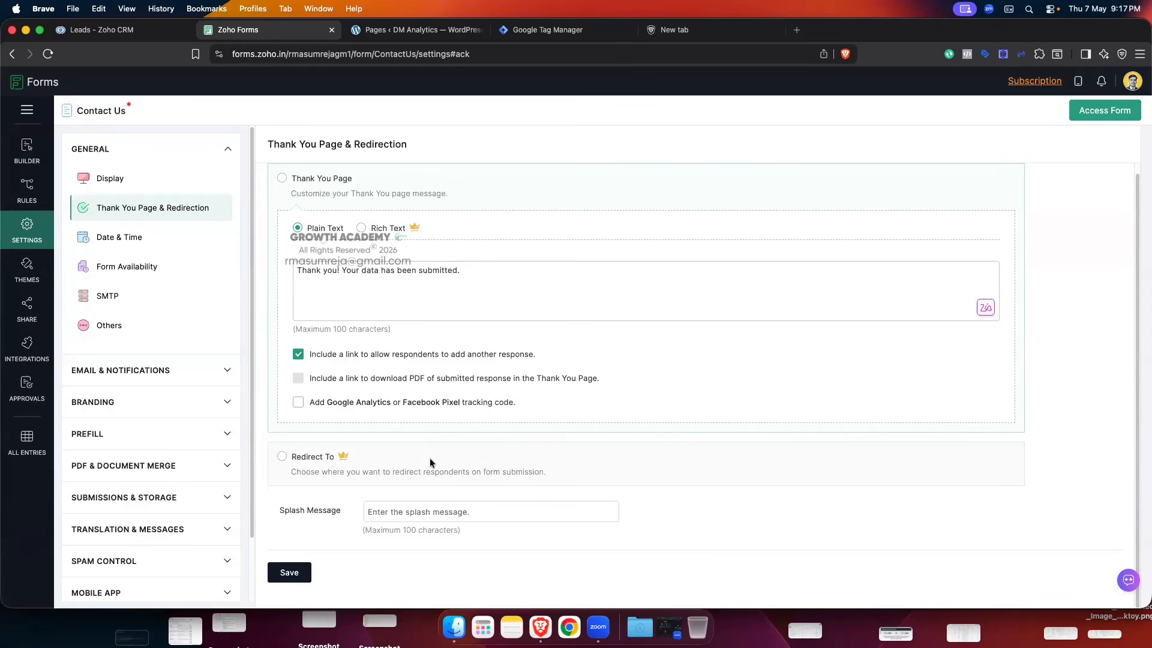
scroll(399, 326, "up", 1)
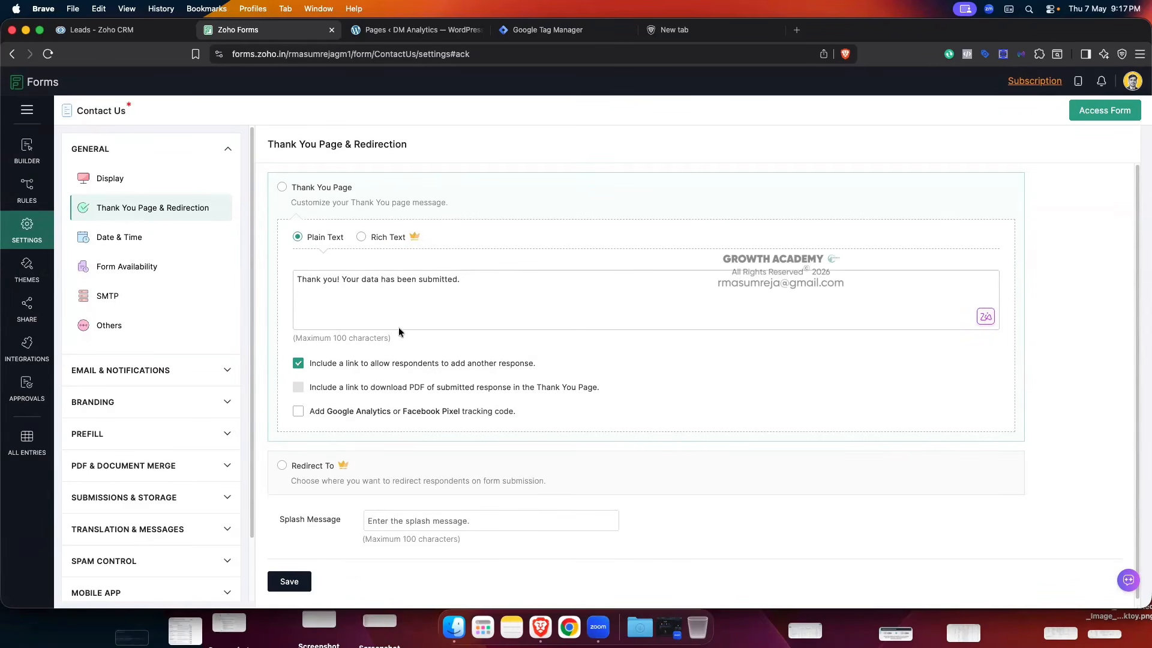
scroll(398, 327, "down", 1)
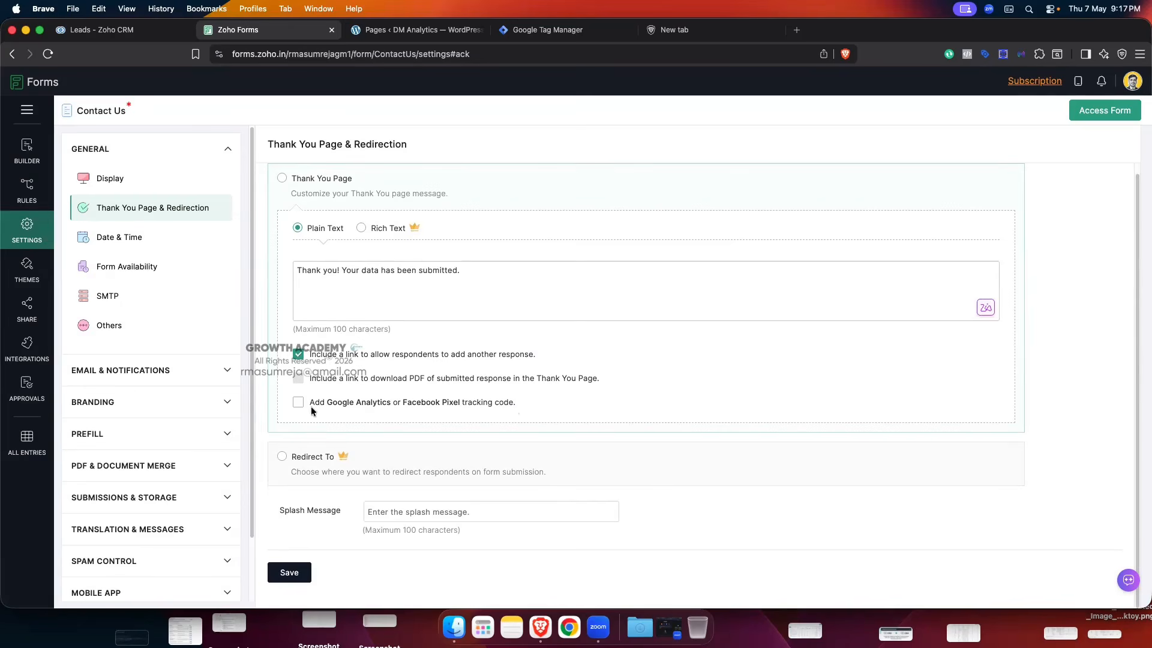
- Open the Google Analytics and Pixel tracking settings, close them with no IDs entered, and return to Builder
left_click(502, 407)
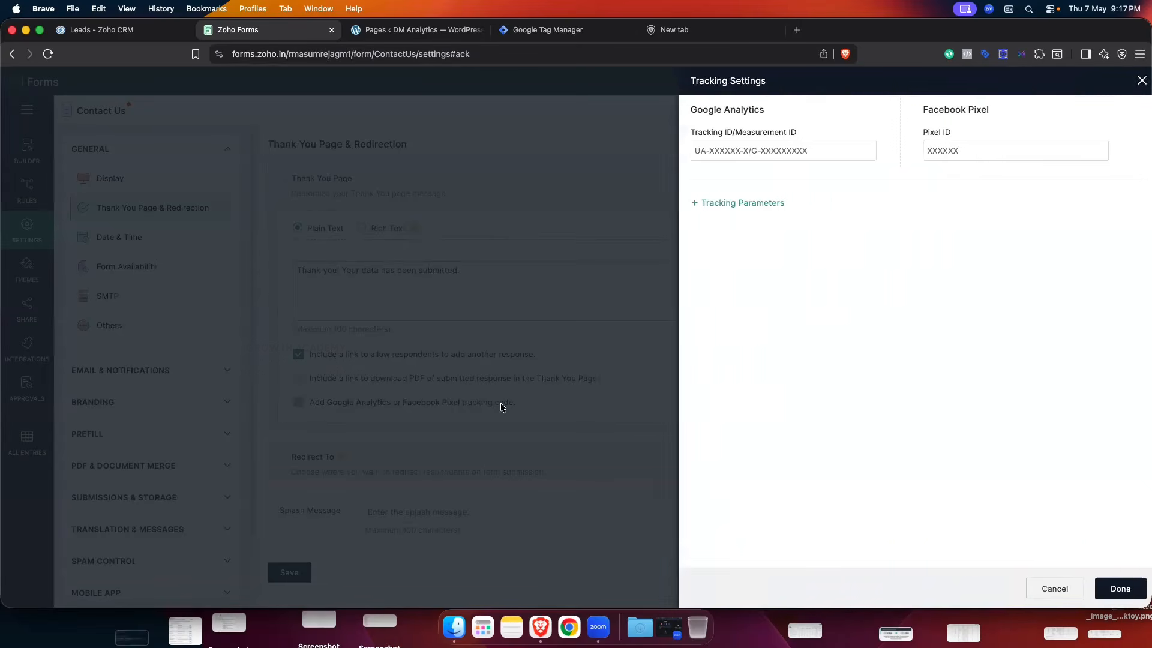
left_click(725, 151)
left_click(965, 143)
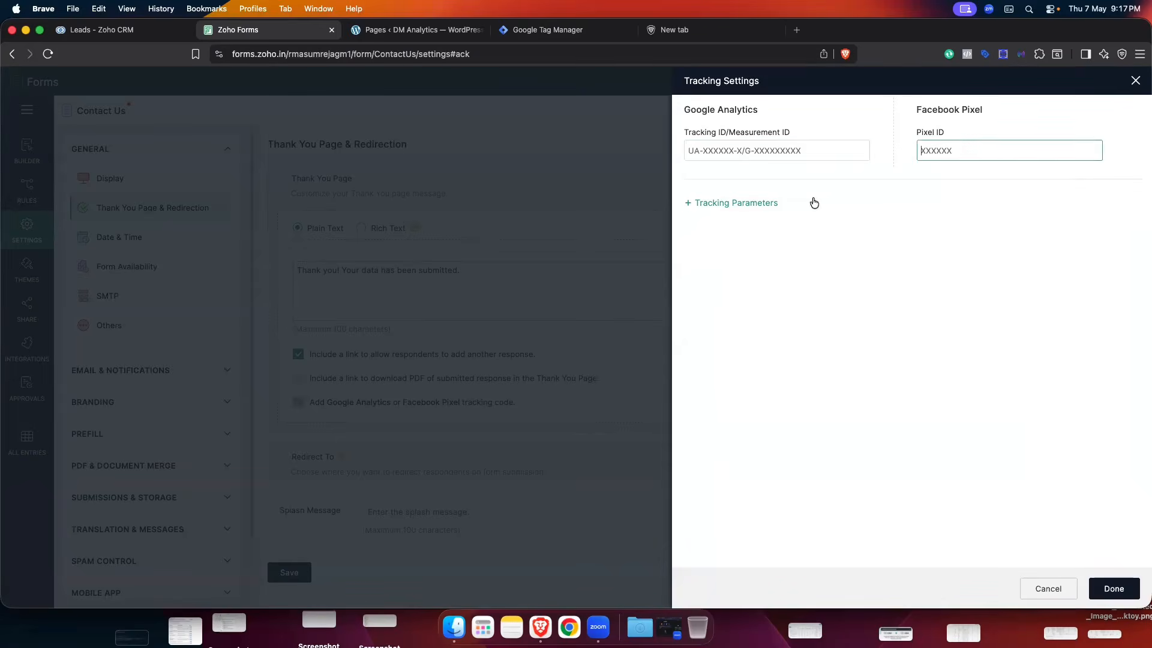
left_click(782, 157)
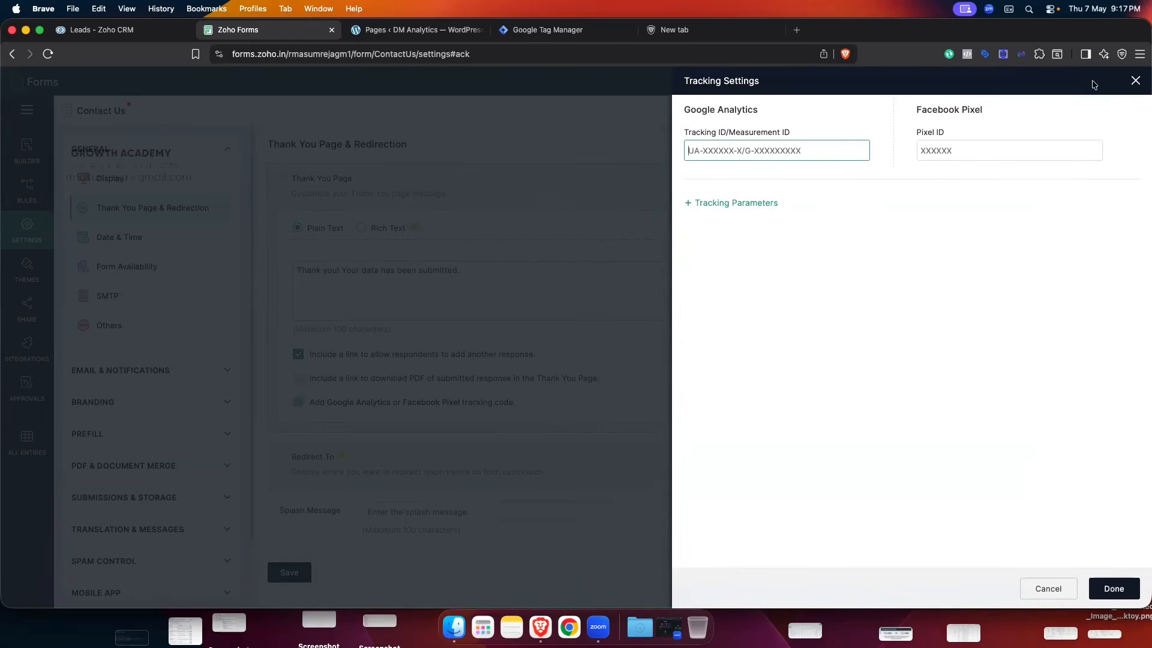
left_click(1136, 81)
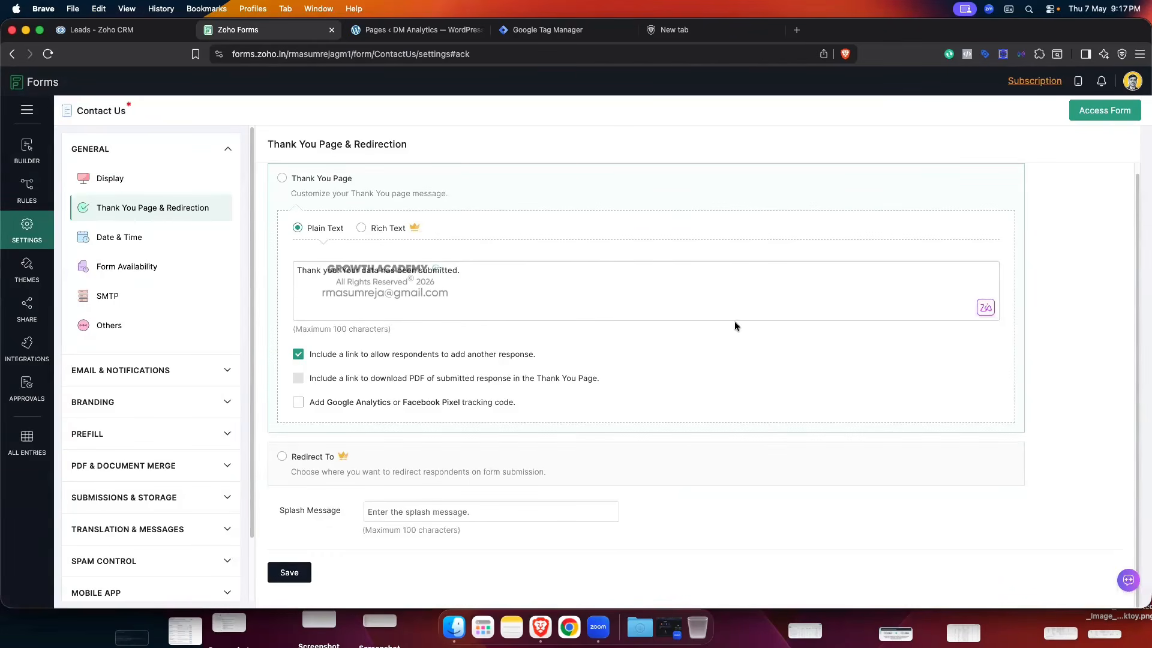
scroll(736, 323, "up", 1)
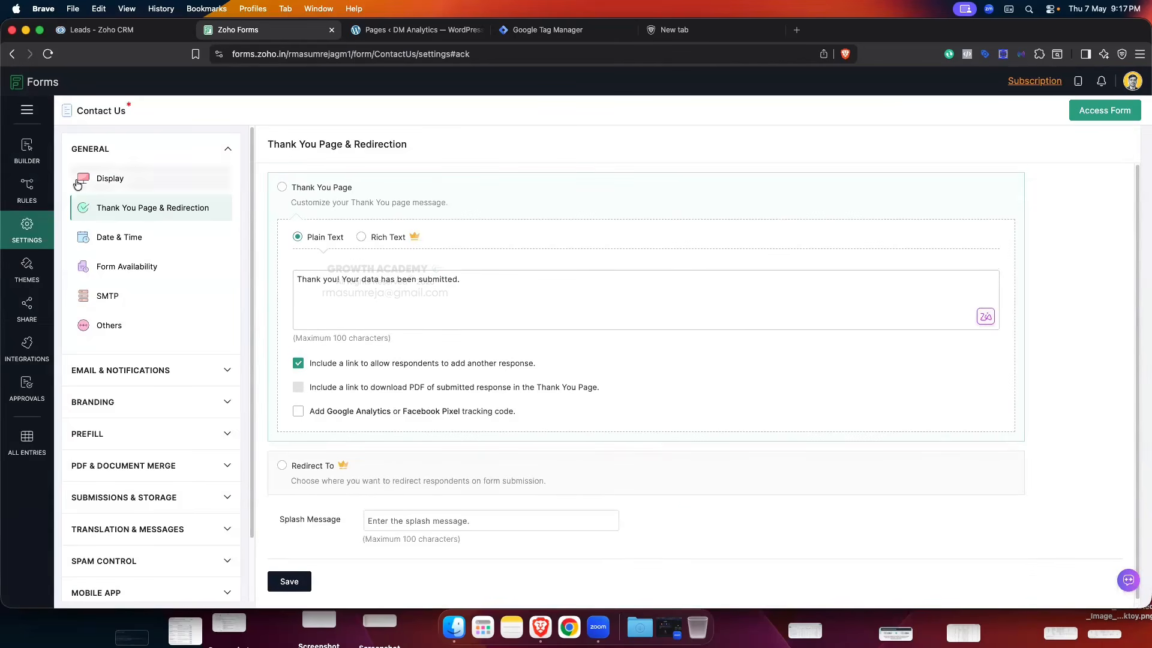
left_click(31, 157)
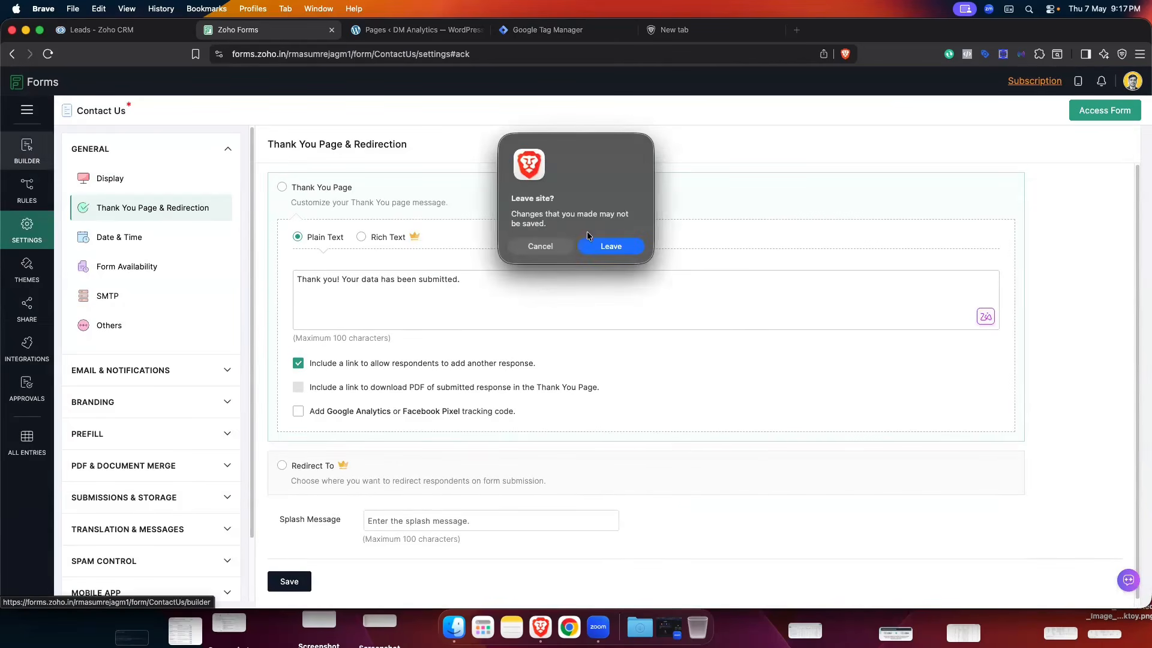
- Leave settings and copy the Contact Us form's JavaScript embed code from Share > Embed
left_click(607, 246)
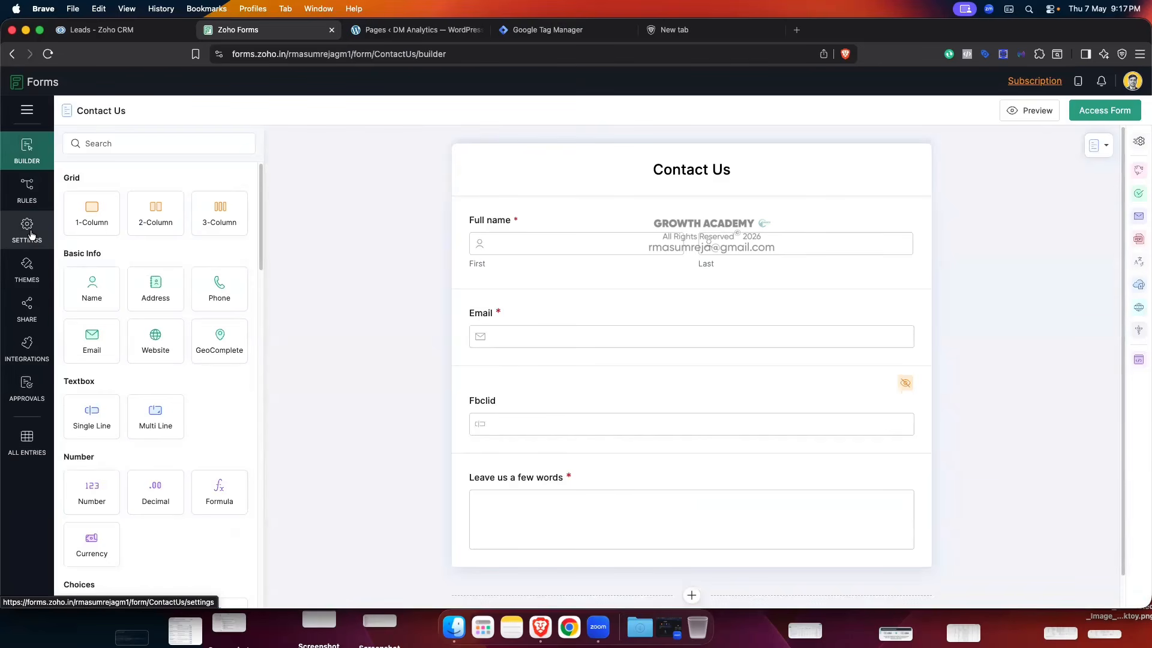
left_click(21, 312)
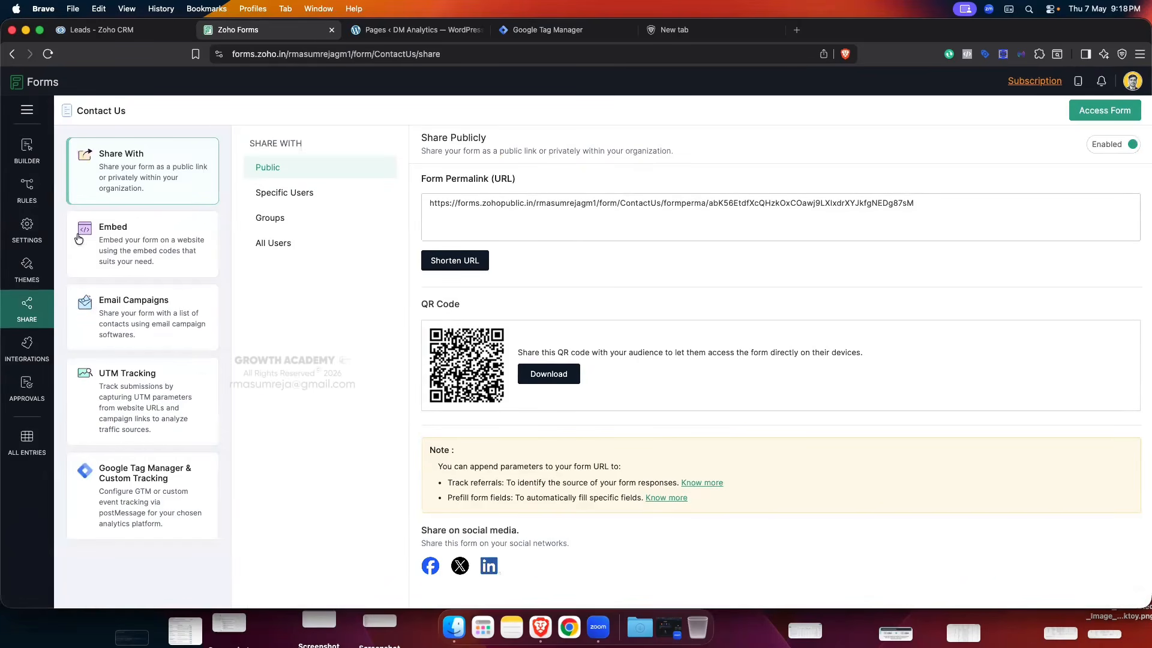
left_click(124, 244)
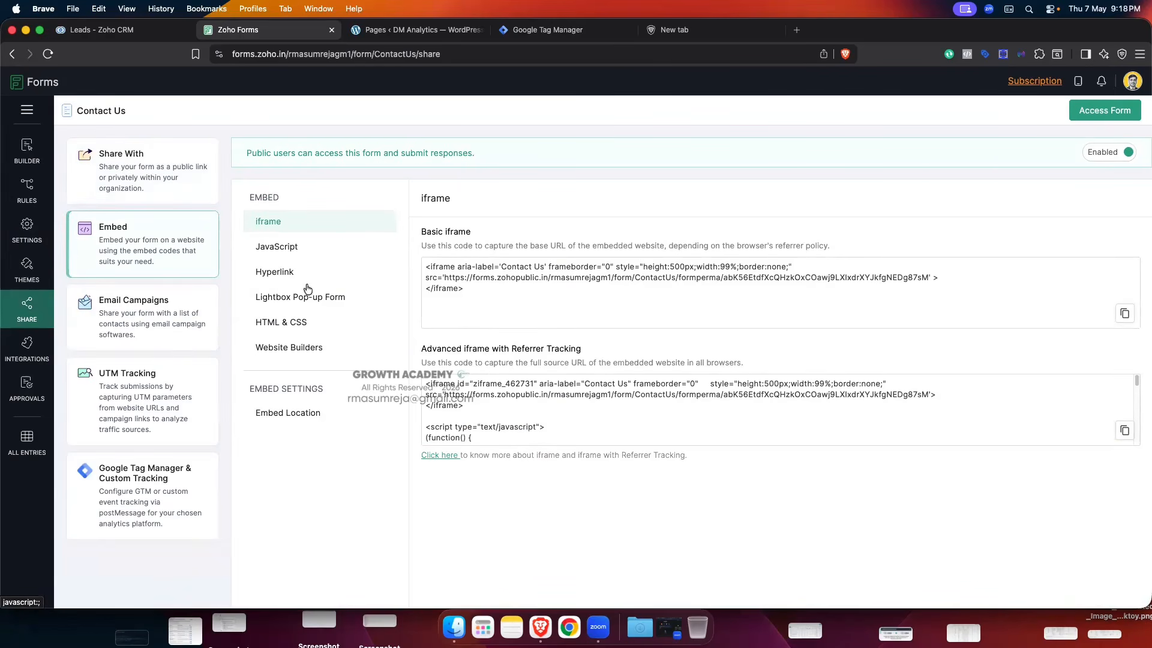
left_click(305, 246)
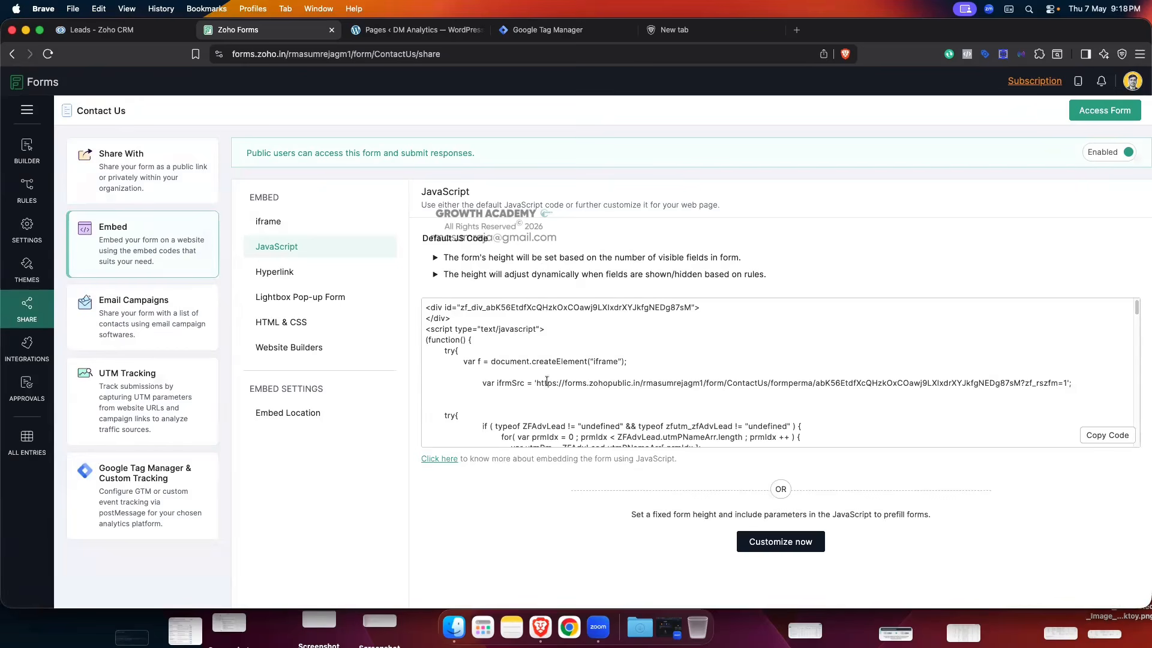
left_click(1107, 435)
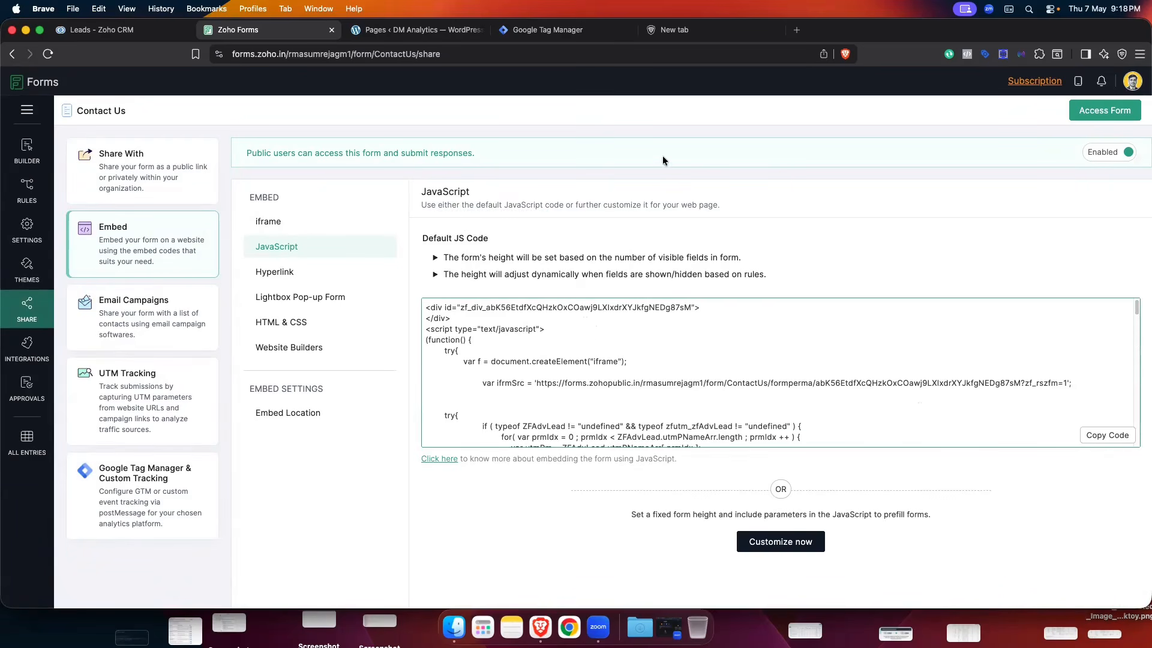
left_click(677, 32)
left_click(452, 54)
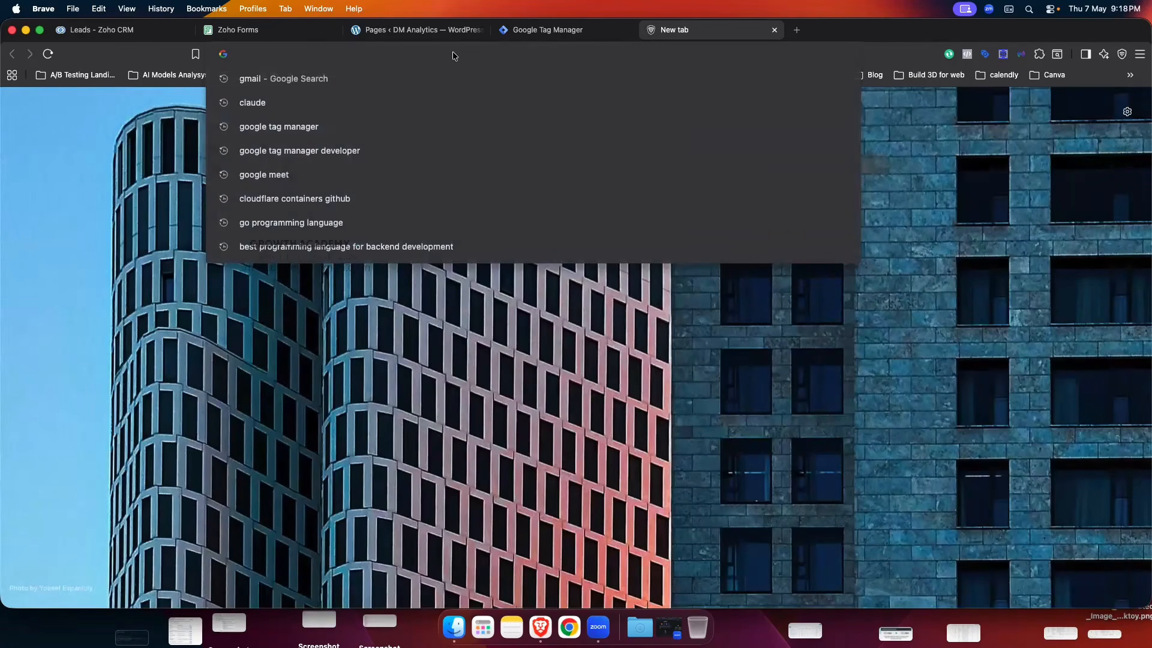
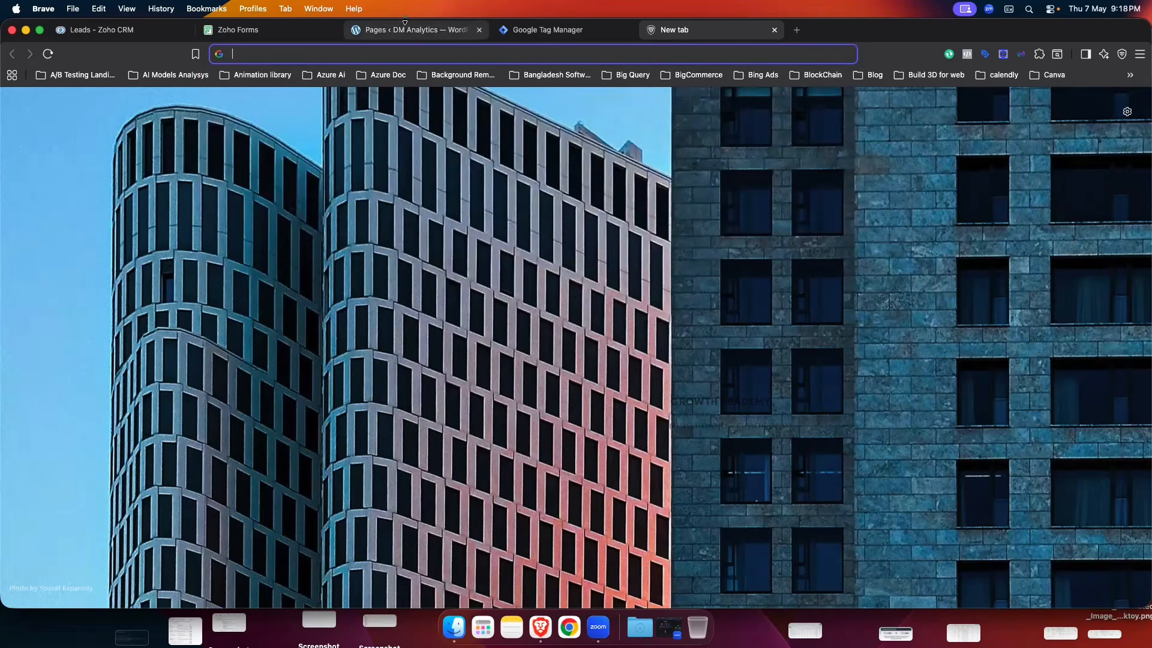
- Go to the WordPress Pages list and launch the Forms page in Elementor
left_click(406, 36)
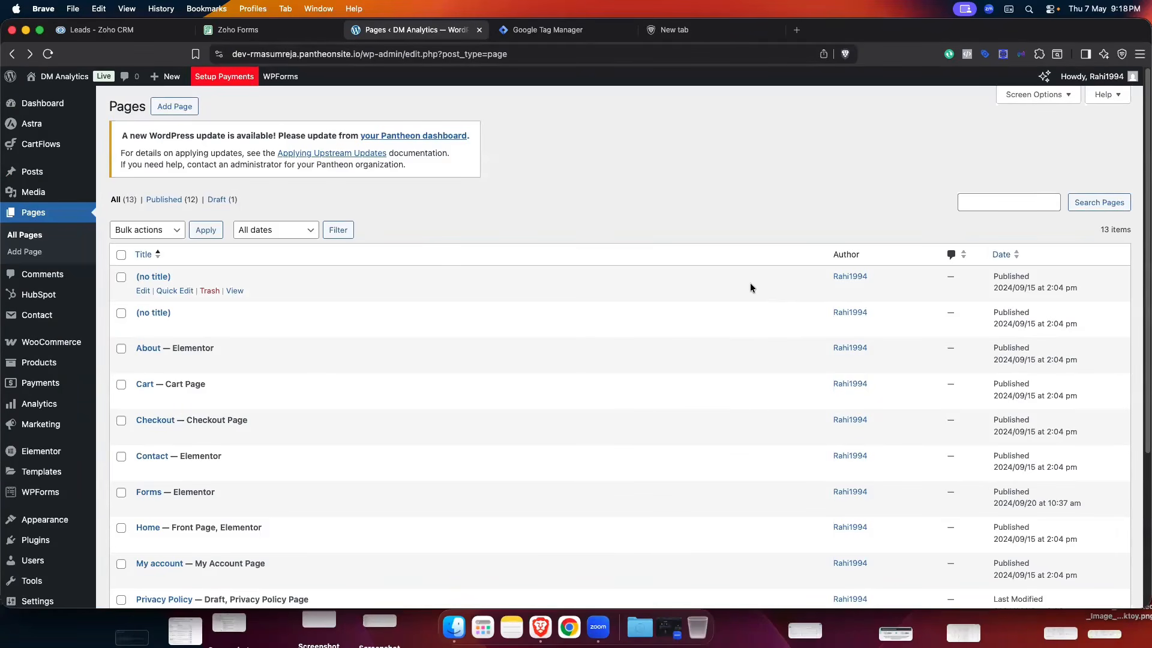
scroll(535, 297, "down", 5)
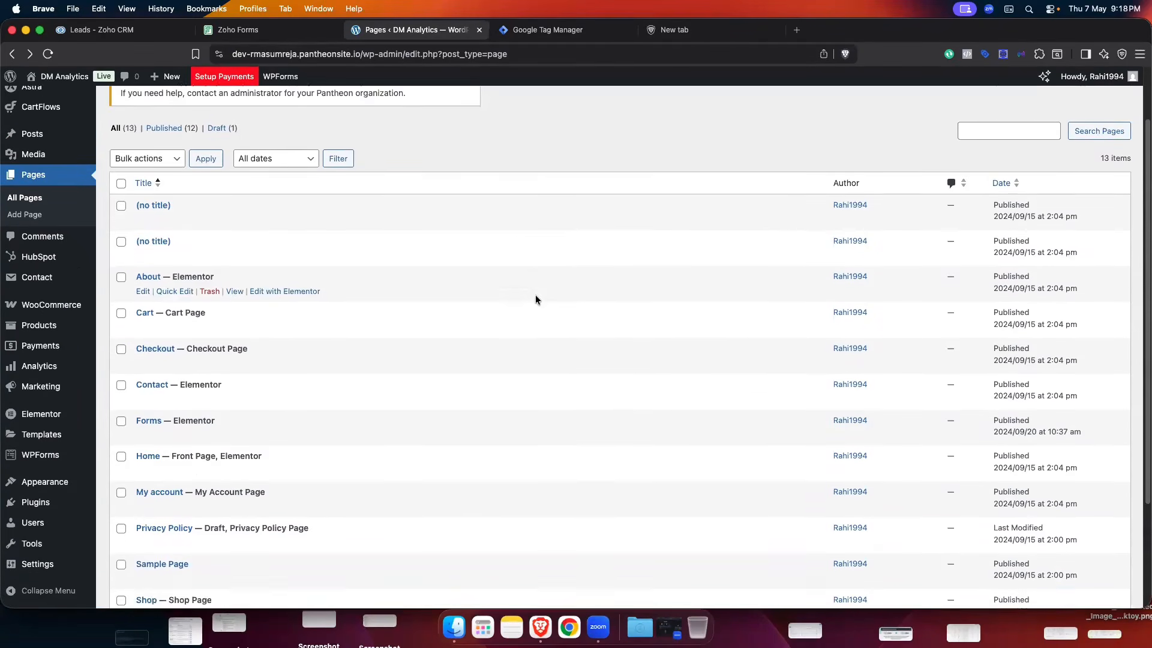
scroll(267, 272, "up", 1)
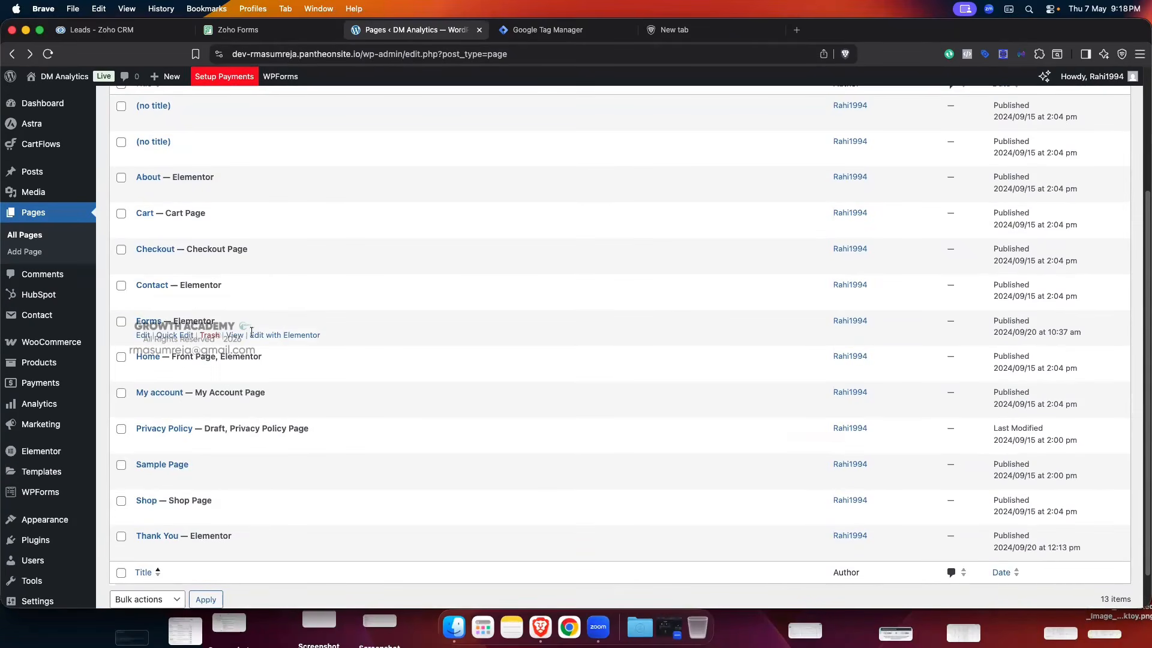
left_click(283, 337)
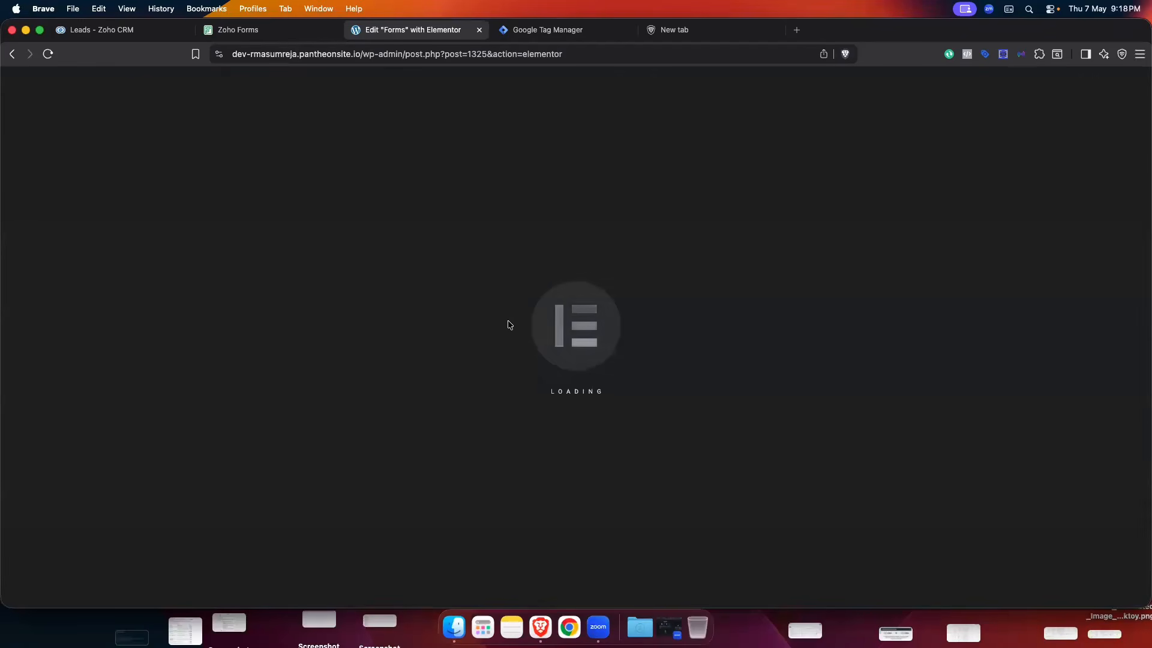
- Scroll to the Contact Us form on the Forms page and open its HTML widget for editing
scroll(722, 250, "down", 10)
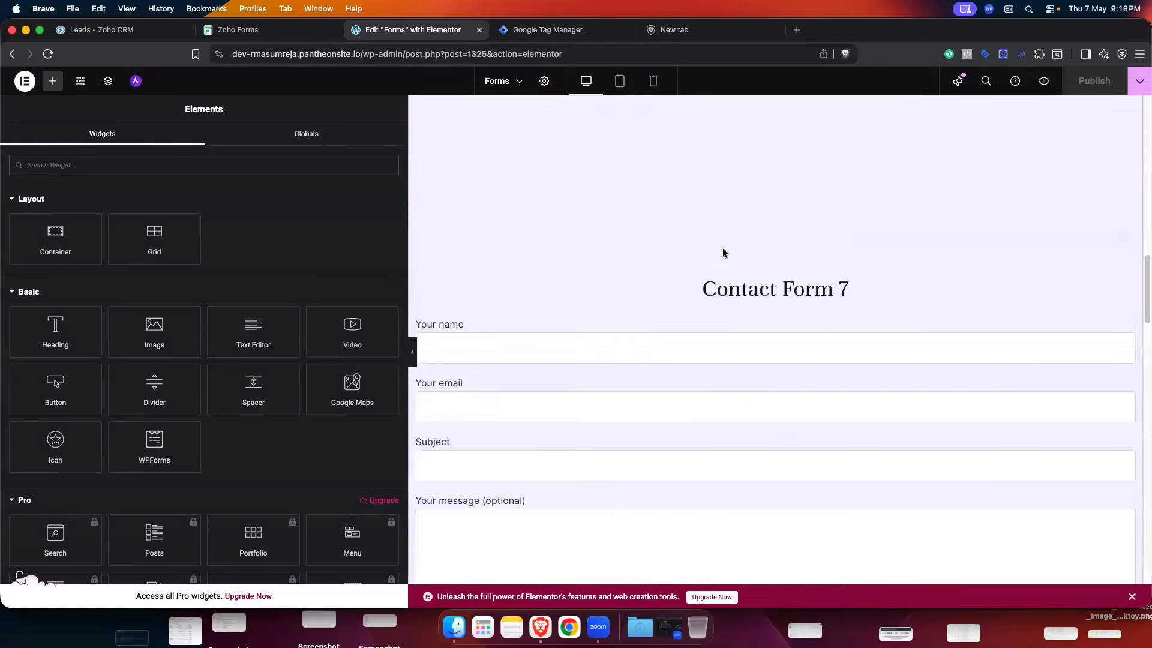
scroll(722, 247, "down", 15)
scroll(765, 230, "up", 4)
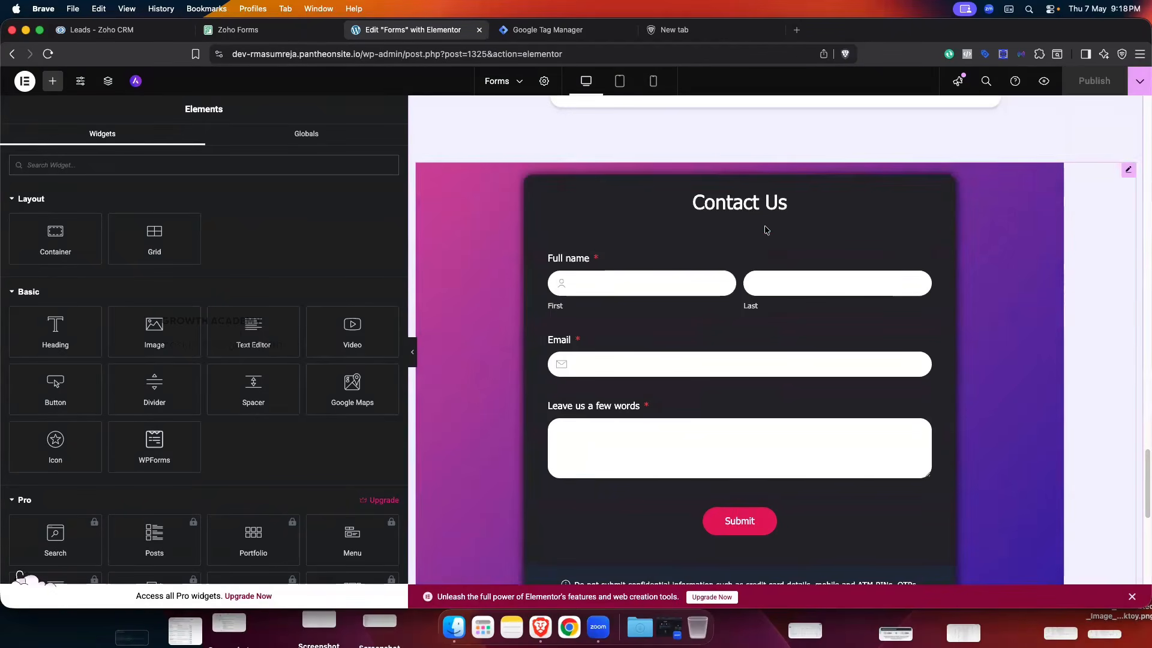
left_click(1127, 171)
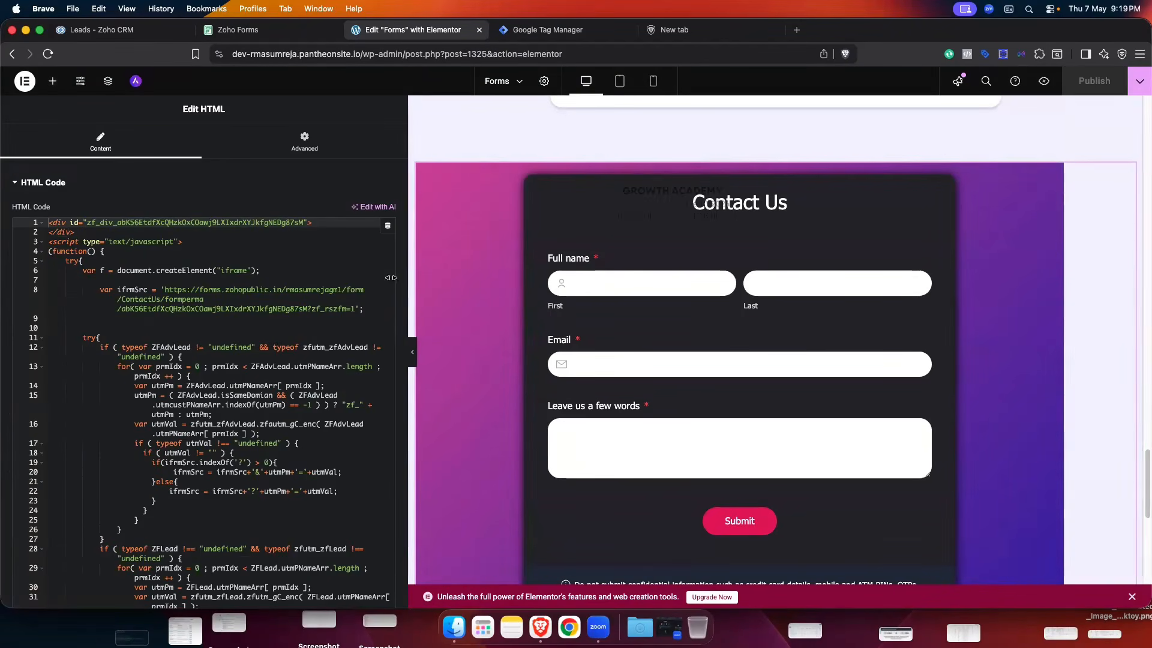
- Replace the HTML widget's old embed code with the copied Zoho Forms JavaScript code
left_click(264, 289)
key("super+a")
key("super+c")
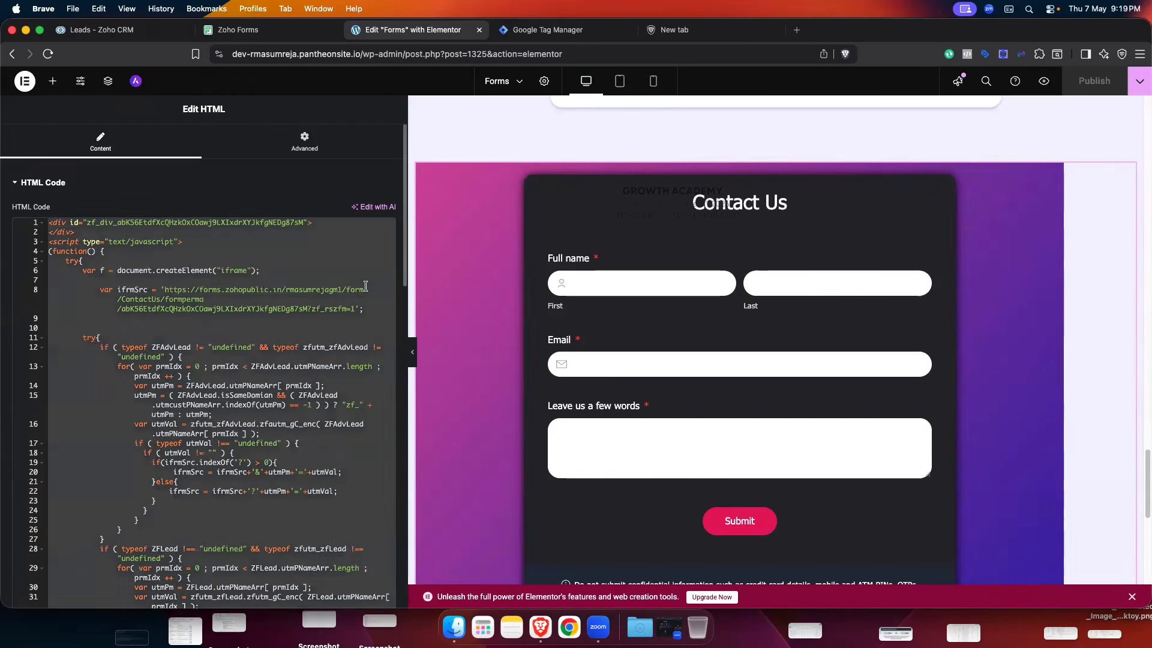
key("BackSpace")
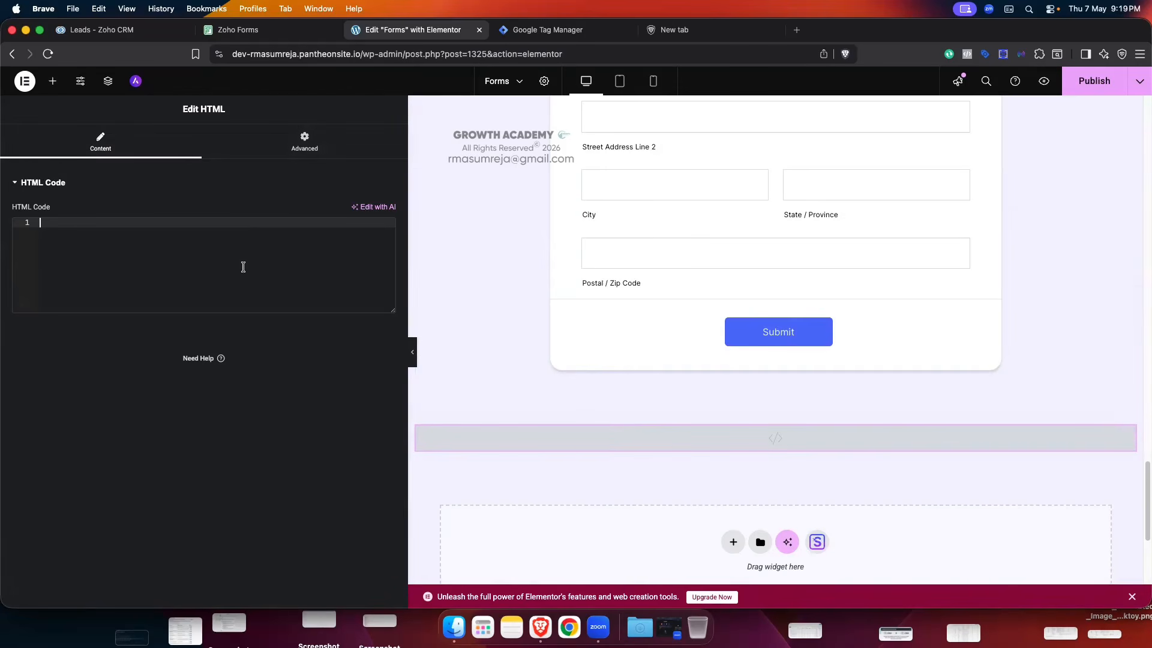
left_click(246, 30)
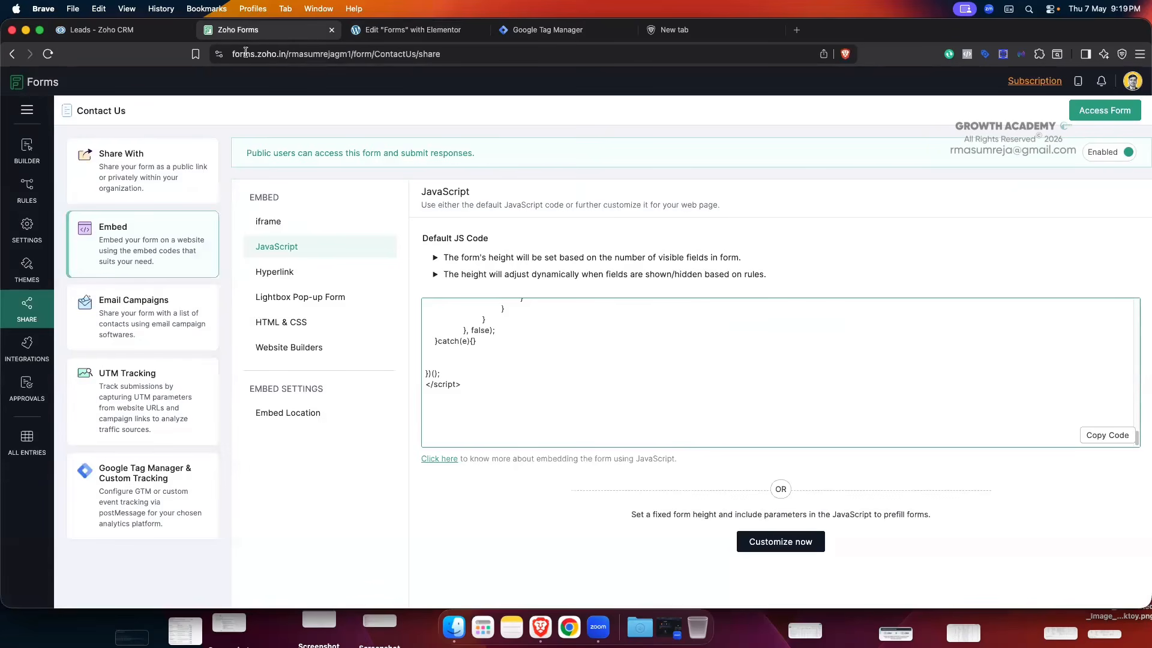
left_click(420, 30)
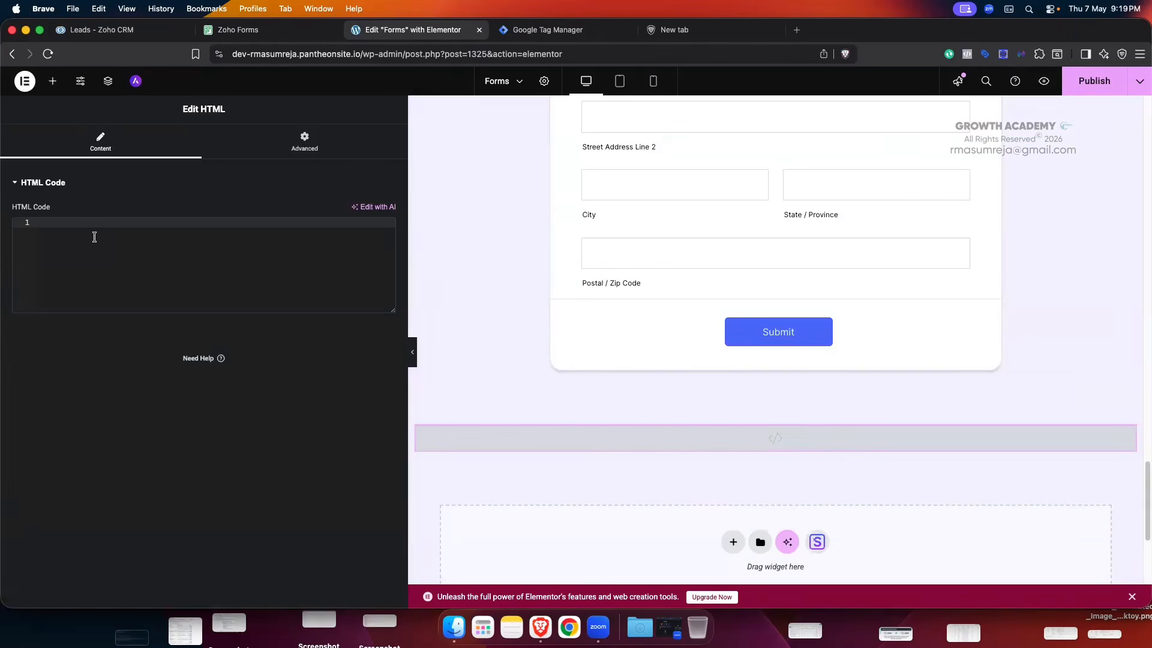
key("super+v")
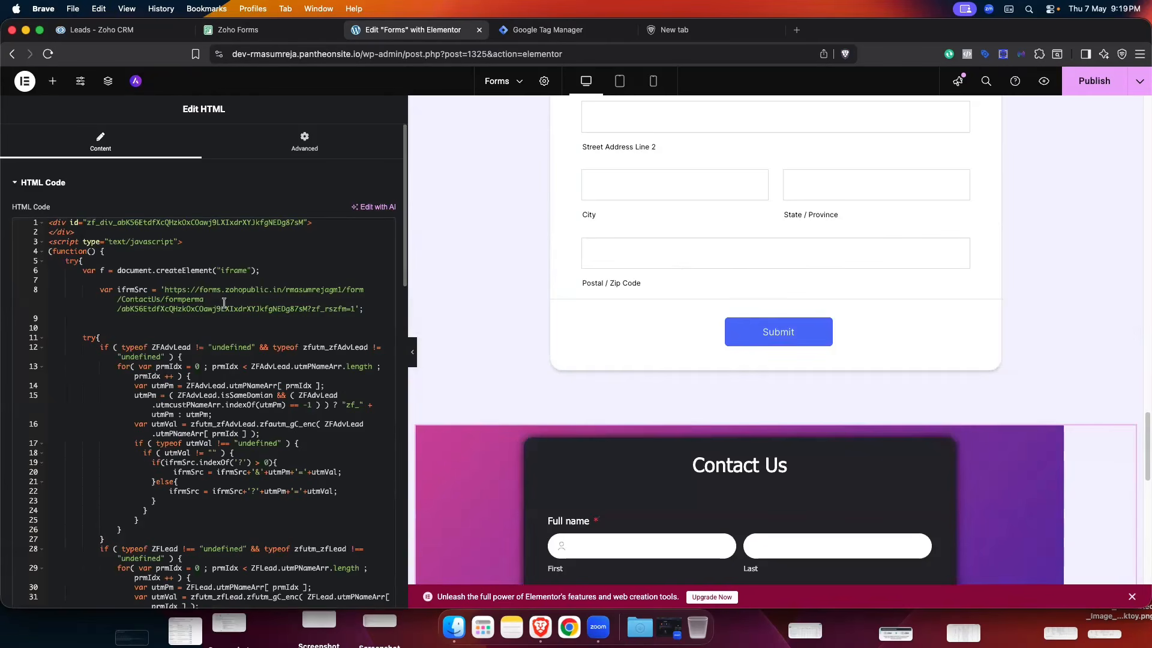
- Publish the updated Forms page and return to the WordPress Pages list
scroll(853, 387, "down", 4)
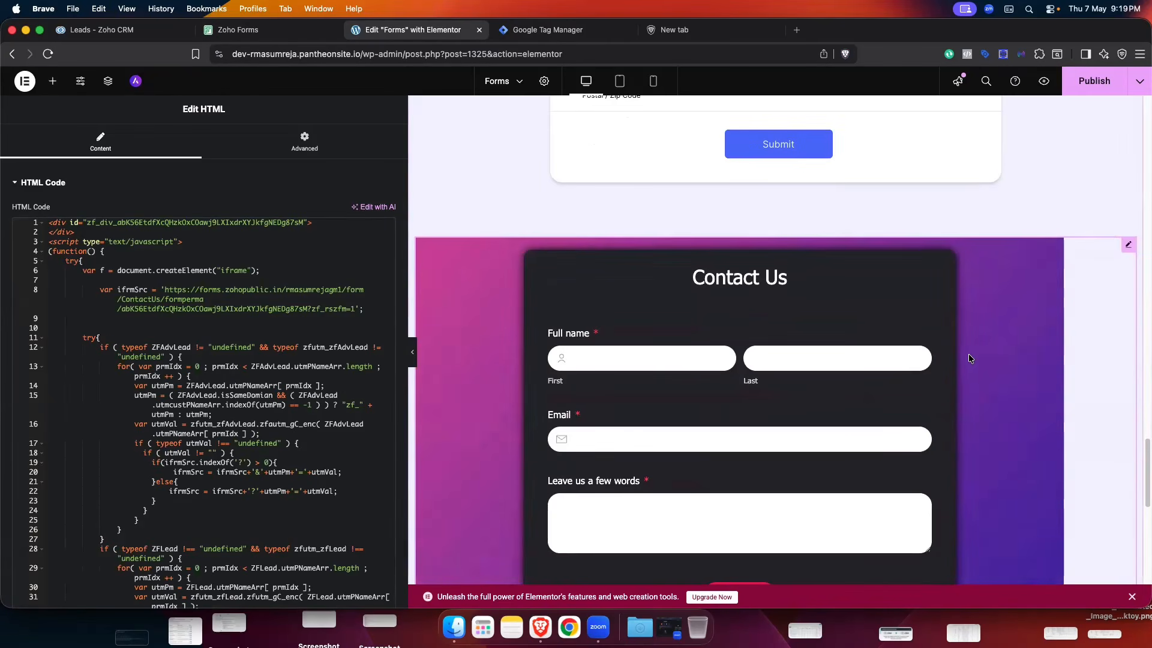
left_click(1083, 87)
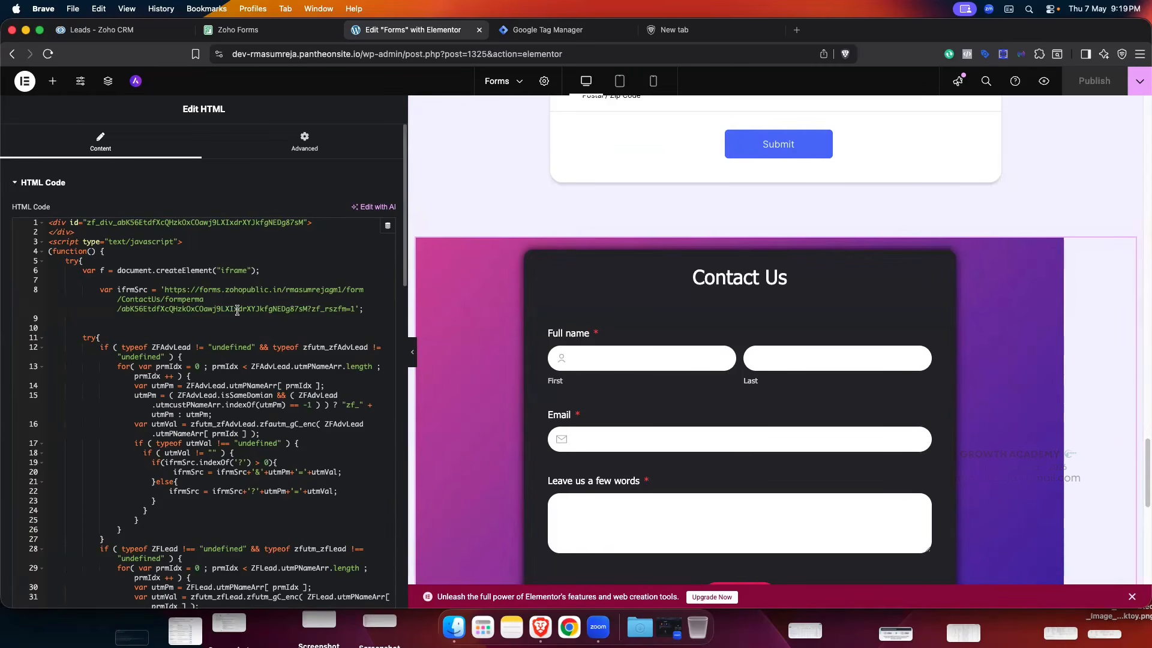
left_click(12, 54)
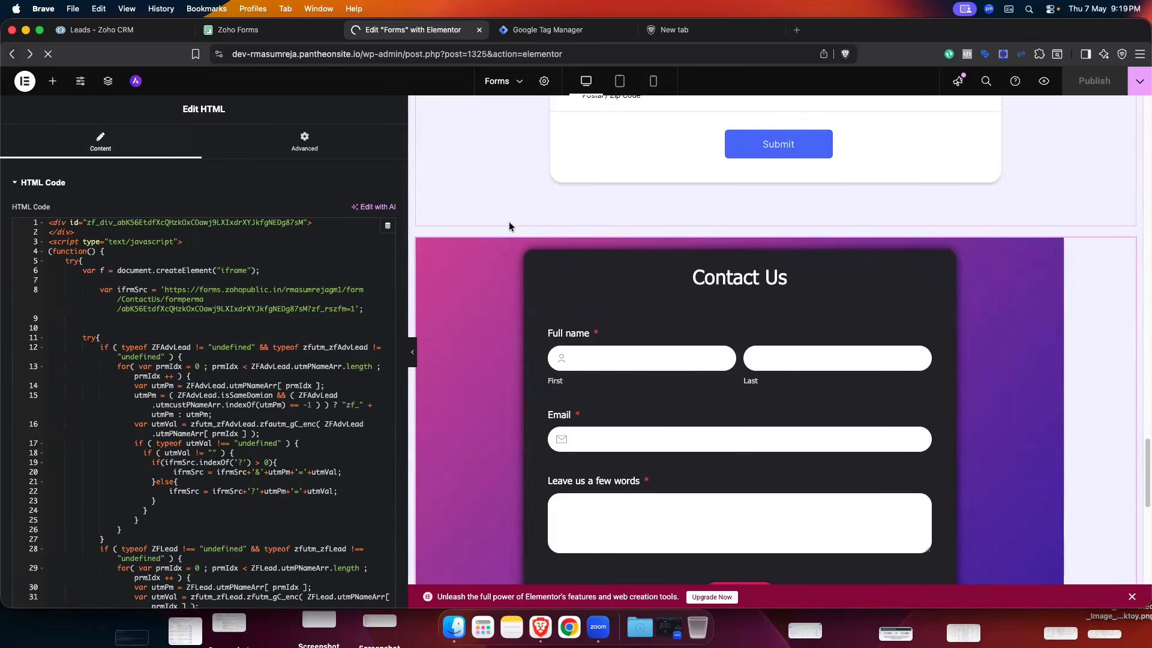
scroll(282, 290, "up", 3)
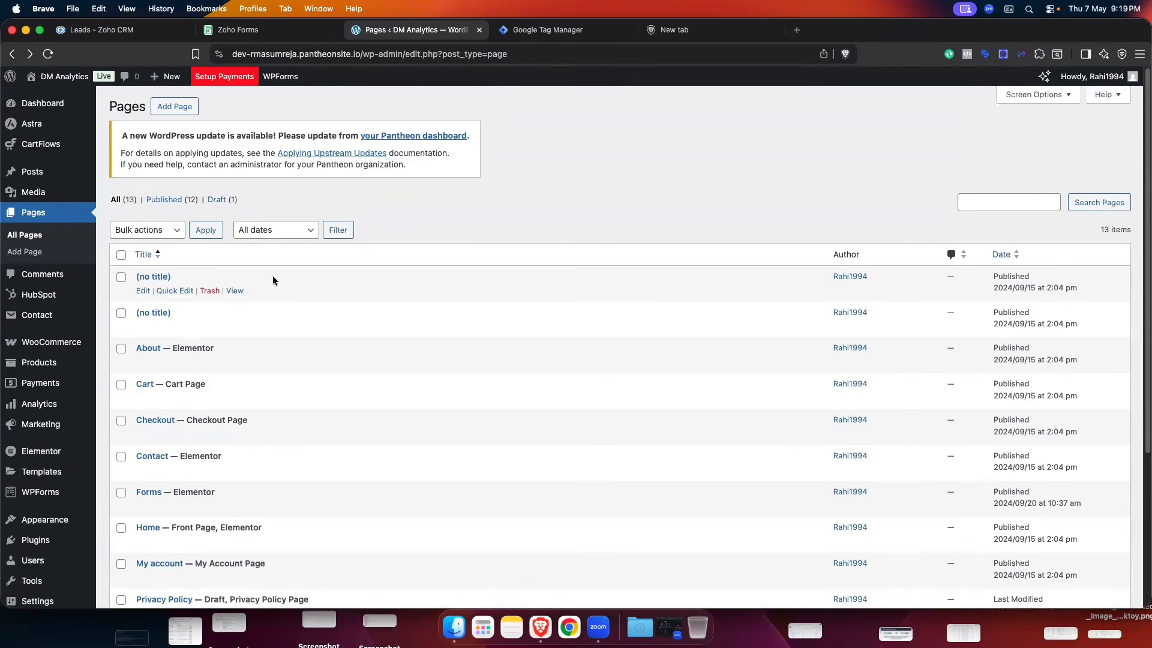
- Open the live site from Visit Site in a new tab
mouse_move(60, 76)
right_click(59, 100)
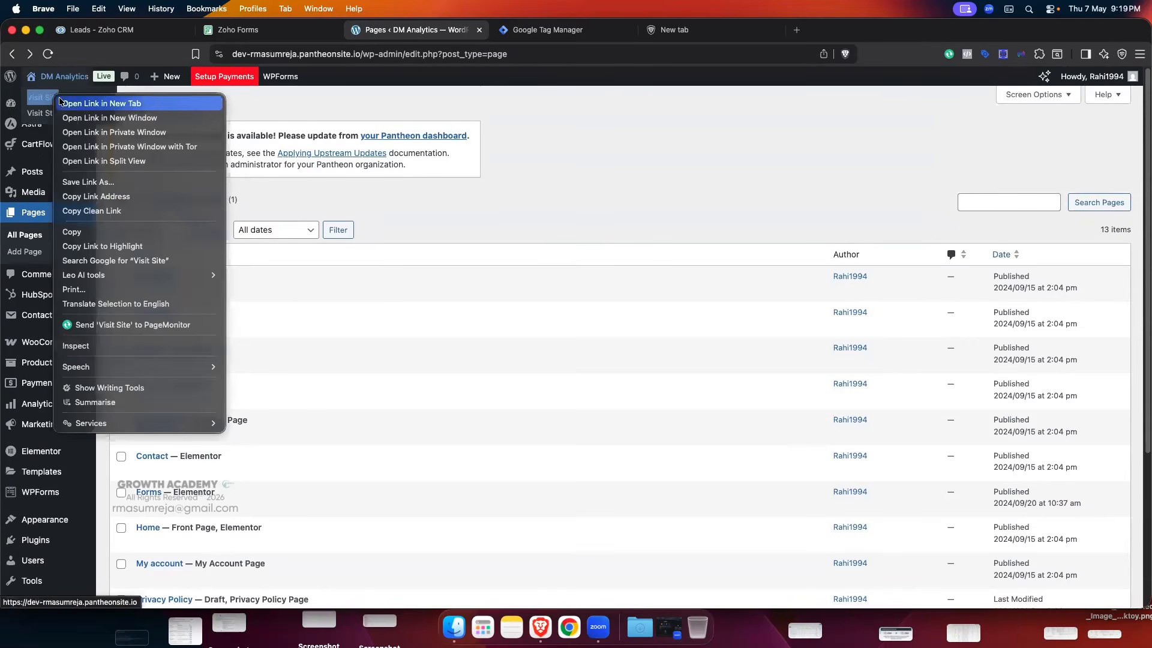
left_click(102, 103)
left_click(557, 30)
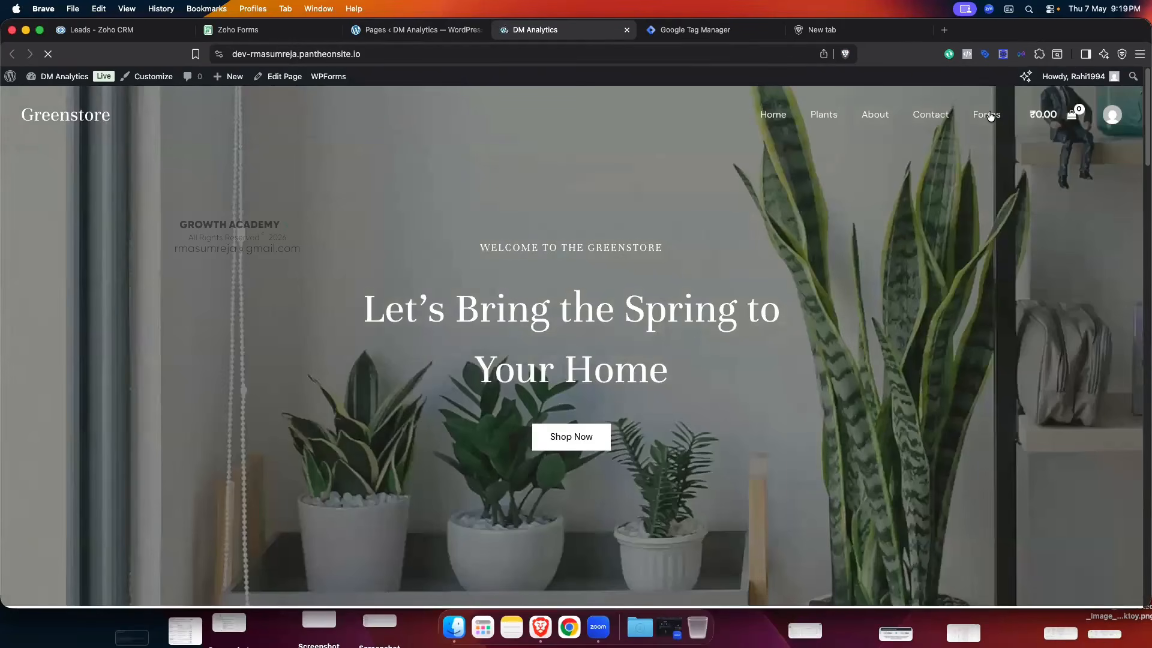
- Scroll the live Forms page to the embedded Contact Us form, then return to Zoho Forms
left_click(988, 115)
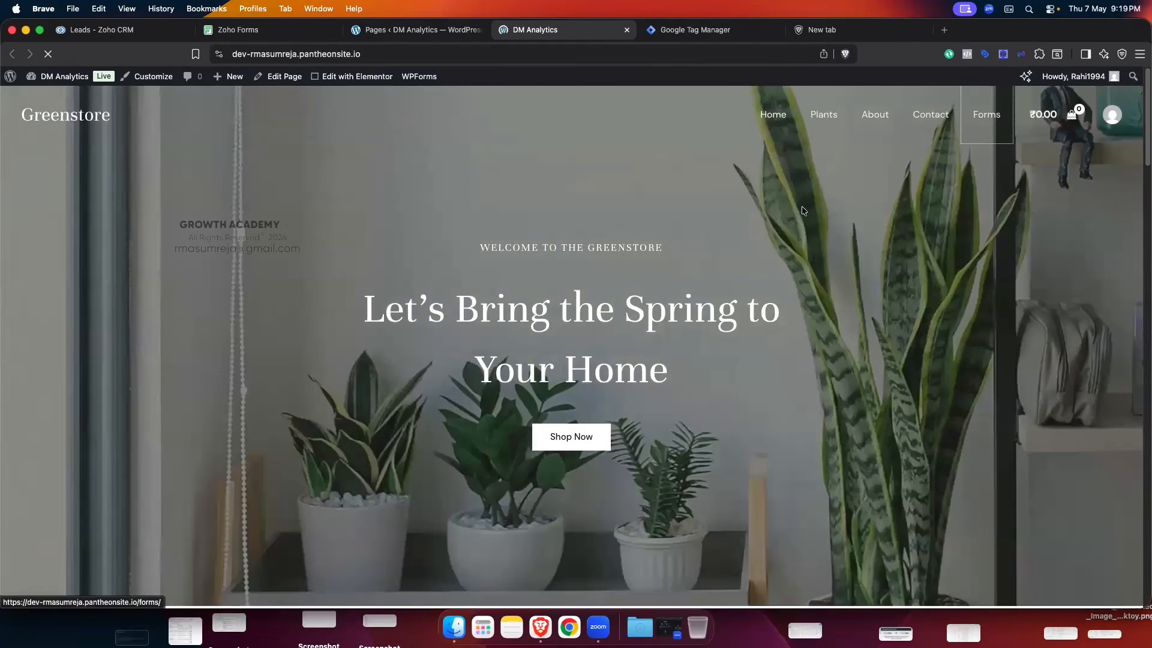
scroll(558, 204, "down", 10)
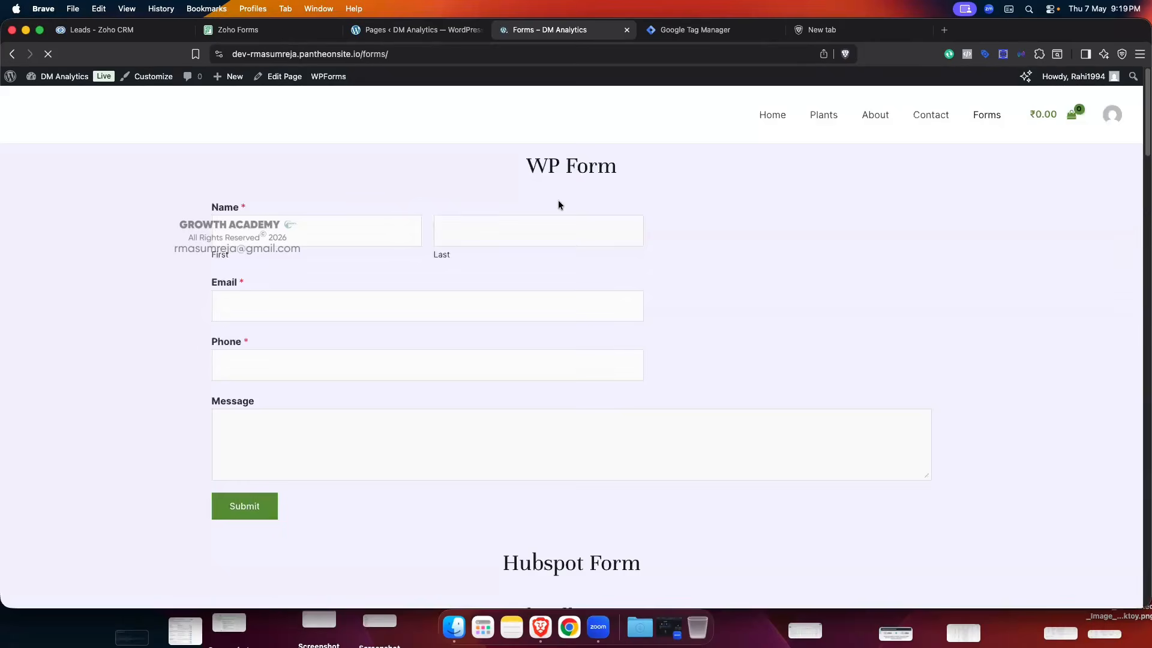
scroll(558, 203, "down", 20)
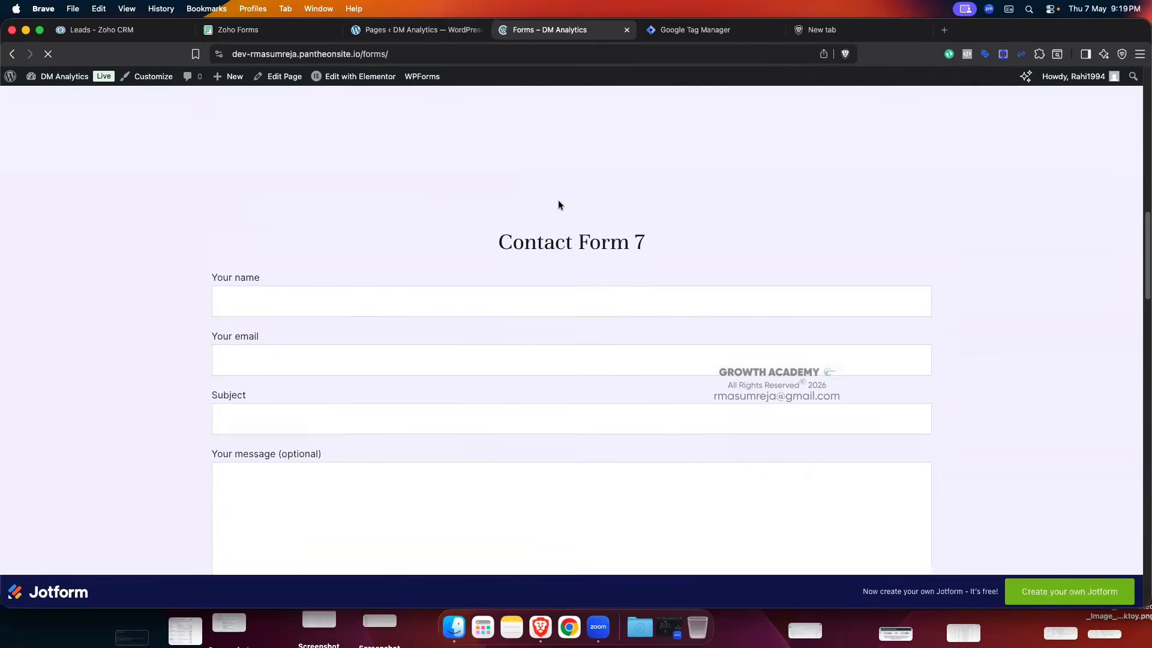
scroll(558, 201, "down", 8)
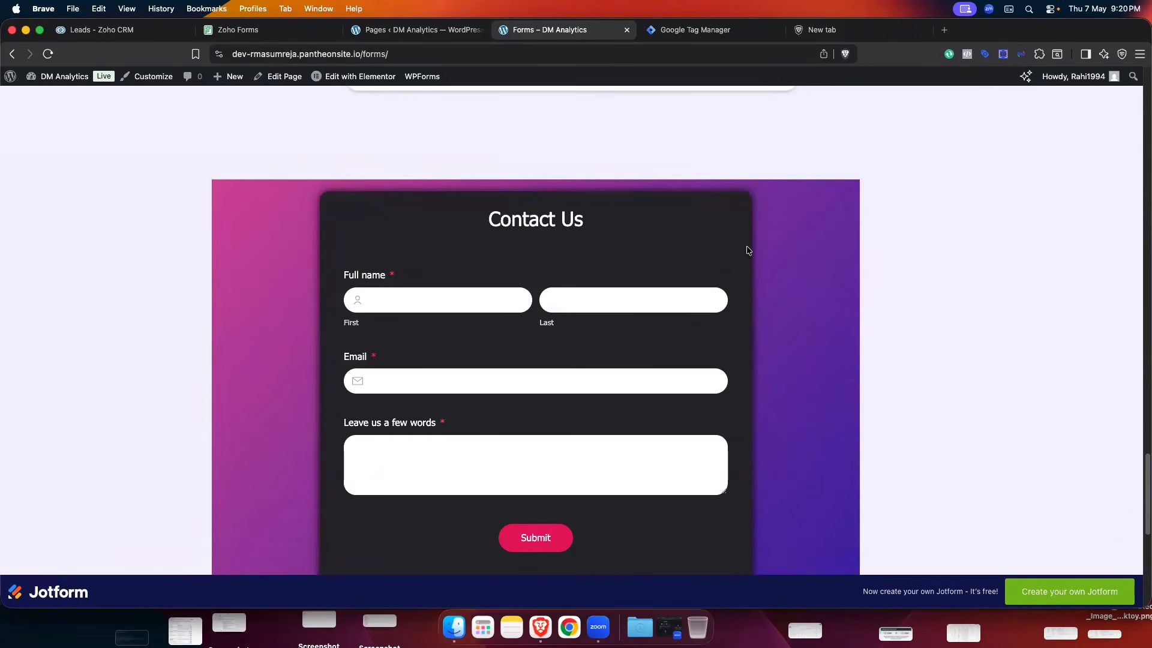
left_click(249, 30)
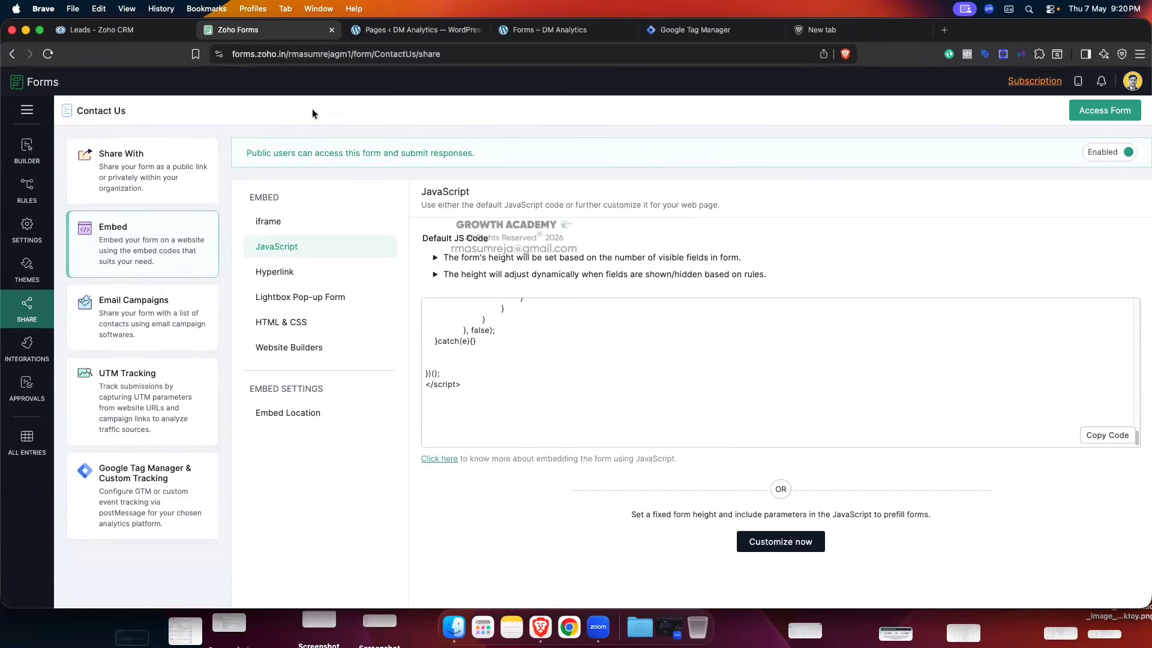
- Open the Field Alias - Prefill URL settings, then switch back to the live Forms – DM Analytics page
left_click(28, 235)
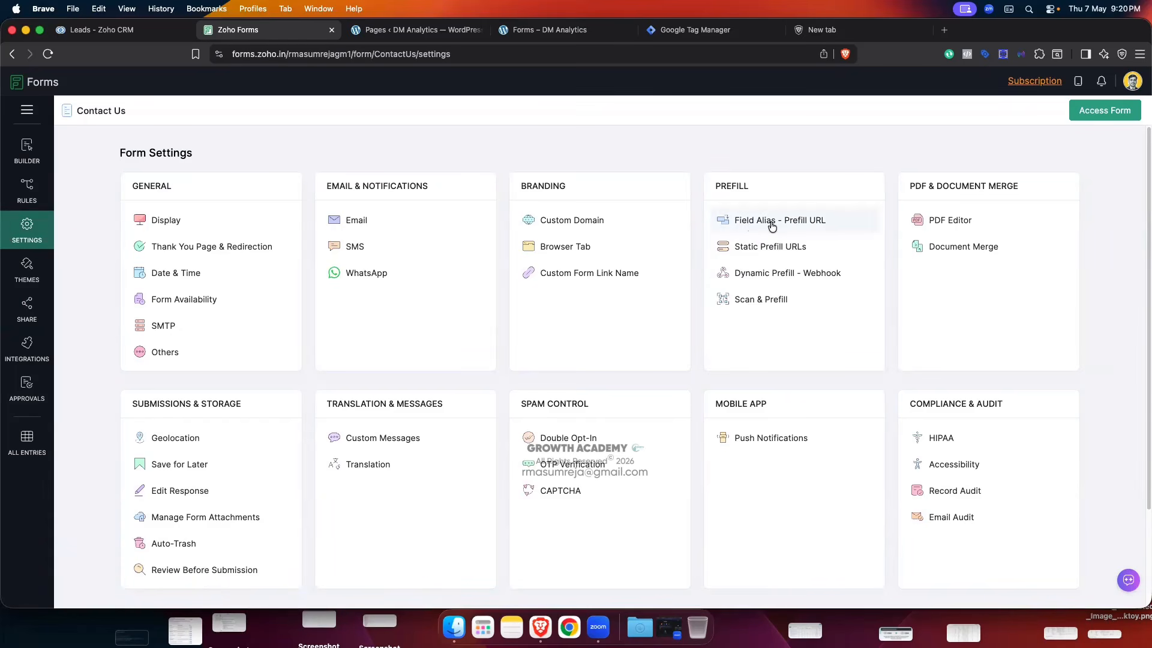
left_click(805, 227)
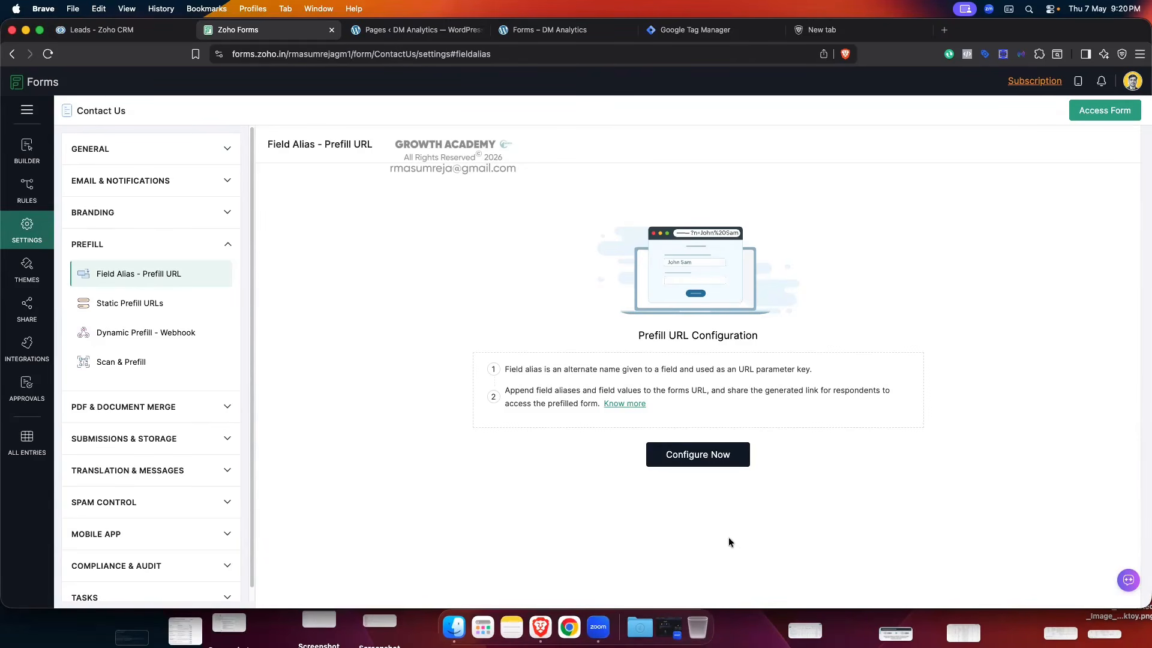
left_click(386, 35)
left_click(534, 33)
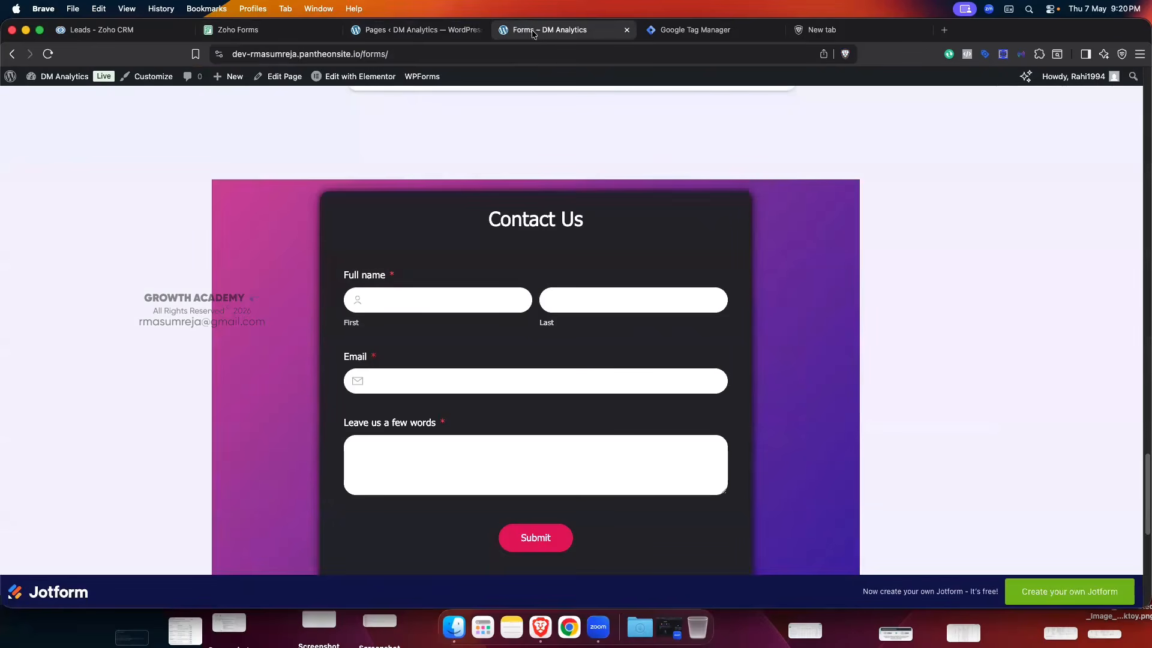
- Inspect the embedded Contact Us form in DevTools, enlarging the panel to show its Zoho iframe
right_click(625, 240)
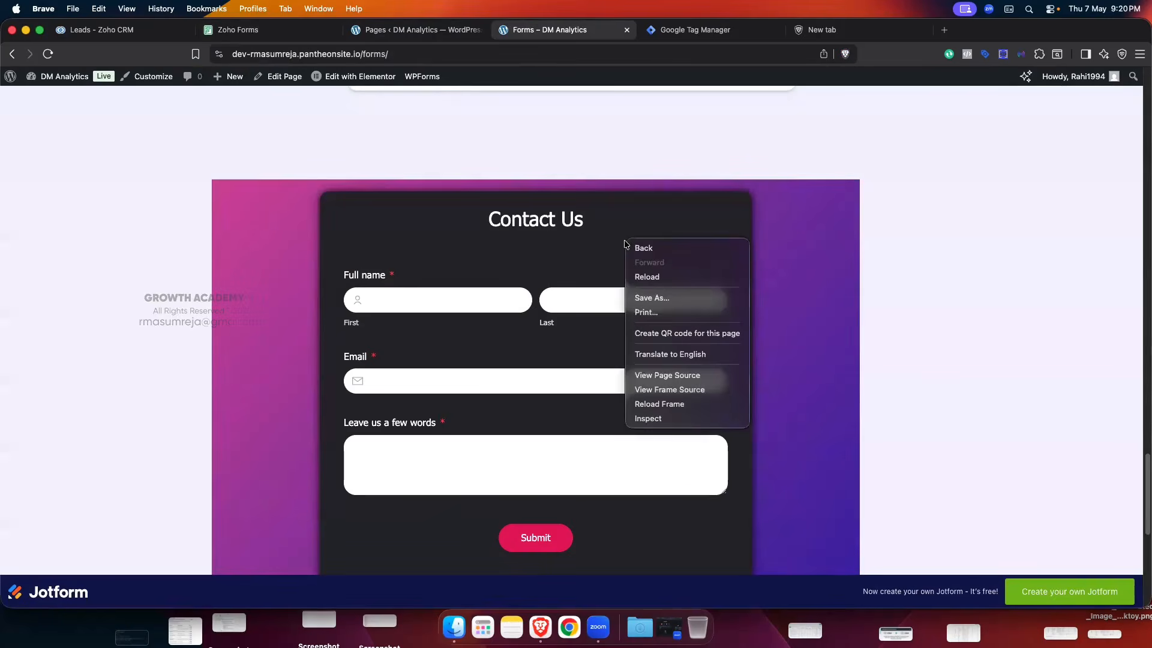
left_click(662, 419)
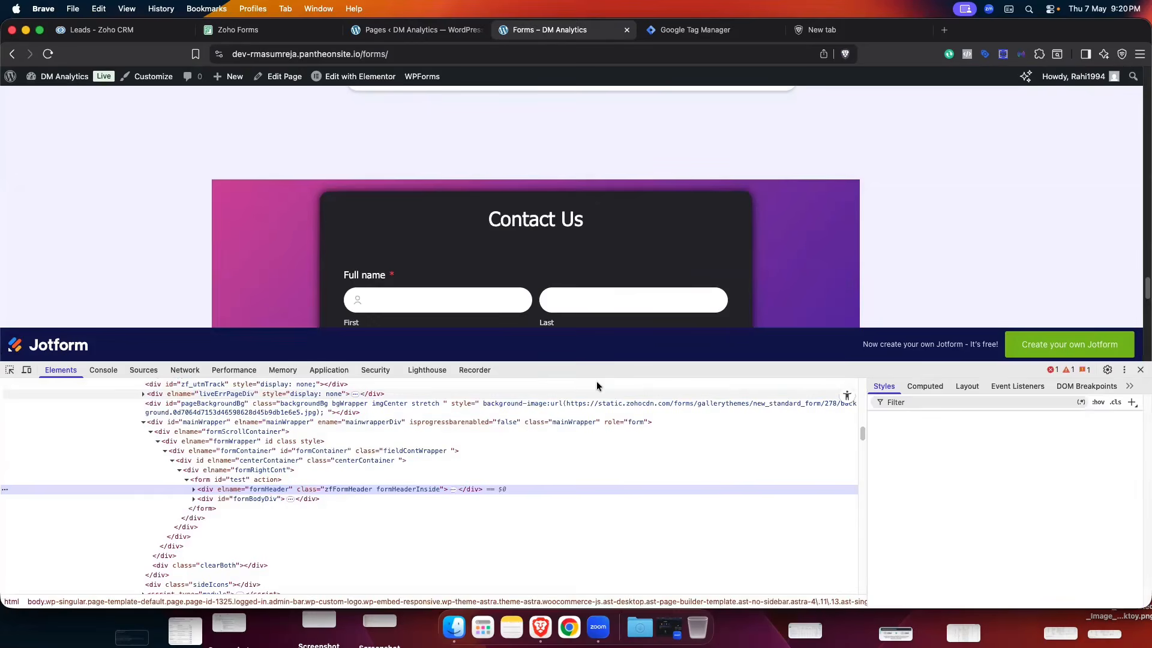
left_click_drag(591, 367, 590, 354)
scroll(383, 516, "up", 8)
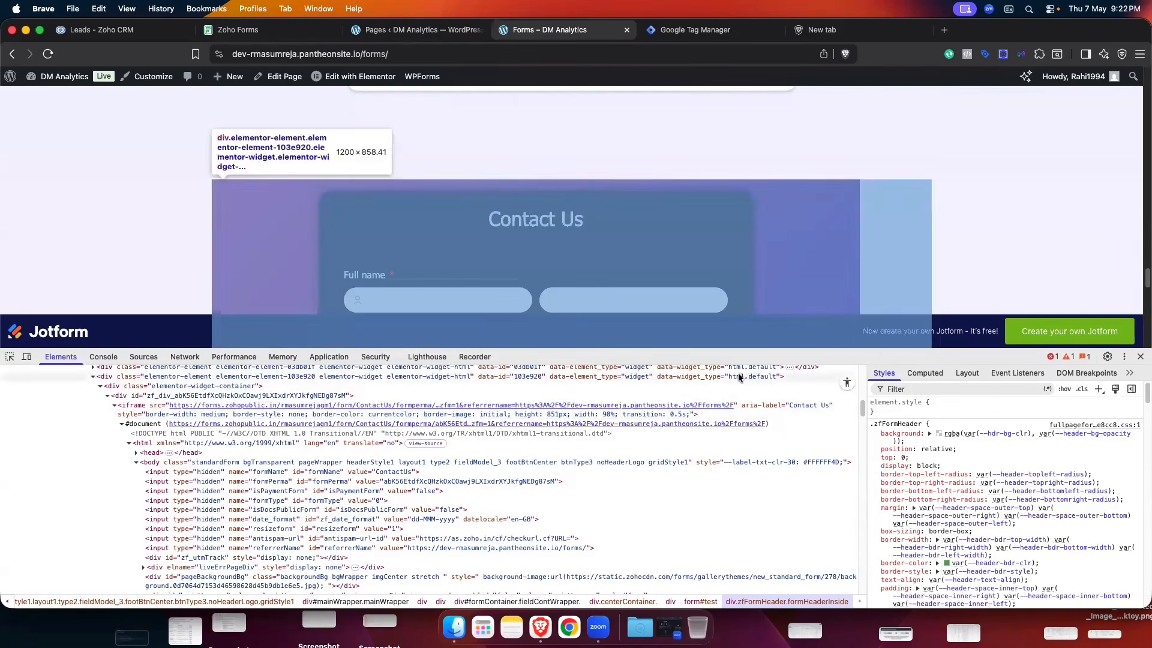
- Start configuring prefill field aliases, review the field list including Fbclid, then return to the live page
left_click(279, 30)
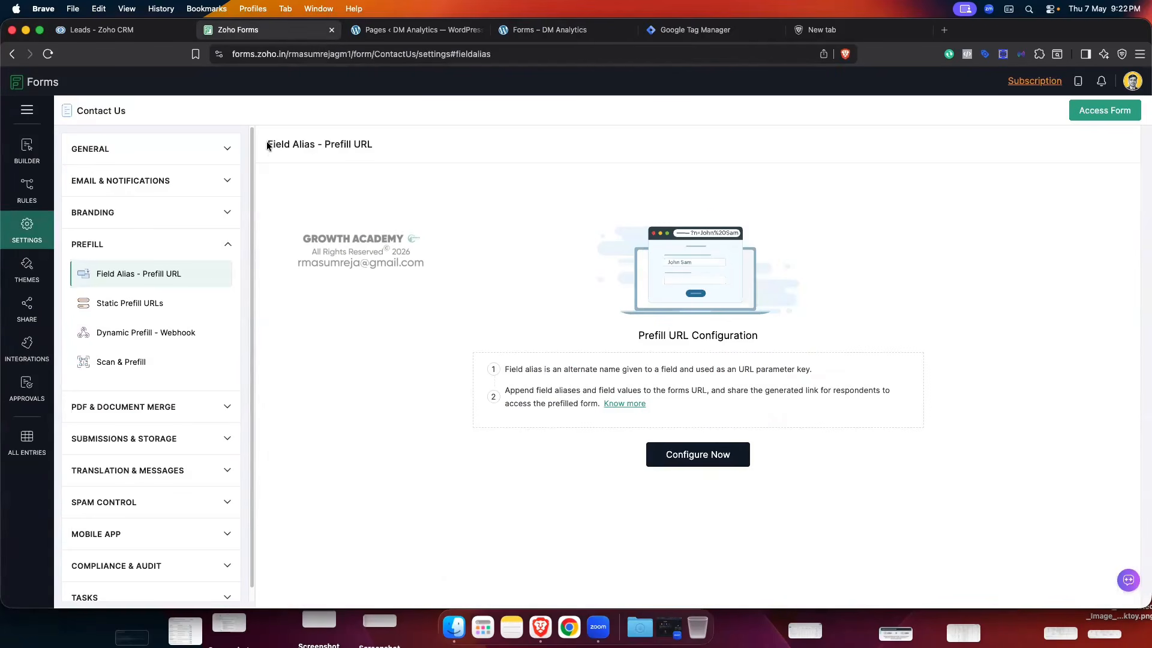
left_click_drag(326, 153, 408, 311)
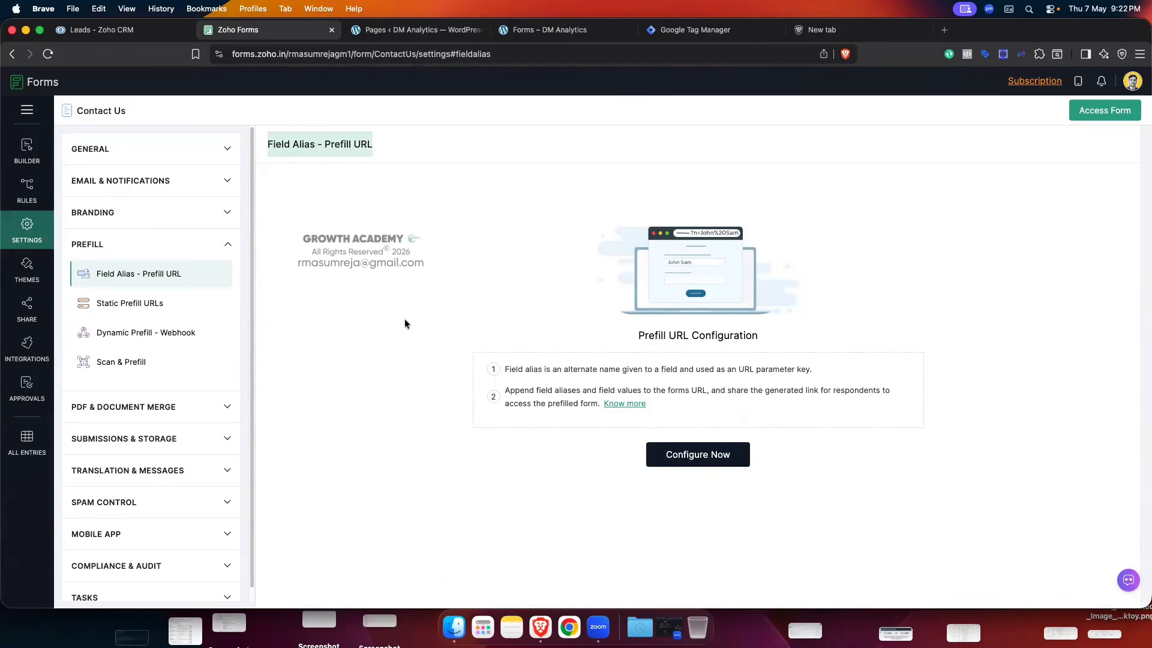
left_click(712, 461)
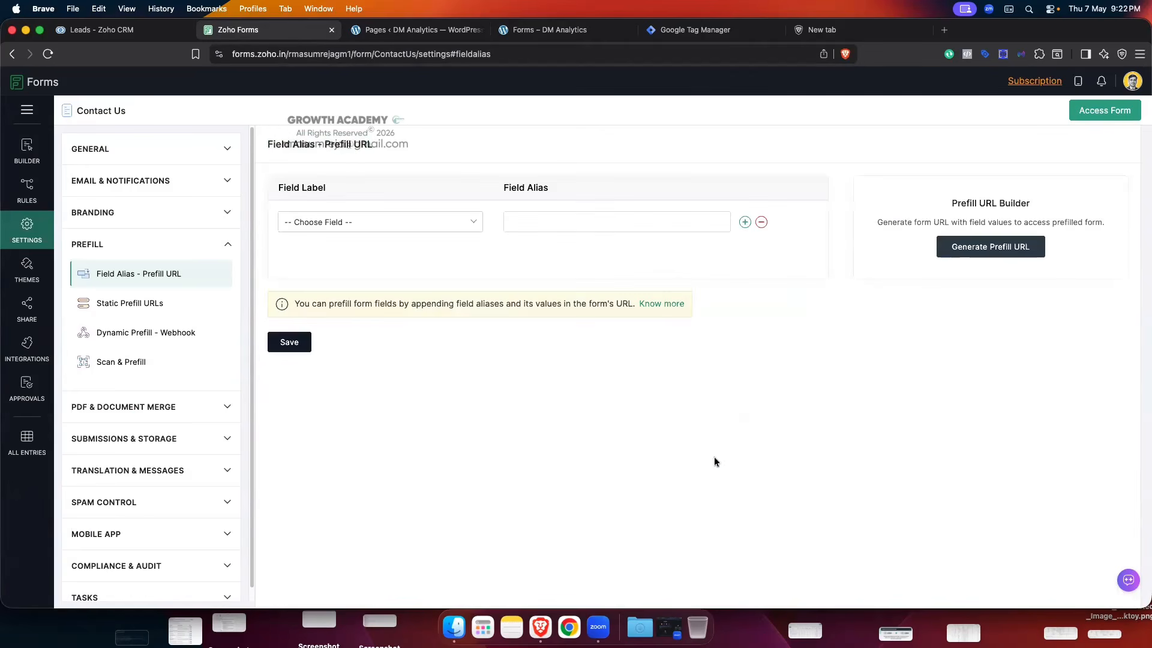
left_click(367, 225)
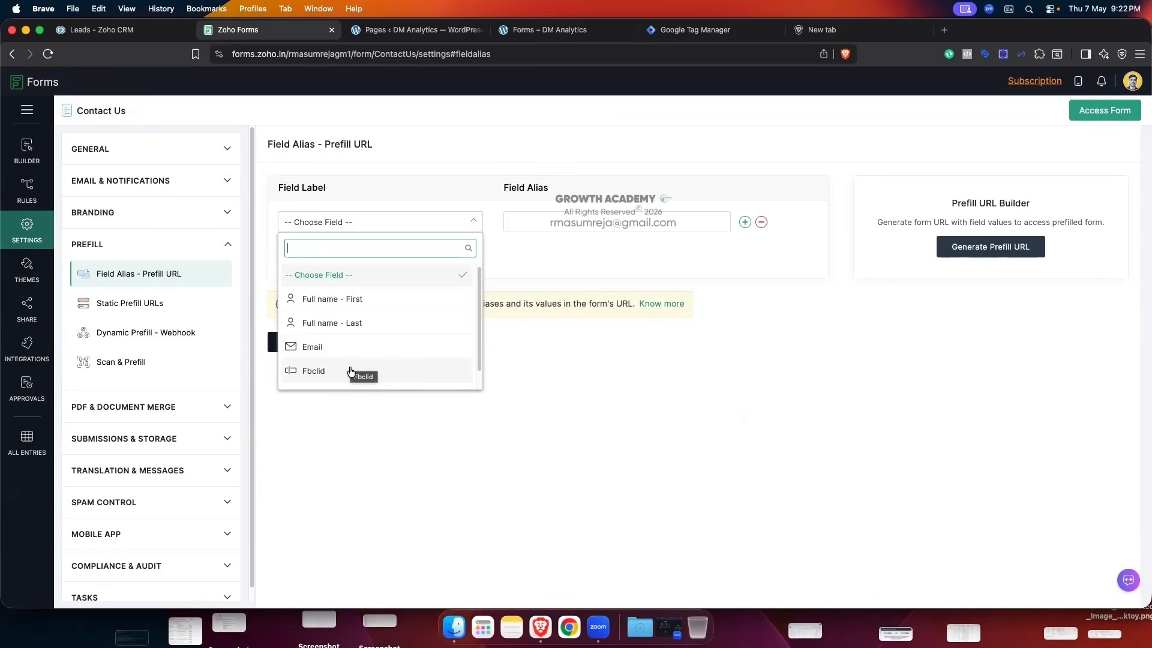
left_click(599, 35)
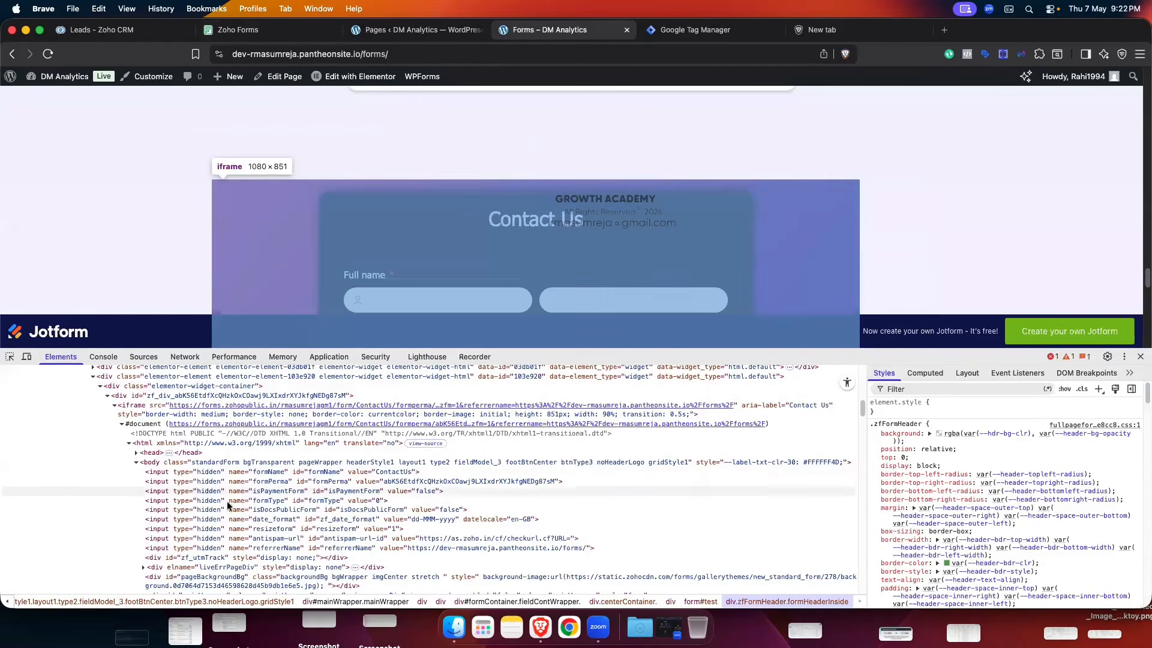
scroll(395, 509, "down", 1)
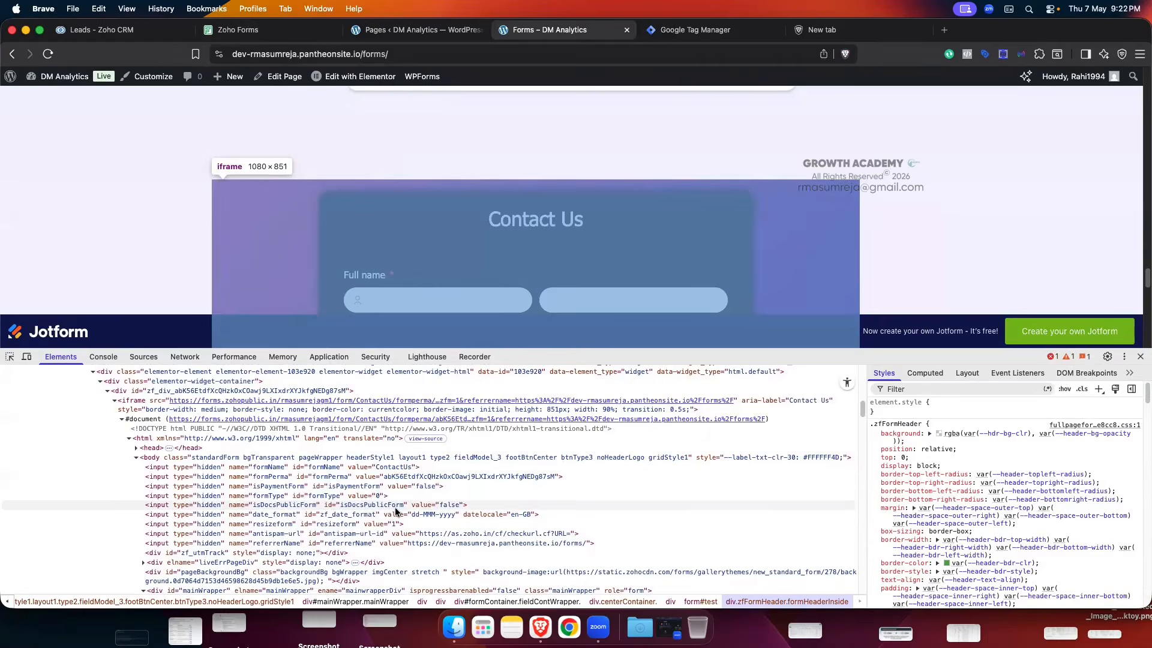
- Enlarge the DevTools panel and inspect the embedded form's Email input element
scroll(395, 508, "down", 1)
left_click_drag(635, 349, 634, 222)
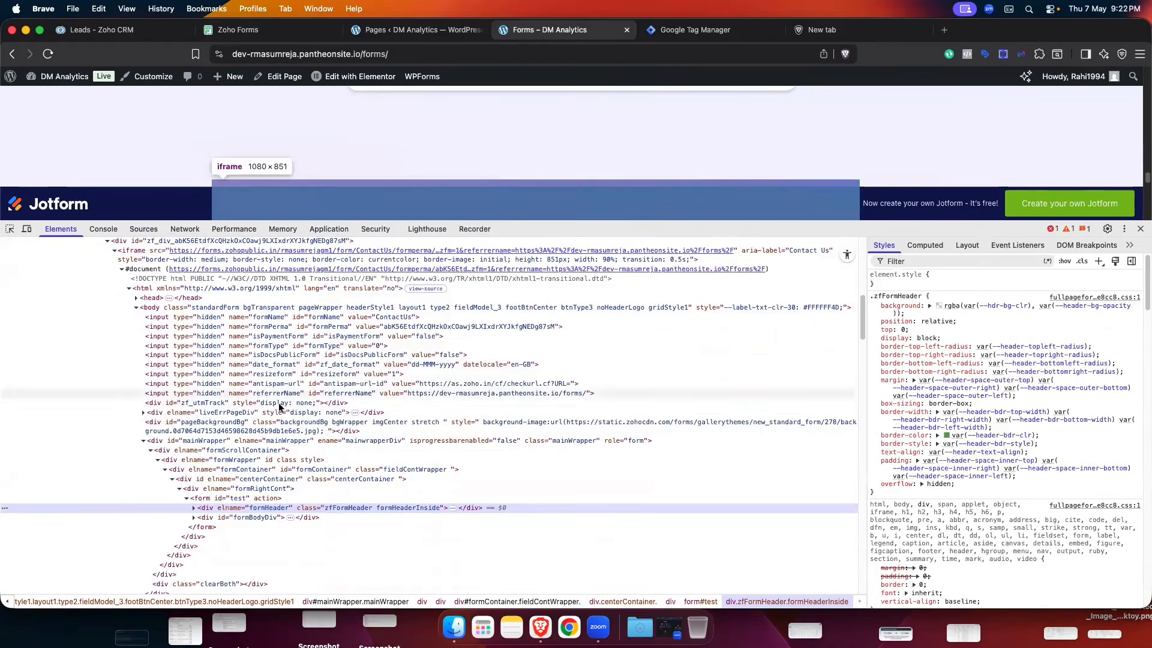
scroll(209, 470, "down", 2)
scroll(432, 169, "down", 3)
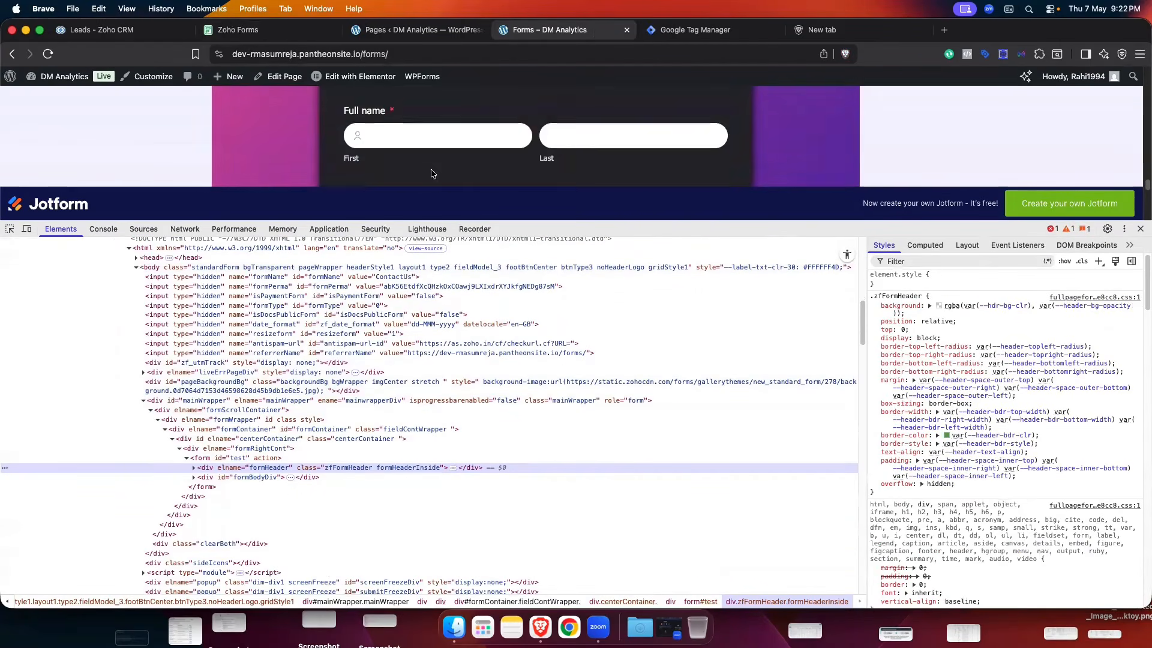
scroll(432, 172, "down", 5)
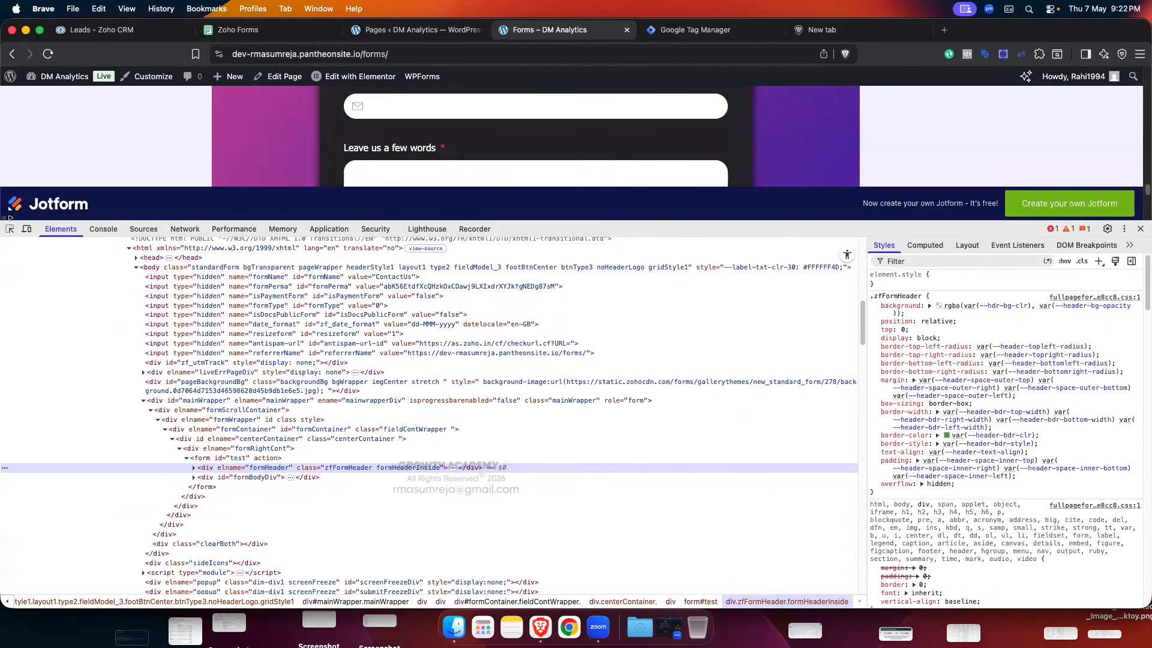
left_click(10, 228)
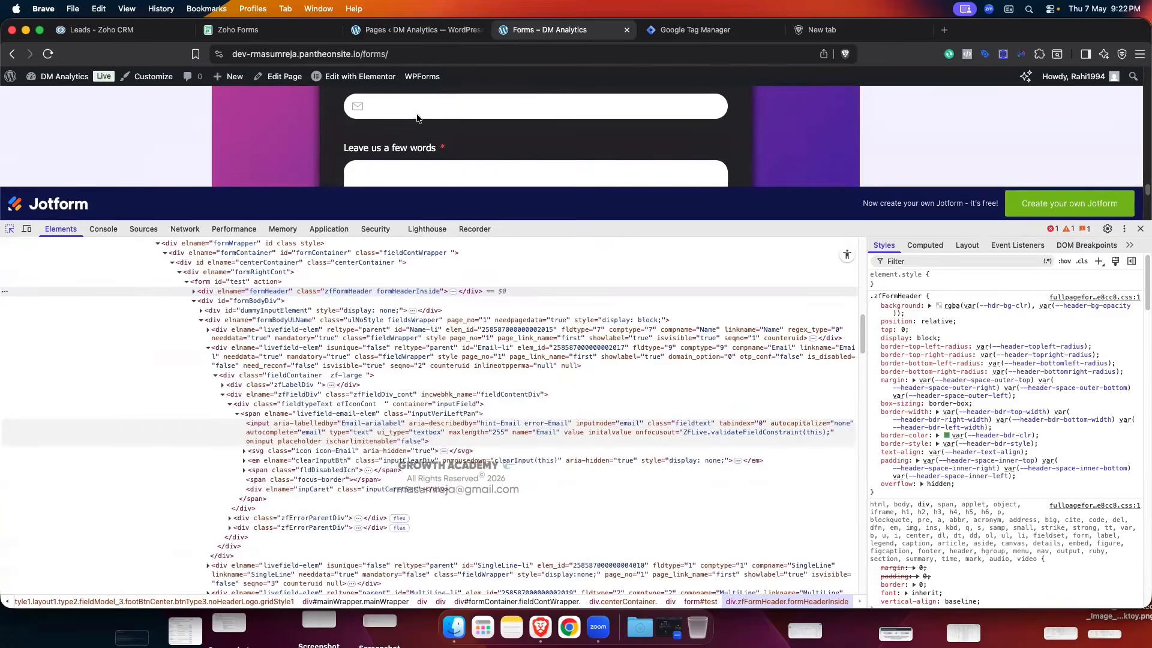
left_click(418, 111)
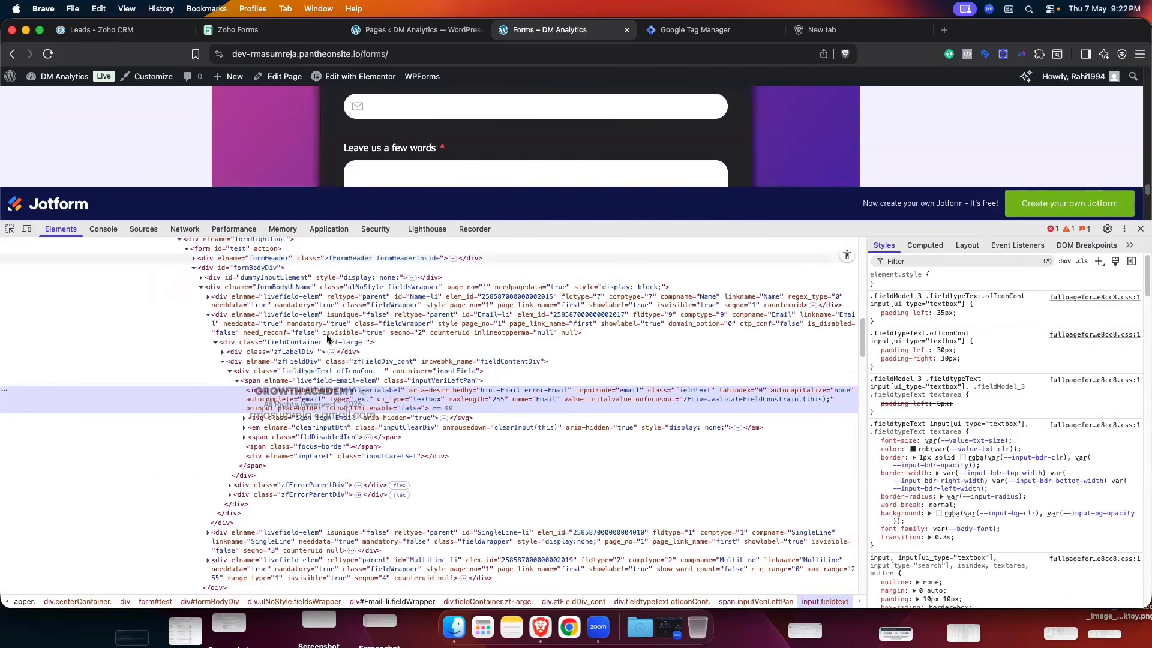
scroll(304, 397, "down", 2)
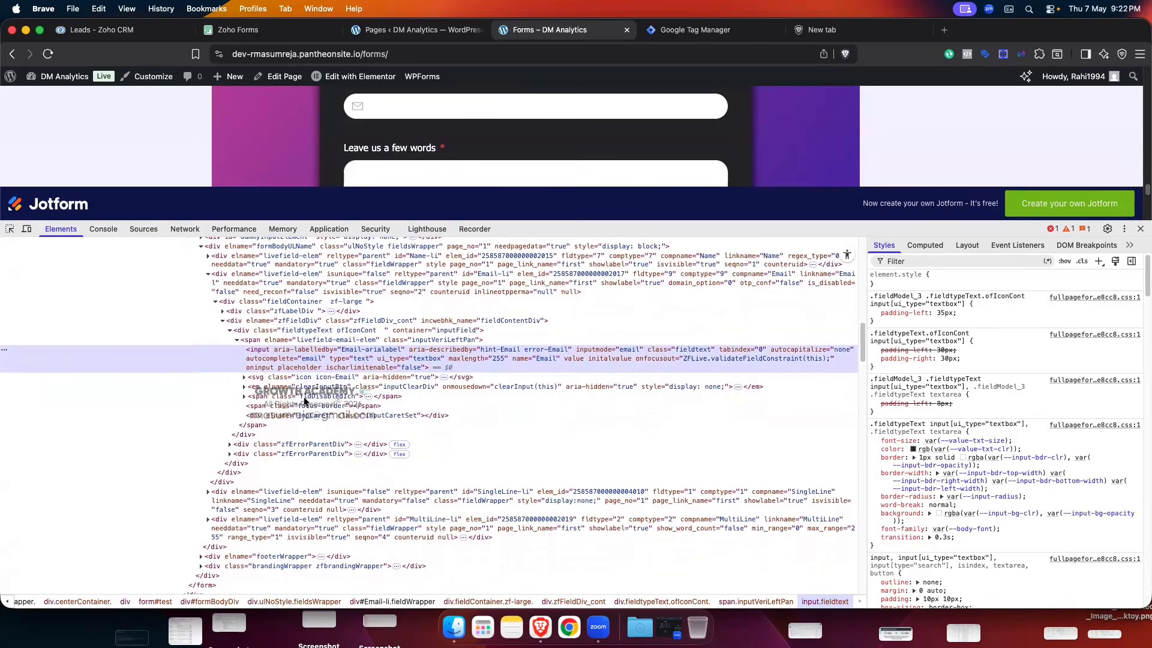
scroll(353, 416, "up", 2)
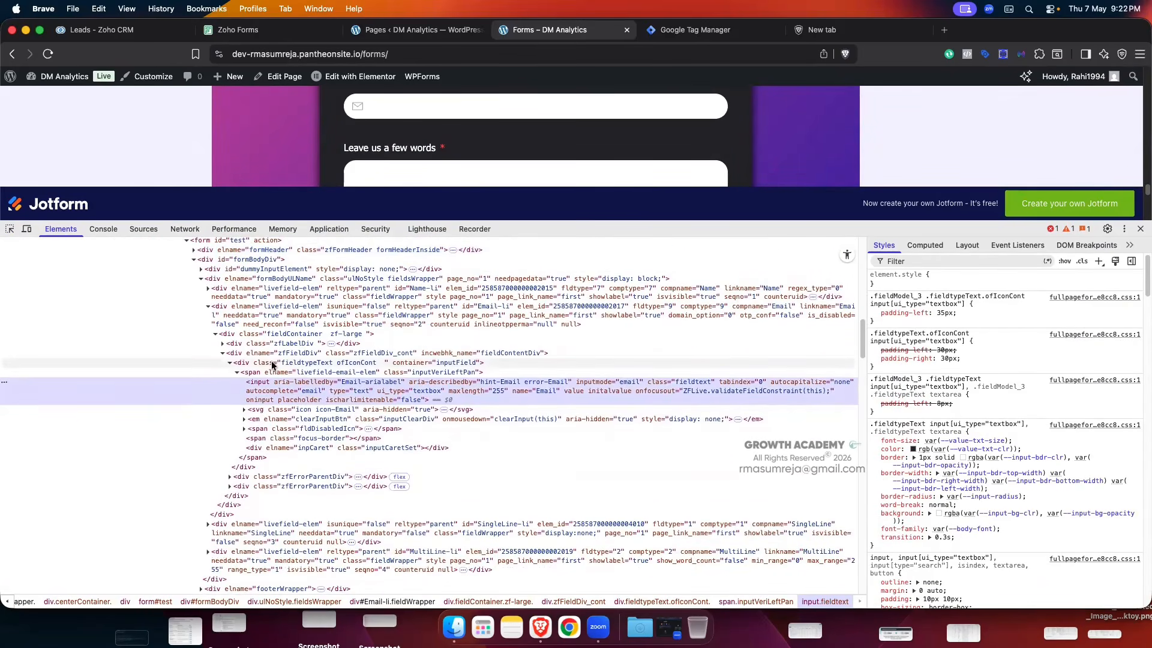
- Expand the Email field's two error wrappers and open the hidden SingleLine-li field's markup
left_click(231, 476)
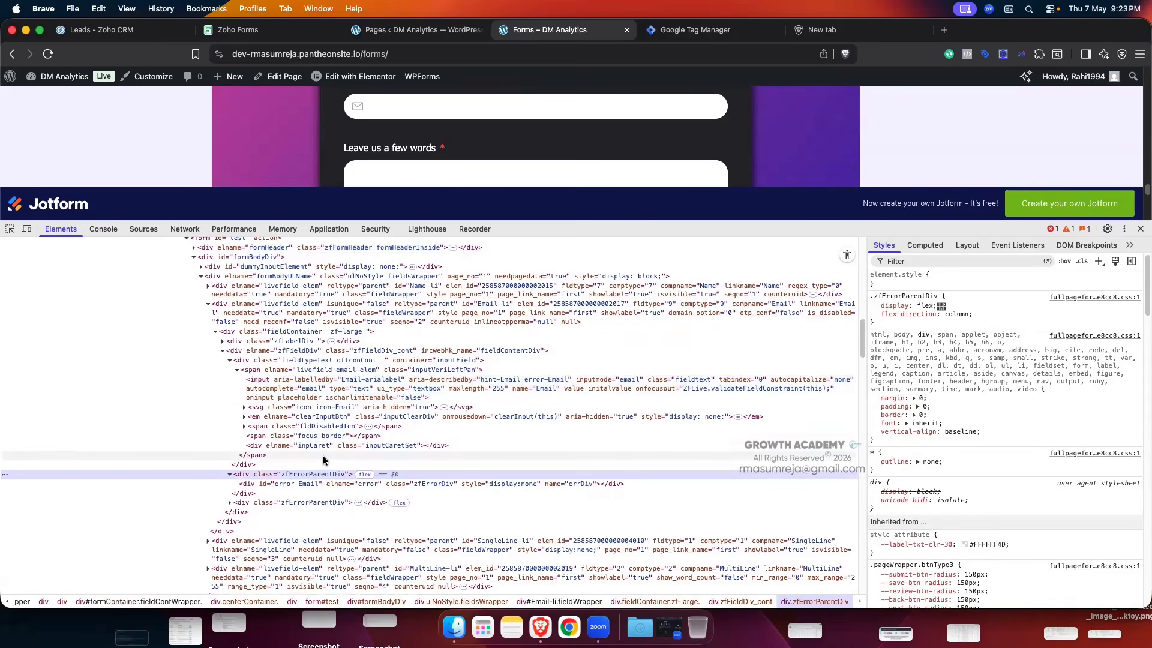
scroll(323, 460, "down", 1)
left_click(230, 479)
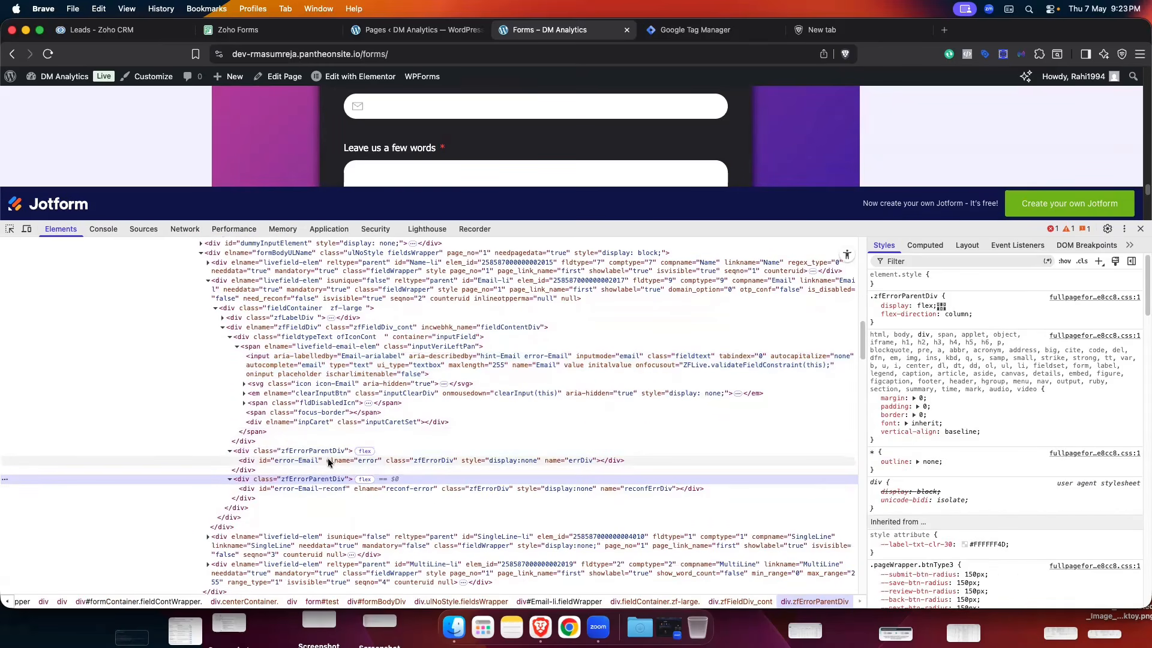
scroll(328, 462, "down", 4)
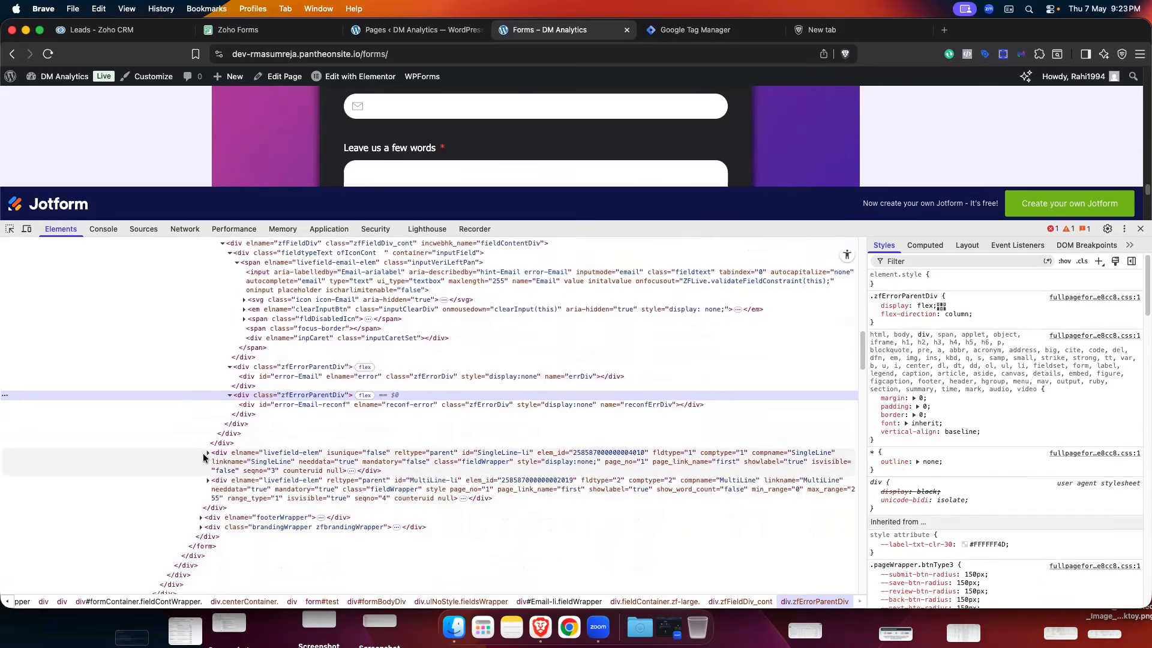
left_click(206, 454)
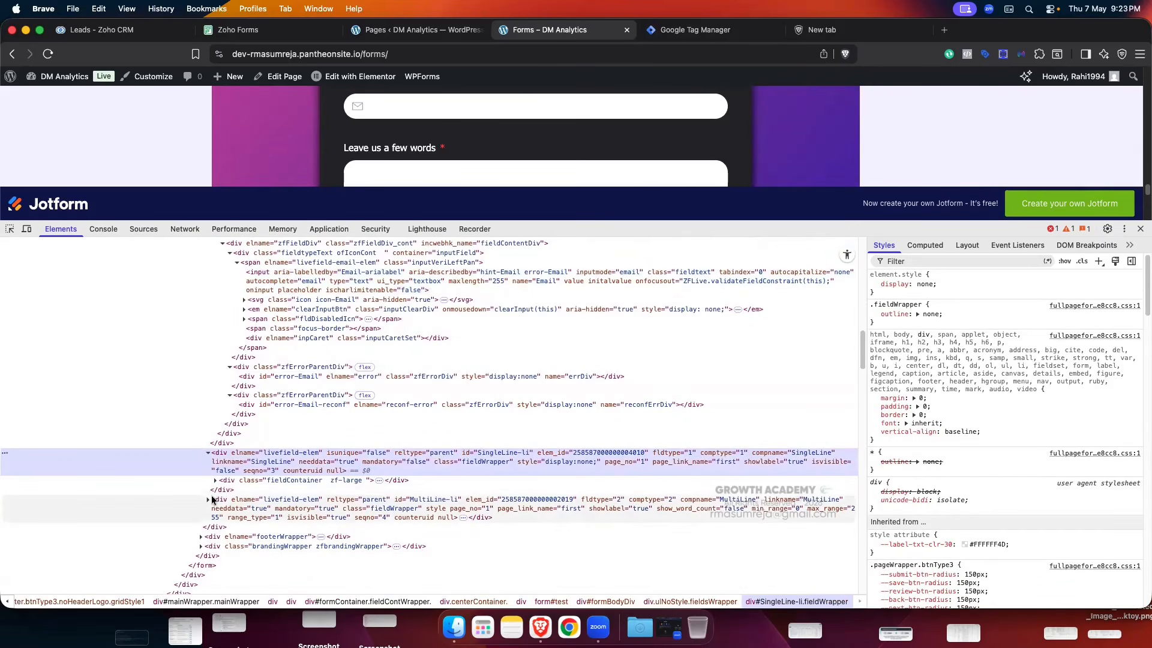
scroll(468, 170, "up", 2)
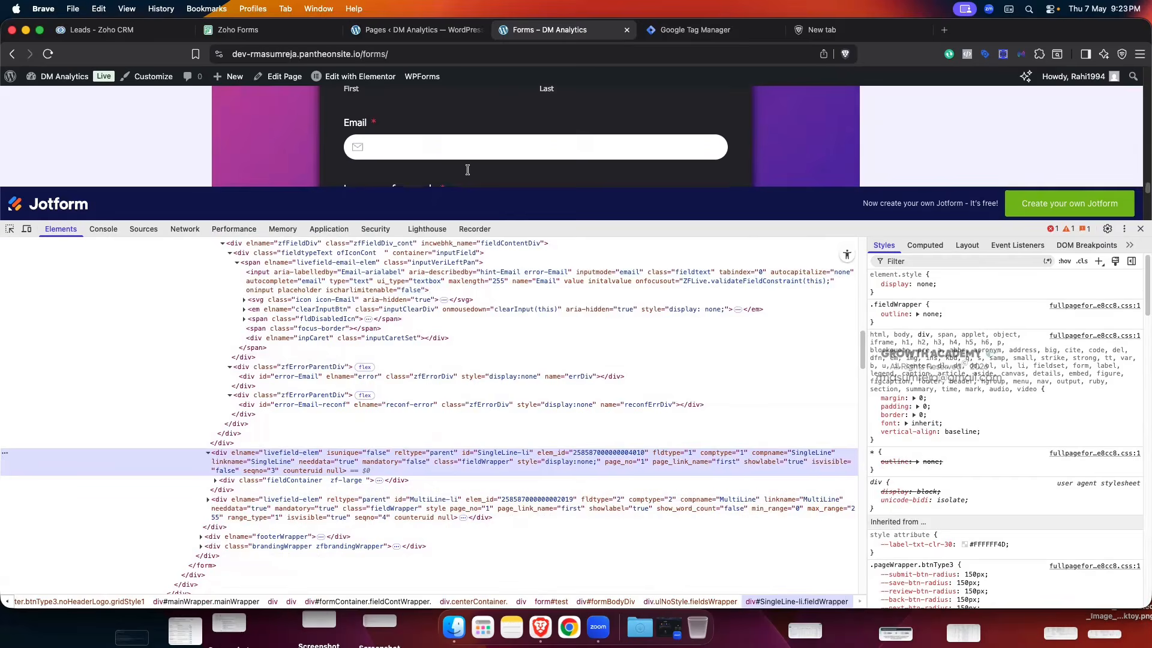
scroll(467, 170, "down", 2)
- Expand the fieldContainer, label and zfFieldDiv nodes to reveal the Fbclid text input named SingleLine
left_click(215, 480)
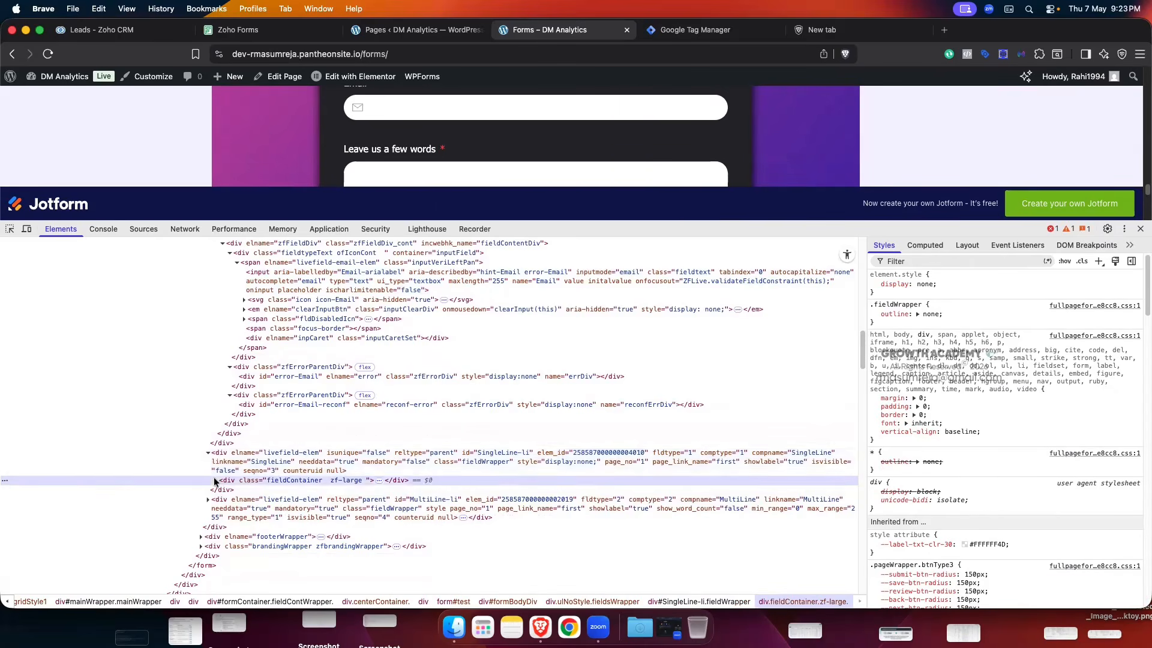
left_click(216, 480)
scroll(219, 474, "down", 1)
left_click(222, 459)
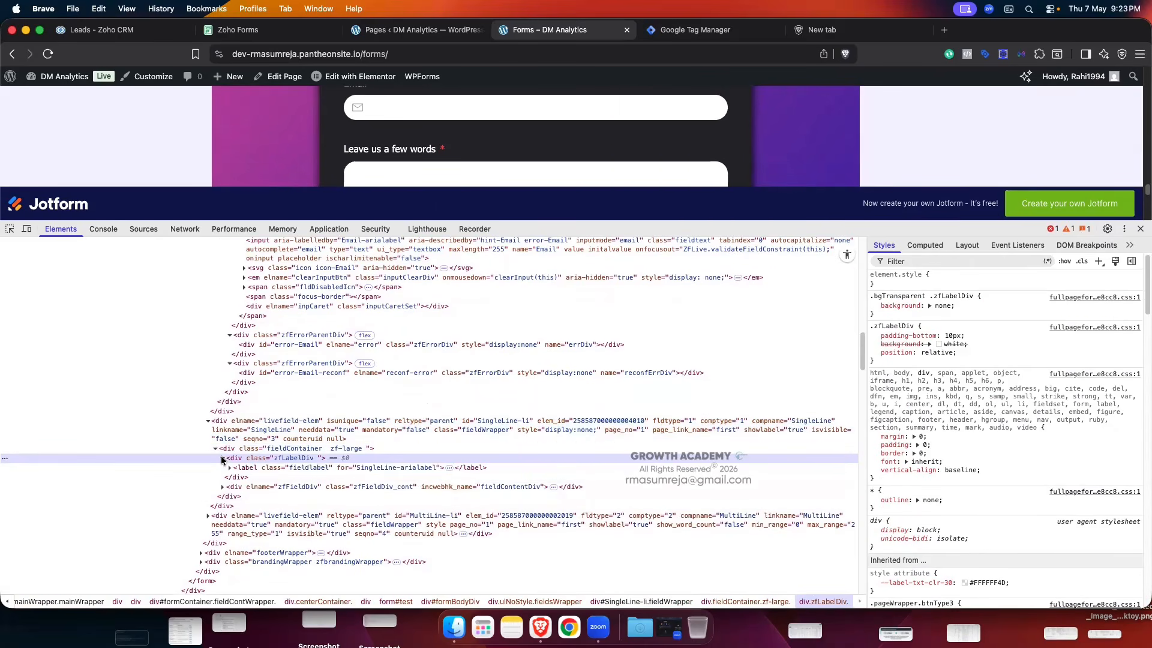
left_click(229, 468)
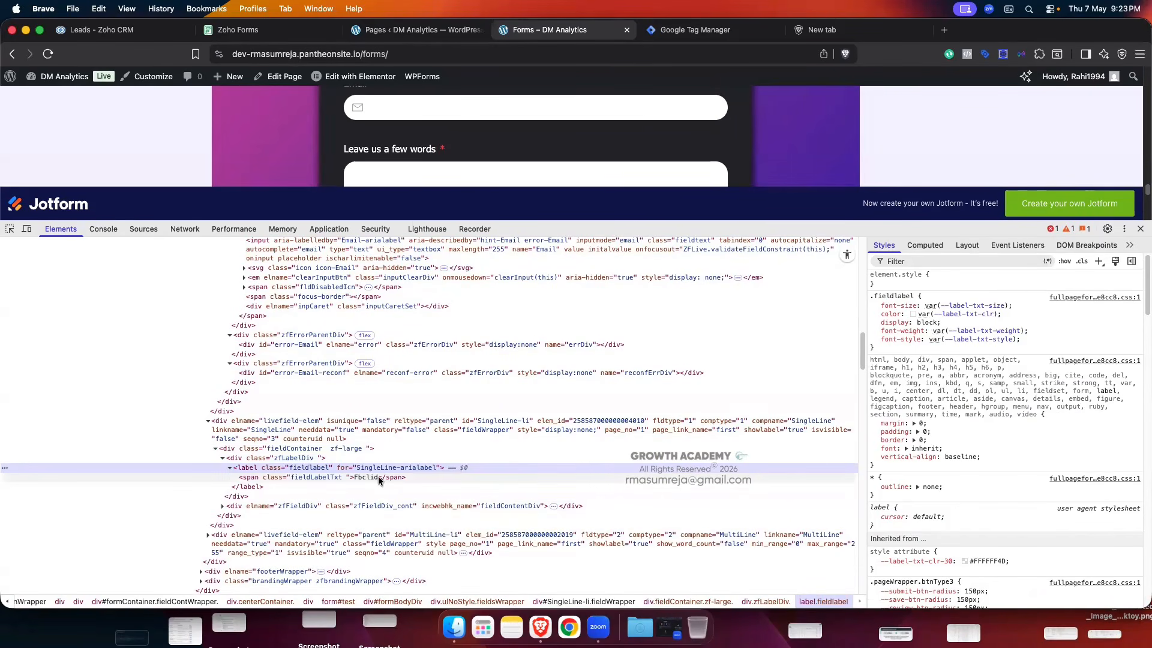
left_click(223, 506)
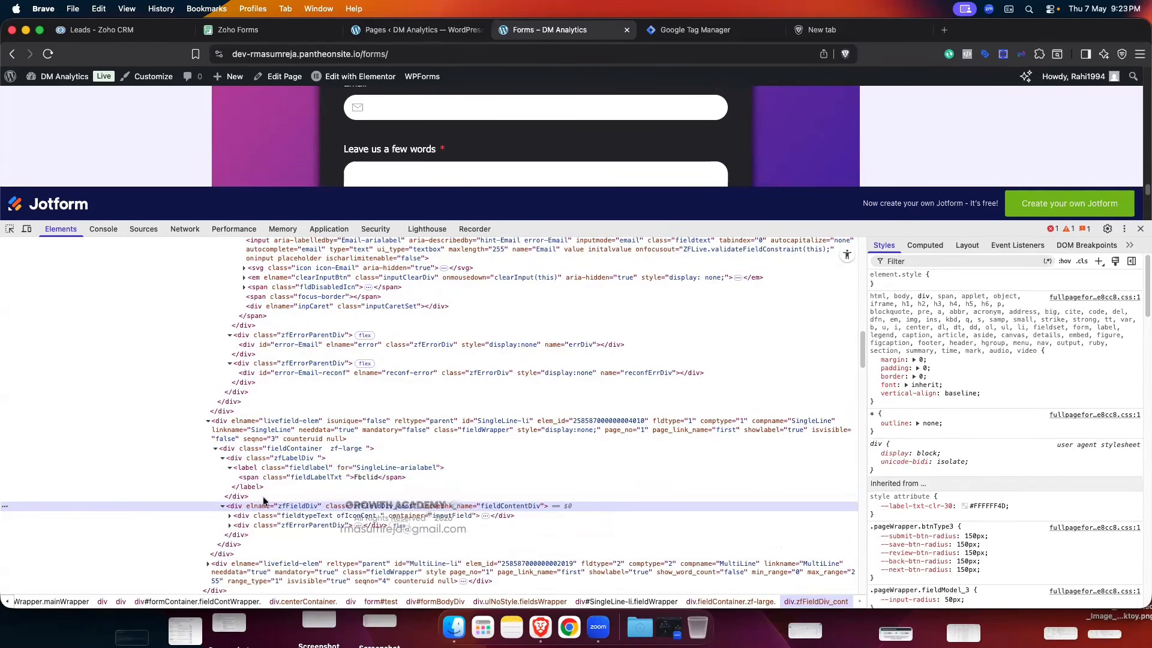
scroll(291, 494, "down", 1)
left_click(229, 490)
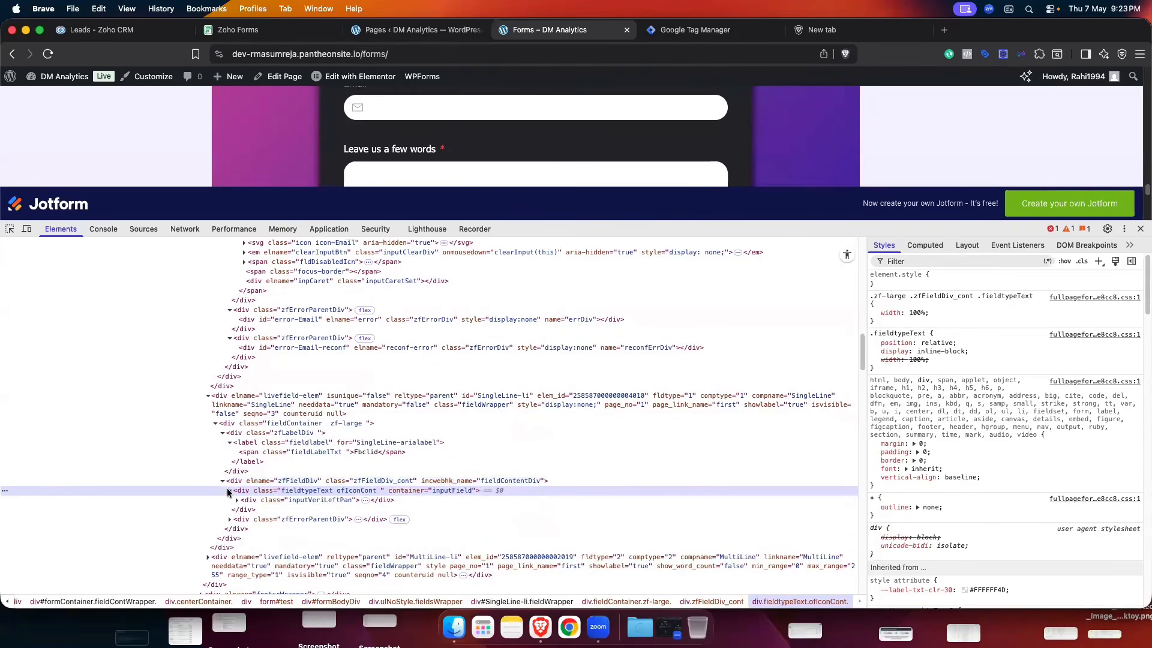
left_click(237, 500)
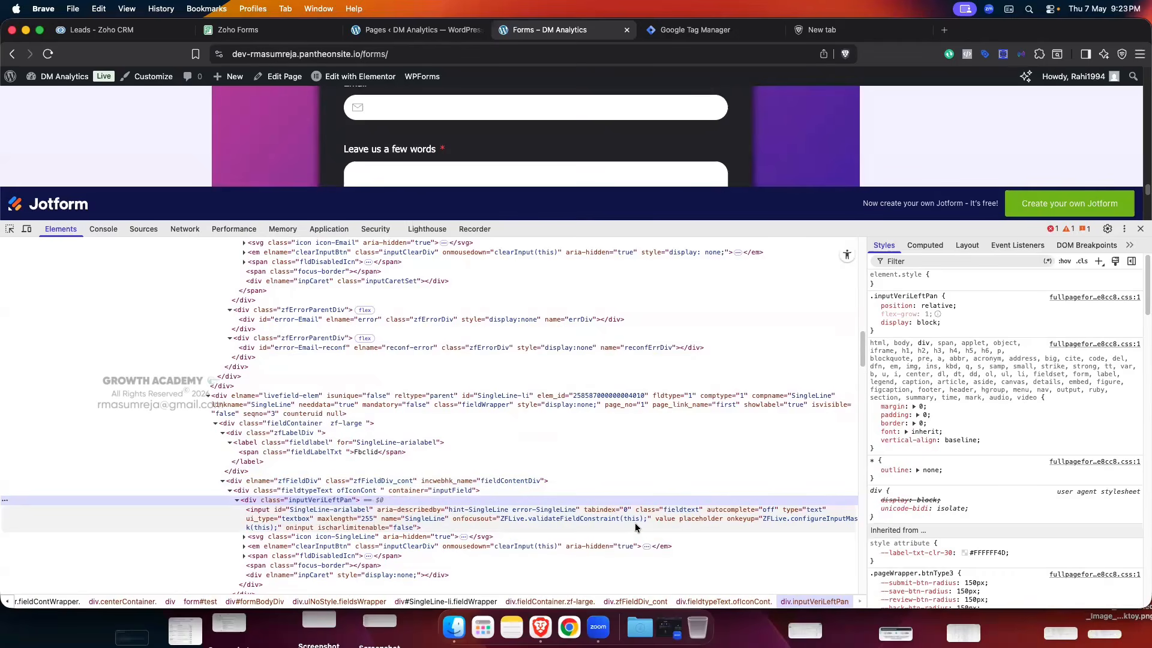
- Close DevTools, glance at Zoho Forms, then Inspect the embedded Contact Us form again on the live page
left_click(1140, 229)
scroll(401, 216, "up", 1)
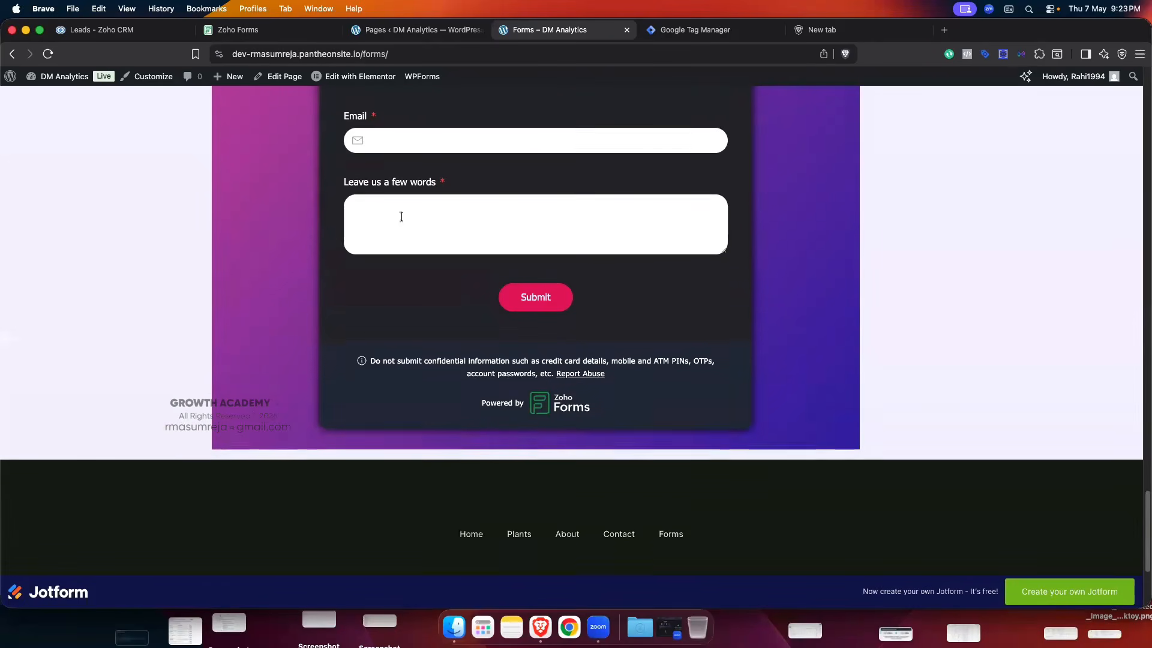
left_click(269, 30)
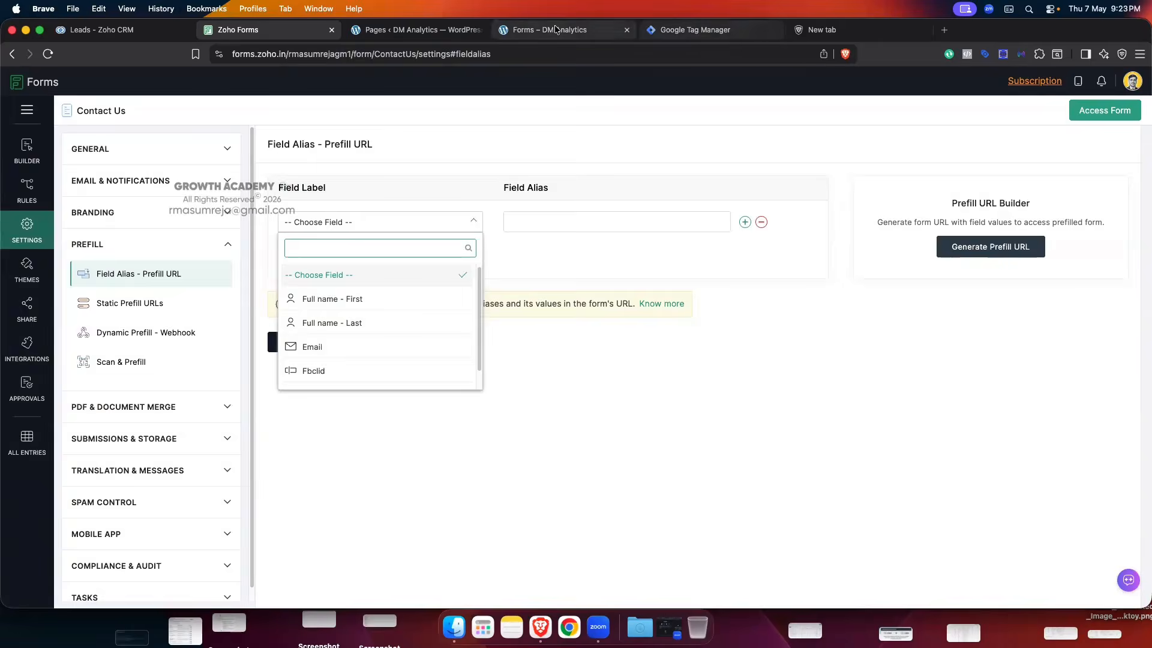
left_click(615, 30)
scroll(484, 177, "up", 5)
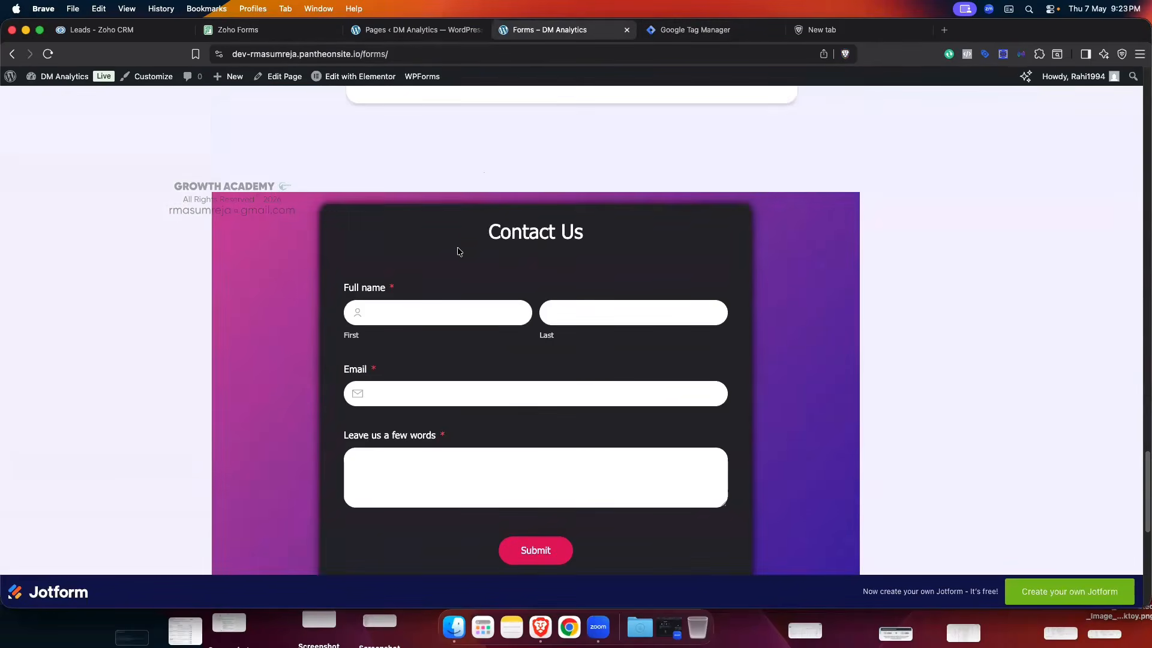
right_click(459, 247)
left_click(492, 427)
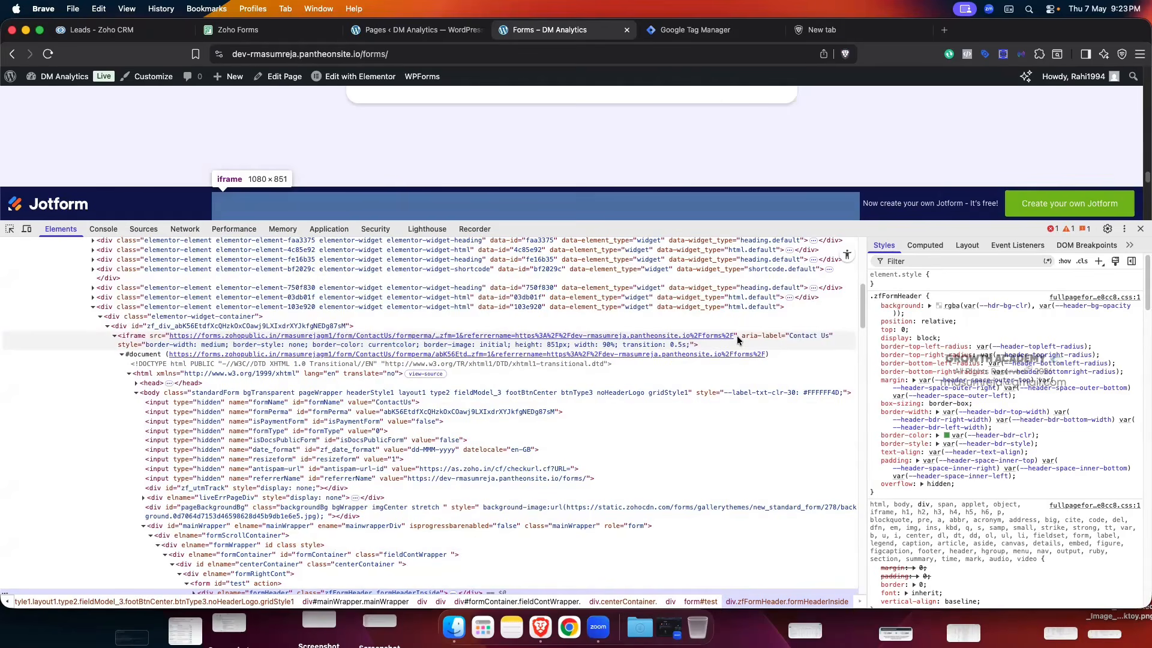
- Choose Fbclid in the Field Label dropdown, focus its Field Alias box, then return to the live Forms page
left_click(269, 34)
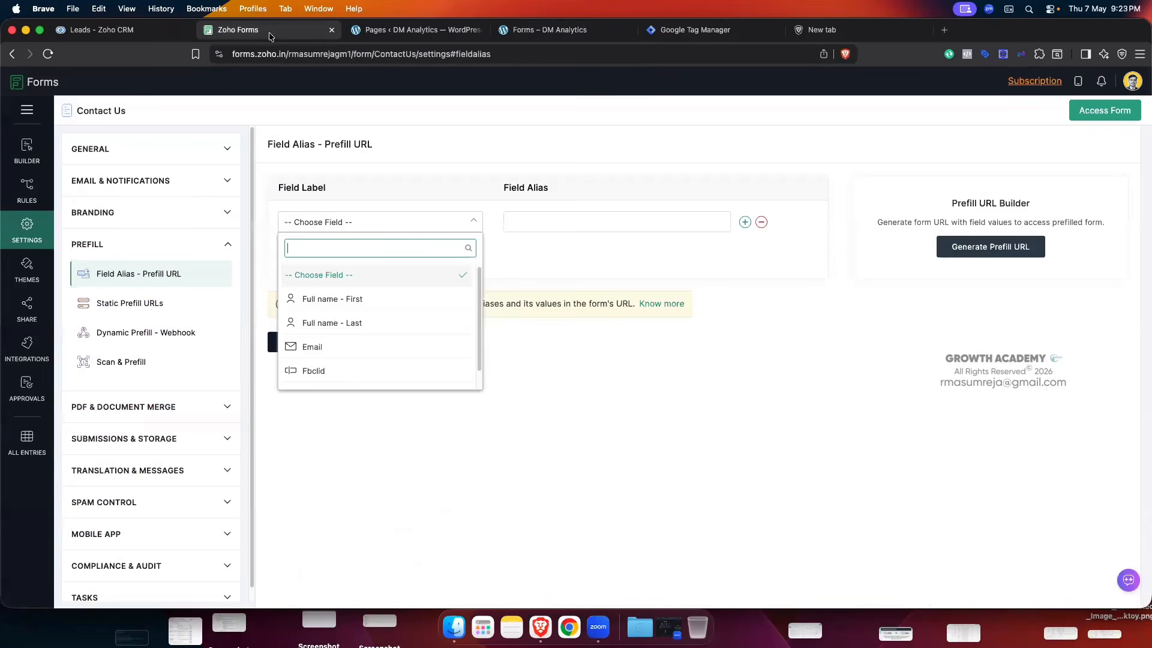
left_click(317, 370)
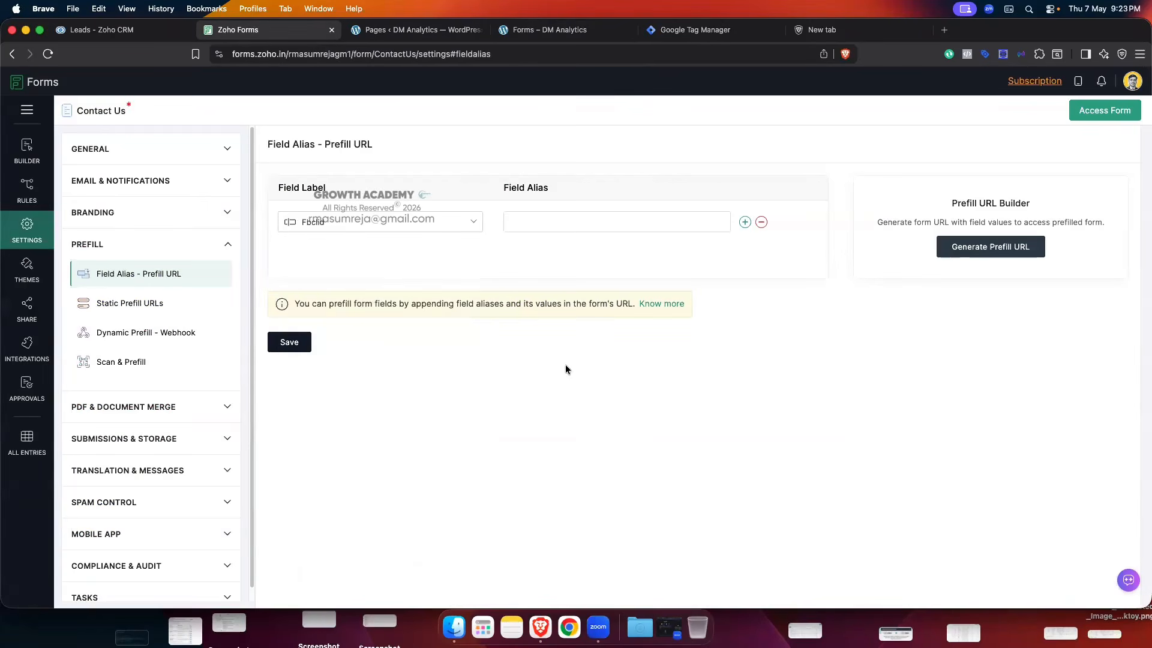
left_click(536, 222)
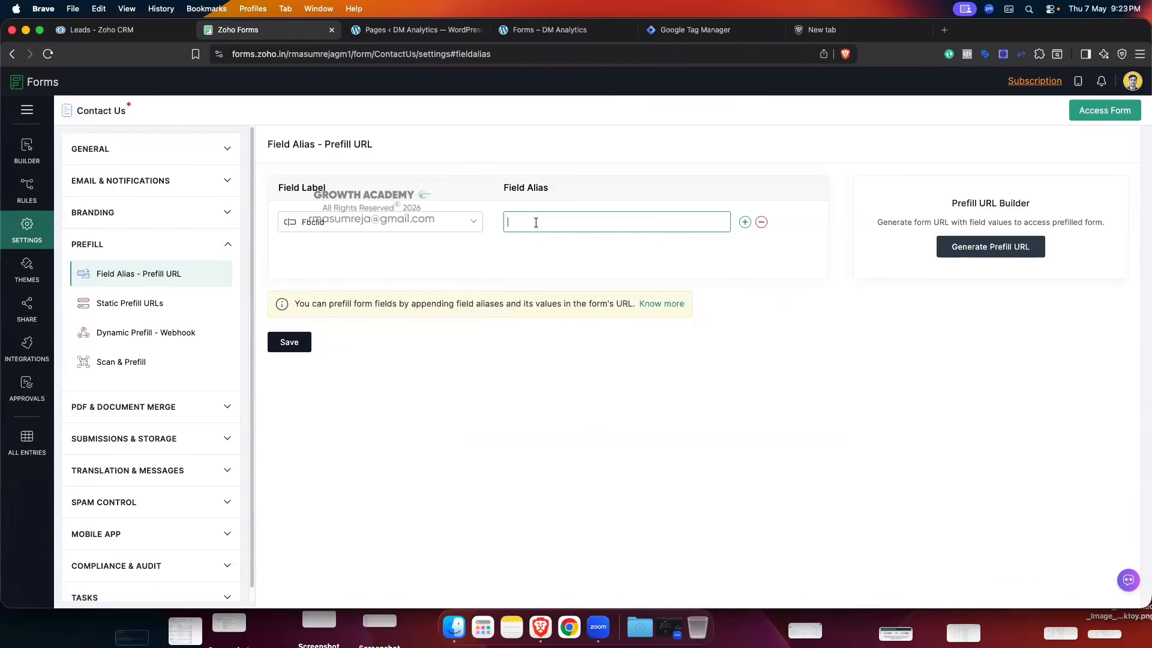
left_click(406, 29)
left_click(550, 29)
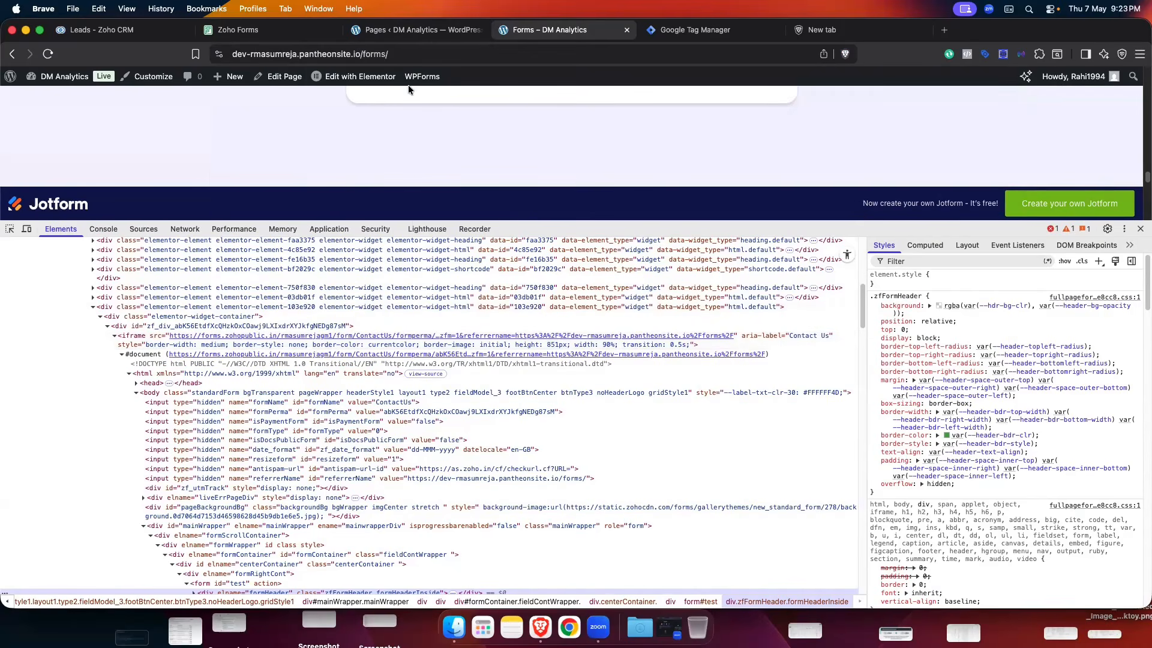
- Append ?gclid=123456&fbclid=1234 to the forms page address
left_click(452, 54)
key("BackSpace")
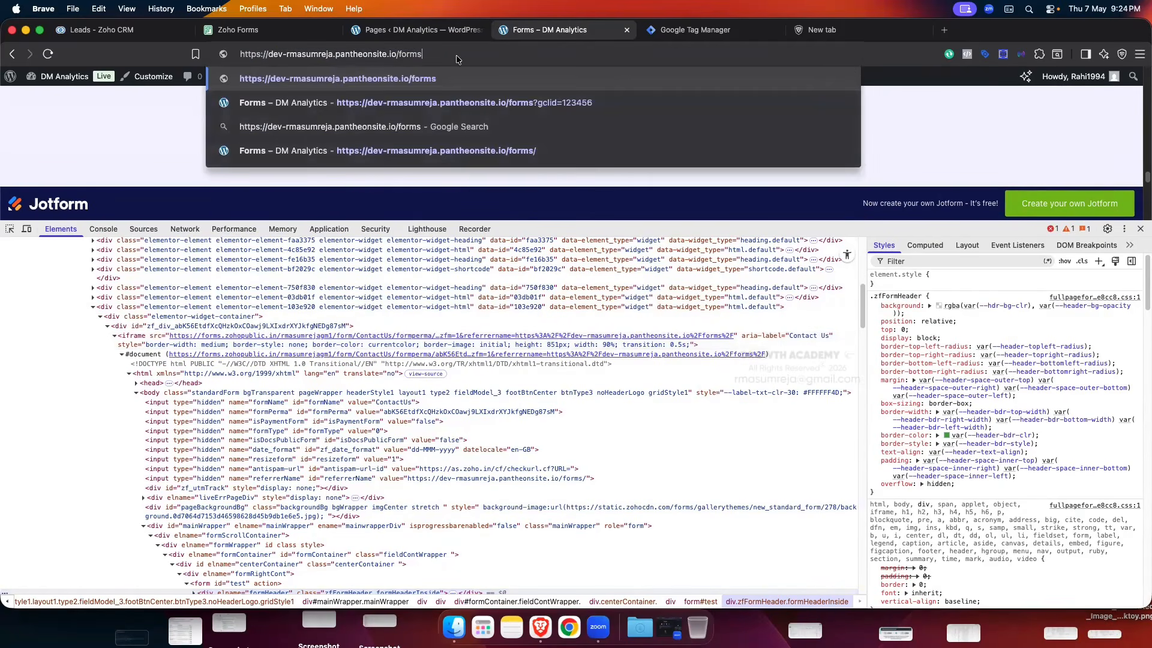
type("?")
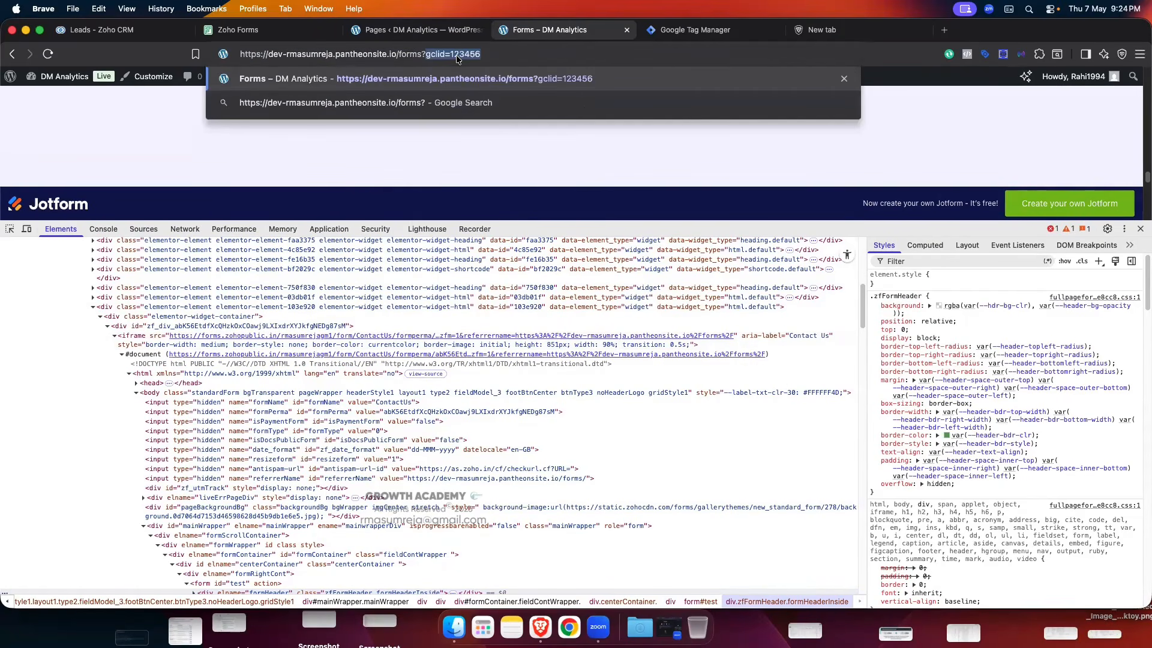
left_click(528, 58)
type("&")
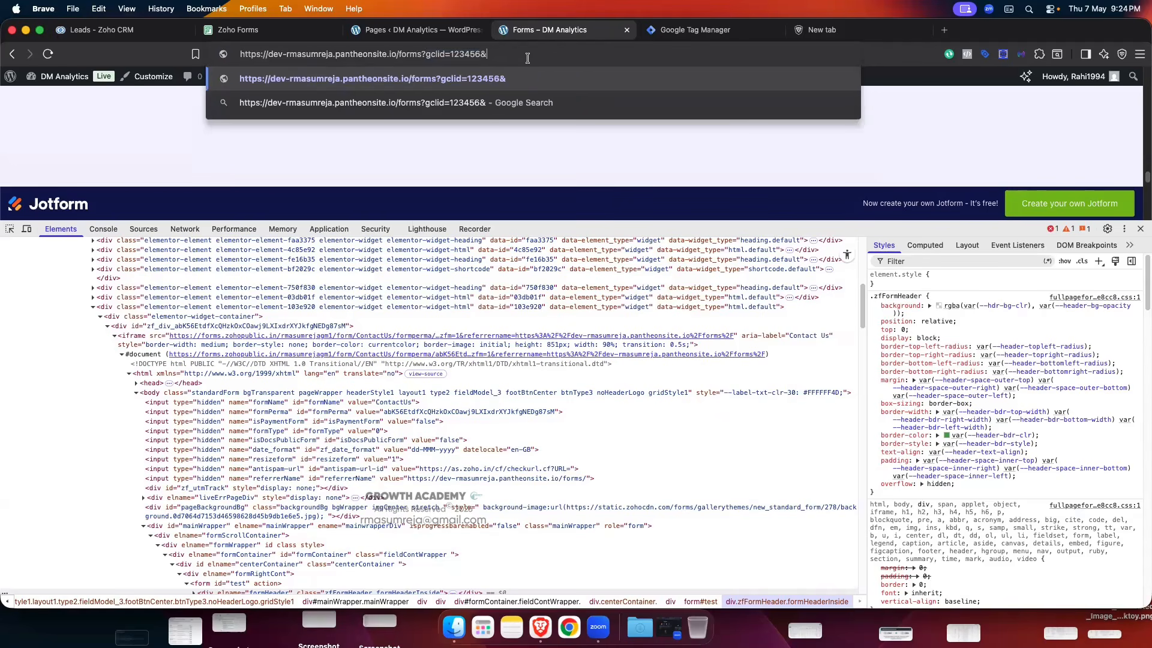
type("fbclid")
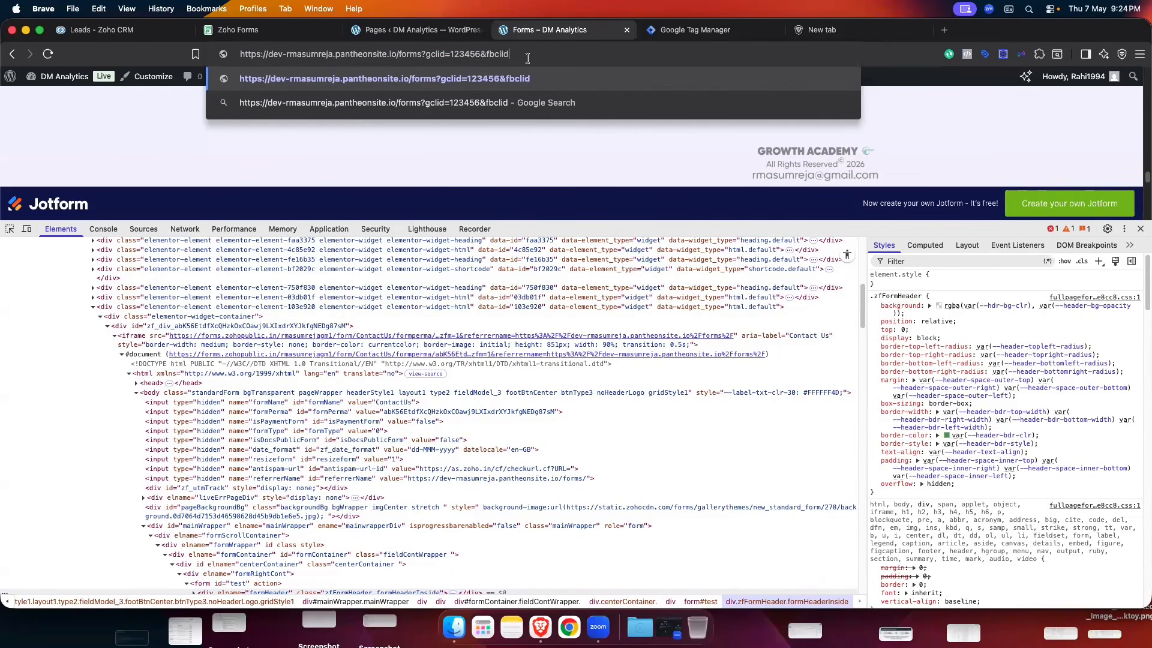
type("=1234")
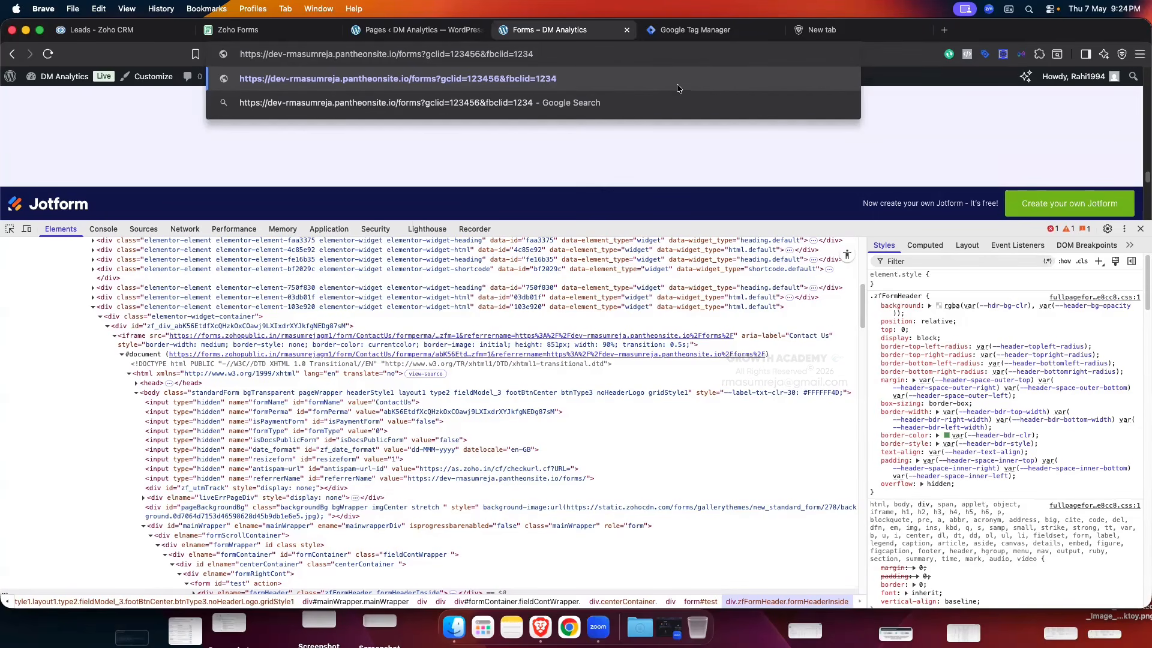
- Compare with the Zoho Forms alias settings and select the fbclid parameter name in the address
left_click(285, 35)
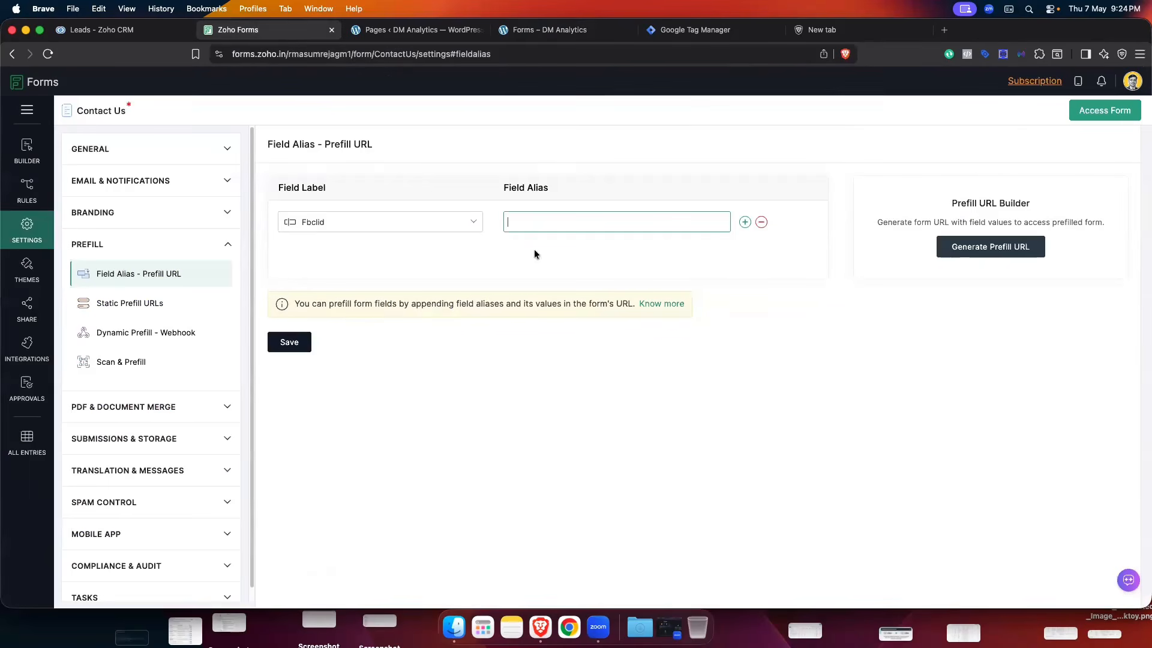
left_click(539, 30)
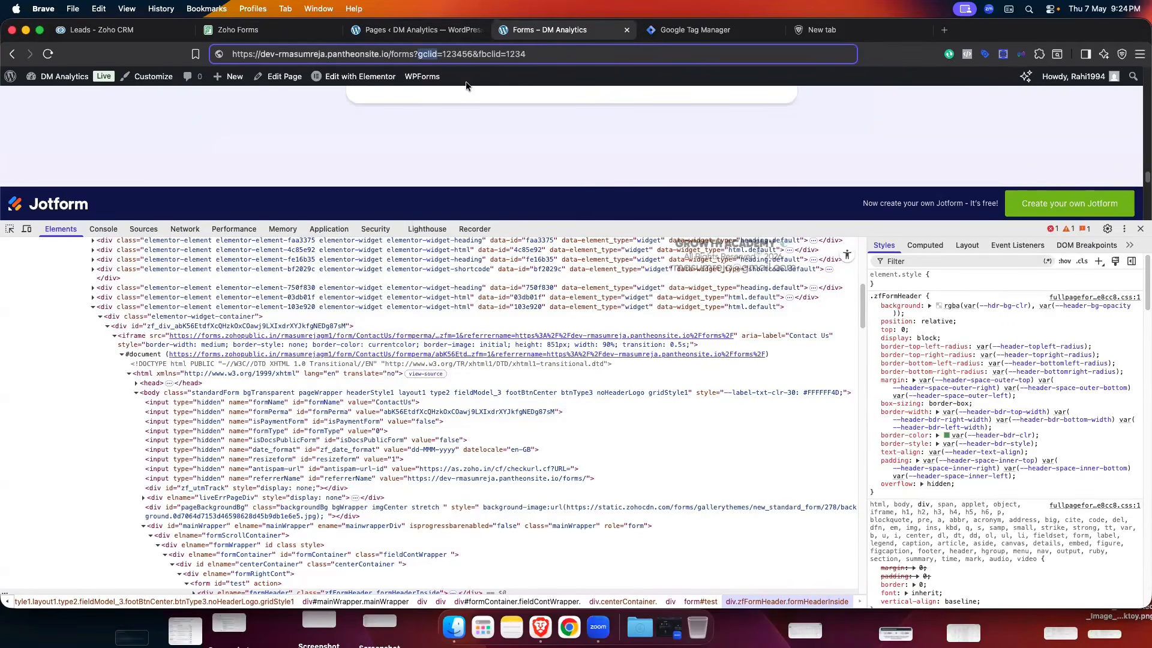
double_click(488, 54)
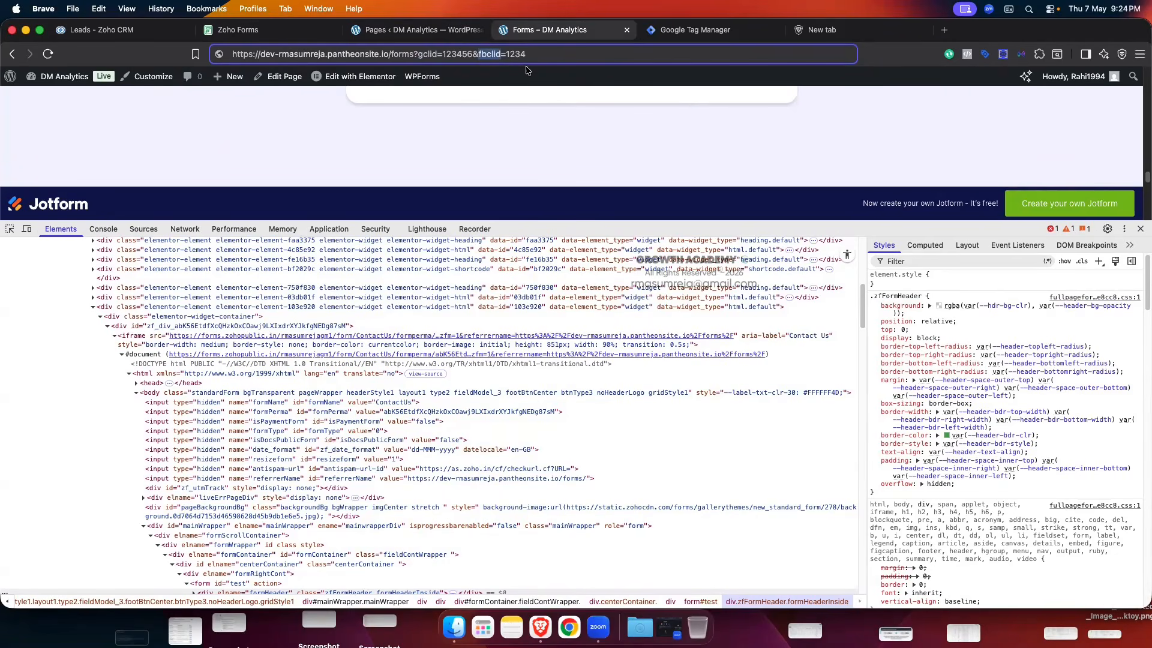
left_click(252, 29)
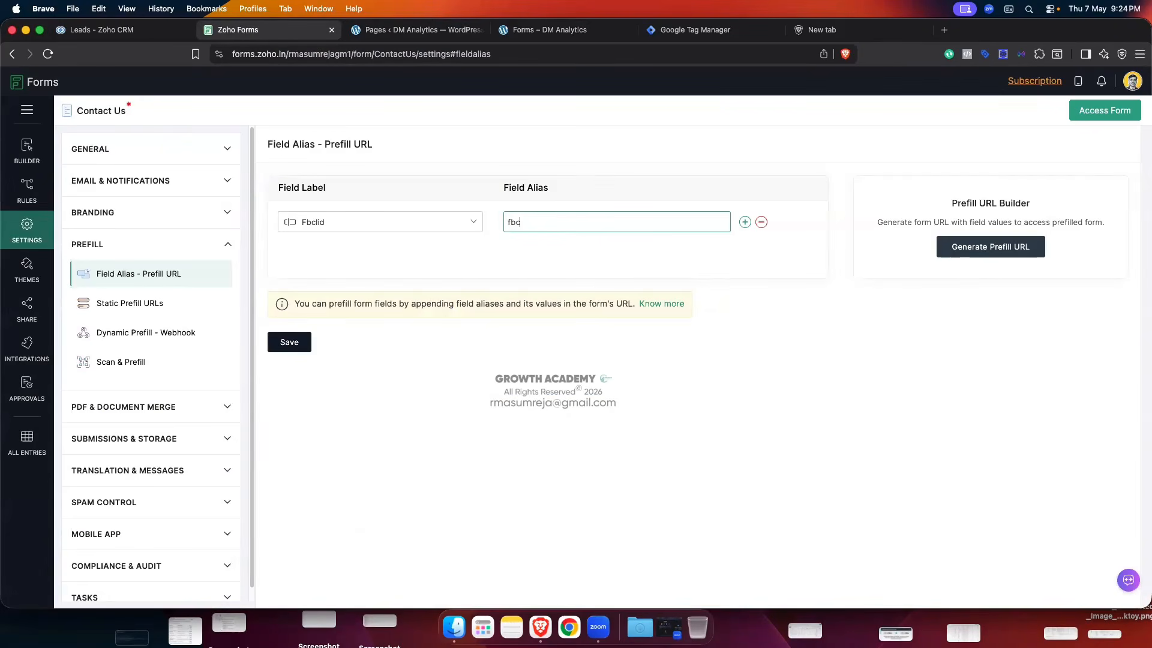
- Check the Fbclid alias 'fbclid' against the fbclid parameter in the test page address
left_click_drag(532, 222, 505, 223)
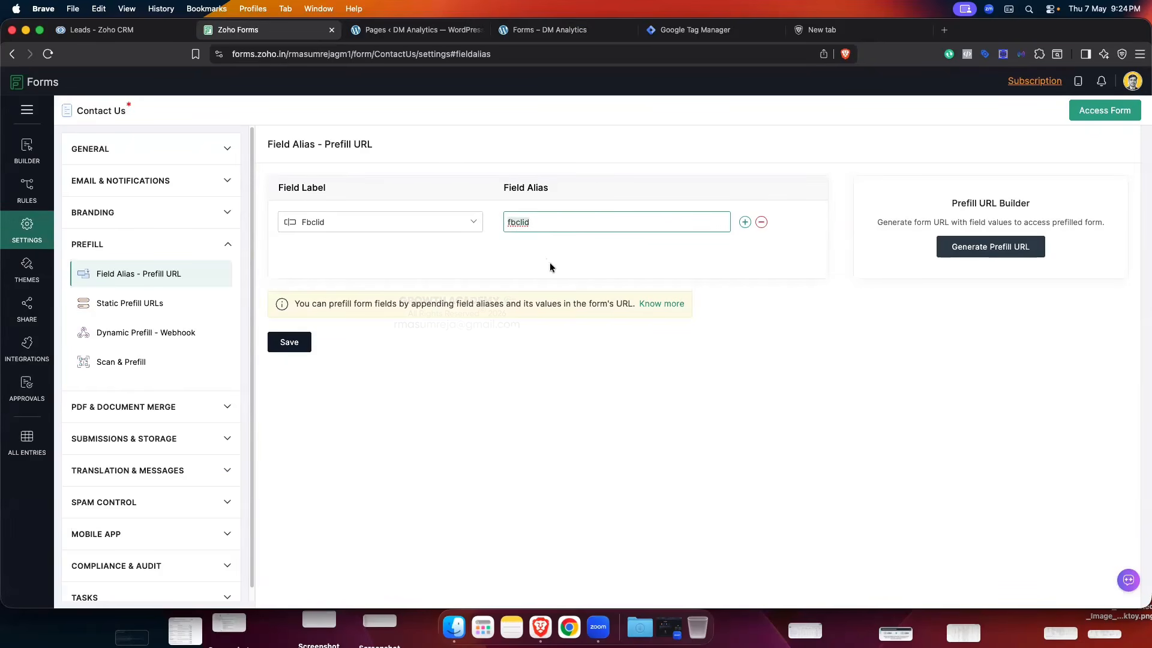
left_click(544, 27)
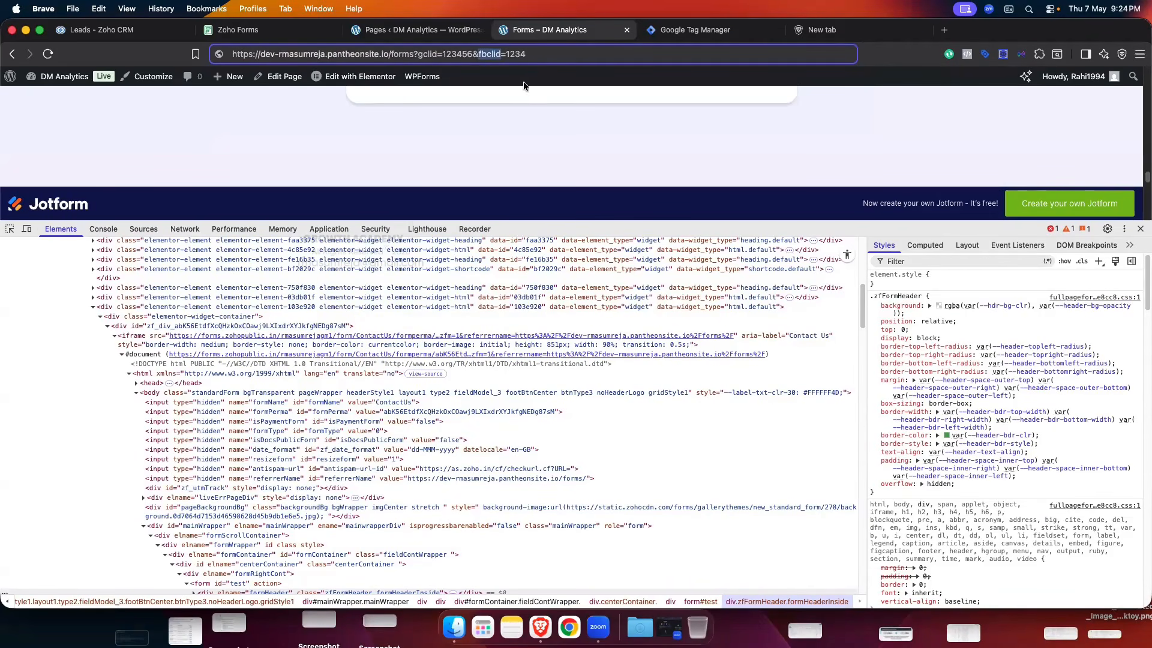
left_click(486, 54)
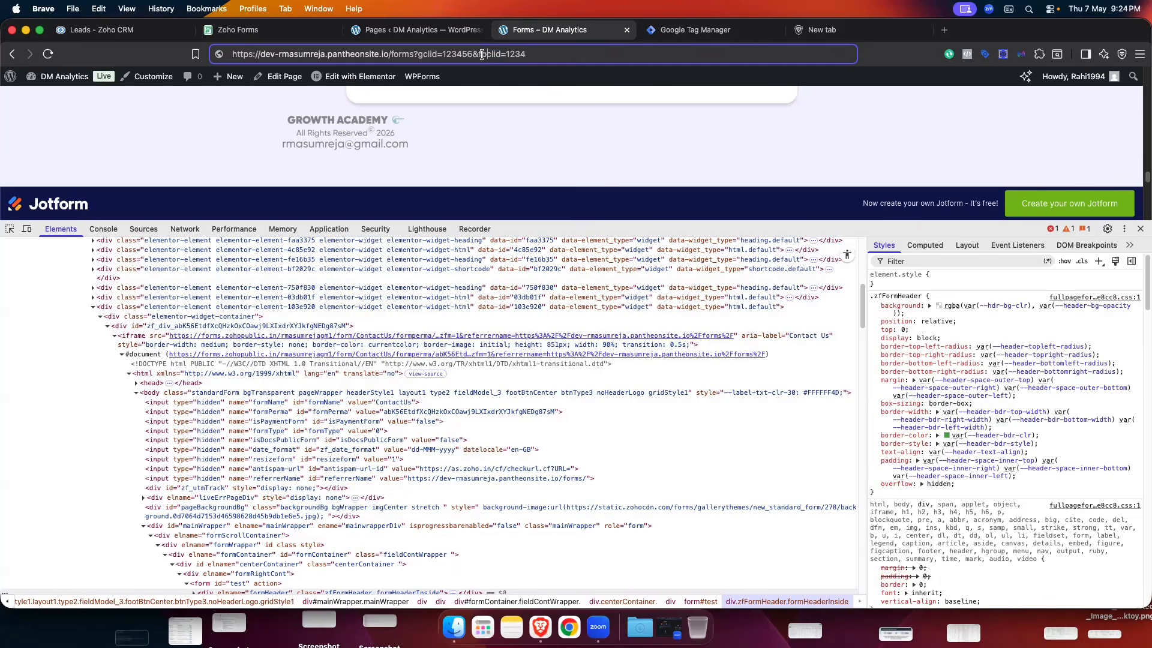
left_click_drag(478, 55, 500, 56)
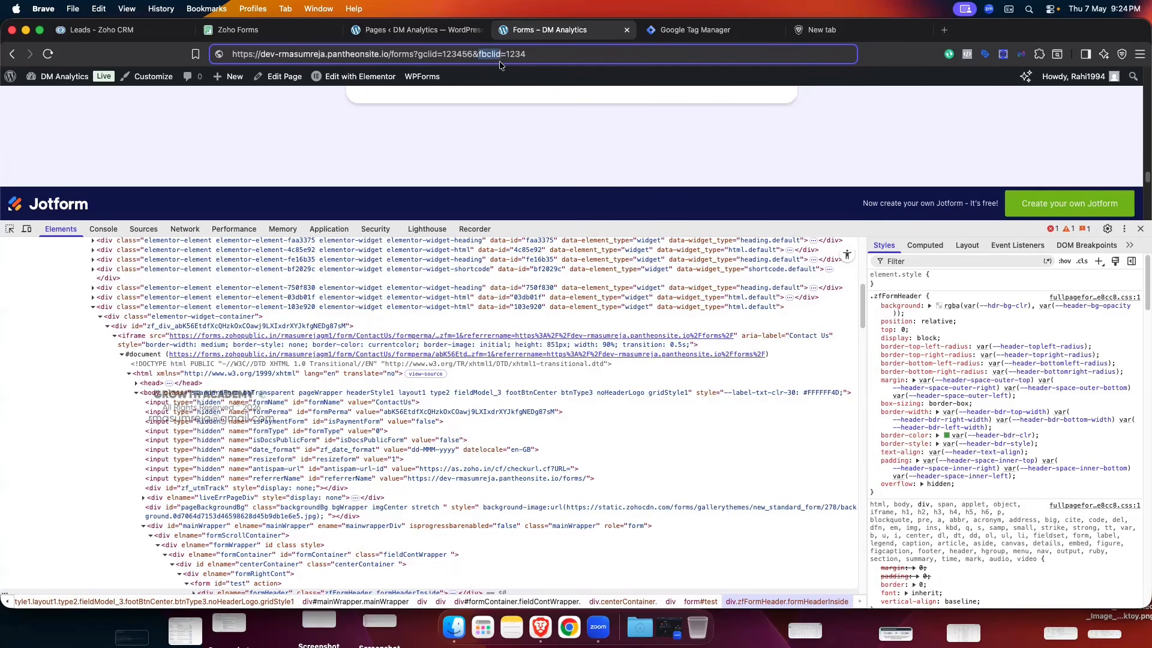
left_click(270, 29)
left_click(617, 225)
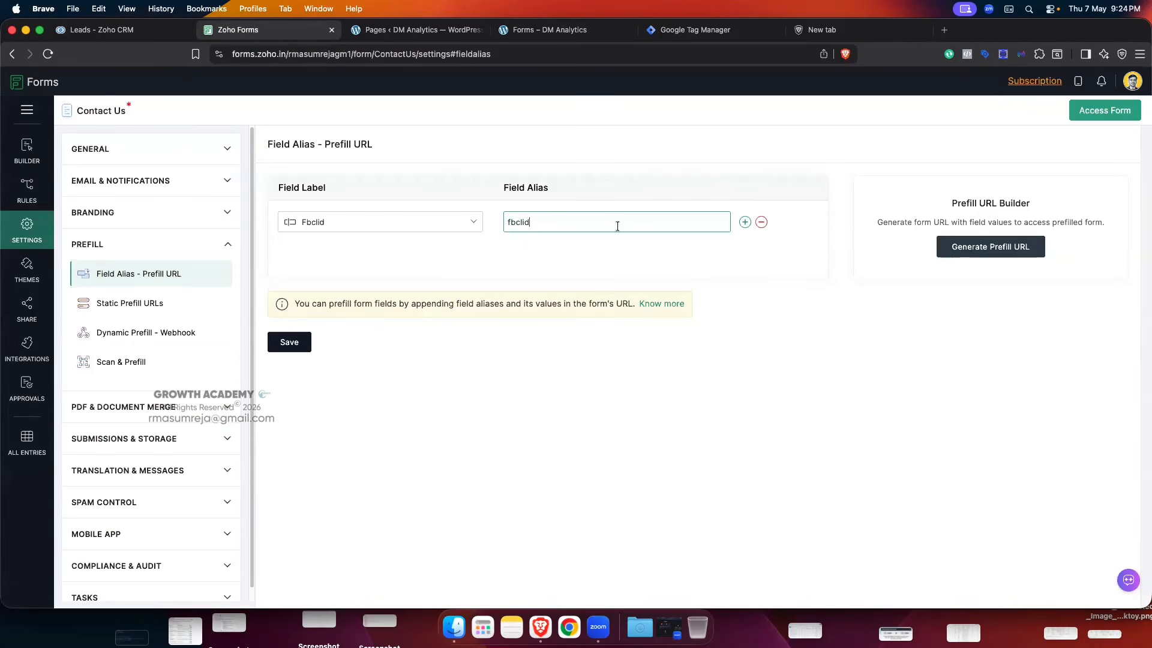
- Rename the address's fbclid parameter to xyz, giving gclid=123456&xyz=1234
left_click(560, 31)
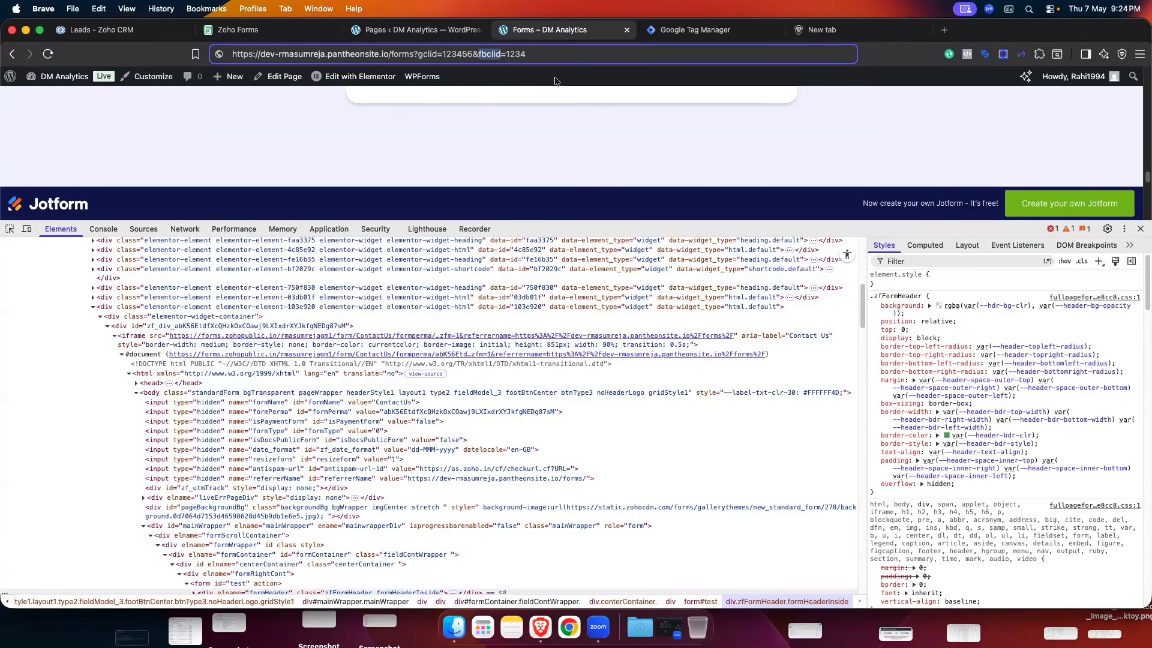
left_click(499, 55)
left_click_drag(500, 55, 478, 55)
type("xyz")
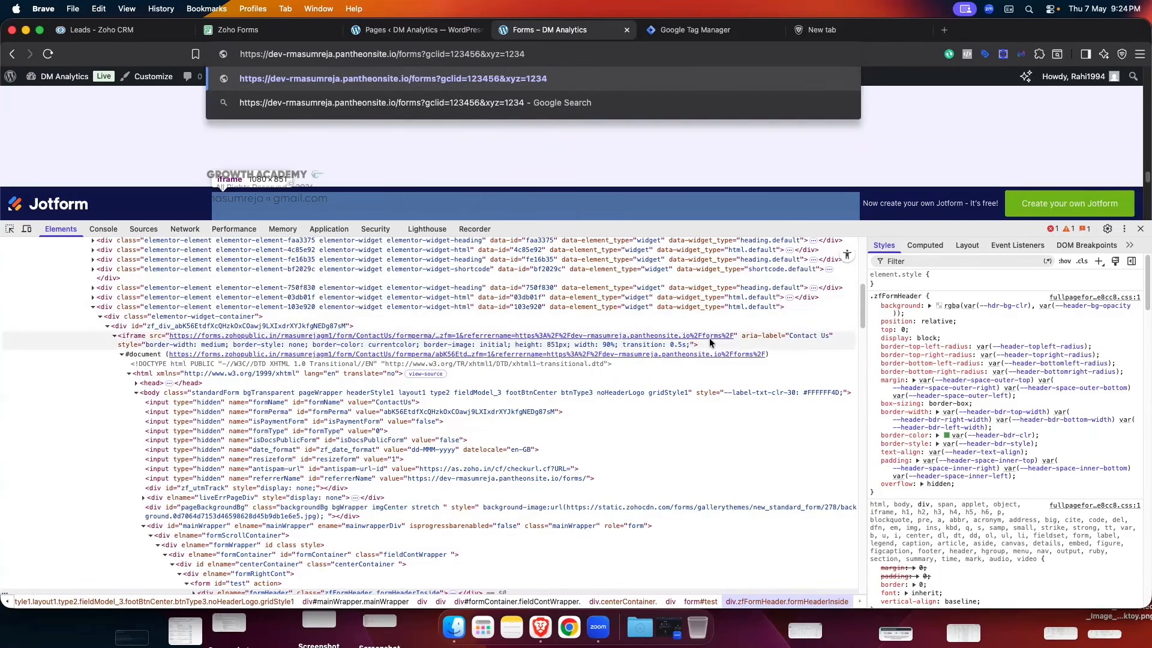
left_click(267, 31)
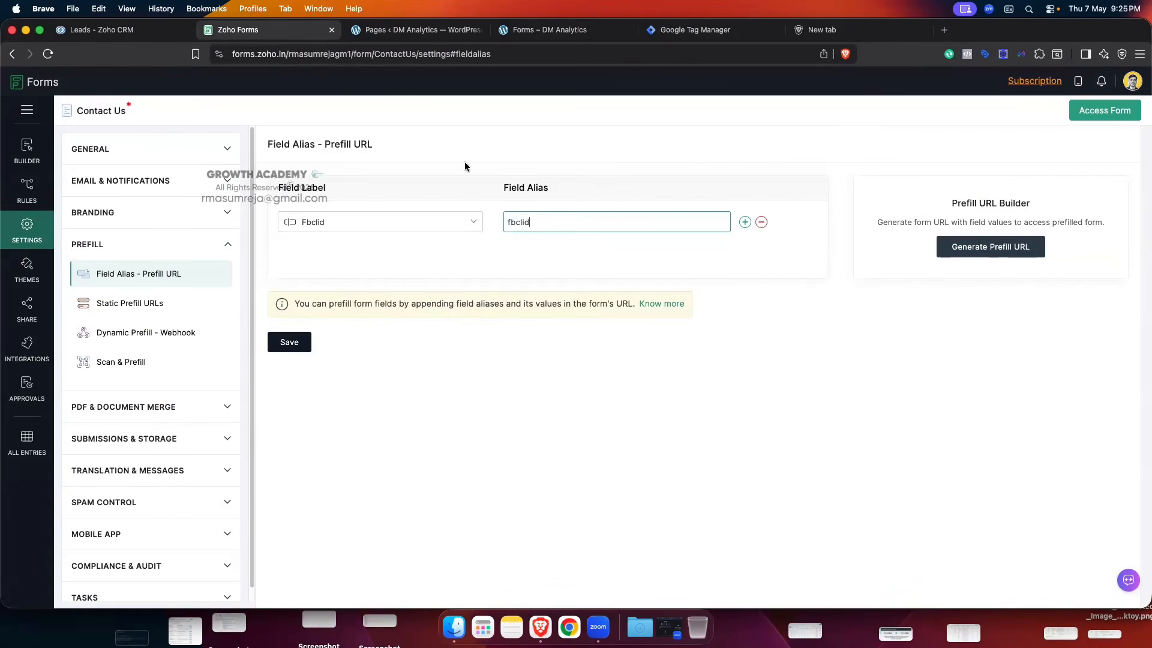
left_click_drag(541, 222, 506, 220)
type("xyz")
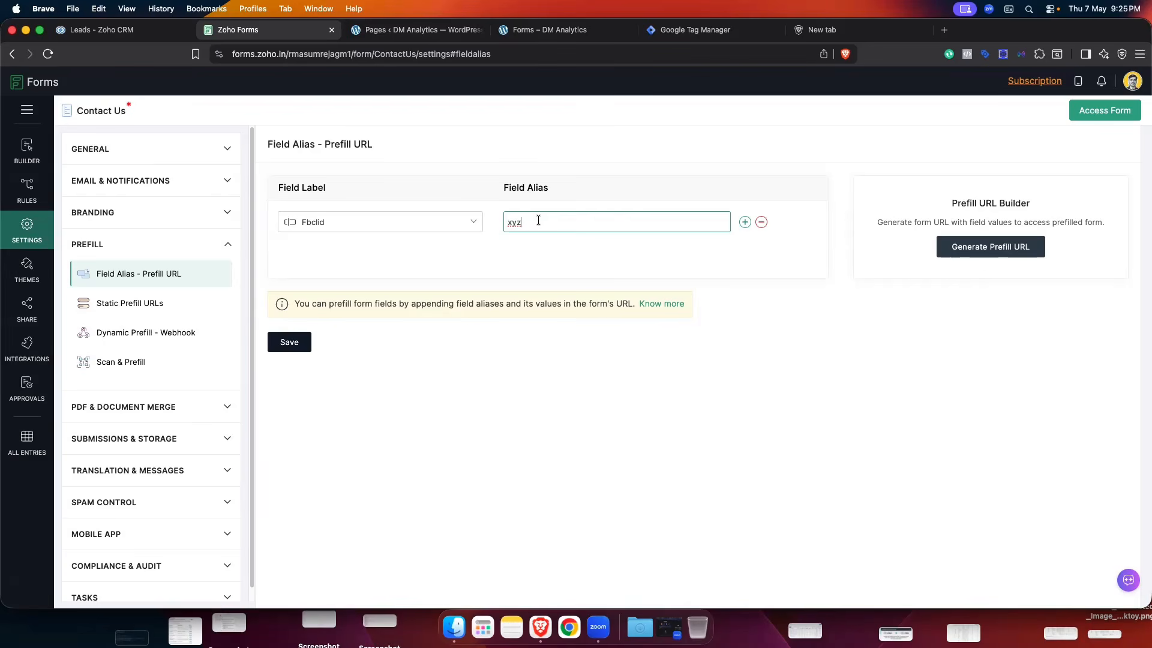
key("BackSpace")
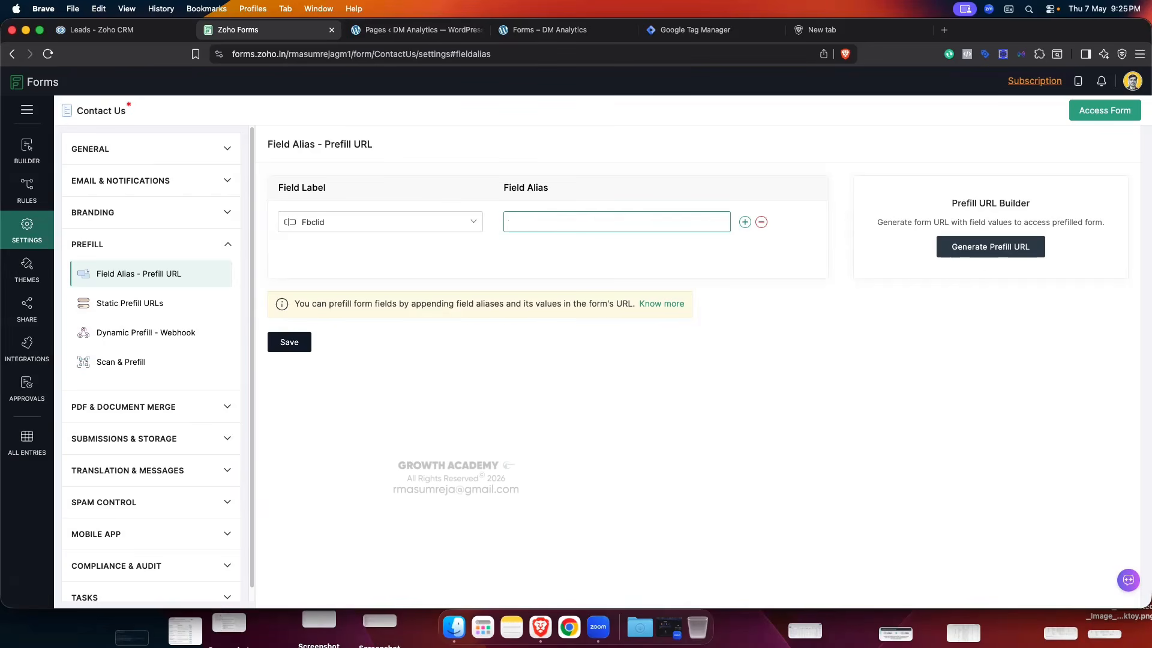
type("fbcl")
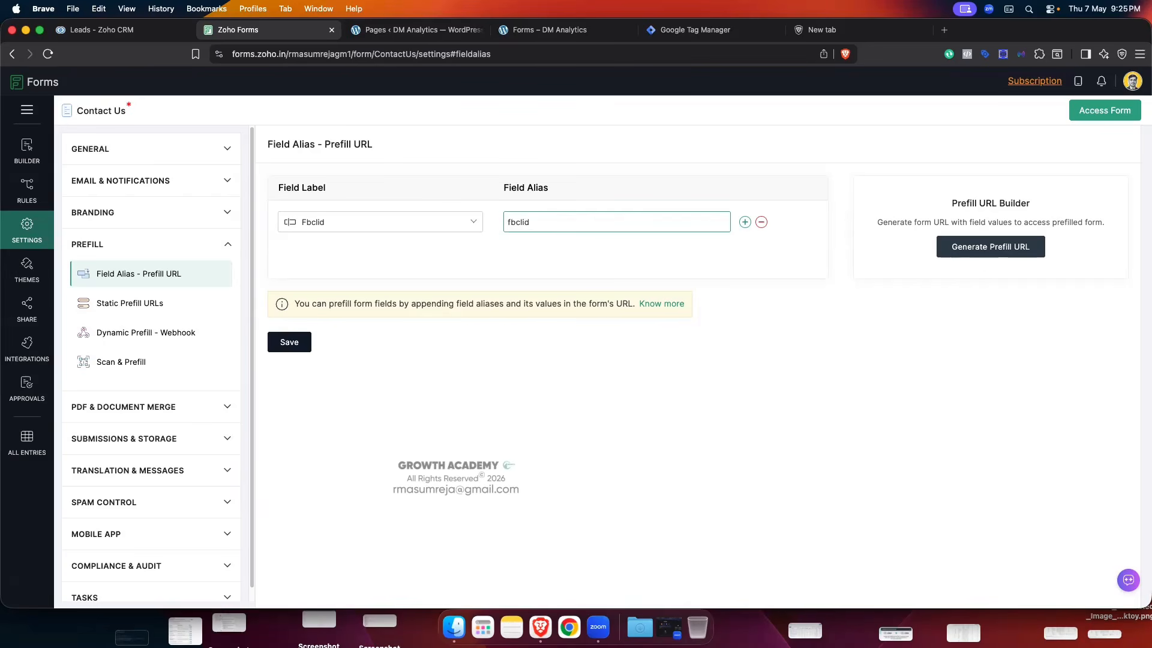
type("id")
left_click(543, 29)
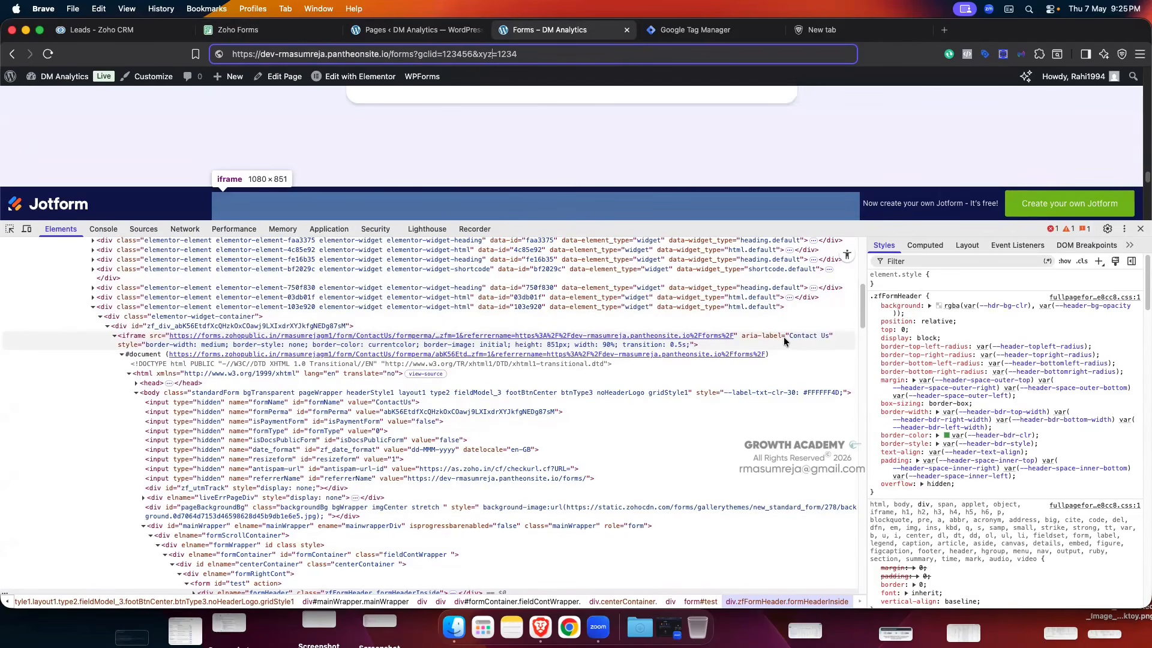
left_click(264, 29)
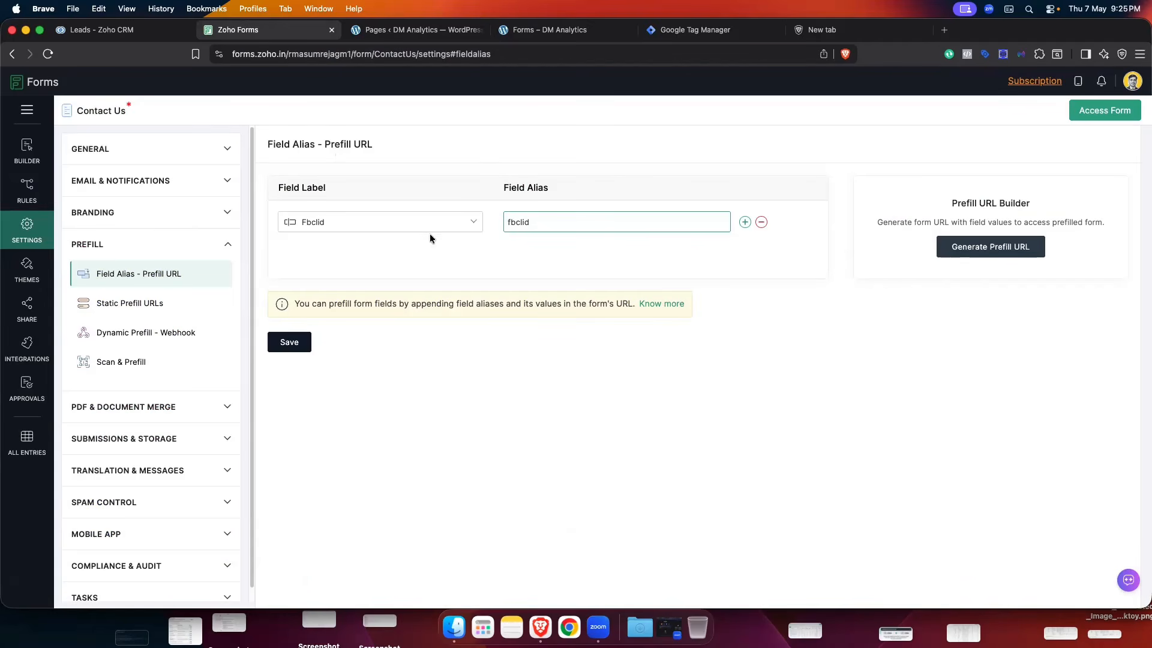
- Save the Fbclid field's prefill alias 'fbclid'
left_click(289, 343)
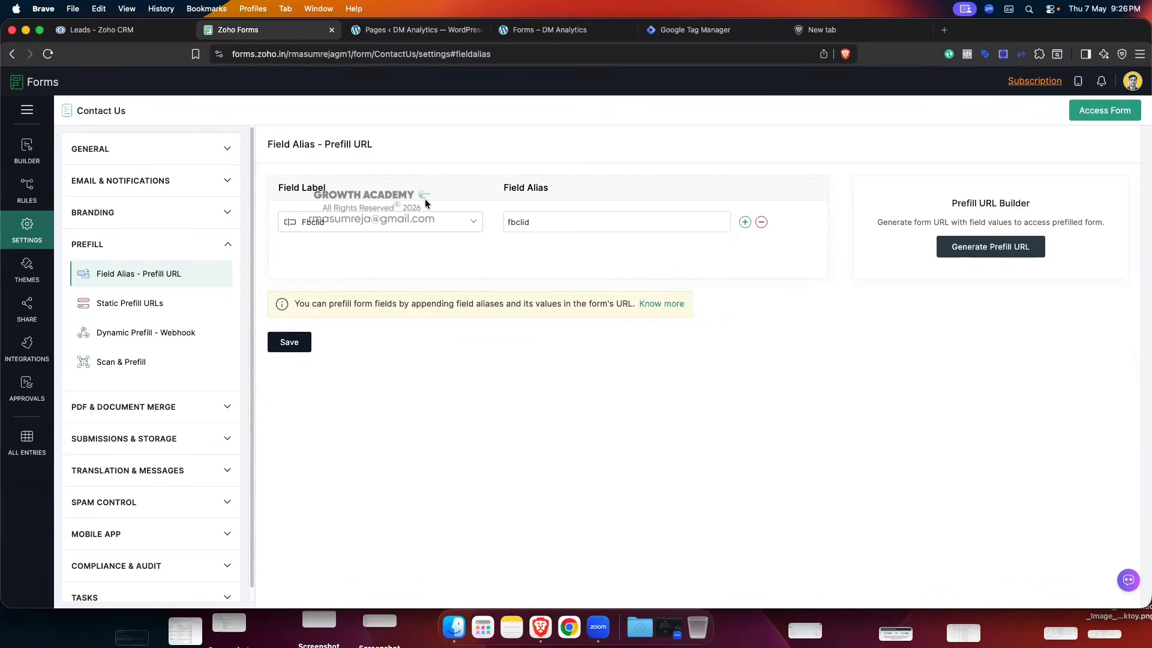
- Open the form's Integrations and remove the existing Zoho CRM integration
left_click(26, 347)
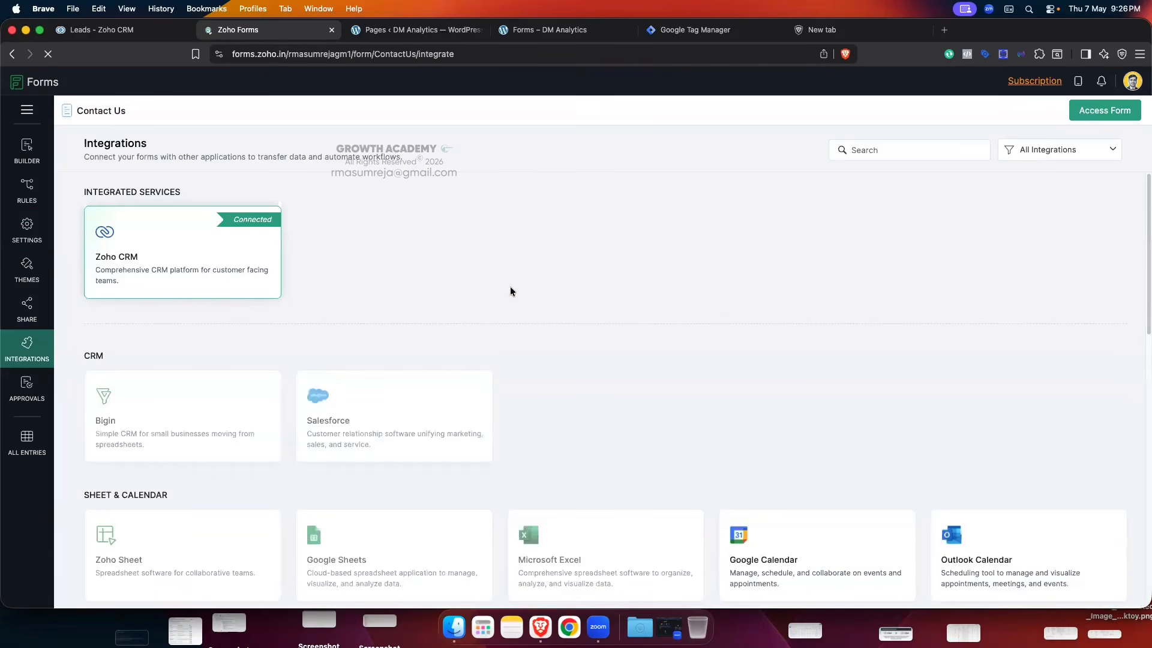
scroll(509, 319, "down", 5)
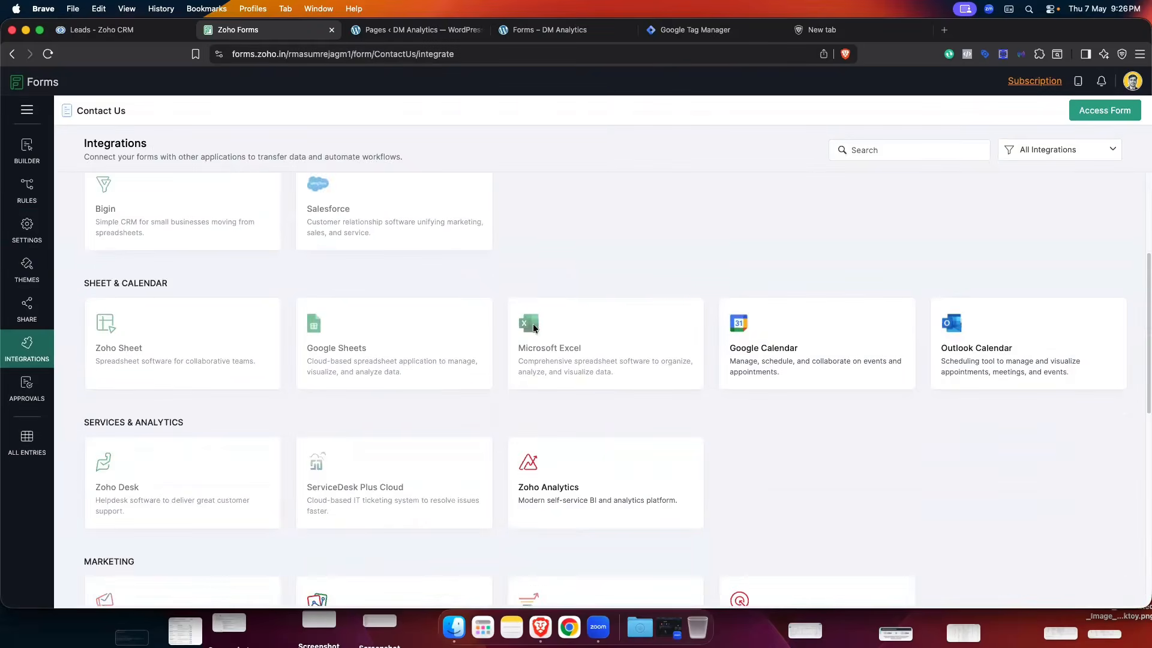
scroll(608, 315, "down", 10)
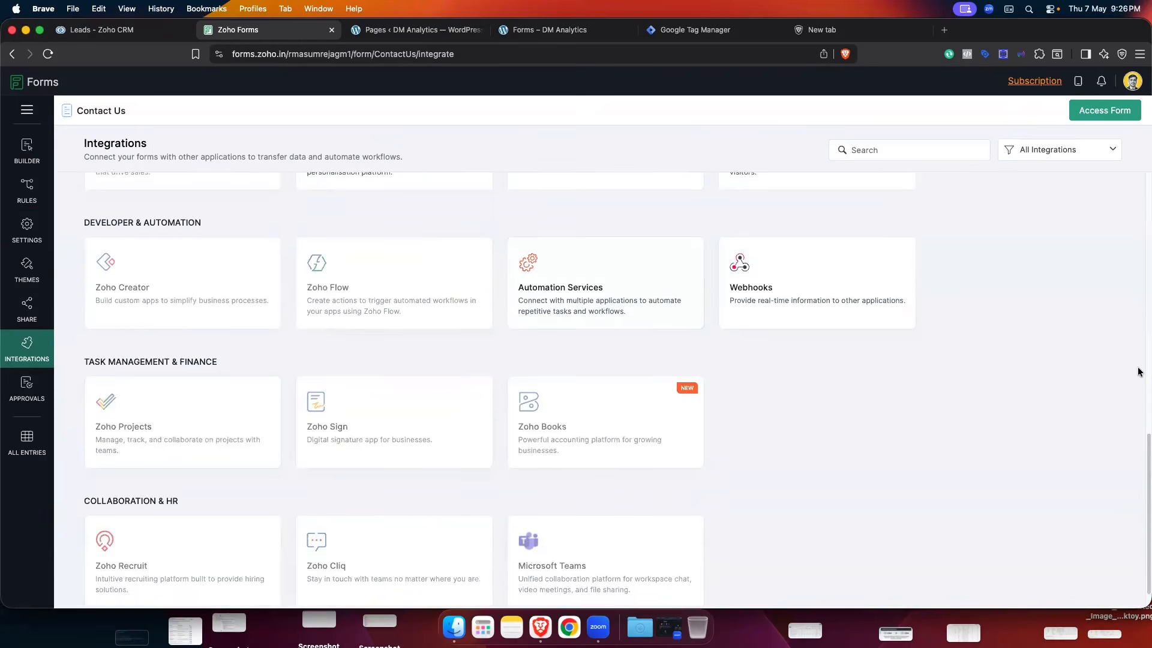
scroll(918, 359, "up", 15)
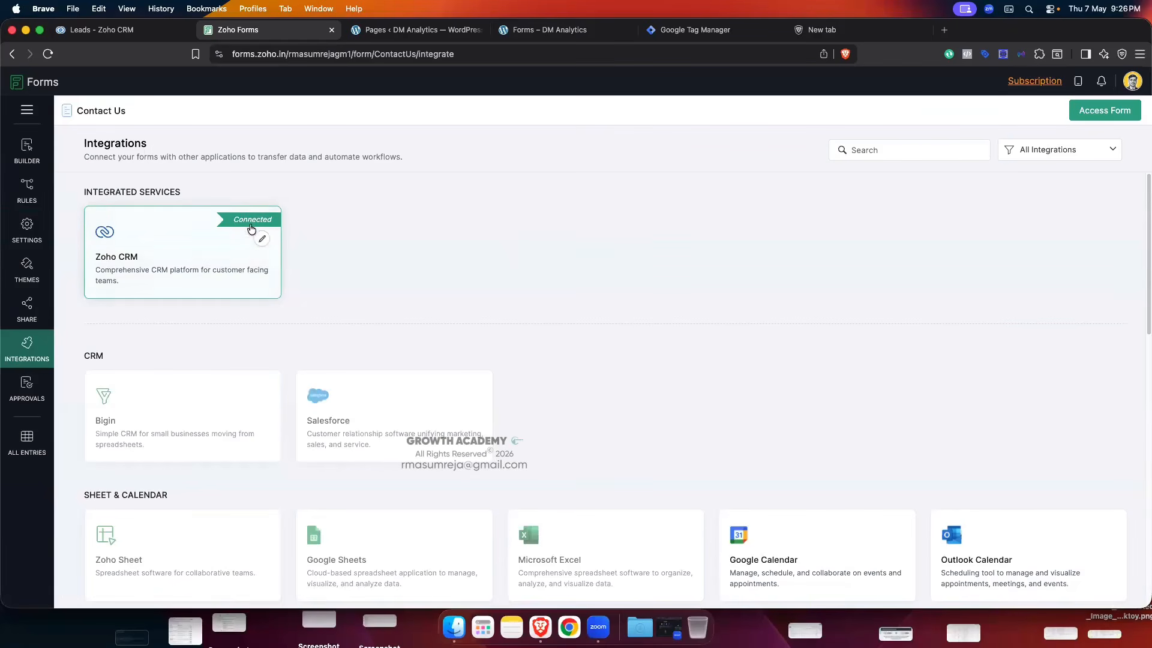
left_click(261, 239)
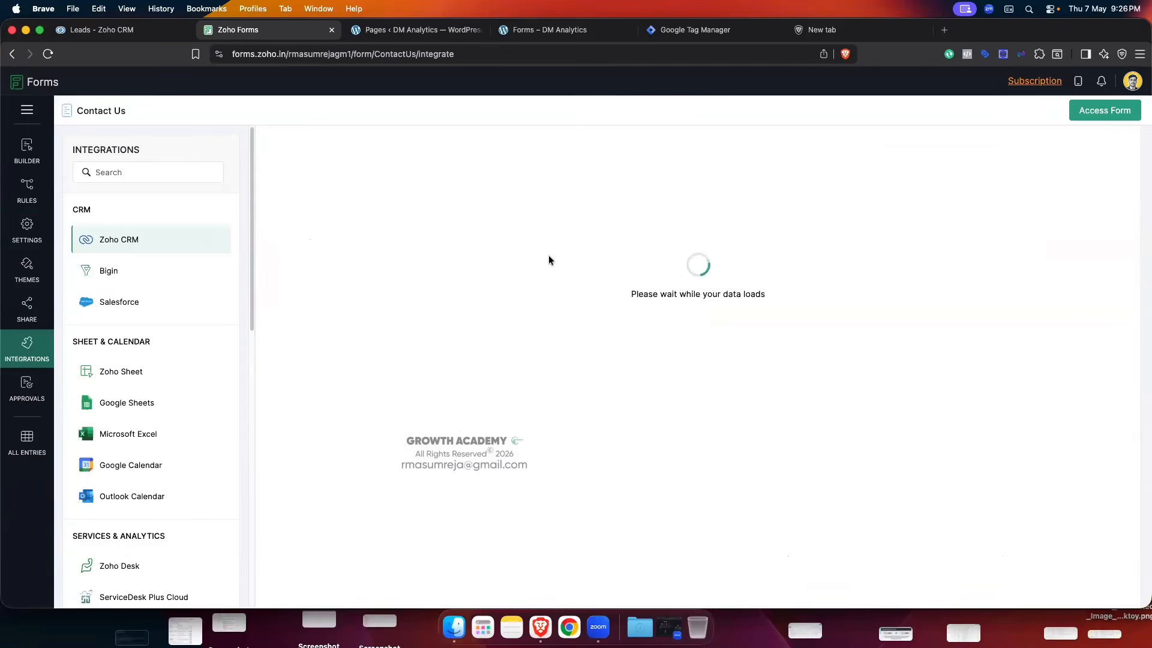
scroll(593, 300, "down", 2)
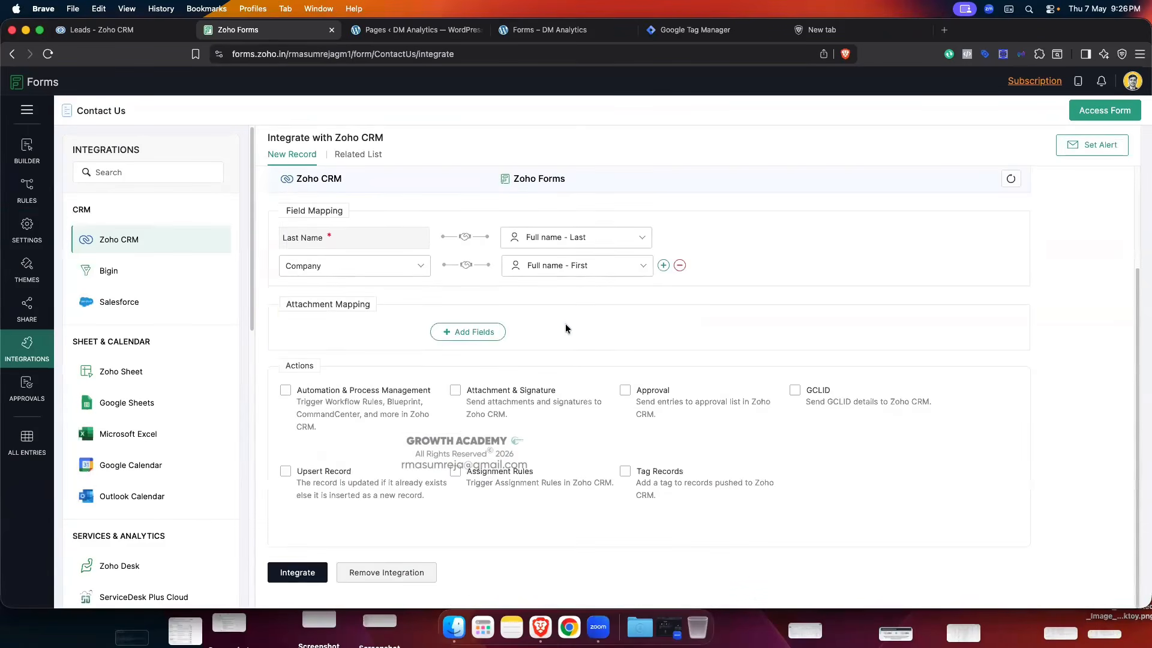
left_click(373, 572)
left_click(696, 305)
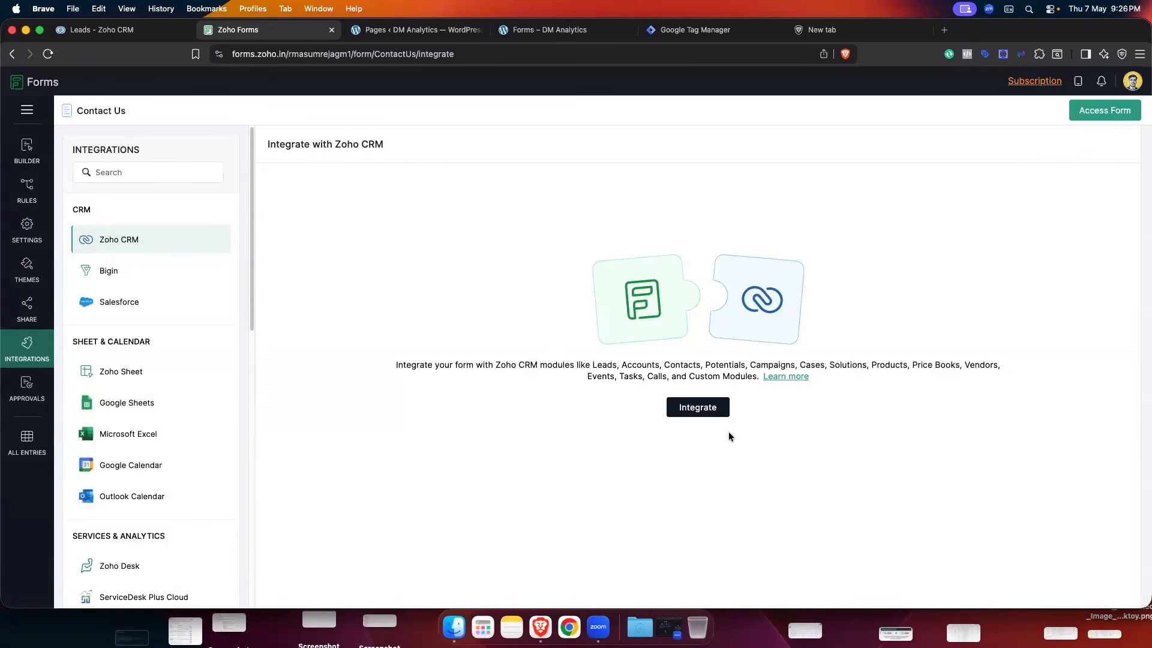
- Start a new Zoho CRM integration, browse the Module list, then view the CRM Leads list
left_click(720, 409)
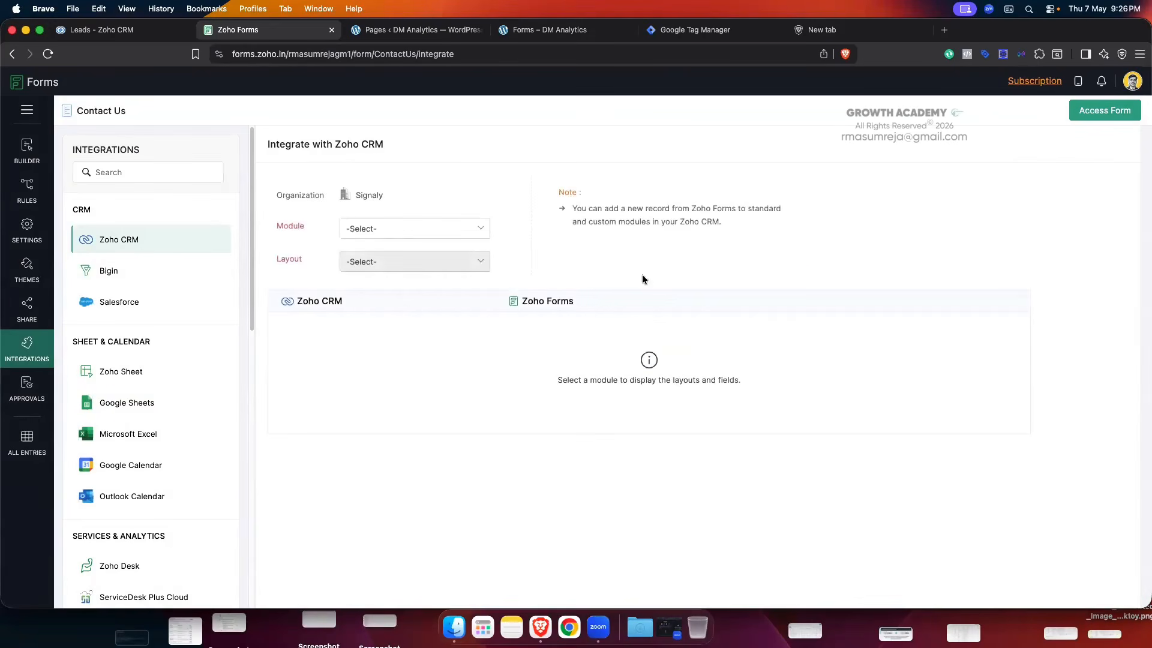
left_click(397, 229)
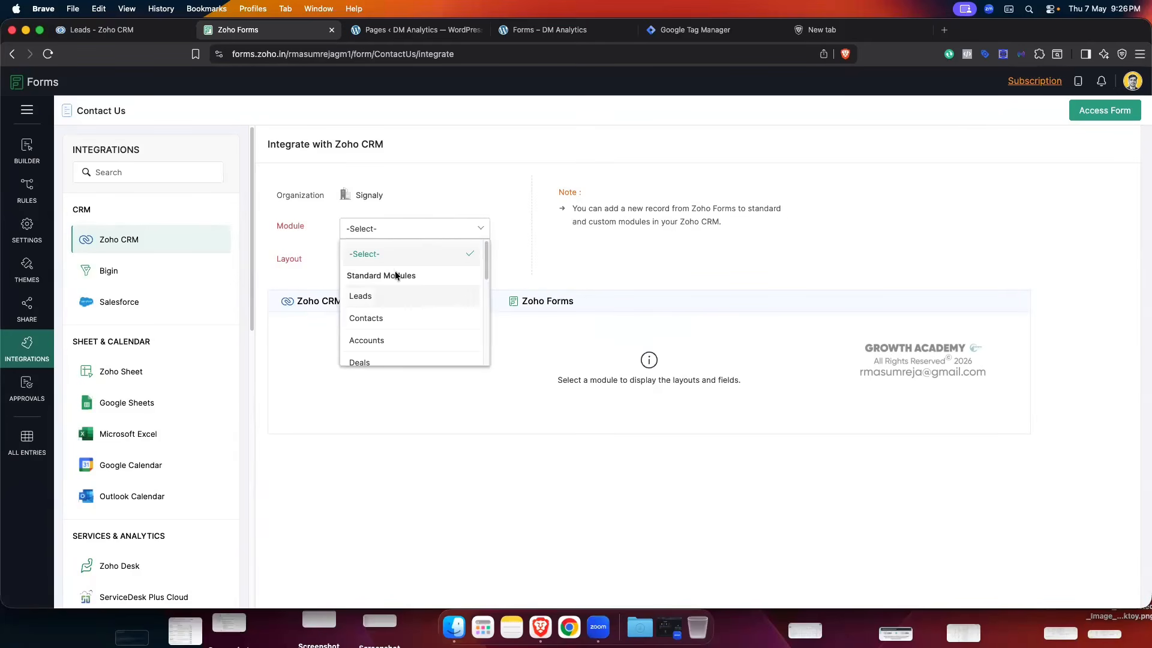
scroll(420, 319, "down", 1)
scroll(421, 319, "up", 1)
left_click(96, 31)
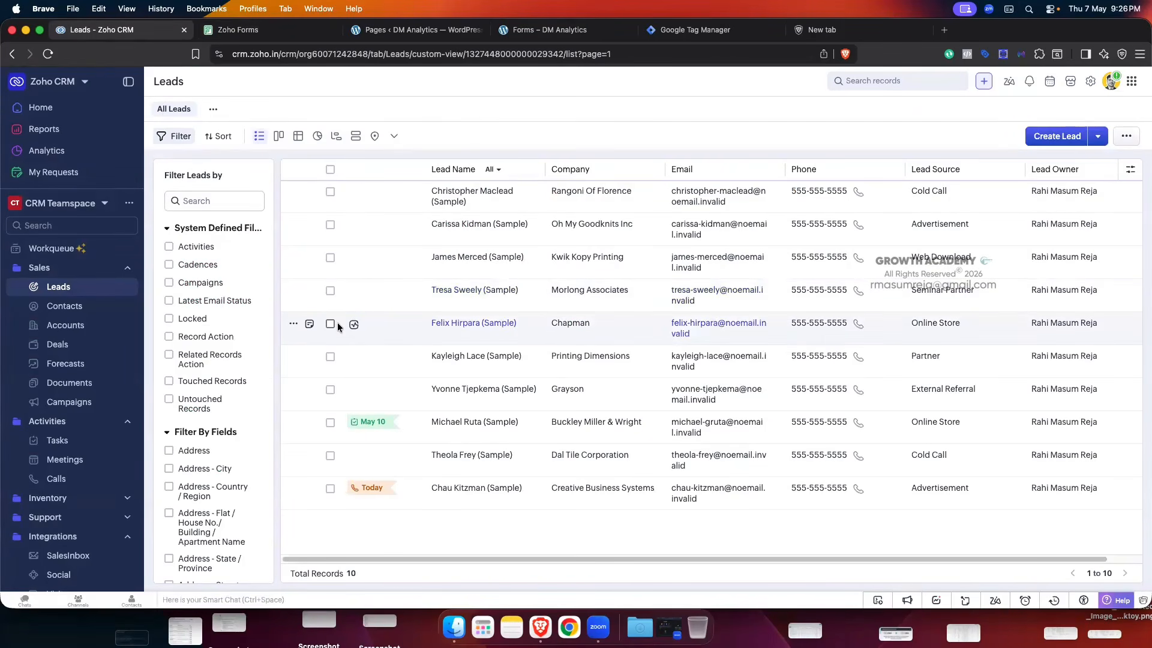
- View Zoho CRM Setup's Modules and Fields list, then return to the Zoho Forms integration page
left_click(1090, 81)
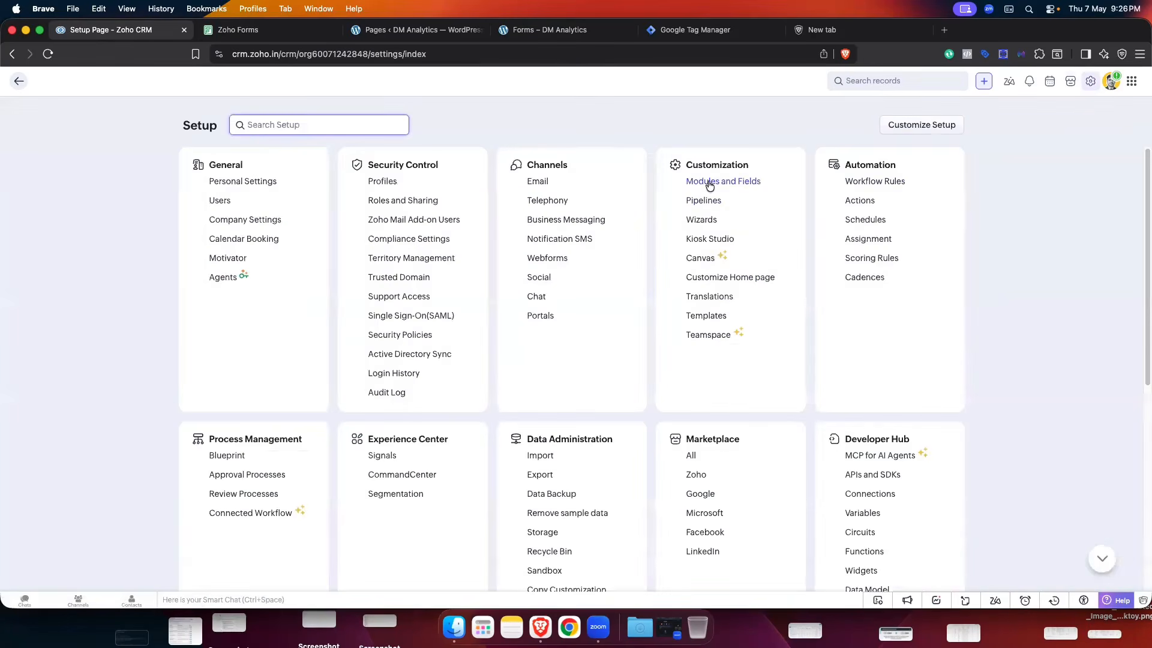
left_click(733, 182)
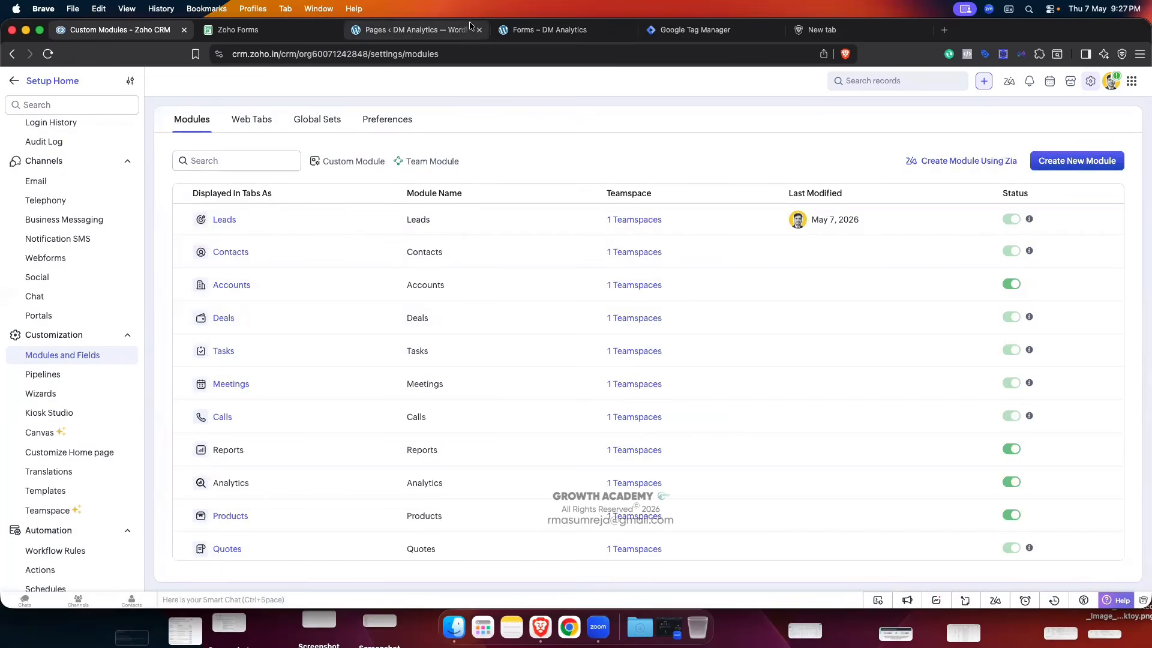
left_click(257, 30)
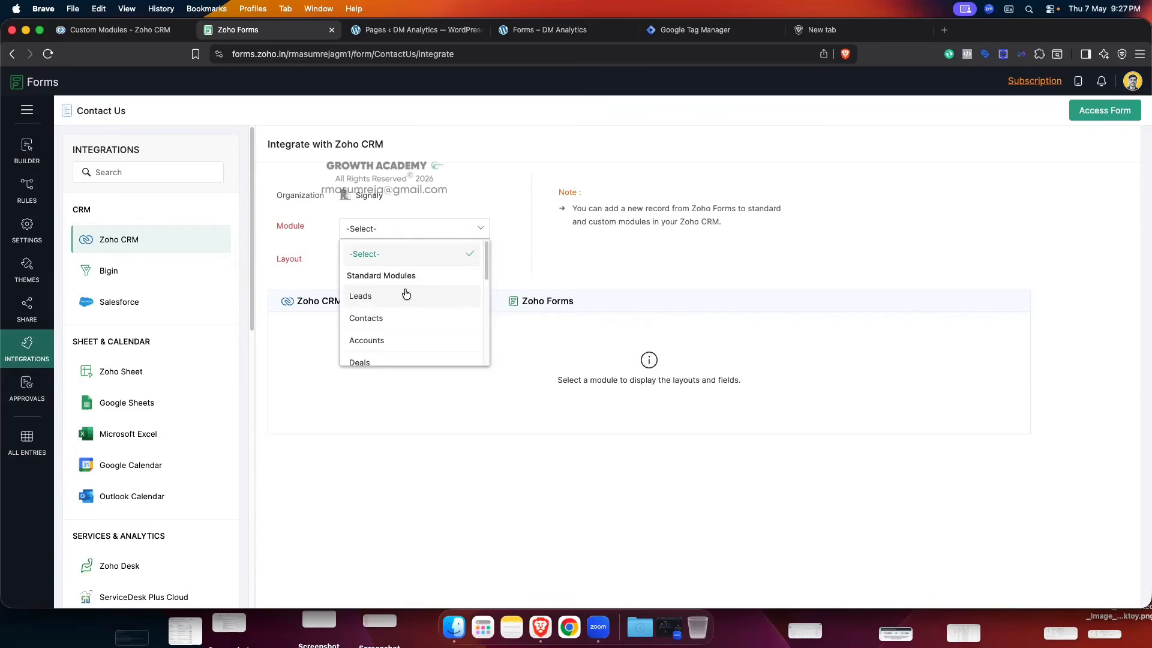
- Target the Leads module with the Standard layout, then go to the Zoho CRM modules tab
left_click(379, 295)
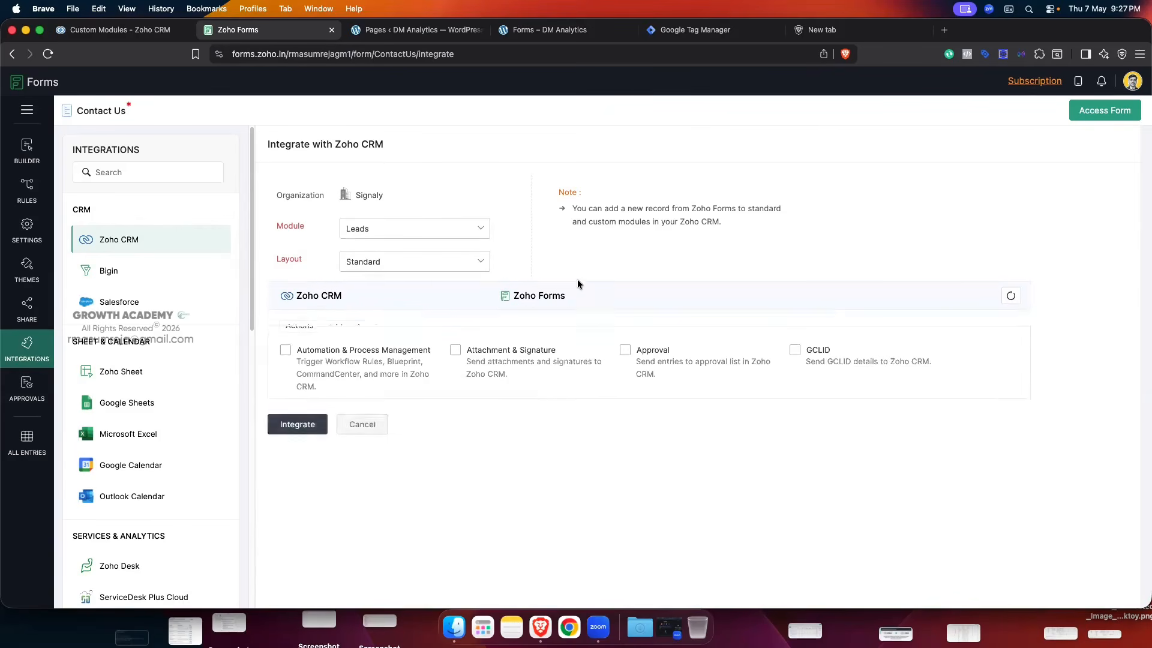
left_click(433, 267)
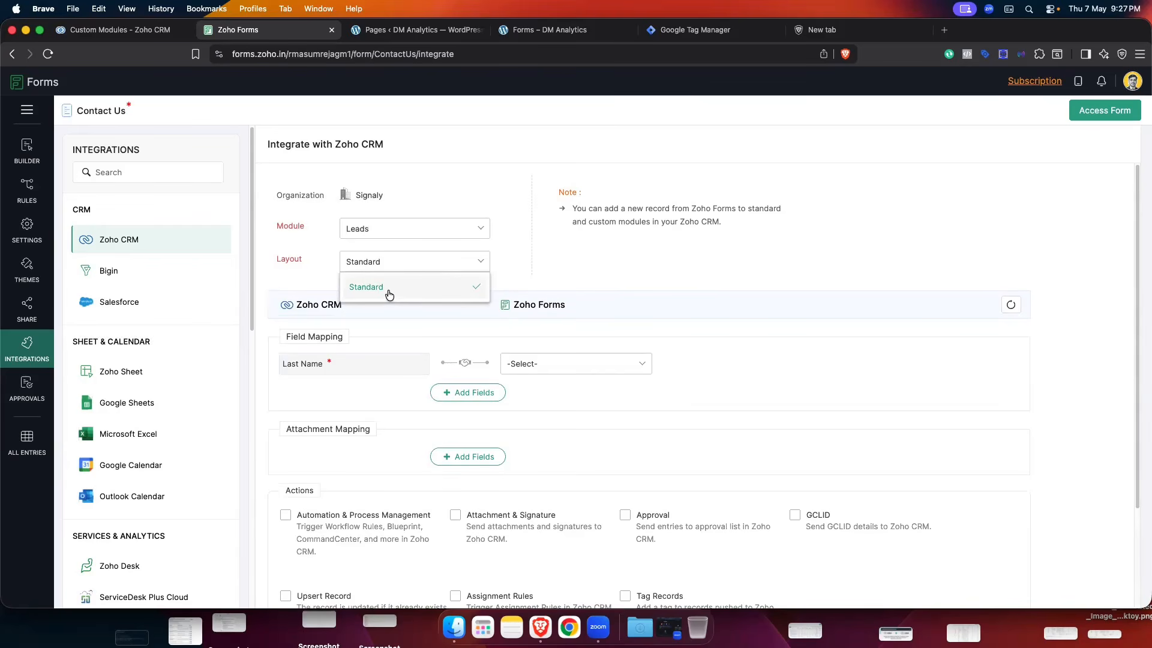
left_click(389, 295)
left_click(117, 31)
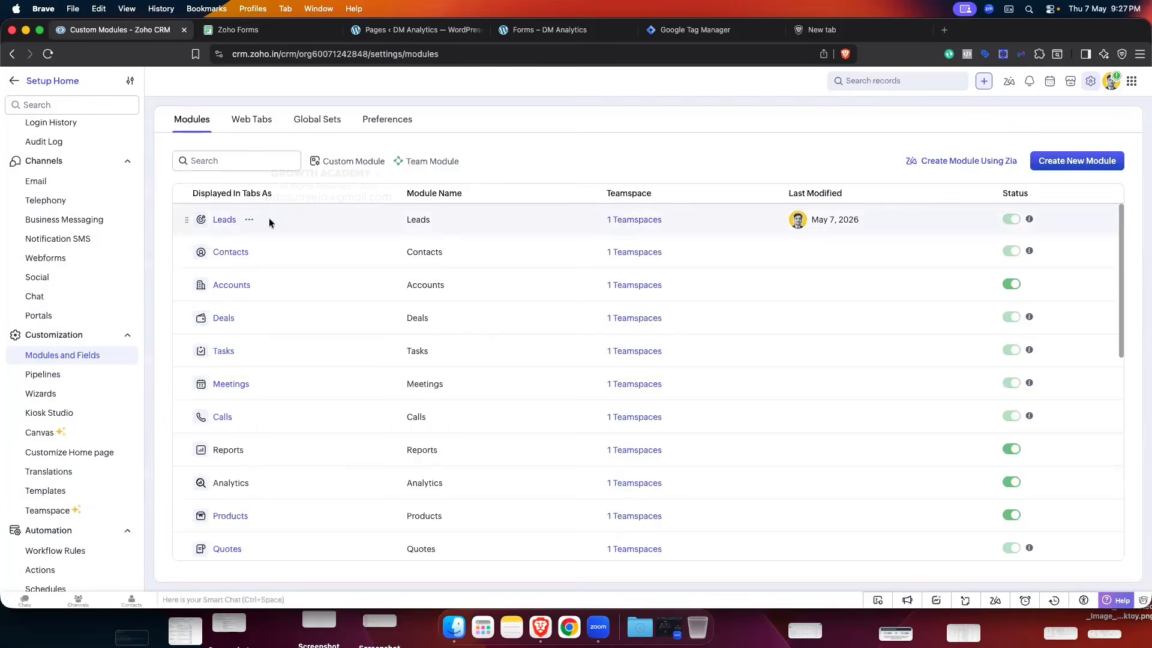
- Open the Leads module's layouts in Zoho CRM, then return to the Zoho Forms field mapping
left_click(226, 221)
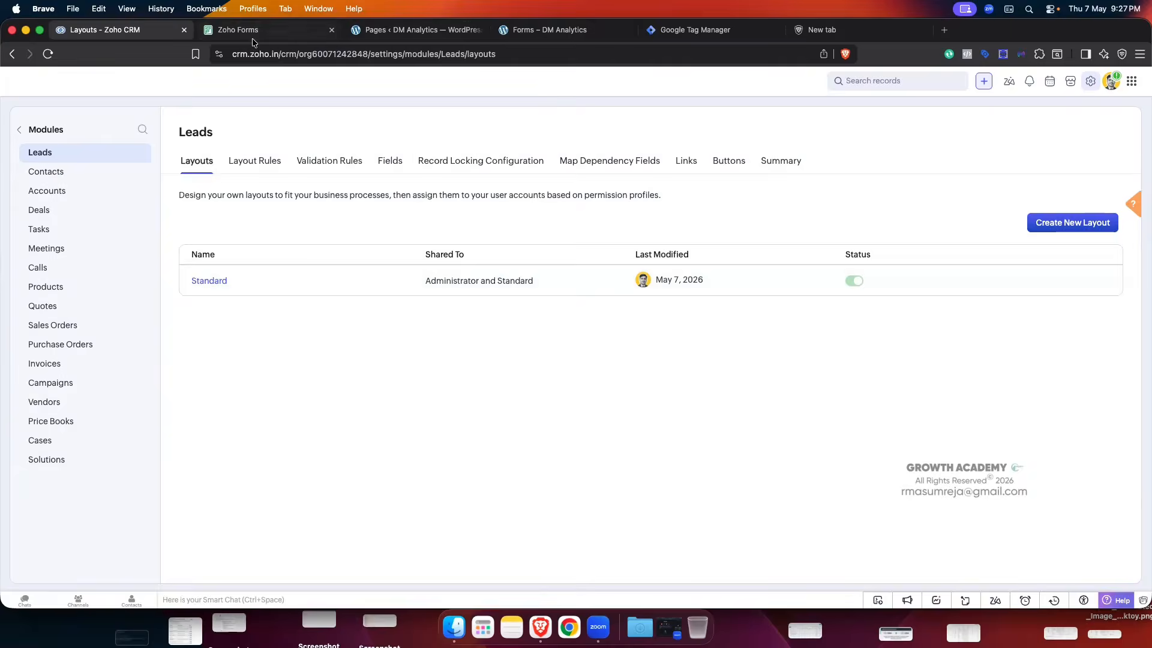
left_click(238, 29)
scroll(495, 325, "down", 1)
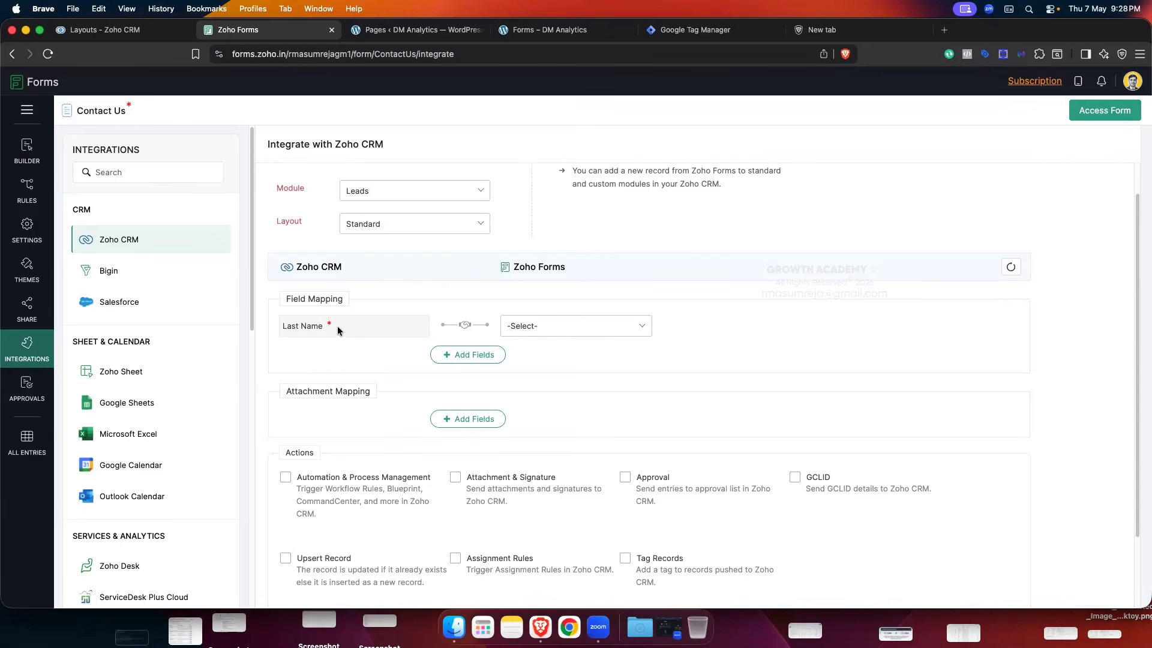
- Check the required 'Last Name *' mapping label, then go back to the Zoho CRM Layouts tab
mouse_move(336, 325)
left_mouse_down()
mouse_move(277, 325)
mouse_move(328, 327)
left_mouse_up()
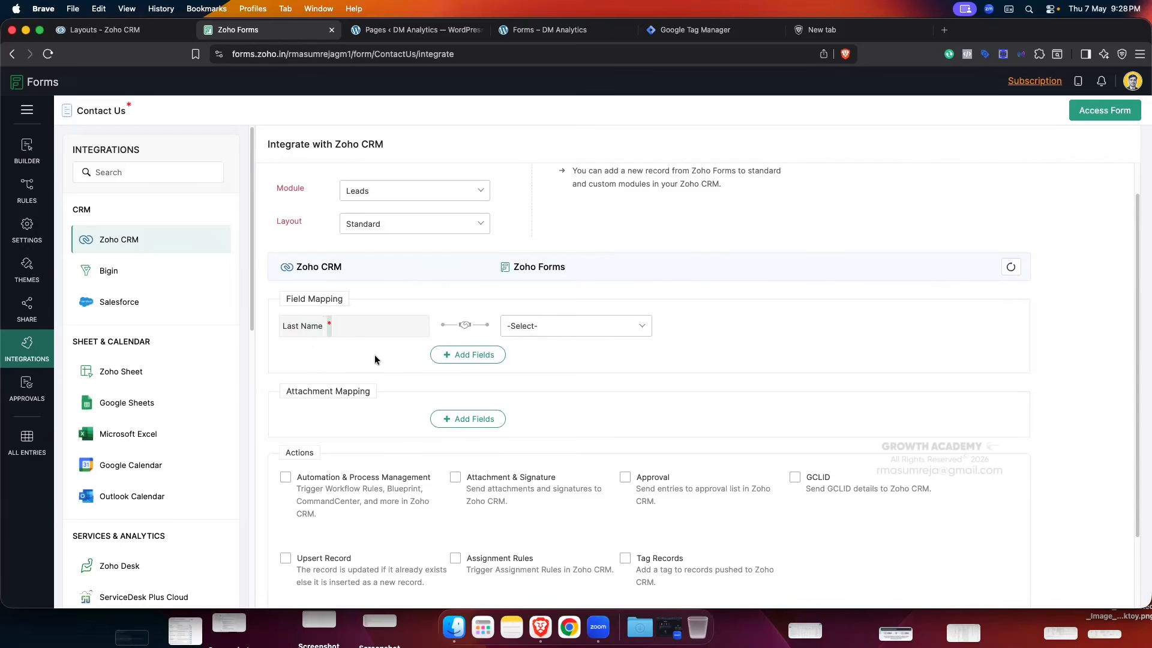
left_click(338, 332)
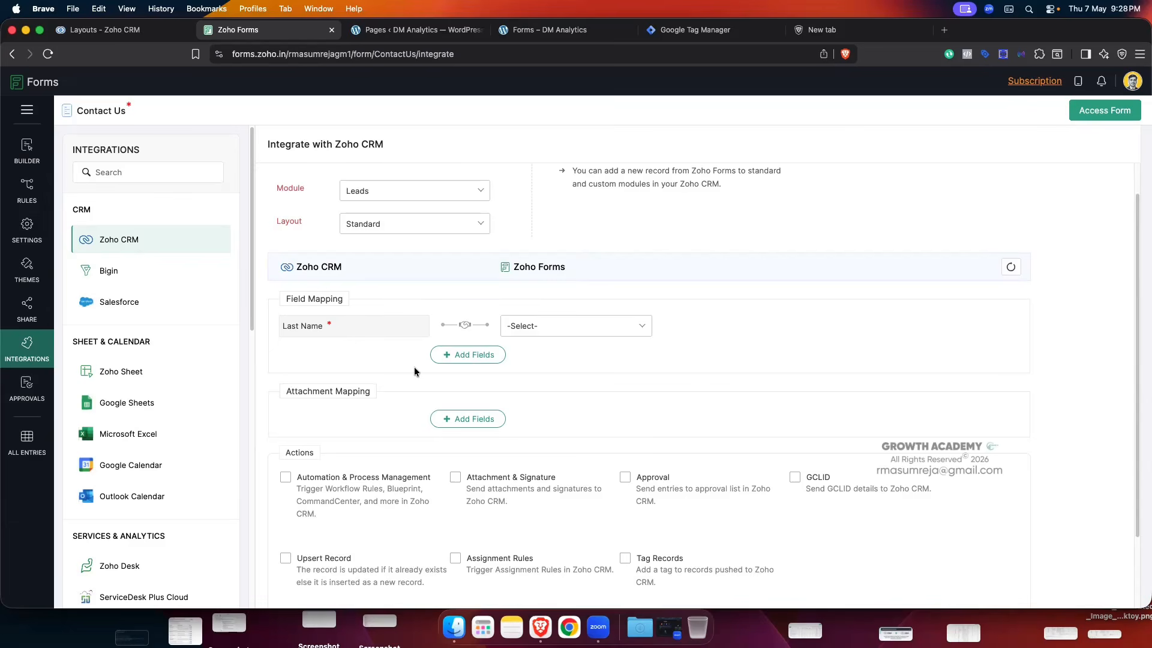
left_click(120, 29)
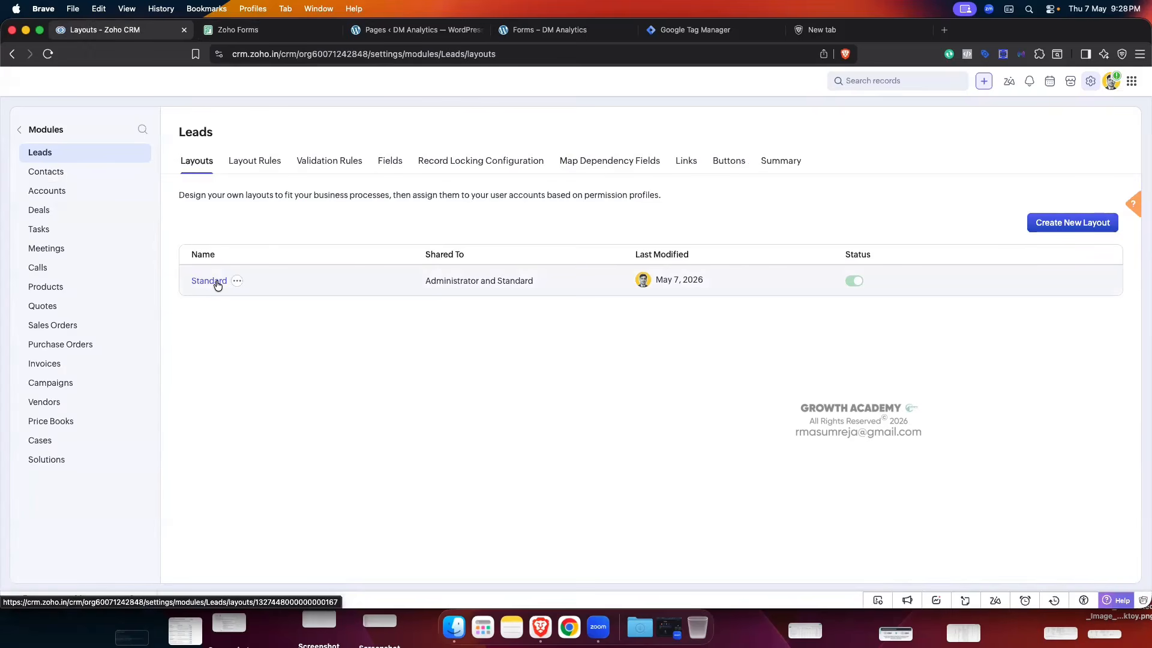
- Scroll through the Leads field list, search 'la', then clear the search
left_click(392, 161)
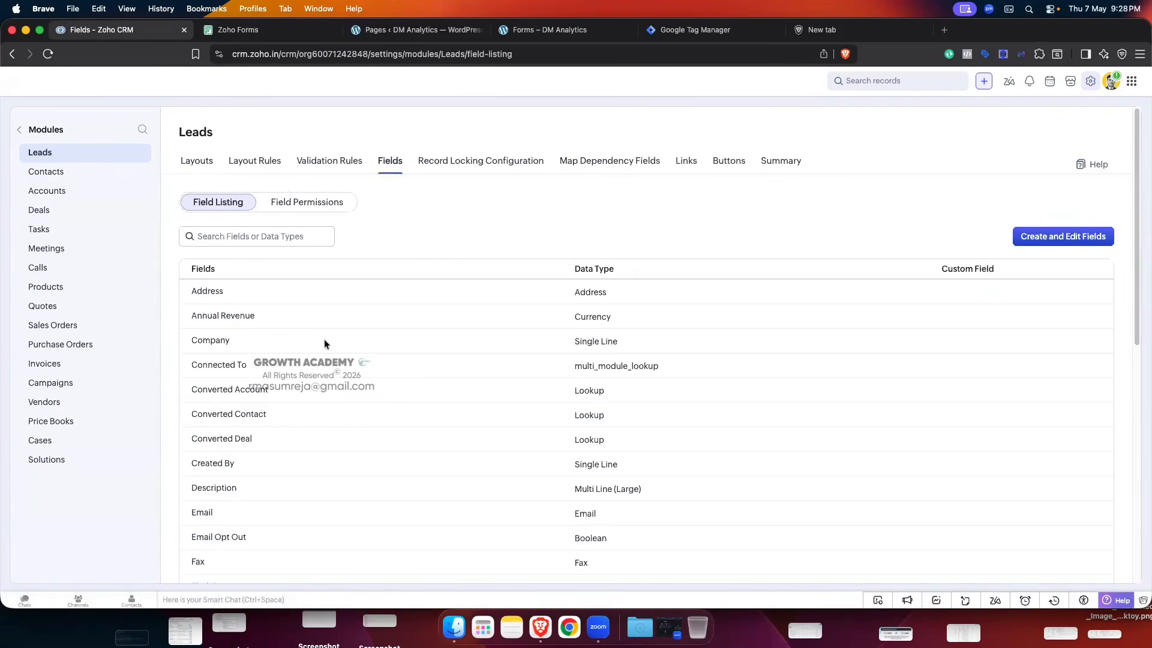
scroll(324, 341, "down", 5)
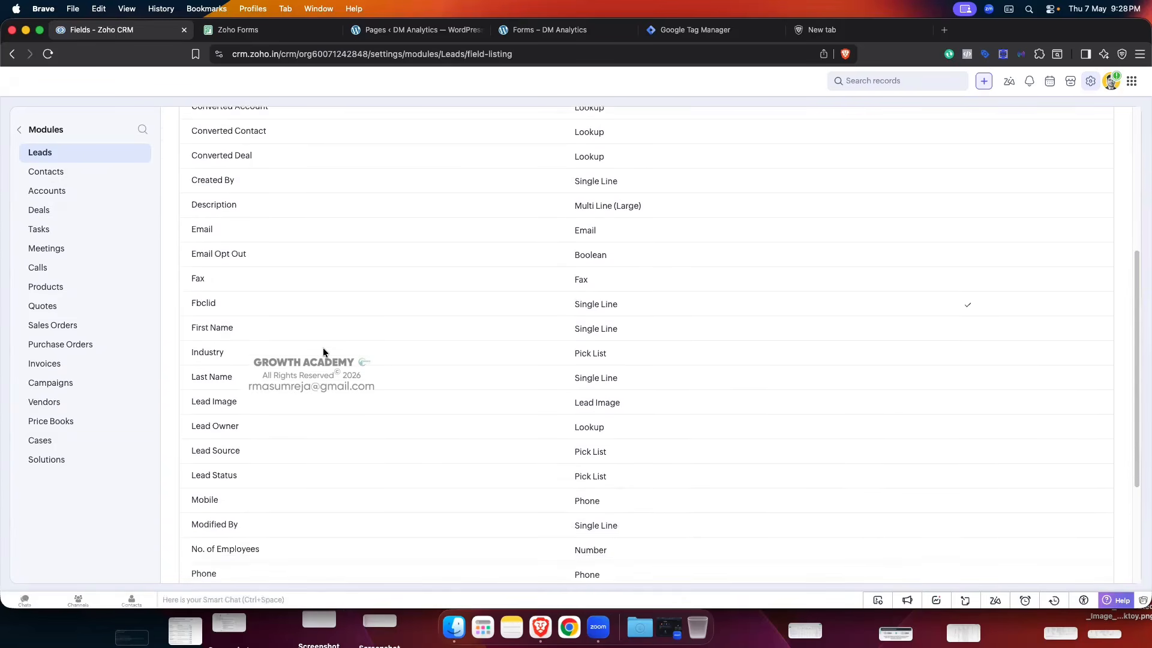
scroll(323, 348, "down", 1)
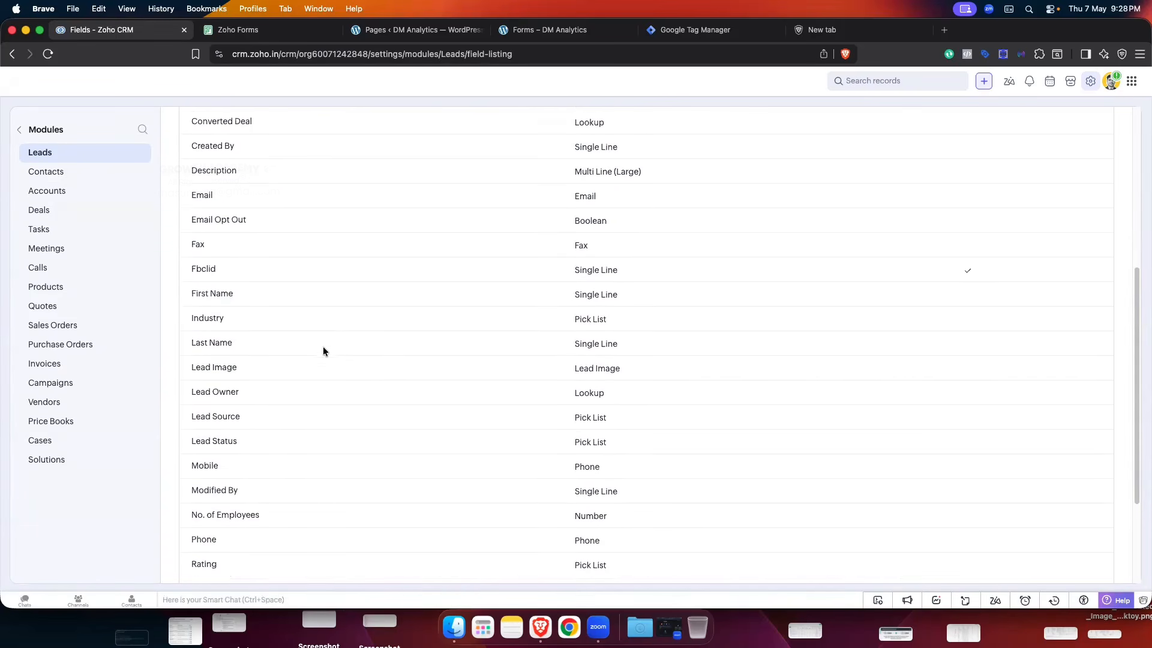
scroll(323, 352, "down", 1)
scroll(339, 339, "down", 3)
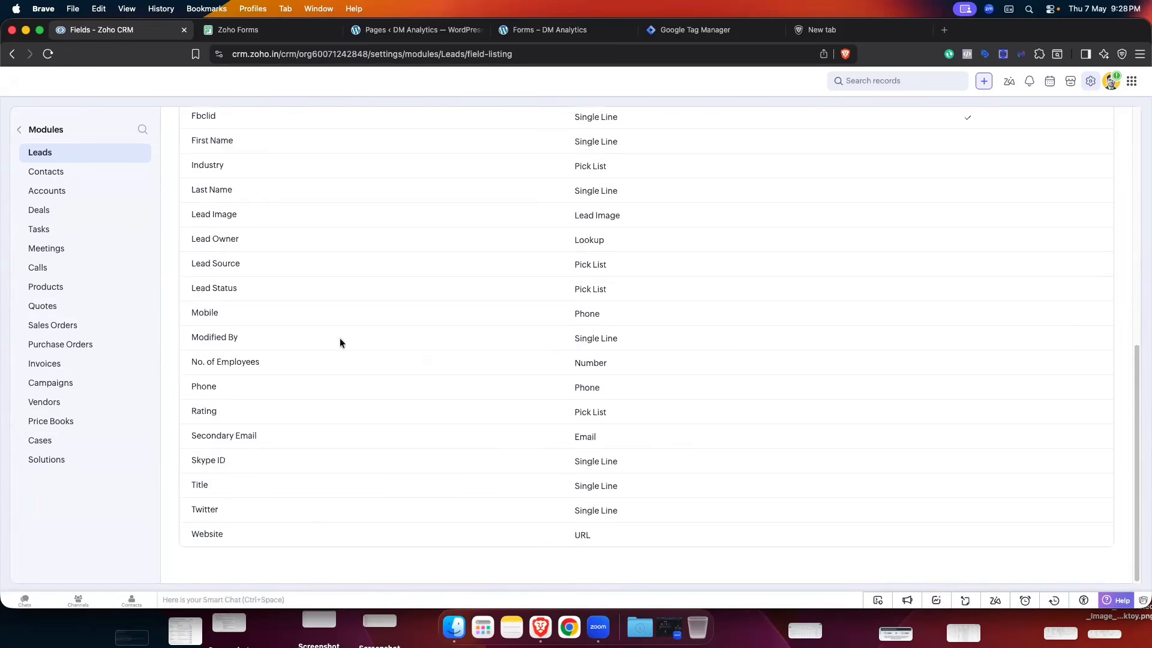
scroll(328, 321, "up", 10)
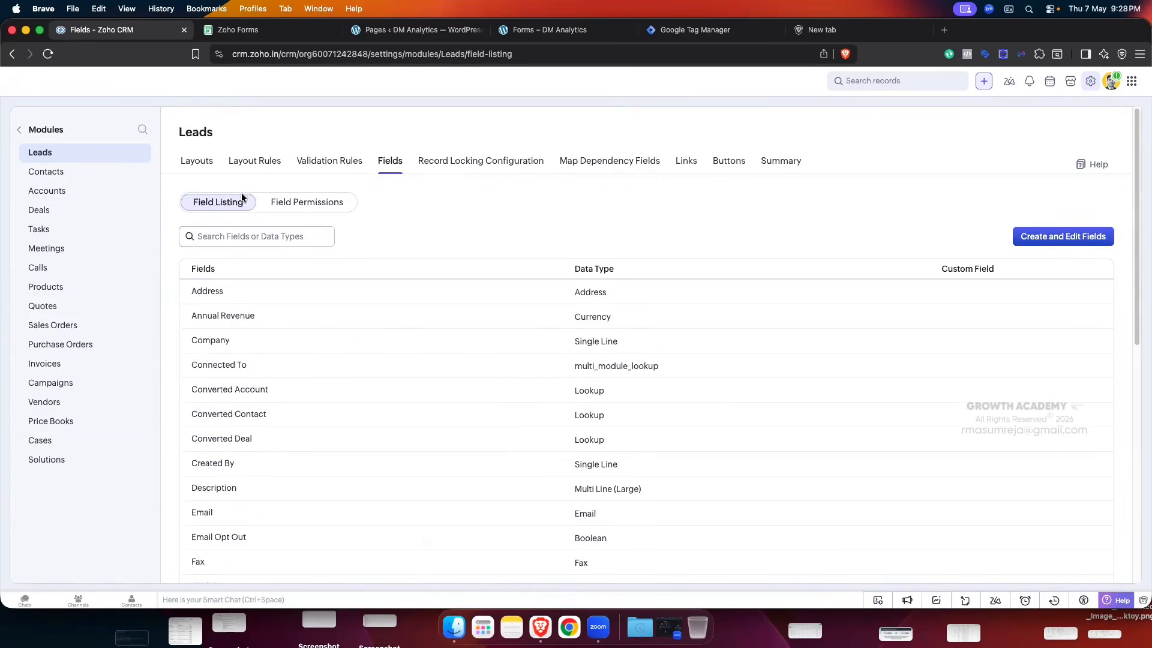
left_click(226, 236)
type("last")
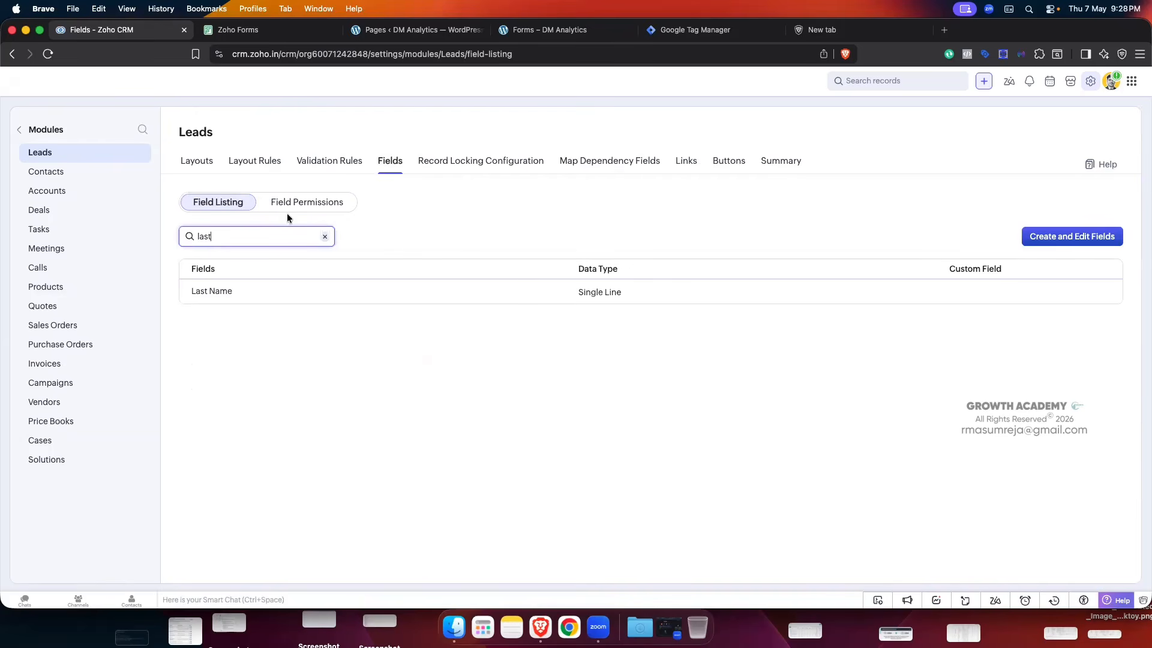
left_click(325, 237)
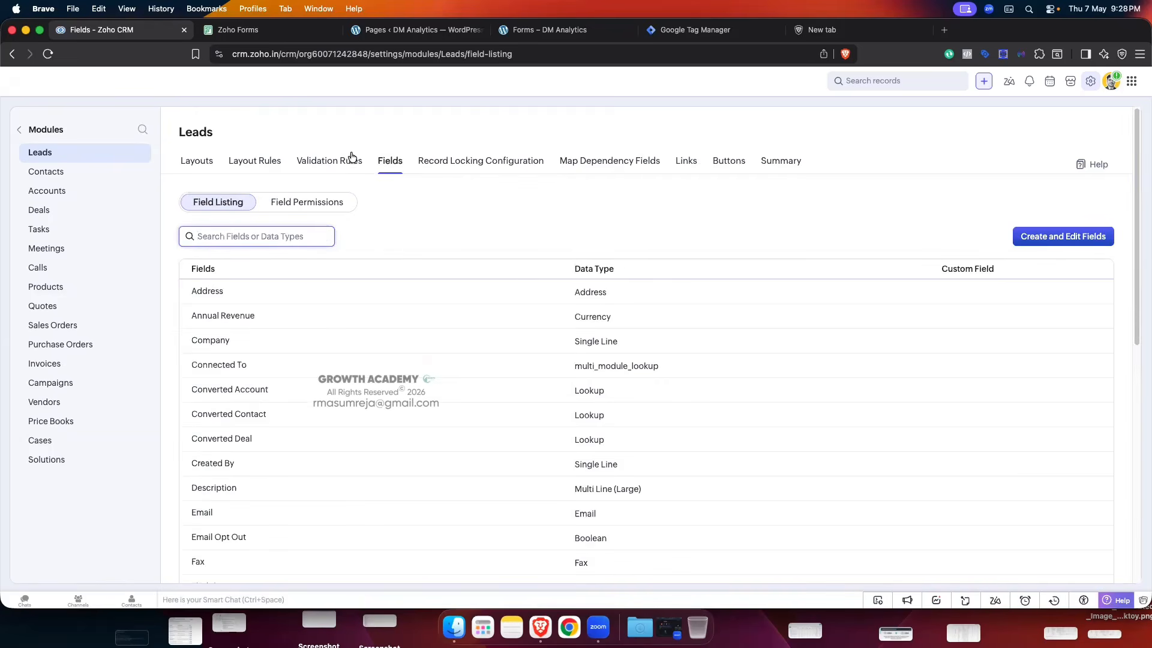
- Glance at Zoho Forms, then open the Standard Leads layout from the Layouts list
left_click(299, 29)
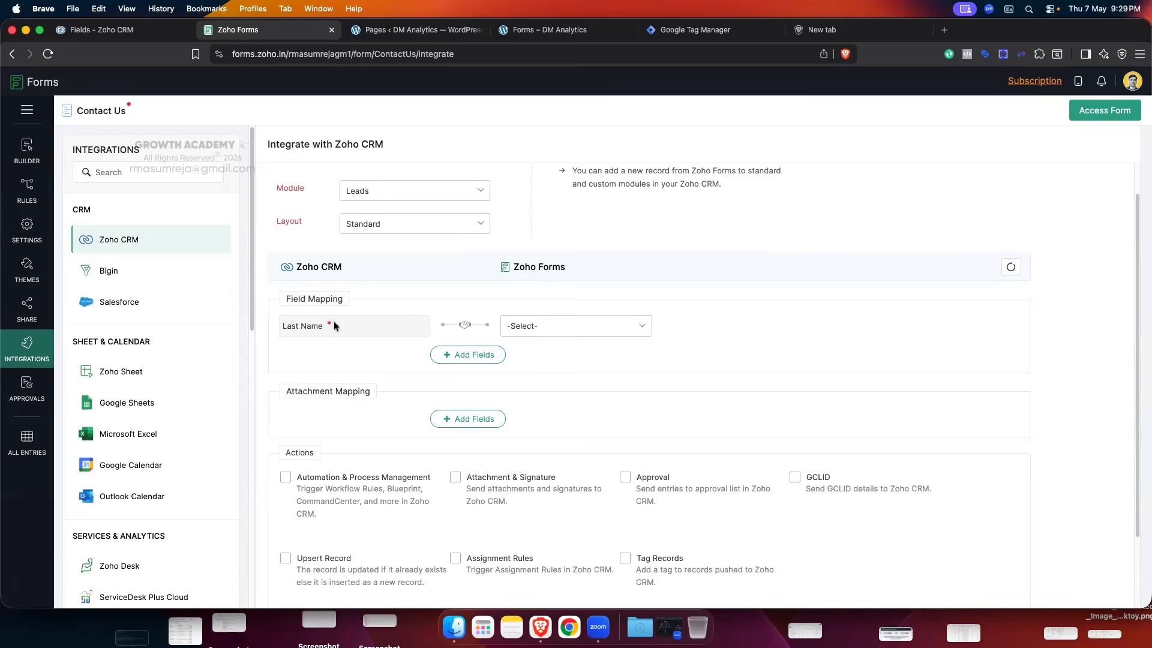
left_click(132, 33)
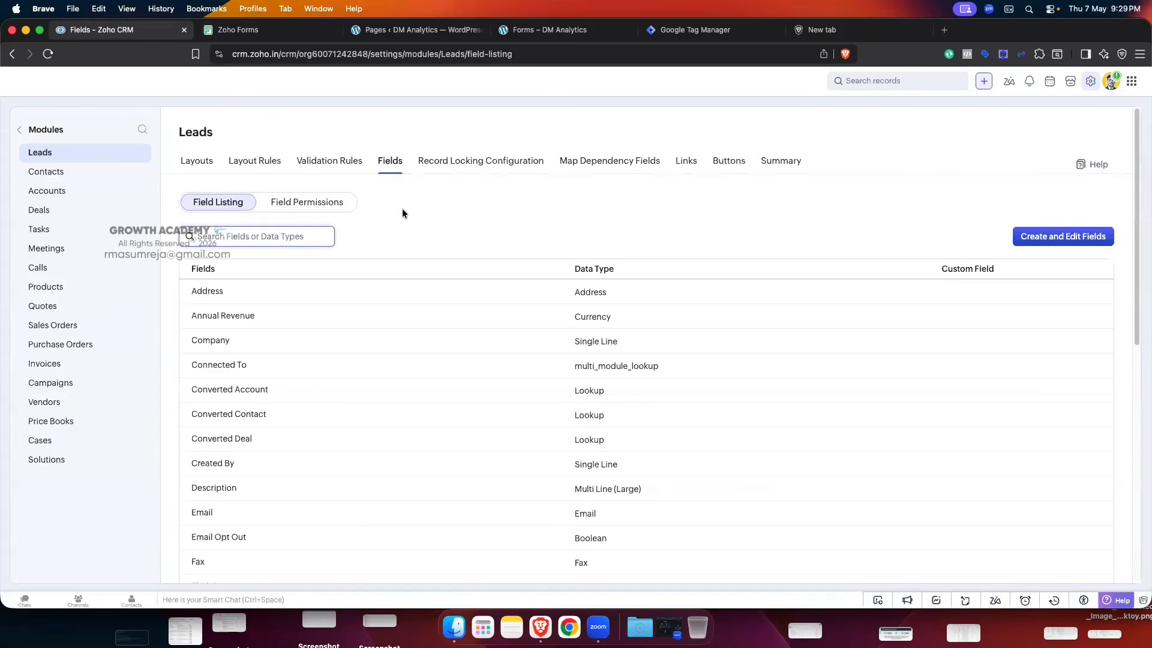
left_click(196, 160)
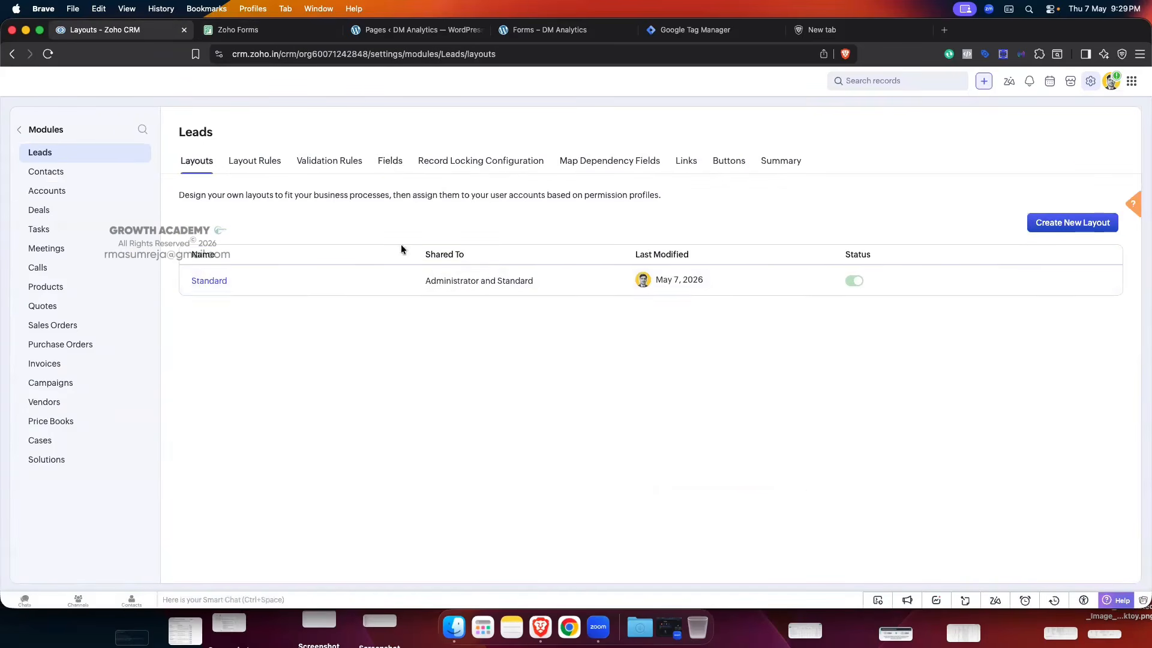
left_click(210, 281)
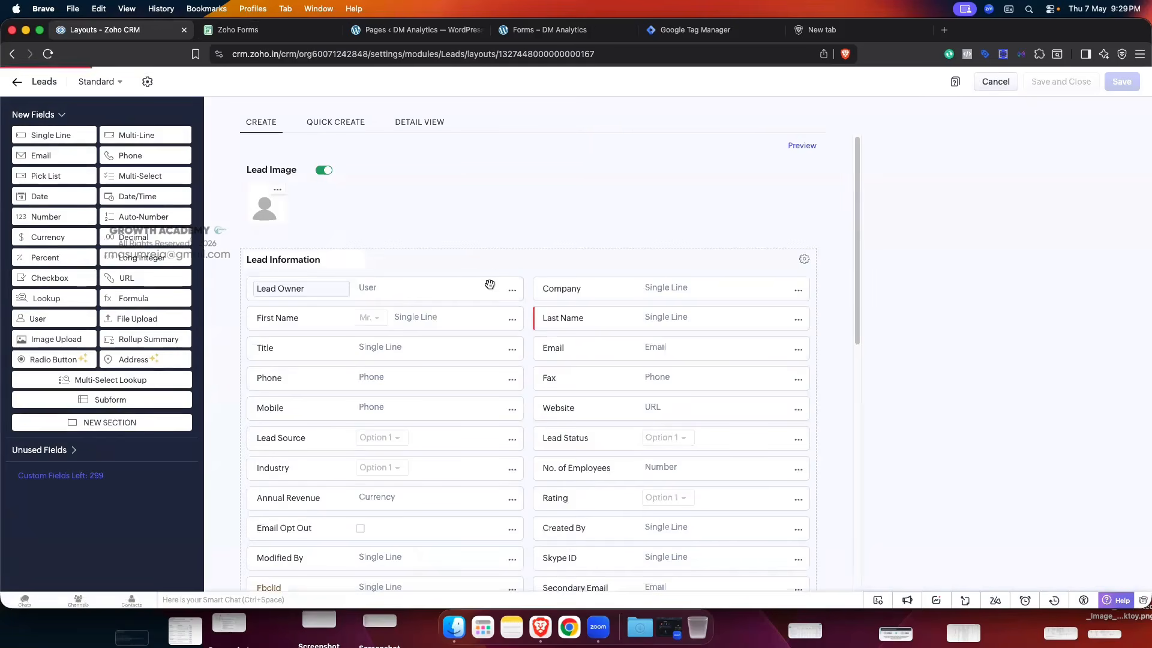
- Inspect the Company field's options in the layout and close them unchanged
scroll(540, 179, "down", 2)
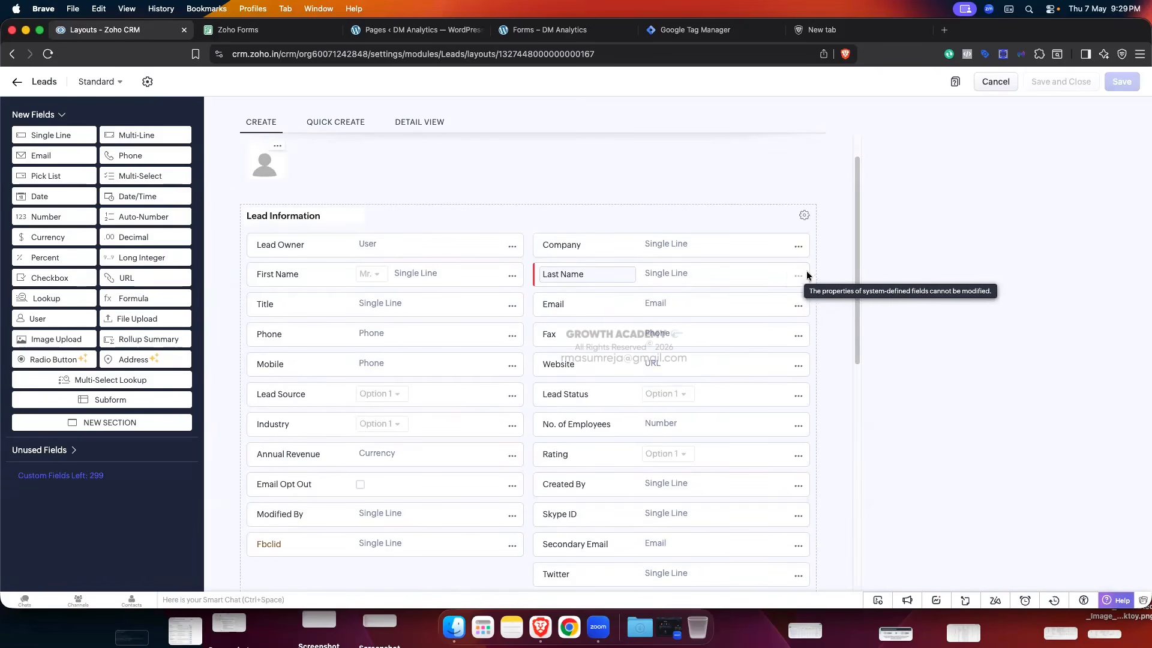
left_click(798, 247)
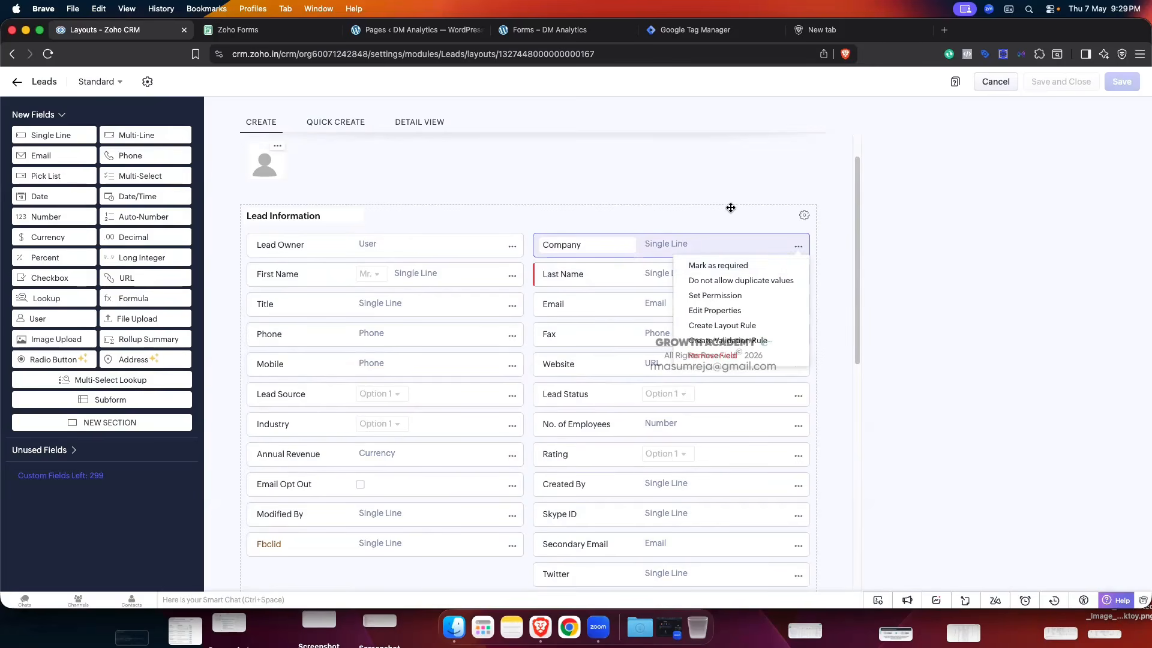
left_click(737, 186)
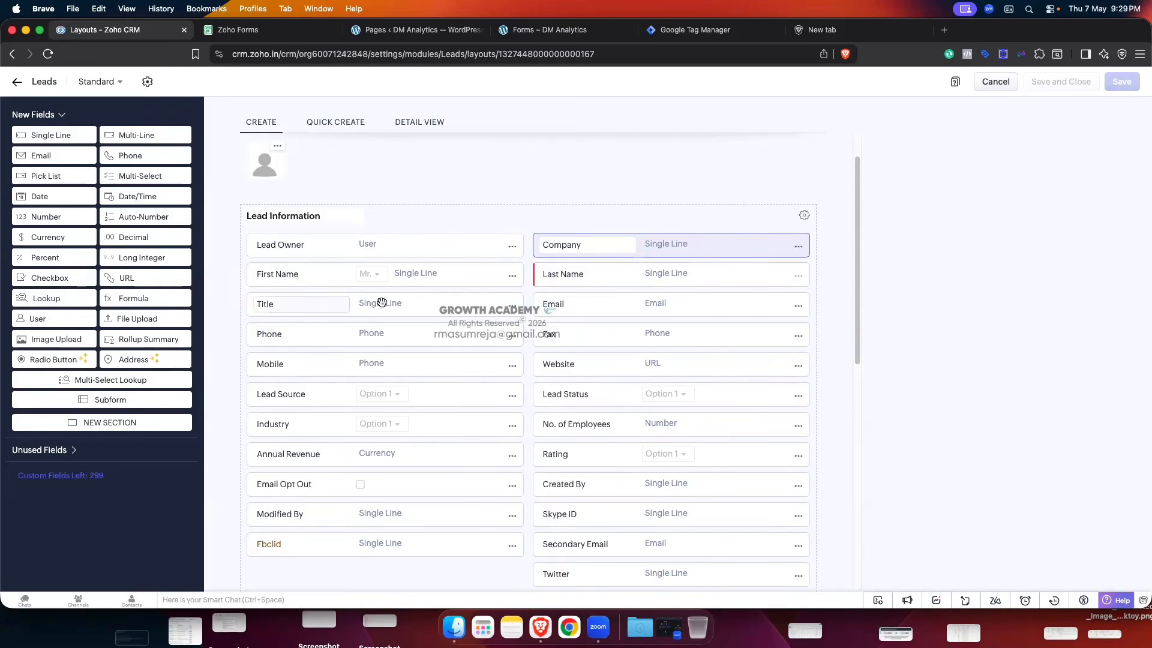
- Toggle Email's 'Mark as required' on and off, then leave the editor without saving
left_click(798, 306)
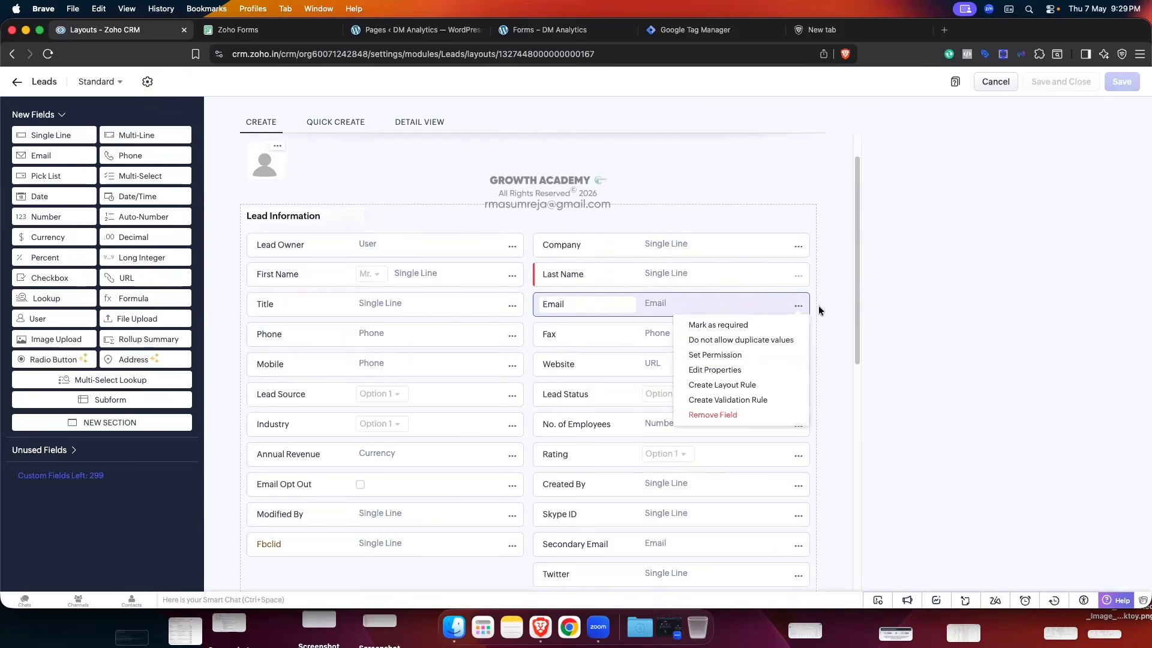
left_click(724, 325)
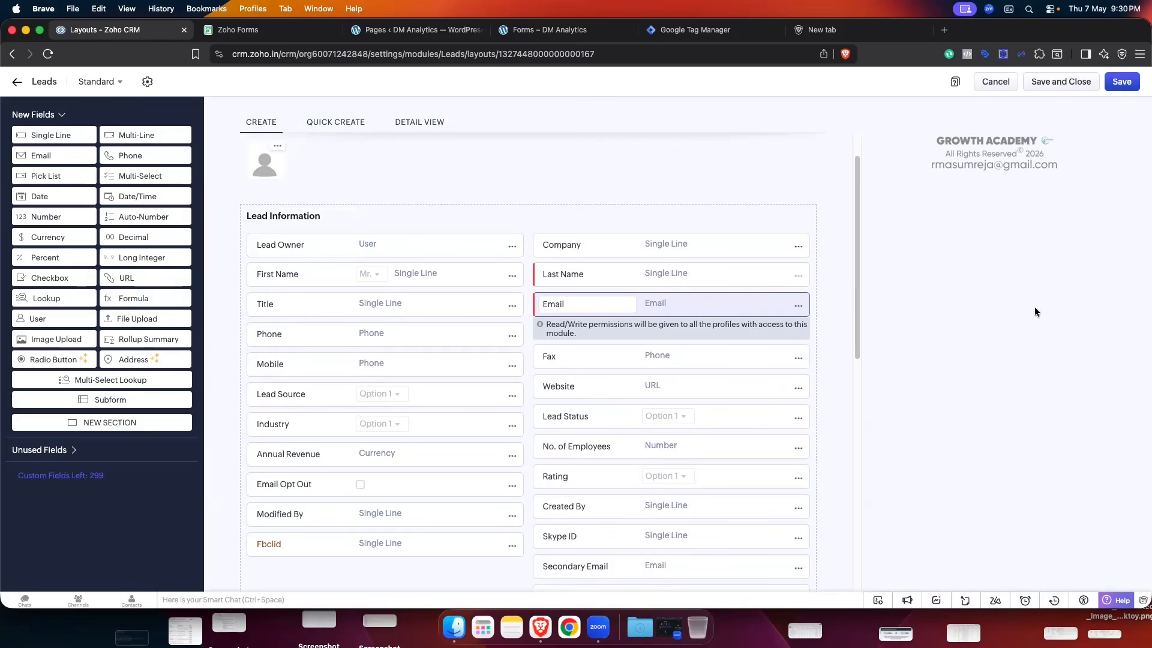
left_click(798, 307)
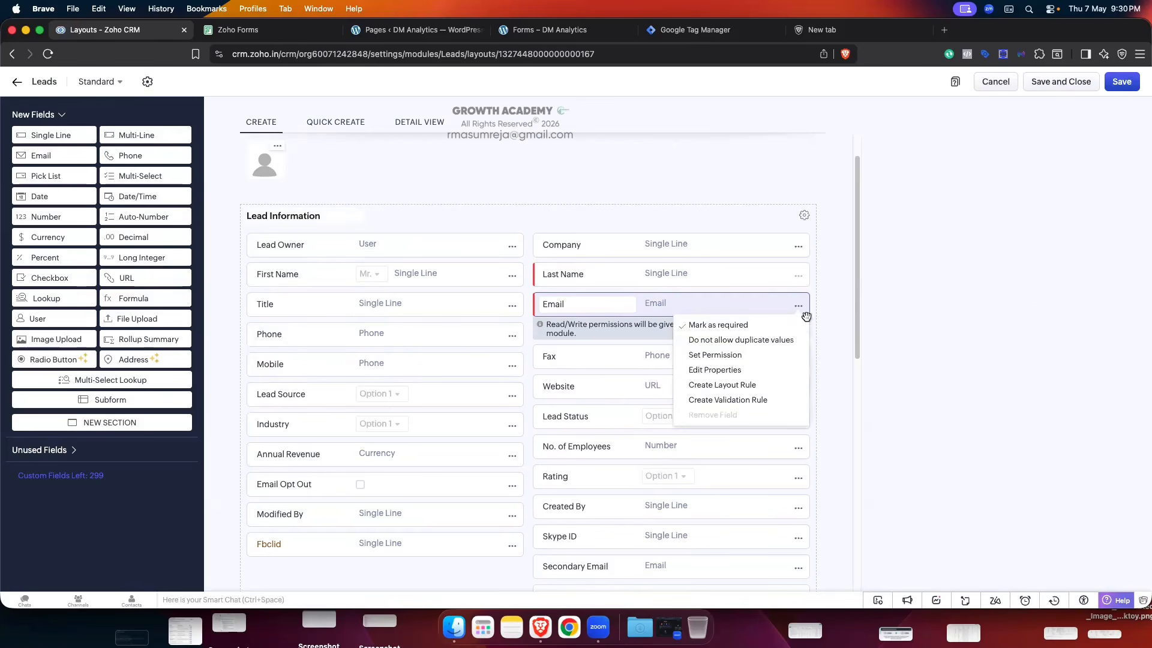
left_click(761, 325)
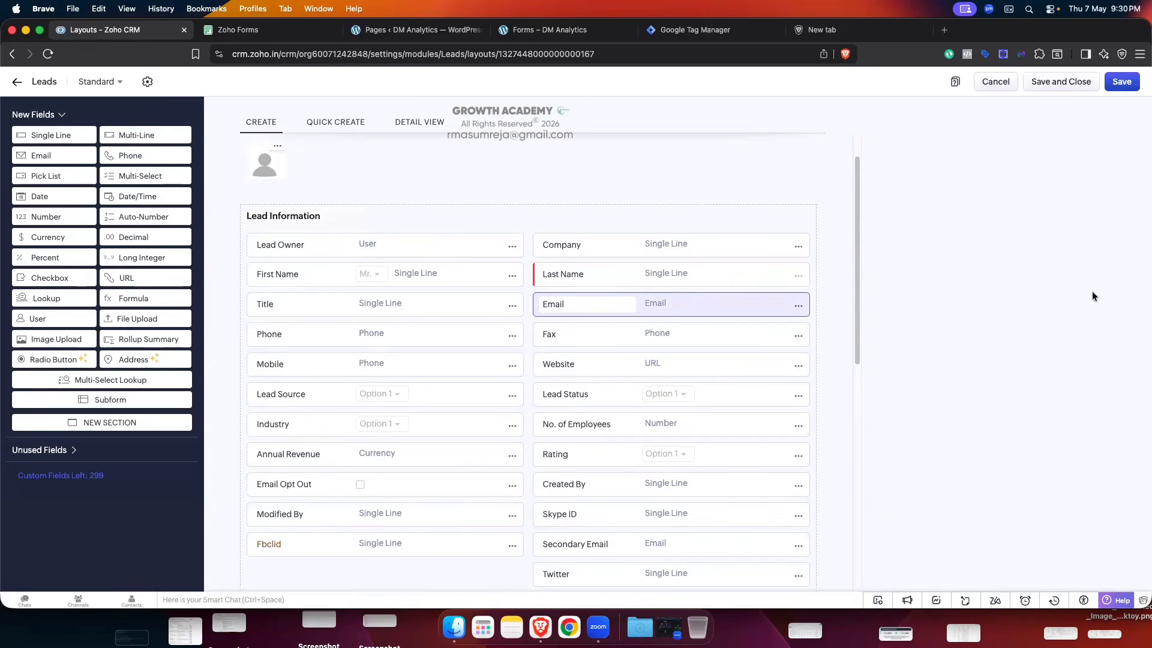
left_click(16, 85)
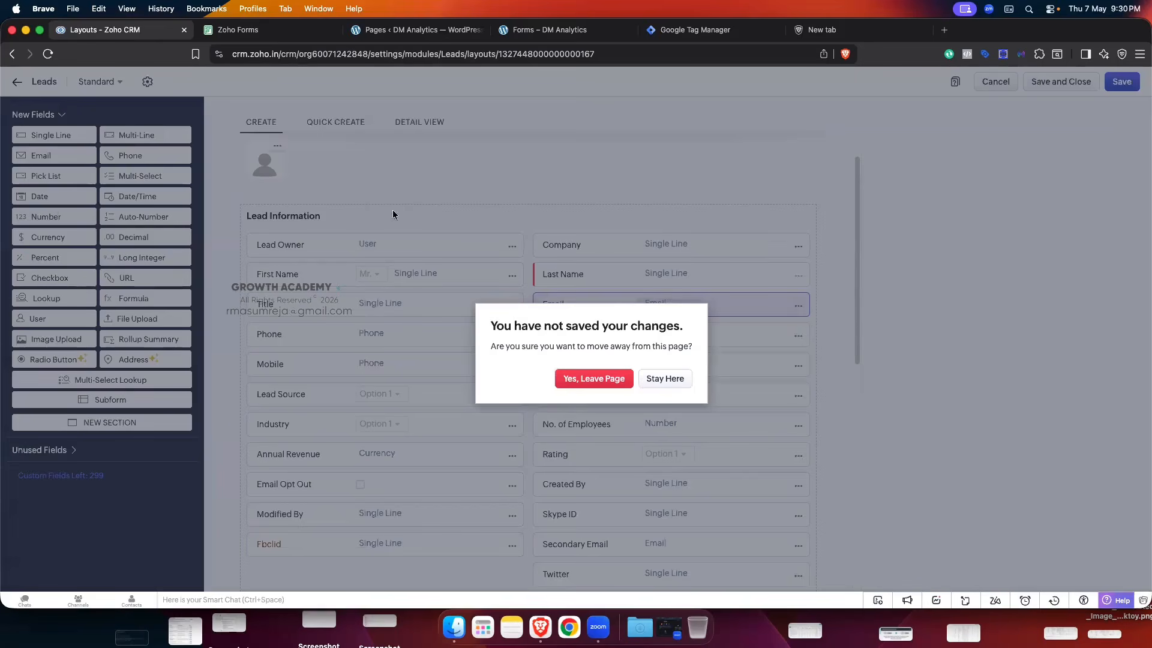
left_click(627, 382)
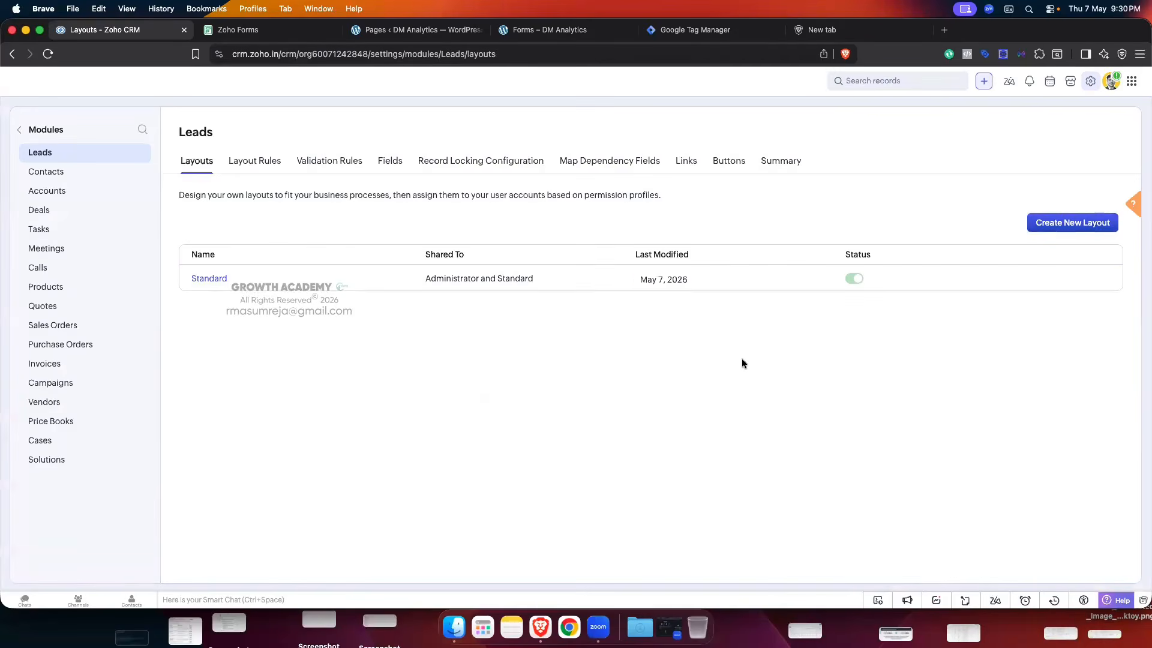
- In Zoho CRM, open the Leads Fields list and search 'la' to find Last Name
left_click(252, 30)
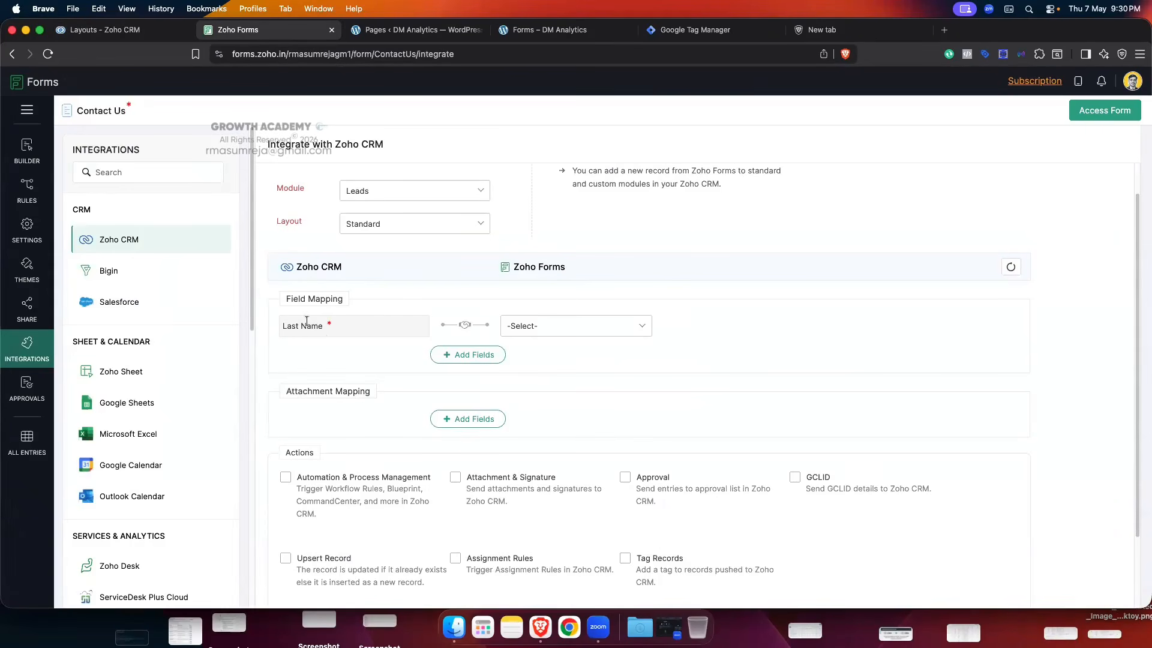
left_click(162, 30)
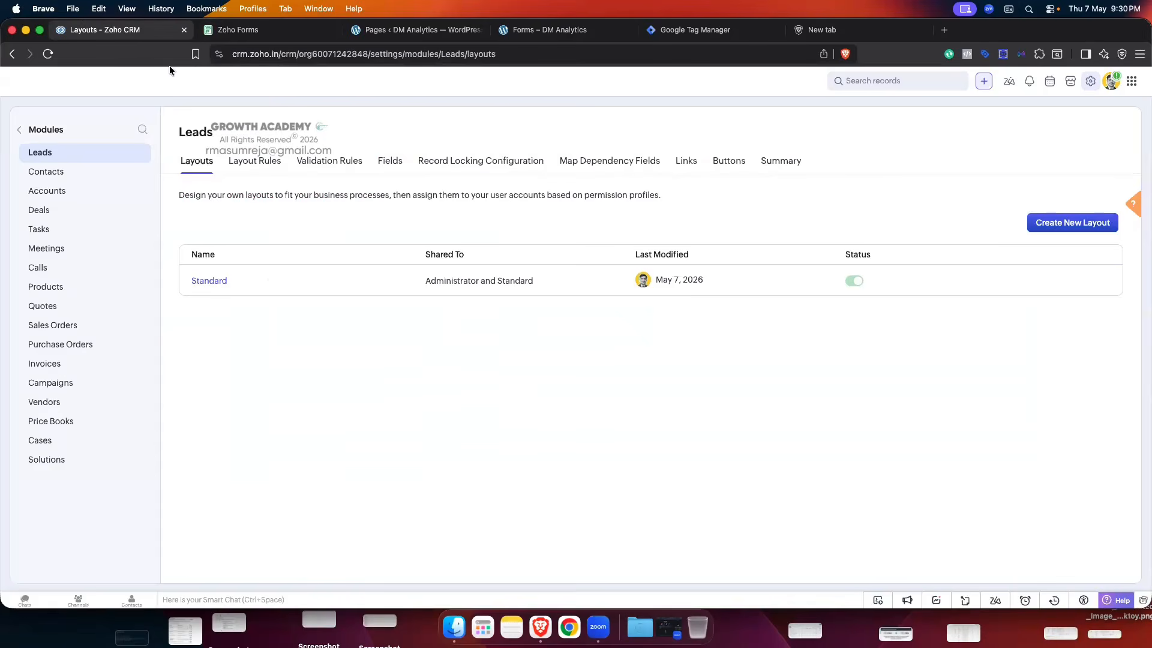
left_click(390, 160)
left_click(240, 234)
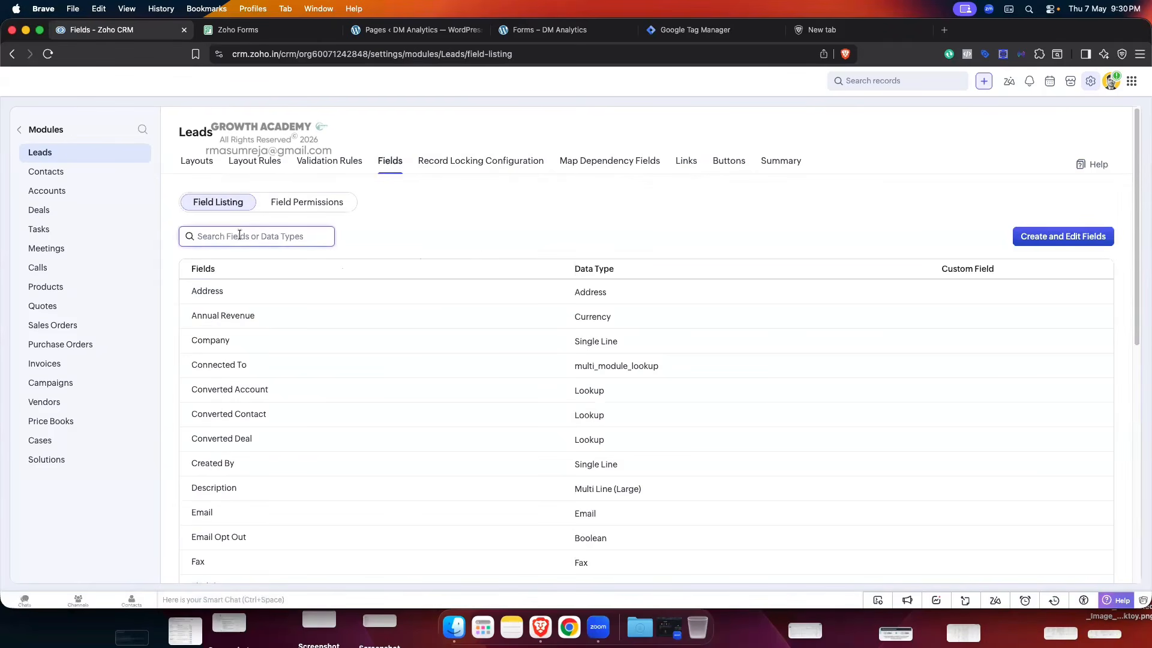
type("last")
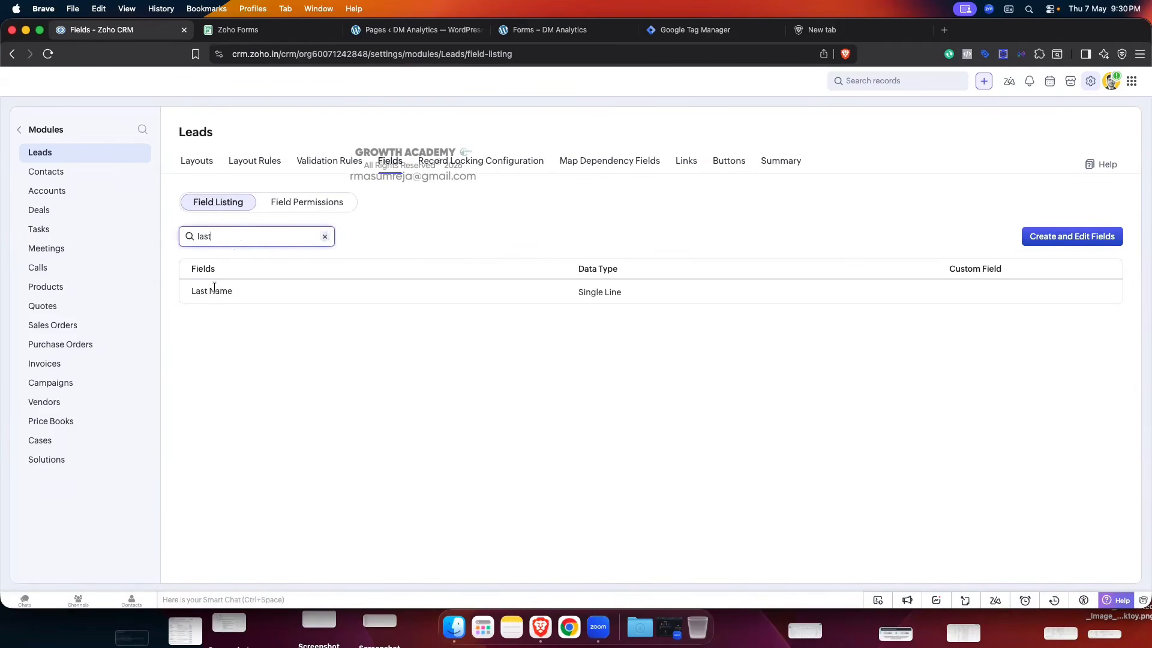
- Review the live contact form on the website, then return to the Zoho Forms integration
left_click(253, 33)
left_click(555, 33)
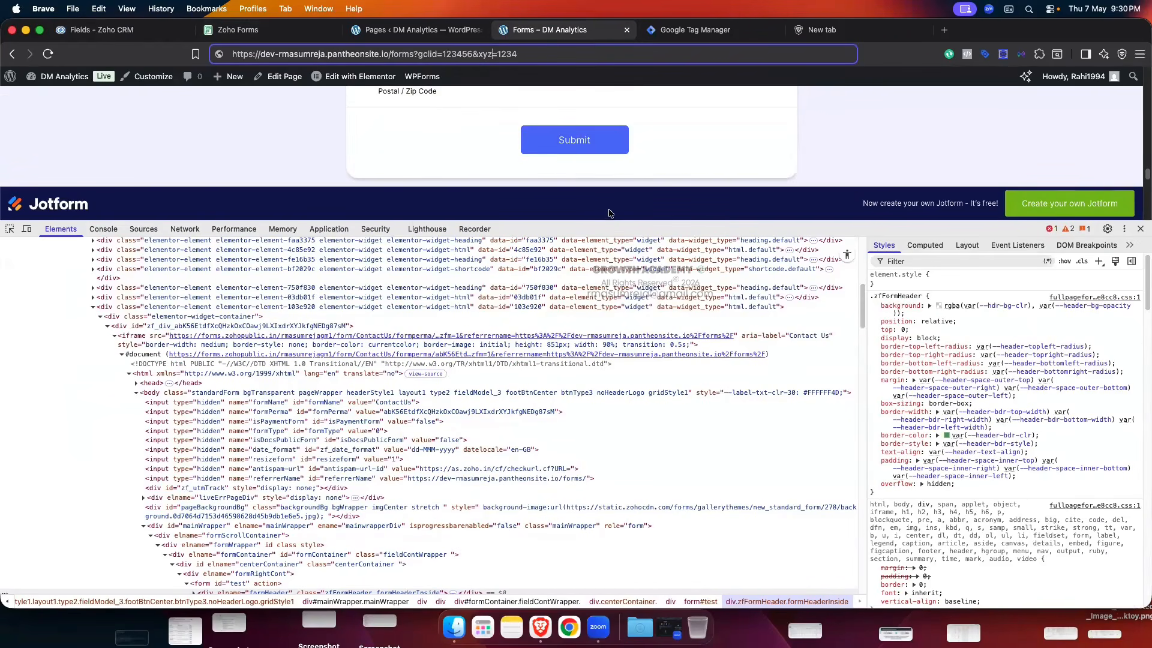
left_click_drag(610, 220, 639, 462)
scroll(605, 246, "down", 5)
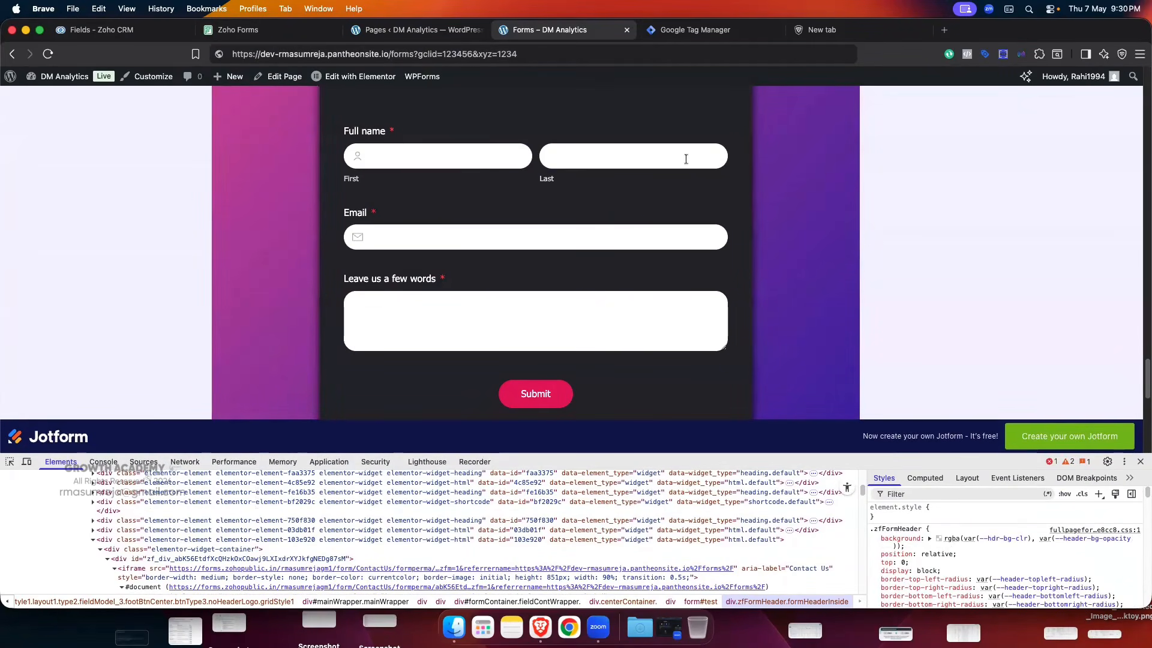
left_click(120, 30)
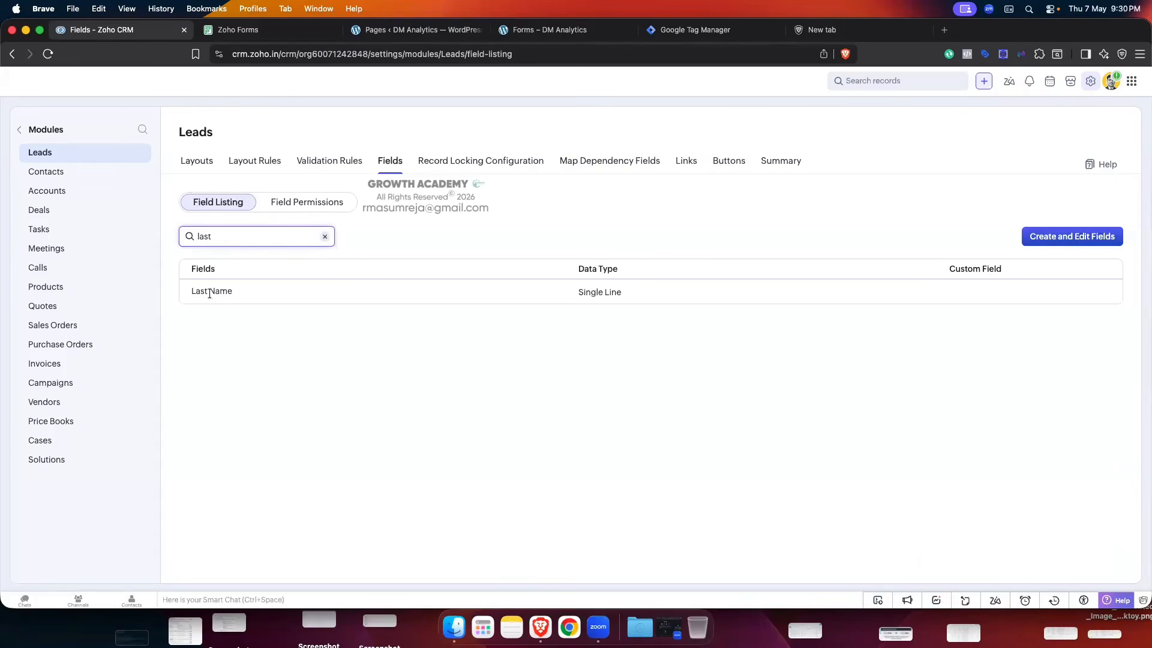
left_click(262, 31)
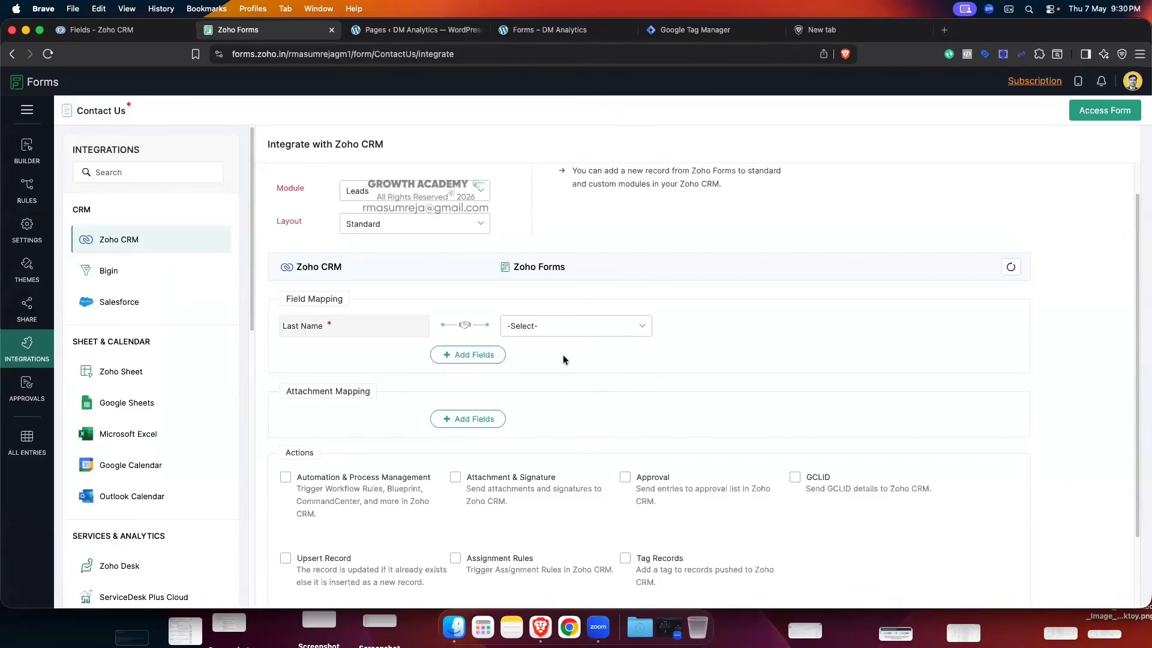
- Map CRM Last Name to the form's 'Full name - Last' field
left_click(620, 330)
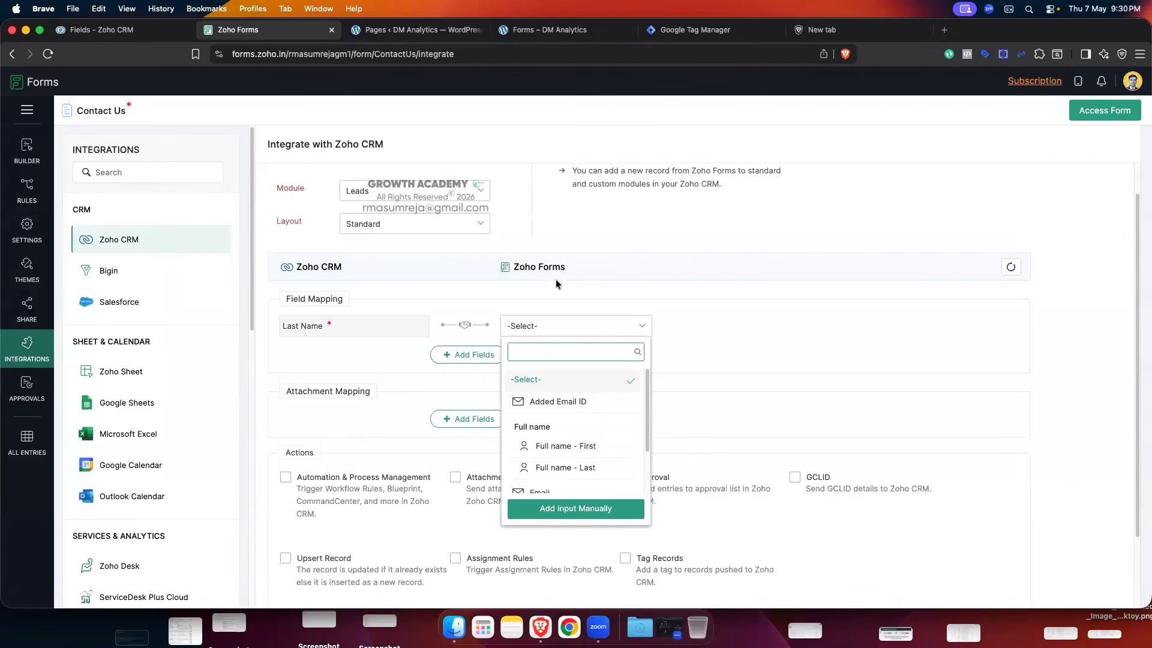
left_click(578, 468)
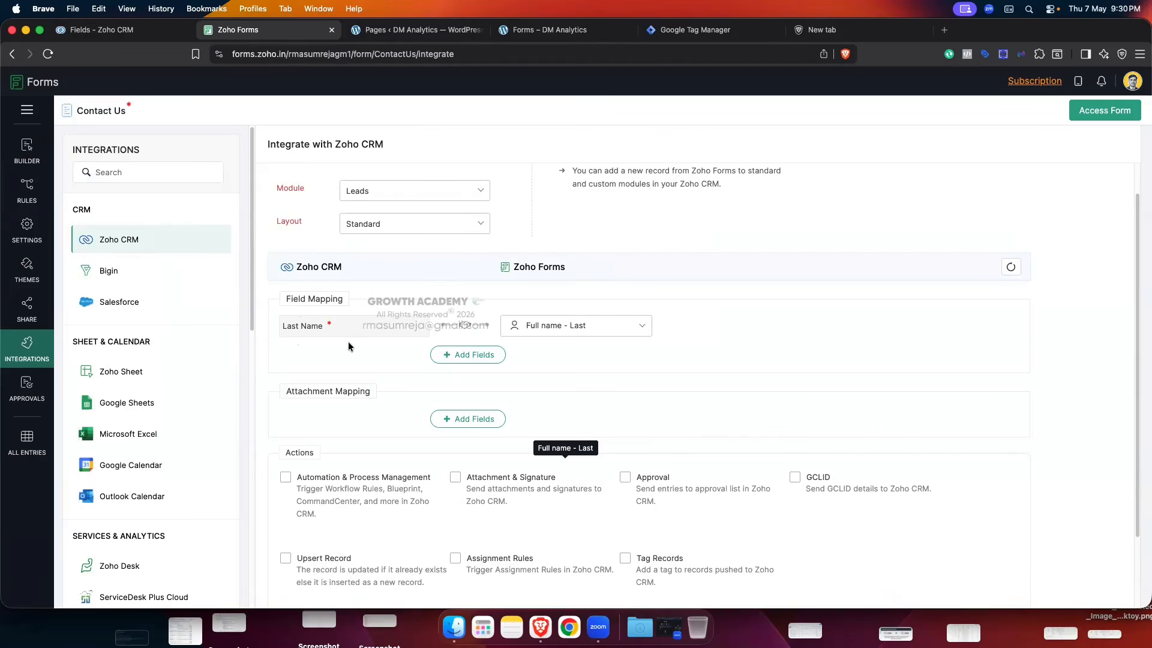
left_click(538, 36)
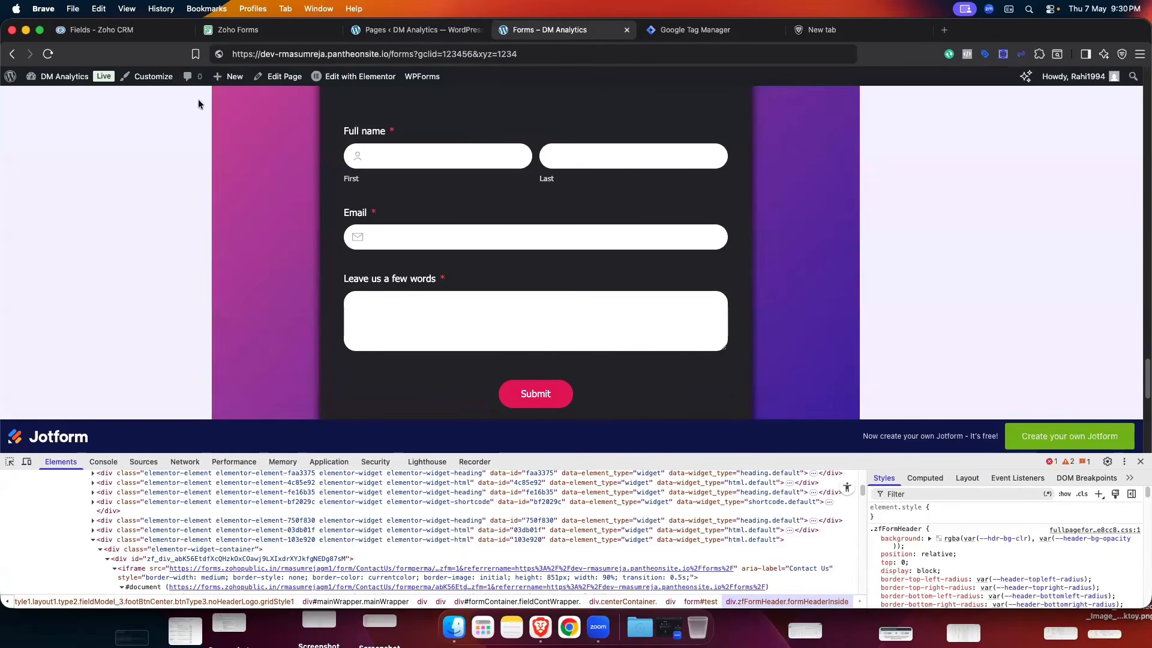
left_click(238, 30)
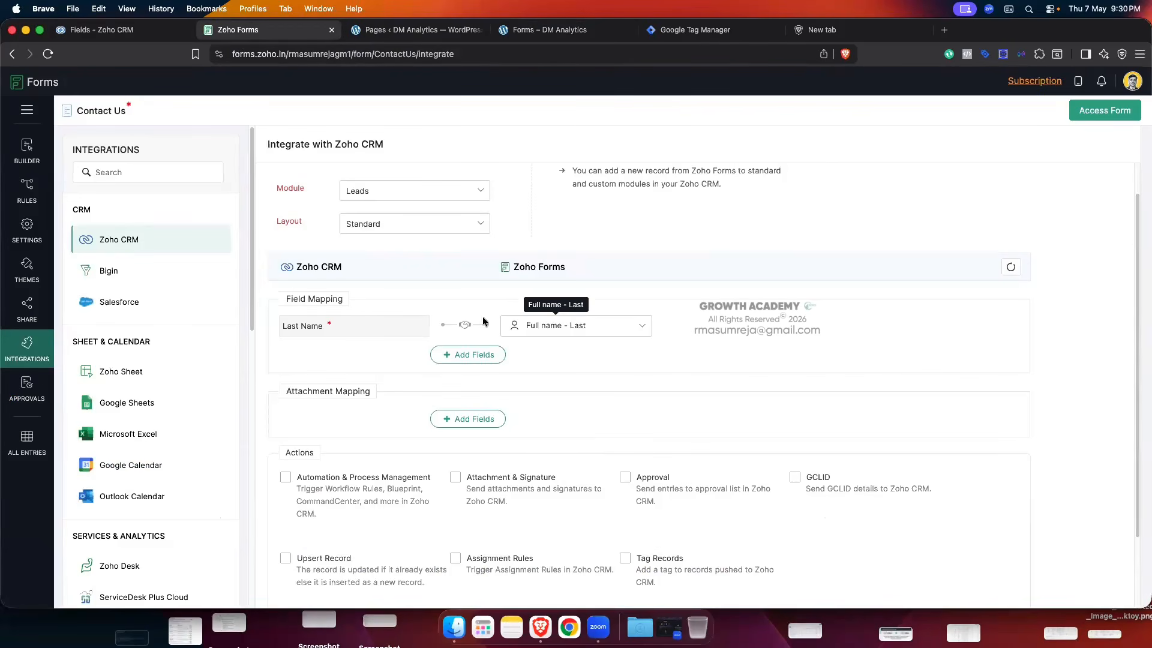
left_click(134, 37)
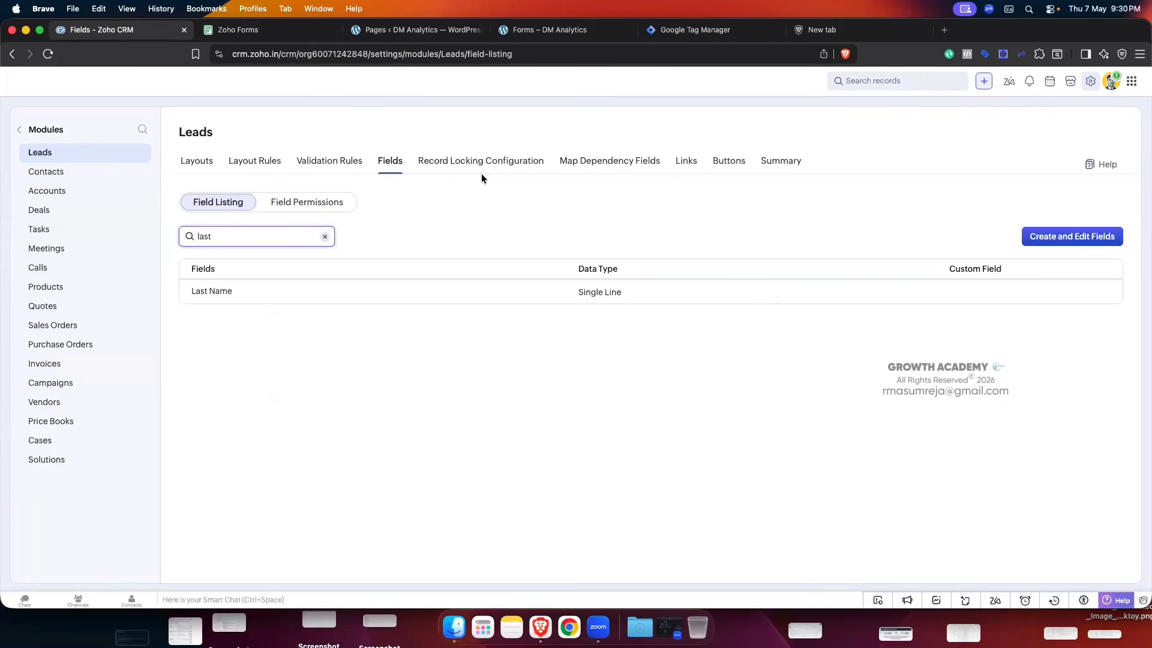
left_click(522, 31)
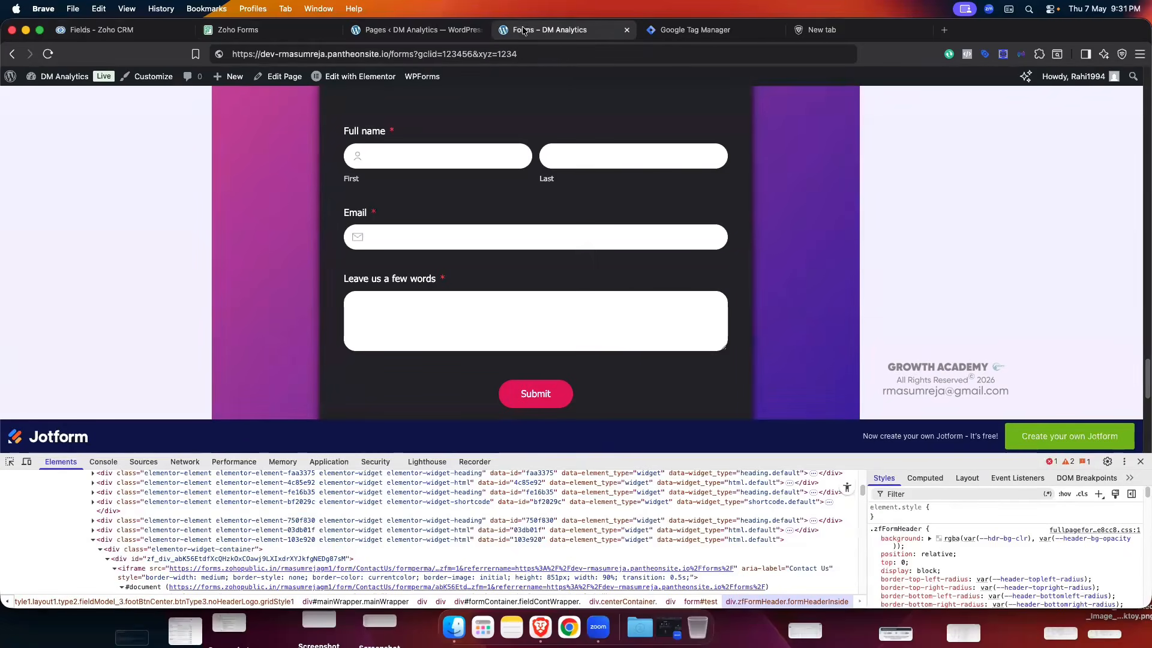
left_click(264, 30)
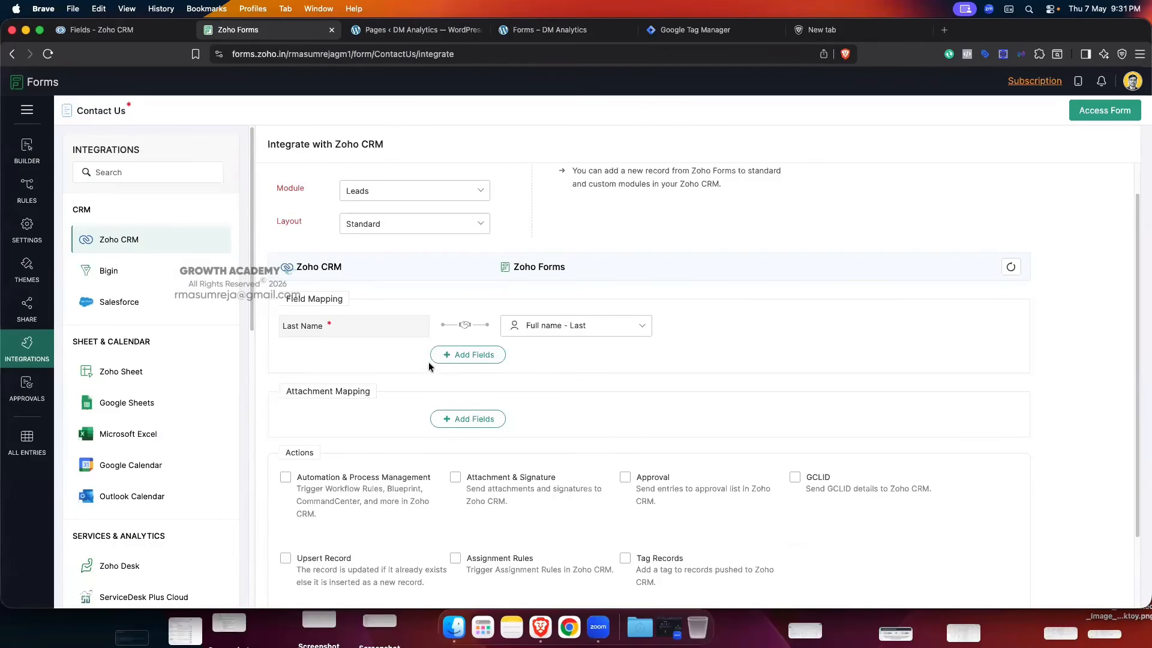
- Add a mapping row linking CRM First Name to 'Full name - First'
left_click(466, 359)
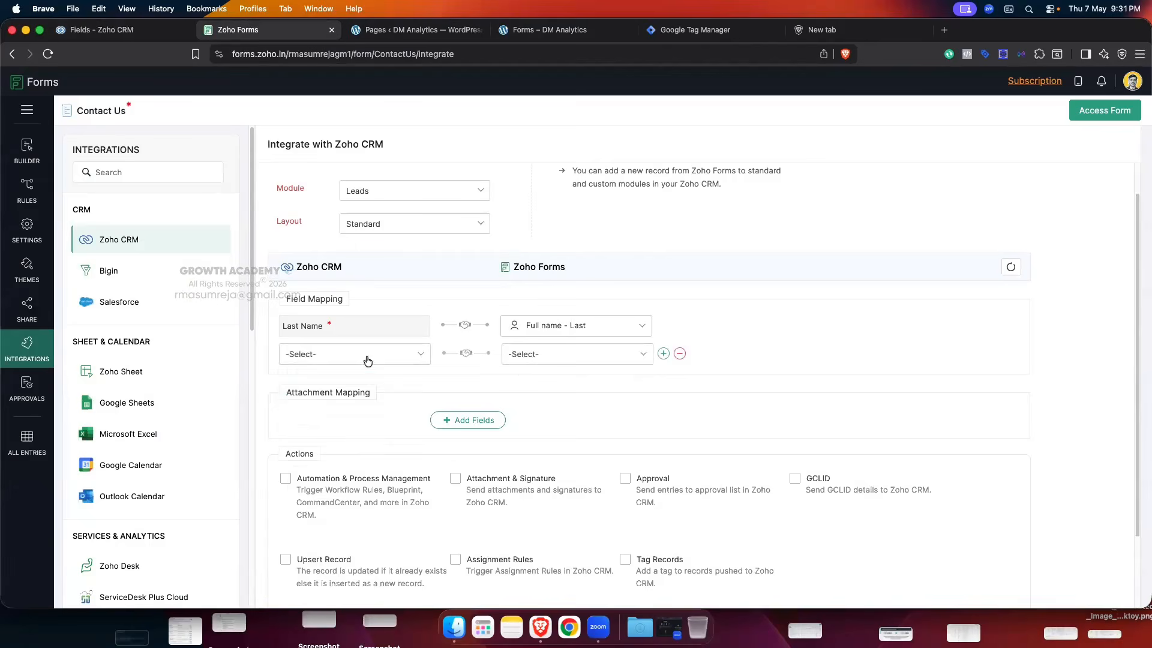
left_click(366, 359)
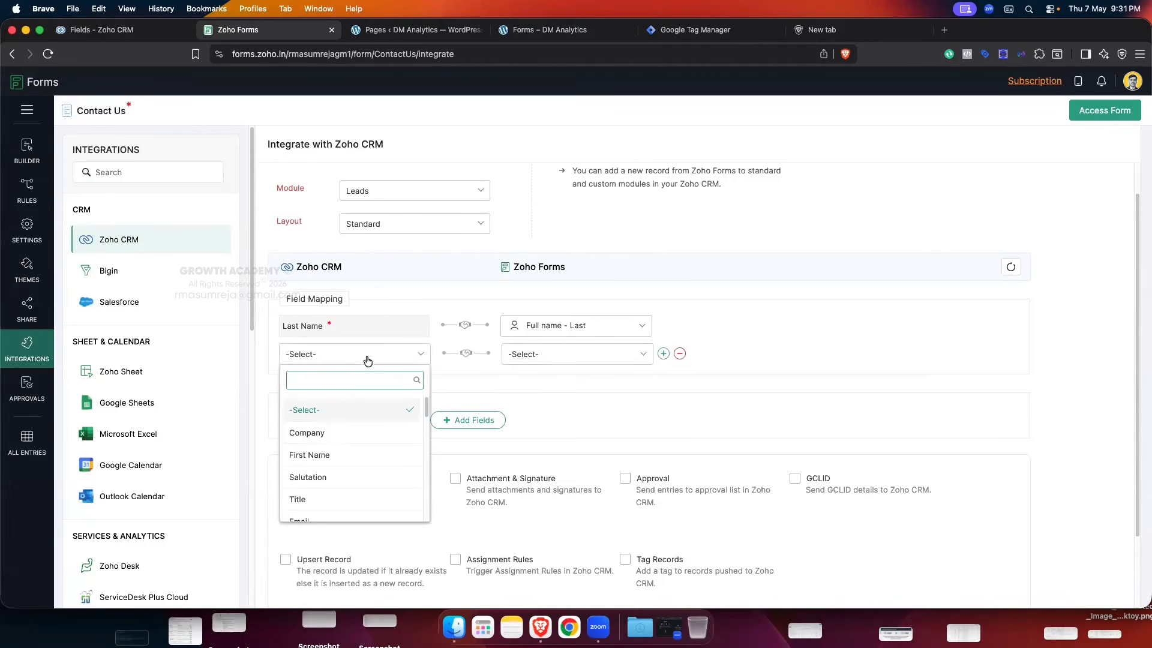
left_click(354, 455)
left_click(528, 30)
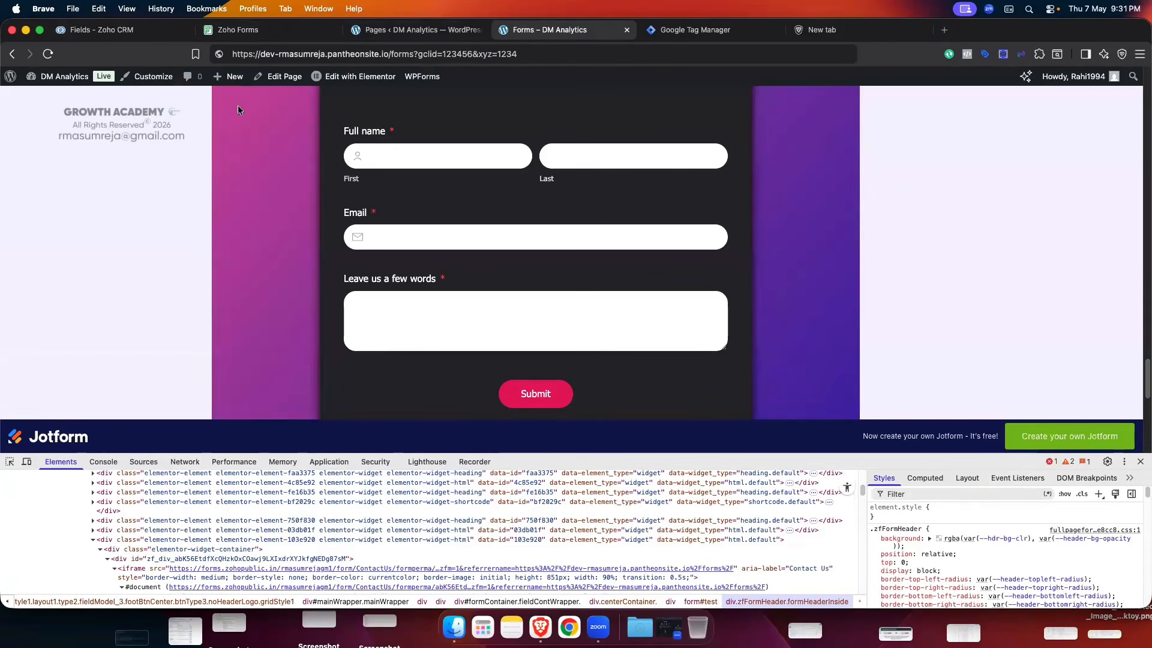
left_click(107, 30)
left_click(282, 32)
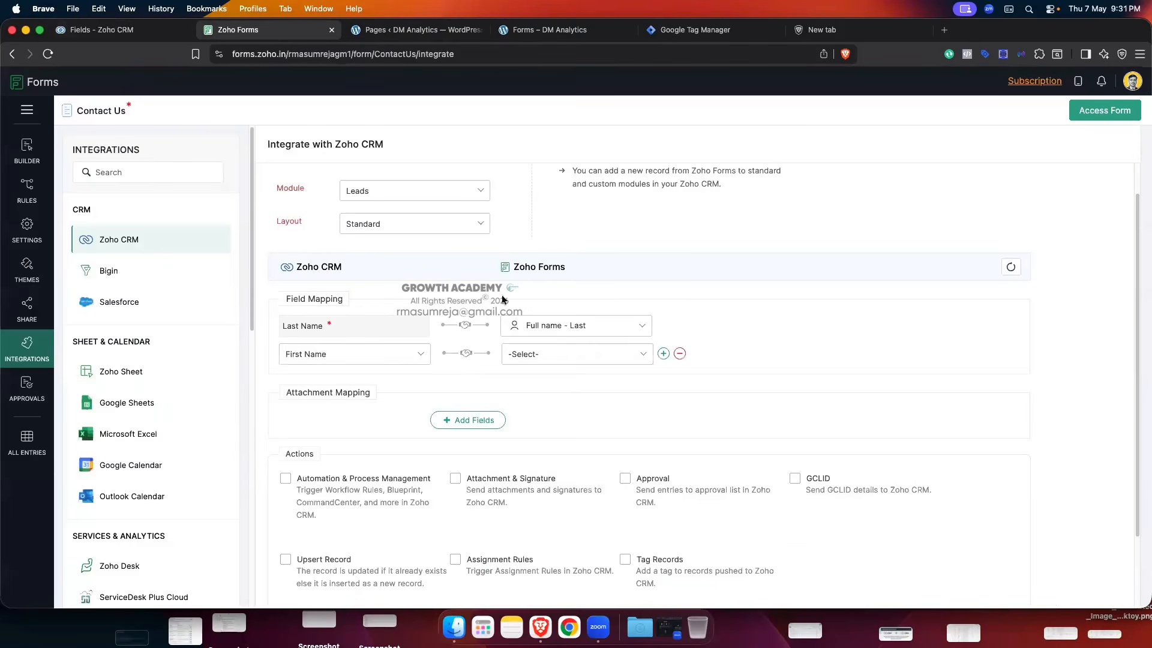
left_click(565, 355)
scroll(580, 469, "down", 1)
scroll(582, 456, "down", 2)
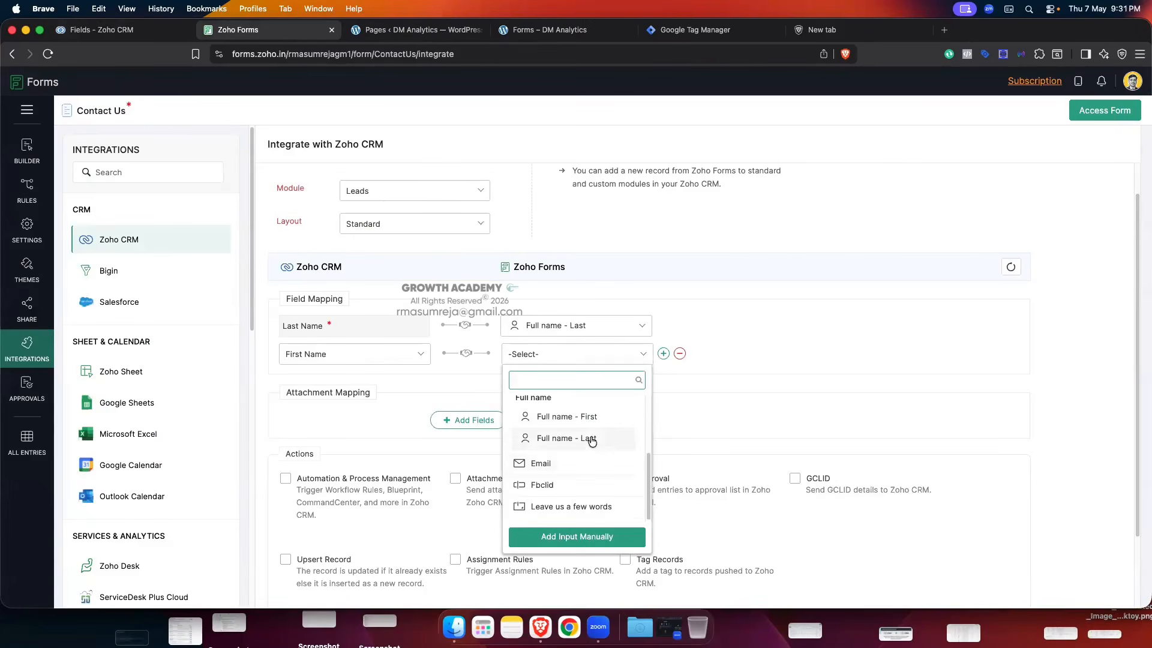
left_click(594, 416)
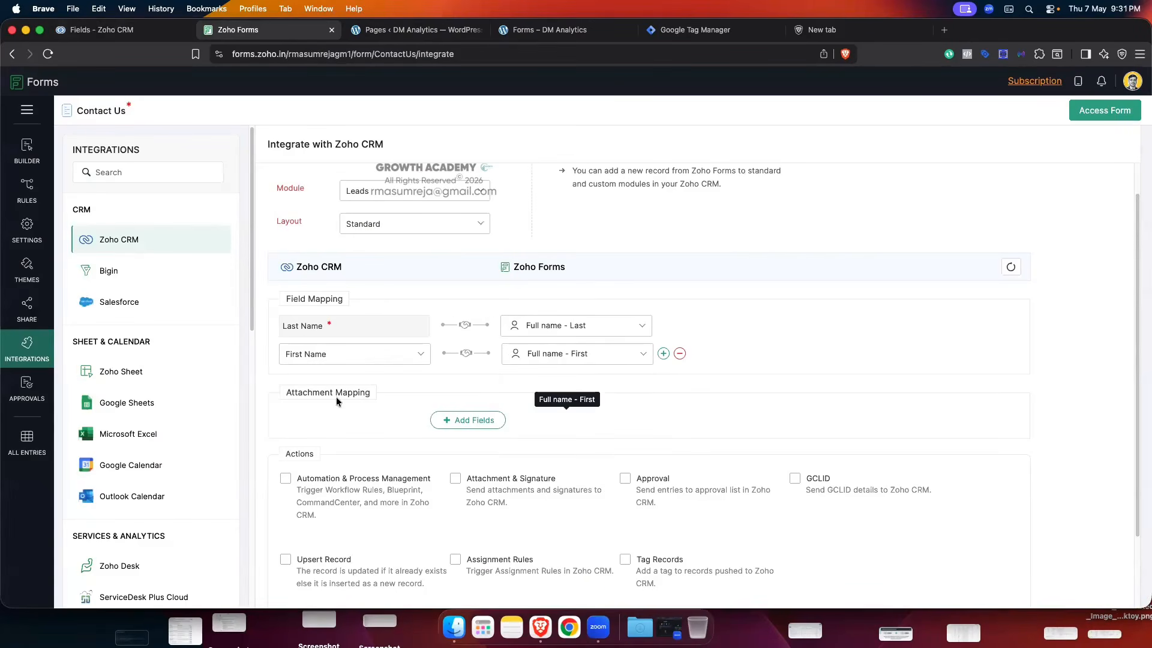
- Add a third mapping row linking CRM Email to the form's Email field
left_click(663, 355)
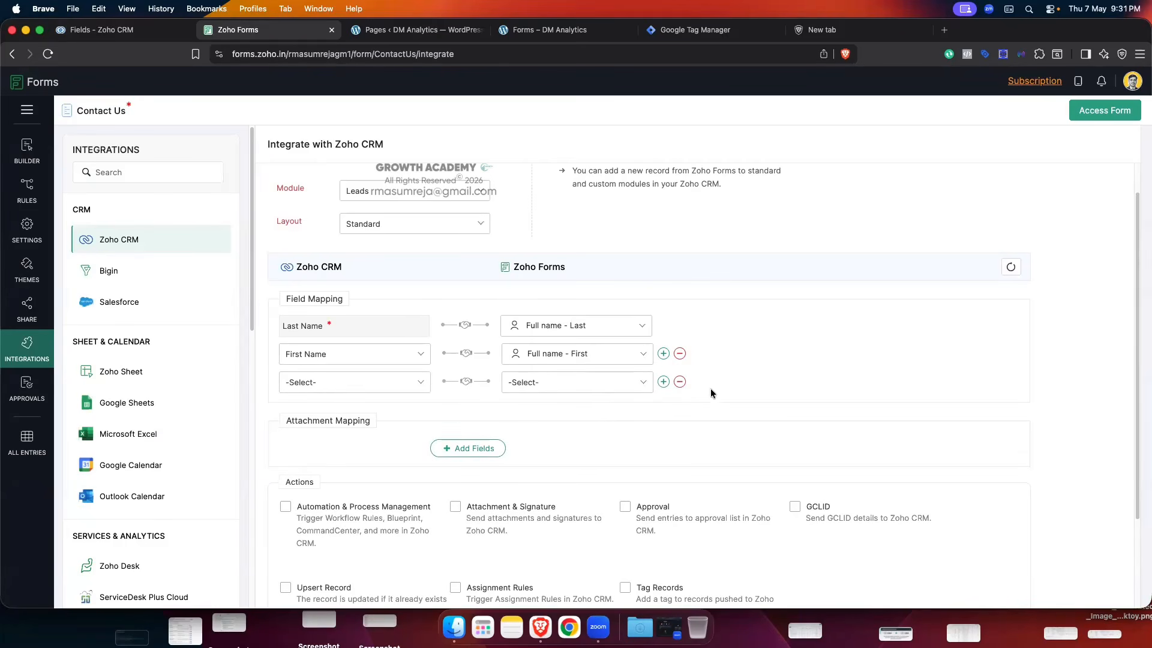
left_click(546, 29)
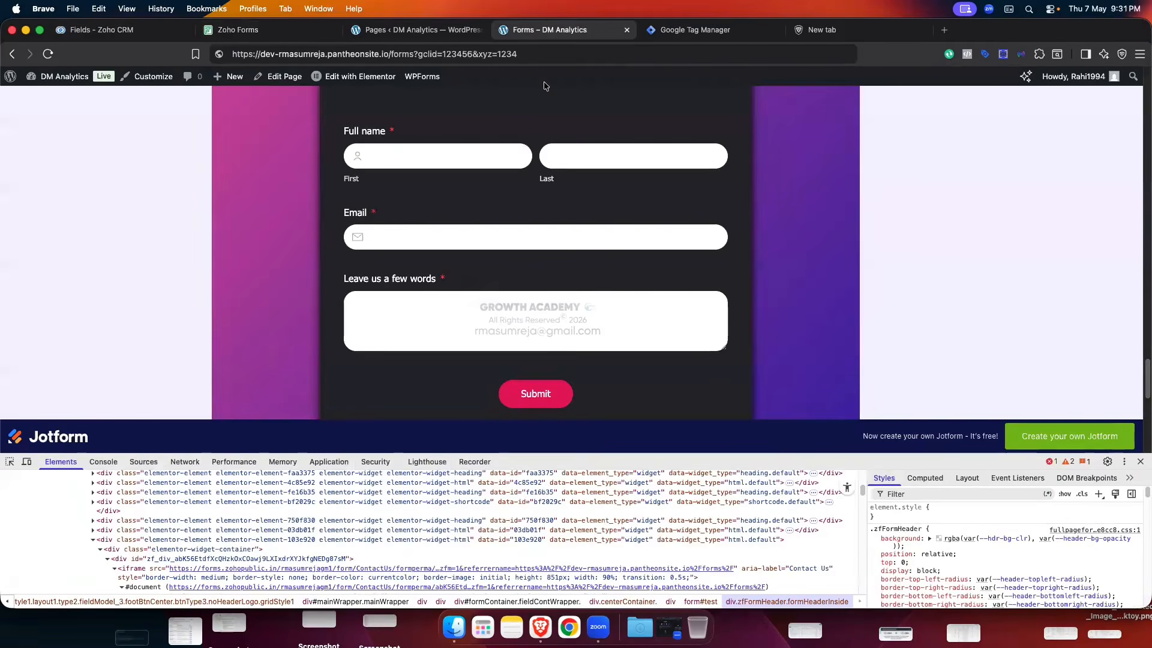
left_click(102, 30)
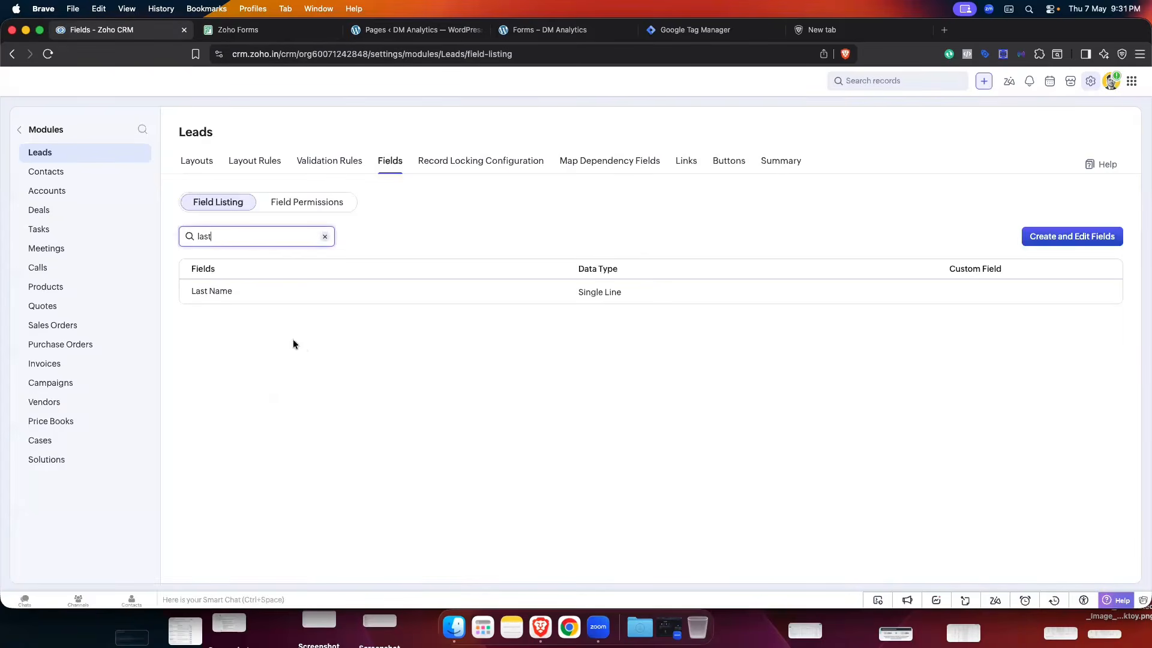
left_click(240, 29)
left_click(363, 387)
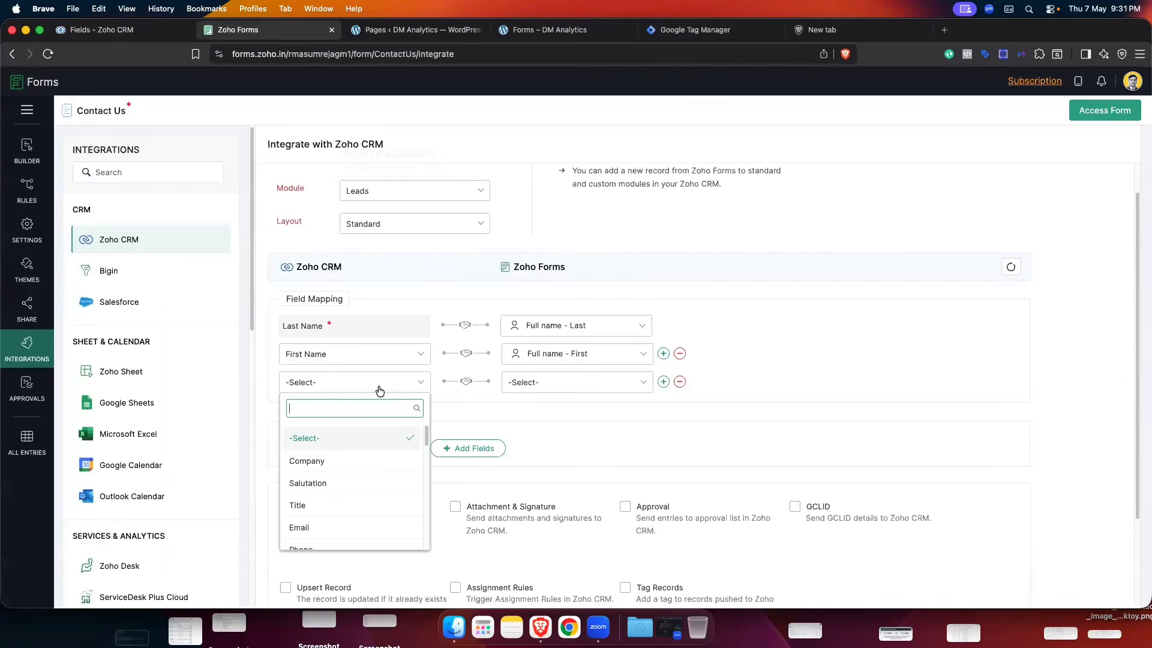
type("ema")
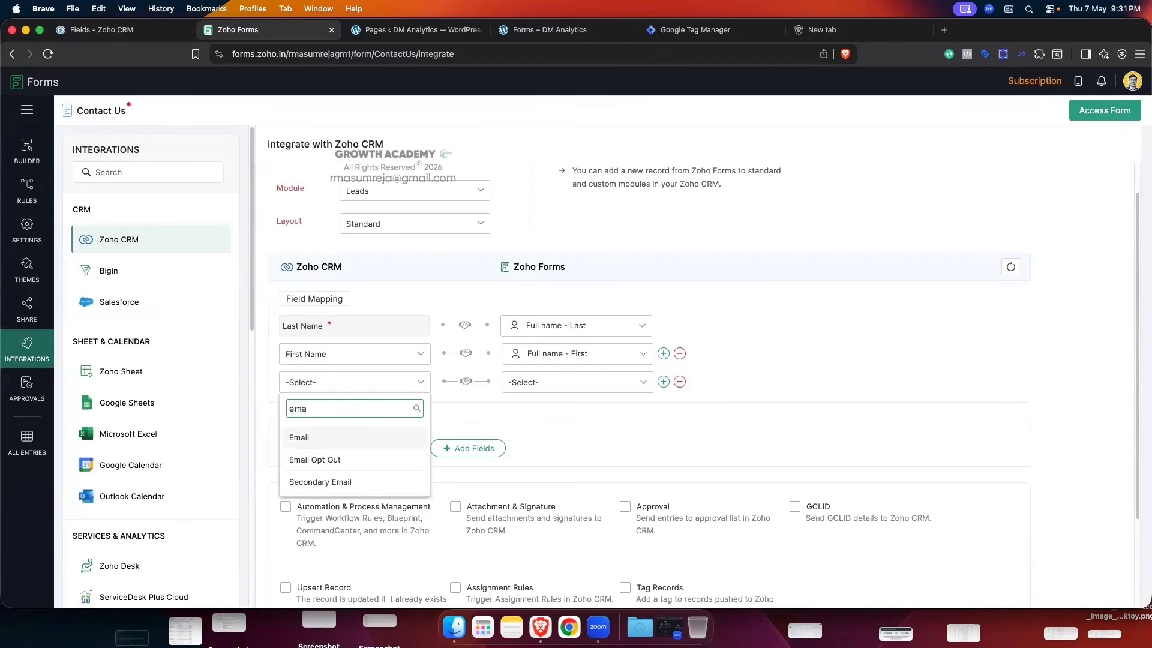
type("il")
left_click(316, 437)
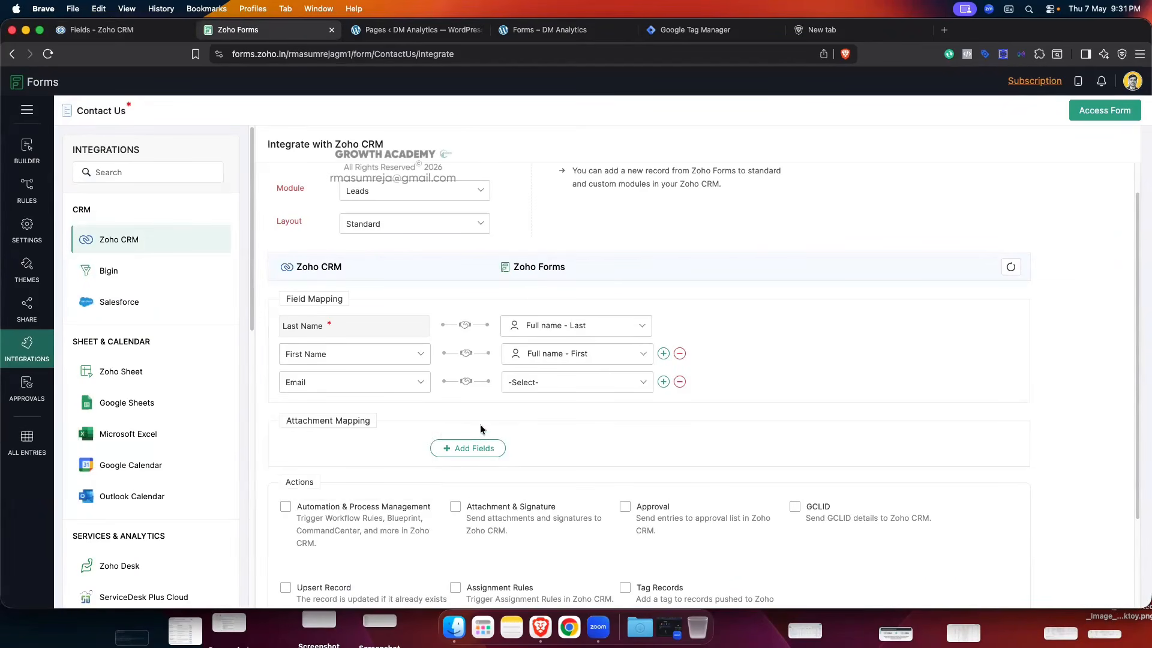
left_click(570, 382)
left_click(559, 481)
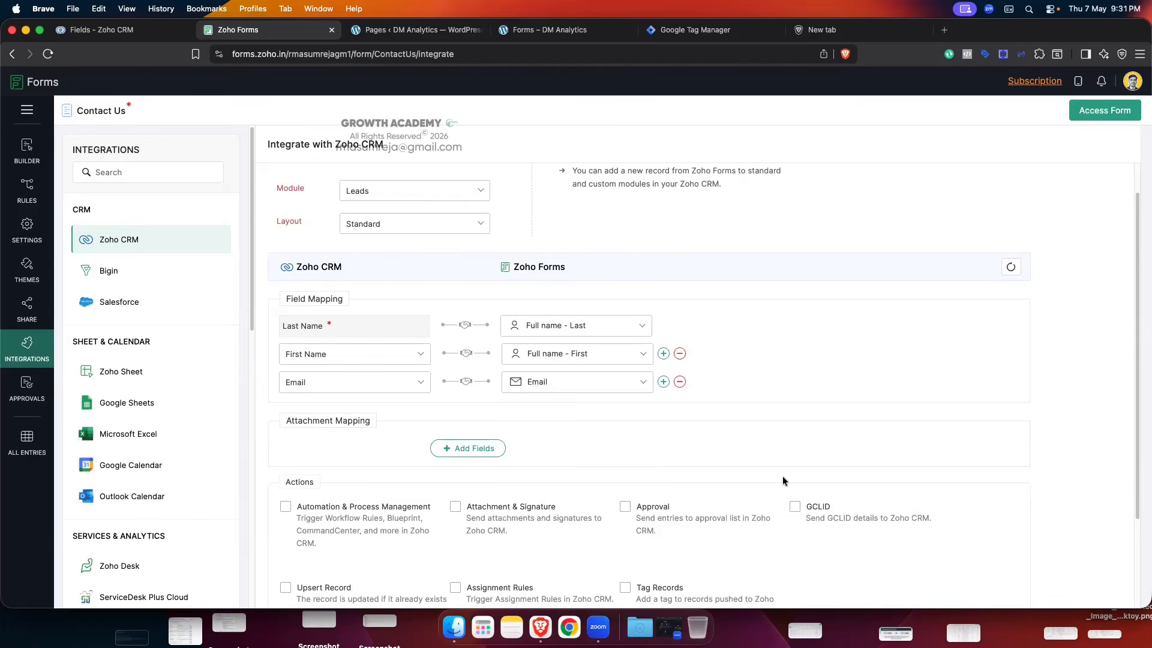
left_click(664, 382)
left_click(382, 414)
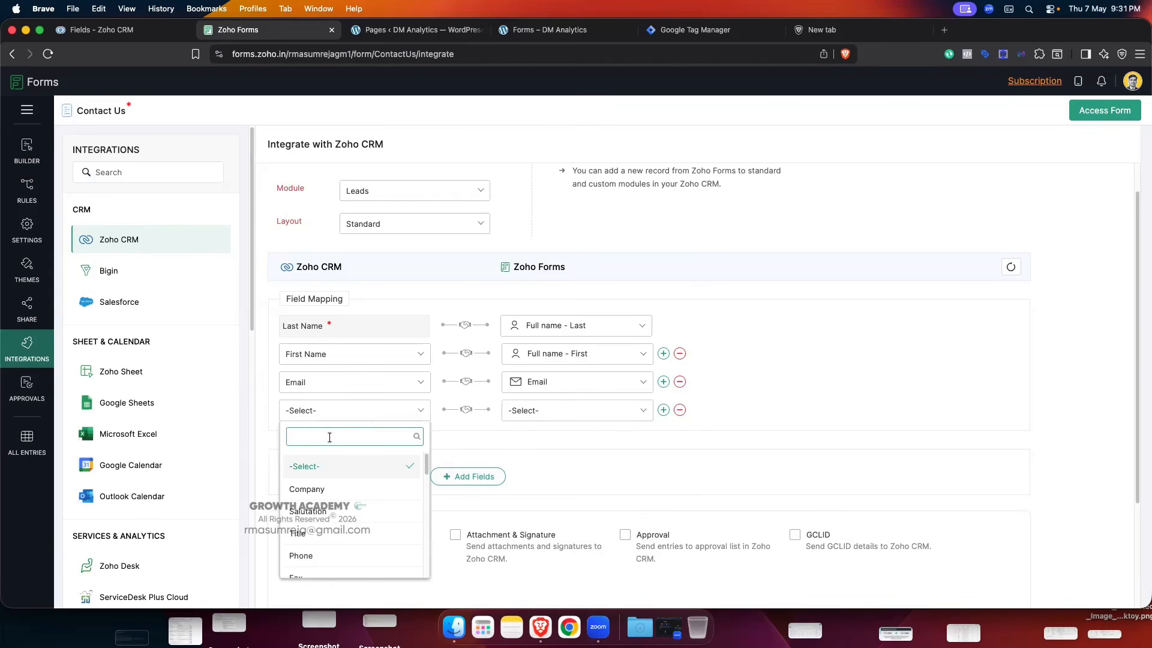
- Search 'fbclid' in the fourth row's CRM field list, dismiss it unchosen, then open the CRM Fields tab
type("fbclid")
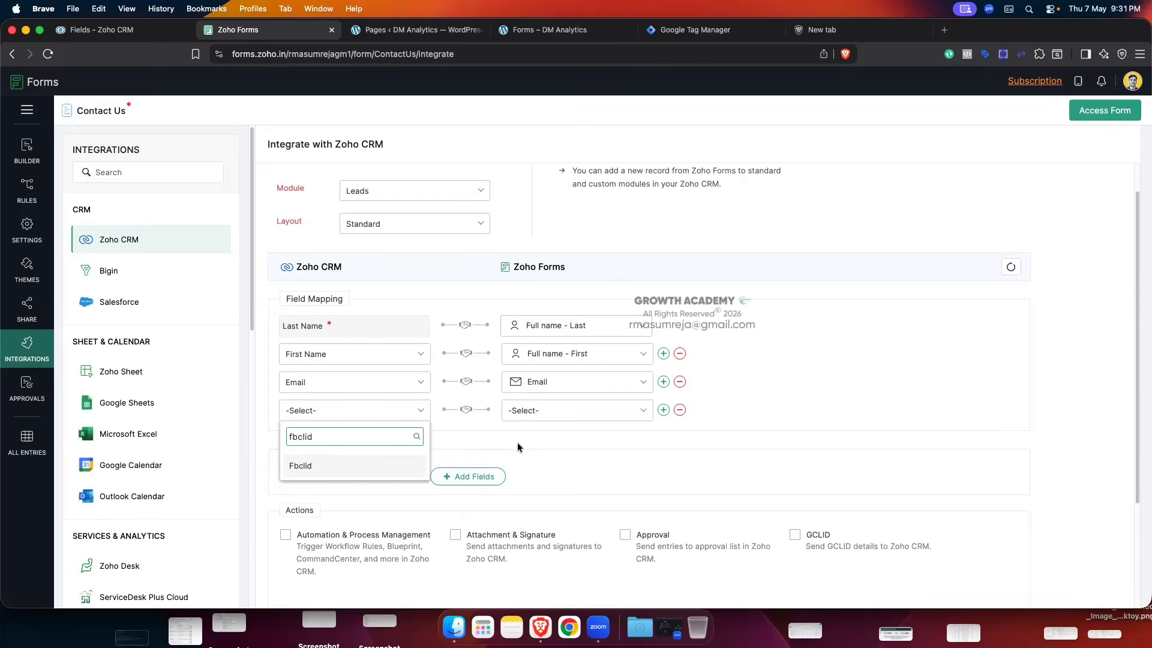
left_click(720, 417)
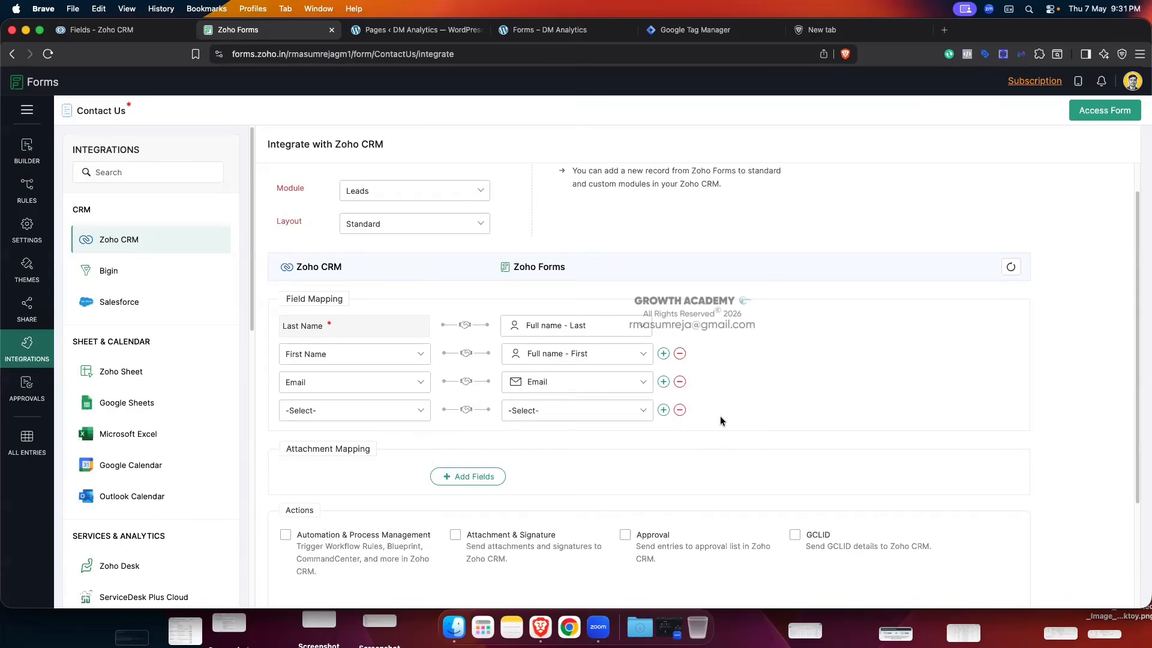
left_click(399, 418)
left_click(539, 441)
left_click(110, 37)
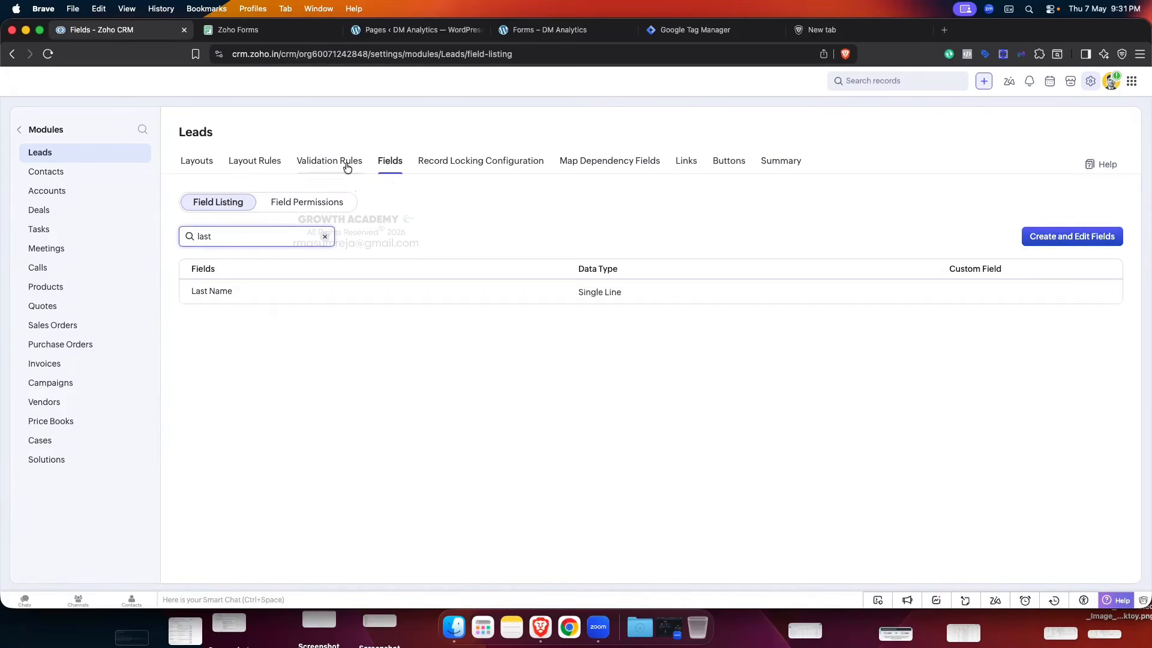
- Clear the field search, locate Fbclid in the Standard Leads layout editor, then return to Layouts
left_click(324, 239)
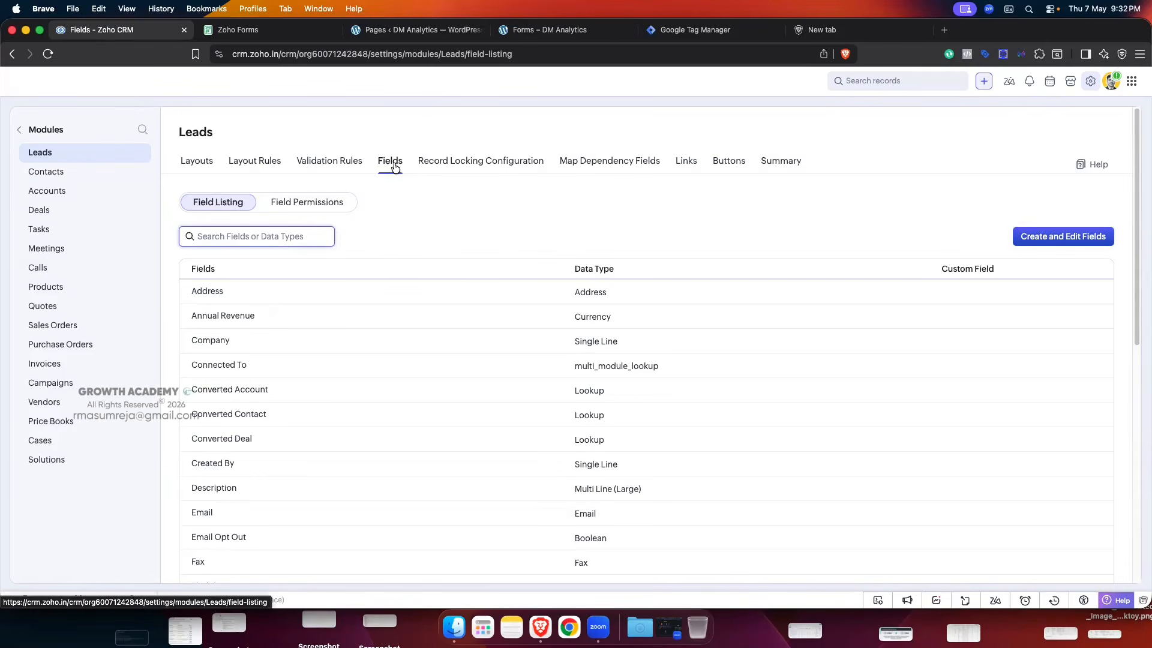
scroll(563, 232, "down", 1)
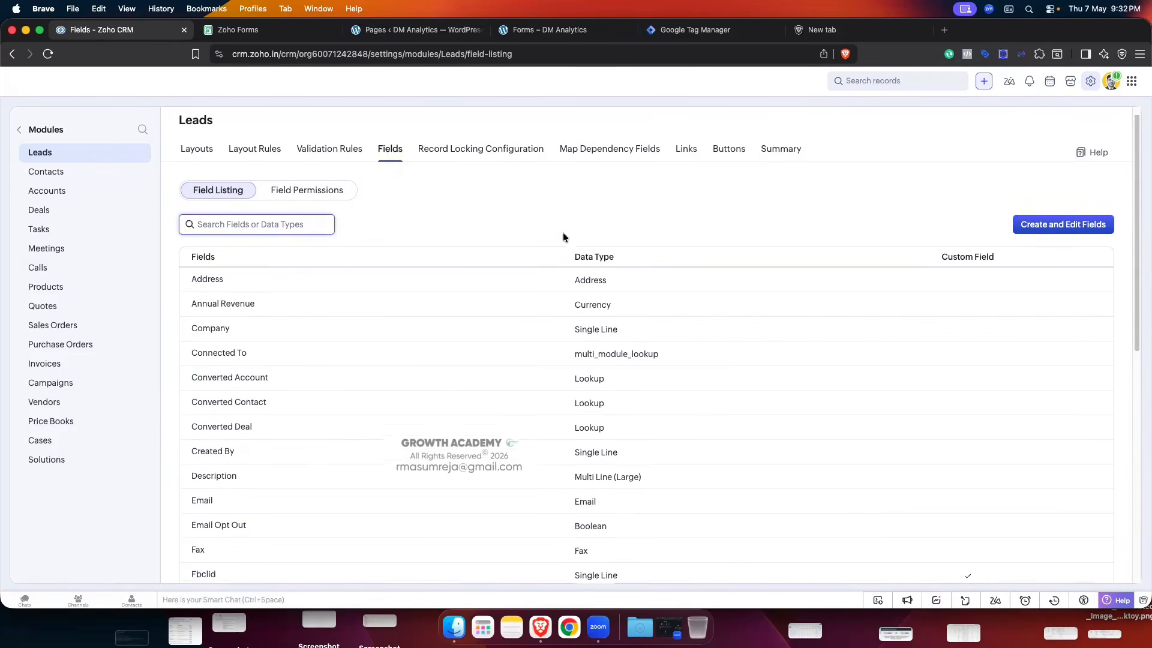
left_click(1068, 221)
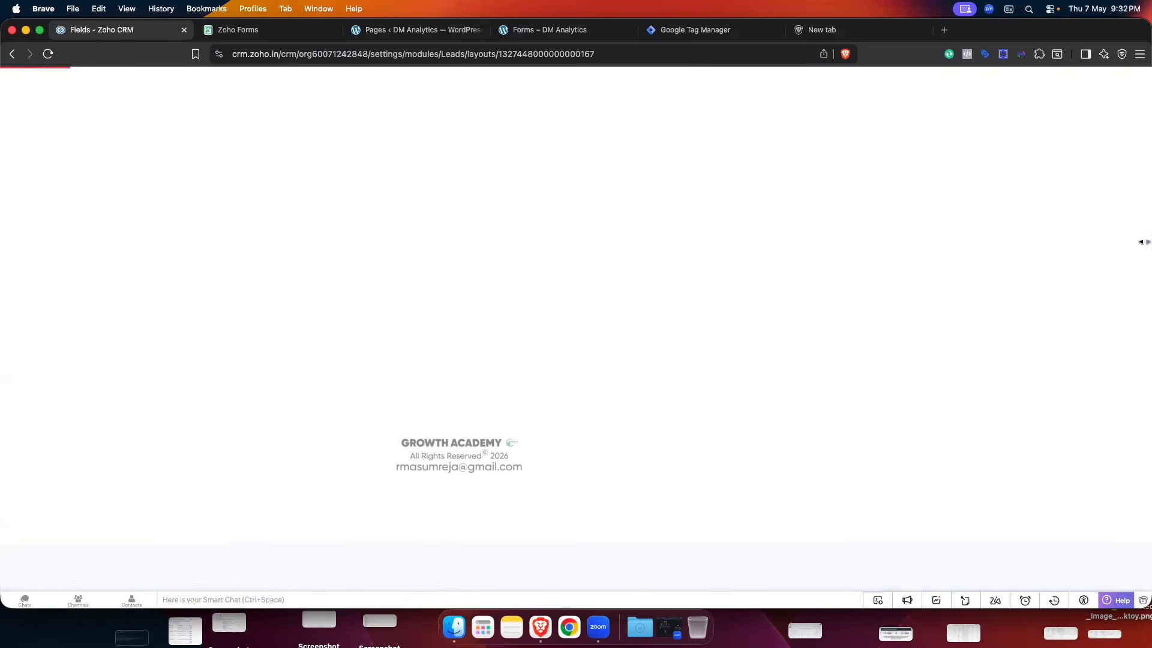
scroll(427, 257, "down", 5)
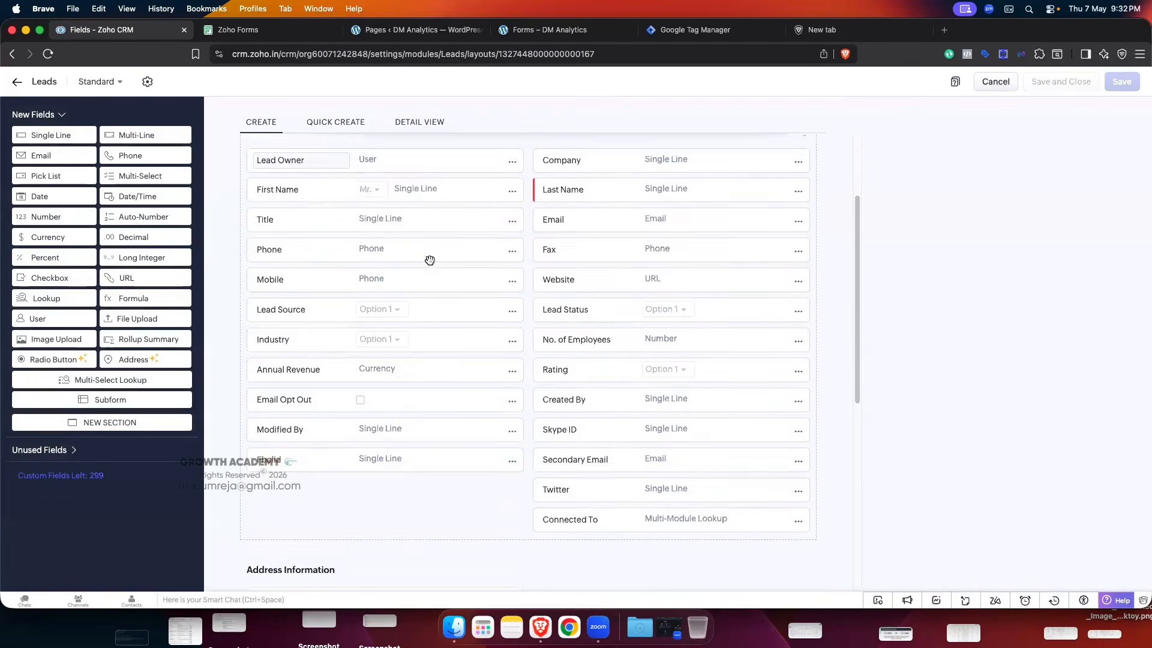
scroll(429, 260, "down", 3)
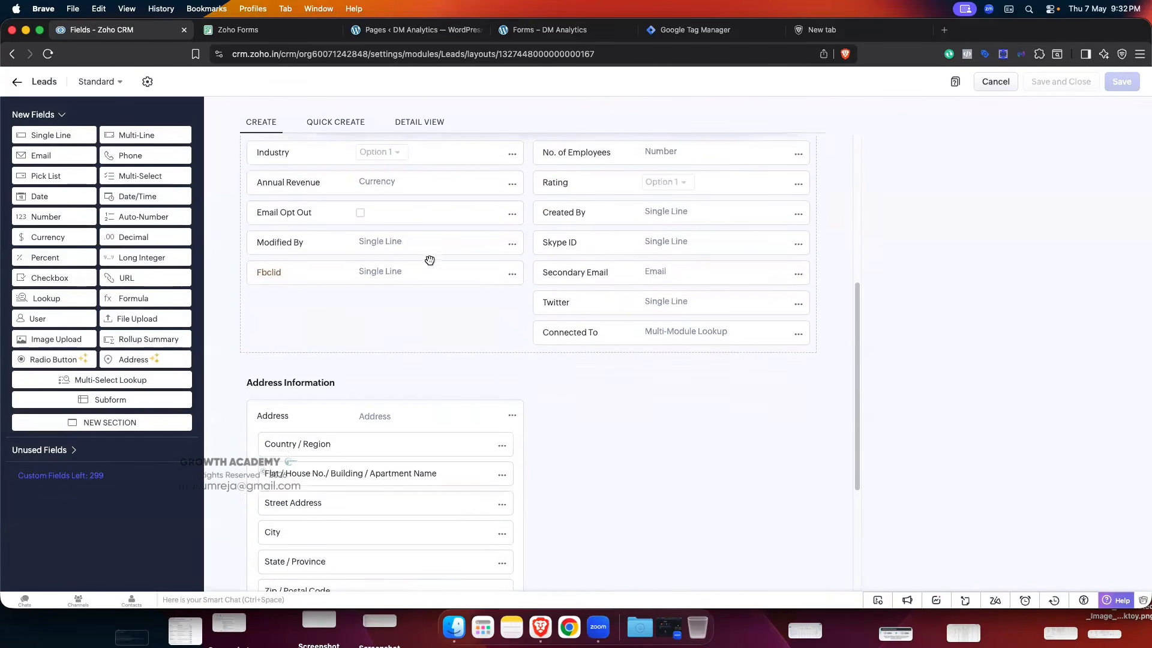
scroll(429, 260, "up", 1)
scroll(430, 259, "down", 5)
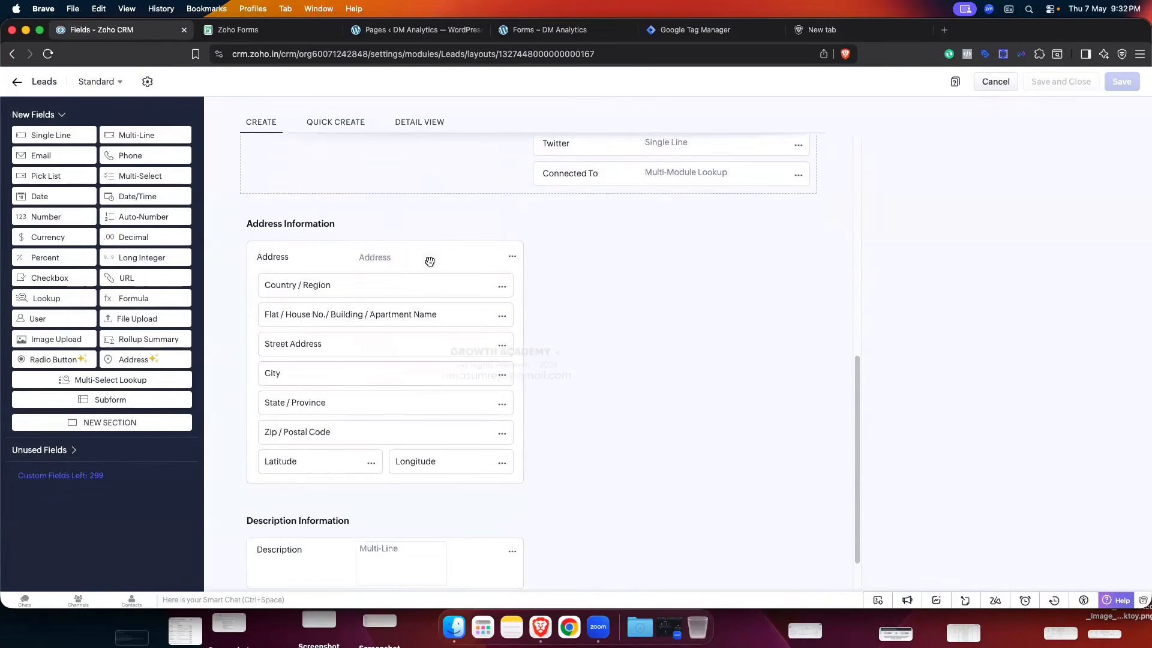
scroll(430, 261, "up", 4)
scroll(429, 261, "up", 2)
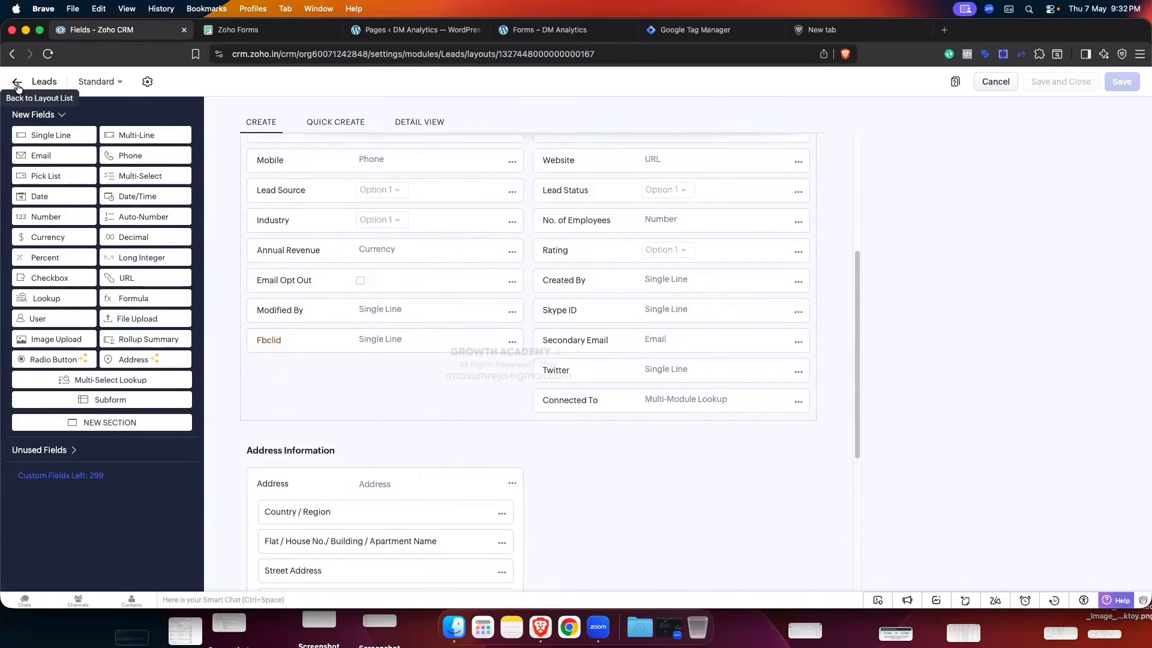
left_click(18, 82)
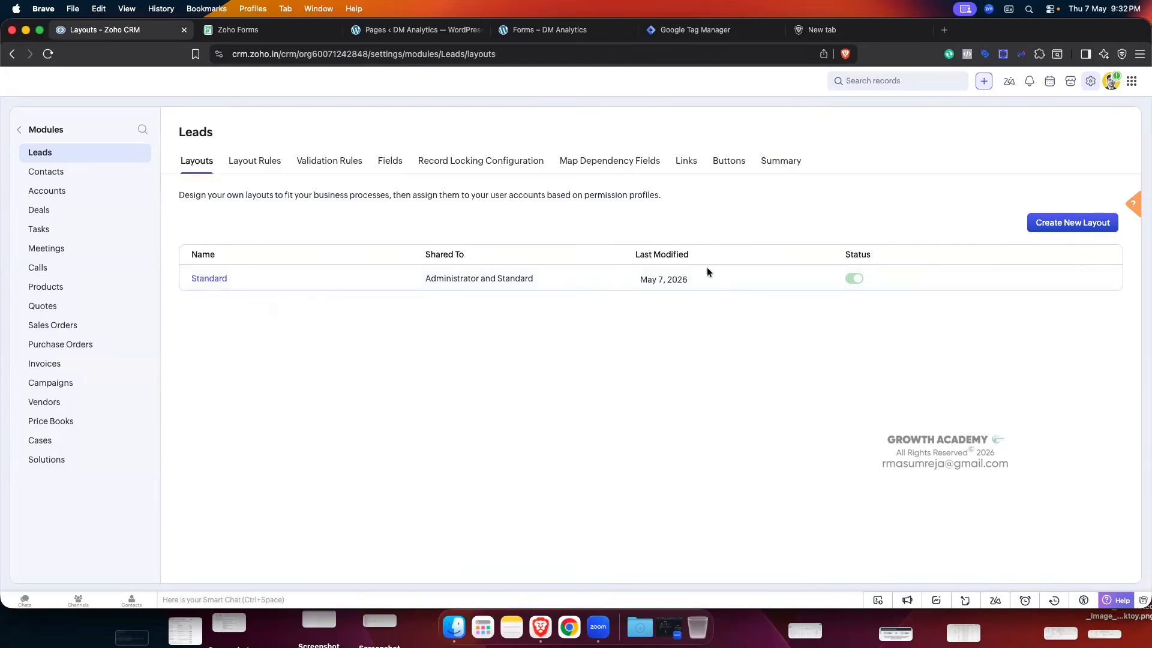
- Reopen the Standard layout via Modules > Leads and drag the Fbclid field card
left_click(387, 162)
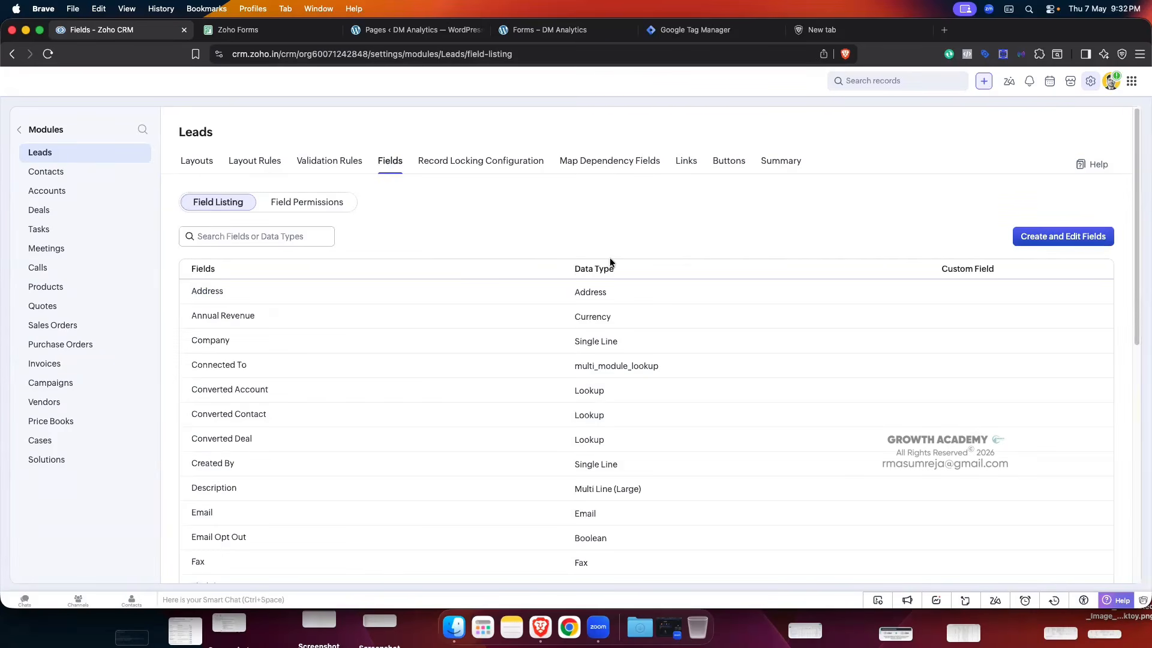
scroll(447, 362, "down", 5)
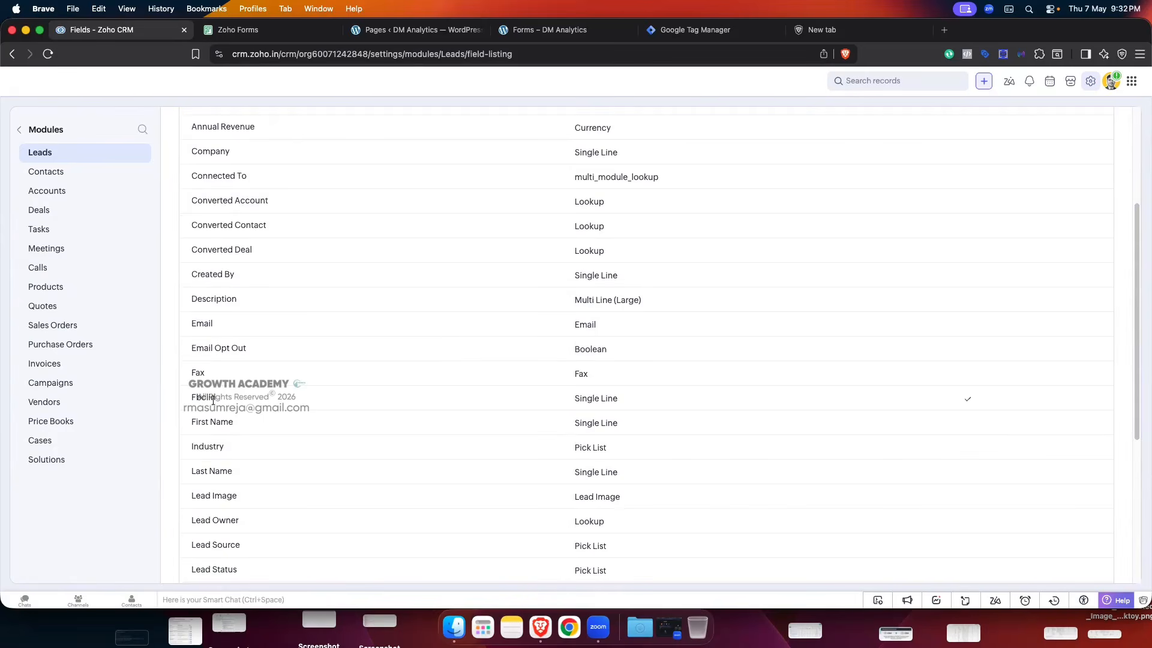
scroll(291, 397, "up", 5)
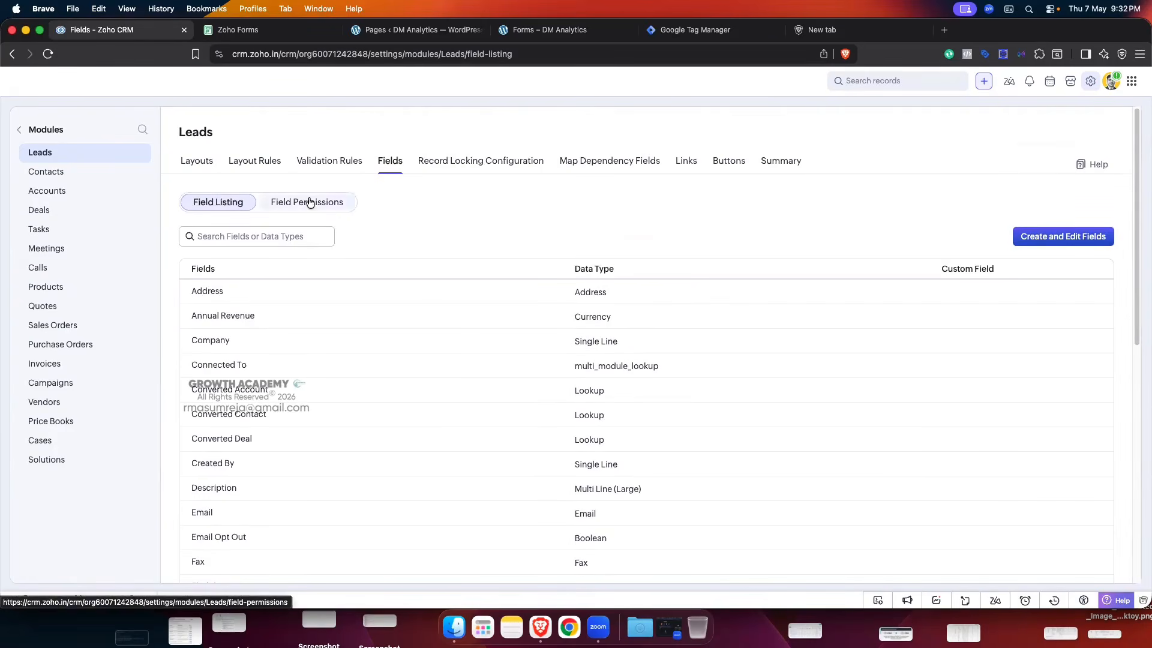
left_click(20, 130)
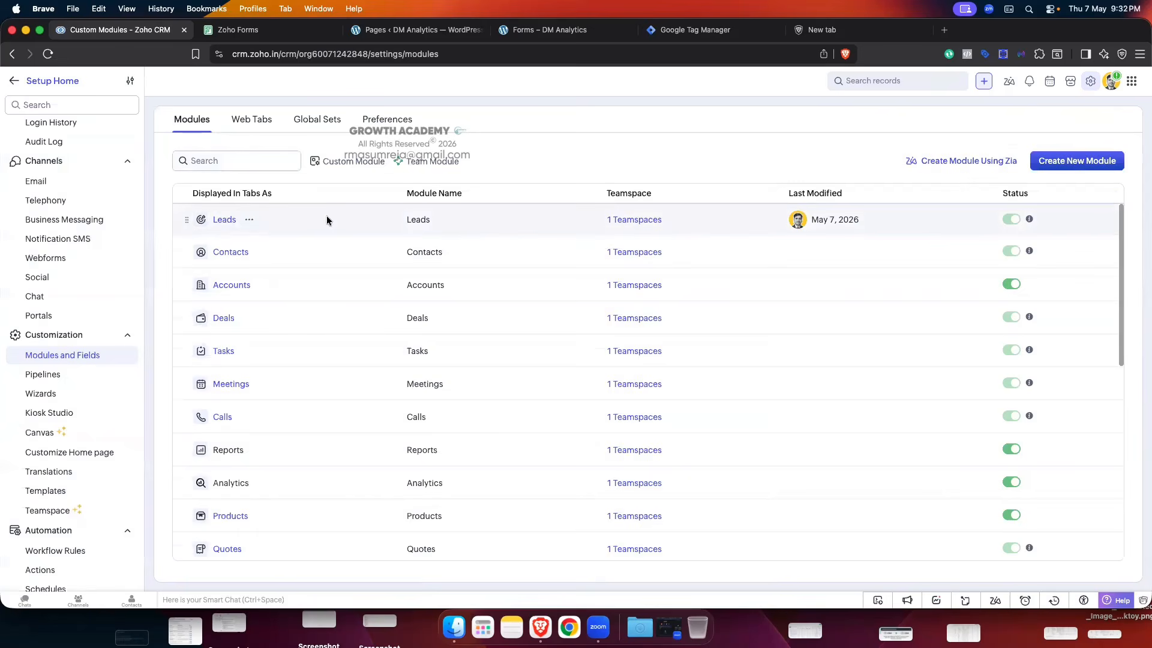
left_click(226, 220)
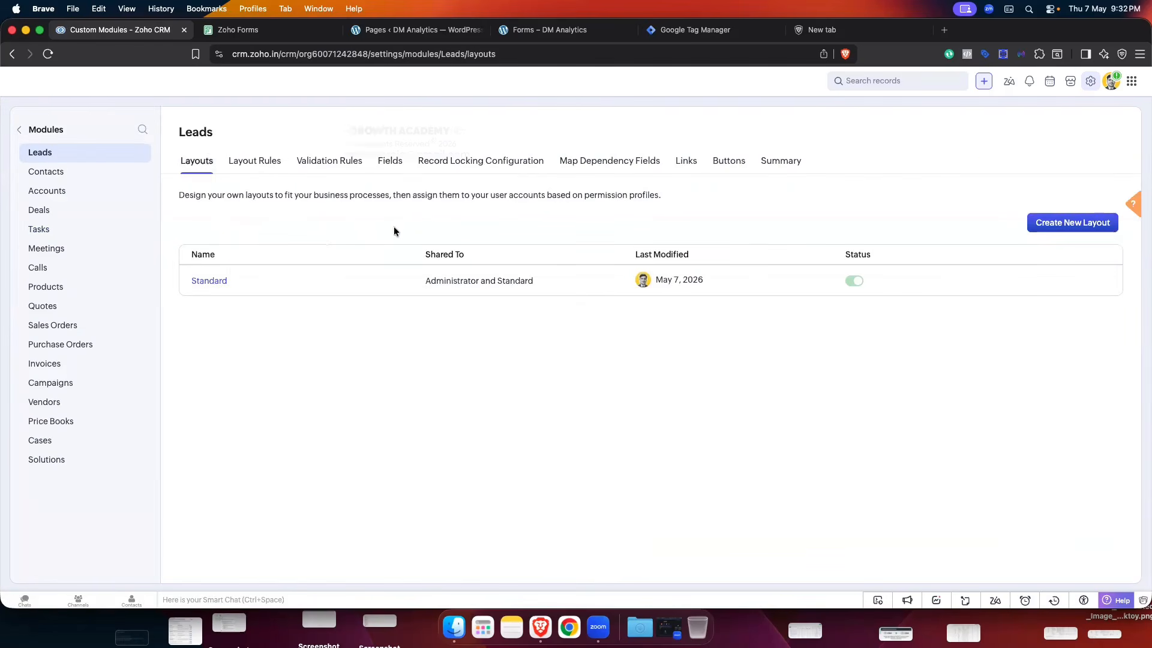
left_click(343, 267)
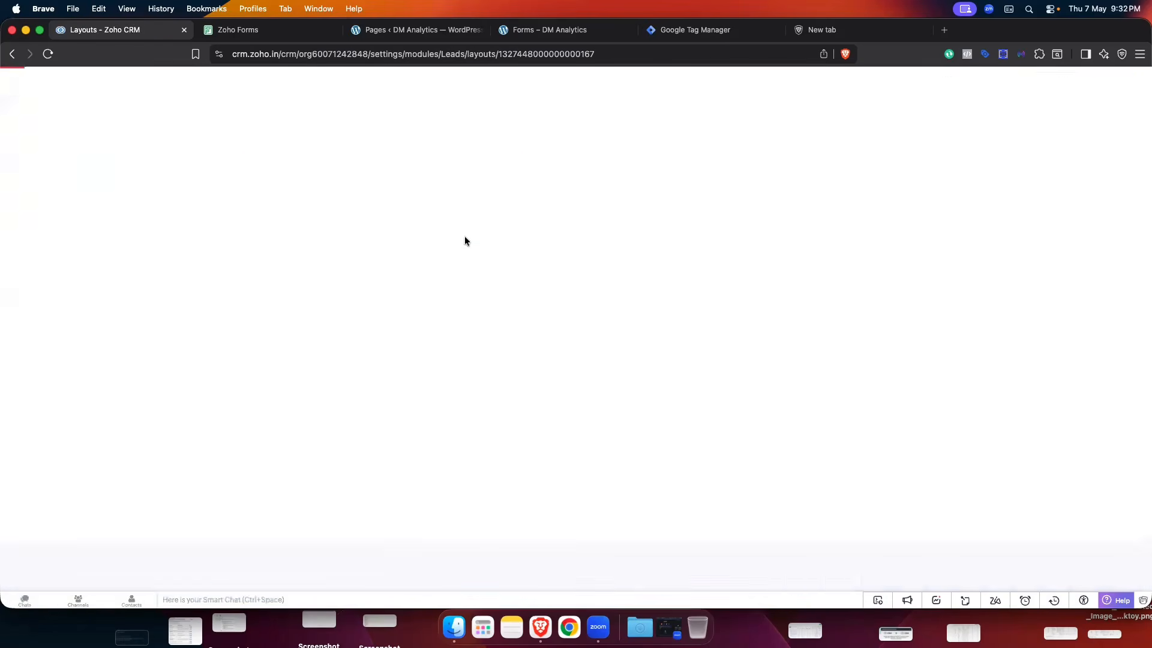
scroll(465, 237, "down", 5)
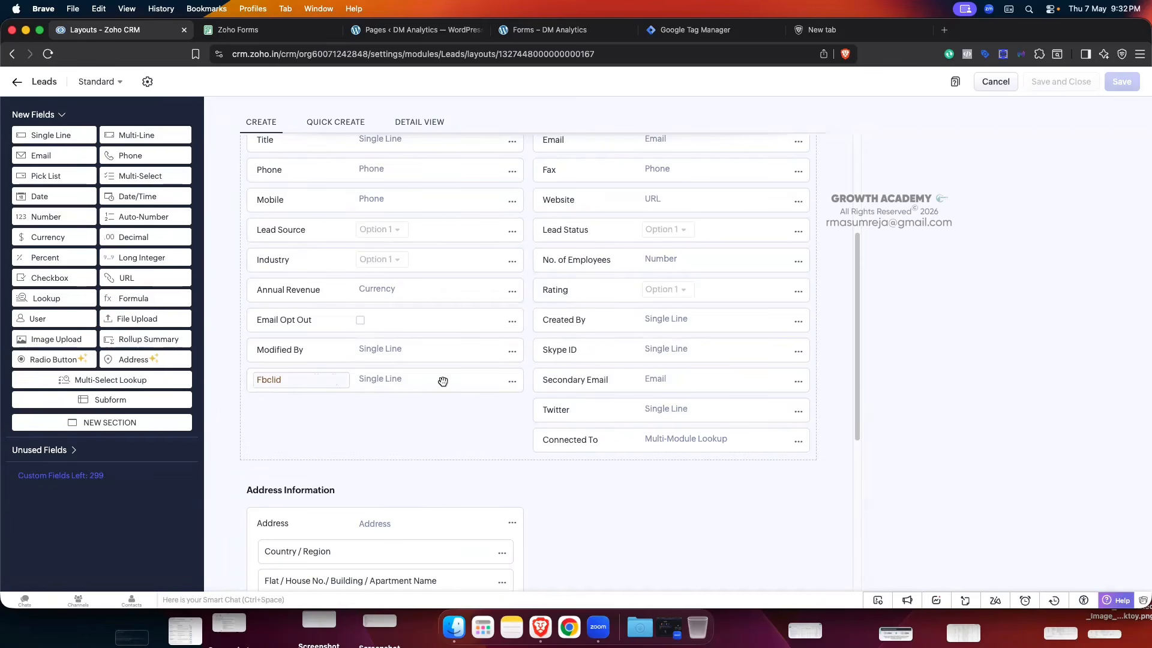
left_click_drag(443, 381, 276, 387)
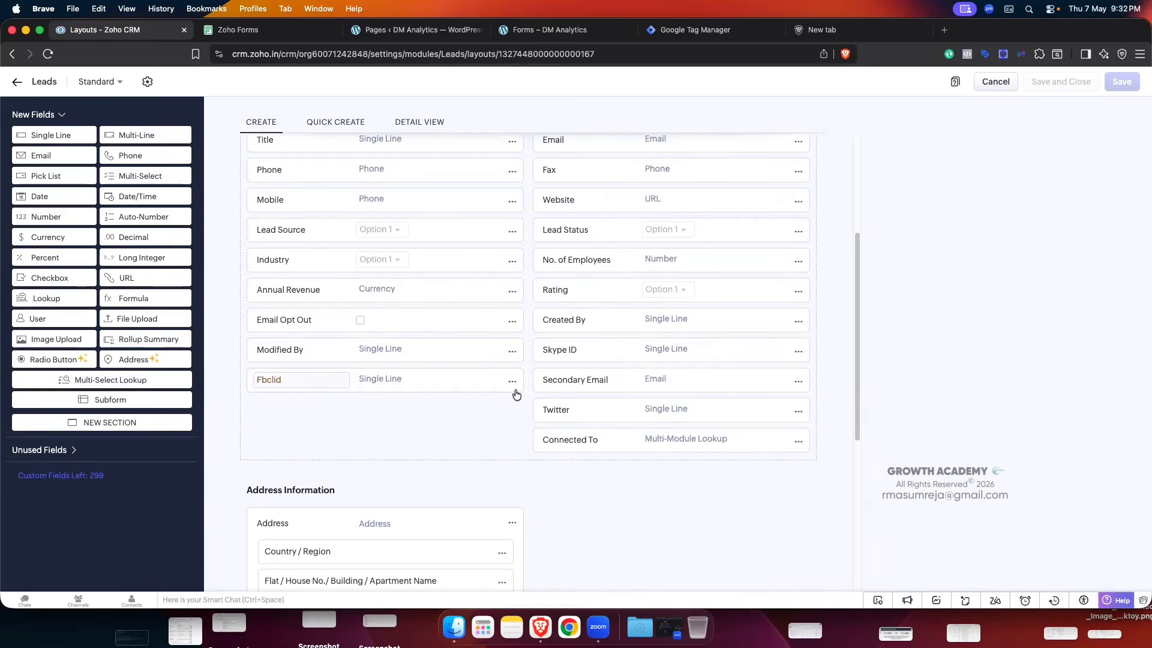
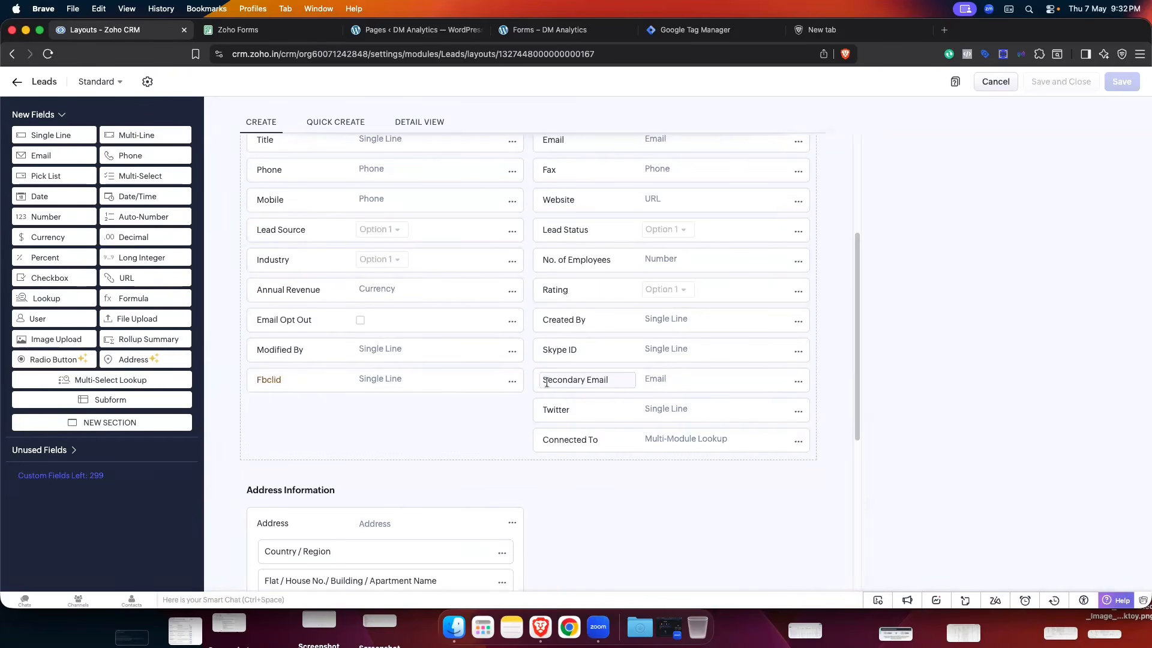
- Exit the Leads layout editor in Zoho CRM
left_click(246, 31)
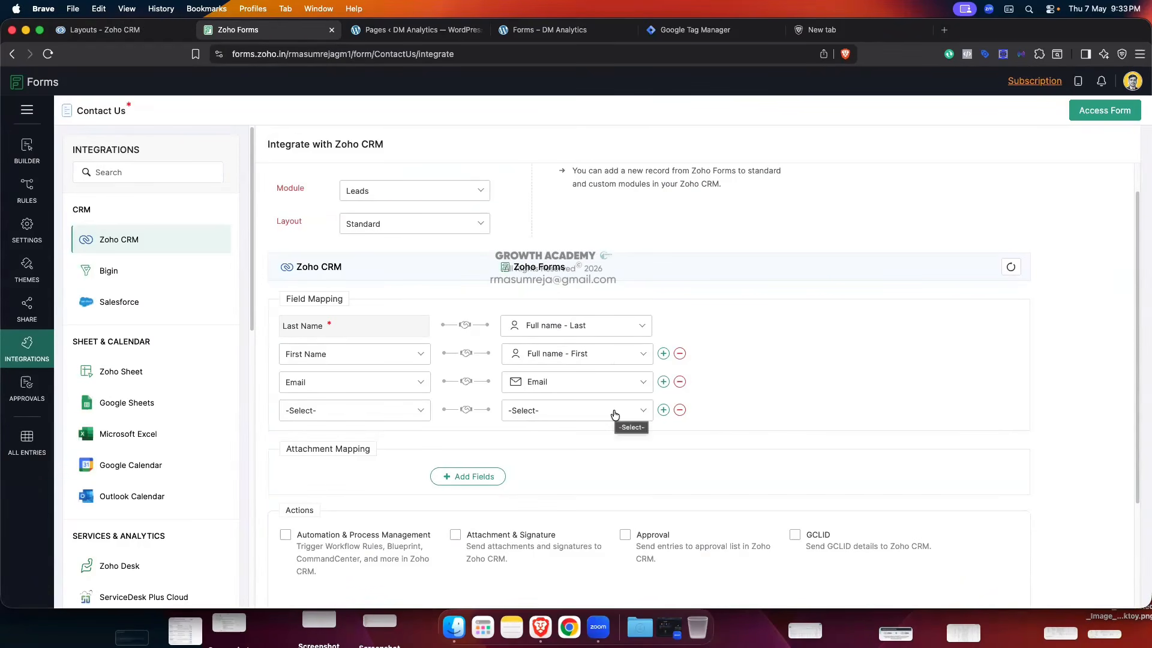
left_click(133, 34)
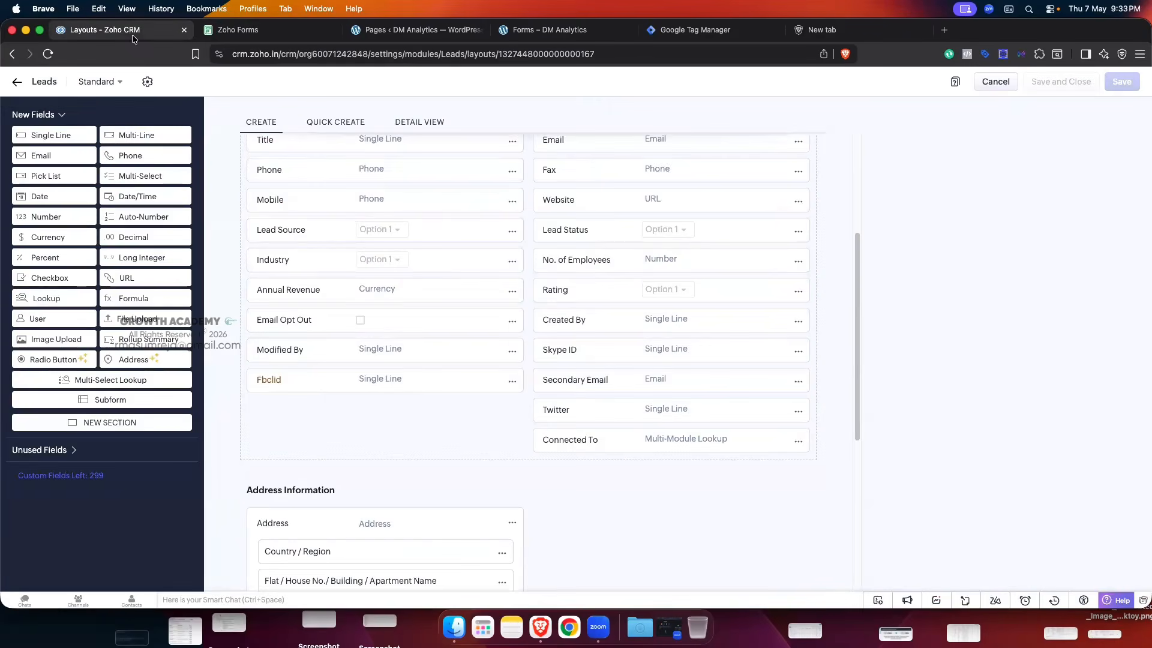
left_click(16, 81)
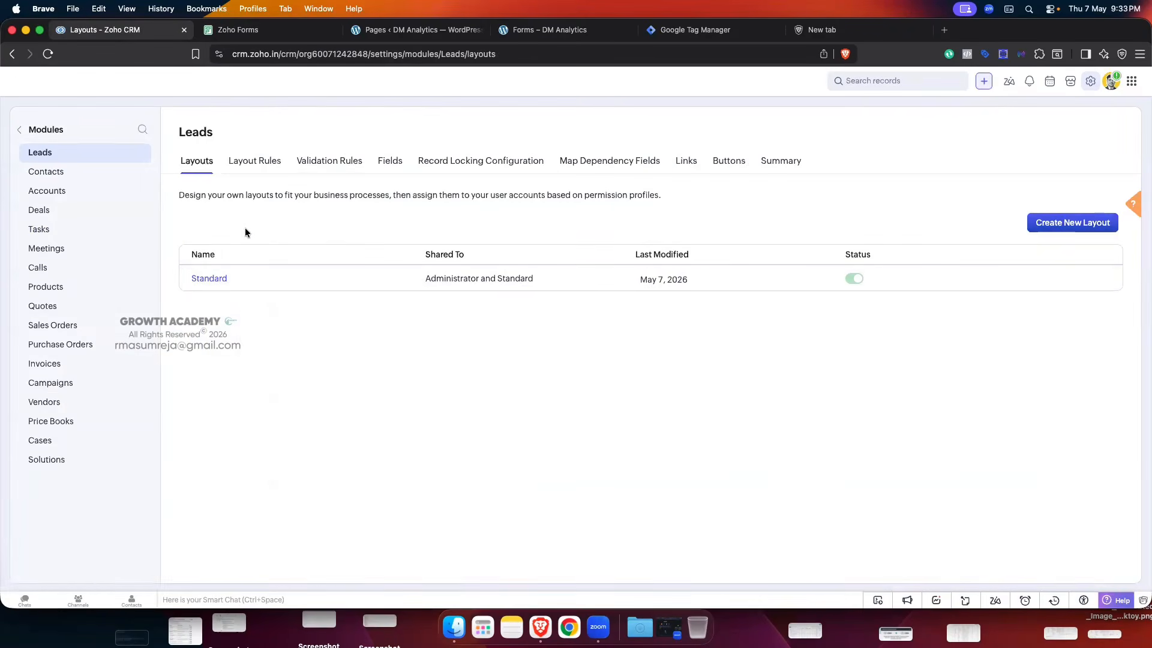
- Confirm Fbclid in the Leads field list, then open the fourth mapping row's CRM field dropdown
left_click(389, 158)
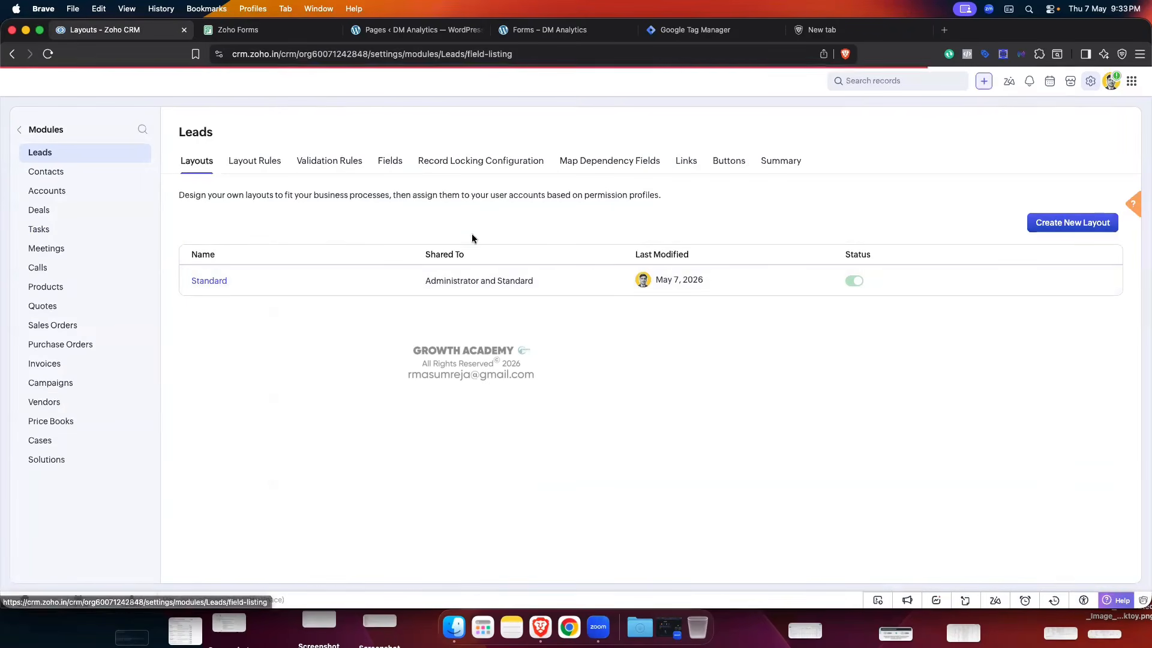
scroll(294, 460, "down", 5)
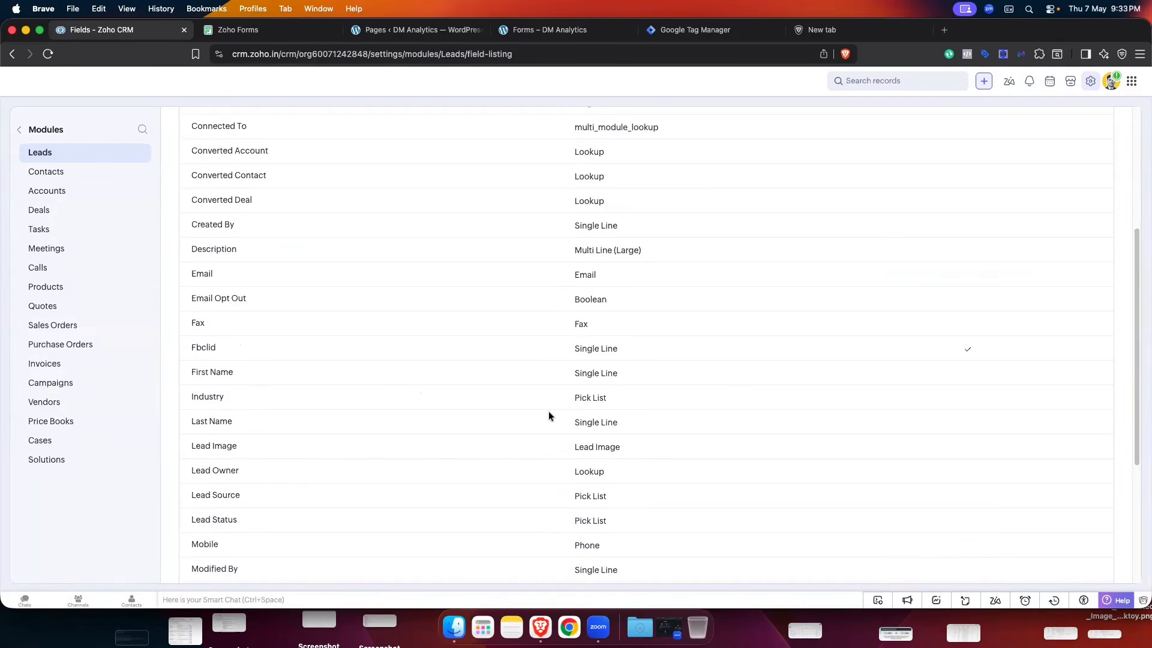
scroll(549, 415, "up", 5)
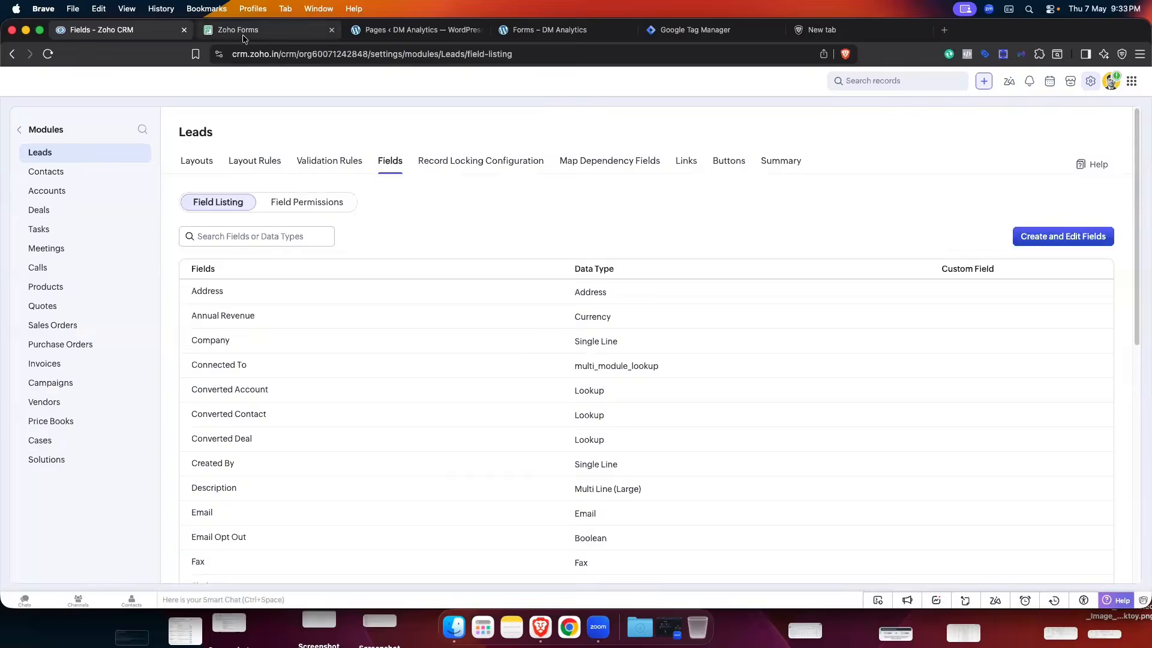
left_click(240, 30)
left_click(383, 410)
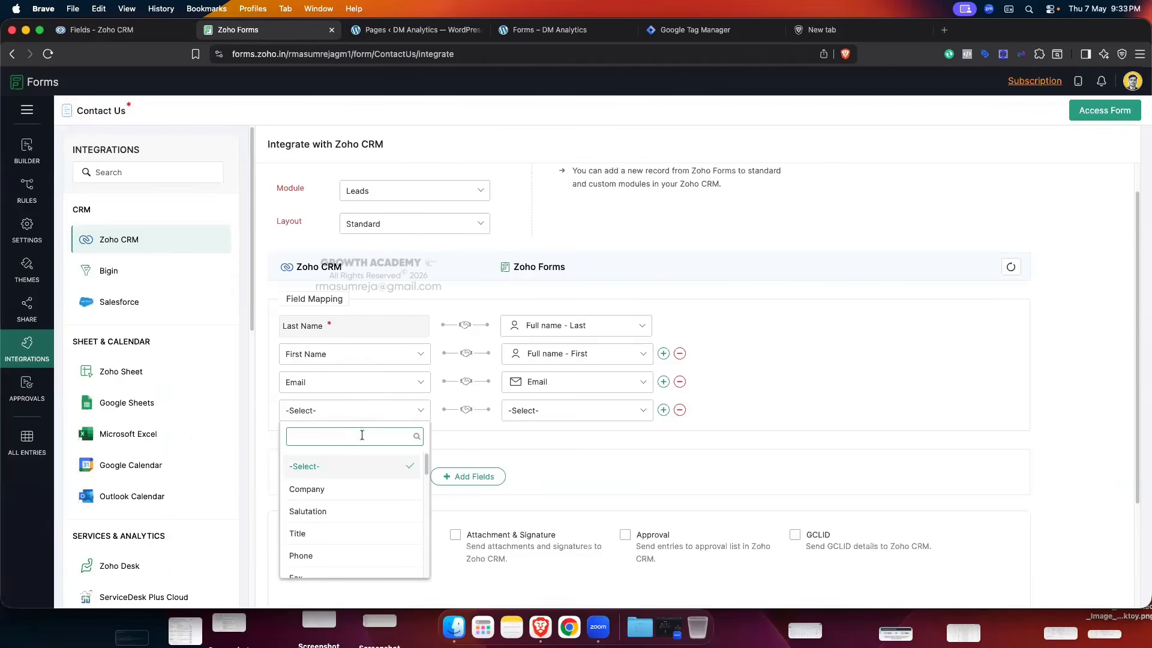
- Search 'fbc' and set the fourth row's CRM field to Fbclid
type("fbclid")
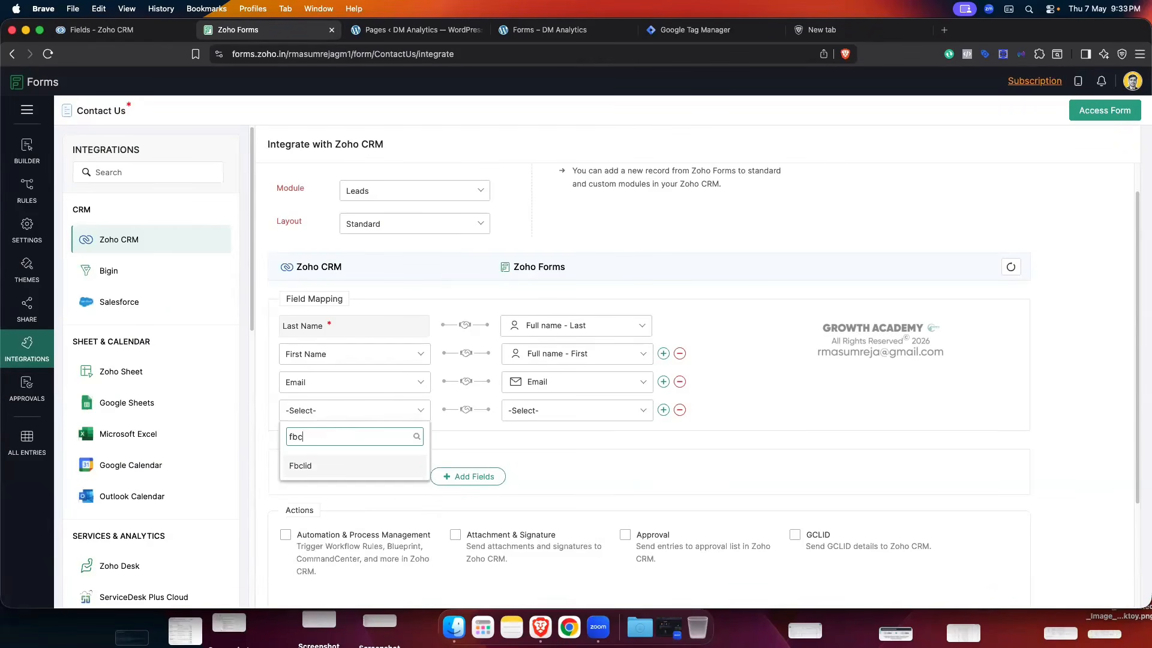
left_click(333, 467)
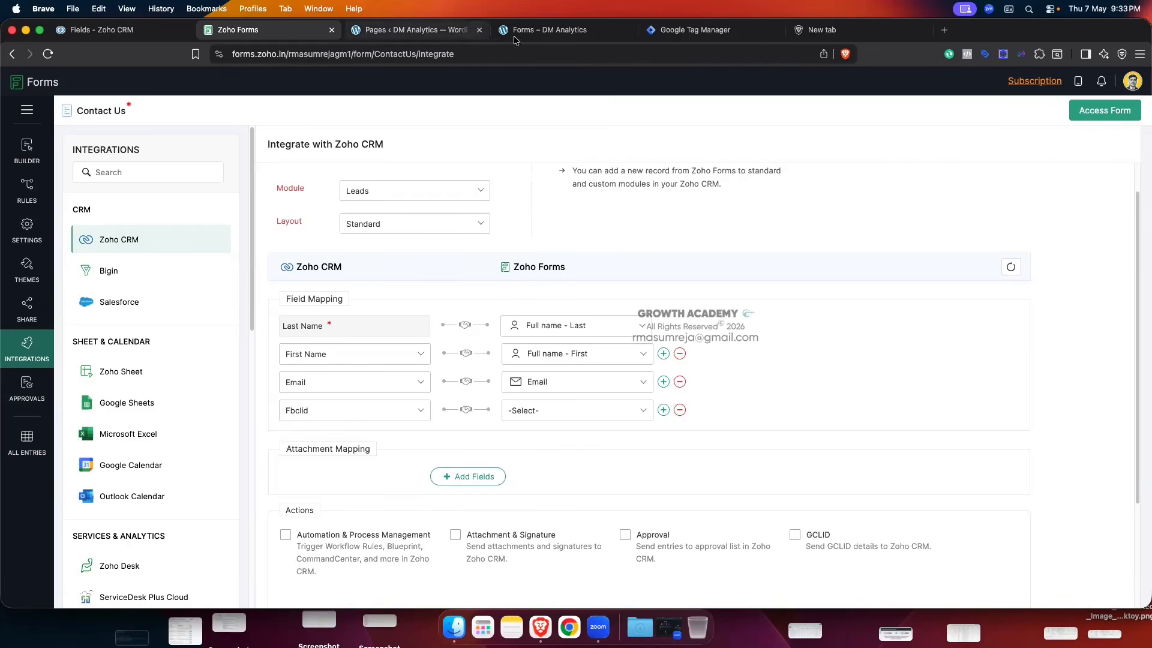
left_click(542, 29)
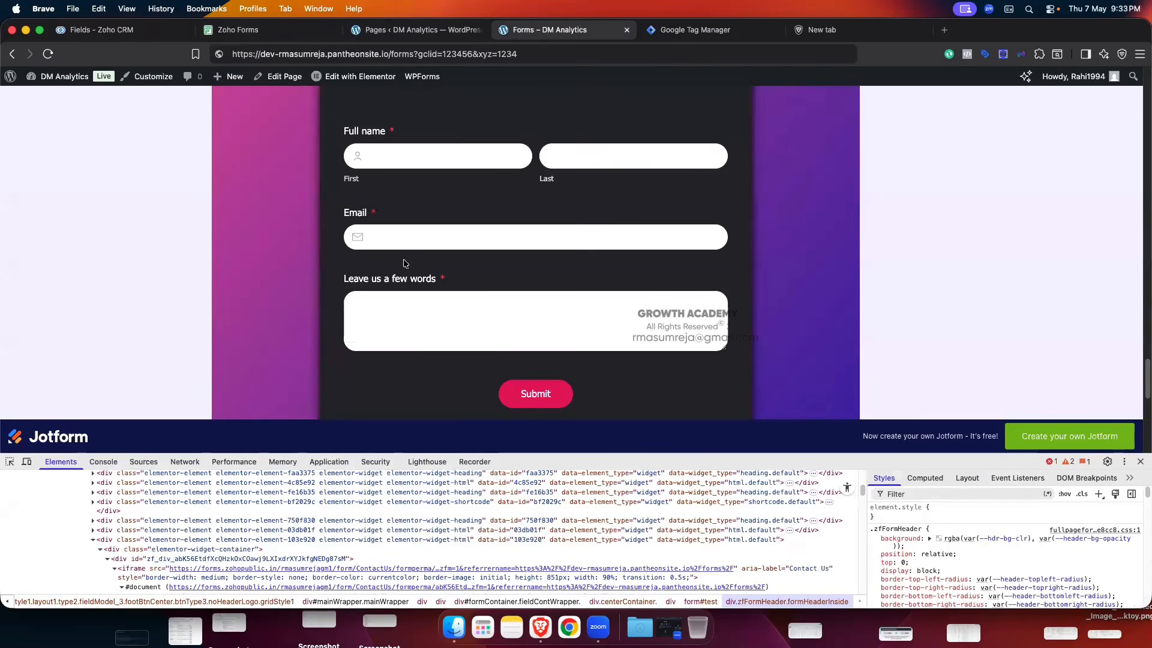
left_click(259, 30)
- Link the form's Fbclid field to the CRM Fbclid field in the fourth row
left_click(571, 410)
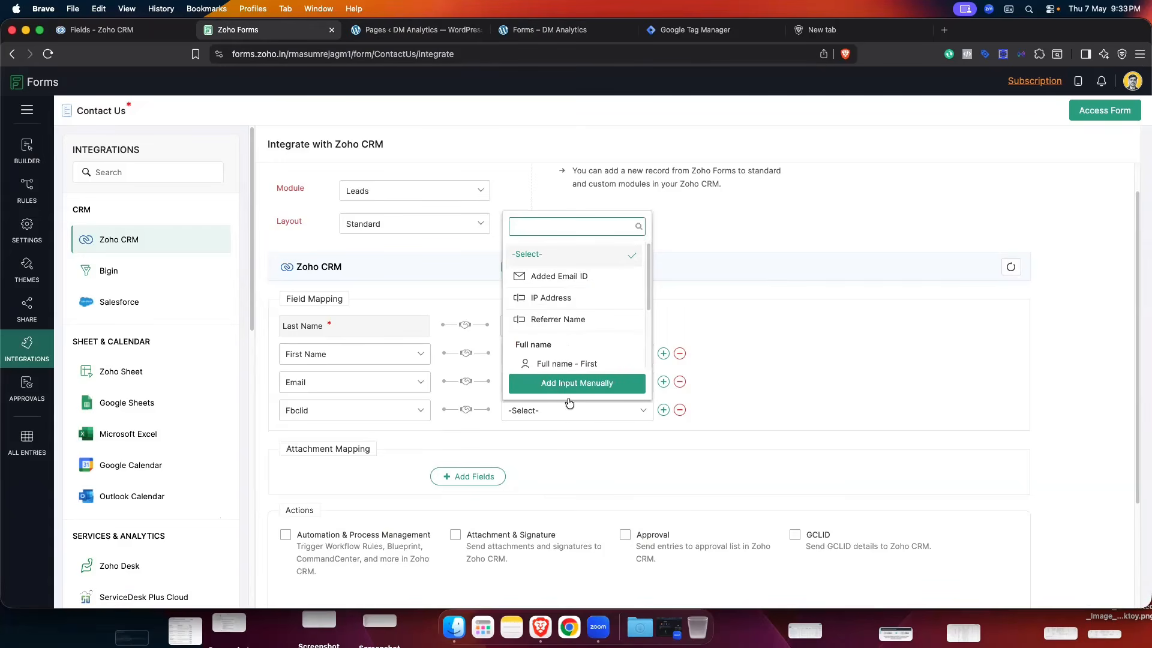
scroll(569, 350, "down", 2)
scroll(567, 350, "down", 2)
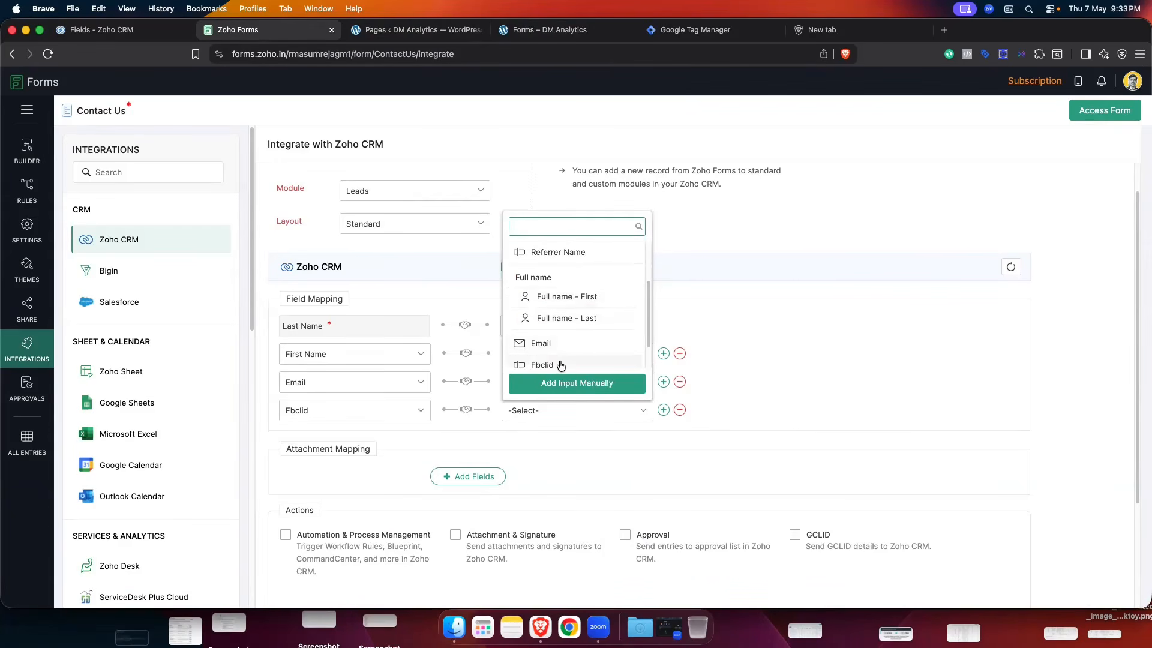
left_click(560, 364)
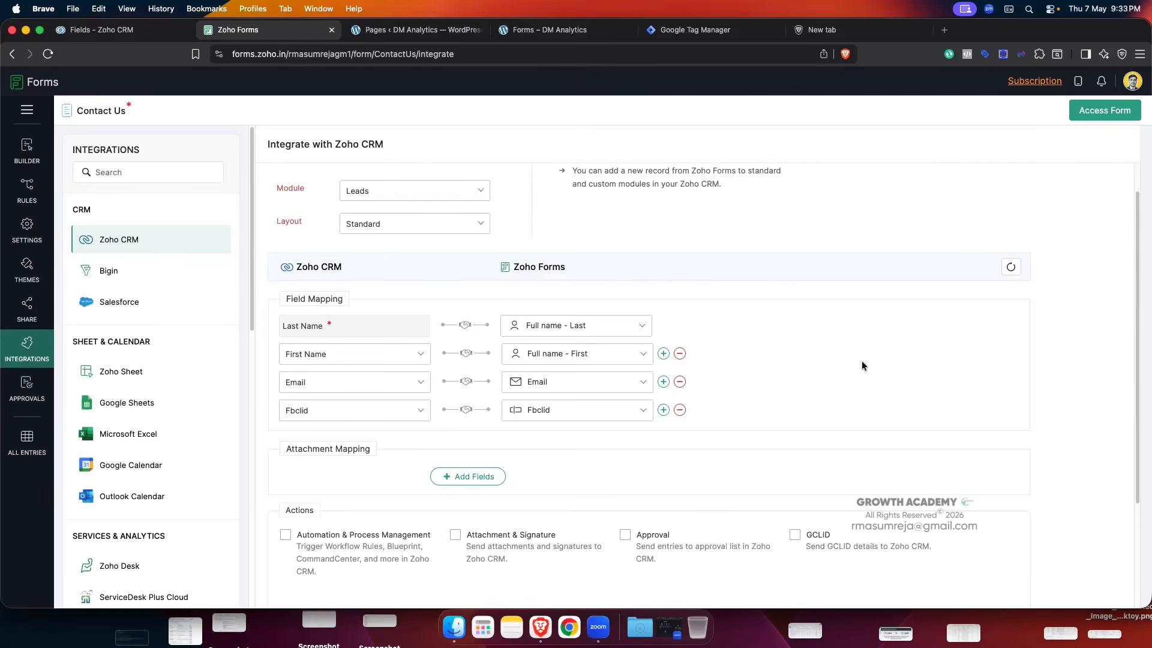
scroll(862, 365, "down", 5)
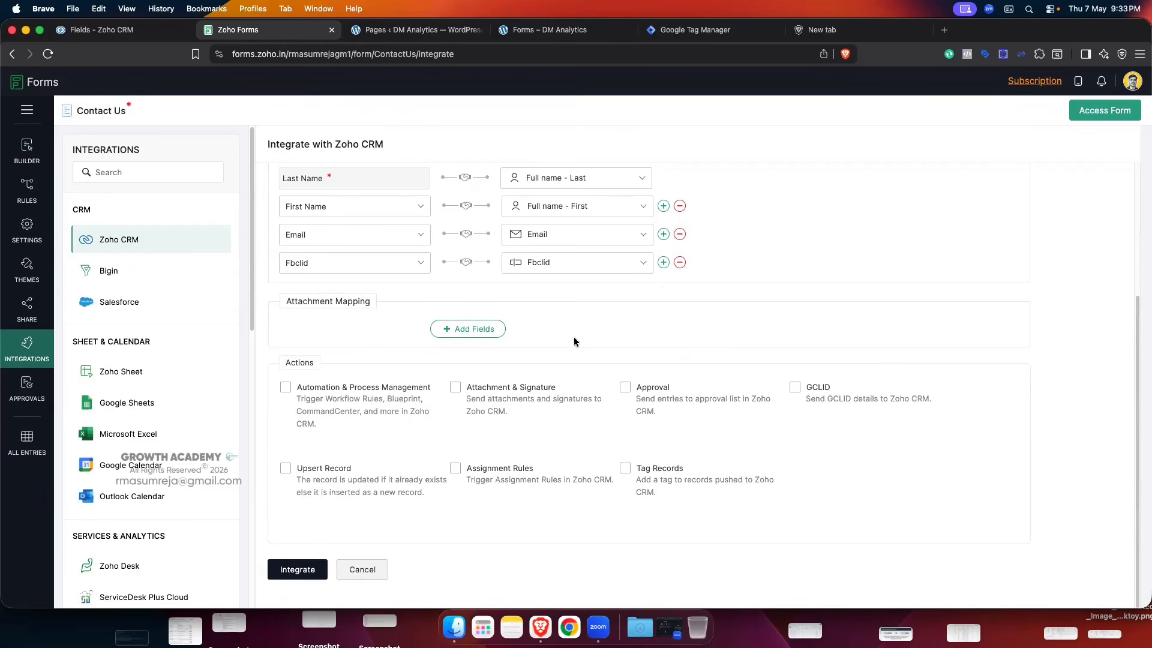
- Save the Zoho CRM integration with Integrate and reopen it from Integrations
left_click(290, 568)
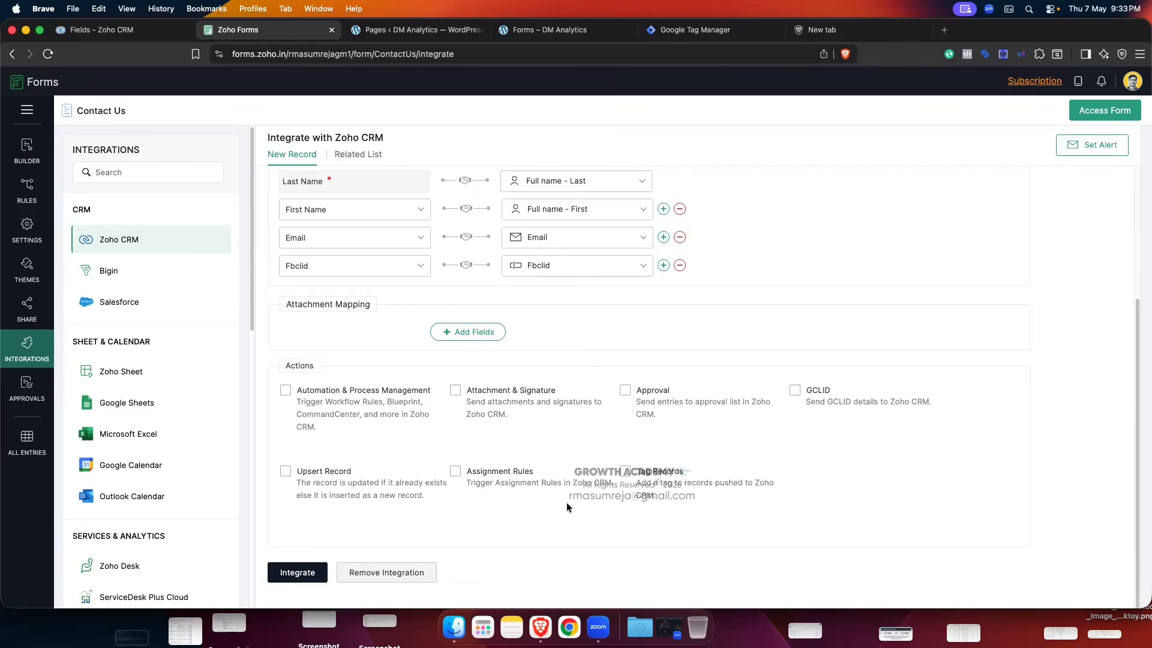
scroll(581, 485, "up", 6)
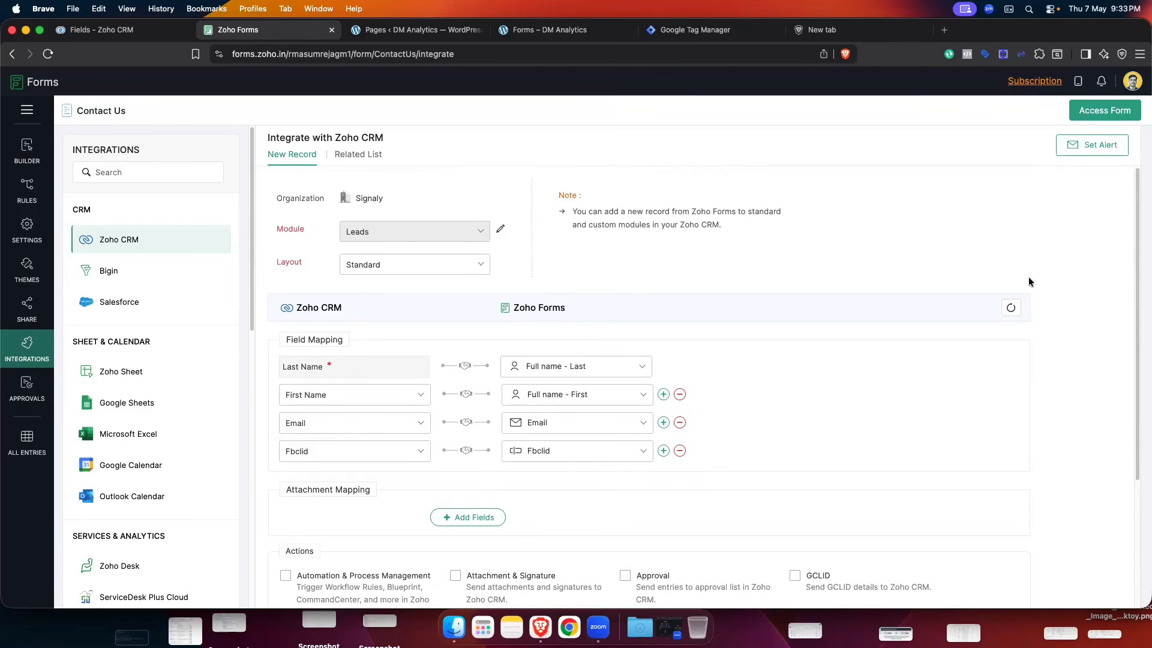
left_click(27, 349)
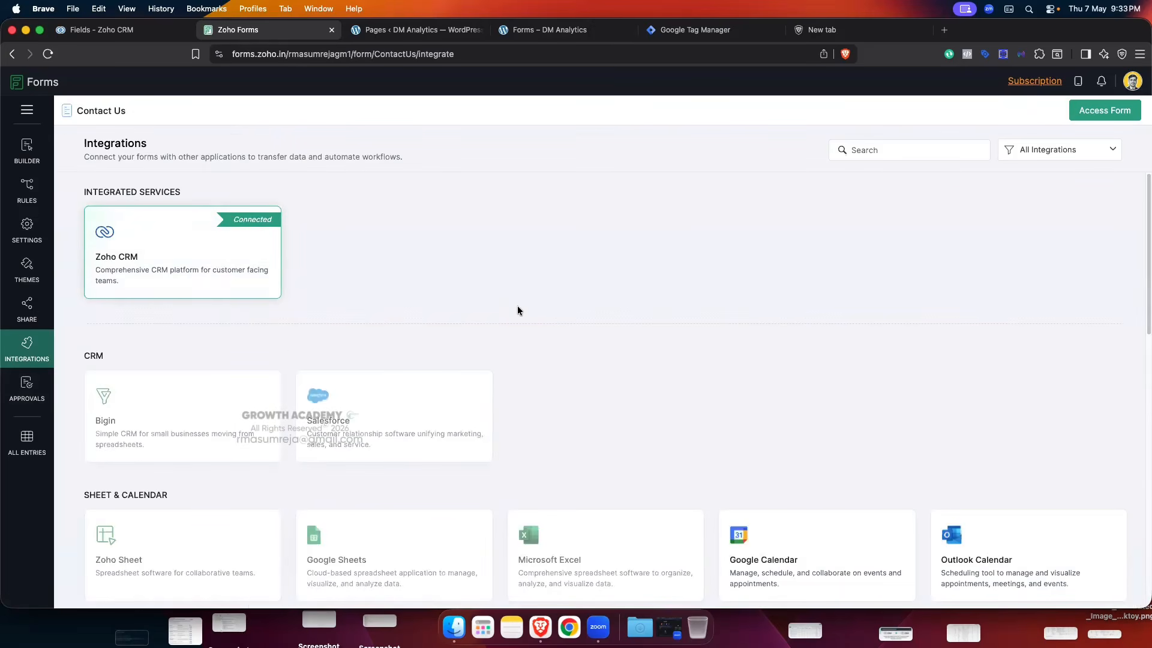
left_click(142, 262)
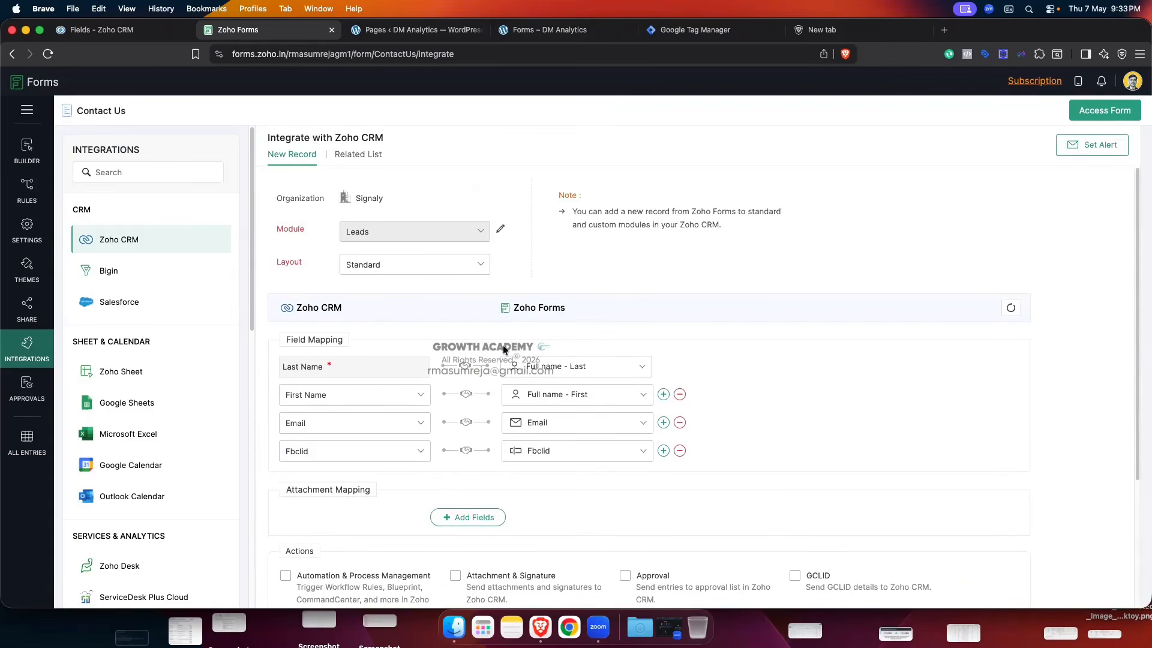
- Review the four saved Leads field mappings, then return to the Zoho CRM tab
scroll(504, 350, "down", 1)
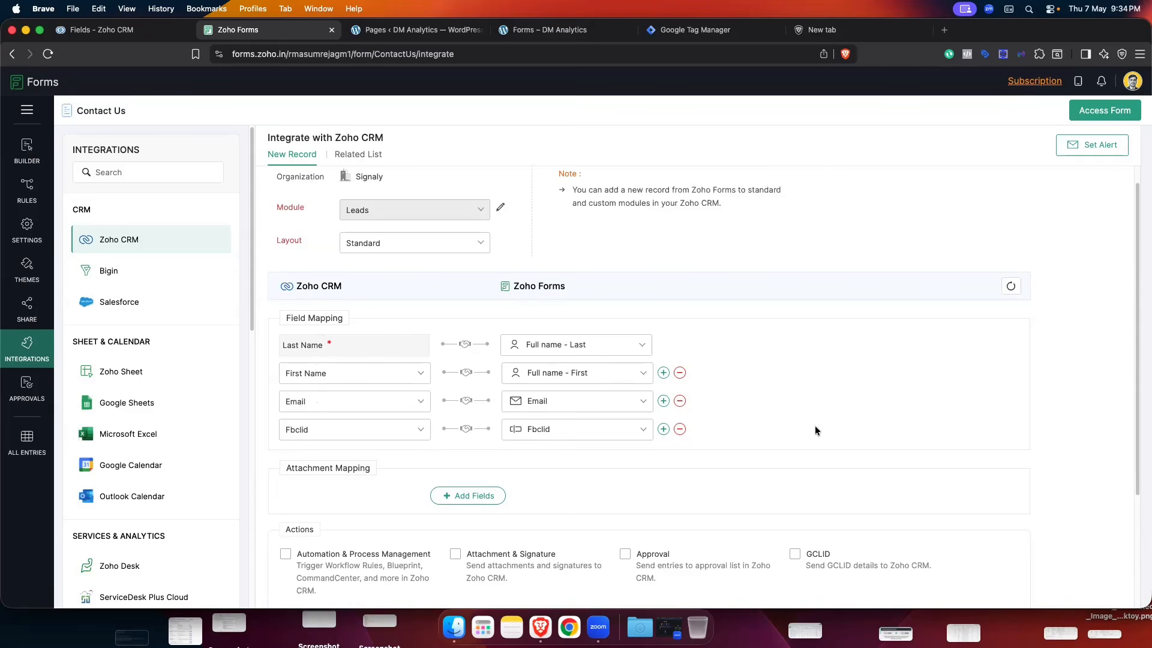
scroll(818, 422, "up", 1)
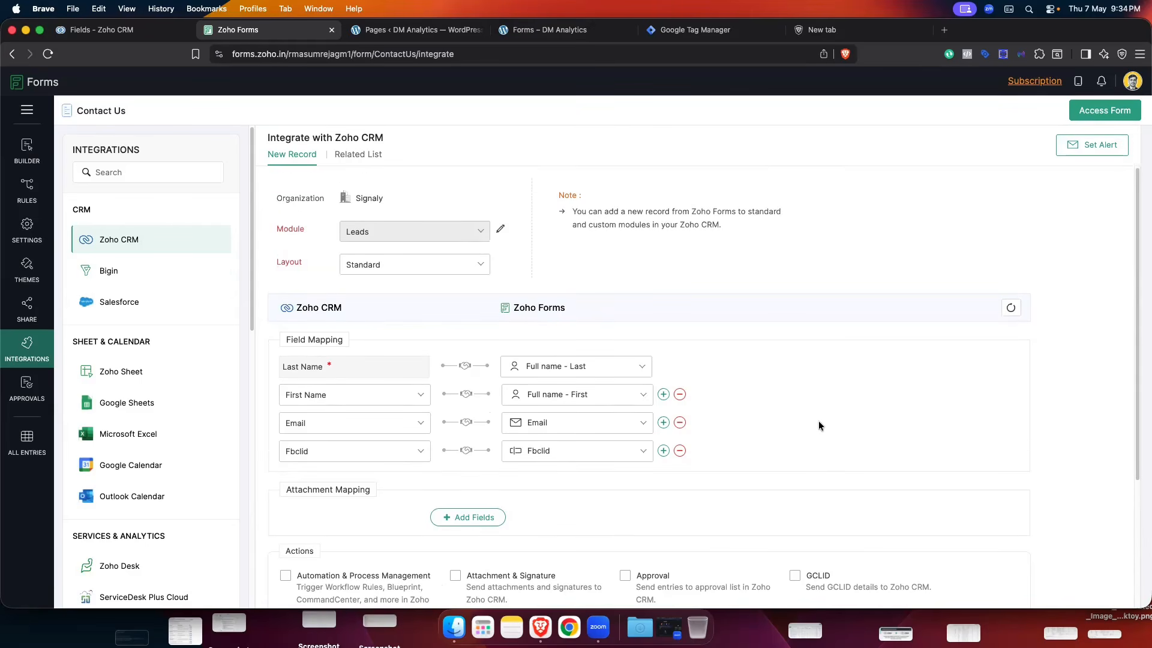
left_click(98, 30)
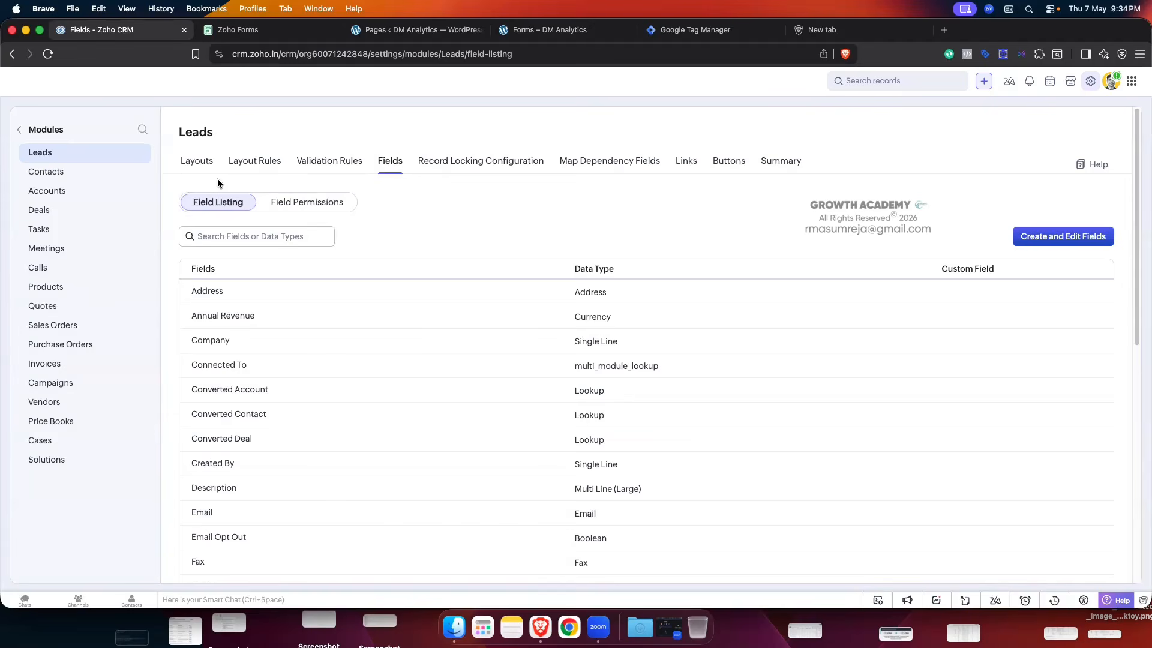
- Leave setup, open the Leads list and view a sample lead's record
left_click(20, 131)
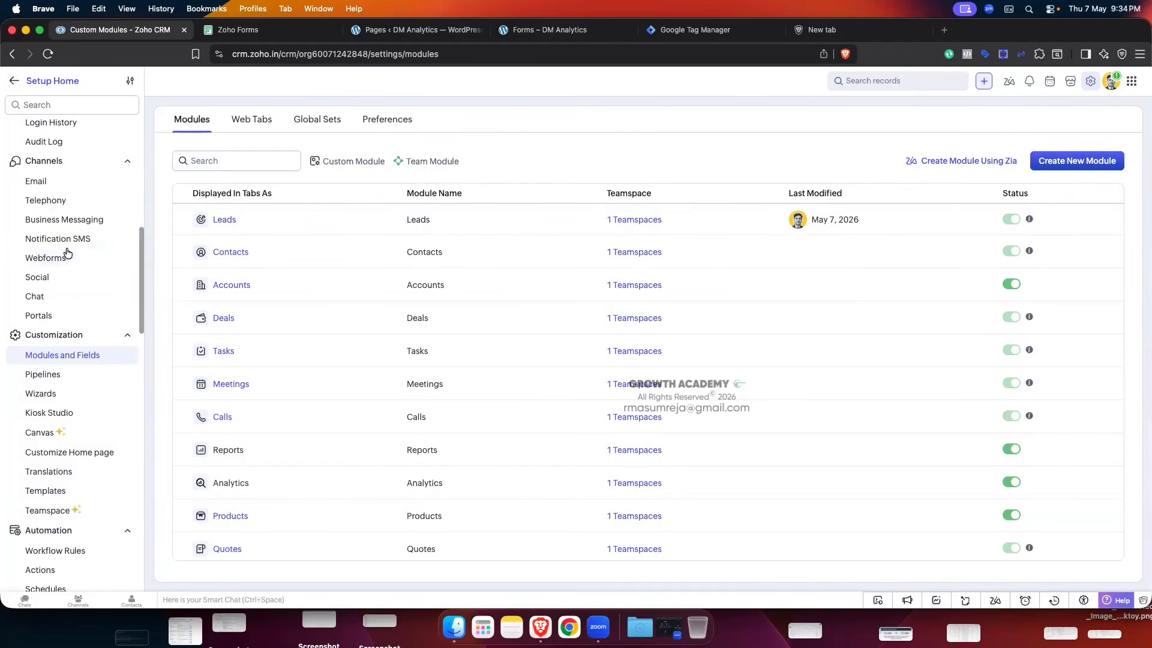
scroll(71, 300, "up", 5)
left_click(20, 86)
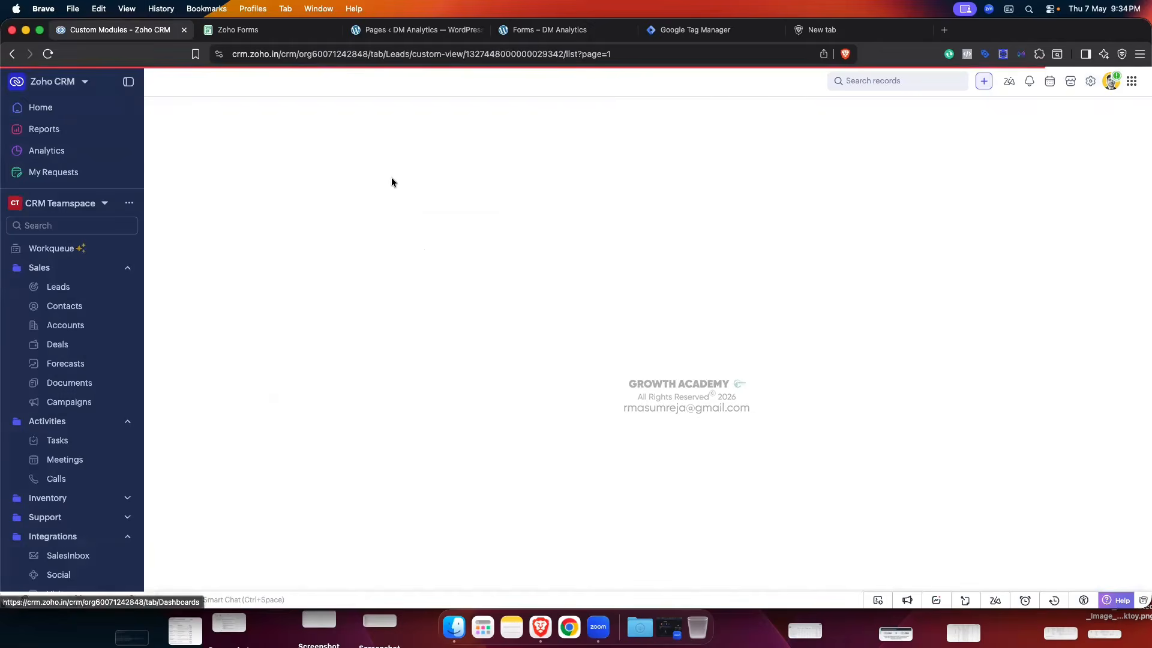
left_click(60, 288)
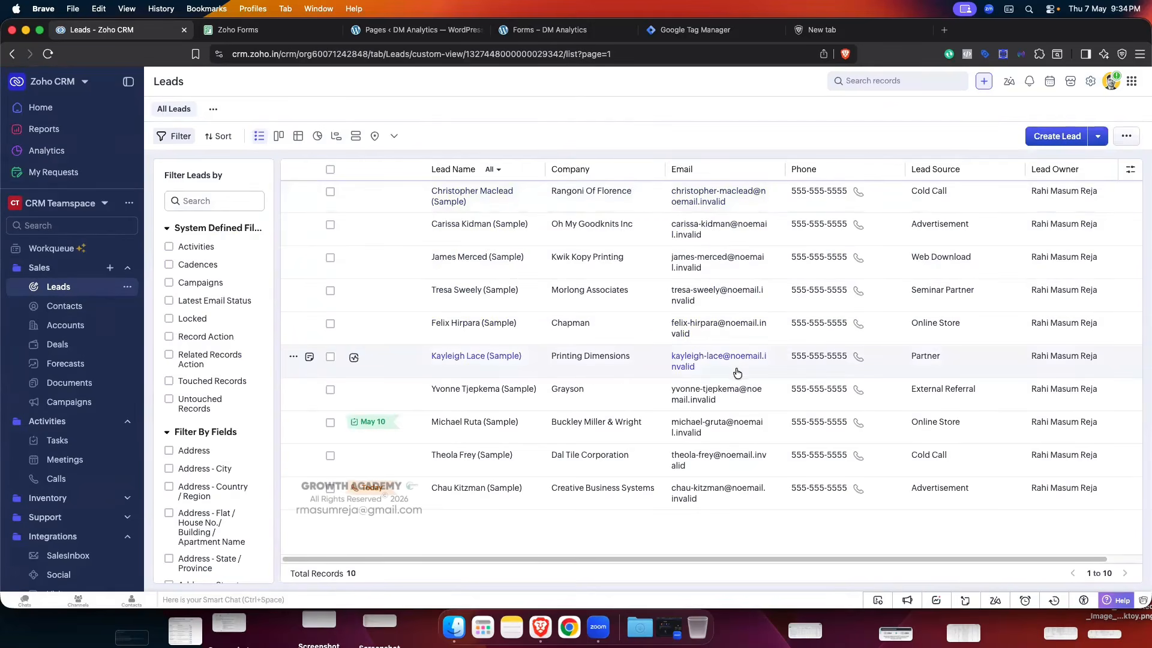
left_click(713, 268)
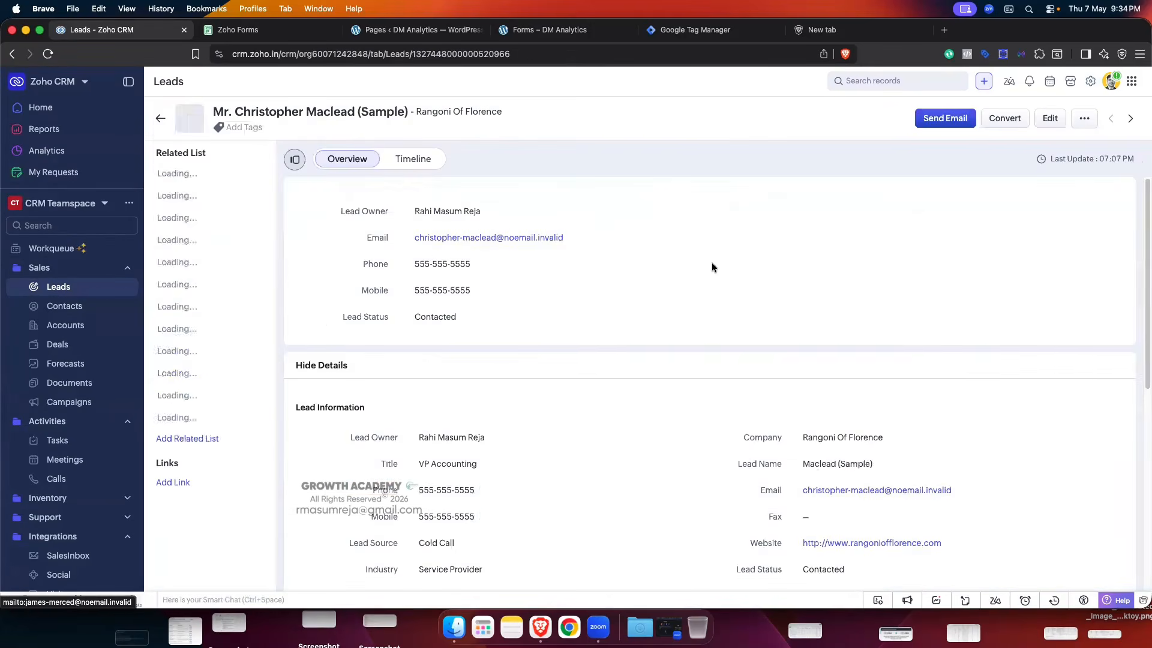
scroll(712, 267, "down", 4)
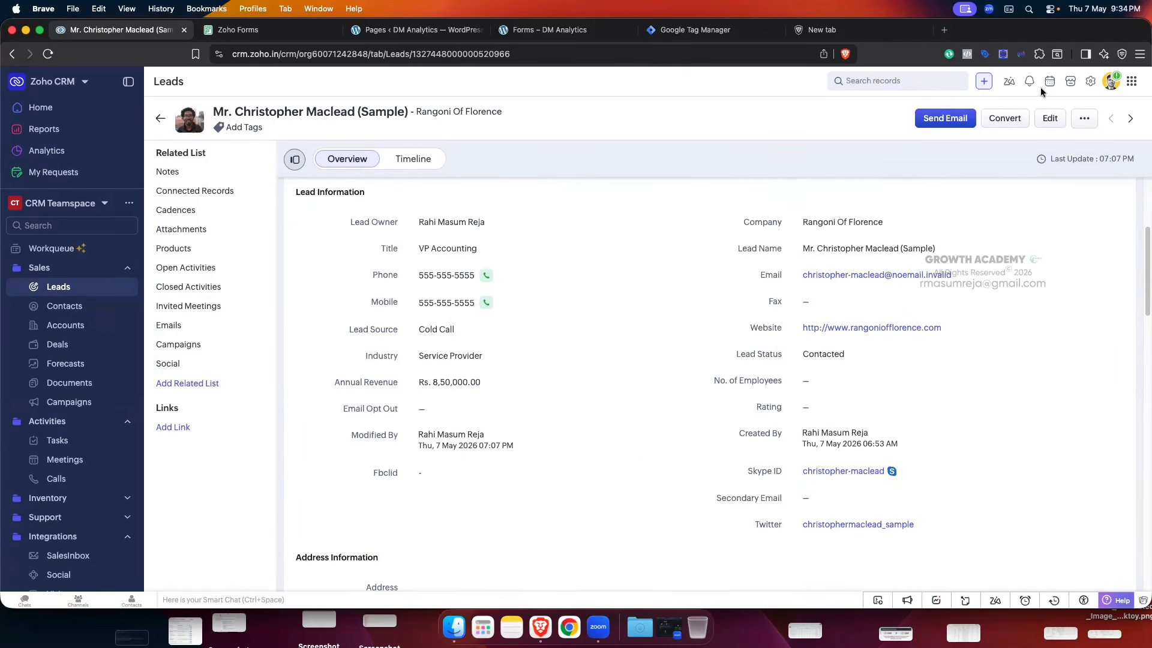
- Review the Standard Leads layout via Setup > Modules and Fields, then back out to the leads list
left_click(1089, 81)
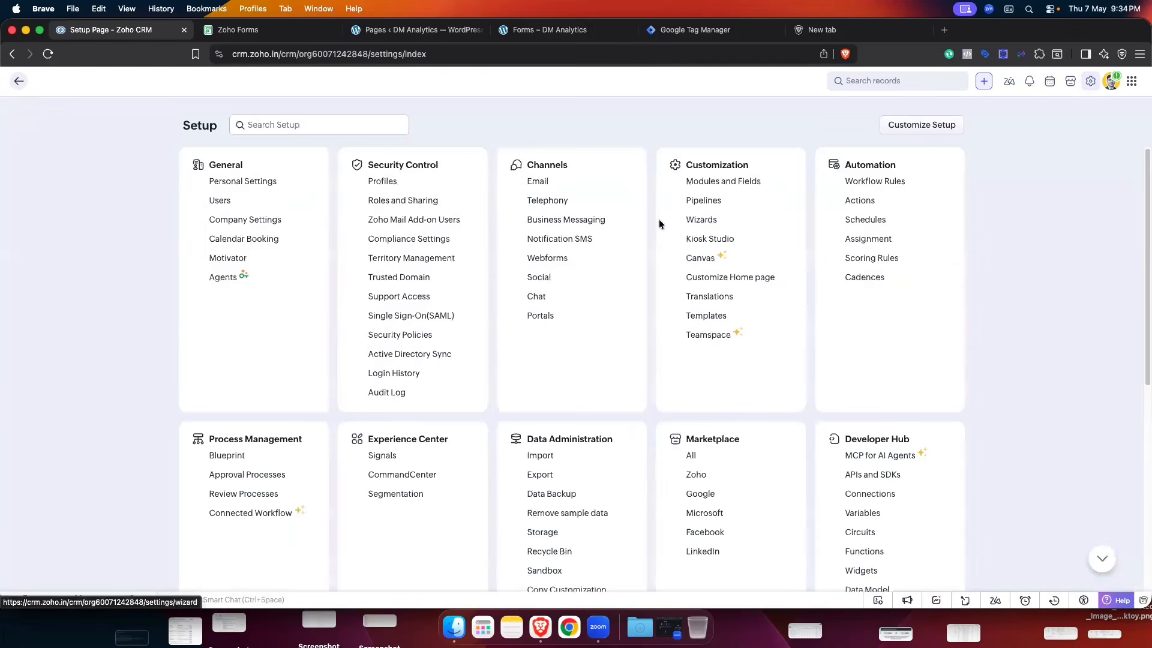
left_click(724, 181)
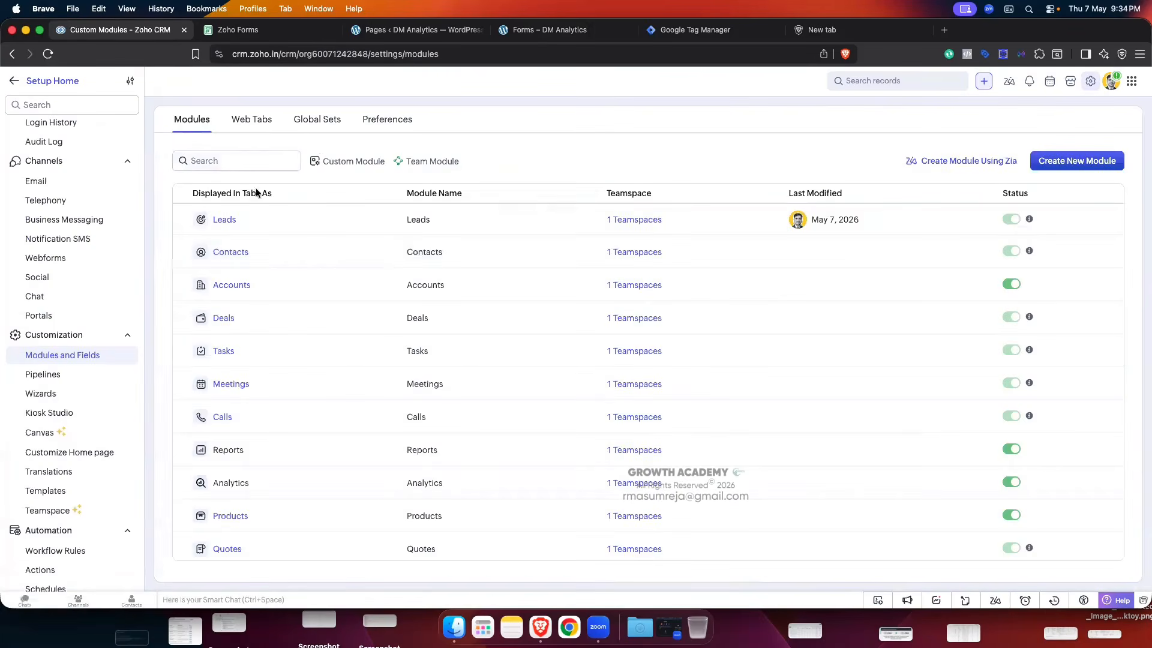
left_click(225, 220)
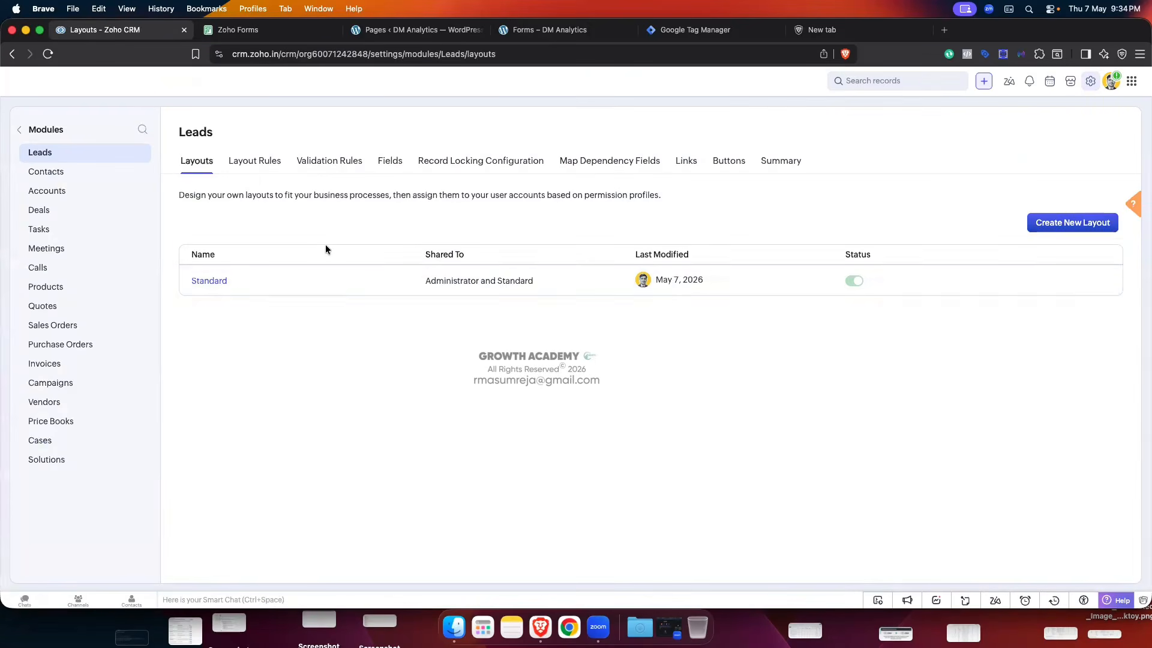
left_click(214, 281)
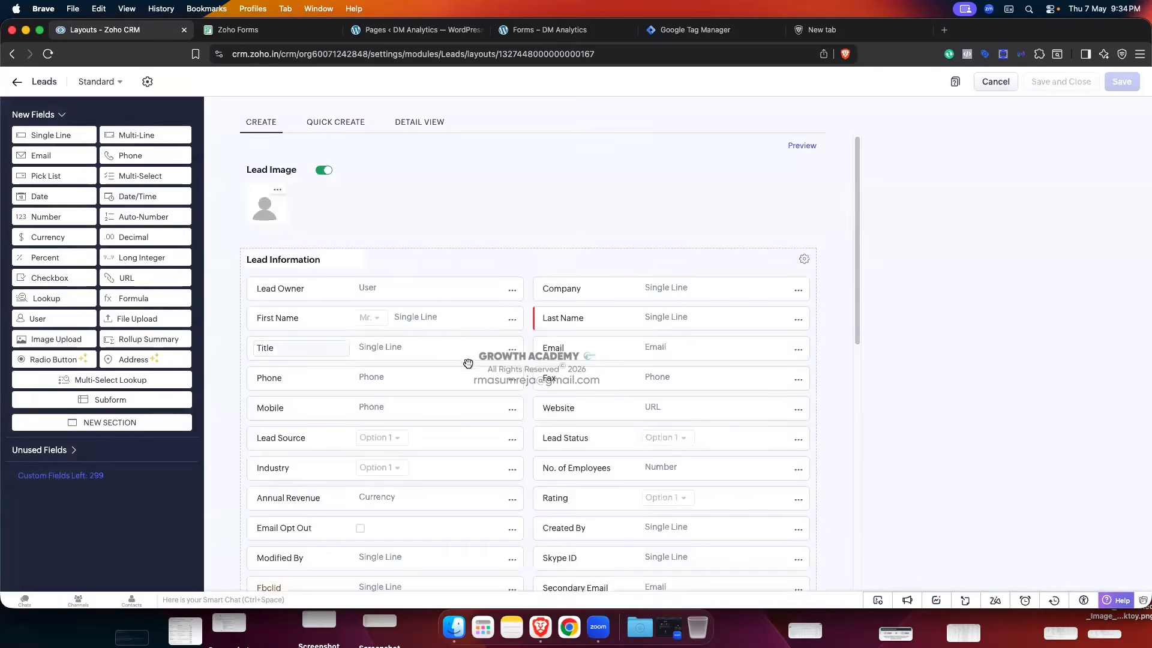
scroll(468, 363, "down", 5)
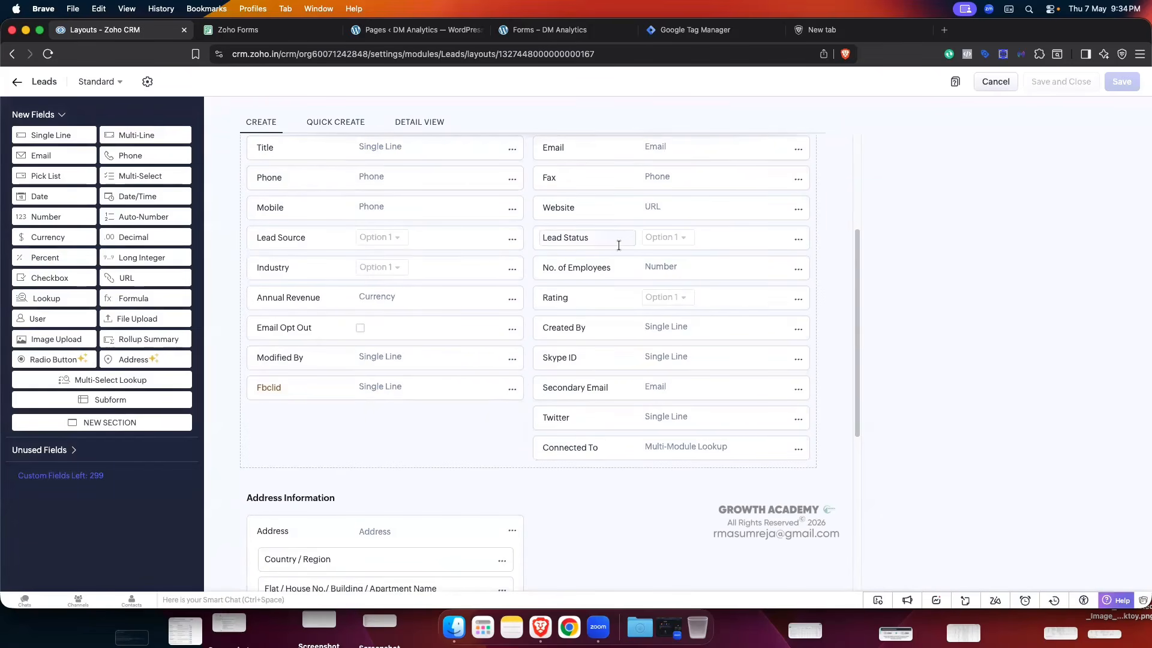
scroll(273, 277, "up", 5)
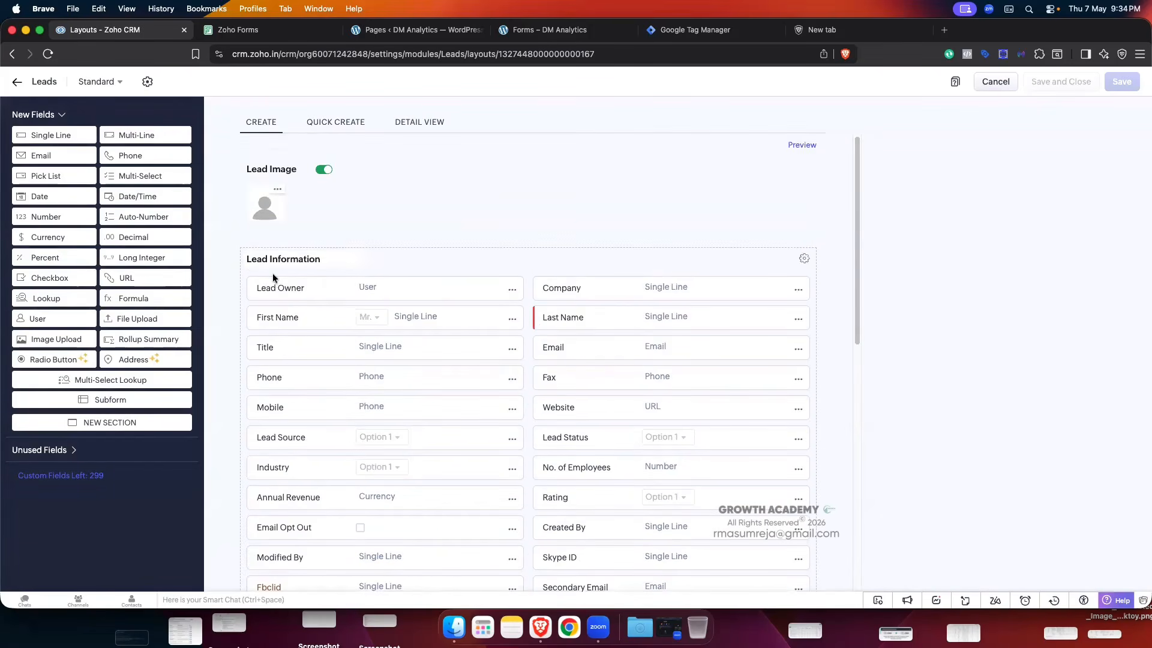
left_click(17, 82)
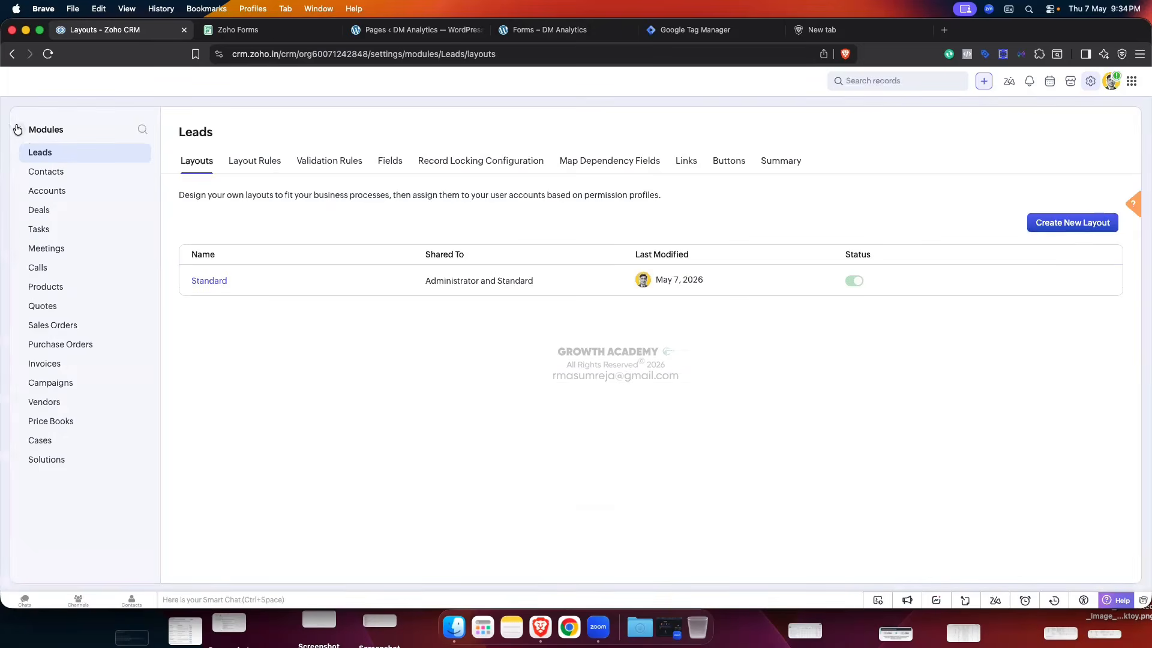
left_click(18, 129)
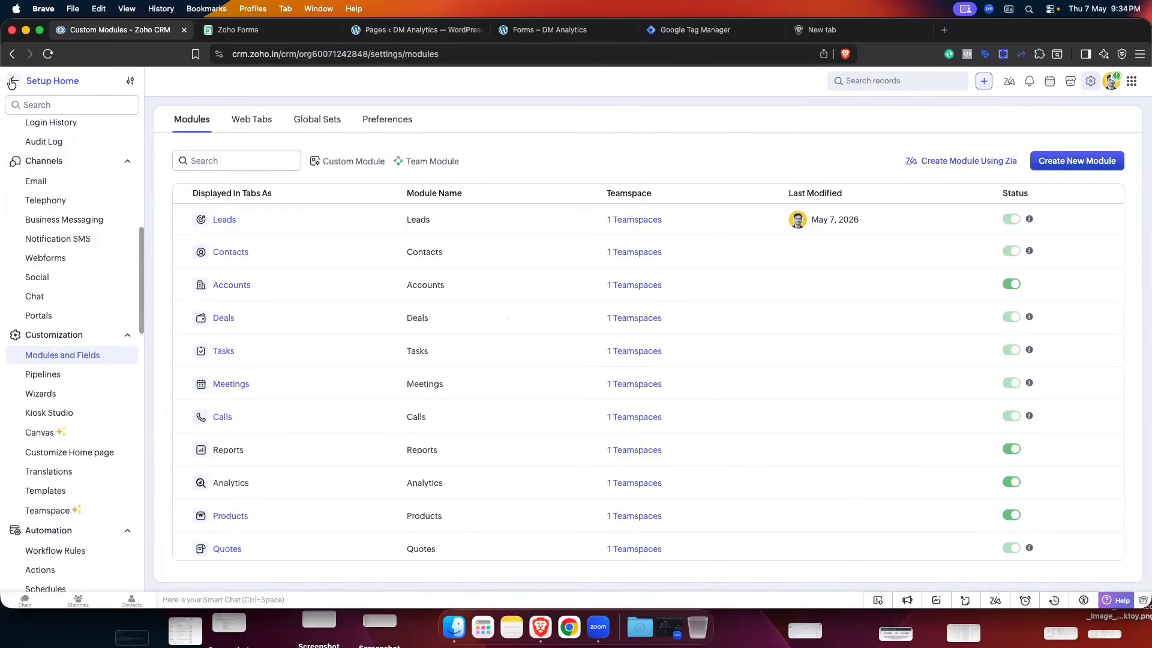
left_click(12, 82)
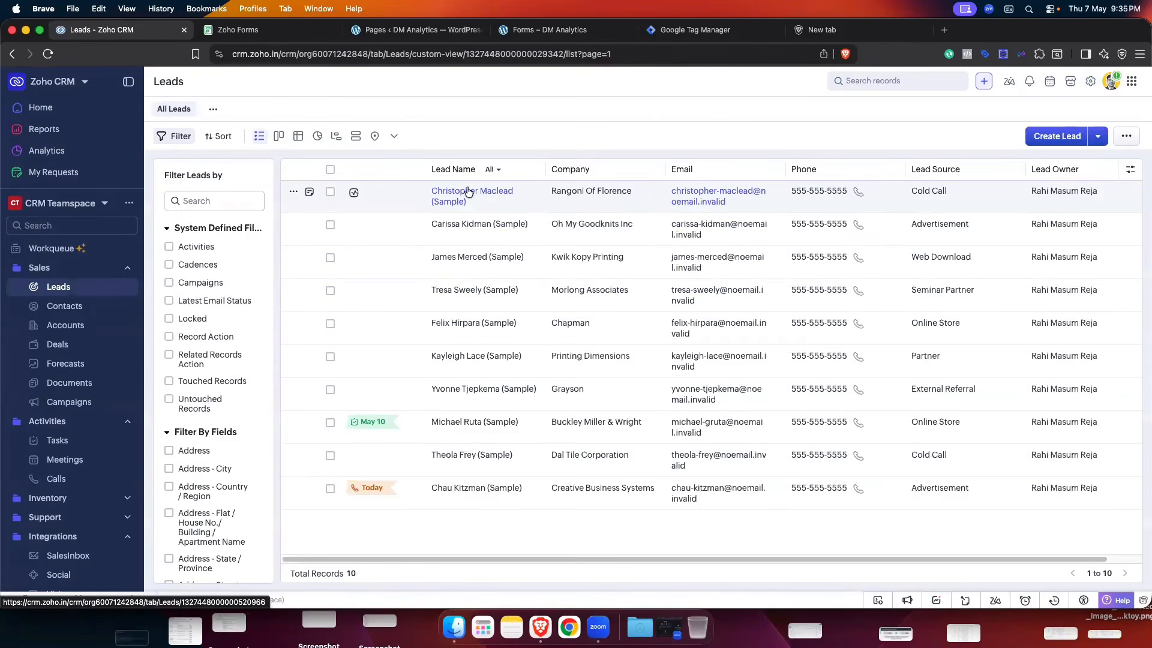
- Open the first sample lead and check its empty Fbclid value
left_click(468, 191)
scroll(540, 306, "down", 10)
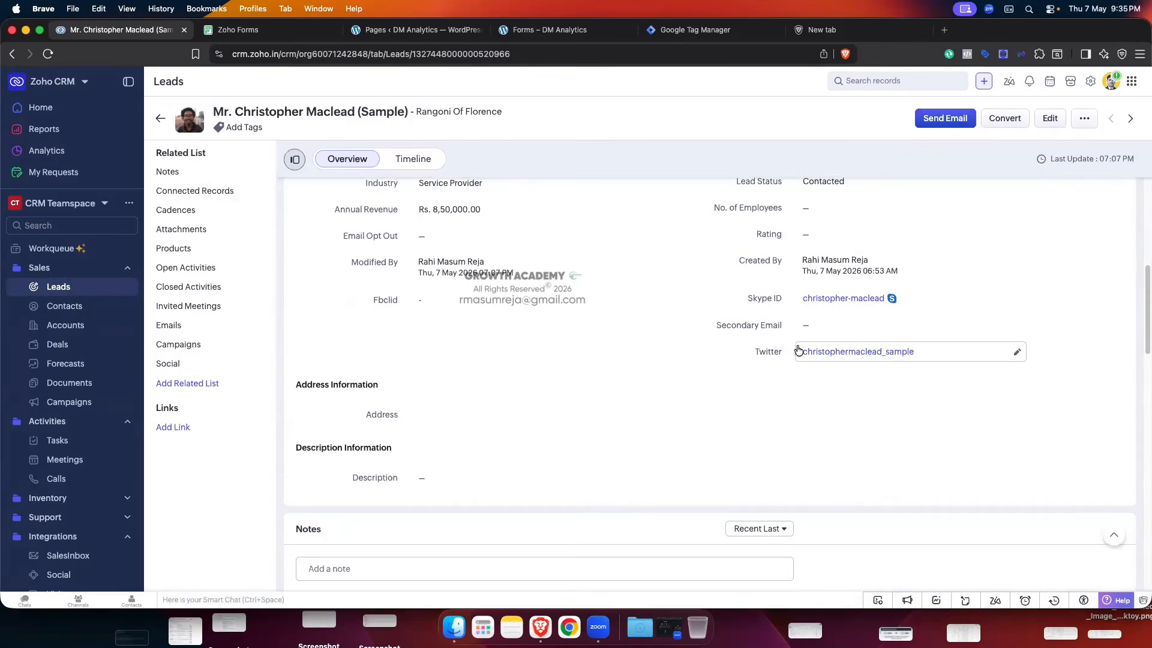
scroll(814, 318, "up", 5)
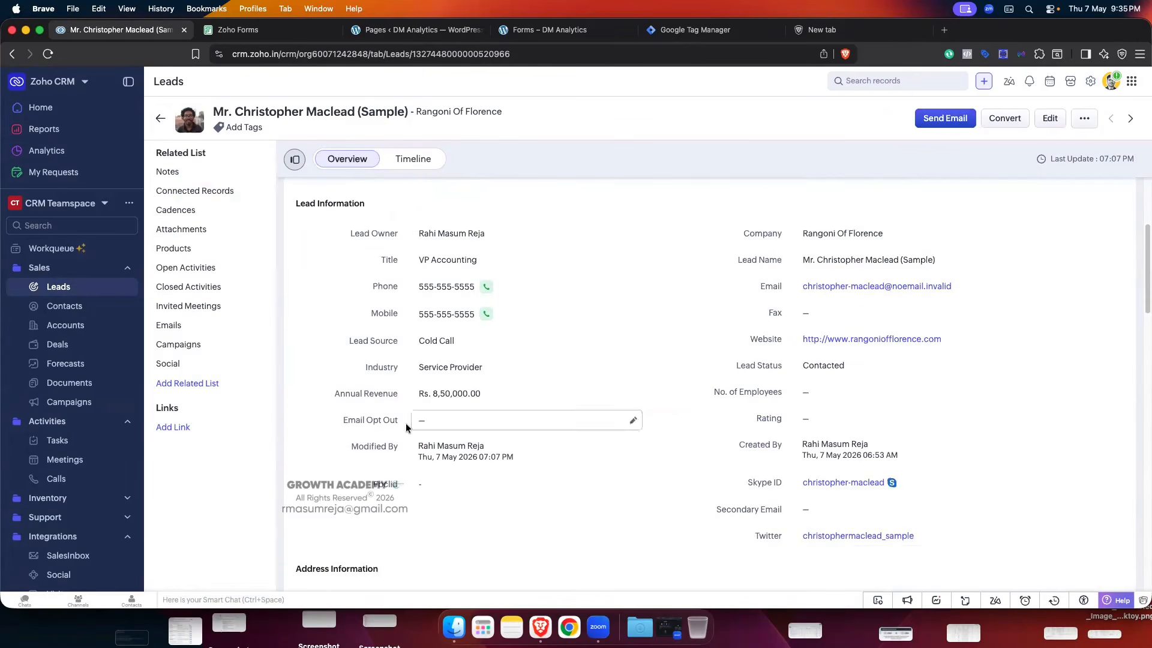
scroll(932, 426, "down", 4)
scroll(929, 420, "up", 5)
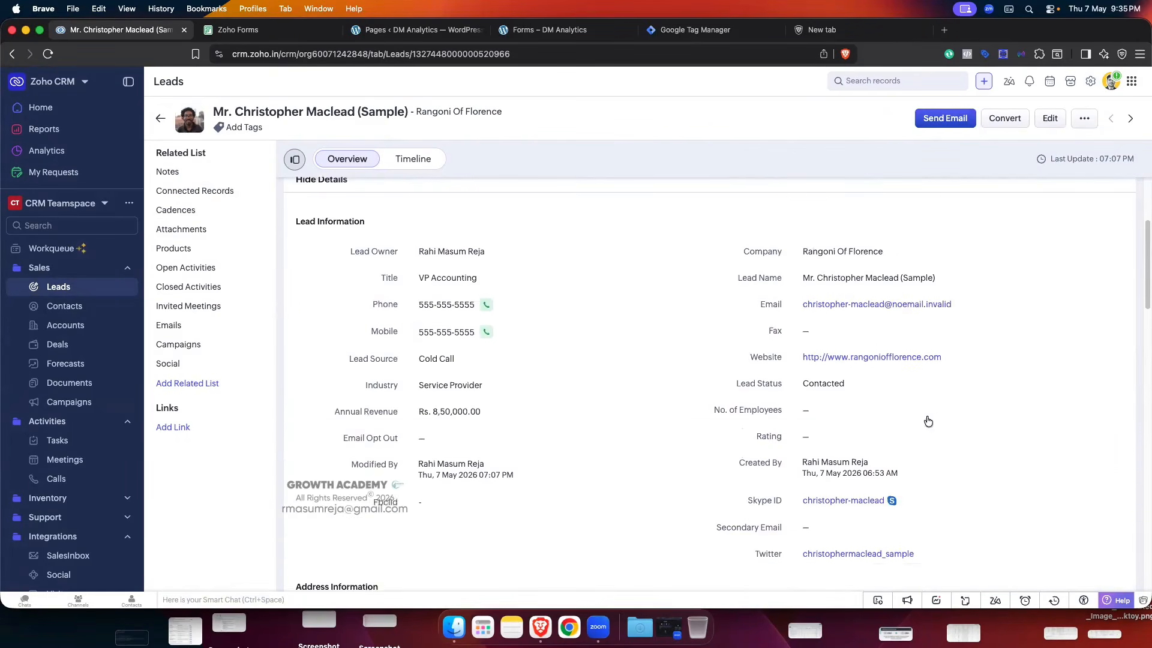
- Return to the Leads list and switch to the Forms – DM Analytics page
left_click(572, 33)
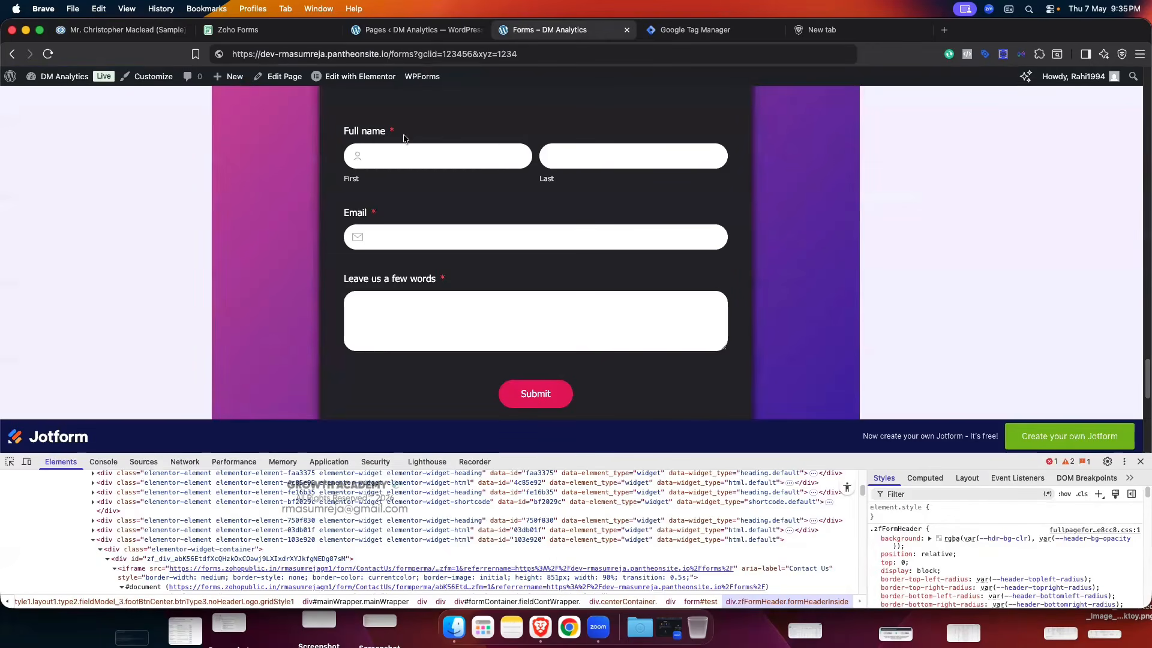
left_click(120, 29)
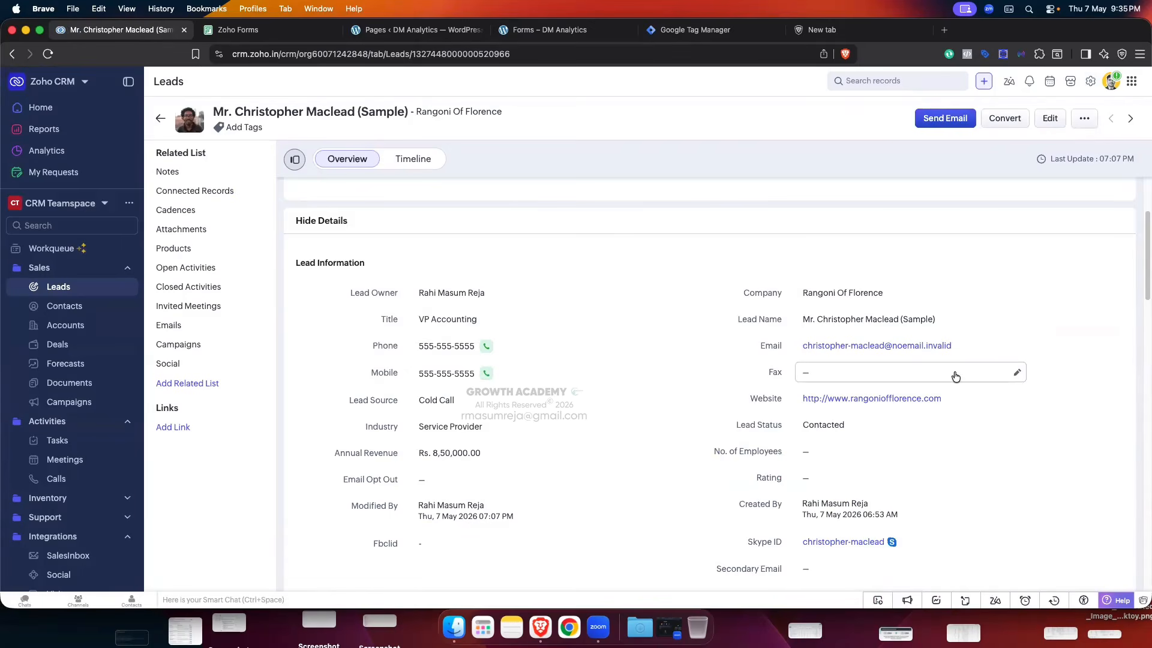
scroll(759, 247, "up", 2)
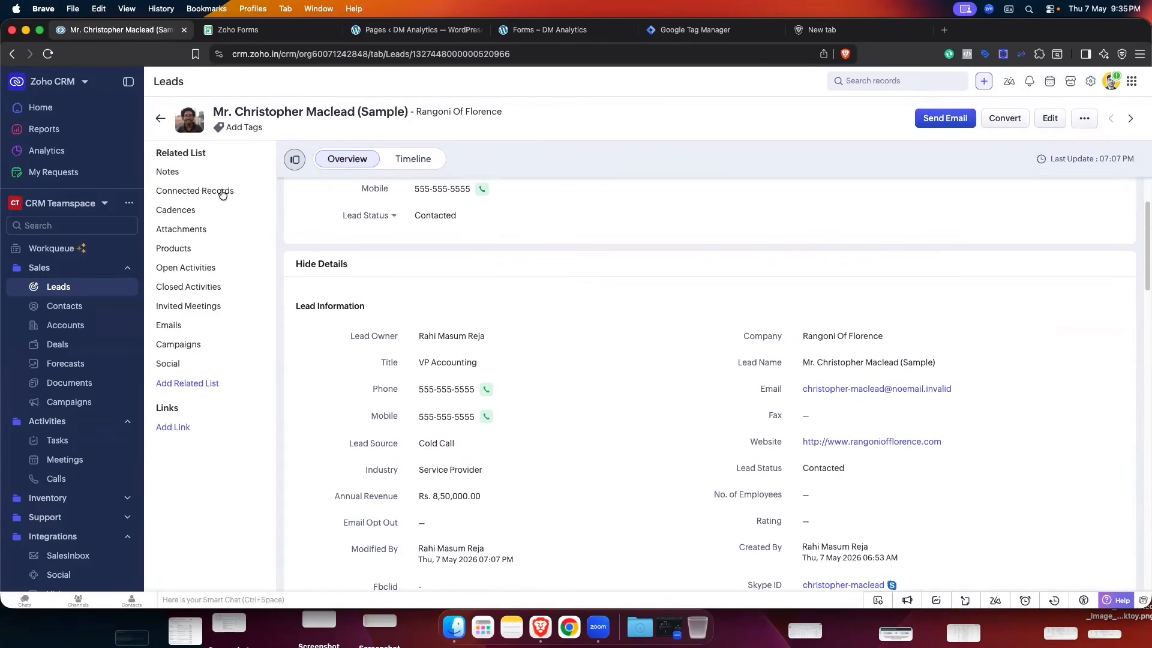
left_click(160, 118)
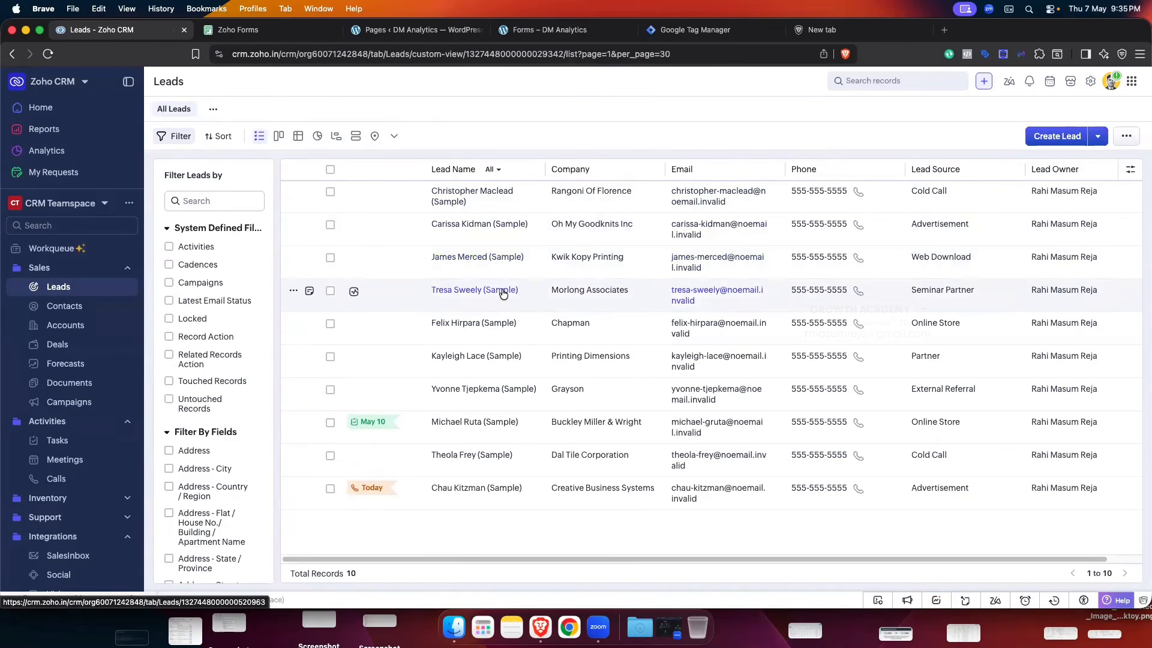
left_click(541, 33)
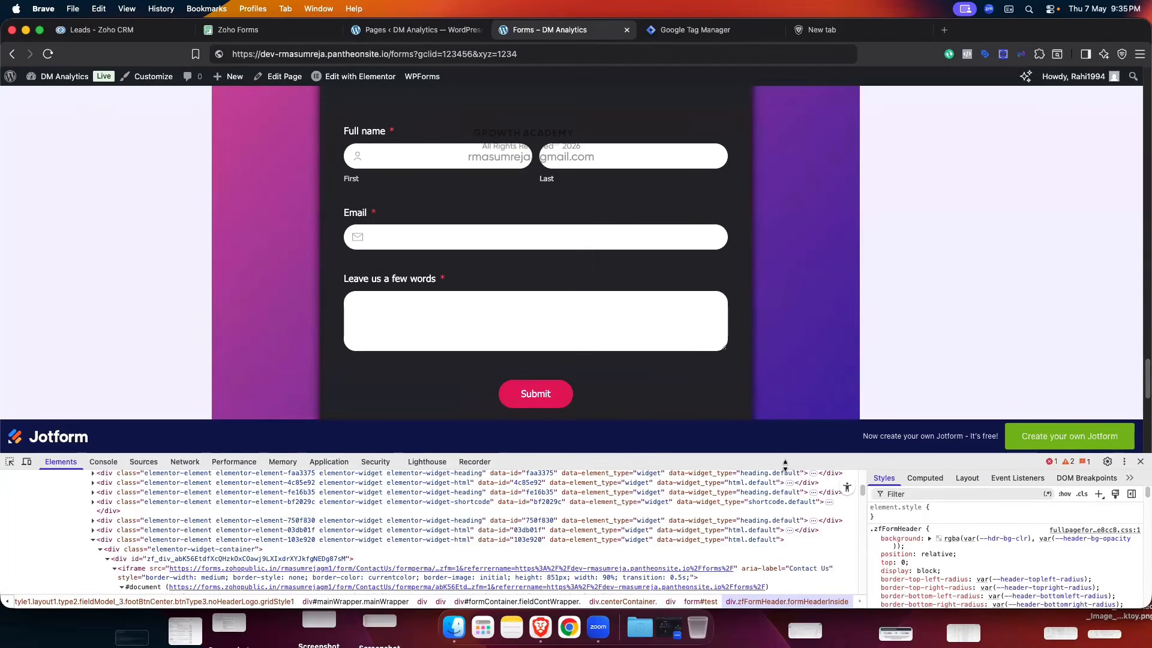
- Enlarge DevTools and open the embedded form iframe with Edit as HTML
left_click_drag(784, 463, 783, 231)
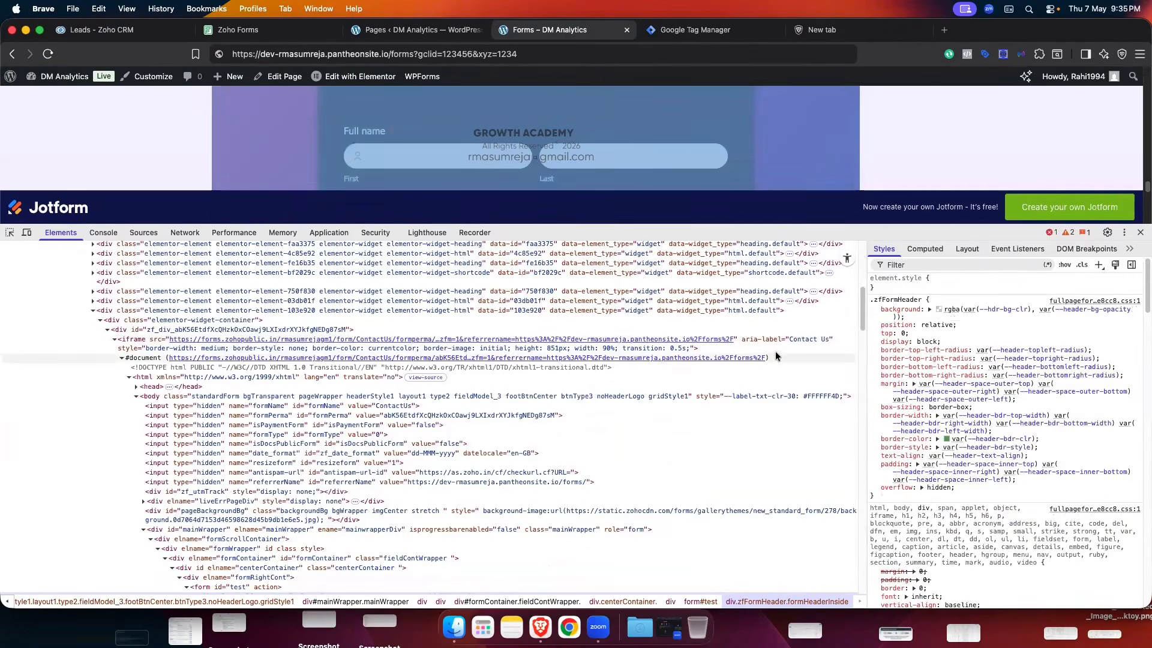
right_click(135, 342)
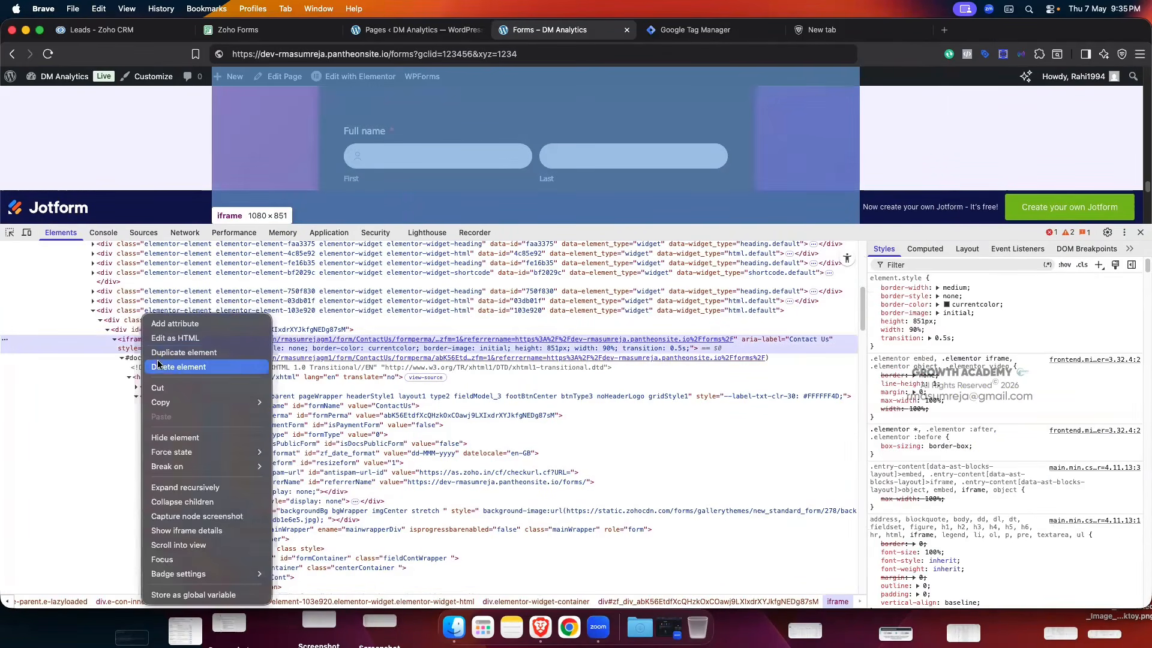
left_click(168, 339)
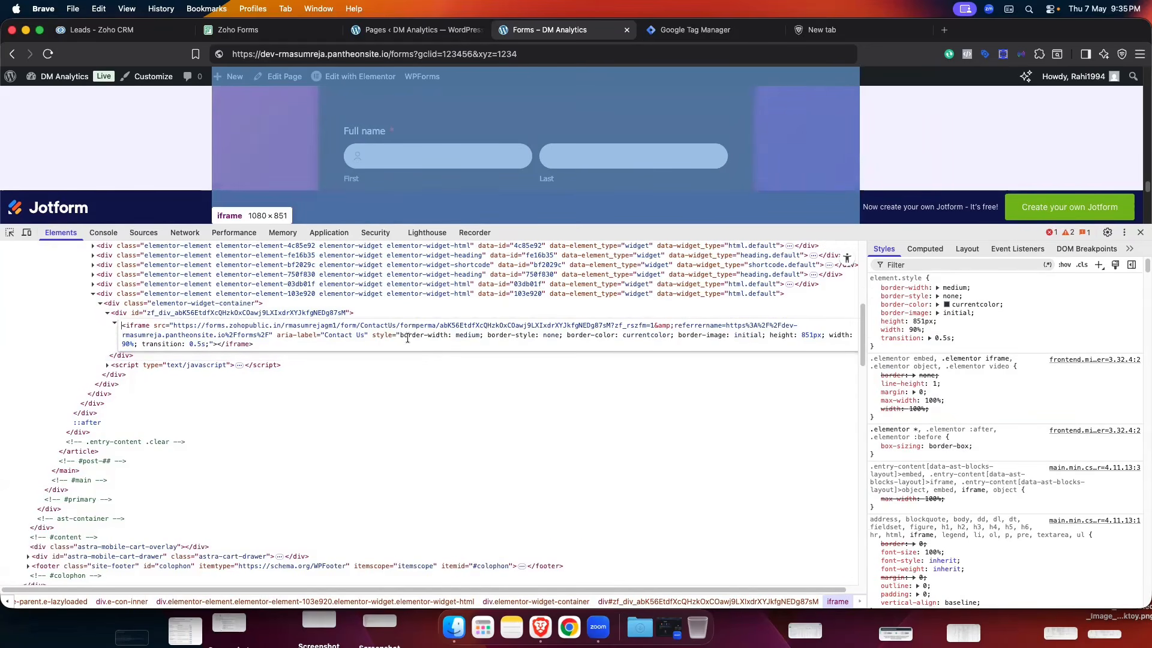
- Insert '&fbclid' right after zf_rszfm=1 in the iframe src
left_click(654, 326)
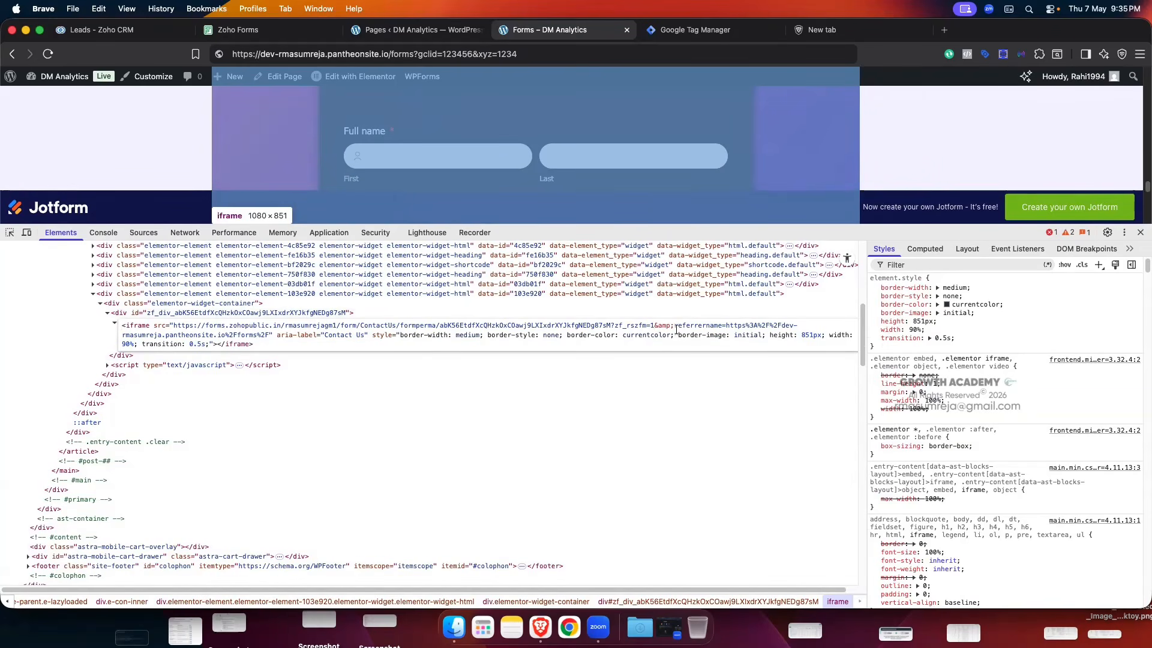
type("?")
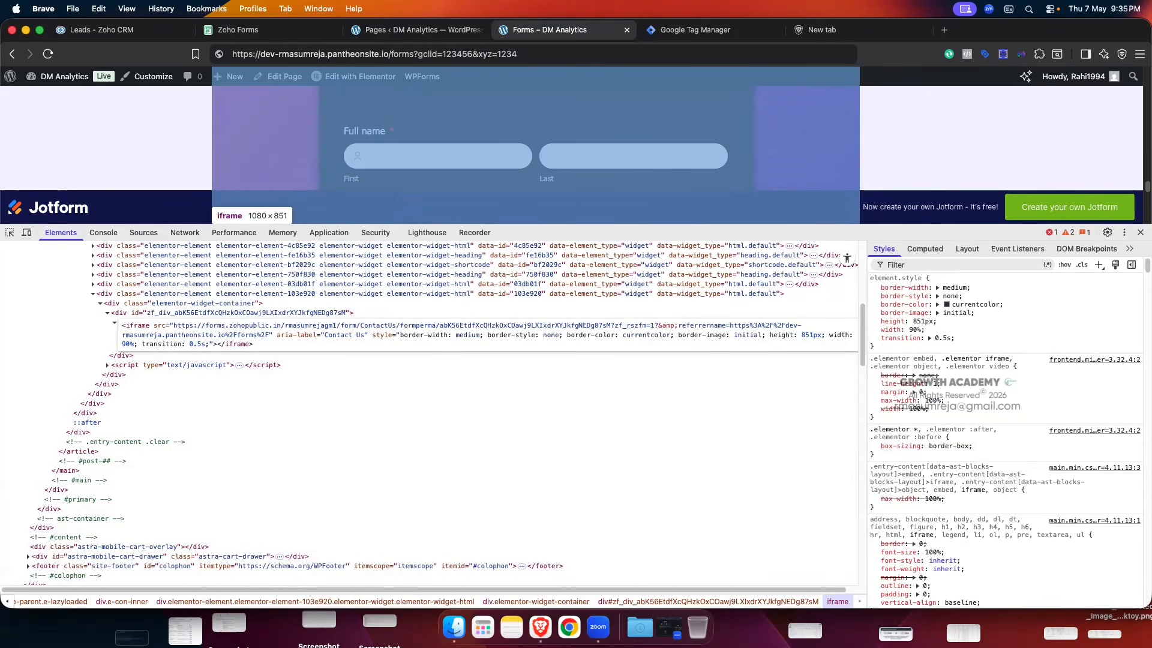
type("fbclid")
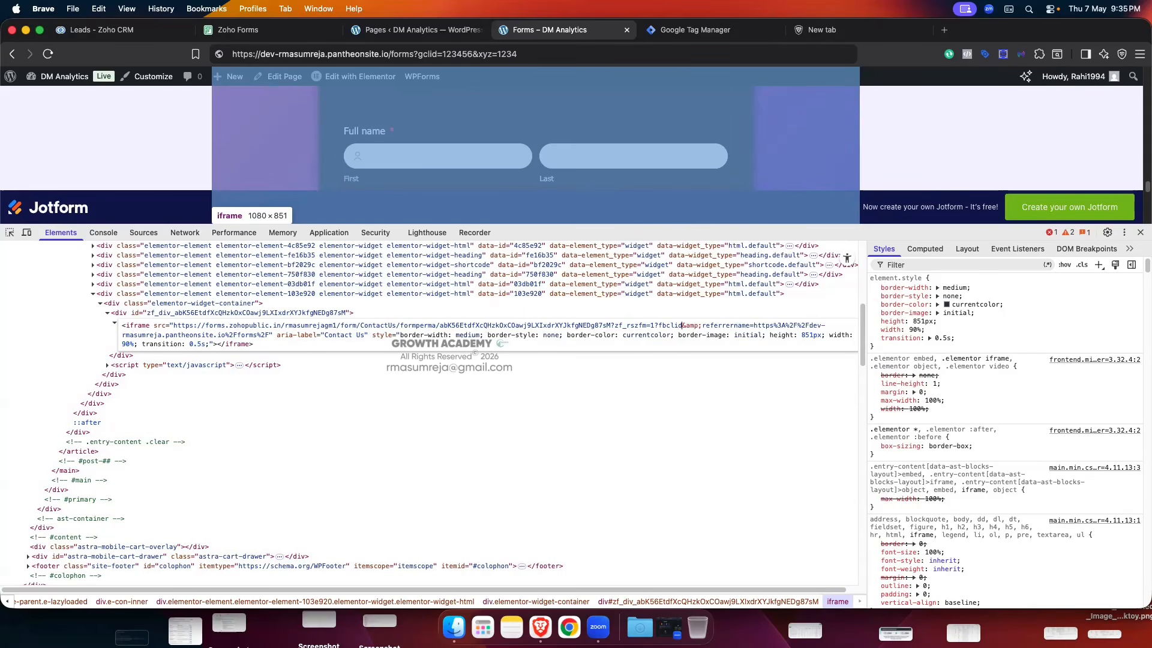
type("=")
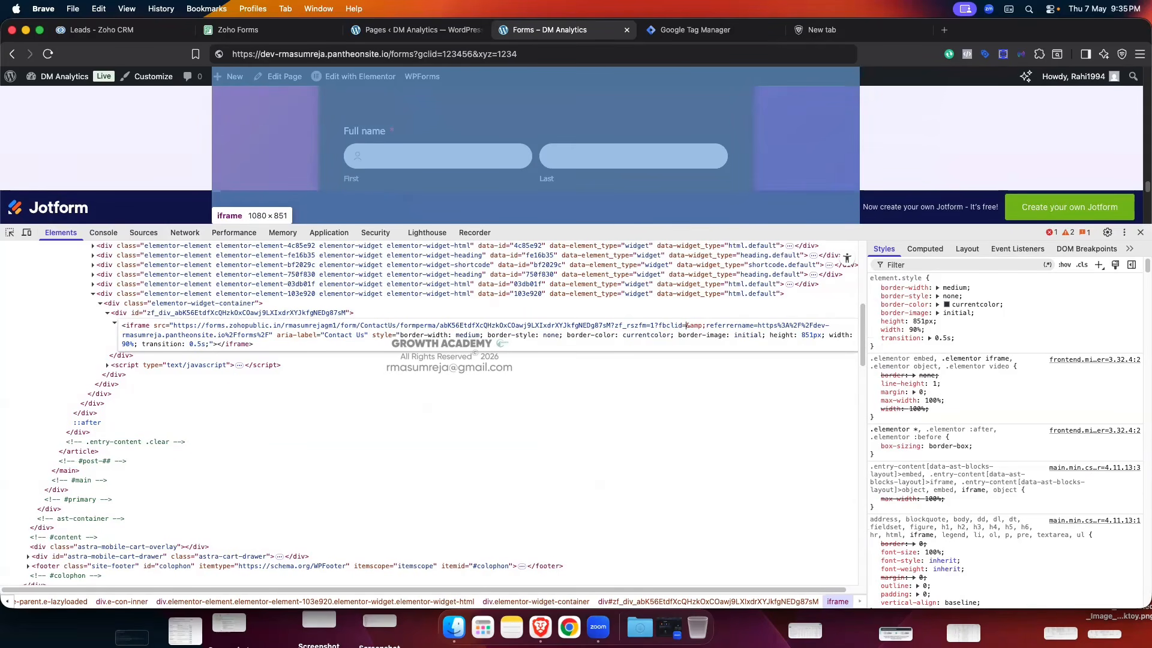
key("BackSpace")
key("BackSpace")
key("BackSpace")
key("BackSpace")
key("BackSpace")
key("BackSpace")
key("BackSpace")
key("BackSpace")
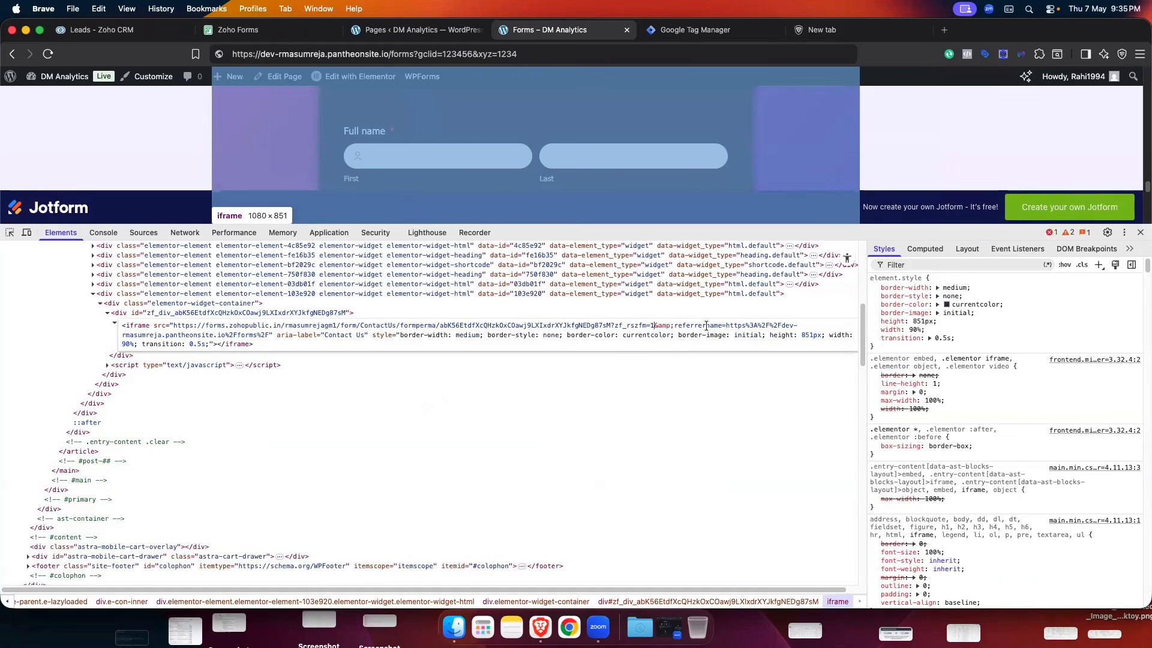
left_click(615, 325)
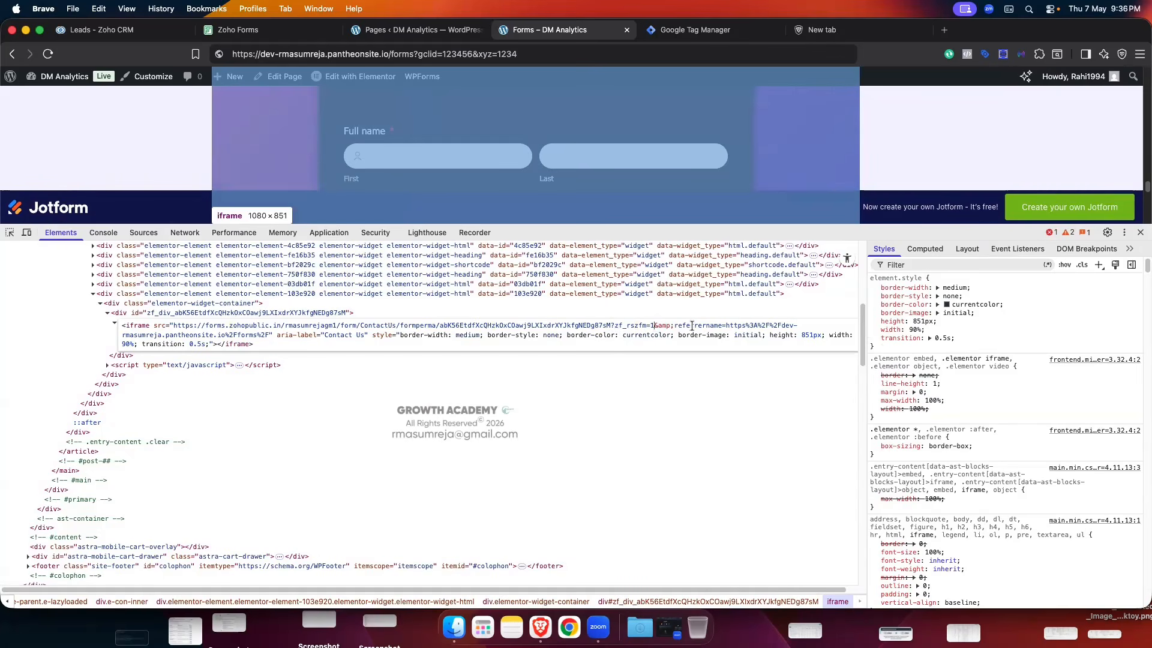
type("&")
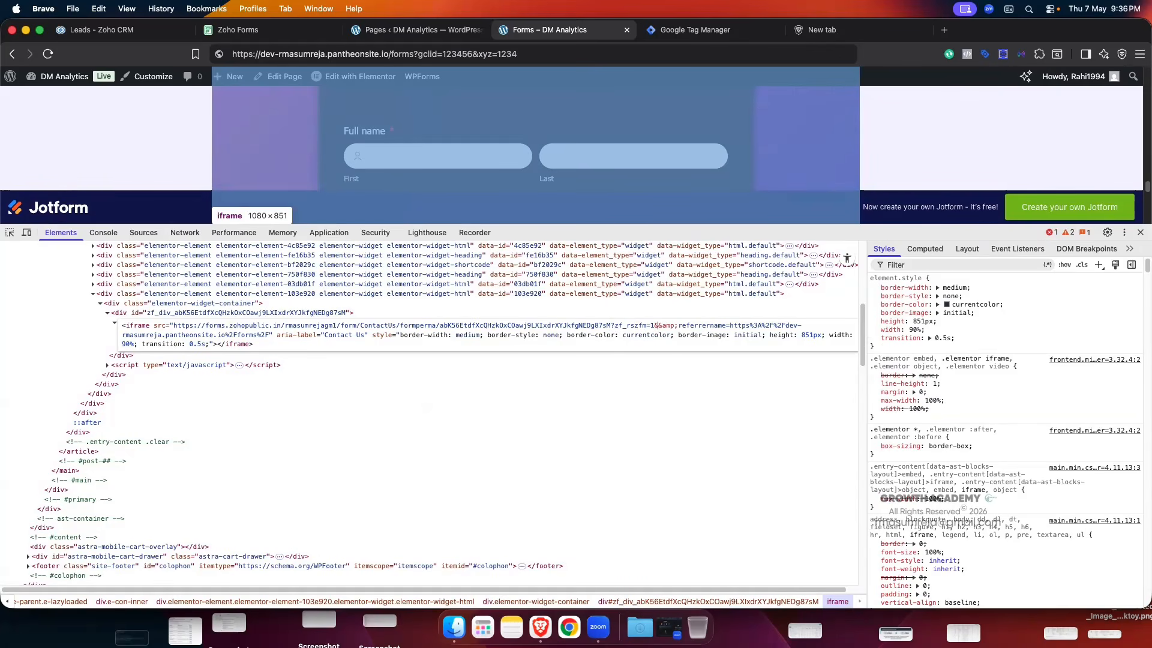
type("fbclid")
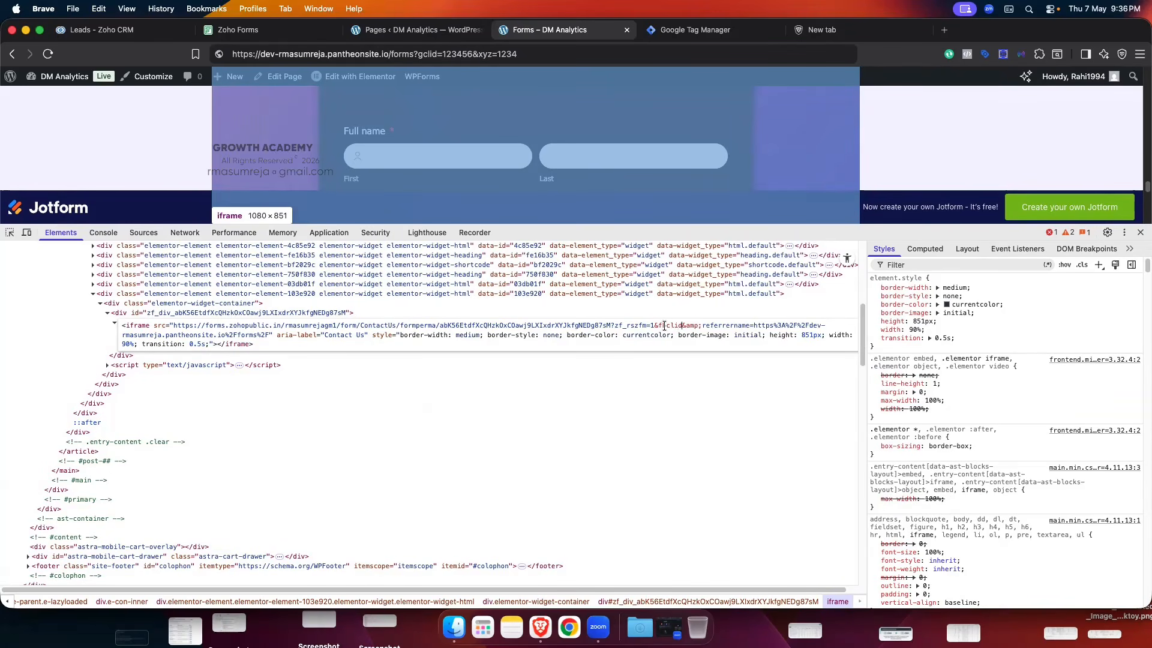
- Complete the '&fbclid=' parameter and verify the Fbclid field's prefill alias is fbclid in Zoho Forms
type("=")
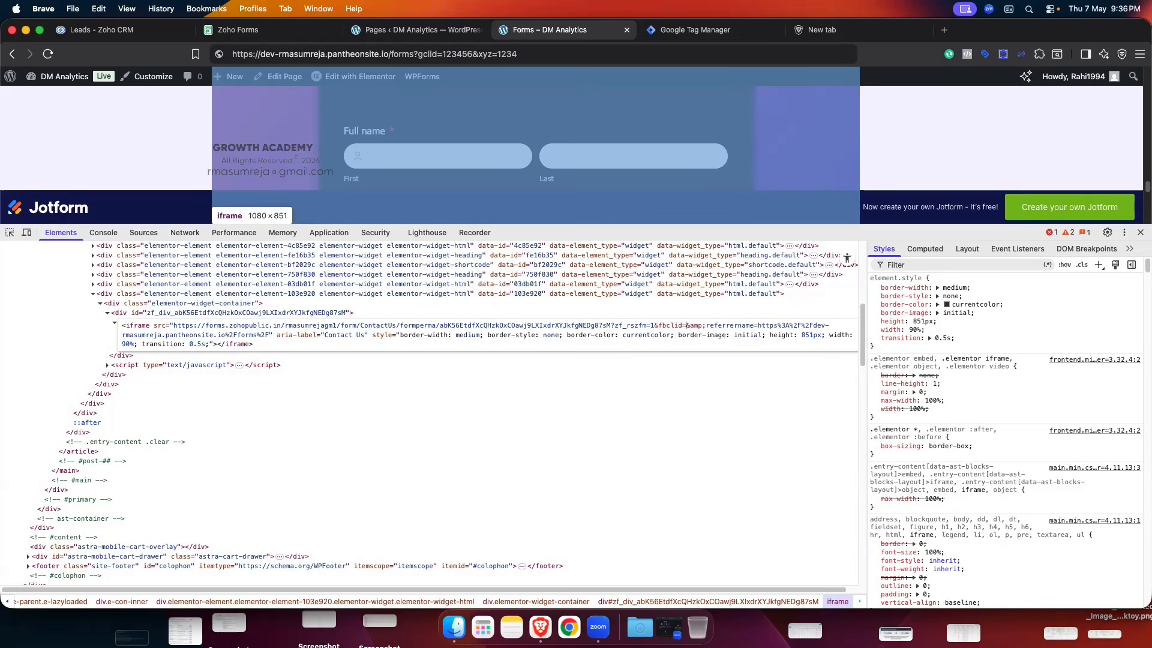
left_click(249, 33)
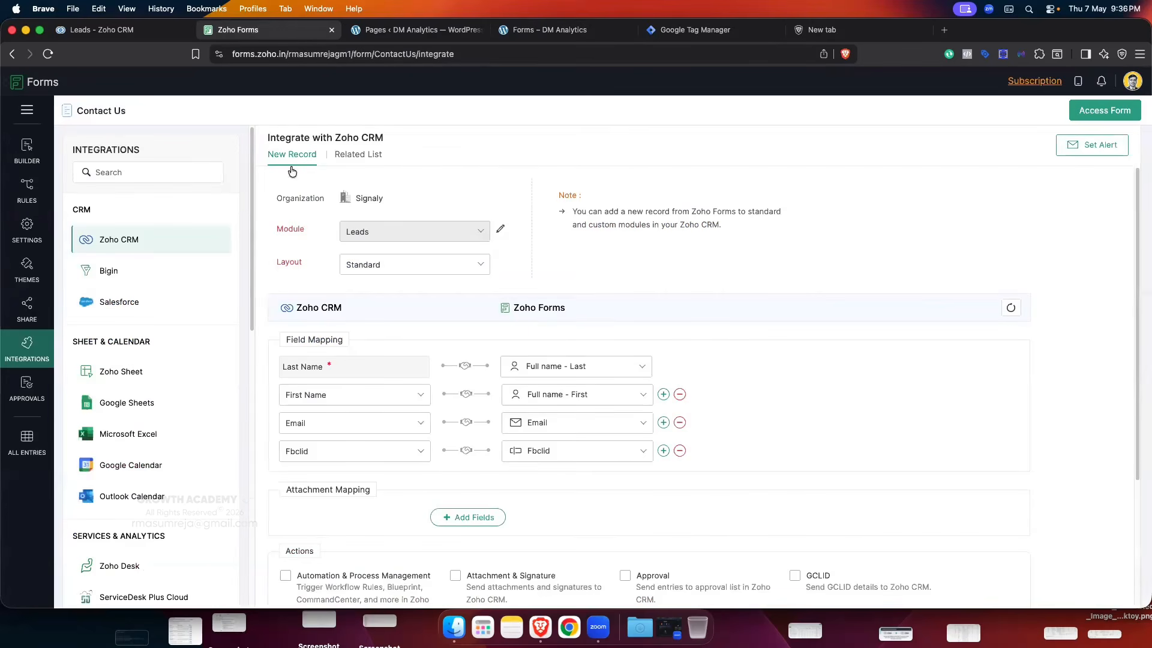
left_click(26, 224)
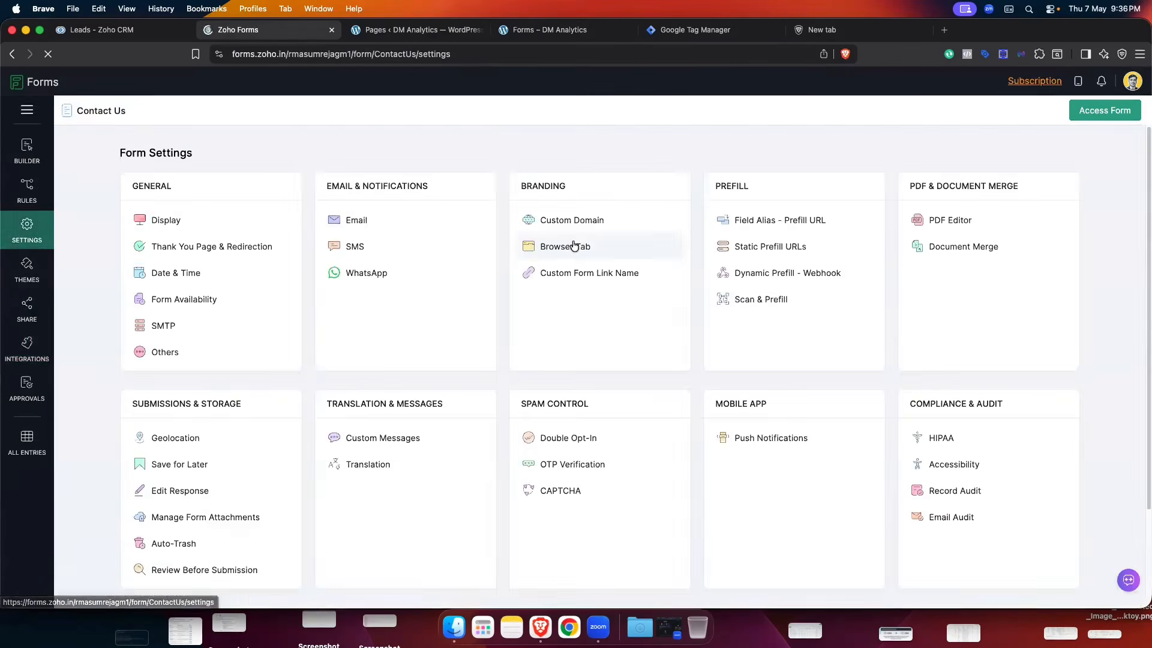
left_click(780, 218)
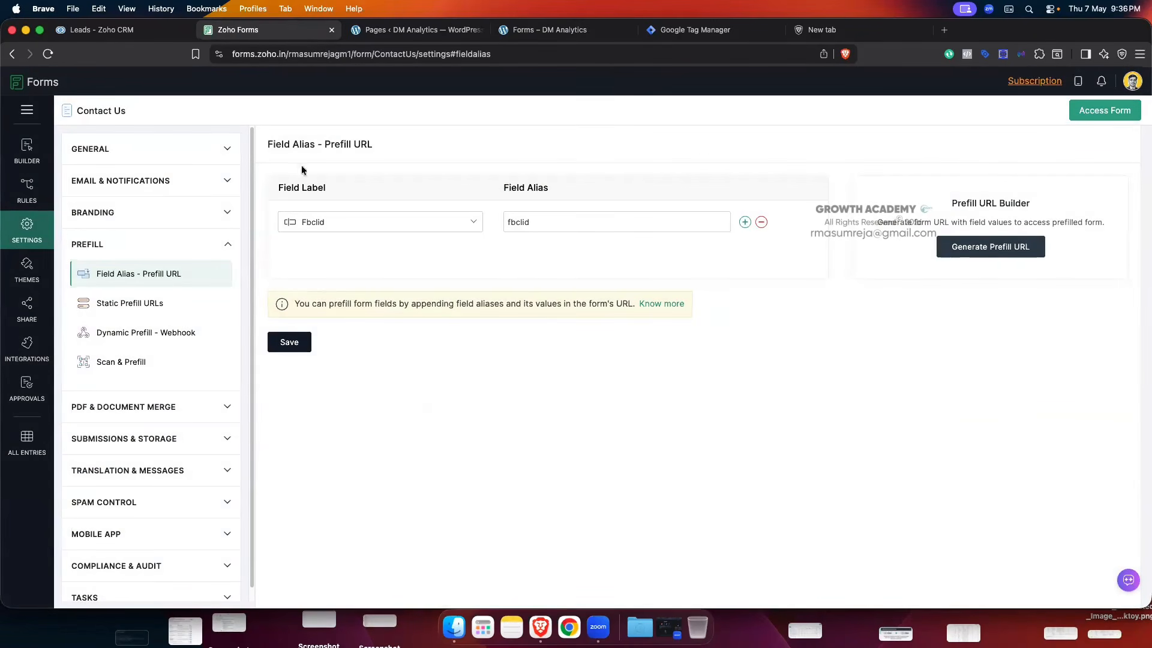
left_click(413, 30)
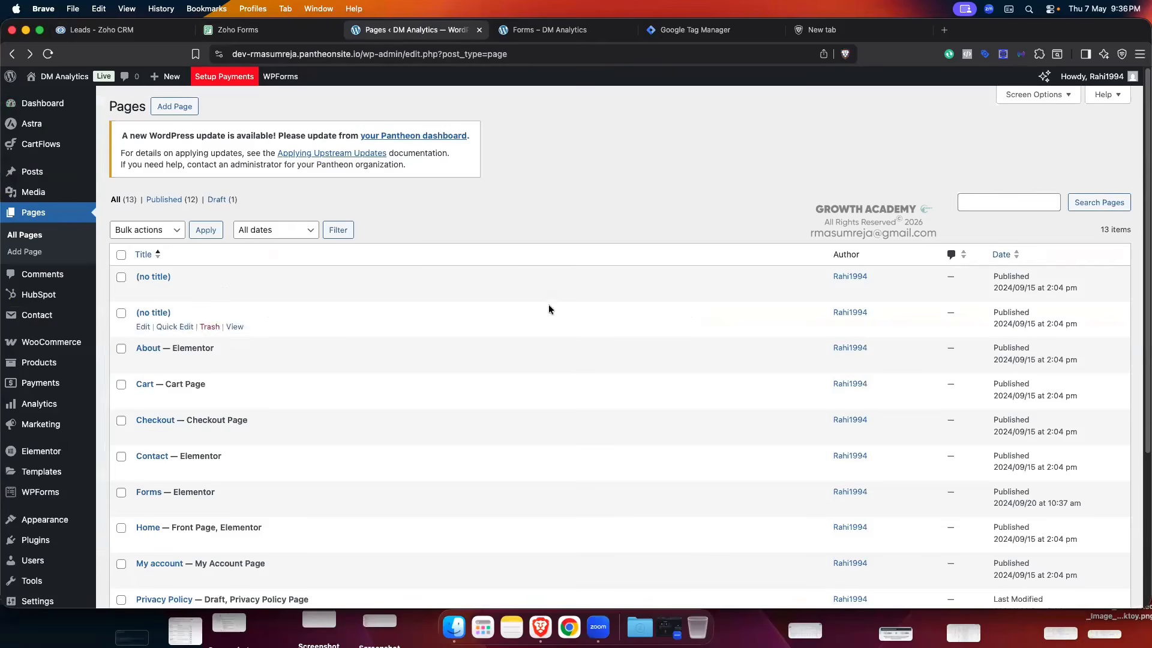
left_click(564, 33)
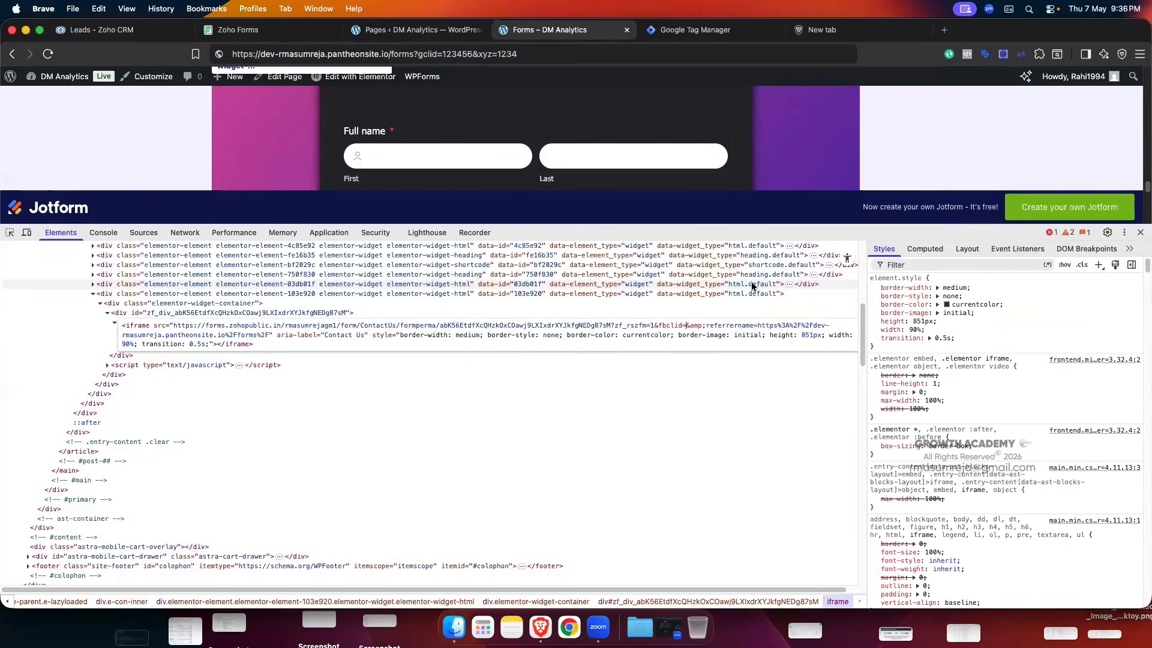
- Give fbclid the value 456789 and commit the iframe edit so the form reloads
type("45678")
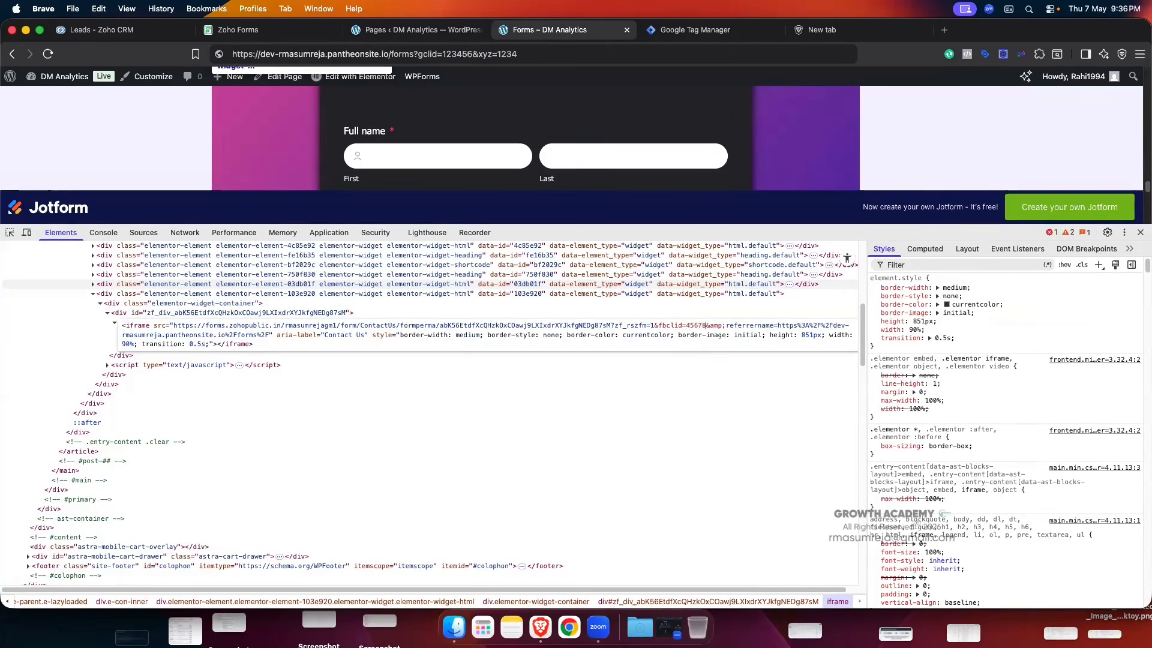
type("9")
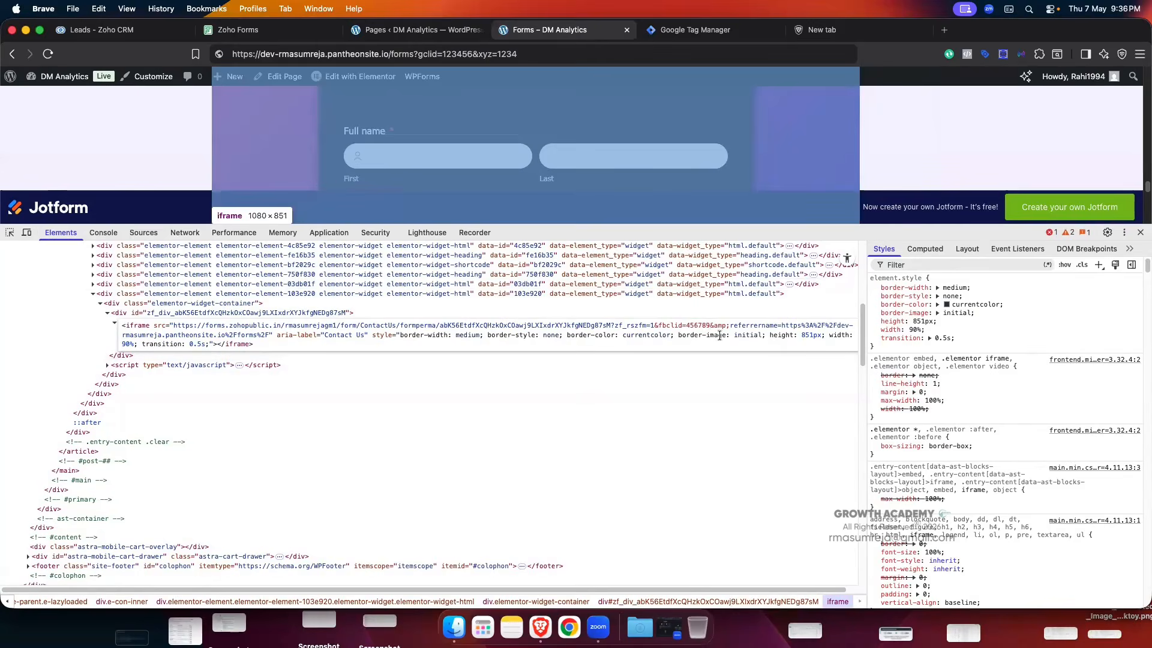
left_click(406, 424)
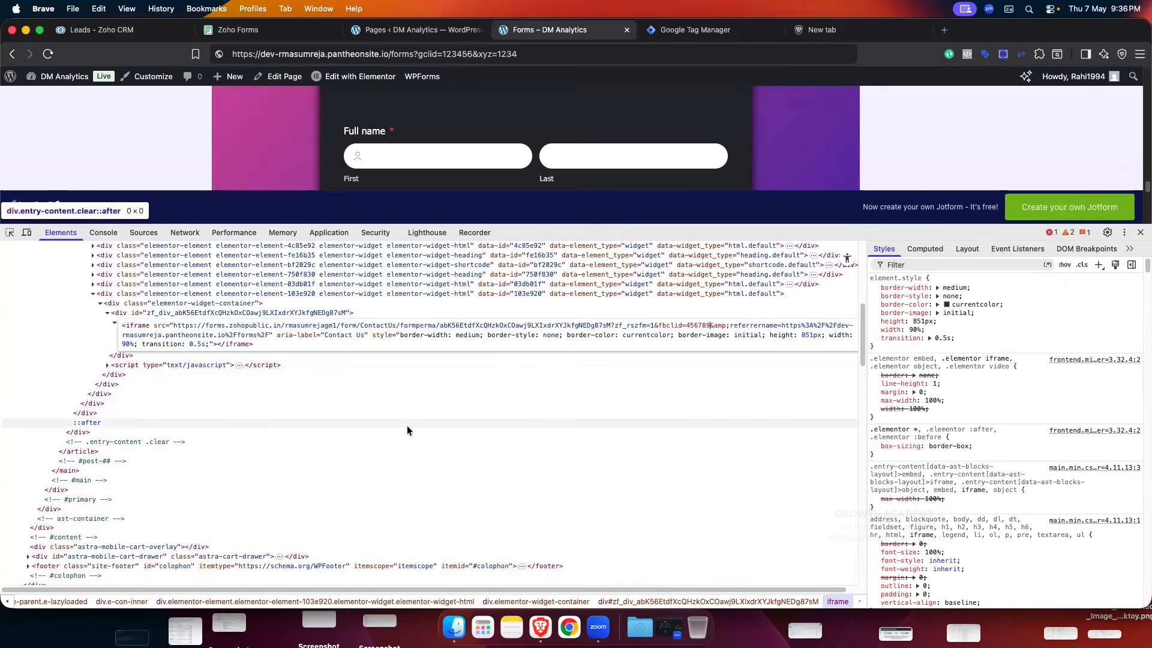
scroll(419, 425, "down", 10)
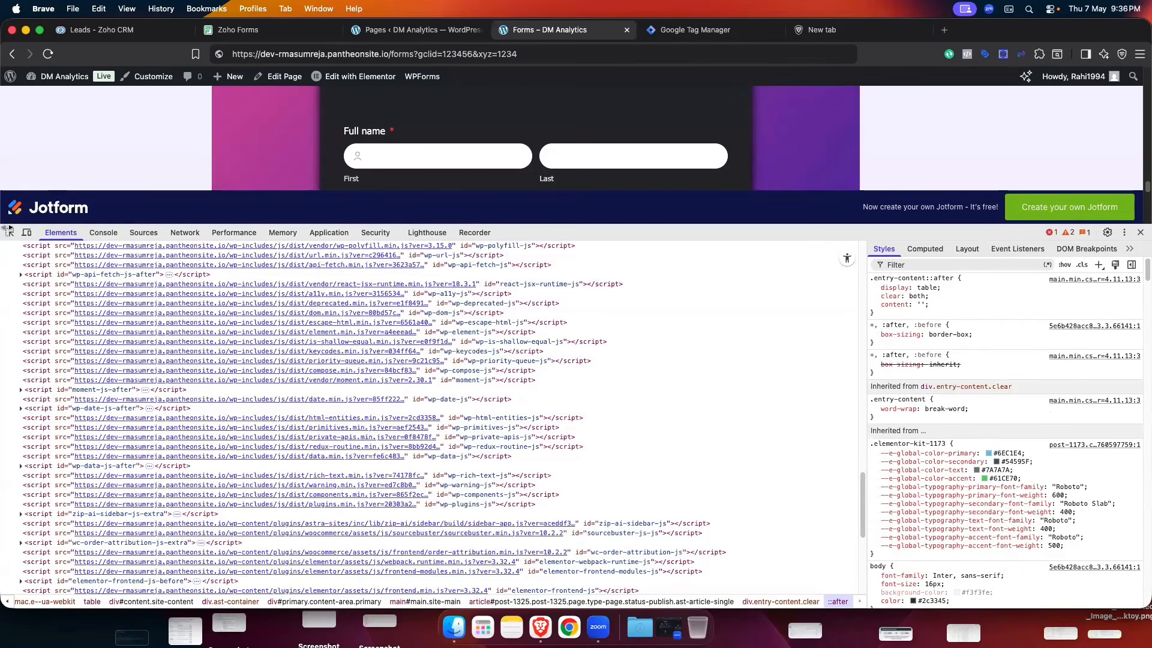
- Inspect the form's header with the element picker, then collapse DevTools
left_click(4, 235)
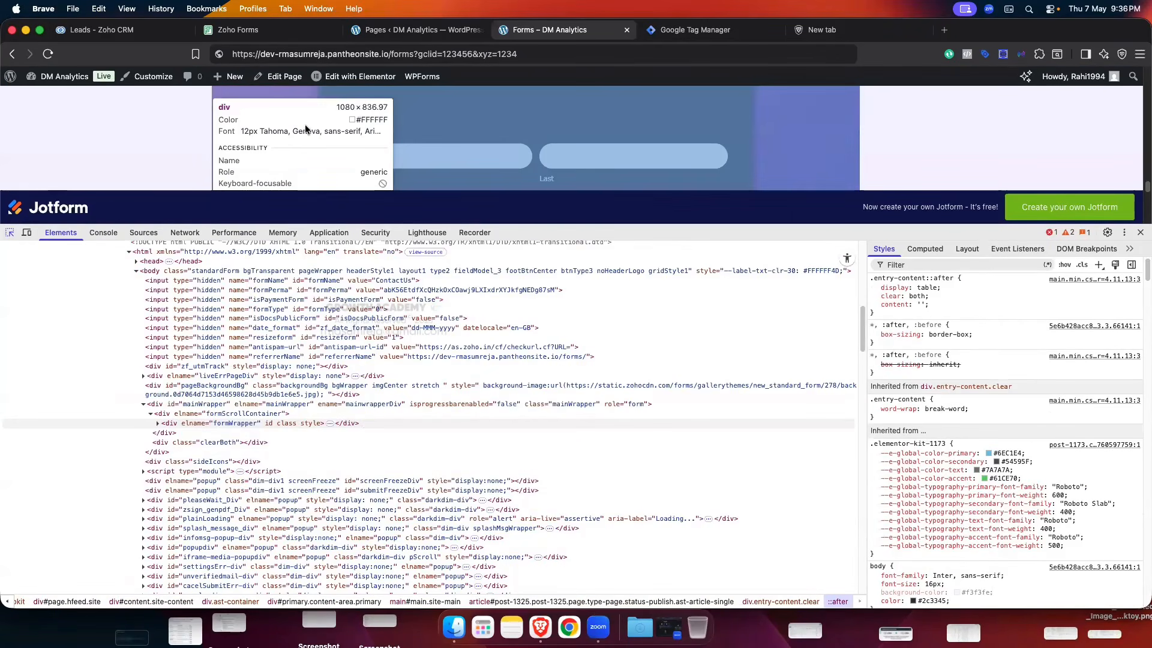
left_click(372, 89)
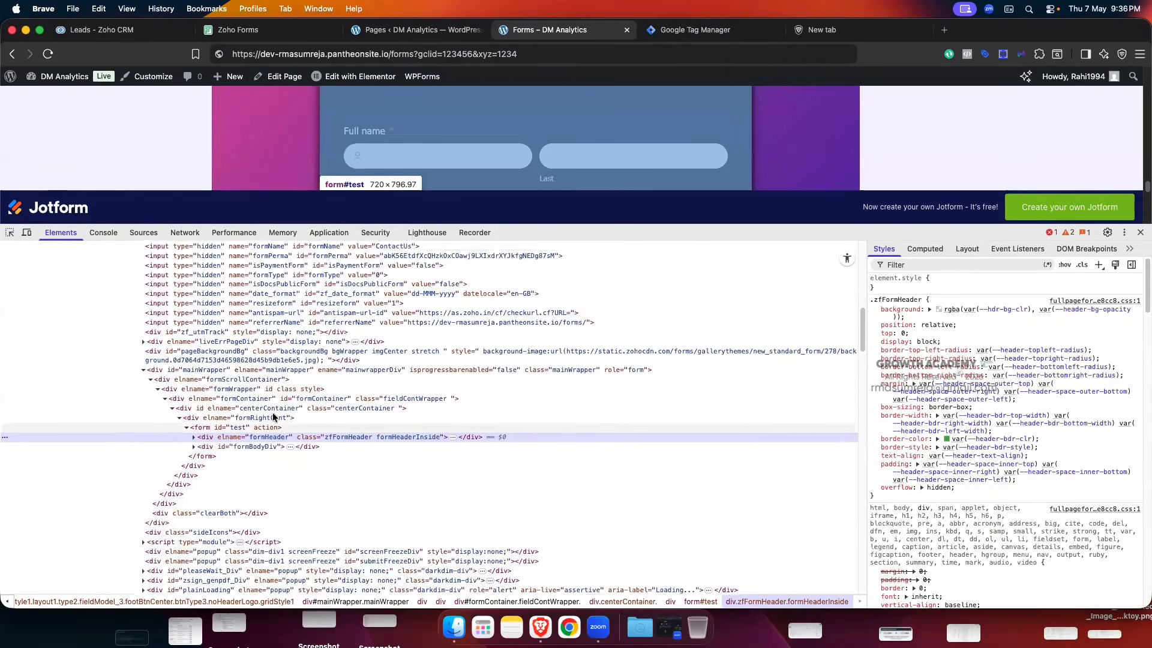
scroll(272, 412, "up", 6)
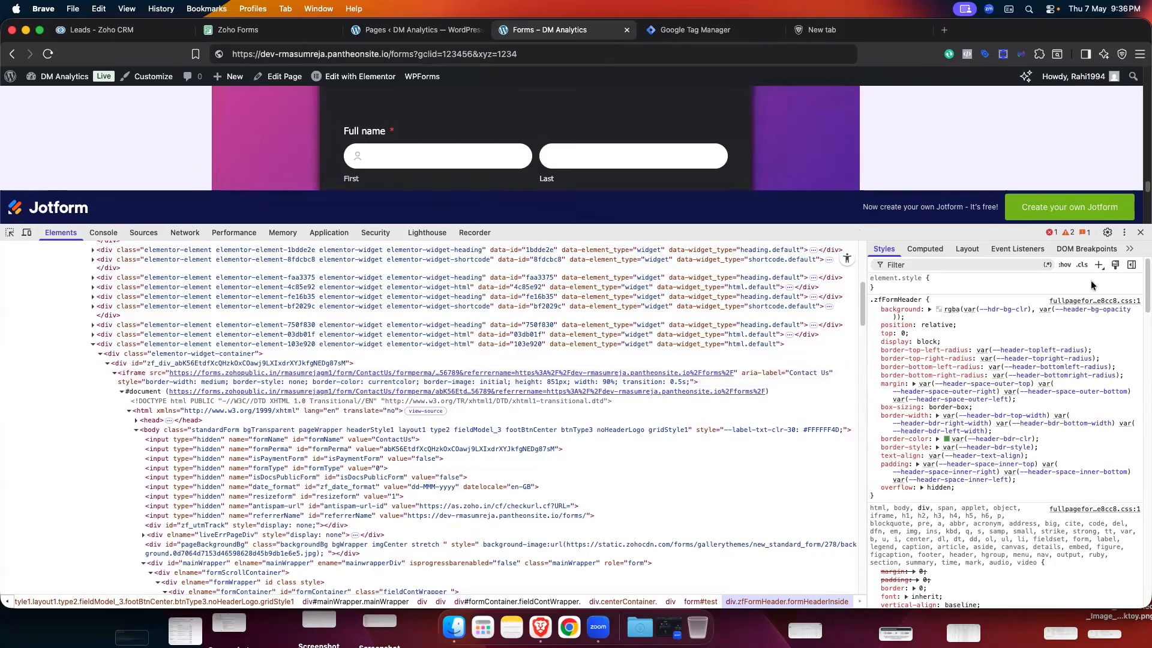
left_click_drag(855, 232, 855, 566)
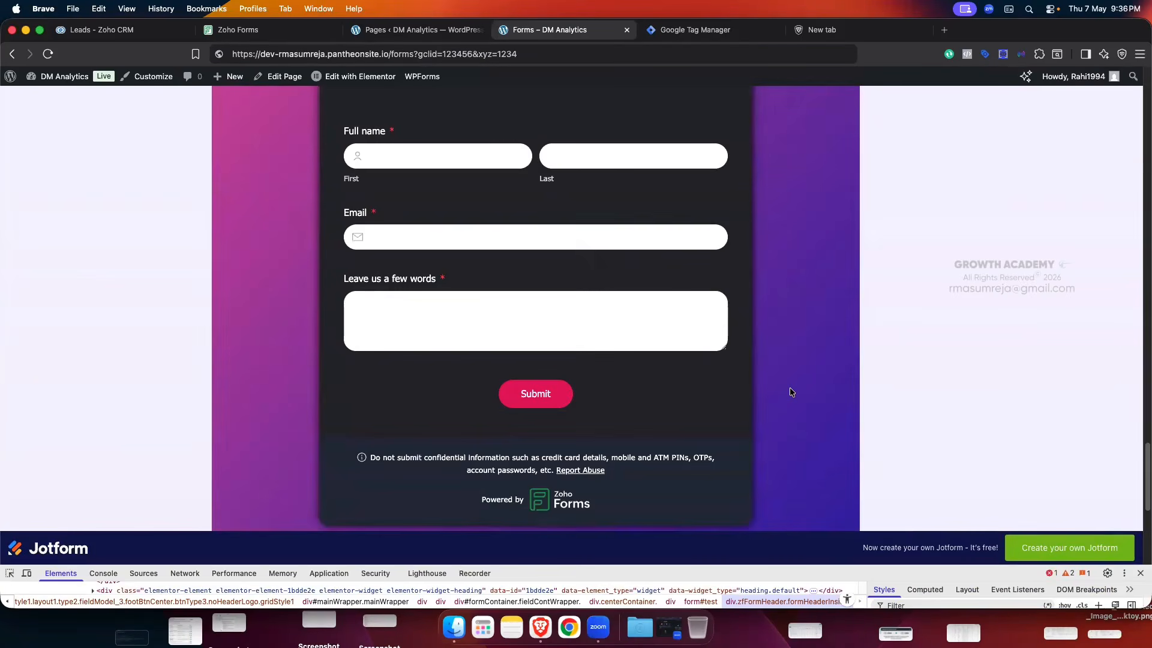
- Glance at the CRM Leads list and return to the Forms – DM Analytics page
scroll(789, 386, "up", 2)
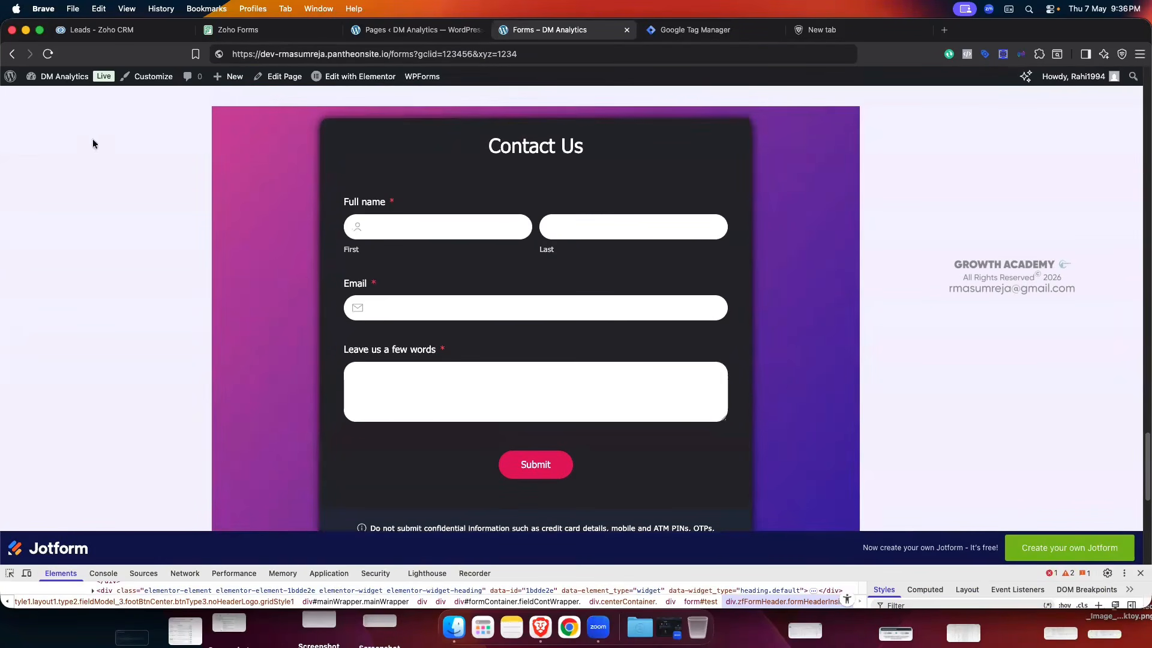
left_click(102, 30)
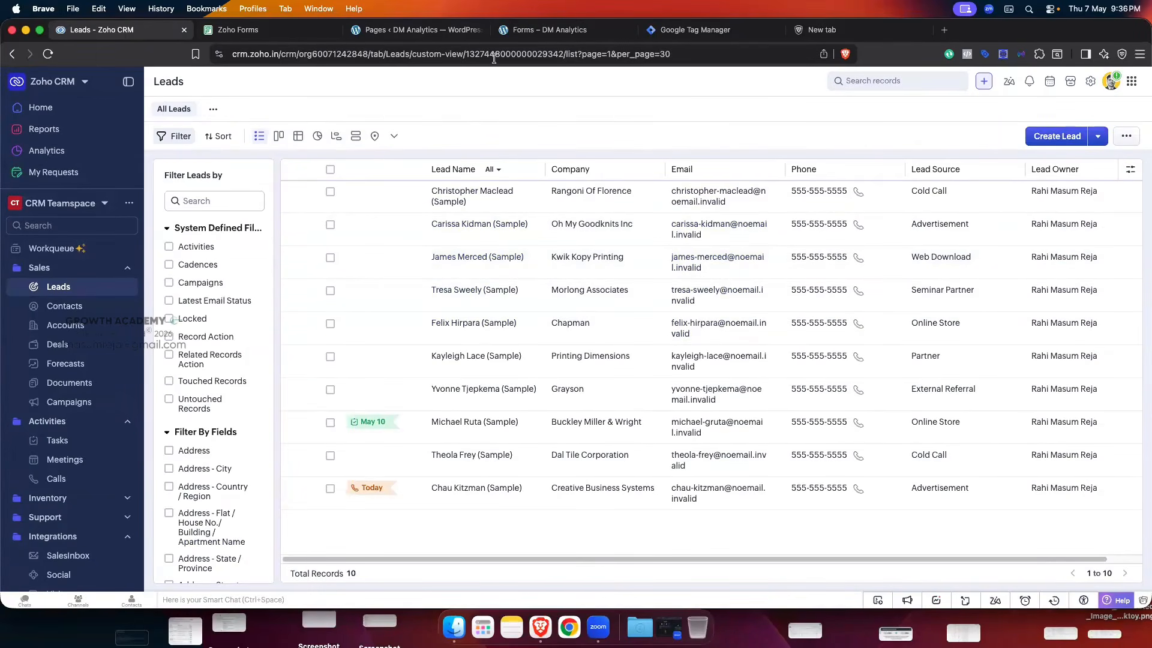
key("super+2")
key("super+4")
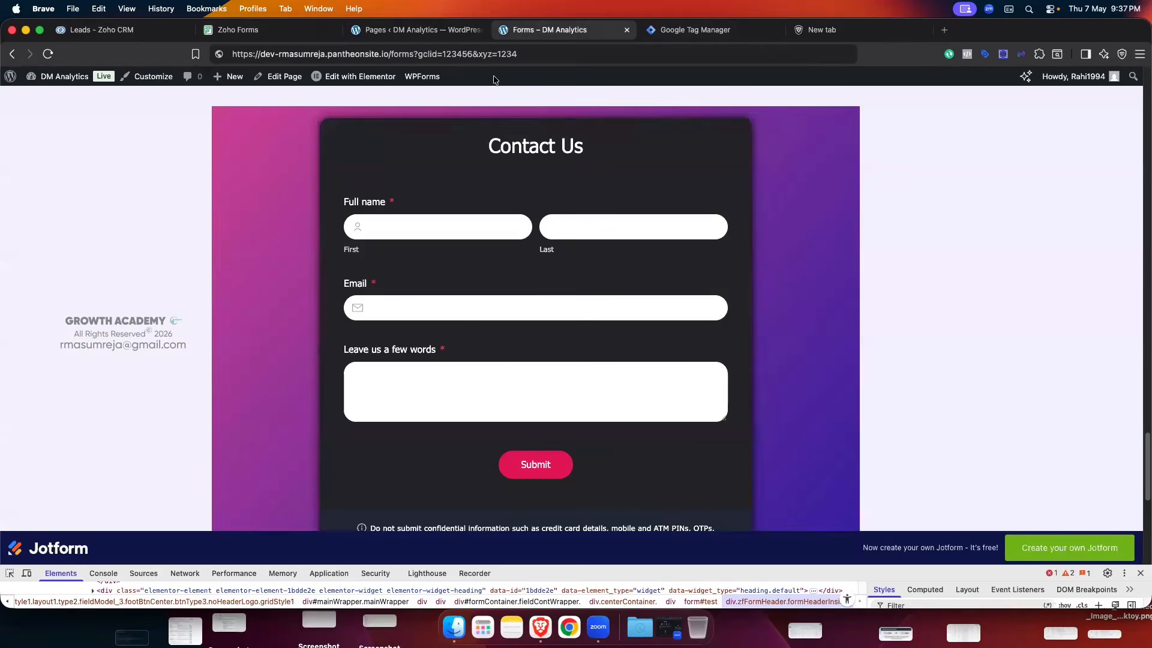
- Fill the Contact Us form with a test name, autofilled email and test message, then submit
left_click(394, 220)
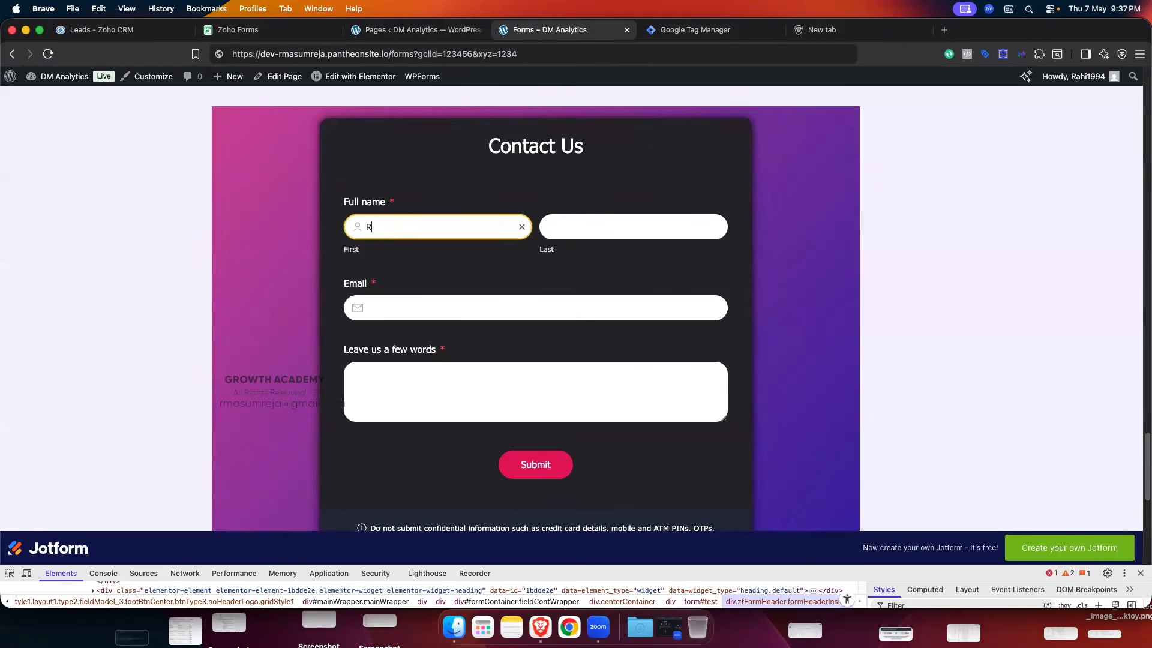
left_click(604, 225)
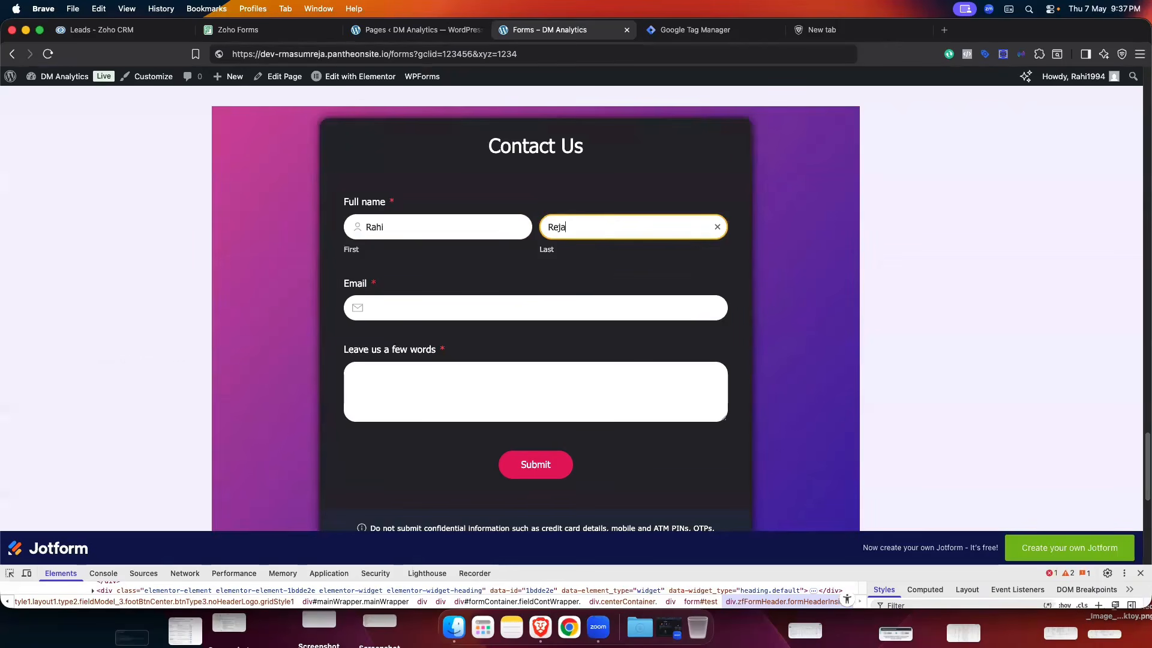
left_click(432, 305)
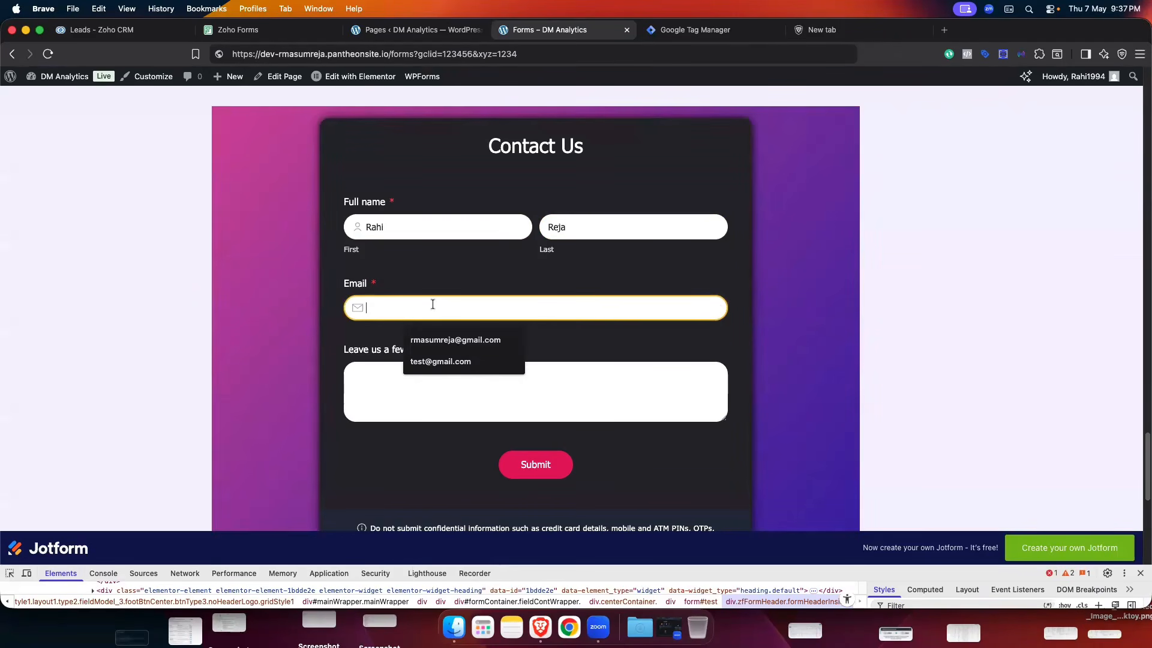
left_click(440, 361)
left_click(443, 379)
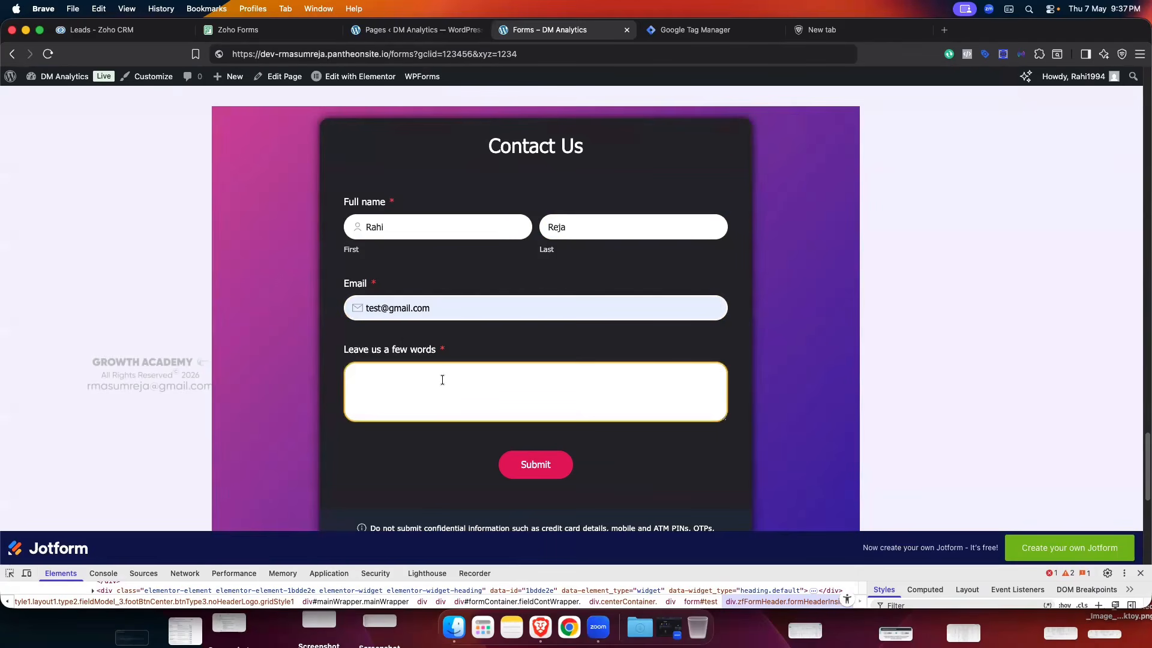
type("test")
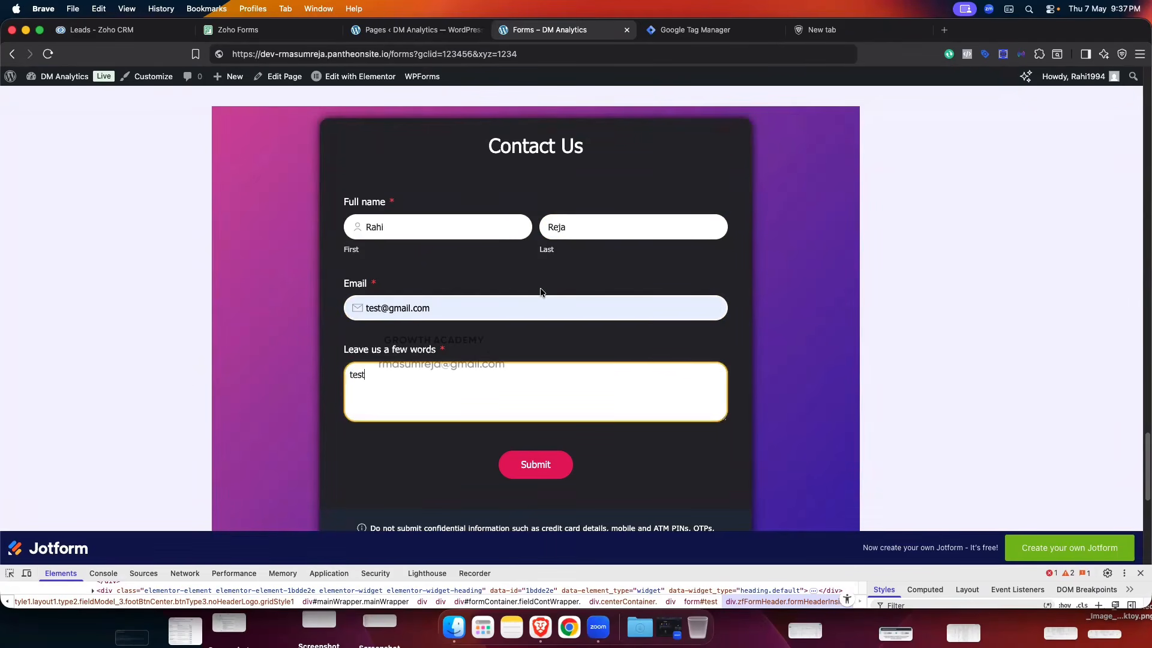
scroll(540, 292, "down", 1)
left_click(531, 433)
scroll(726, 423, "down", 2)
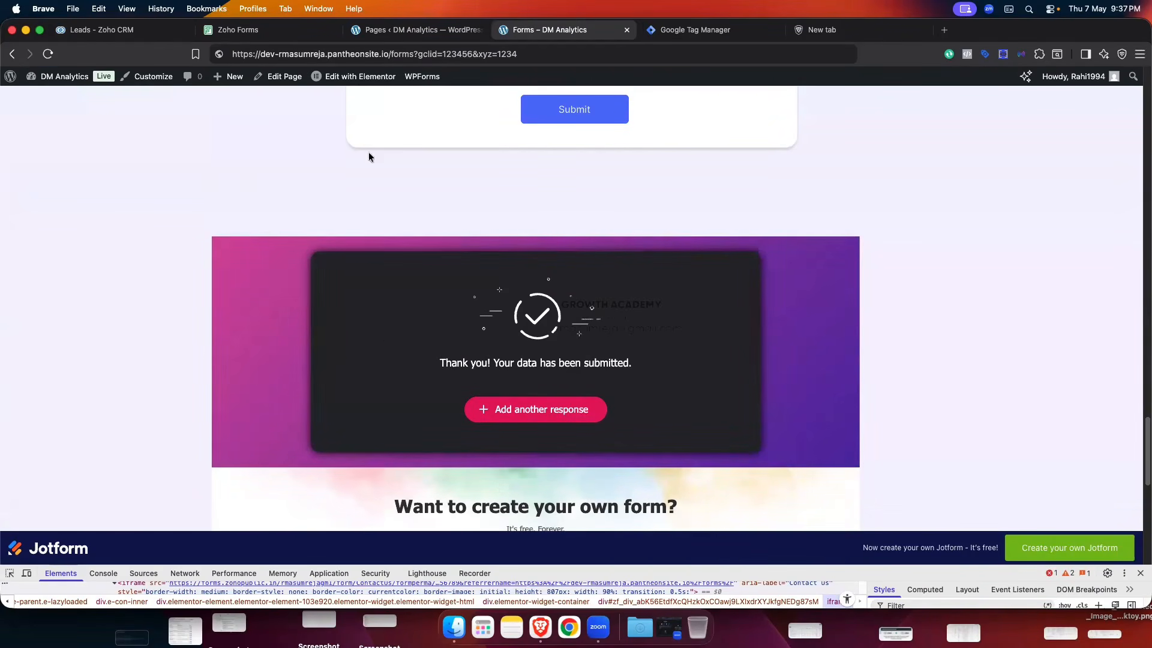
- Reload the Zoho CRM Leads list until the new test lead appears at 11 records
left_click(102, 29)
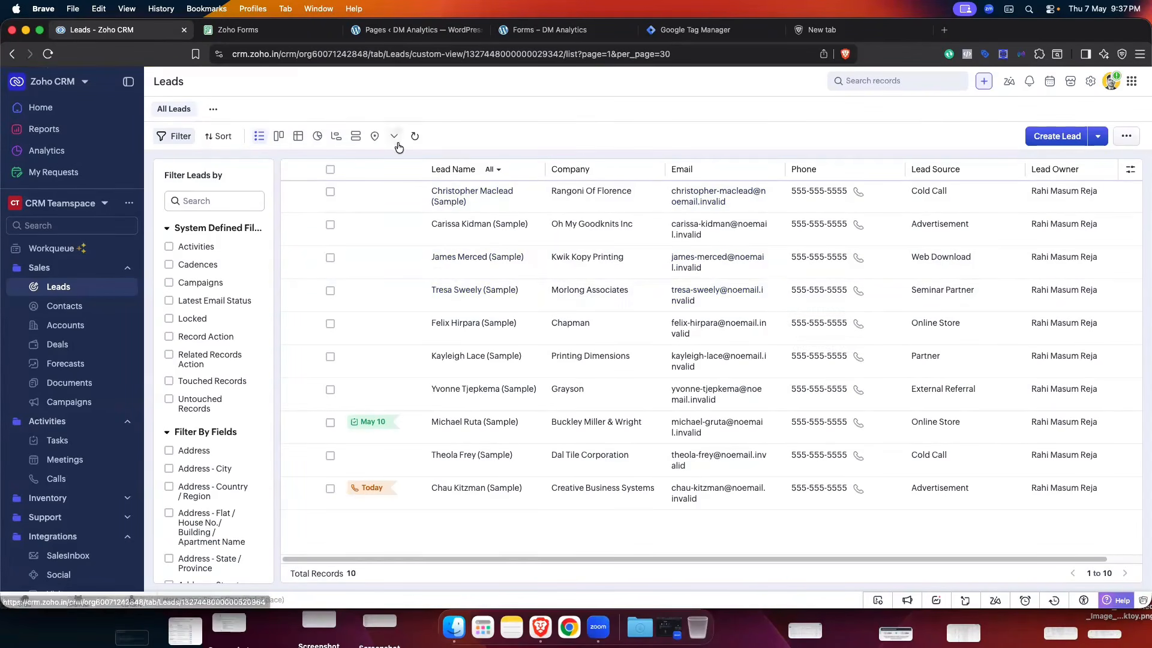
left_click(414, 137)
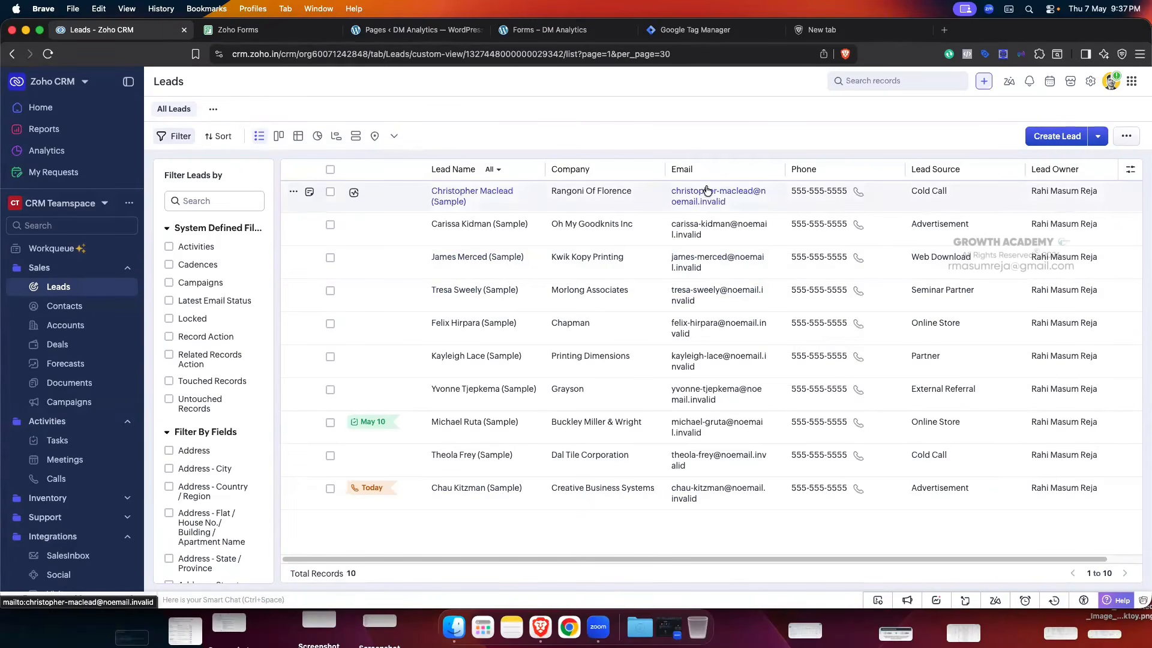
left_click(263, 31)
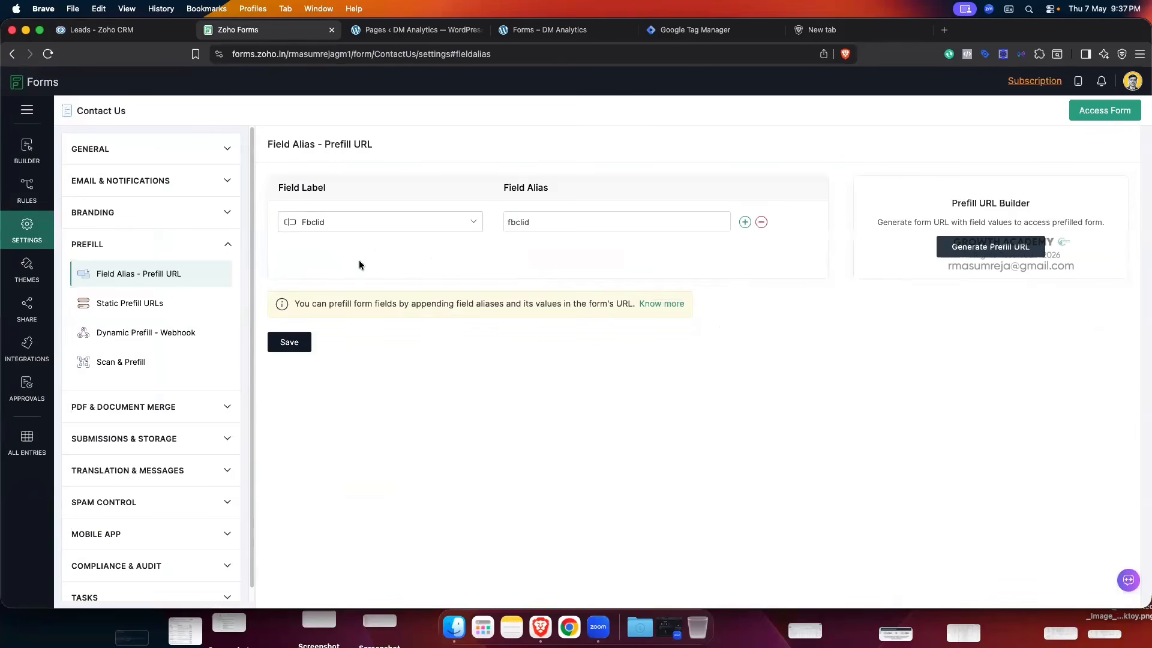
left_click(27, 347)
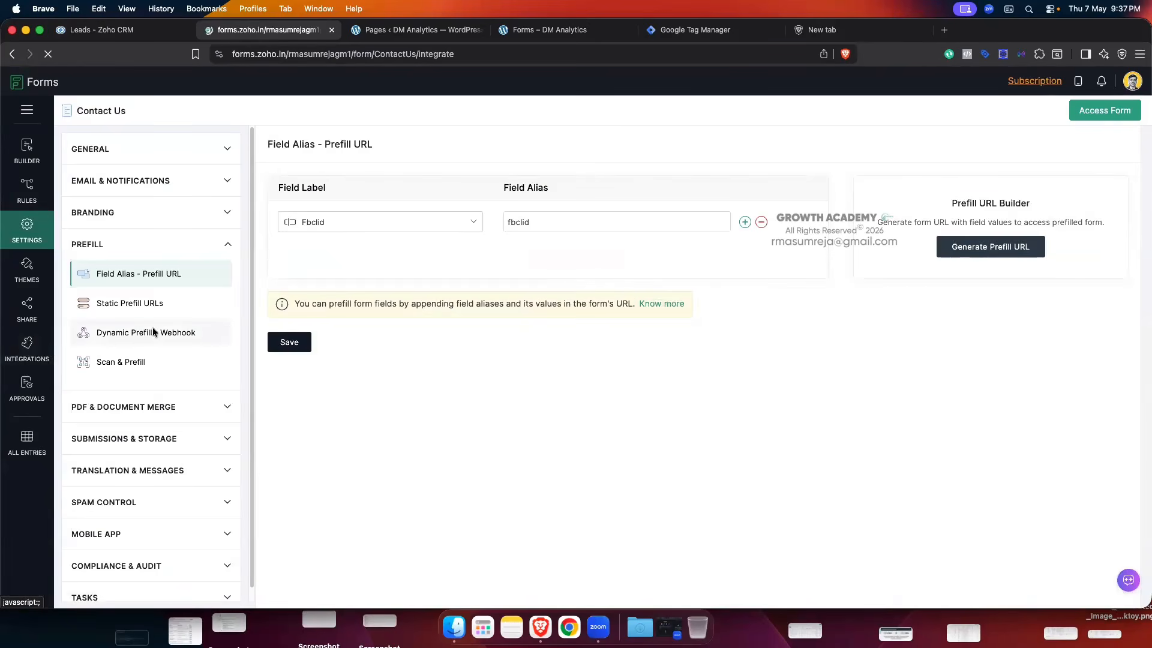
left_click(99, 29)
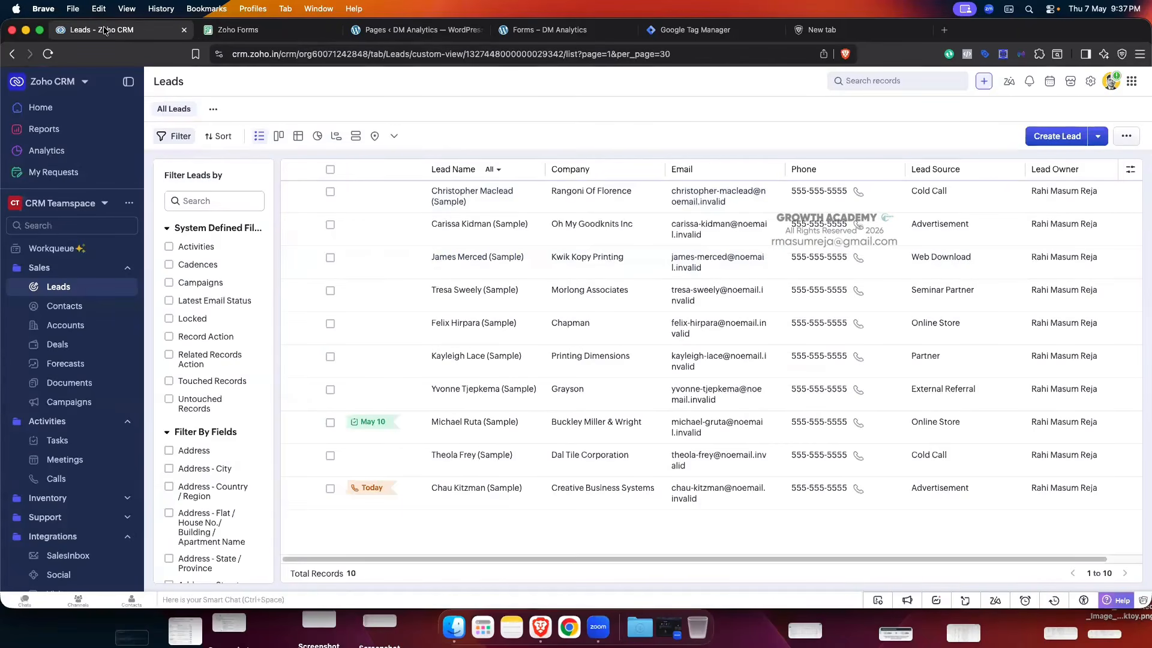
left_click(414, 136)
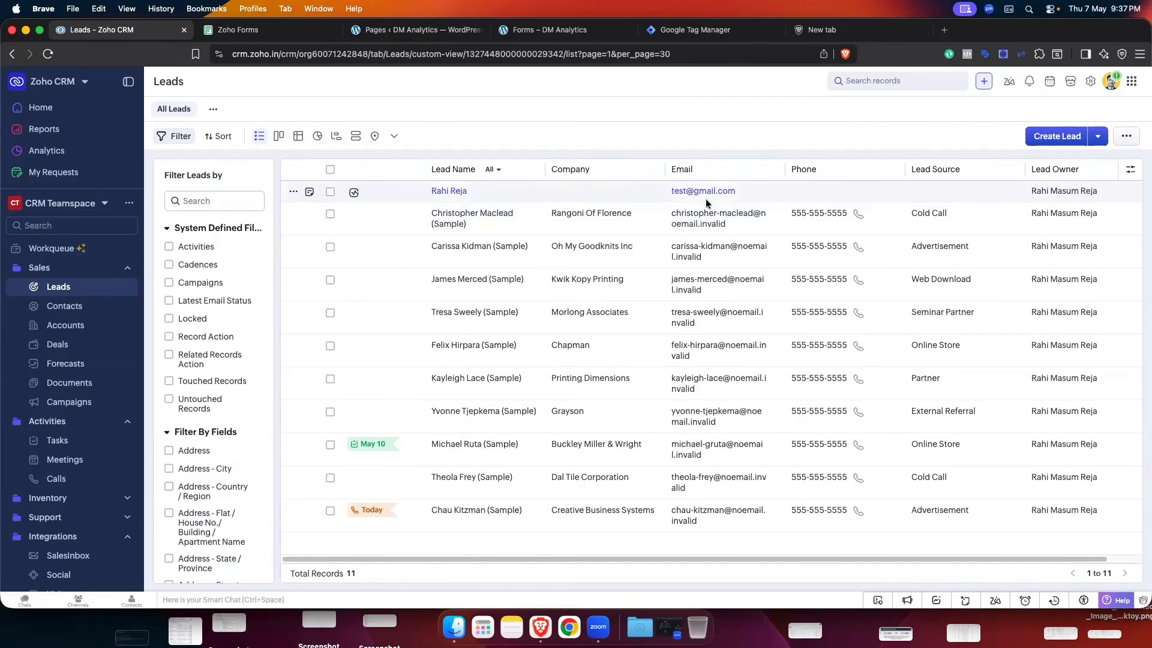
- Open the new test lead, verify Fbclid reads 456789, then return to the Leads list
left_click(448, 190)
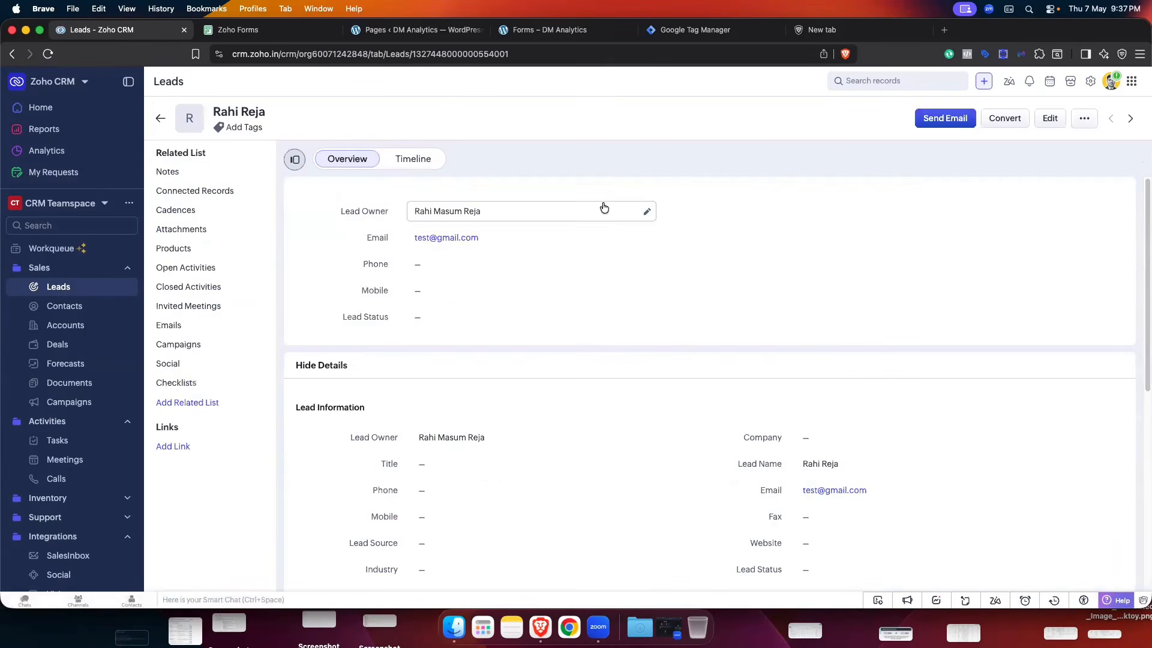
scroll(556, 258, "down", 5)
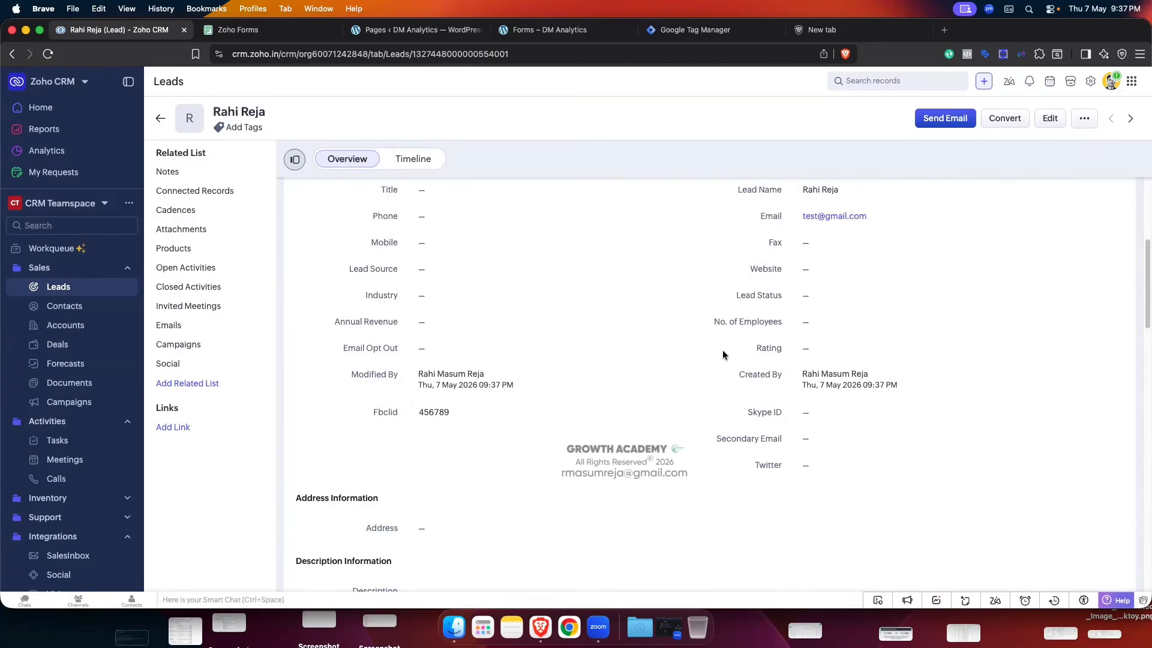
scroll(845, 288, "up", 2)
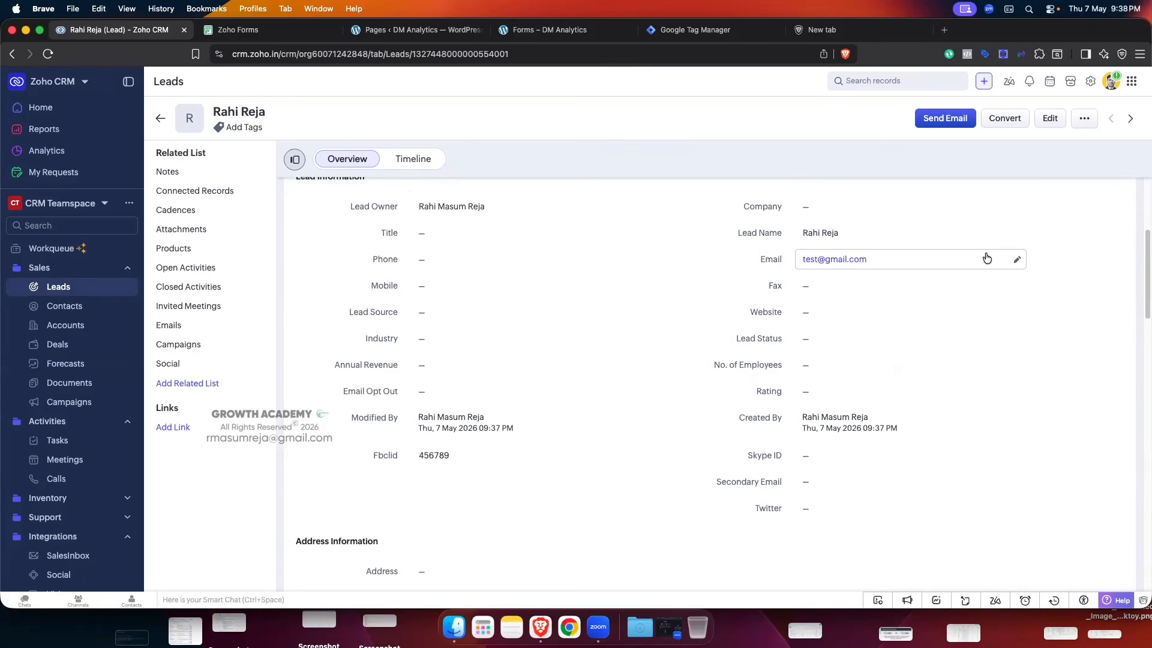
mouse_move(451, 210)
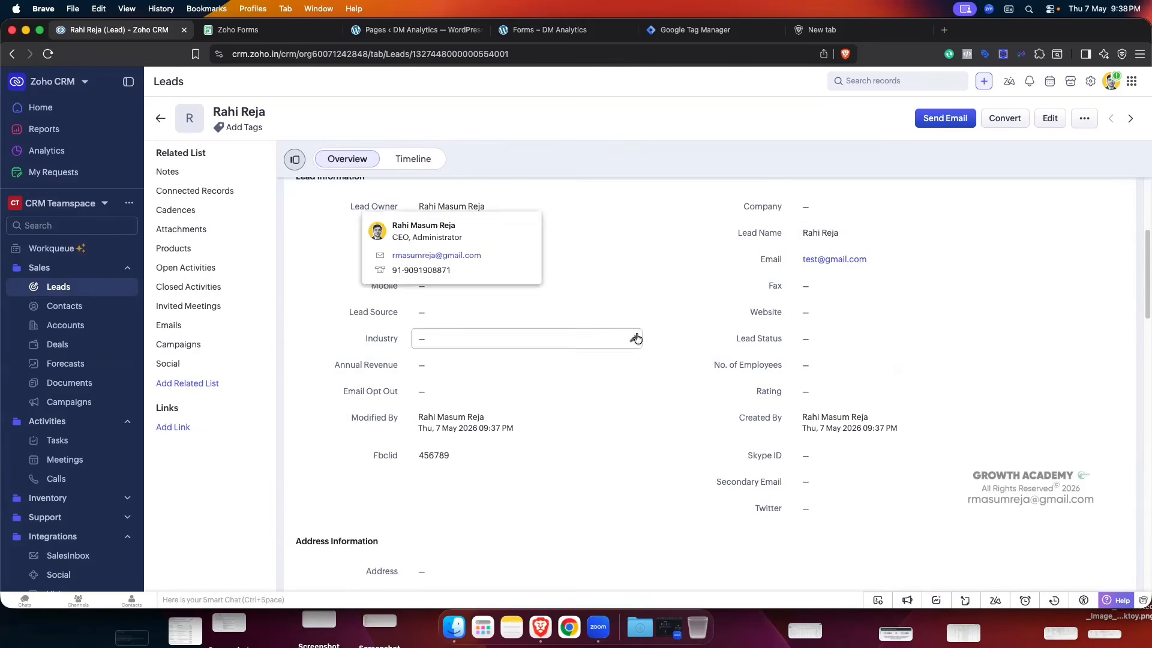
scroll(974, 321, "up", 3)
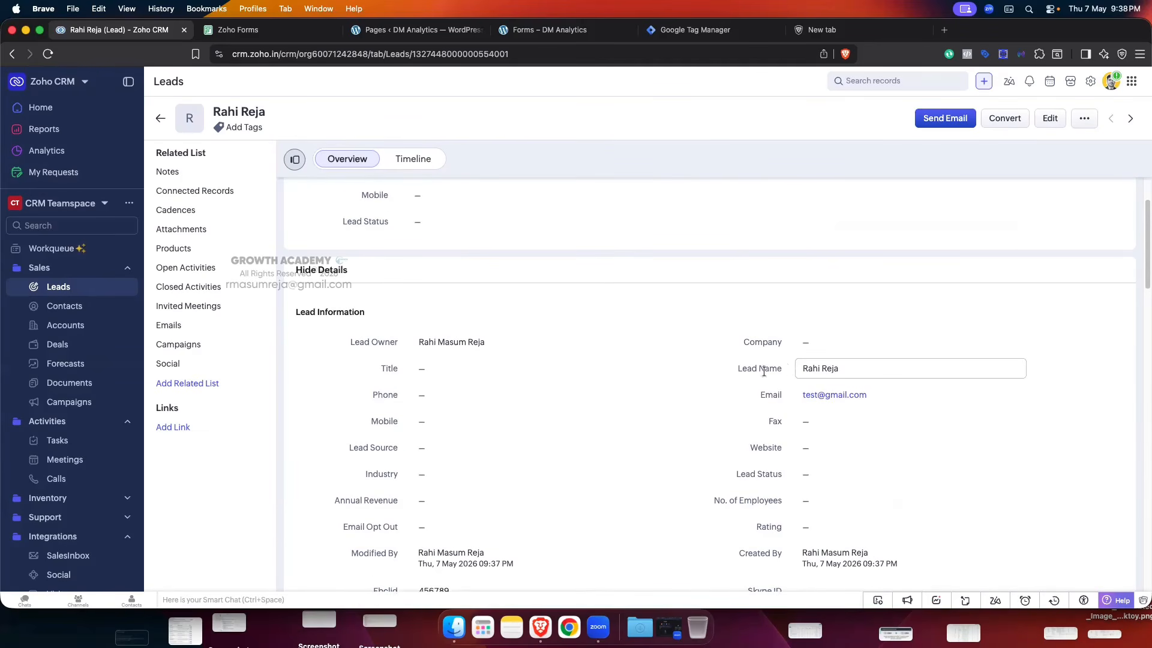
scroll(625, 294, "down", 2)
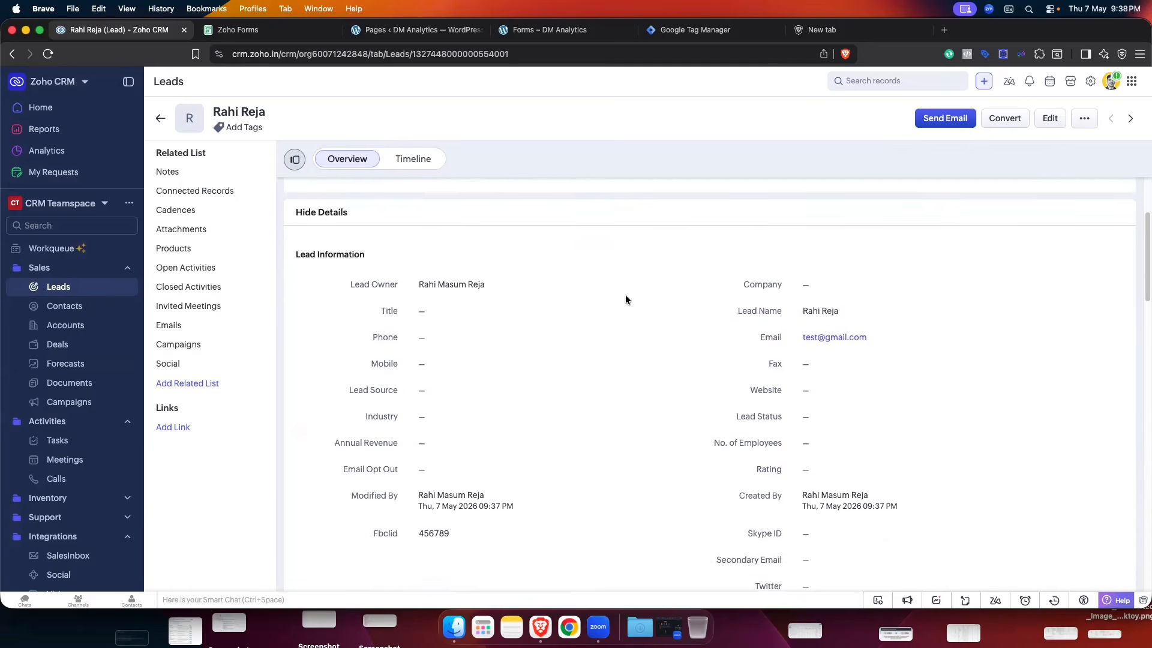
scroll(625, 293, "up", 1)
scroll(625, 294, "up", 2)
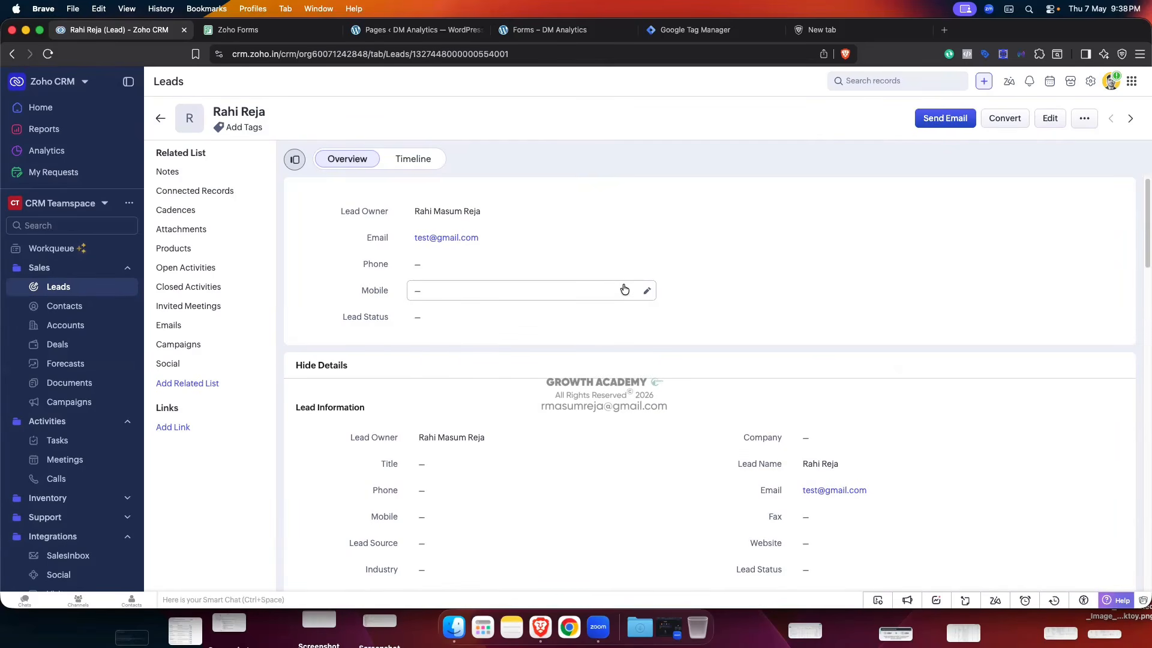
left_click(160, 118)
- Open the Contact Us form's Zoho CRM integration settings from its Integrations page
left_click(239, 29)
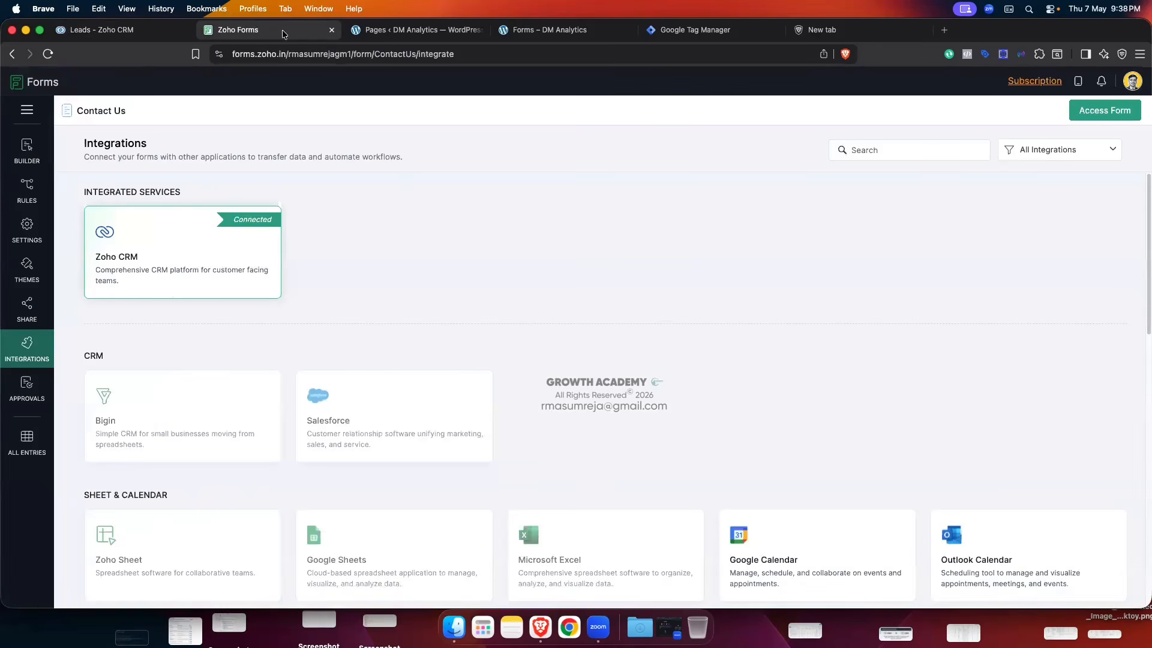
left_click(129, 282)
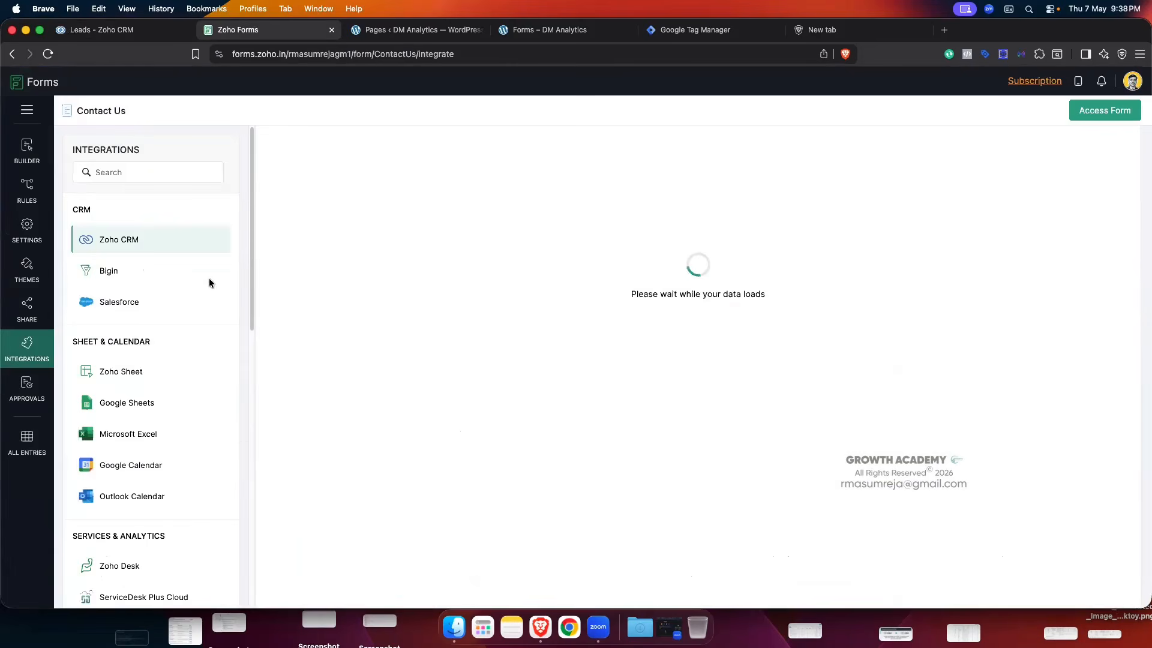
scroll(526, 366, "down", 1)
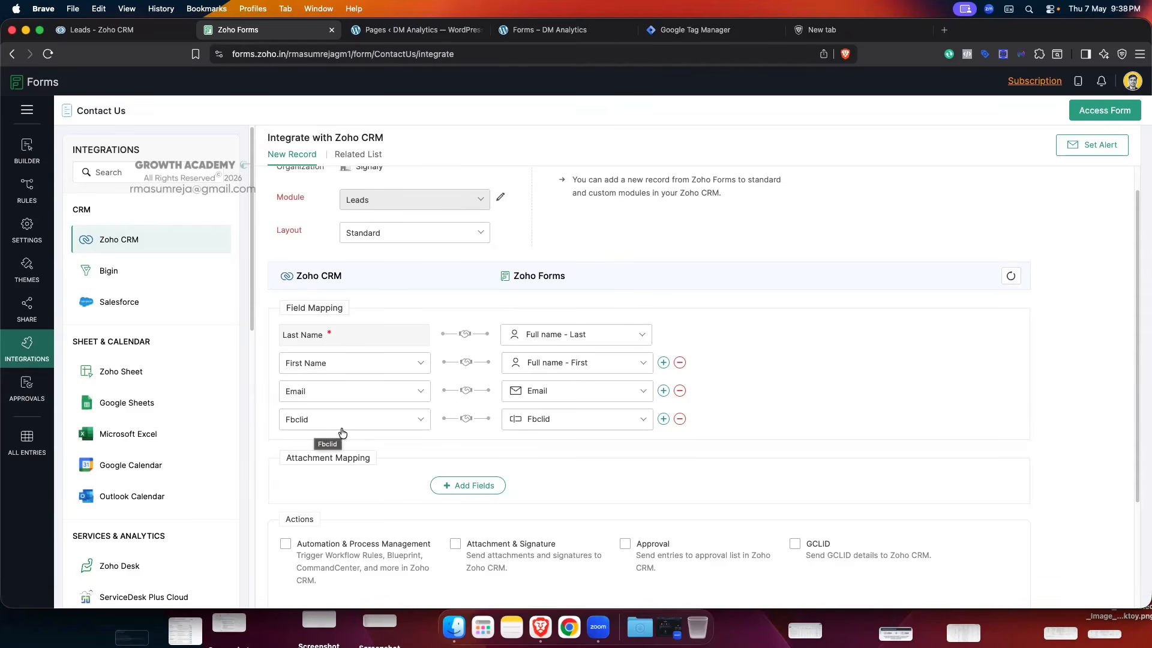
- Check the Fbclid field's prefill alias is fbclid, then go to the Integrations overview
left_click(27, 231)
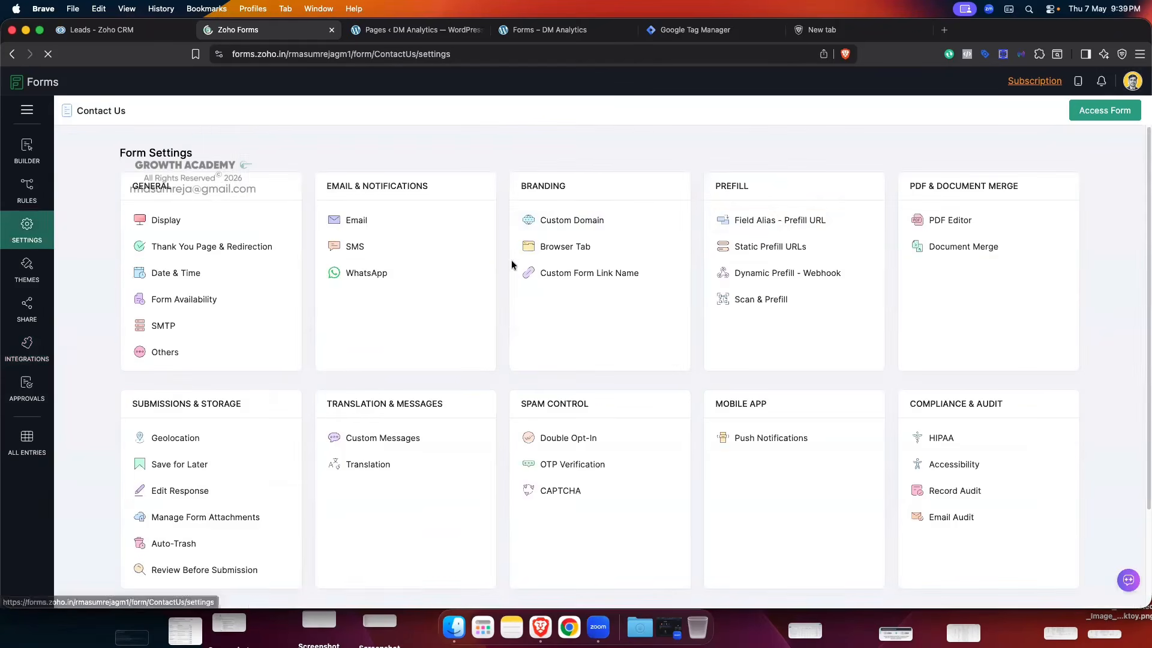
left_click(779, 221)
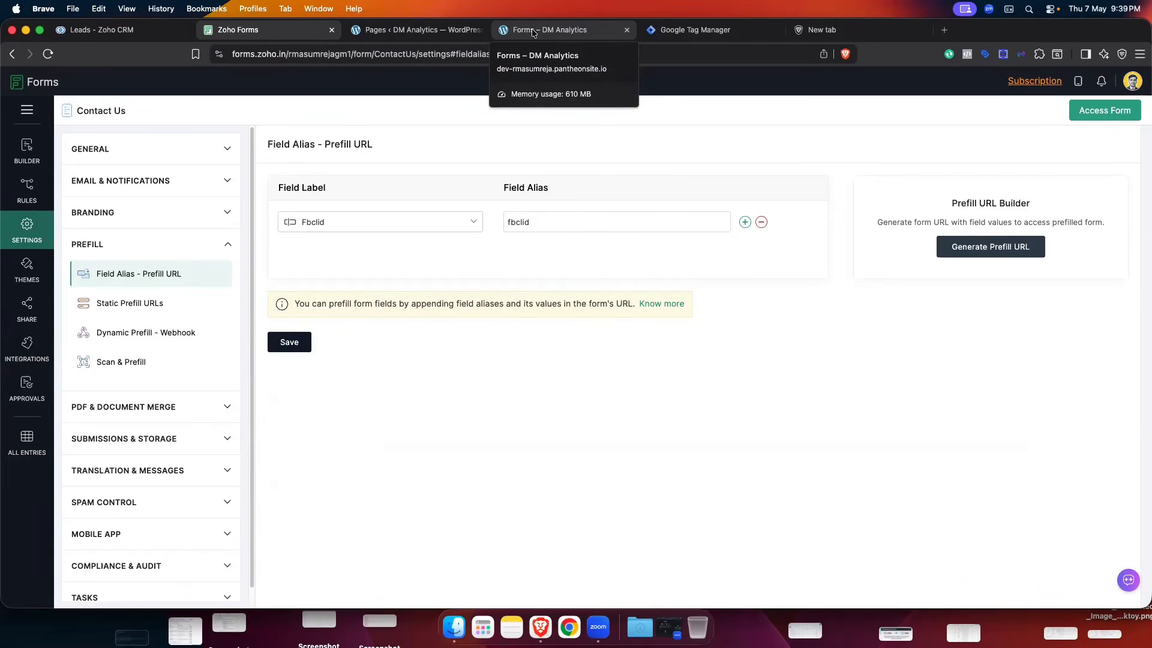
left_click(98, 30)
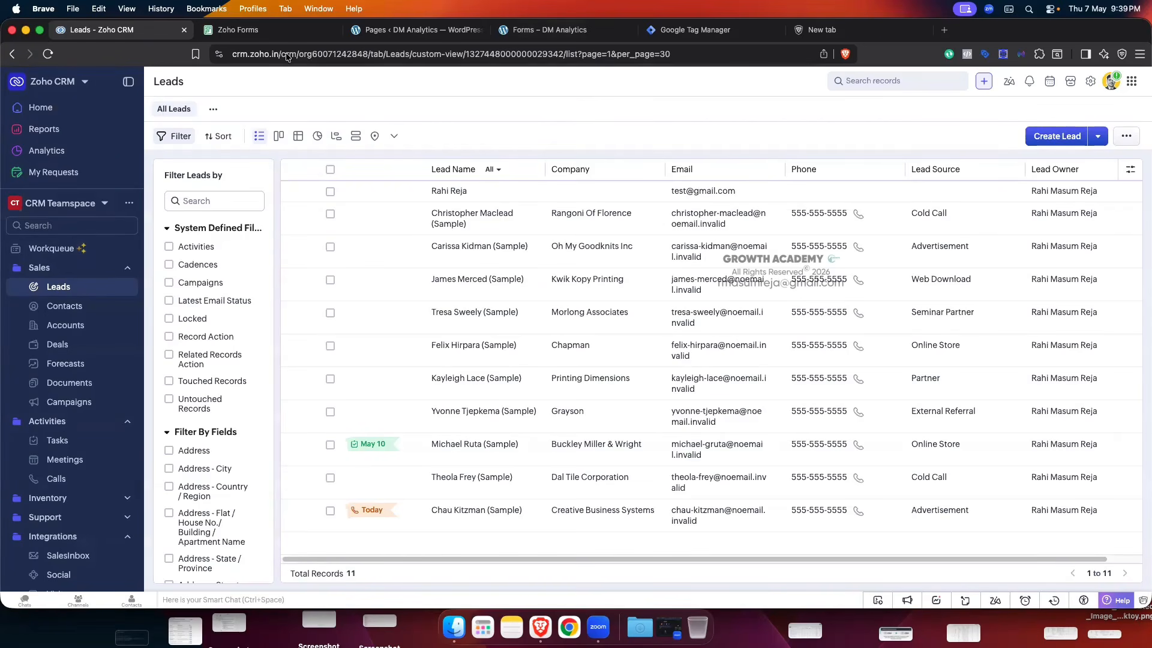
left_click(273, 29)
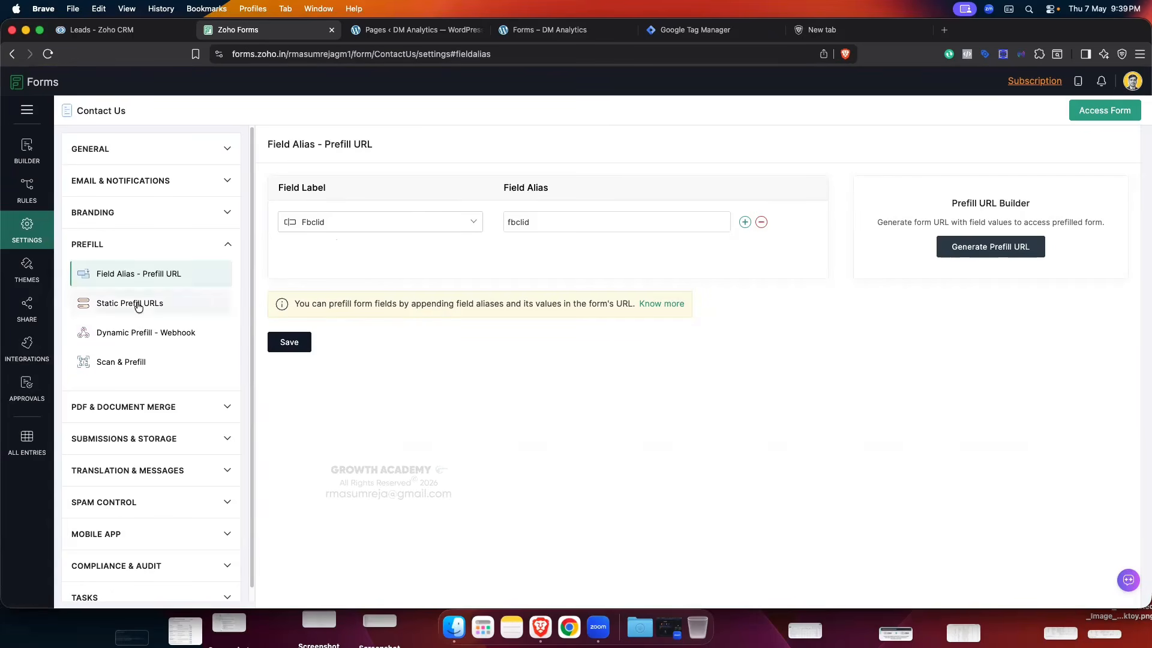
left_click(27, 348)
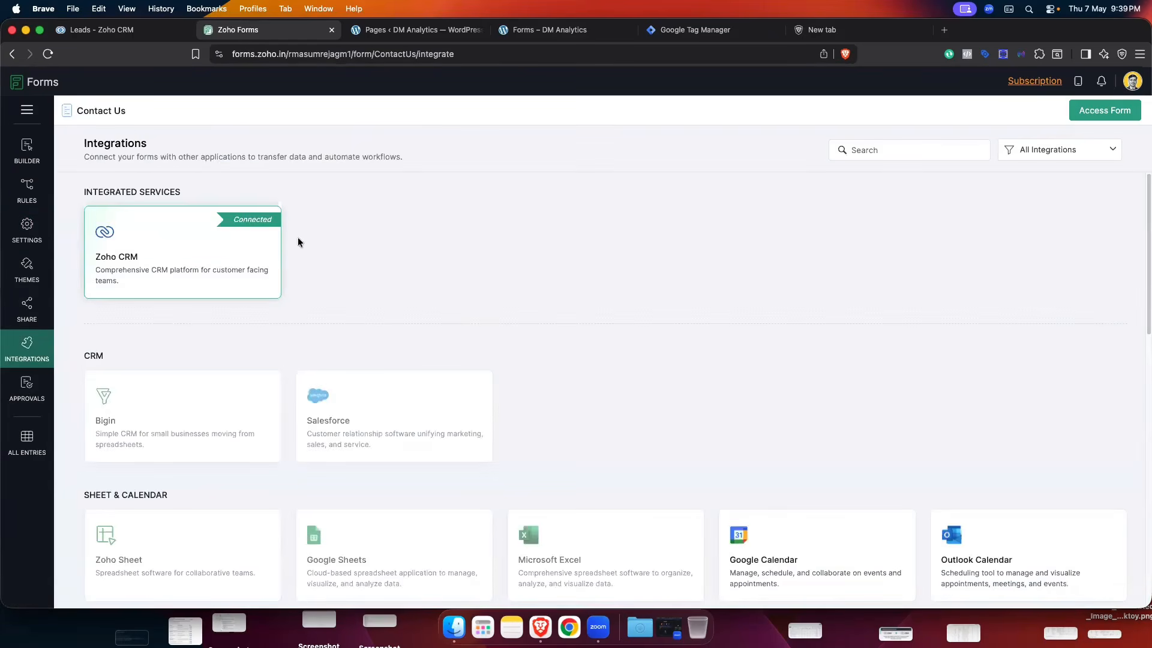
- Review the Zoho CRM mapping of Fbclid to Leads Fbclid, then return to the Leads list
left_click(206, 245)
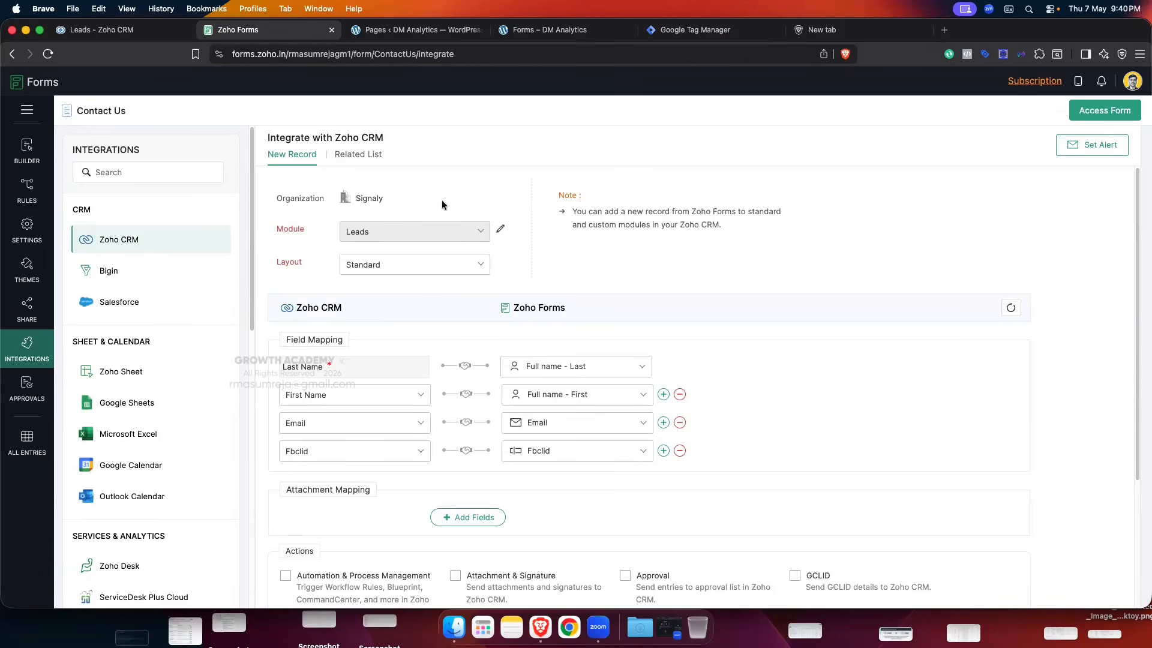
left_click(99, 30)
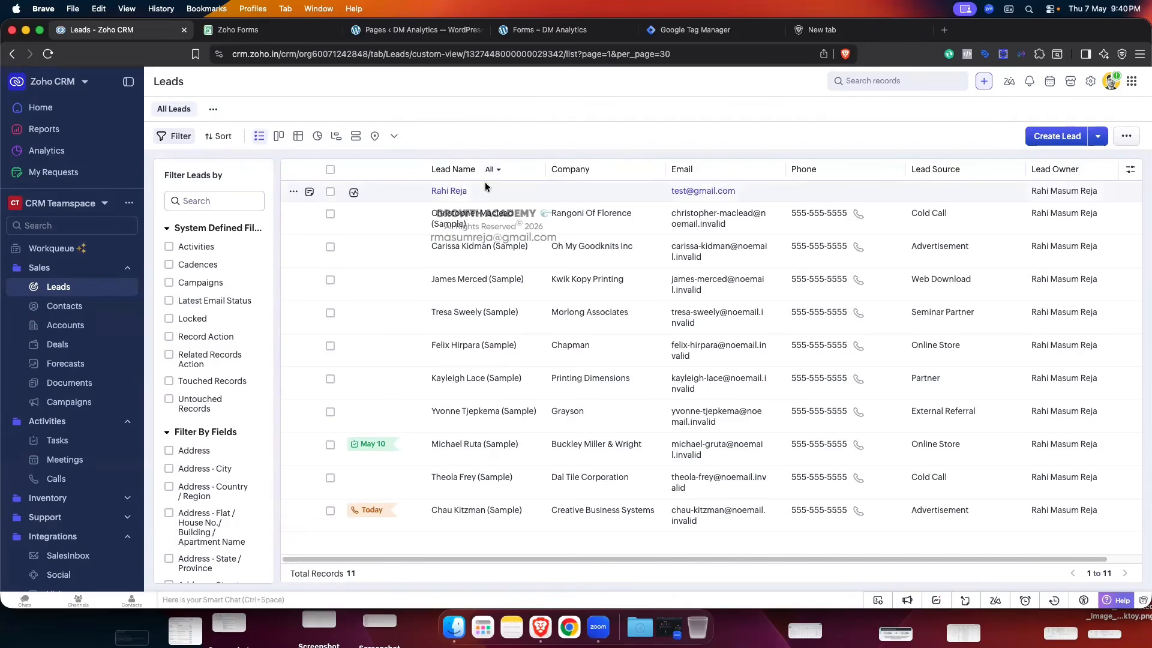
left_click(444, 191)
scroll(517, 288, "down", 6)
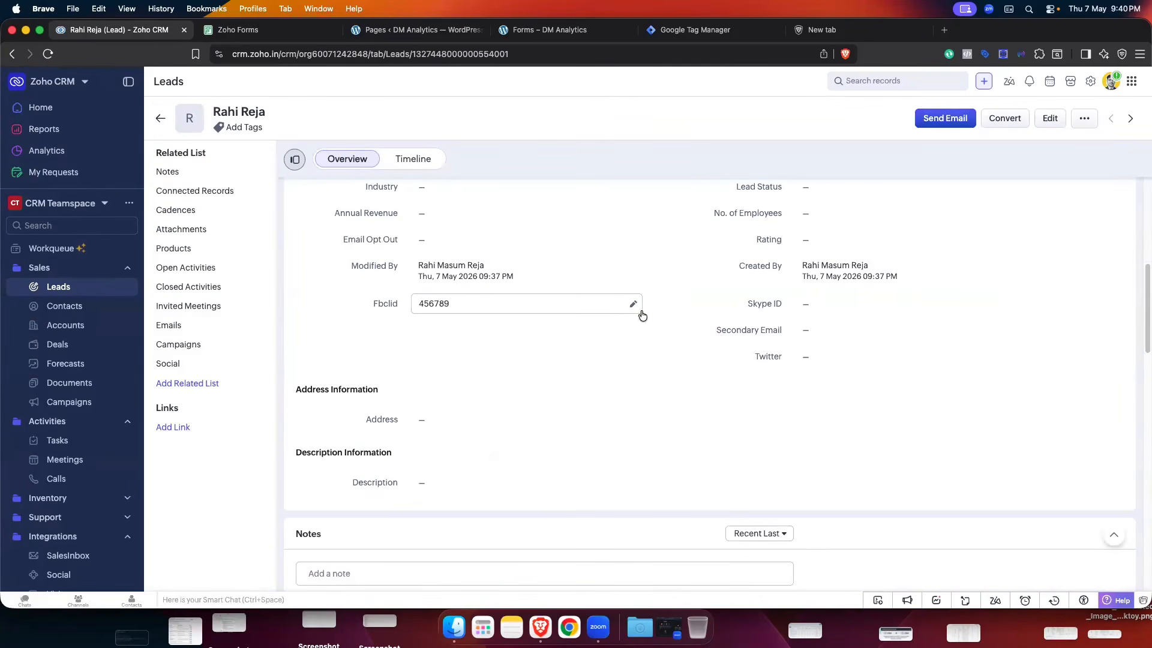
scroll(602, 323, "up", 3)
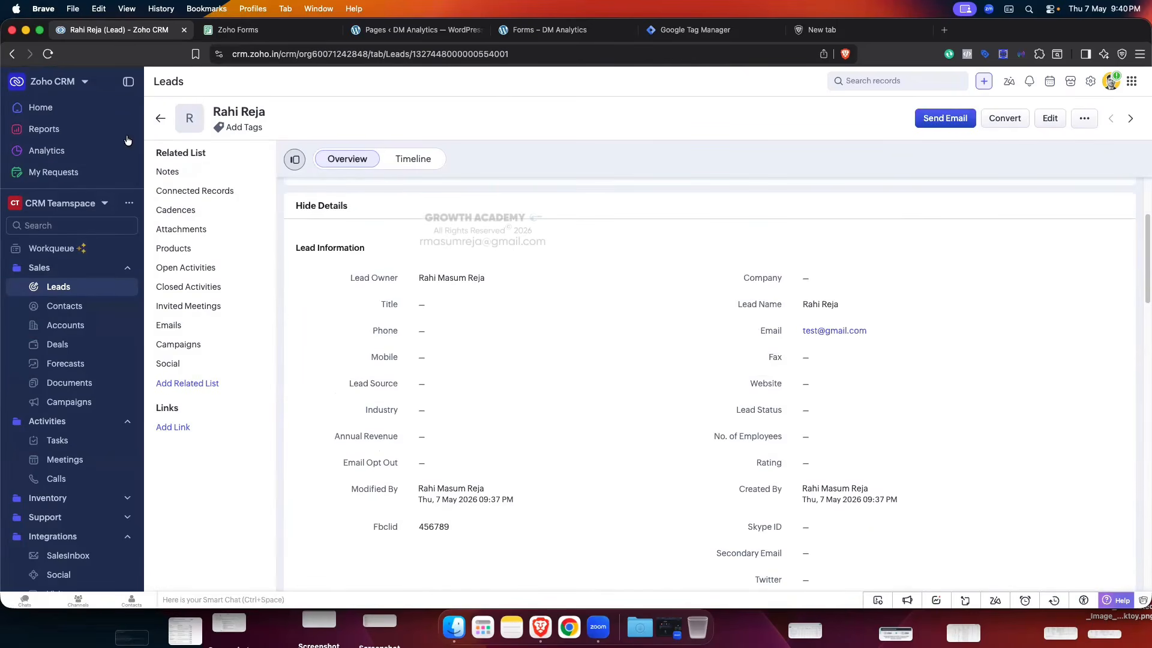
left_click(160, 118)
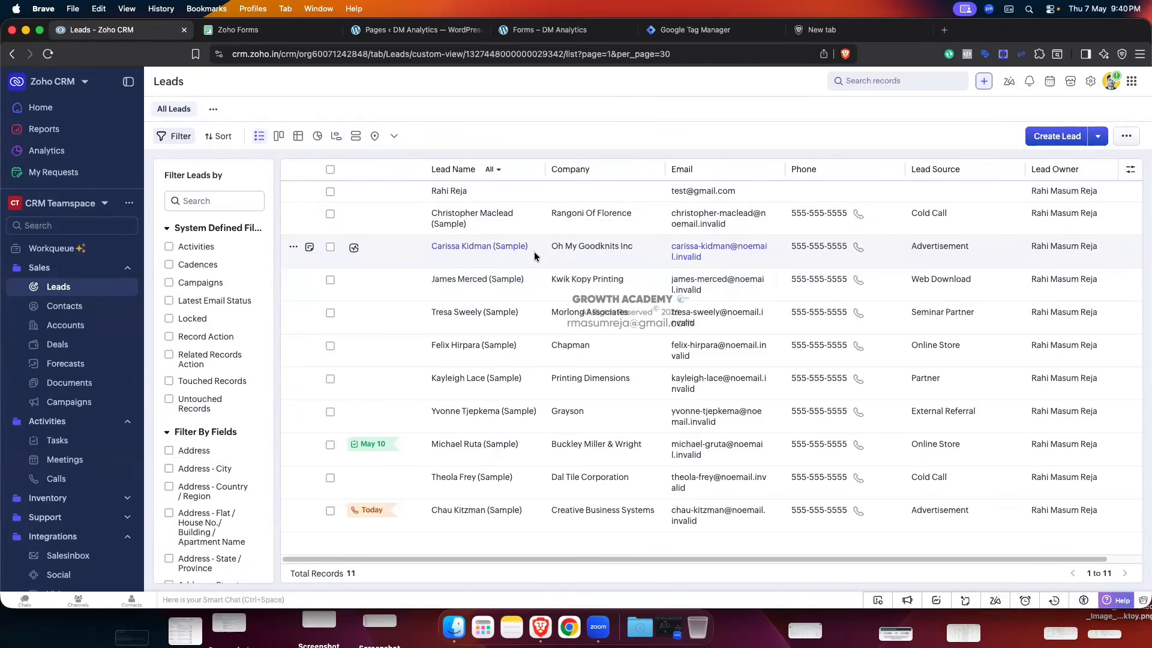
left_click(449, 190)
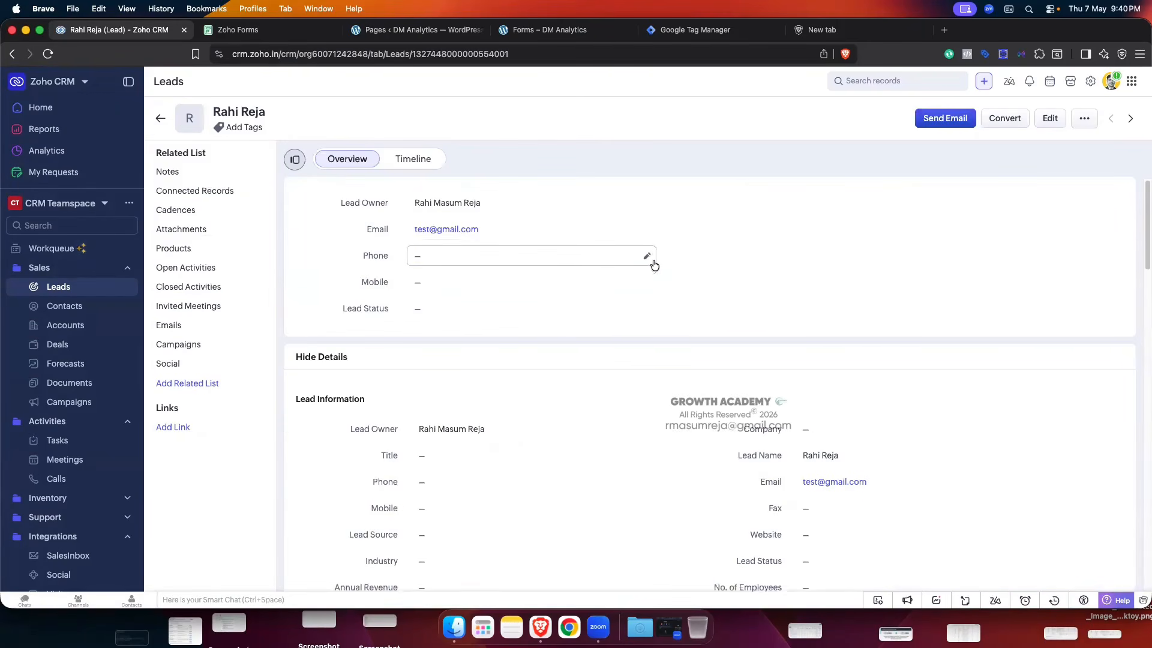
scroll(653, 265, "down", 3)
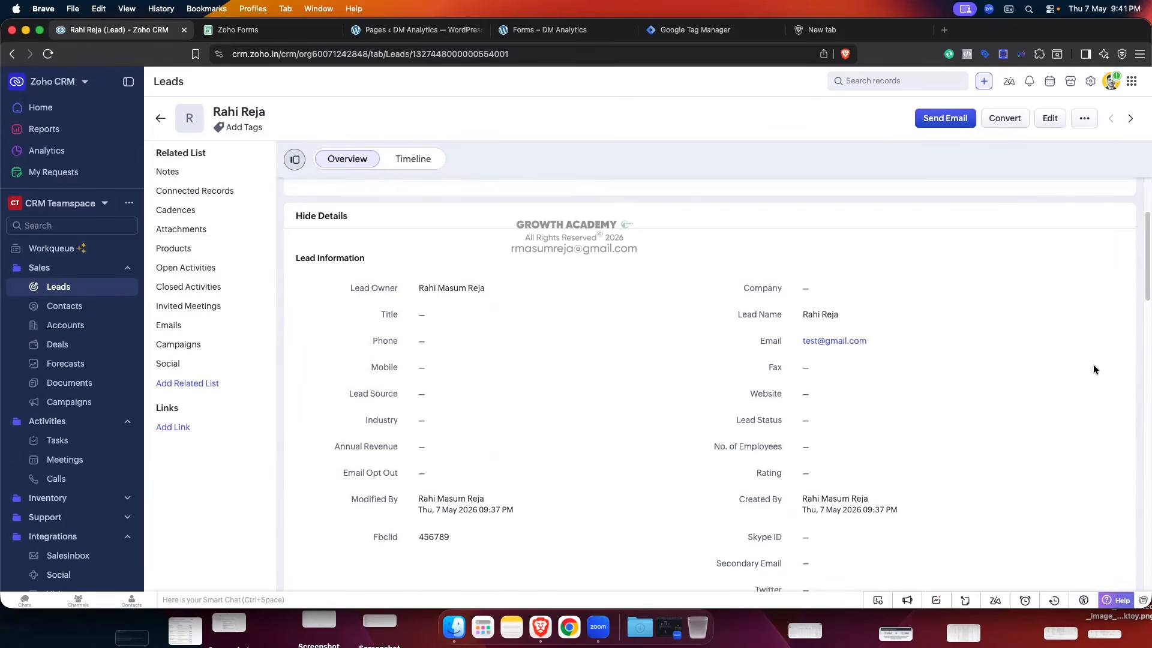
scroll(456, 264, "up", 1)
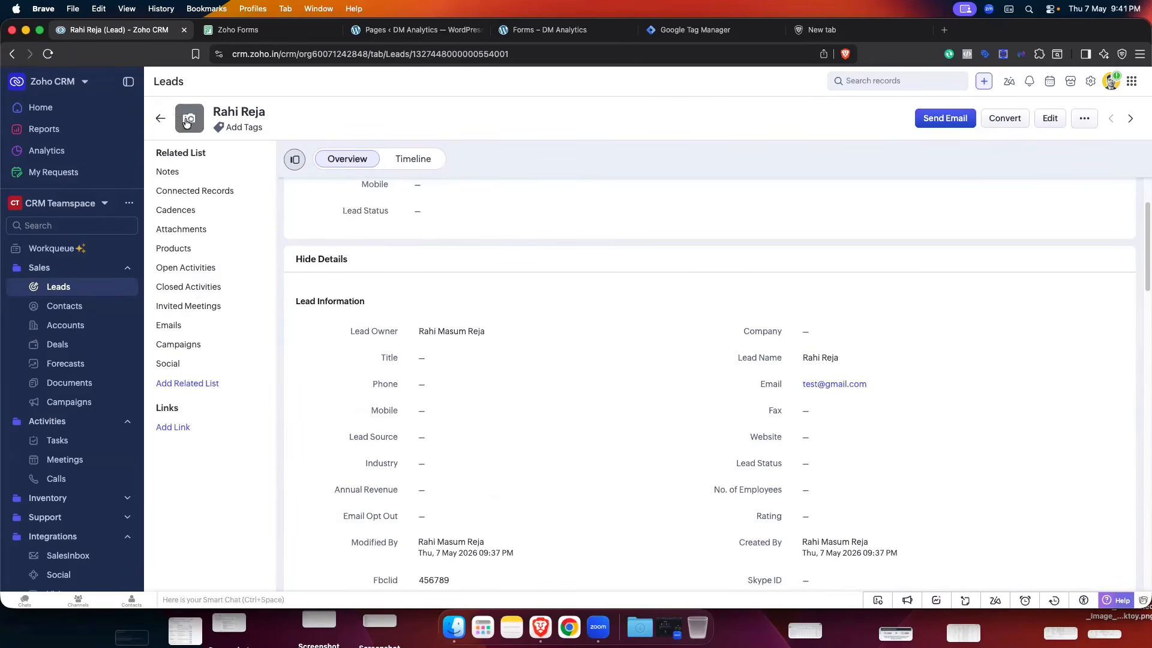
left_click(160, 118)
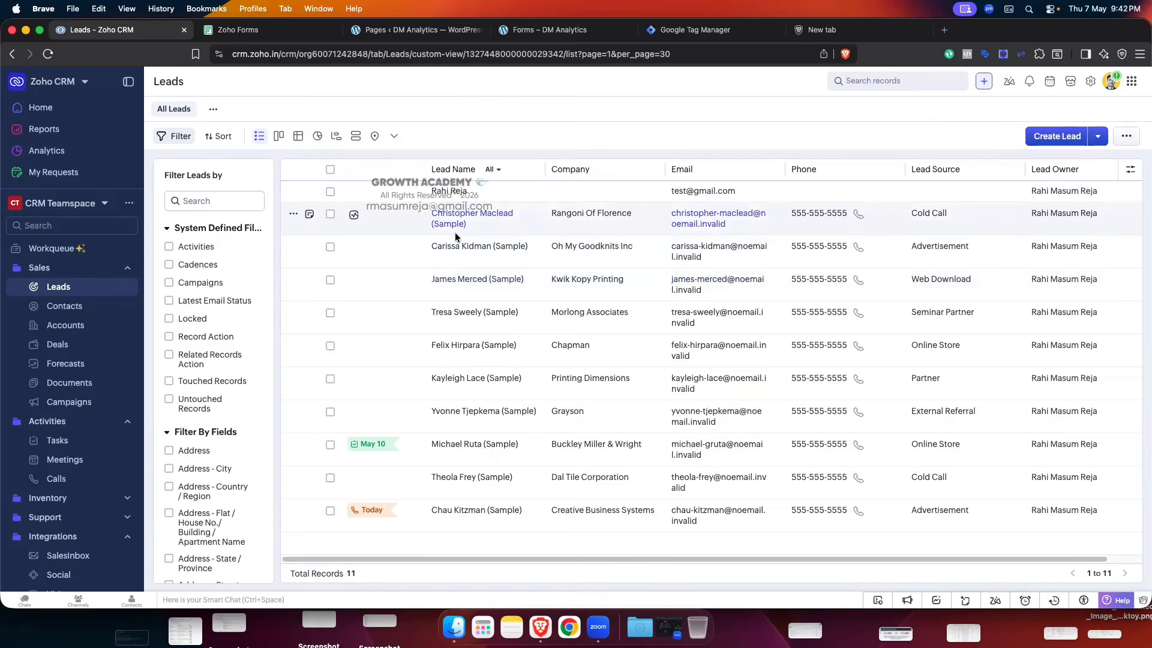
- Go to Setup > Automation > Actions and show the Webhooks list with Lead Status
left_click(1093, 83)
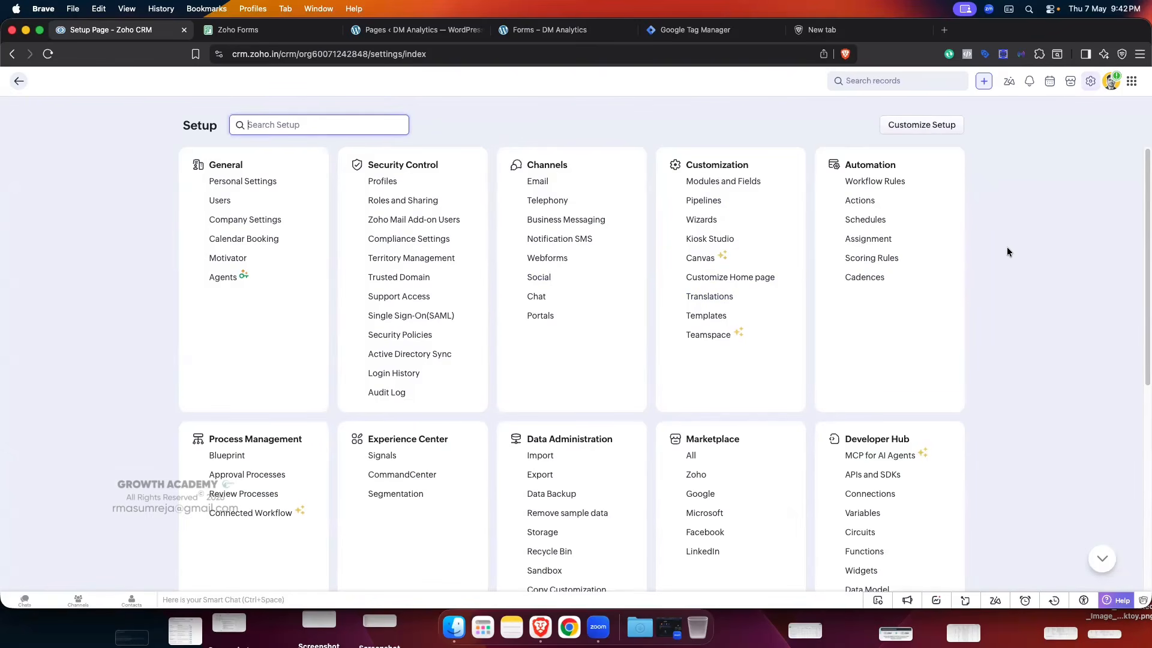
left_click(861, 201)
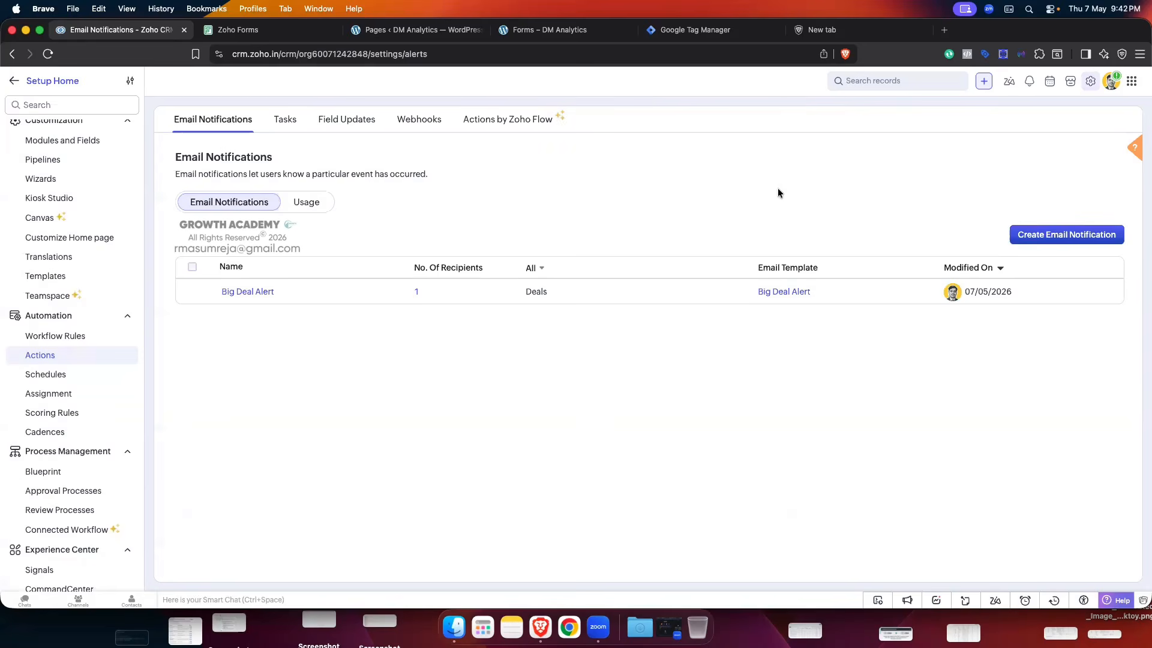
left_click(427, 124)
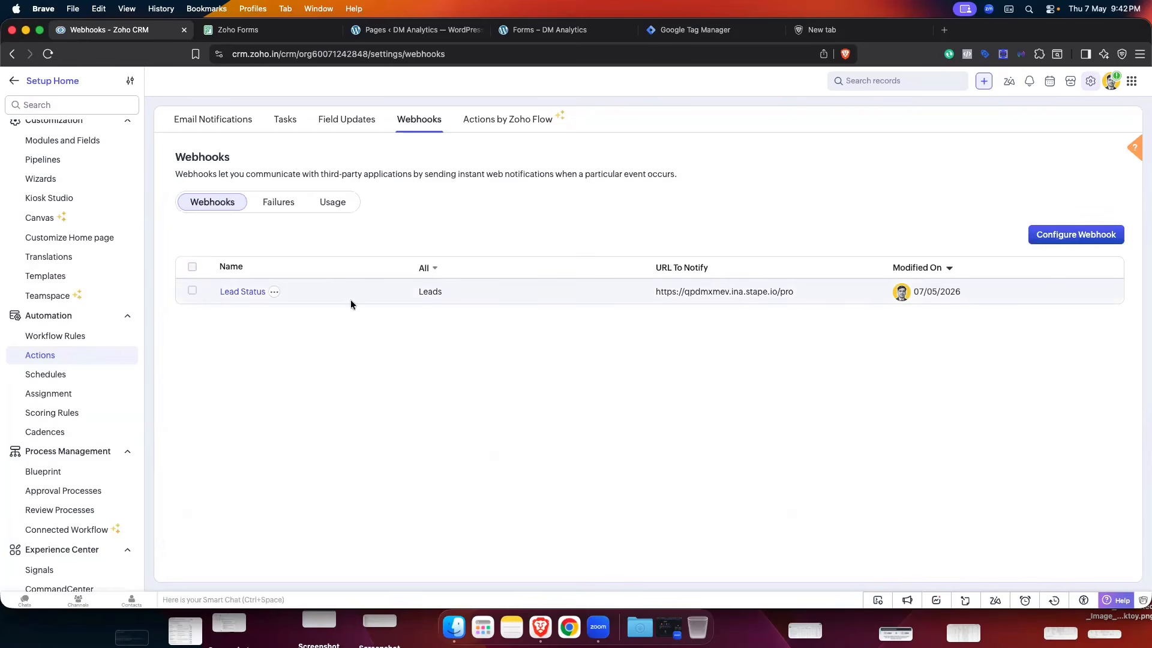
- Start a GET webhook named Test, enlarge its URL field, then open the GTM container's Admin
left_click(1056, 235)
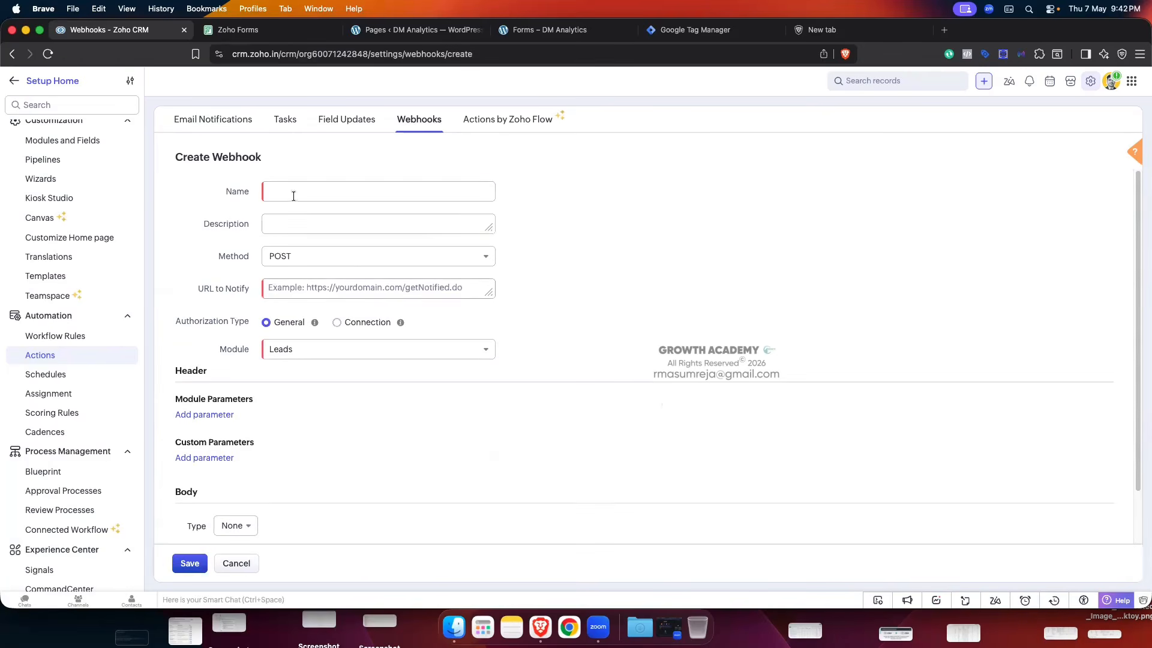
left_click(293, 195)
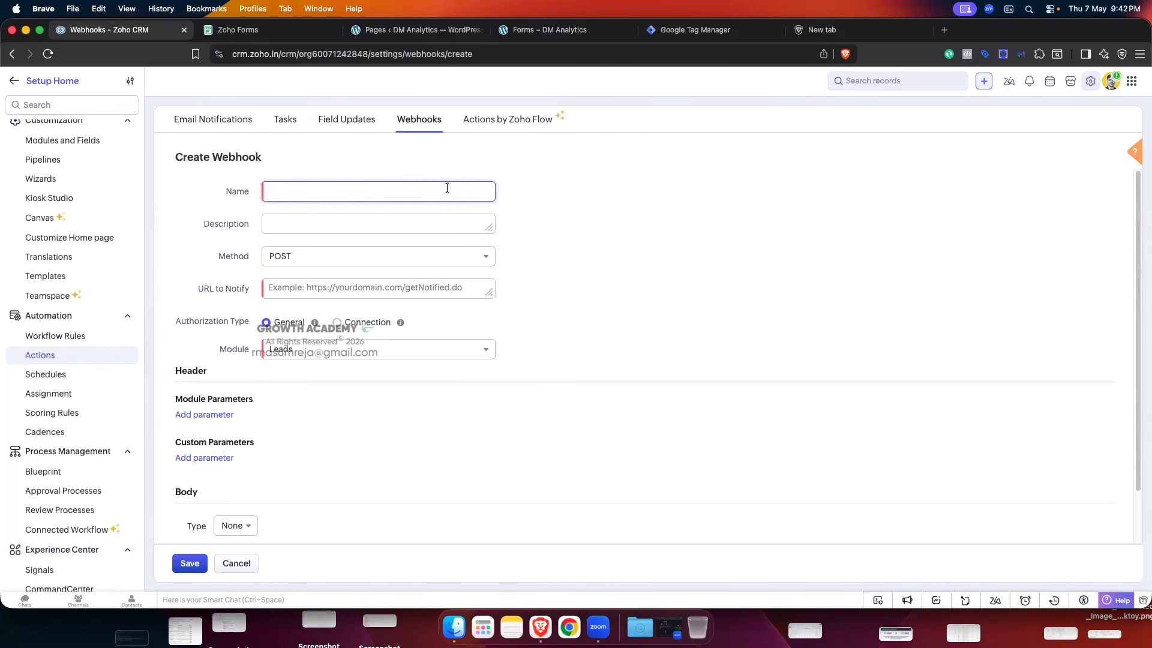
type("Test")
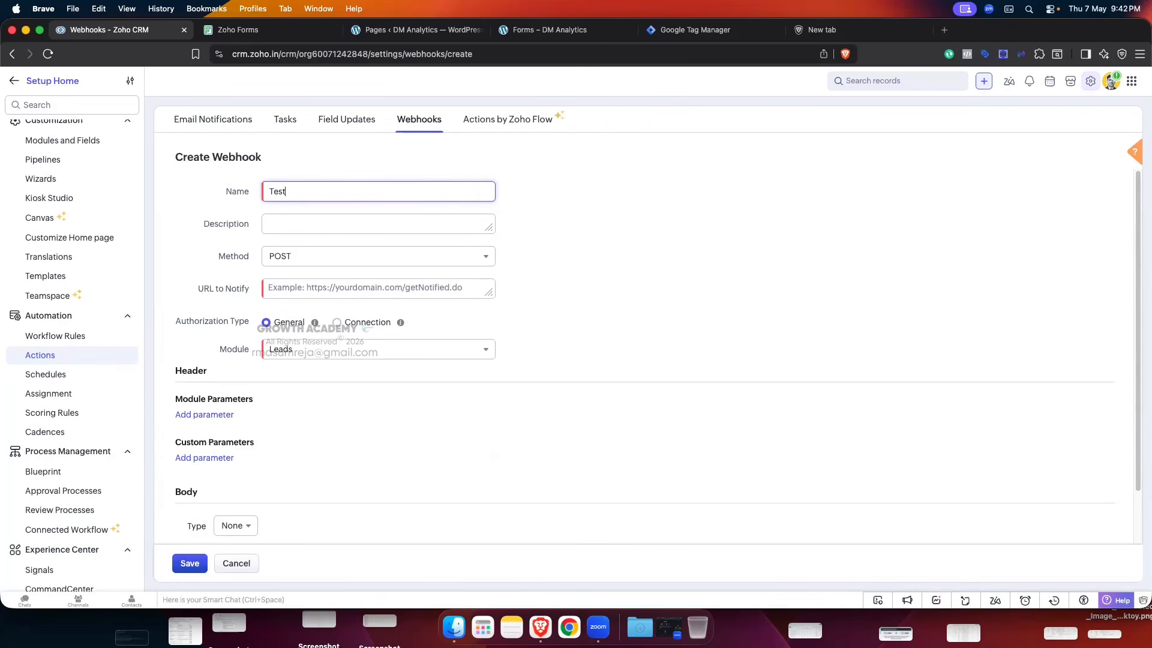
left_click(432, 255)
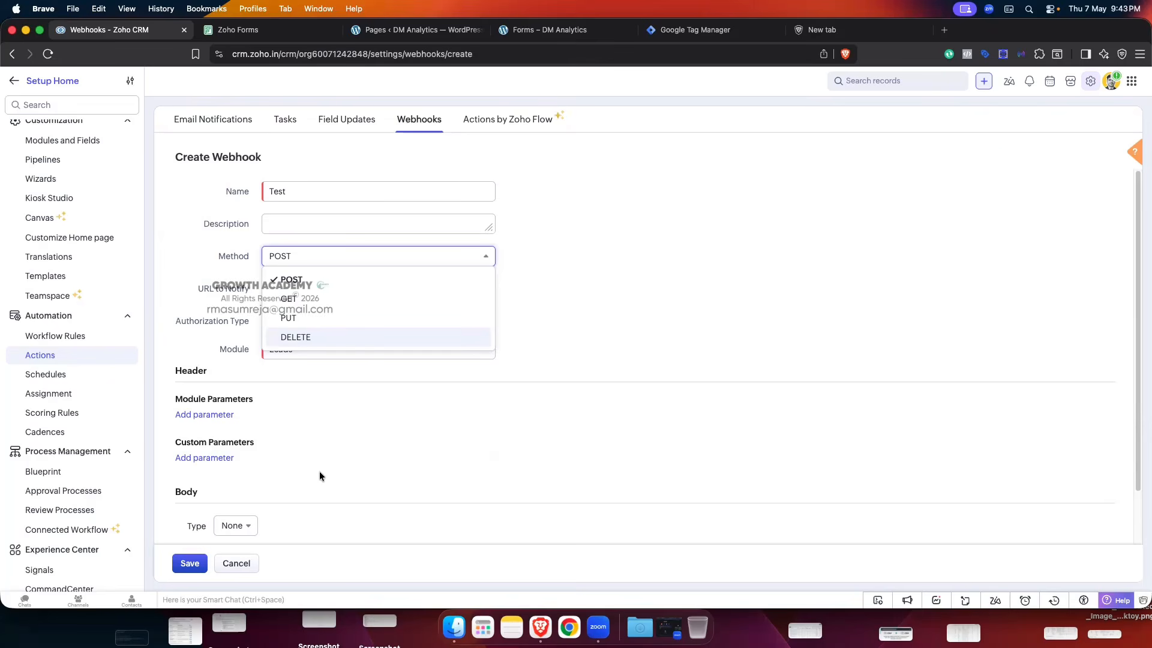
left_click(316, 299)
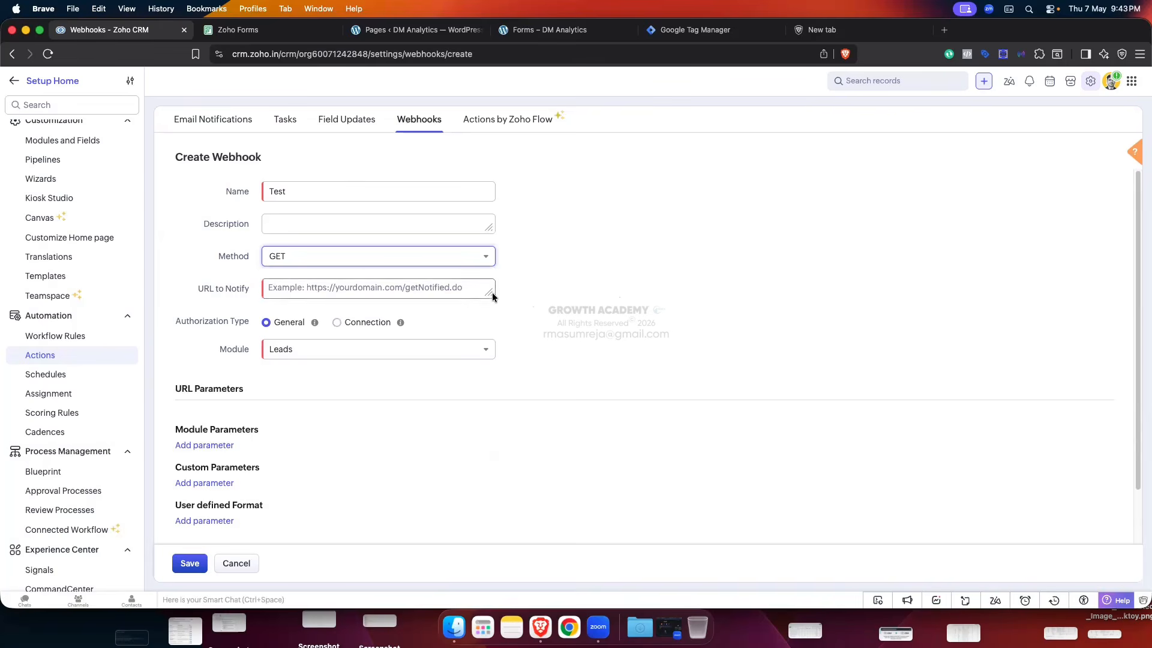
left_click_drag(491, 293, 524, 360)
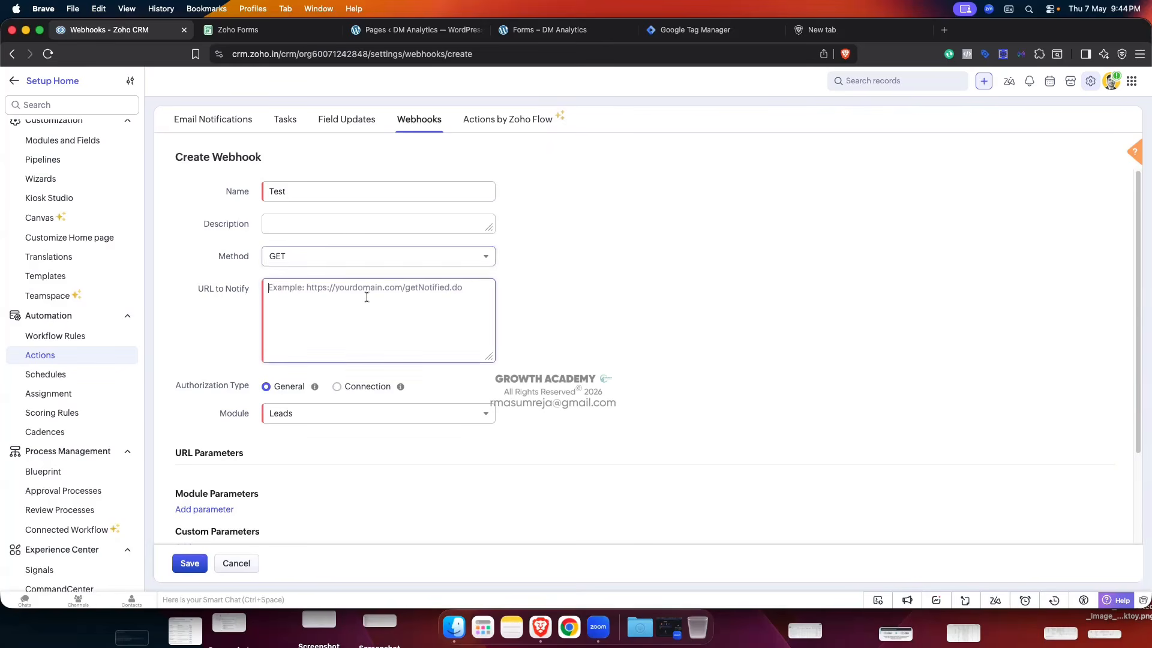
left_click(721, 34)
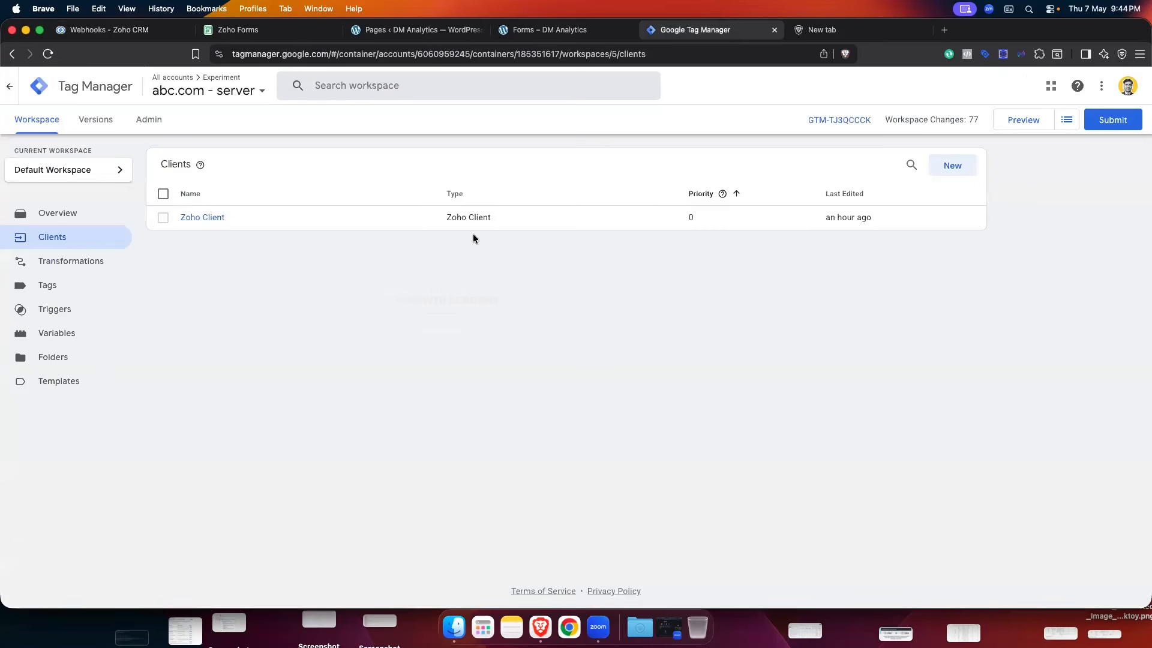
left_click(174, 128)
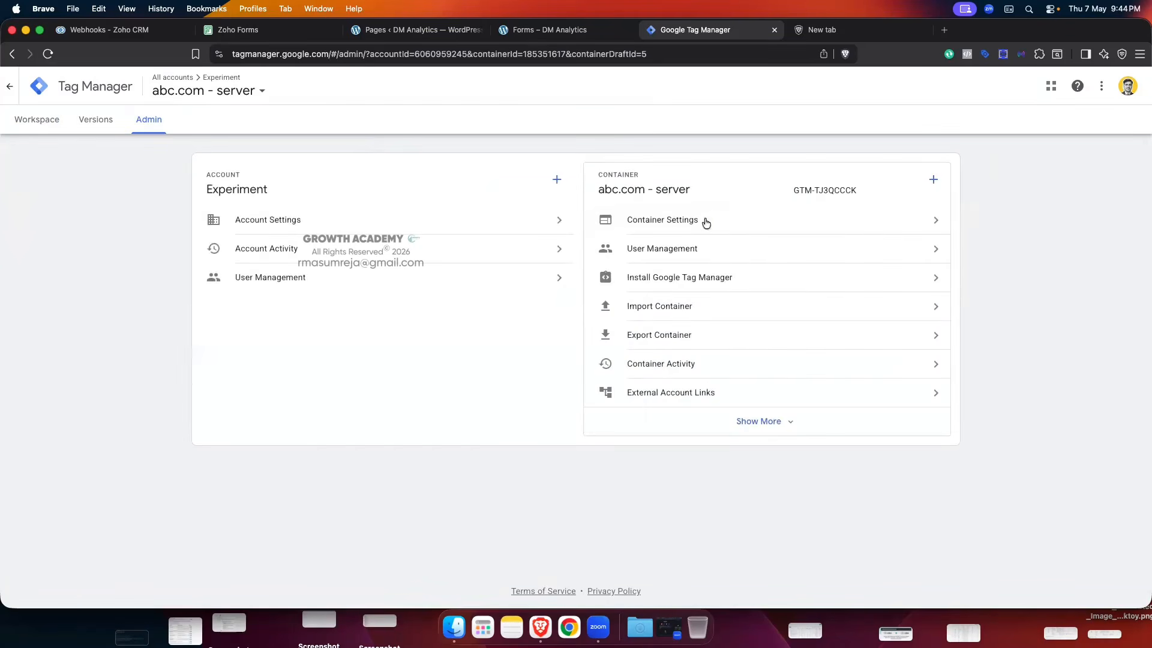
left_click(707, 224)
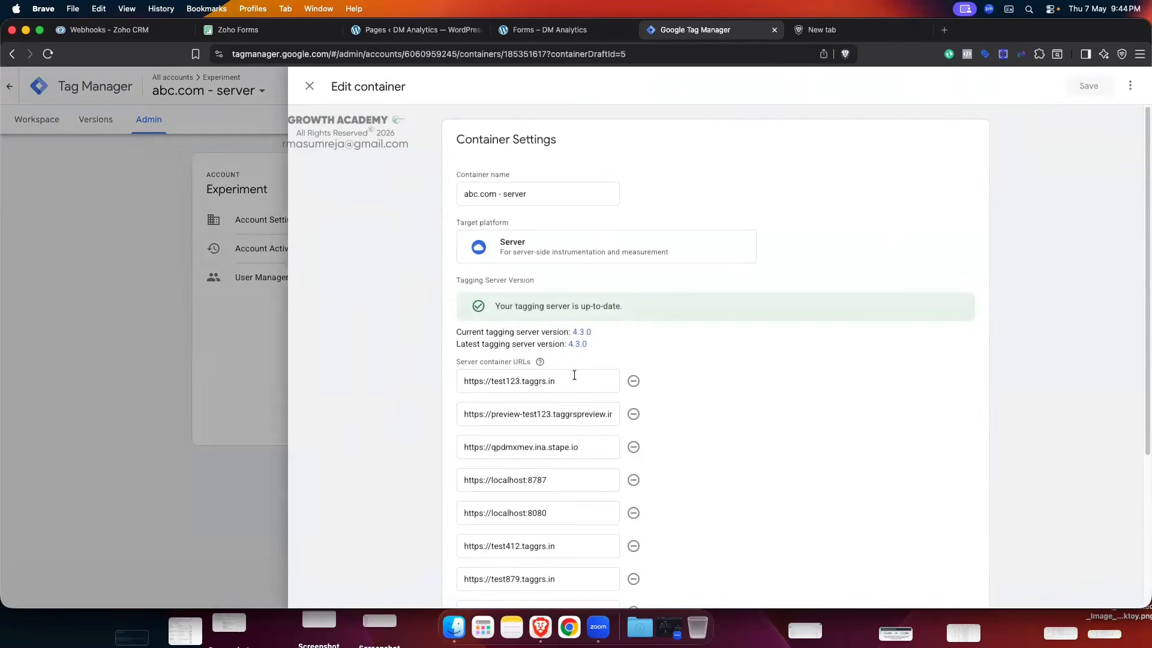
scroll(581, 375, "down", 2)
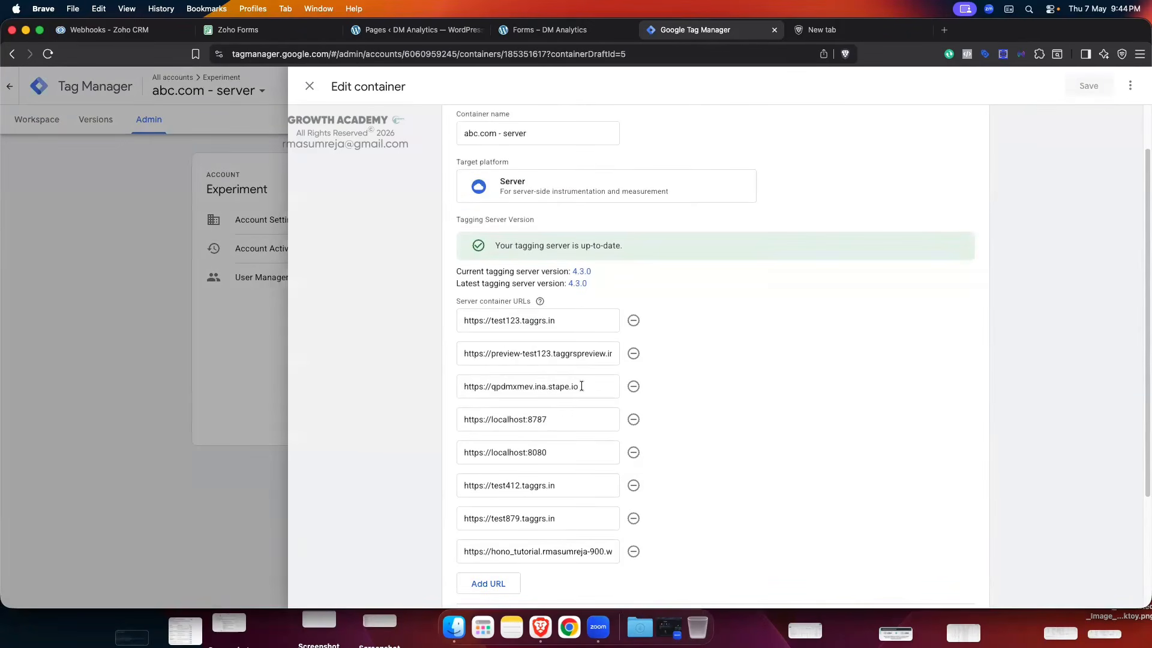
left_click(581, 385)
left_click_drag(462, 389, 585, 387)
key("super+c")
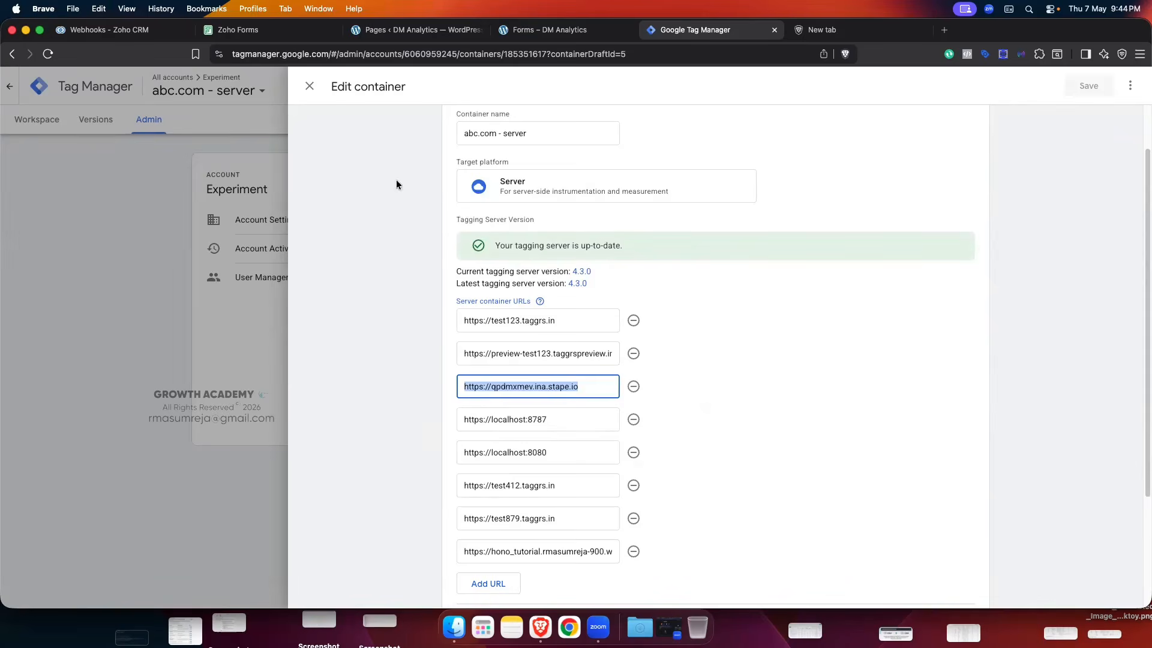
left_click(310, 86)
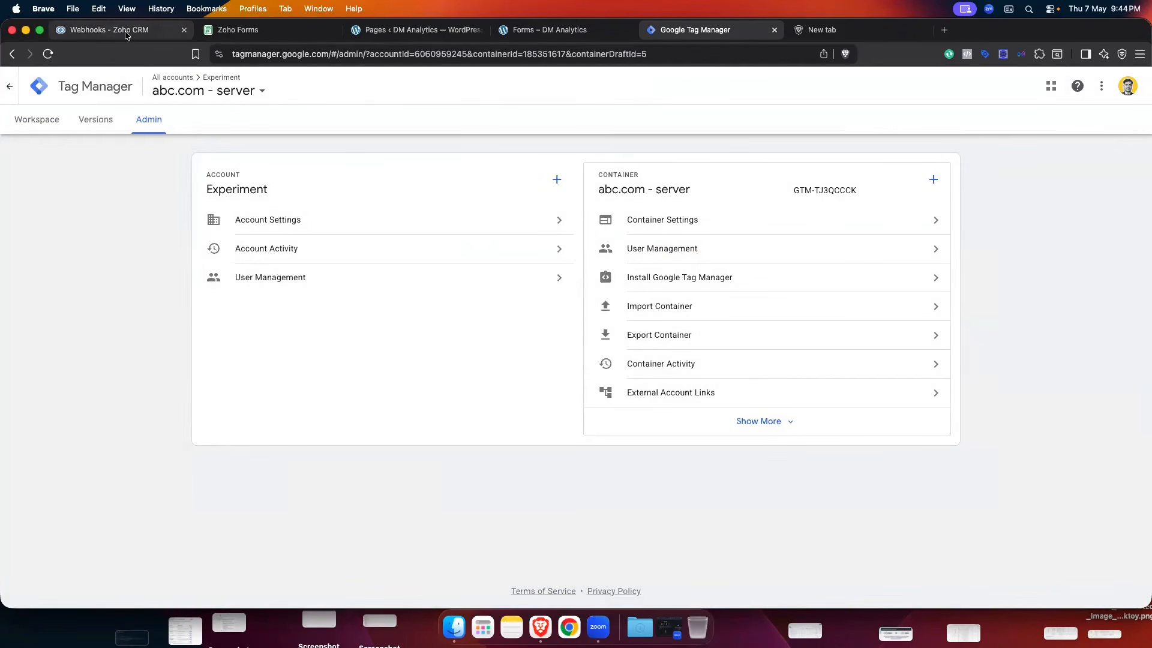
left_click(108, 30)
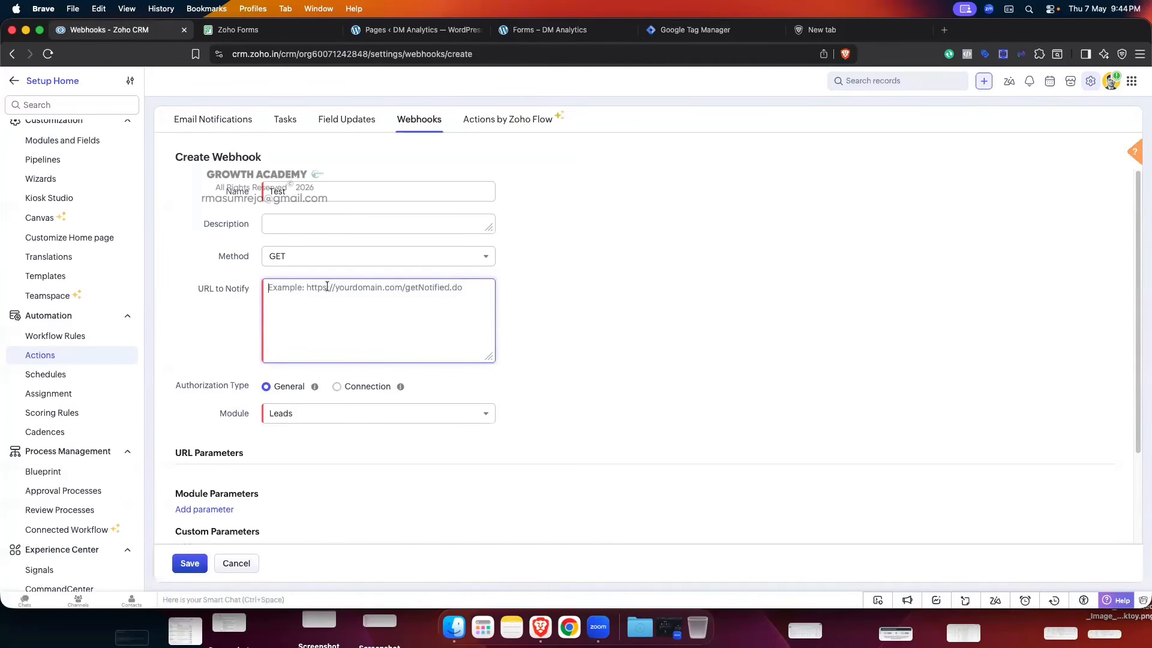
key("super+v")
left_click(641, 276)
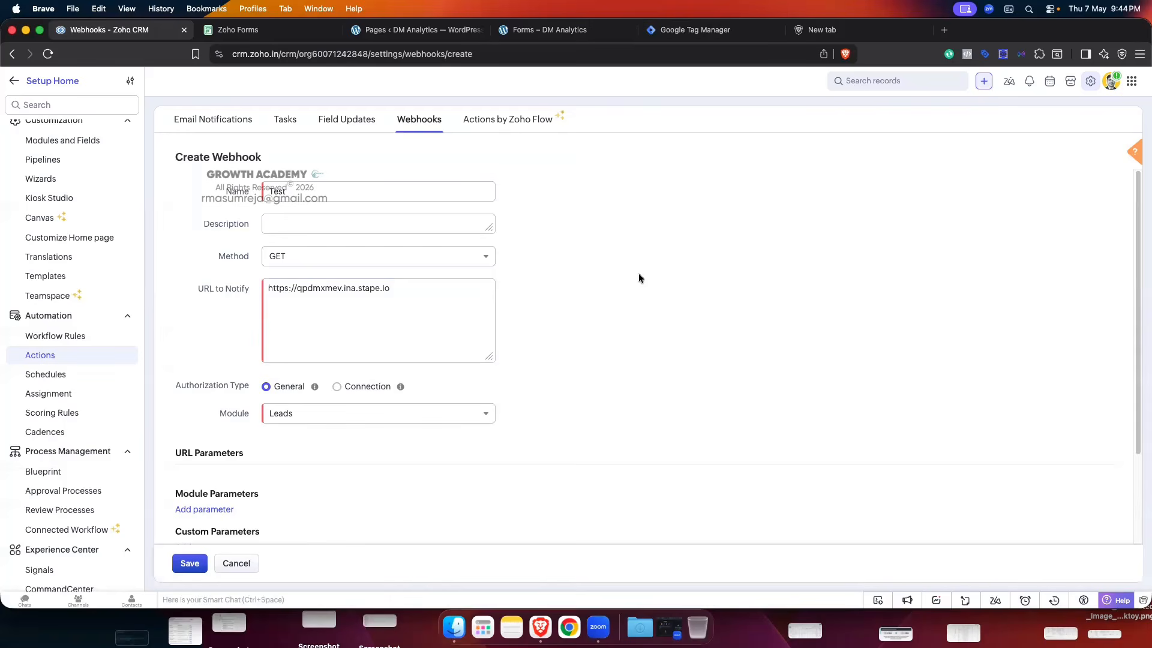
scroll(640, 278, "down", 2)
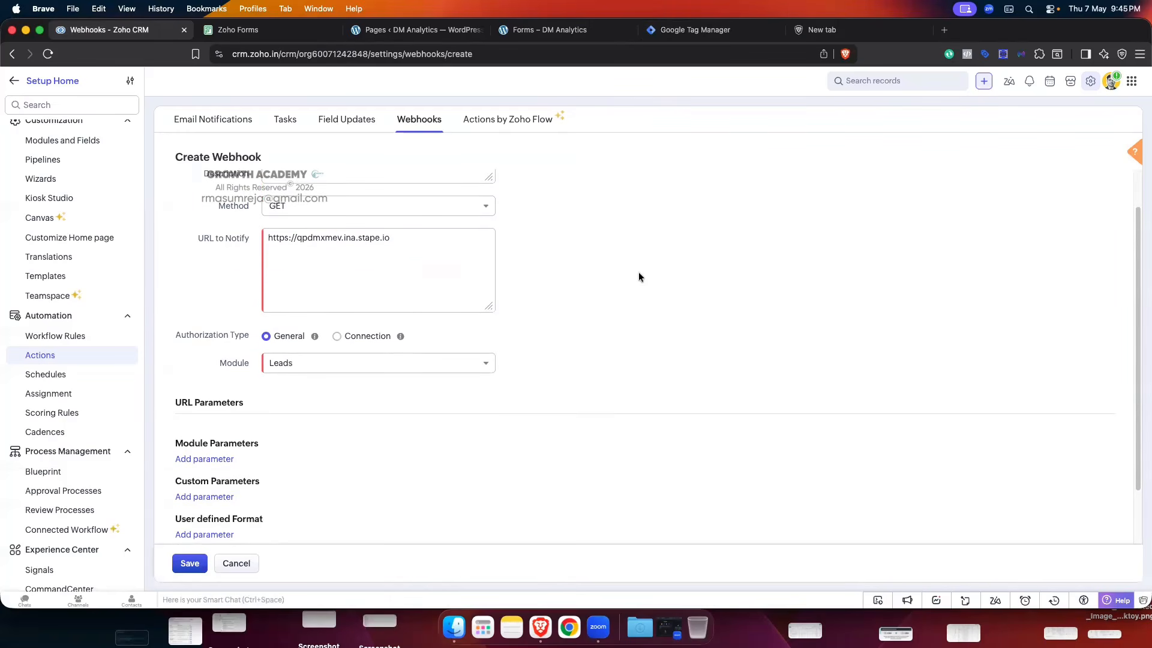
scroll(638, 272, "down", 1)
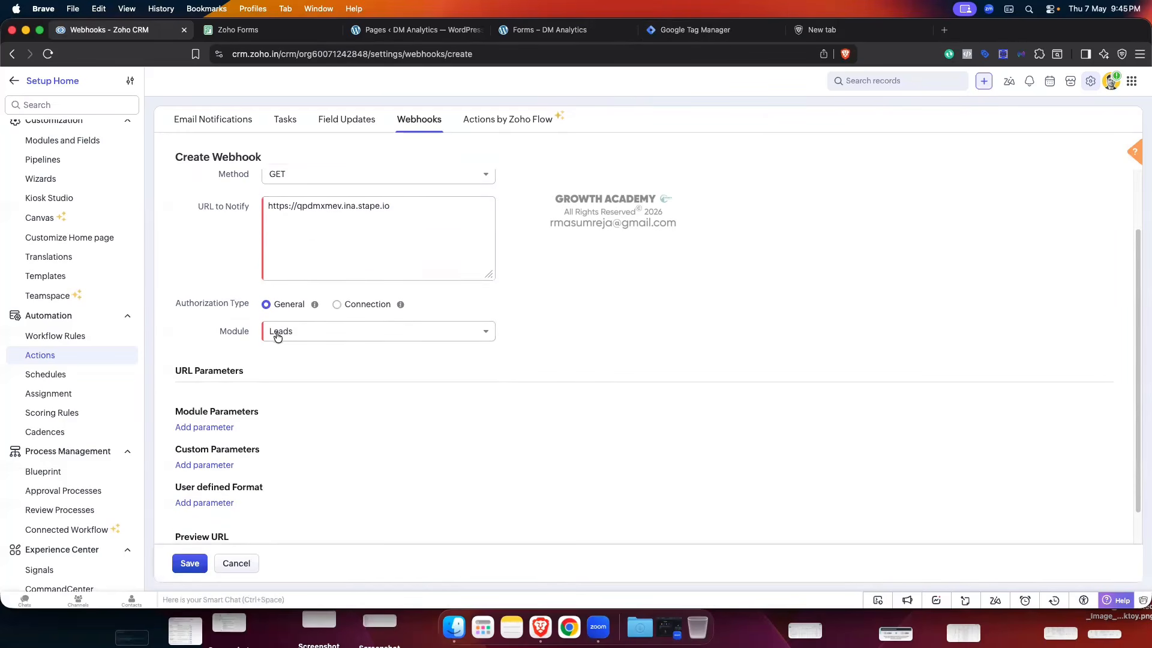
left_click(334, 337)
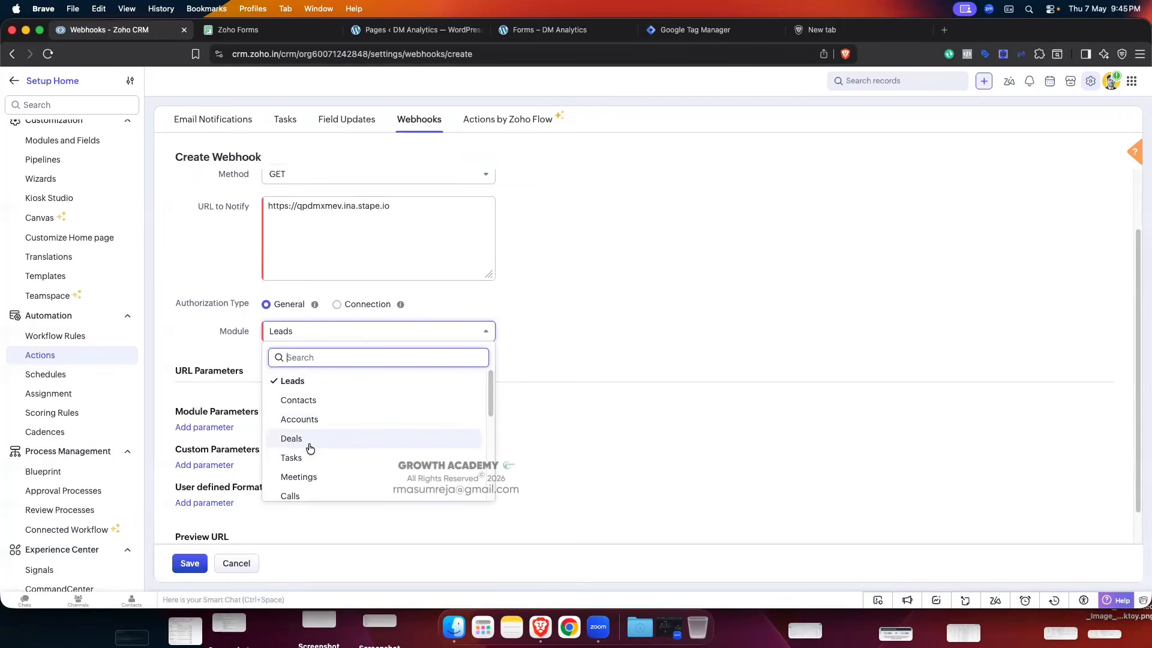
left_click(303, 380)
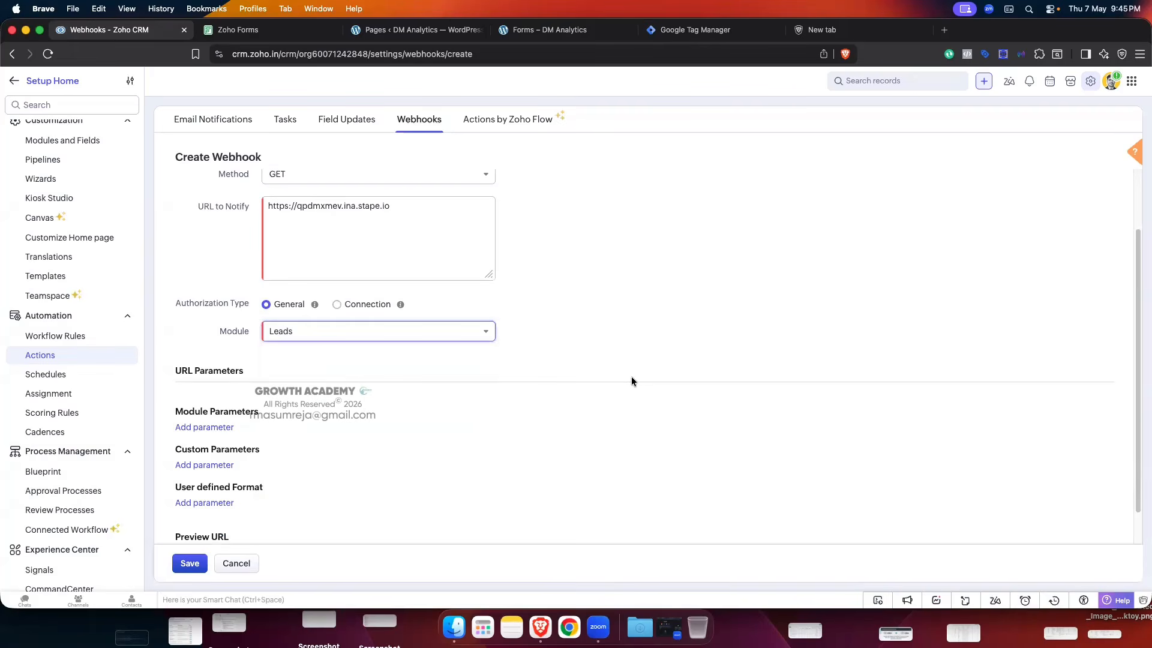
scroll(631, 377, "down", 2)
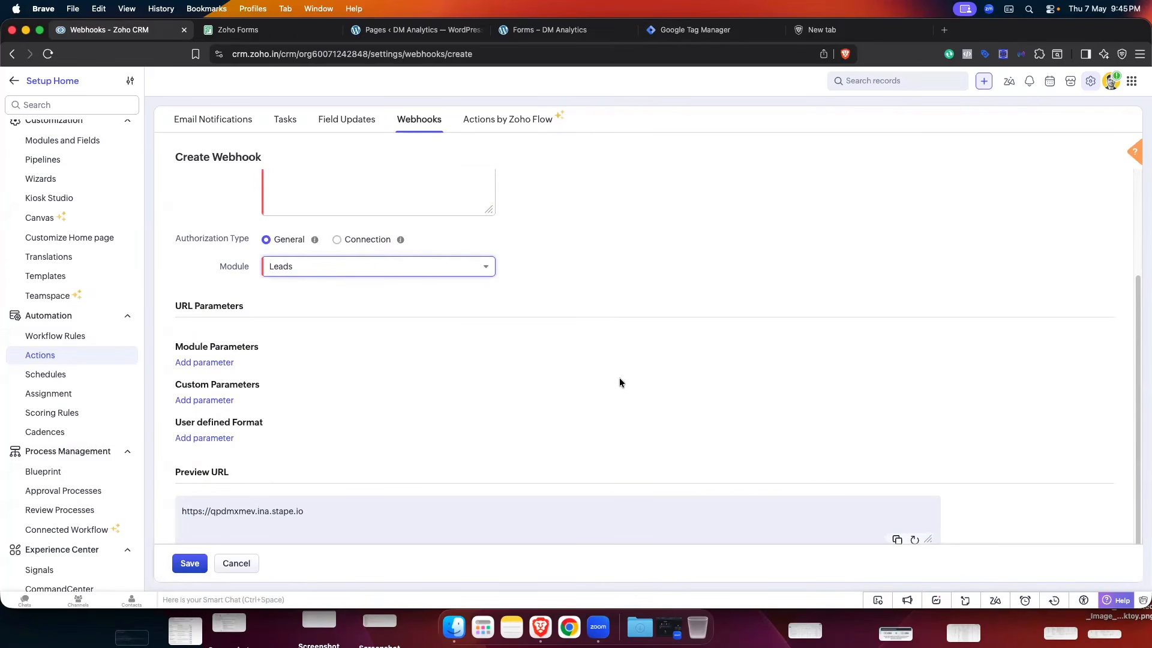
scroll(619, 378, "up", 1)
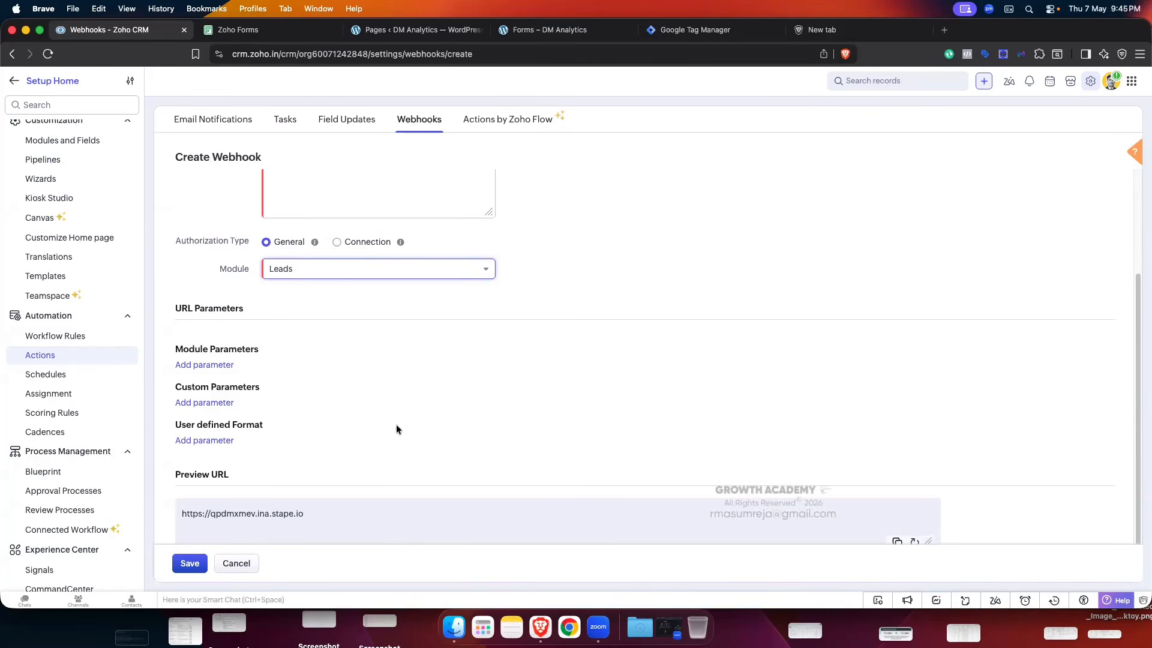
left_click_drag(173, 349, 279, 350)
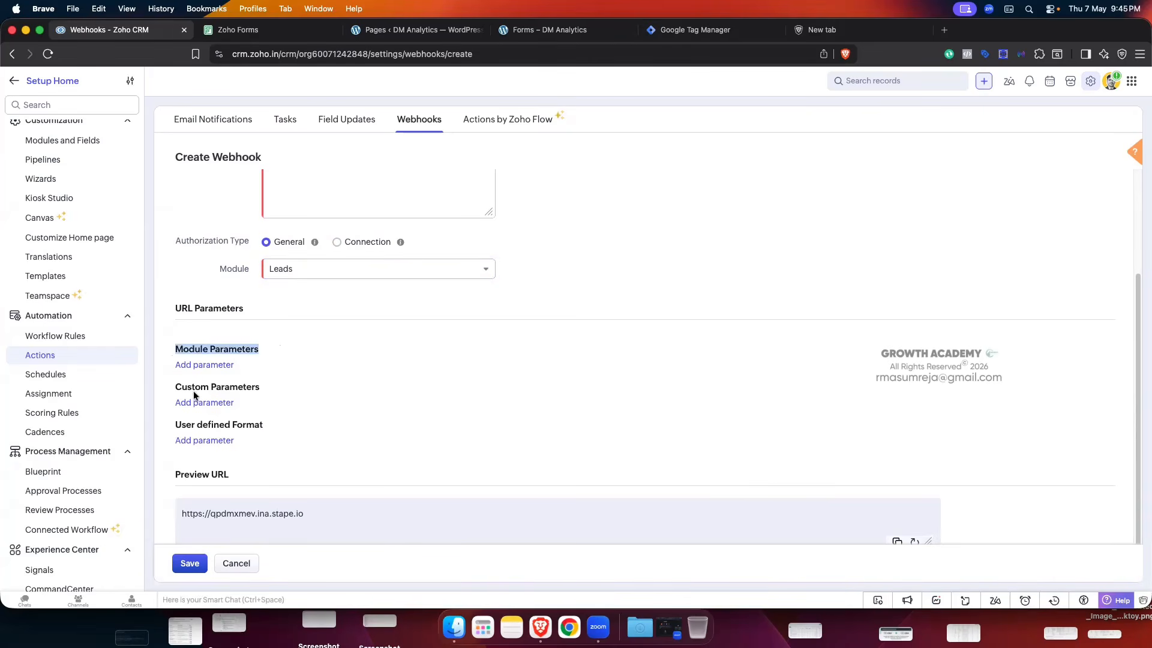
left_click_drag(174, 387, 278, 388)
left_click(185, 423)
left_click_drag(185, 423, 295, 421)
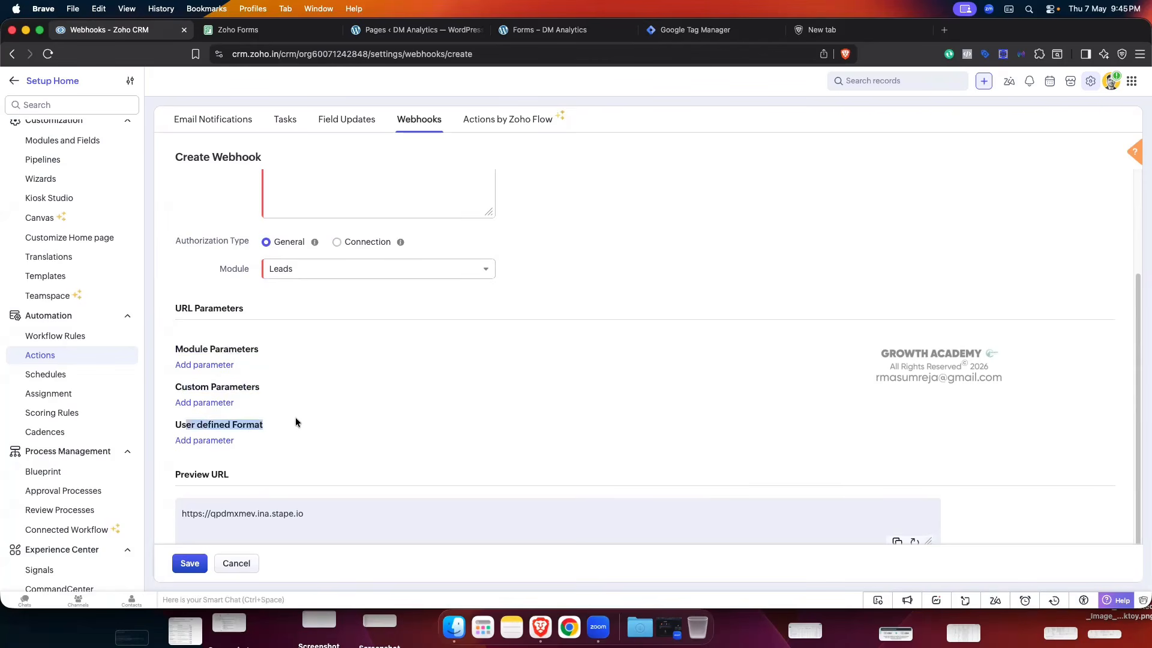
left_click(297, 420)
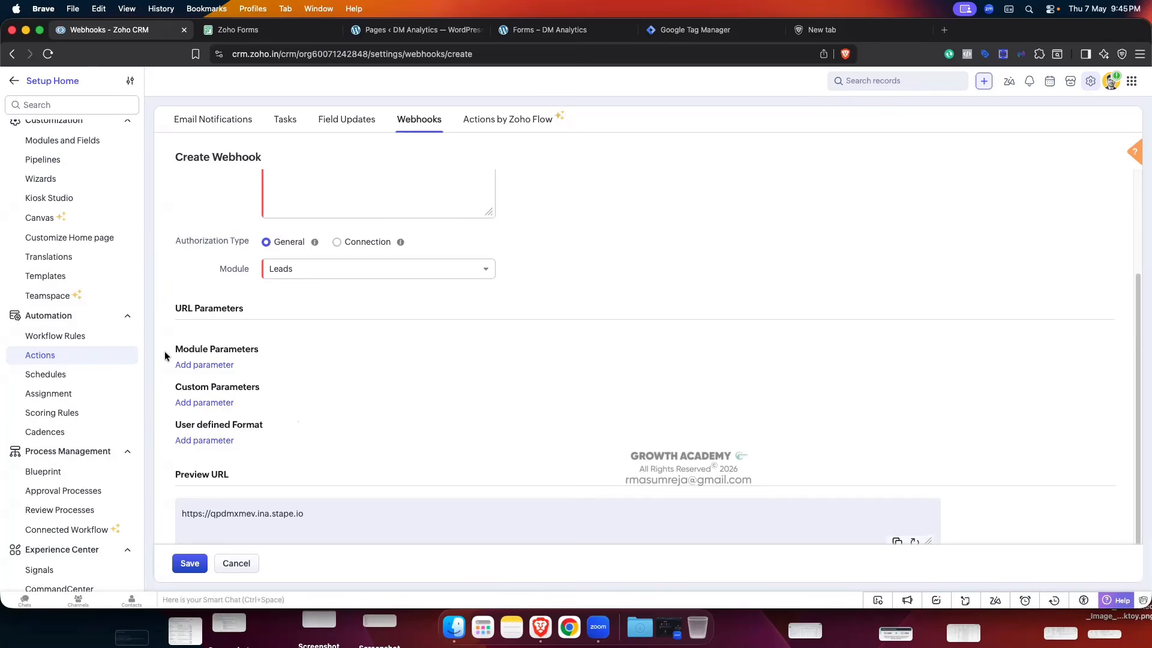
scroll(68, 257, "up", 10)
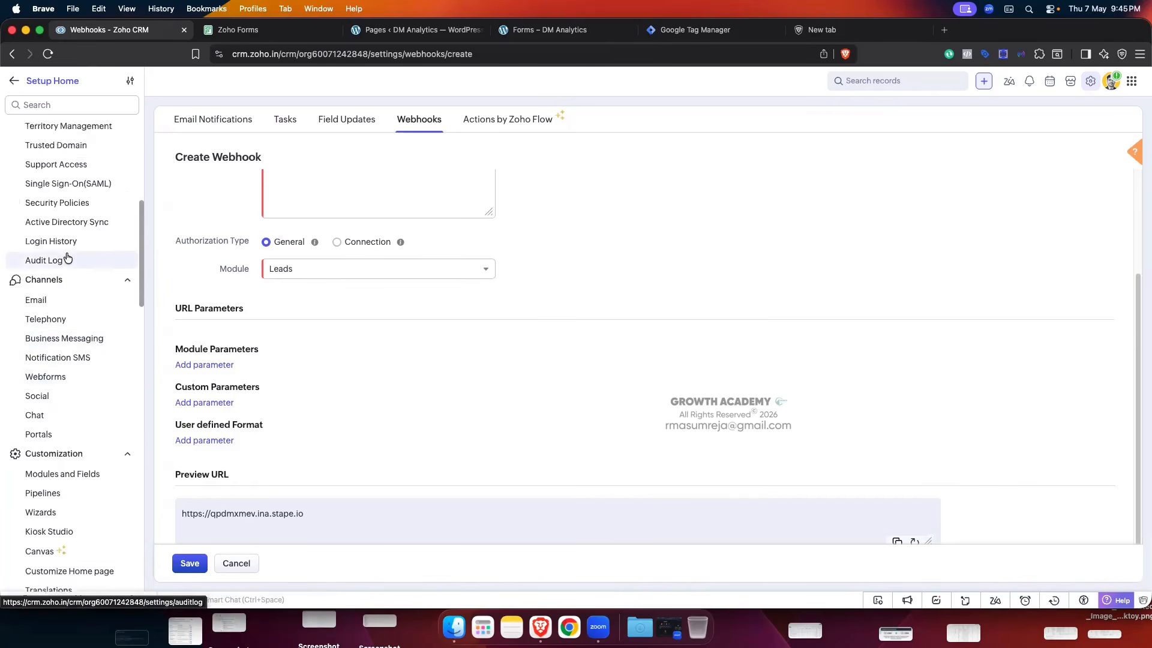
scroll(67, 256, "up", 2)
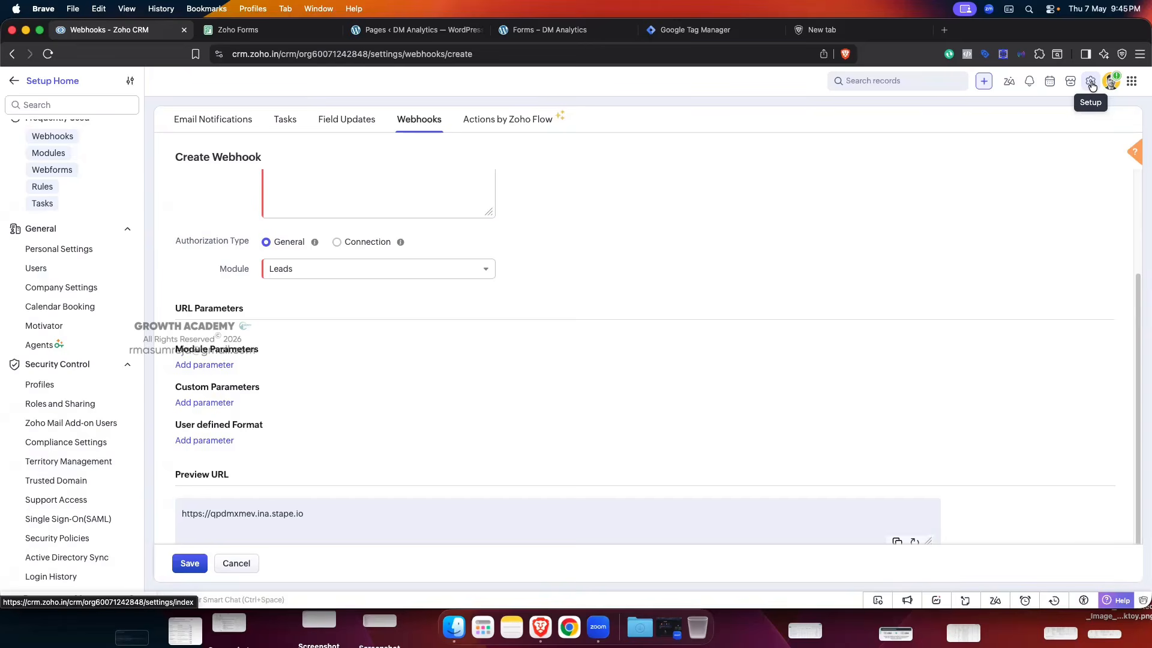
- Open Modules and Fields > Leads > Fields in a new Setup tab, then return to the webhook
right_click(1092, 86)
left_click(984, 90)
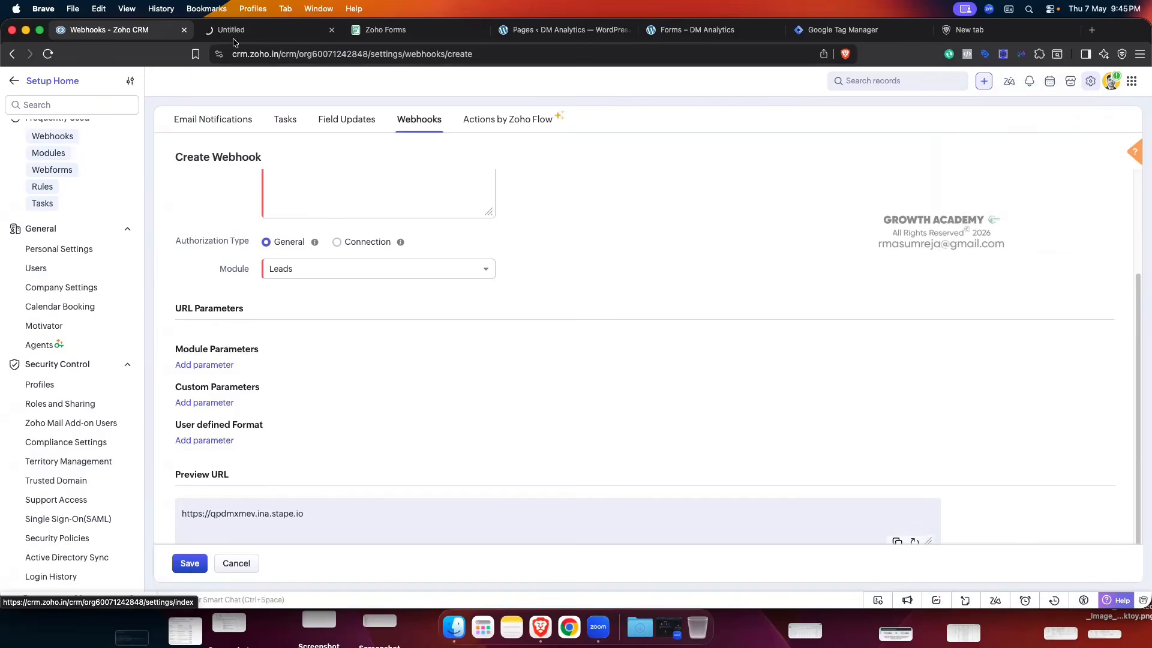
left_click(235, 35)
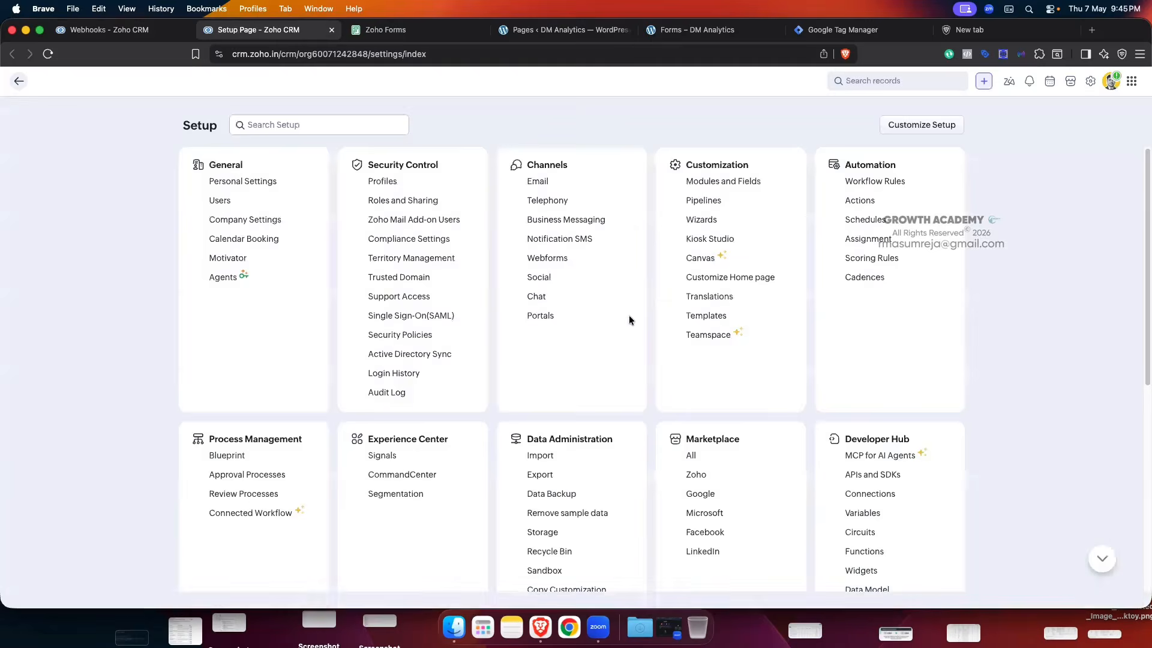
left_click(721, 182)
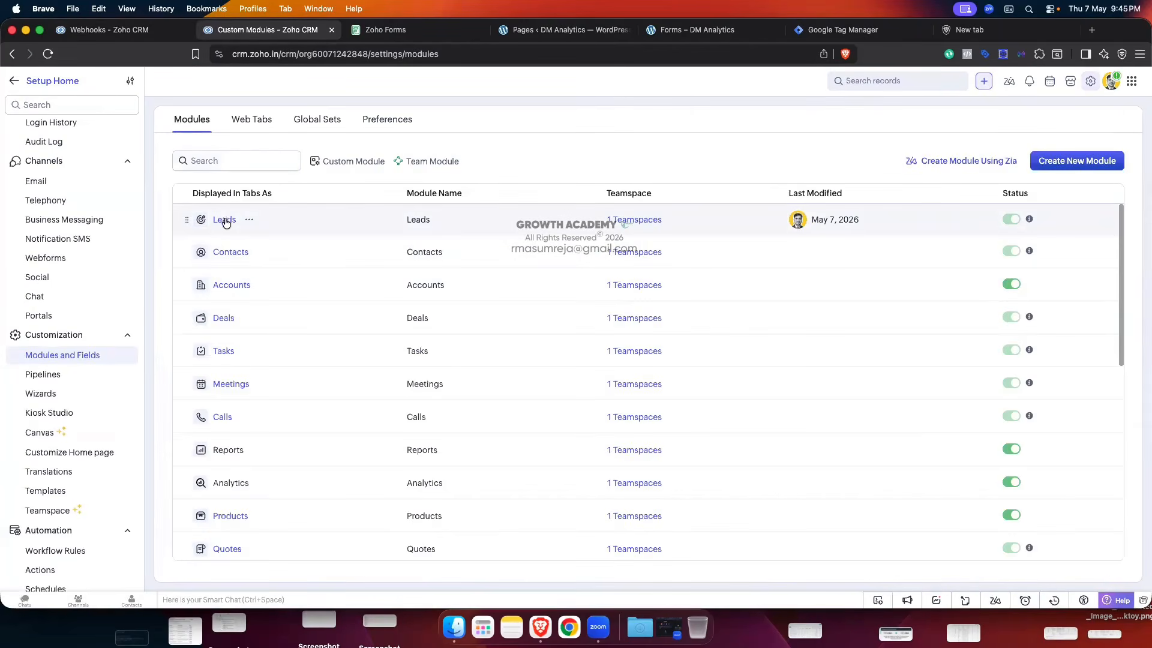
left_click(226, 221)
left_click(390, 160)
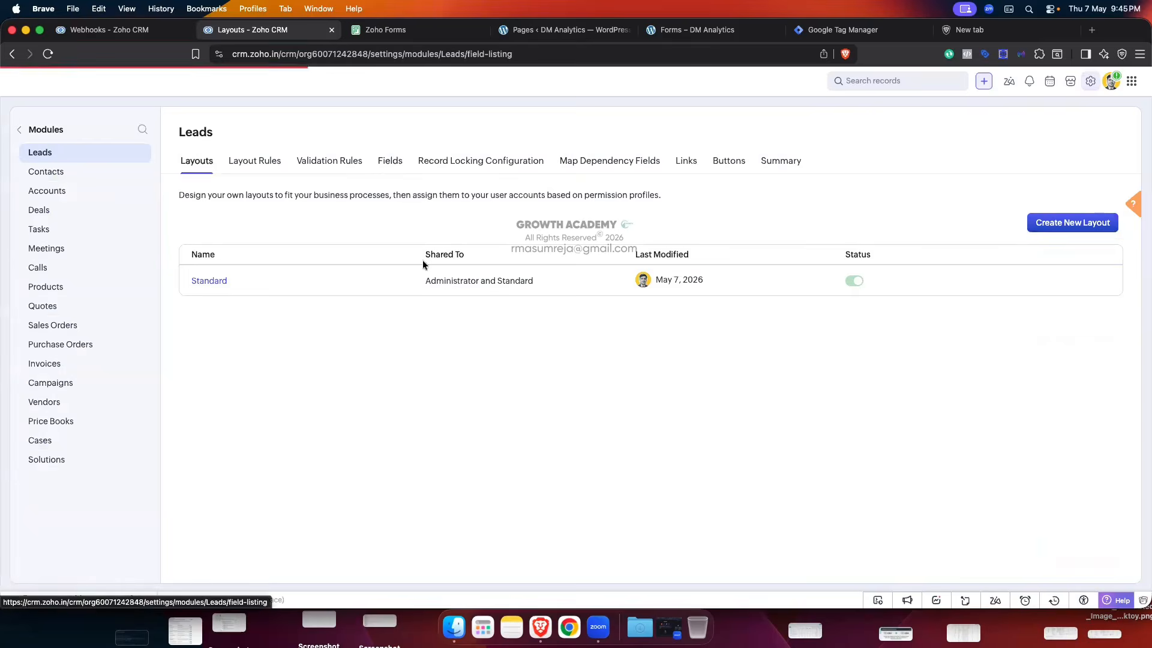
left_click(161, 31)
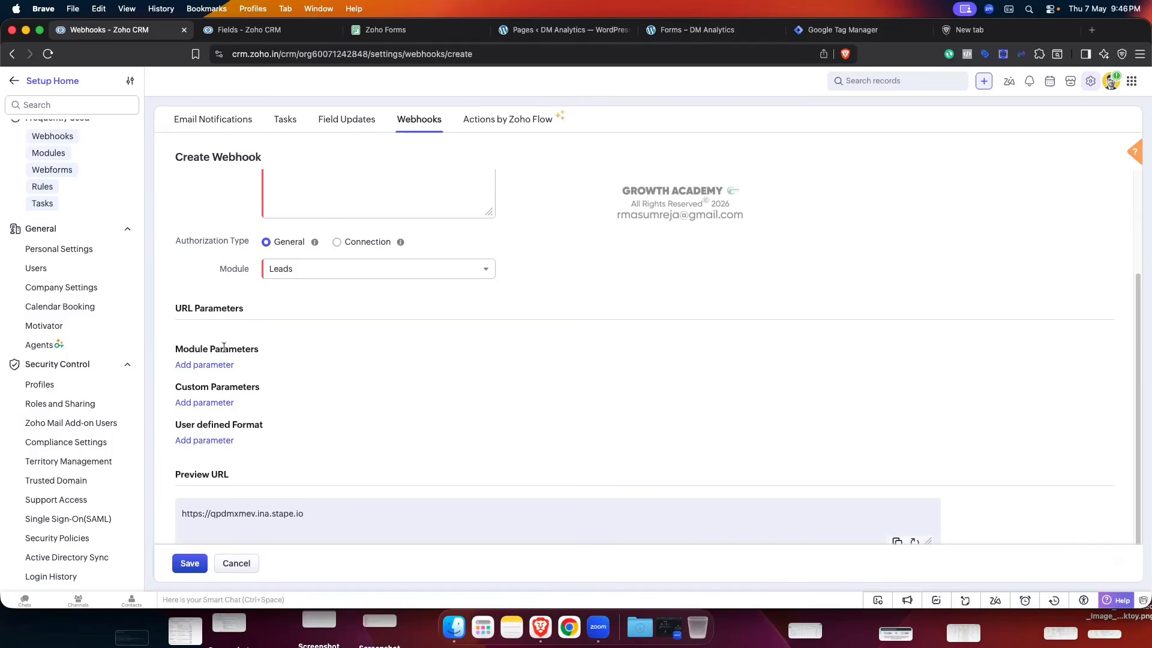
- Highlight the Module Parameters and User defined Format sections, close the fields tab, and add a parameter row
left_click_drag(176, 349, 252, 361)
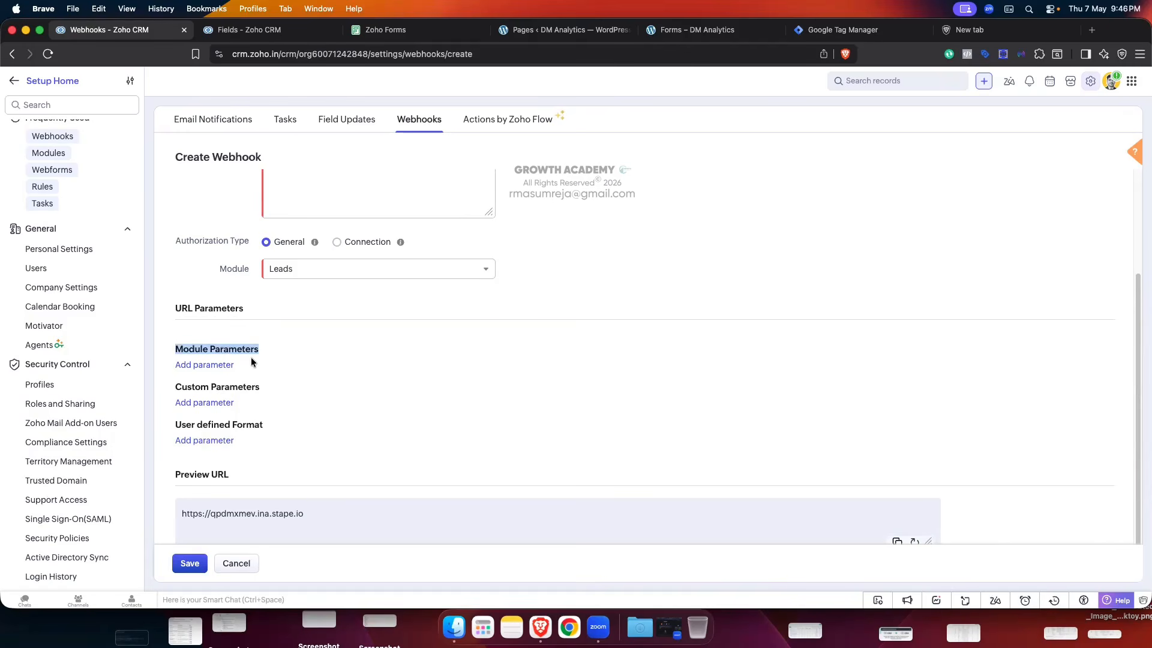
left_click(246, 386)
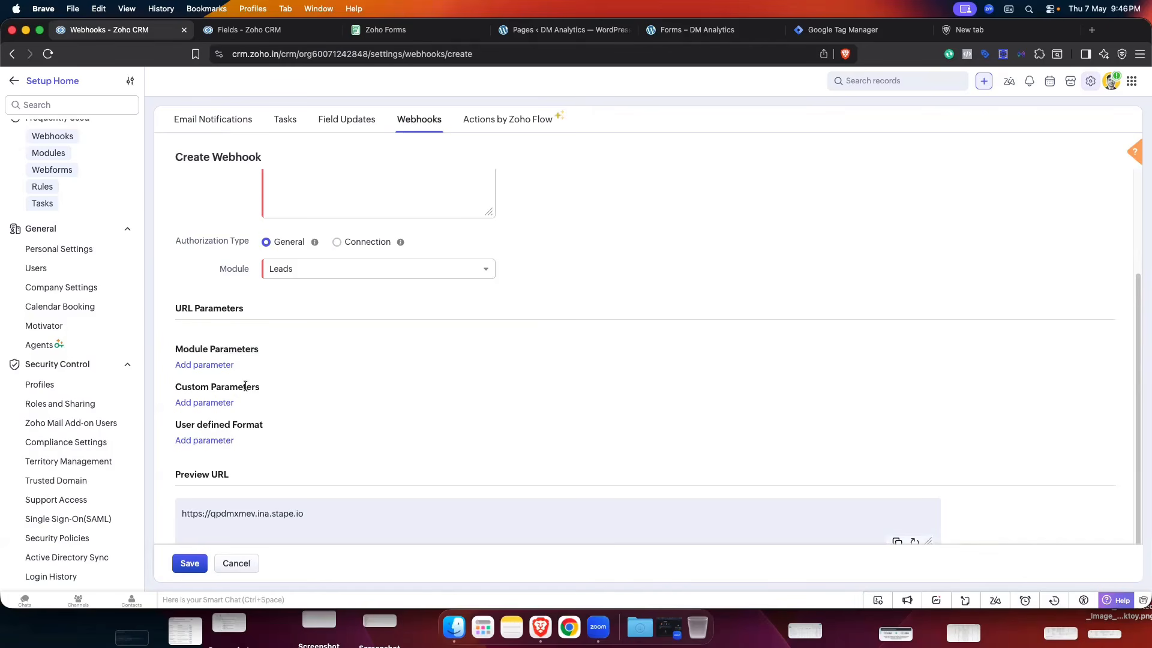
left_click_drag(243, 424, 187, 425)
left_click(250, 424)
left_click(332, 29)
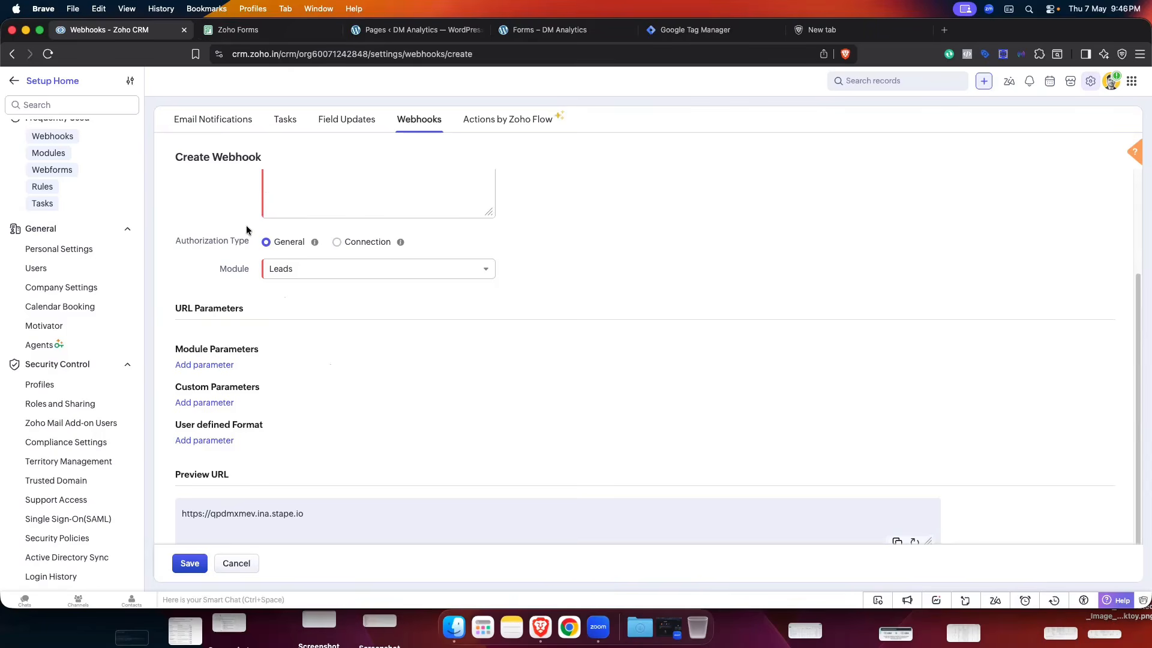
left_click(204, 365)
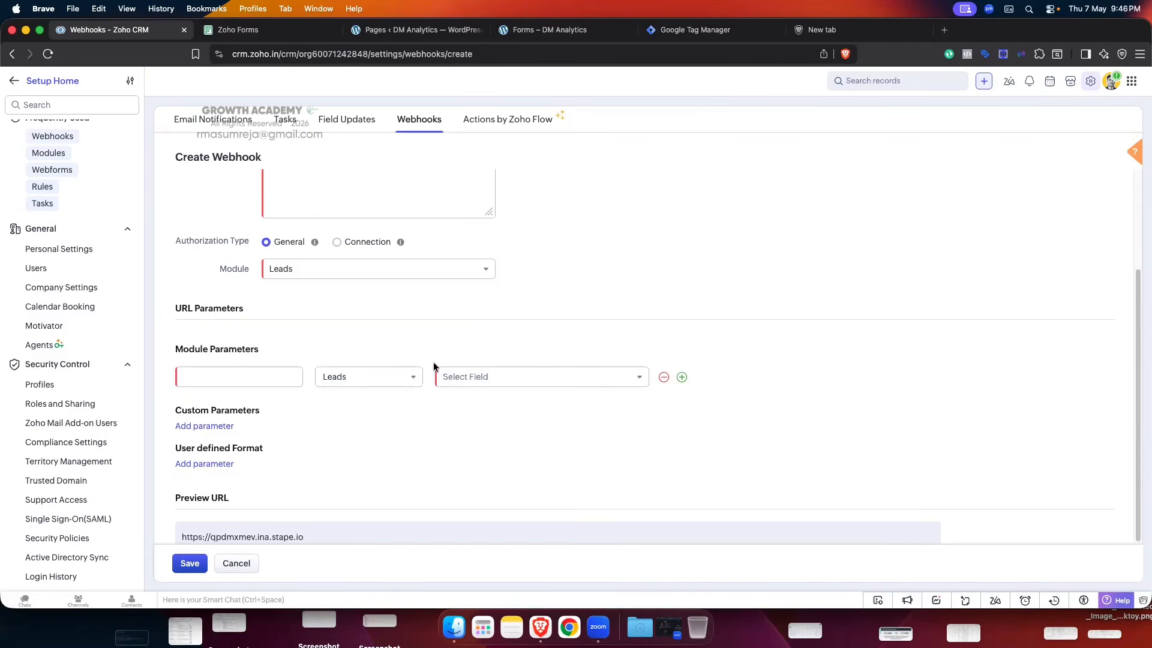
- Add a lead_id parameter mapped to the Leads Lead Id field
left_click(244, 376)
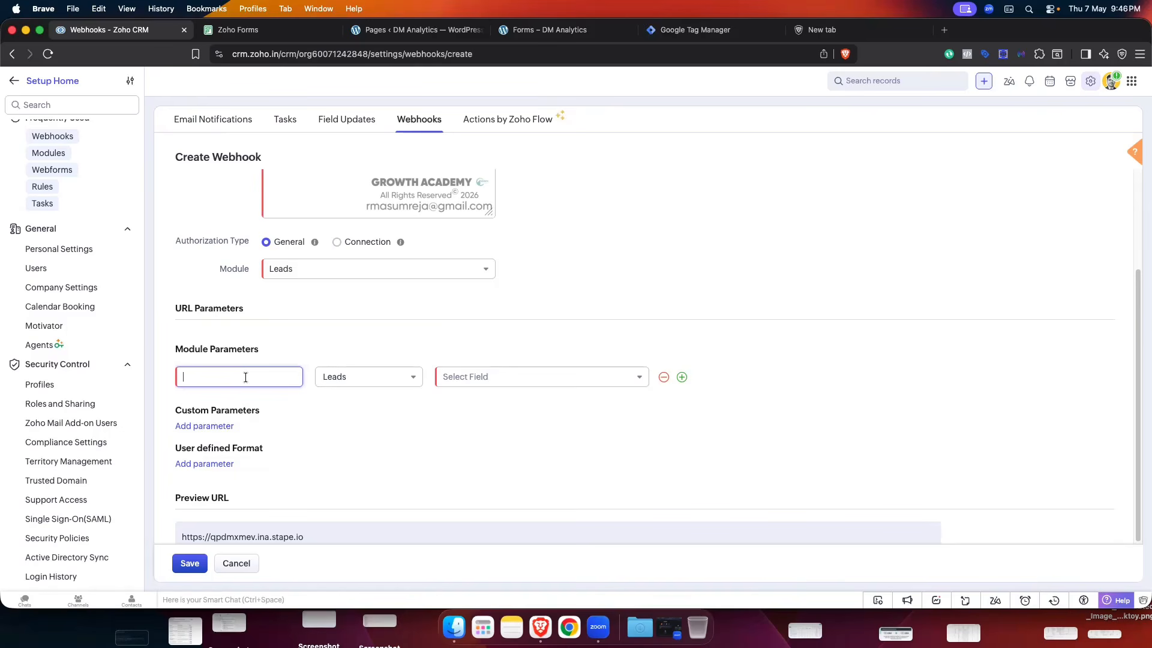
type("lead")
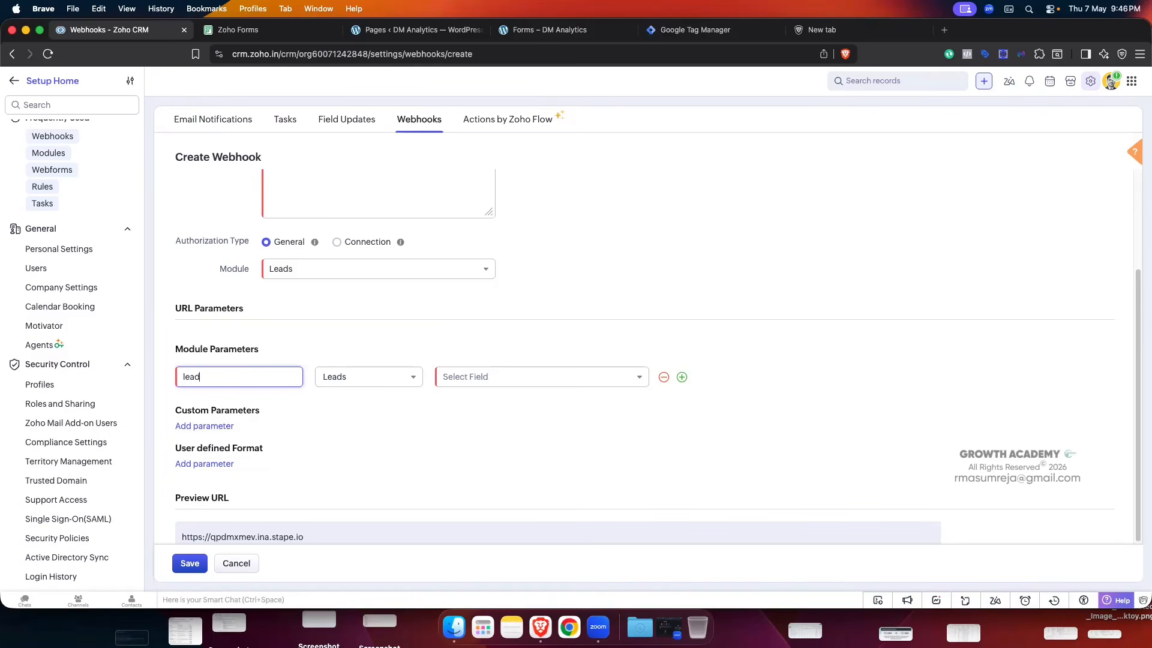
type("_id")
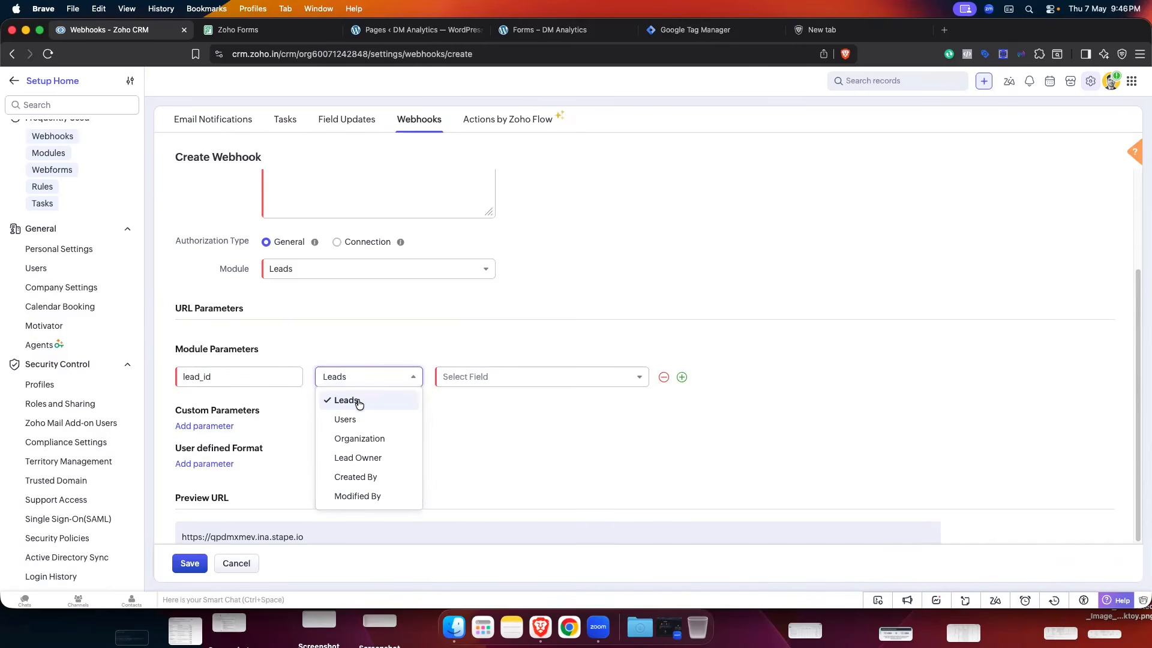
left_click(358, 402)
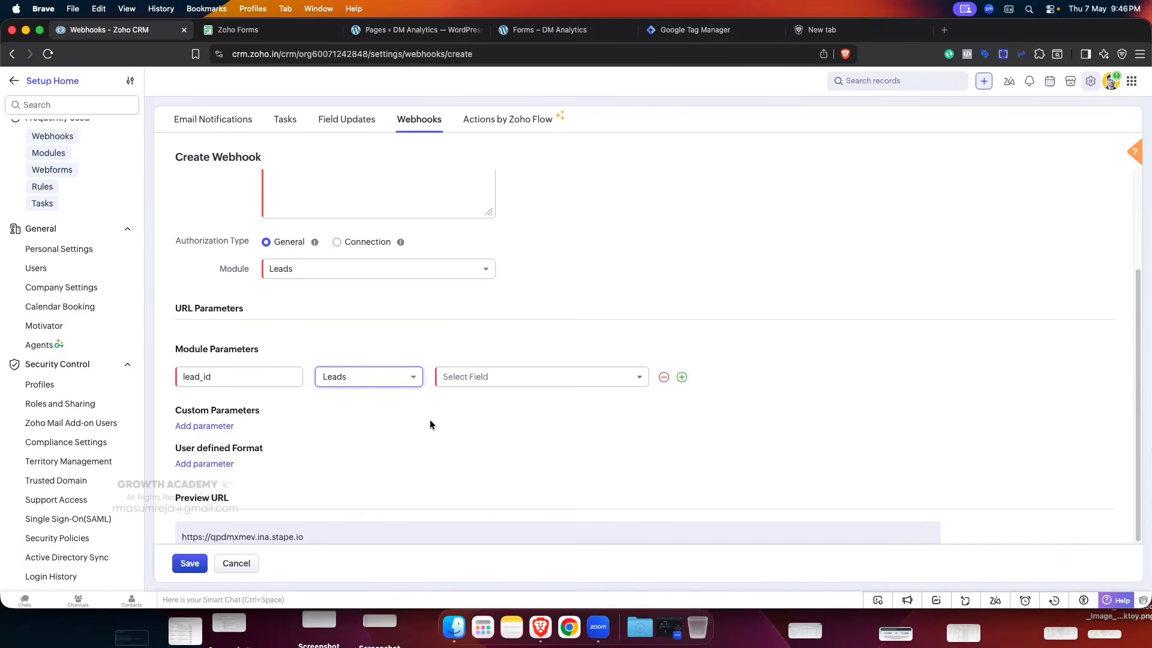
left_click(503, 376)
left_click(478, 428)
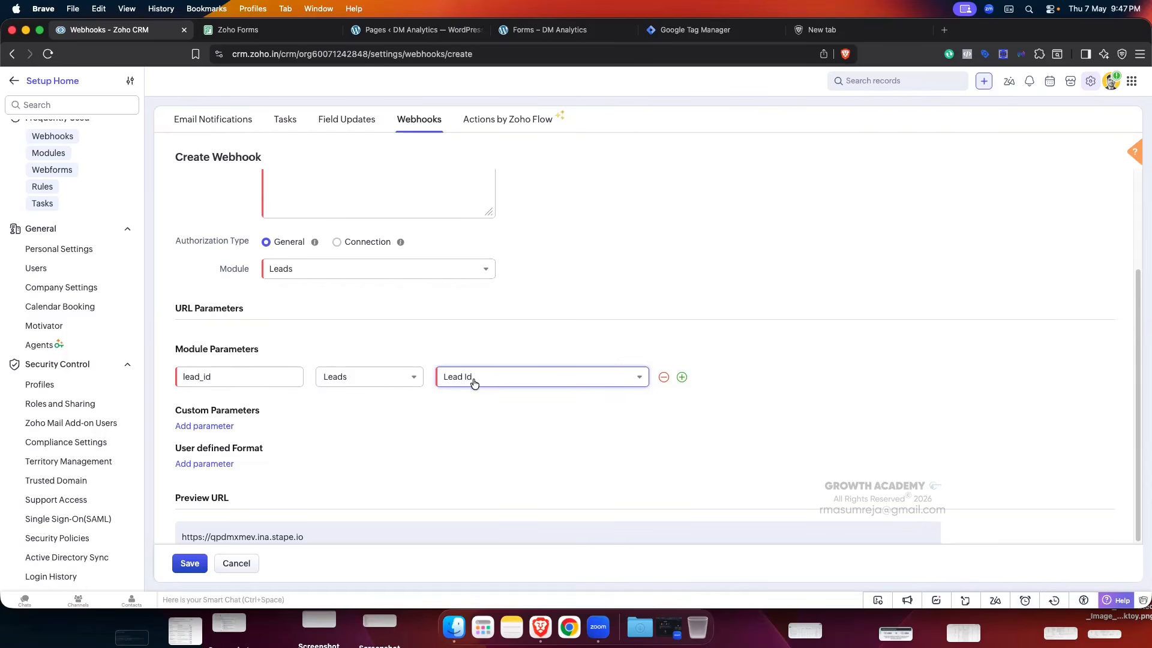
- Add an email parameter mapped to the Leads Email field, leaving a third empty row
left_click(682, 376)
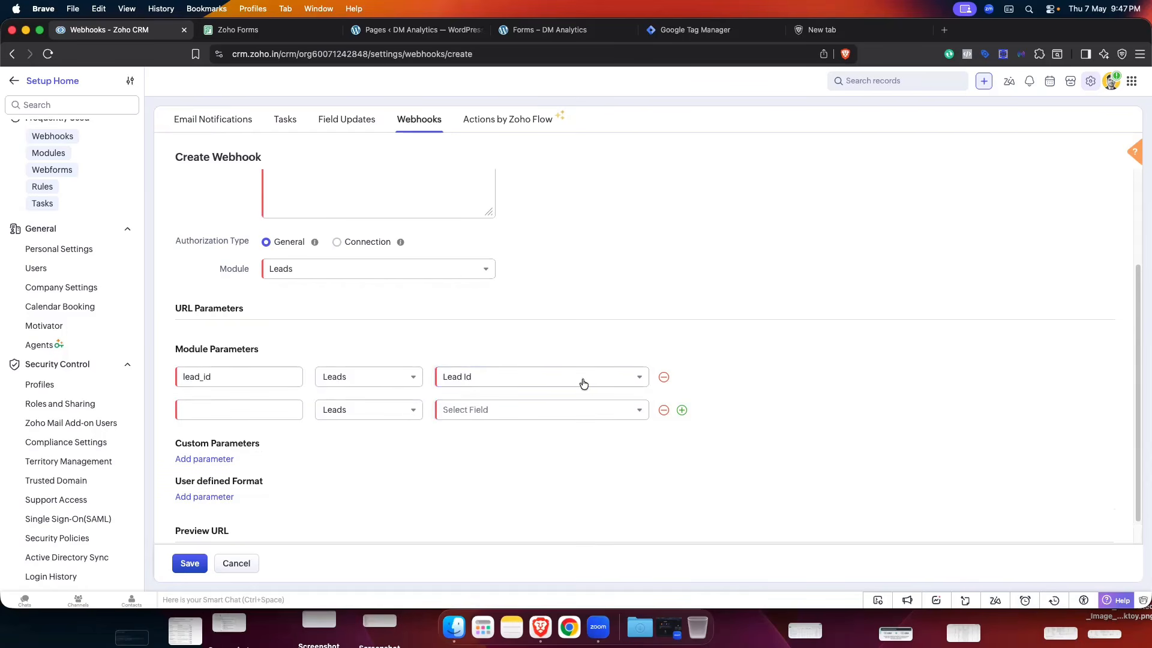
left_click(208, 410)
type("email")
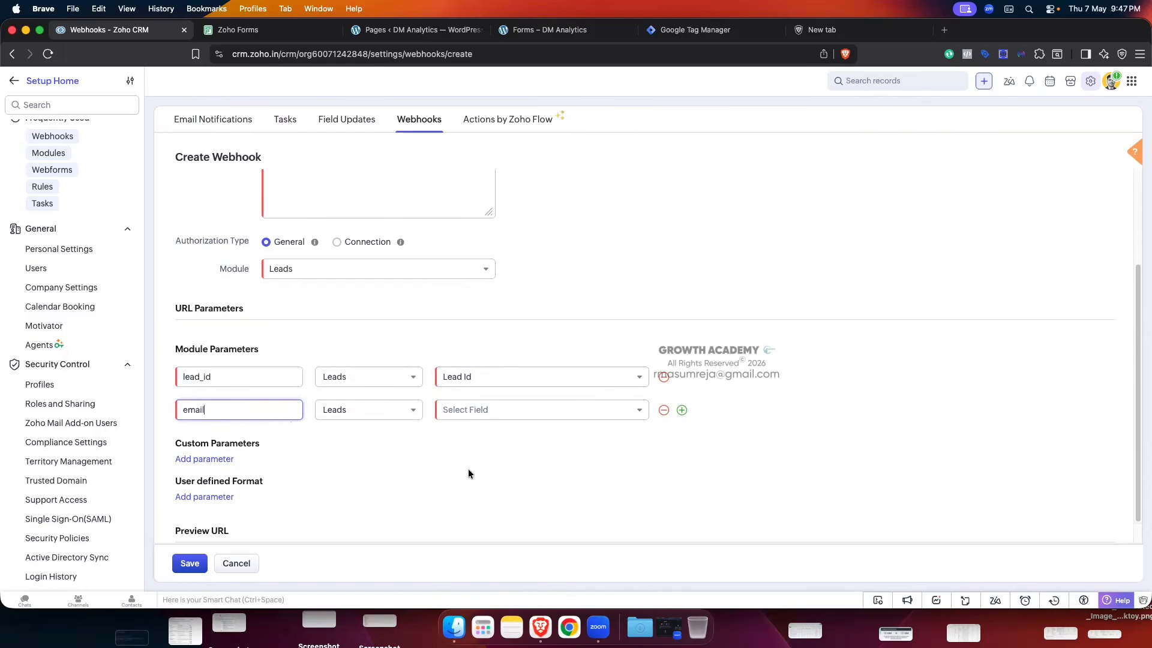
left_click(381, 410)
left_click(437, 441)
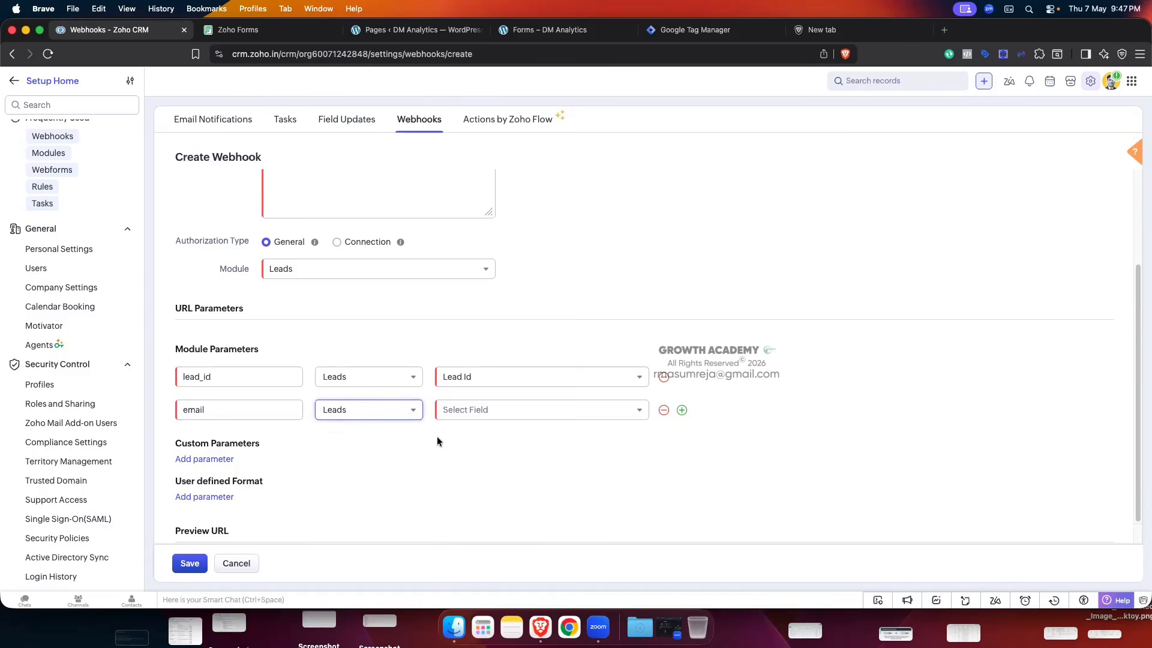
left_click(528, 409)
type("e")
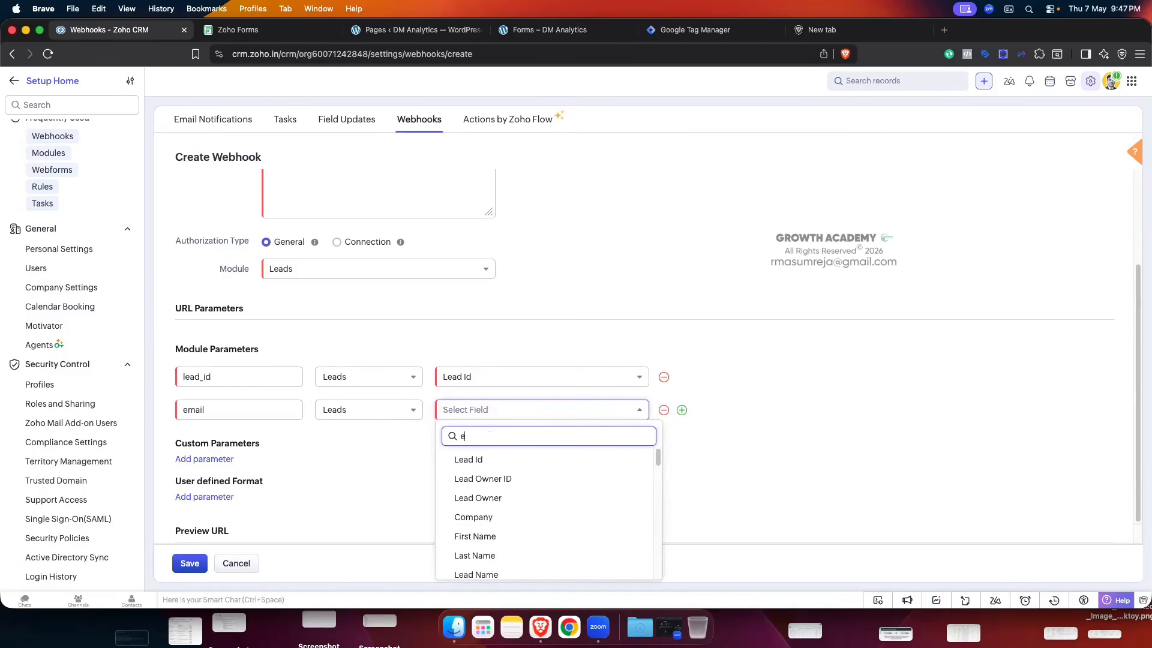
type("mail")
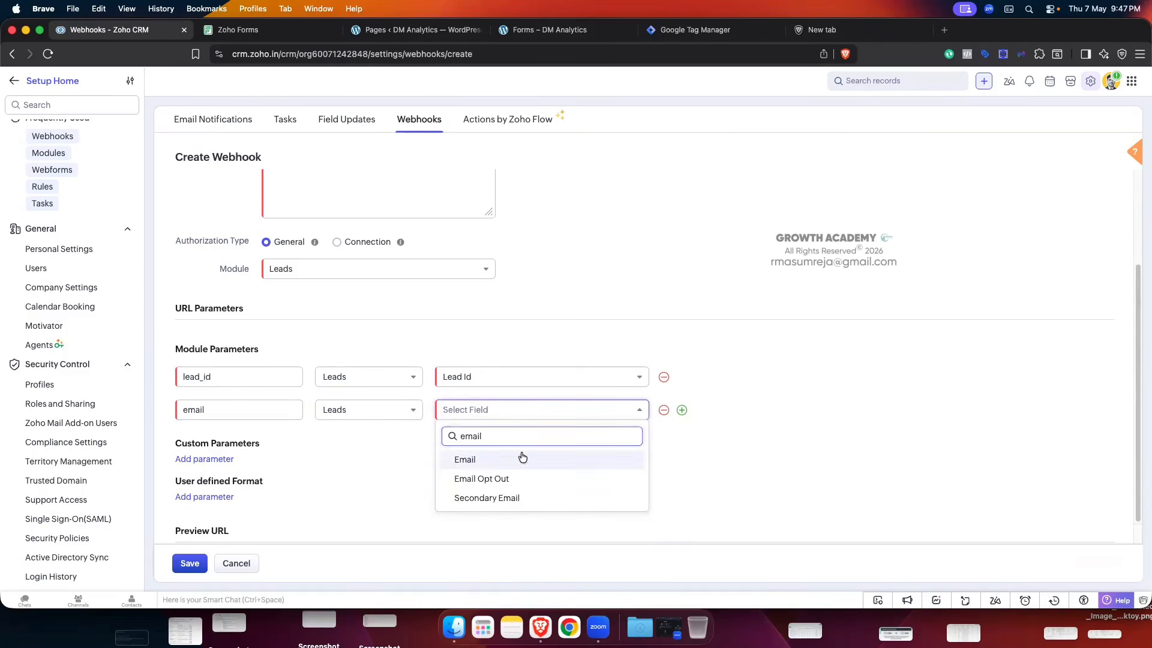
left_click(471, 460)
left_click(682, 412)
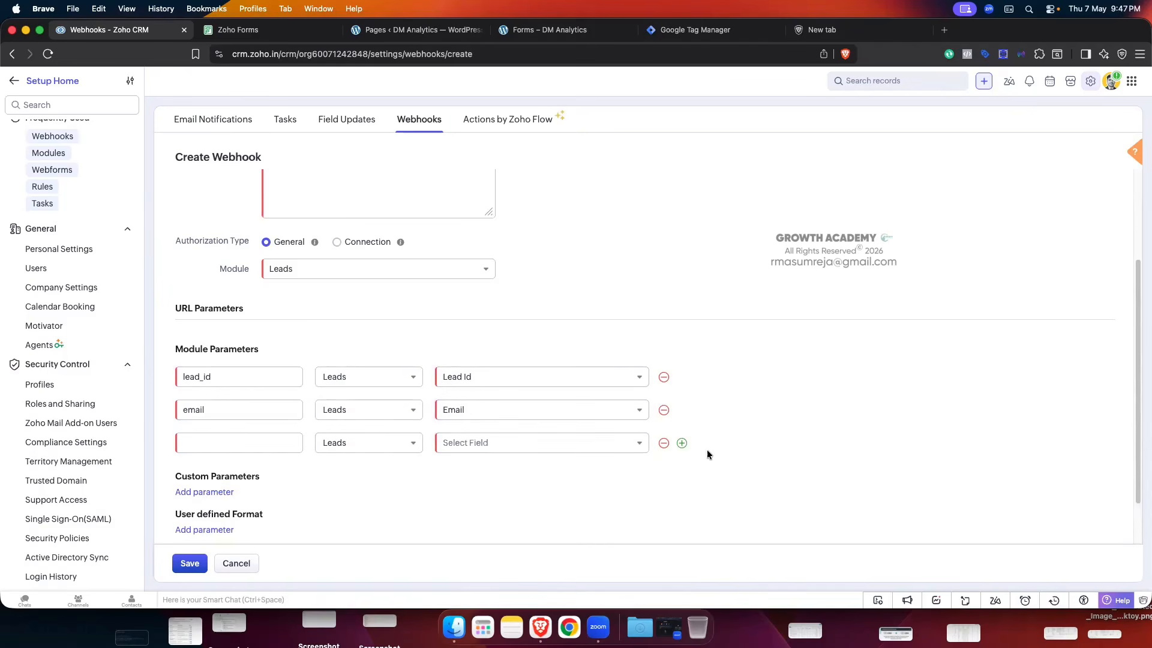
- Map first_name to First Name and last_name to Last Name in new parameter rows
left_click(238, 444)
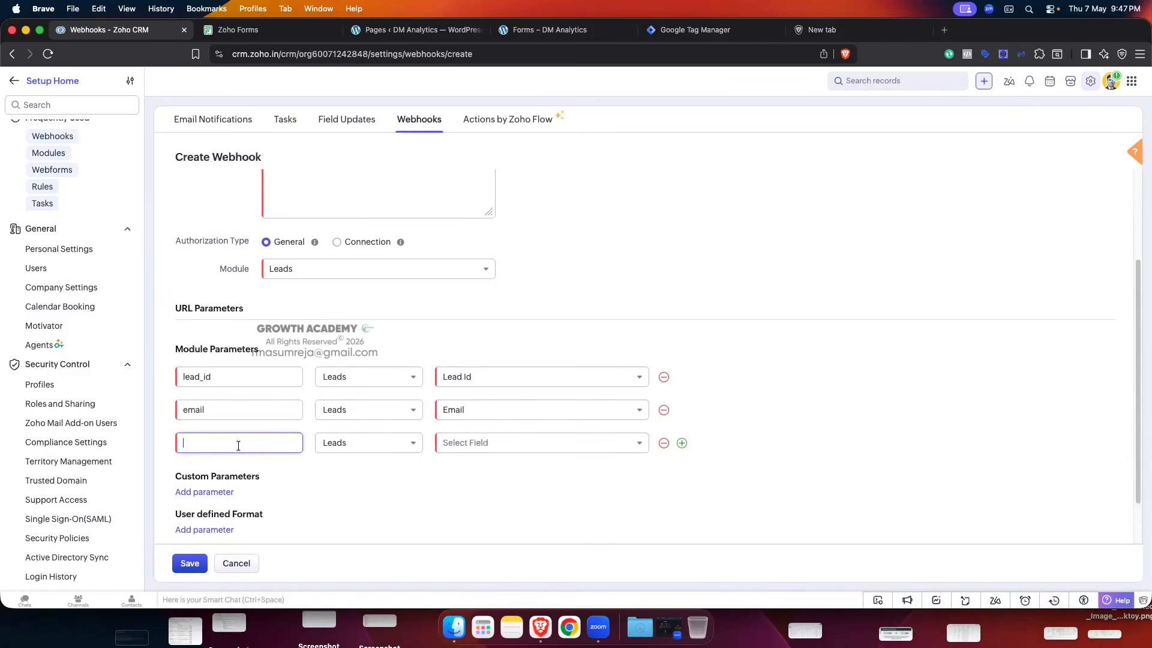
type("first_name")
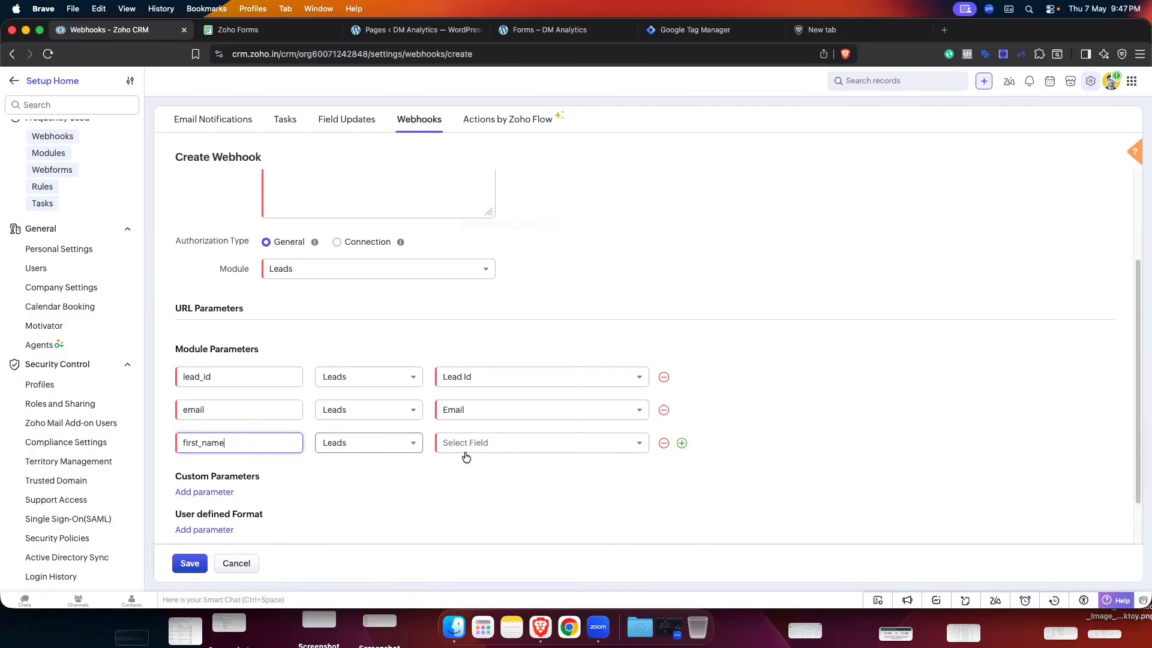
left_click(505, 454)
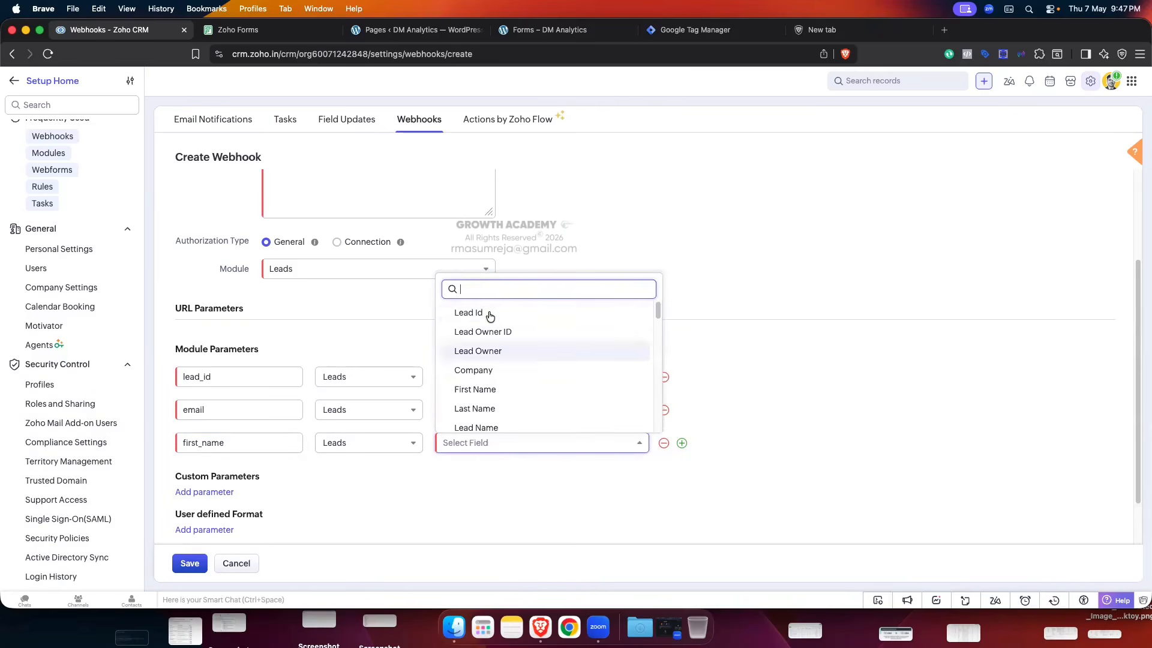
left_click(475, 390)
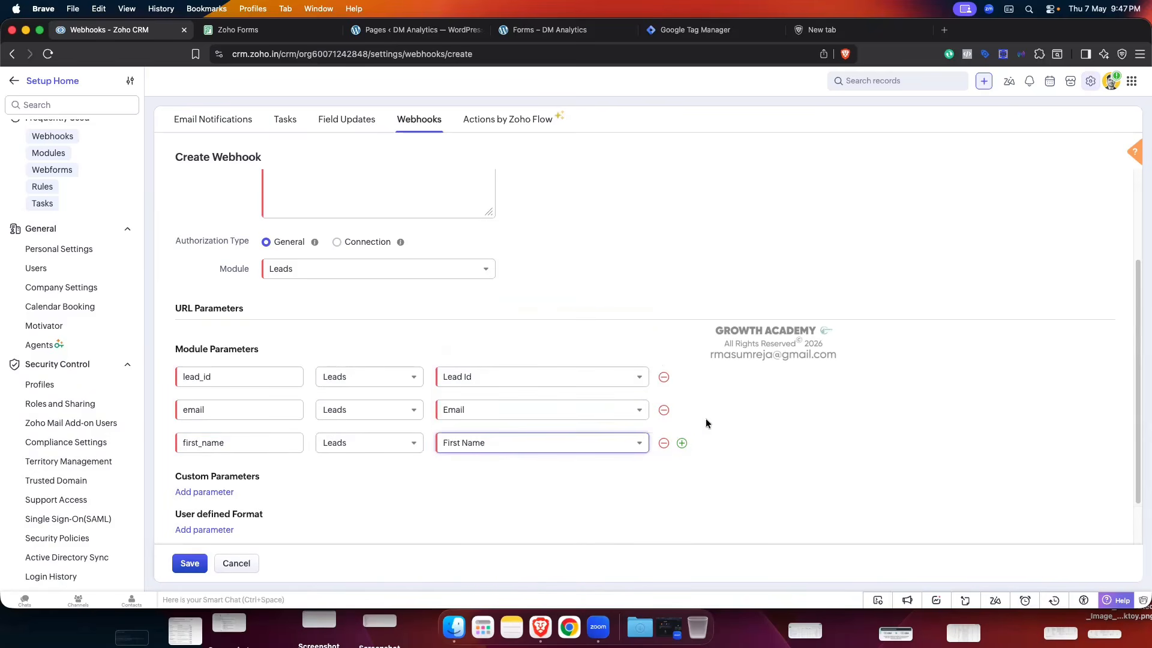
left_click(681, 444)
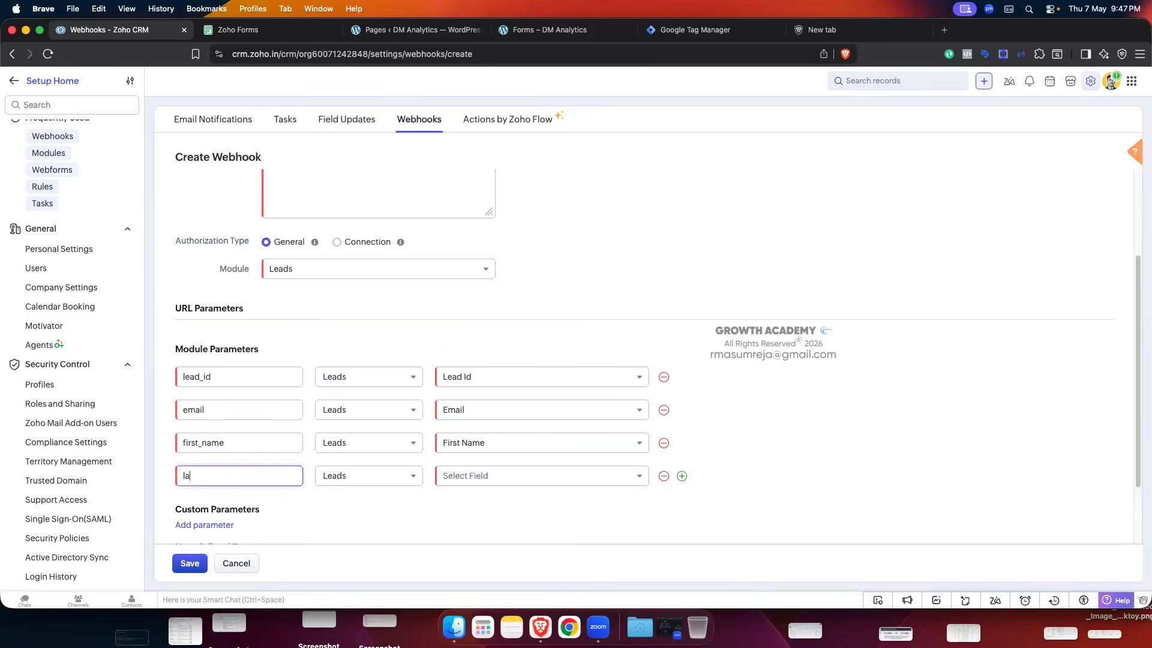
type("last_name")
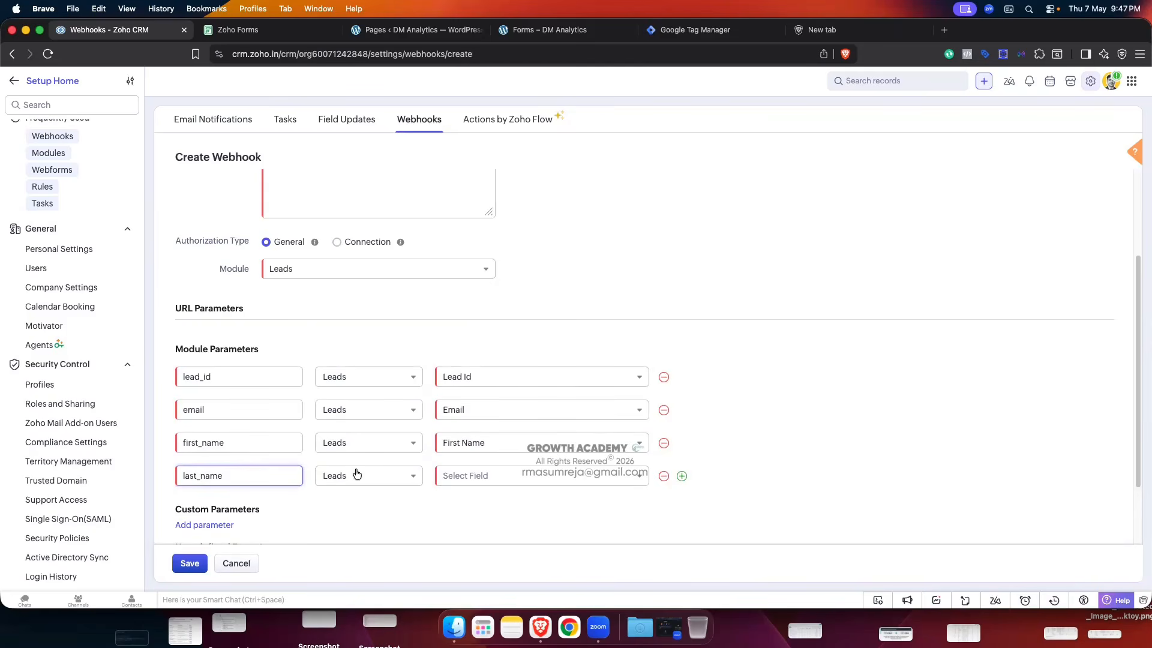
left_click(536, 475)
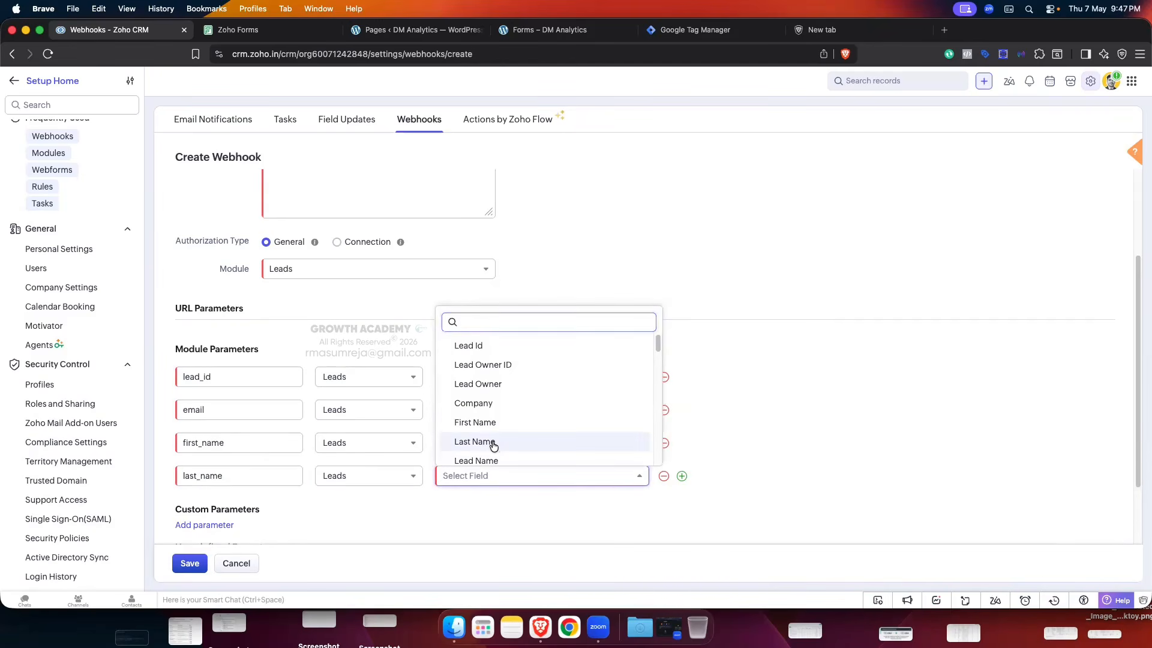
left_click(474, 442)
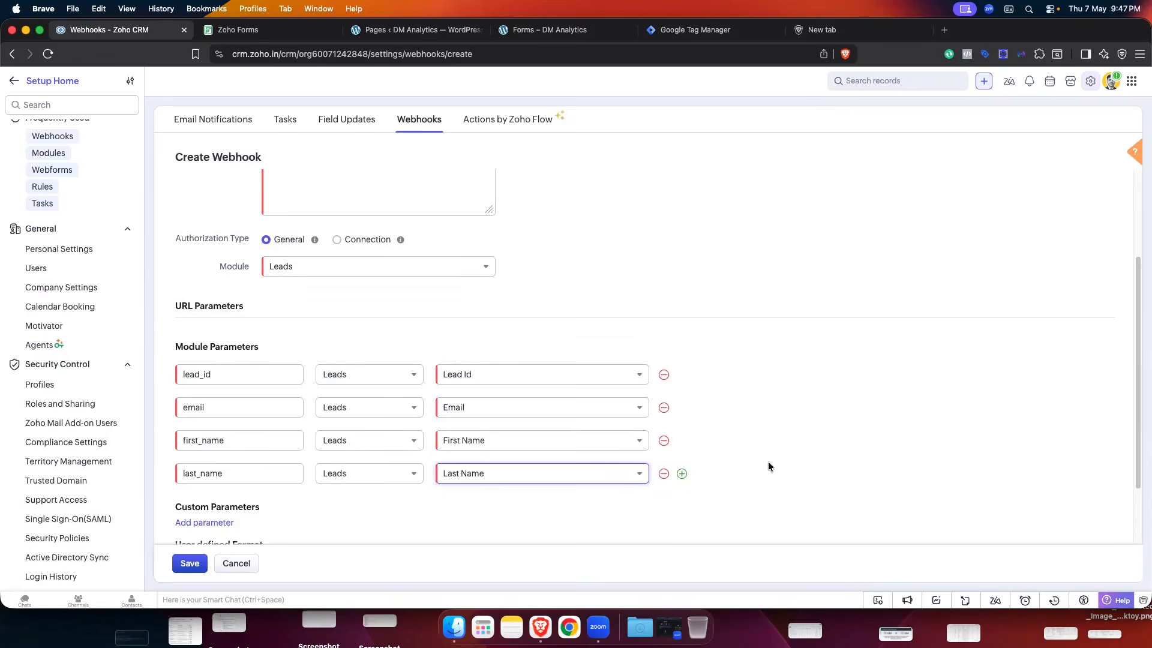
scroll(768, 467, "down", 1)
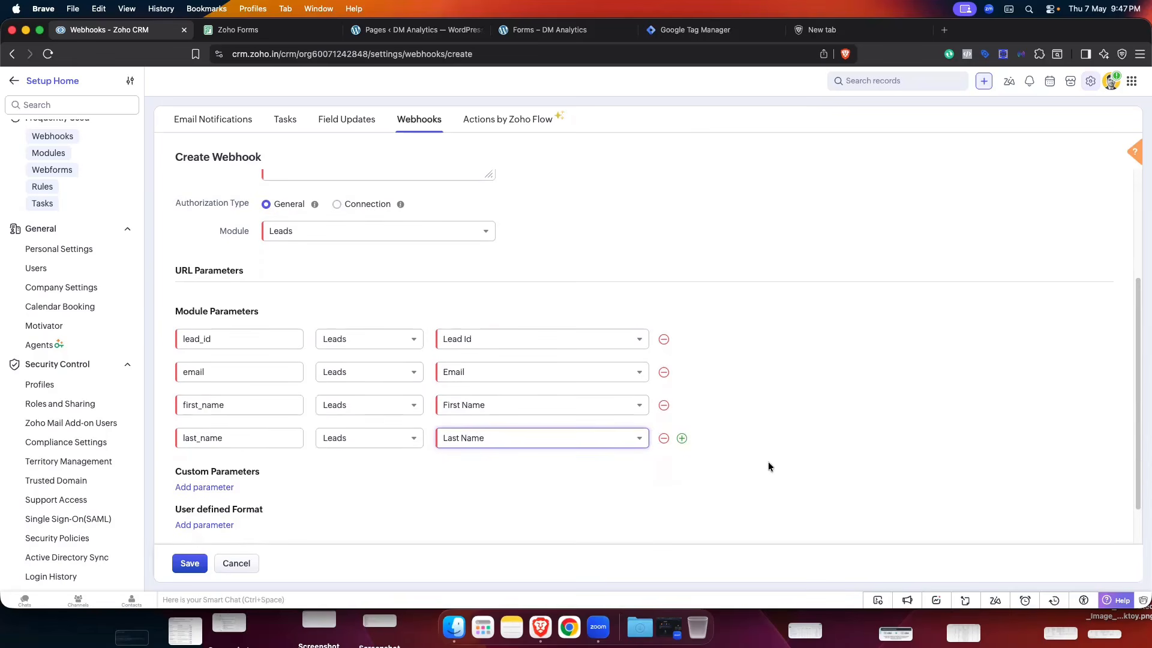
- Add an fbclid parameter mapped to the Leads Fbclid field
left_click(682, 437)
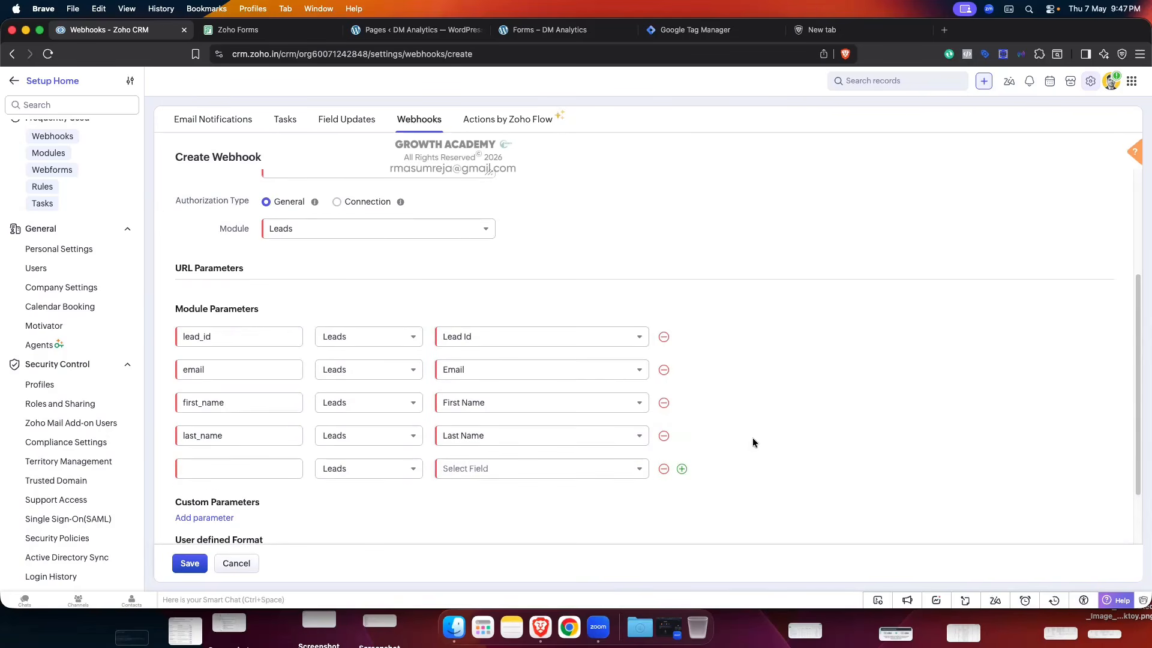
left_click(223, 465)
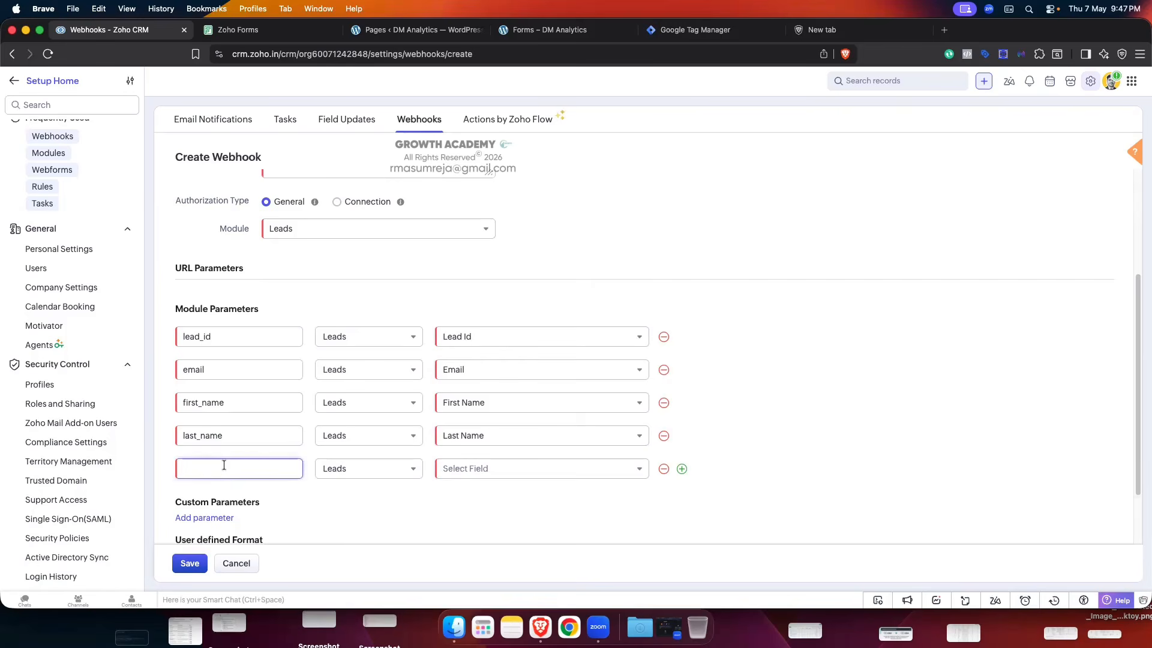
type("fbclid")
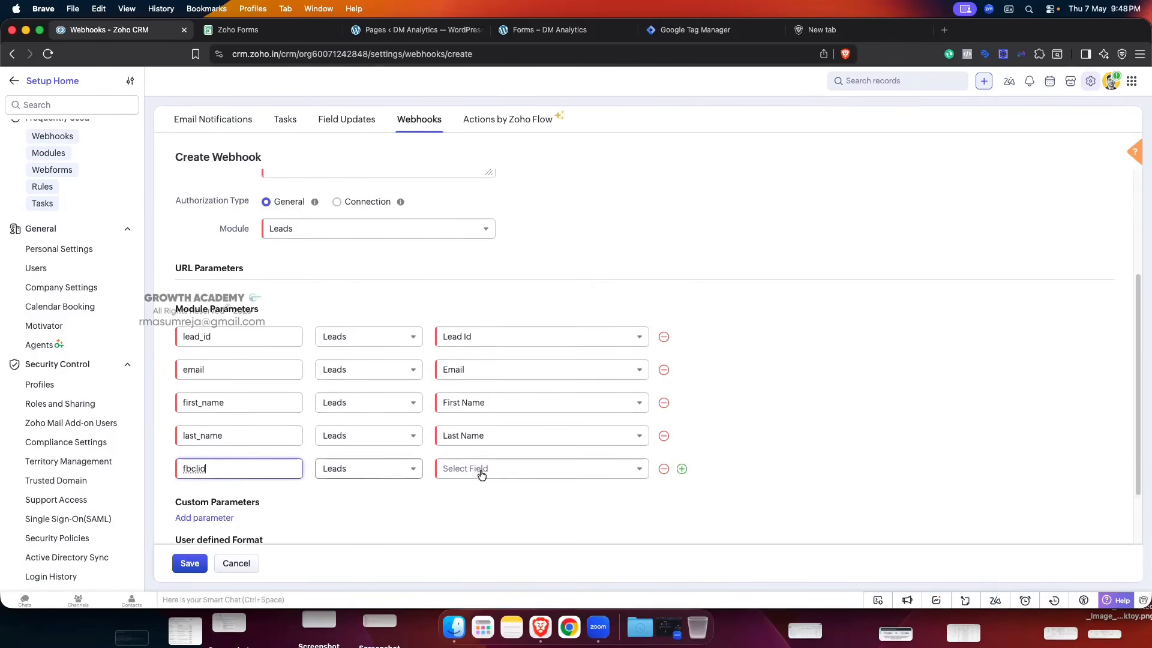
left_click(572, 468)
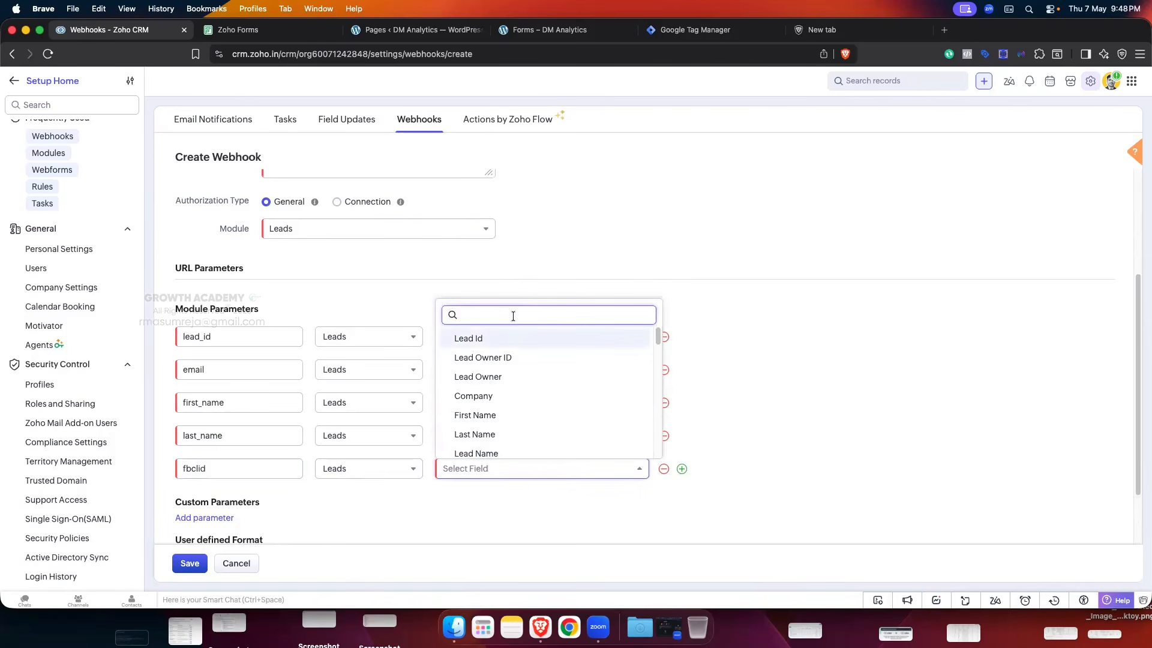
type("fbclid")
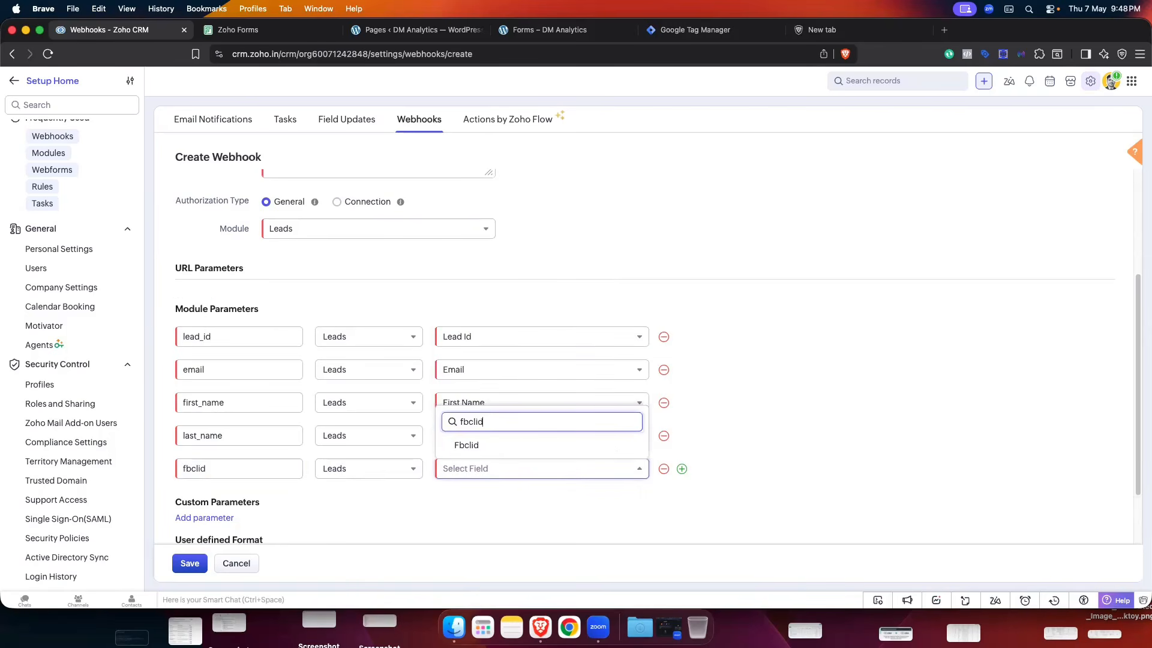
left_click(477, 444)
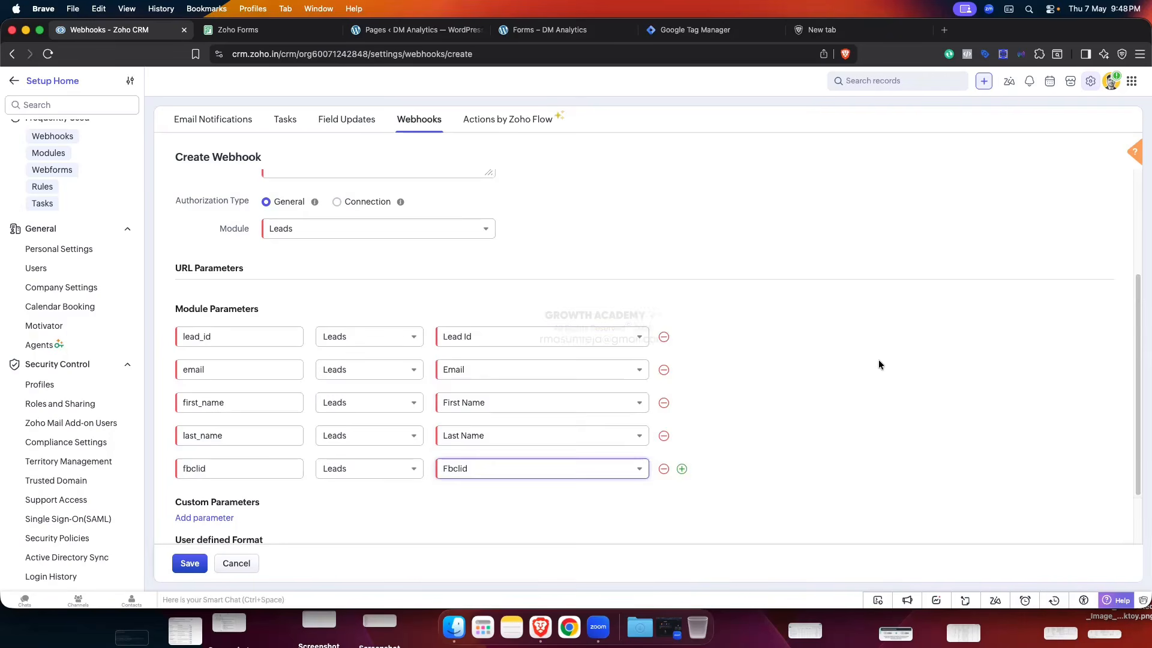
scroll(878, 359, "down", 3)
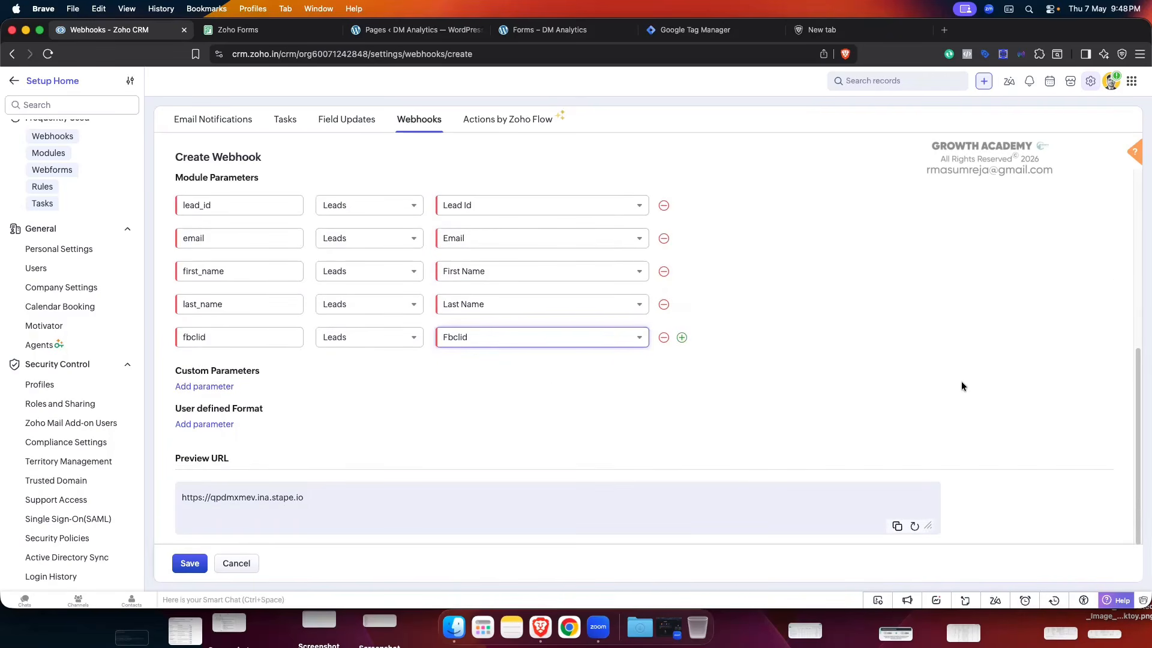
left_click(215, 386)
left_click(217, 405)
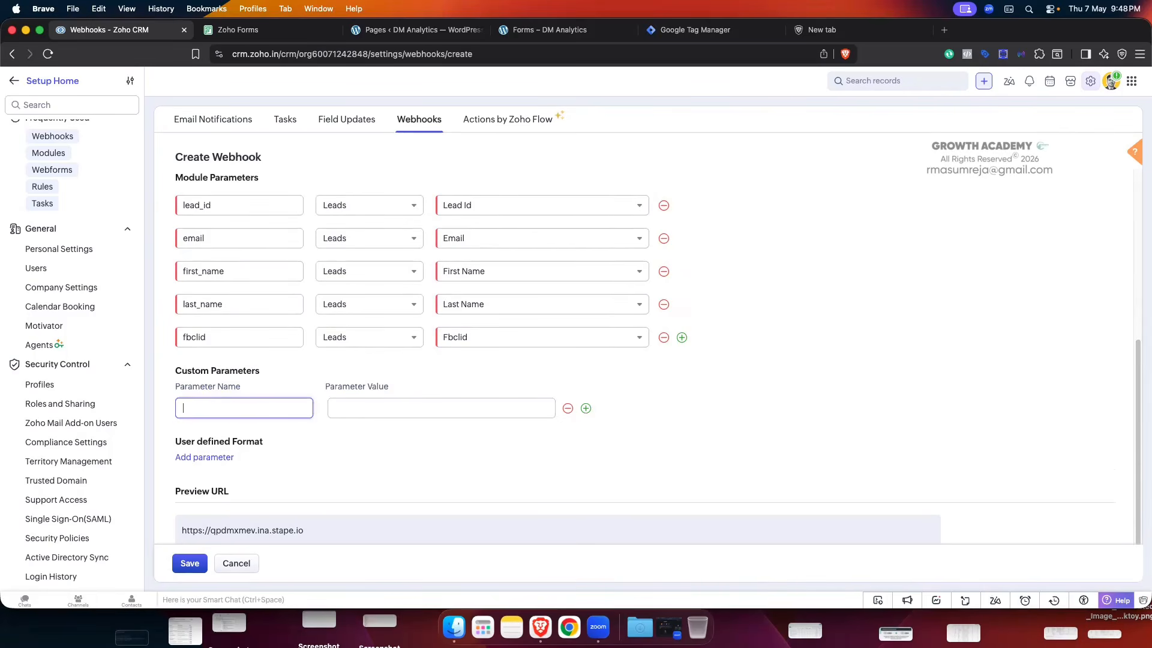
type("hdgdggd")
left_click(384, 407)
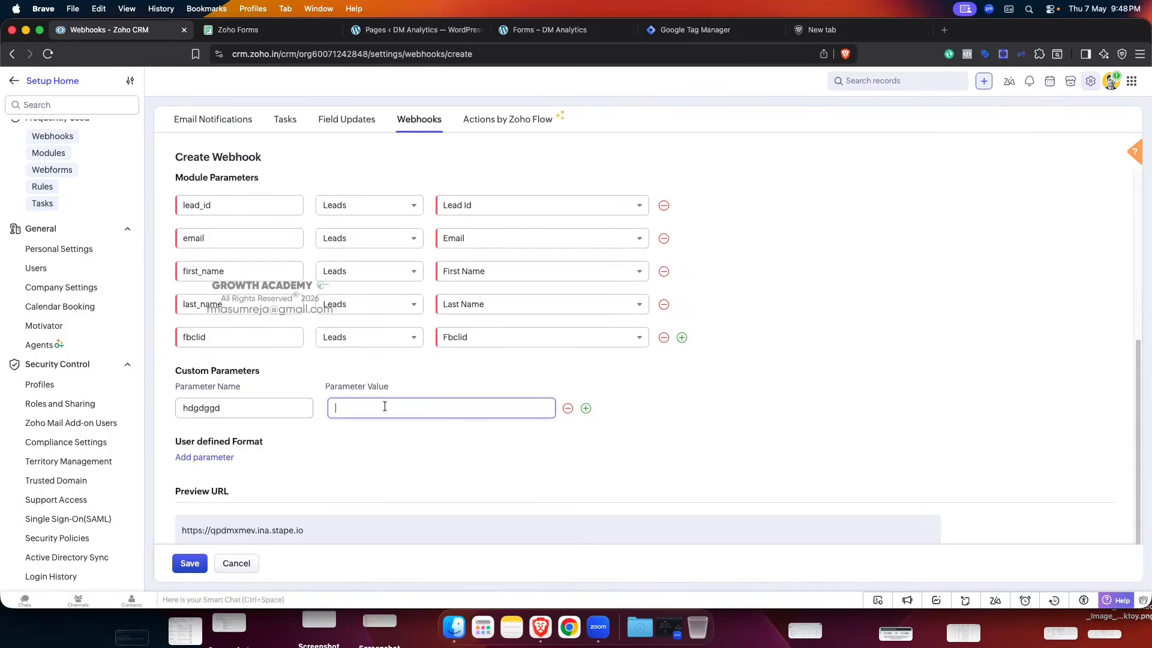
type("hdgdghhd")
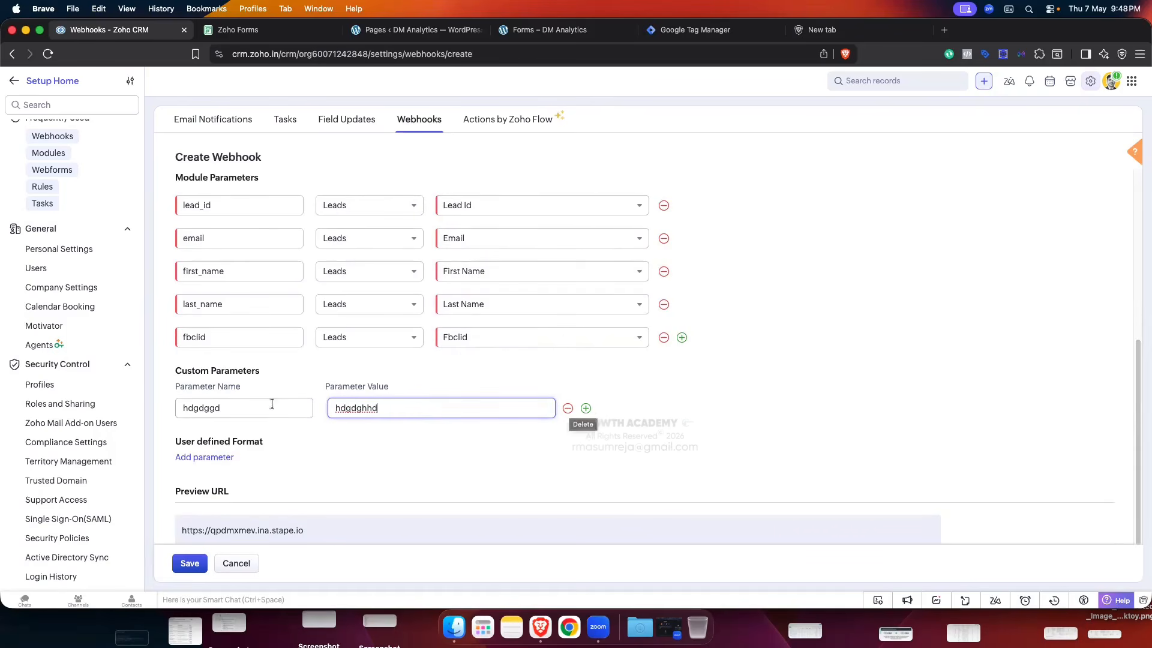
left_click(567, 408)
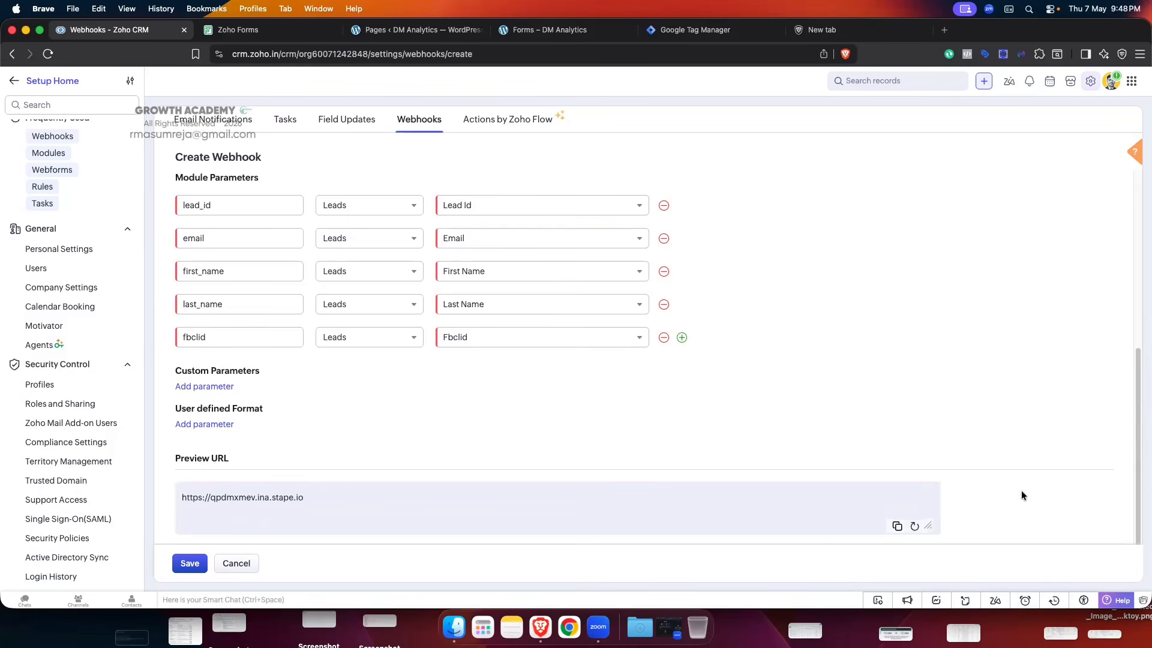
- Refresh the webhook's preview URL to reflect the parameters
left_click(914, 526)
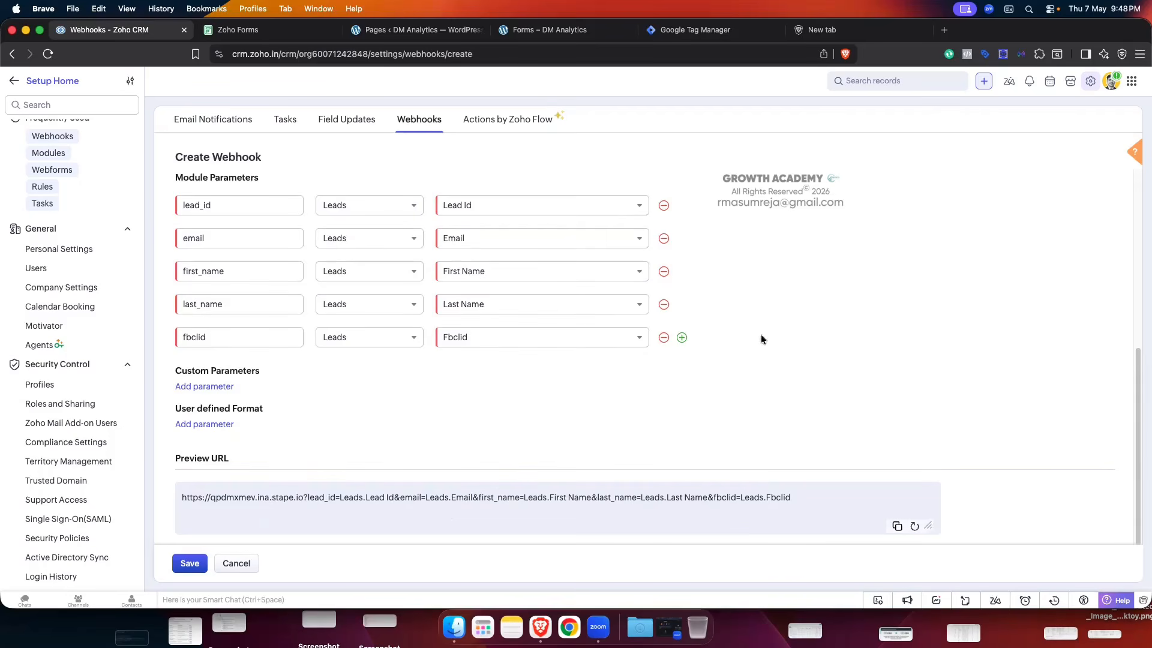
scroll(900, 303, "up", 3)
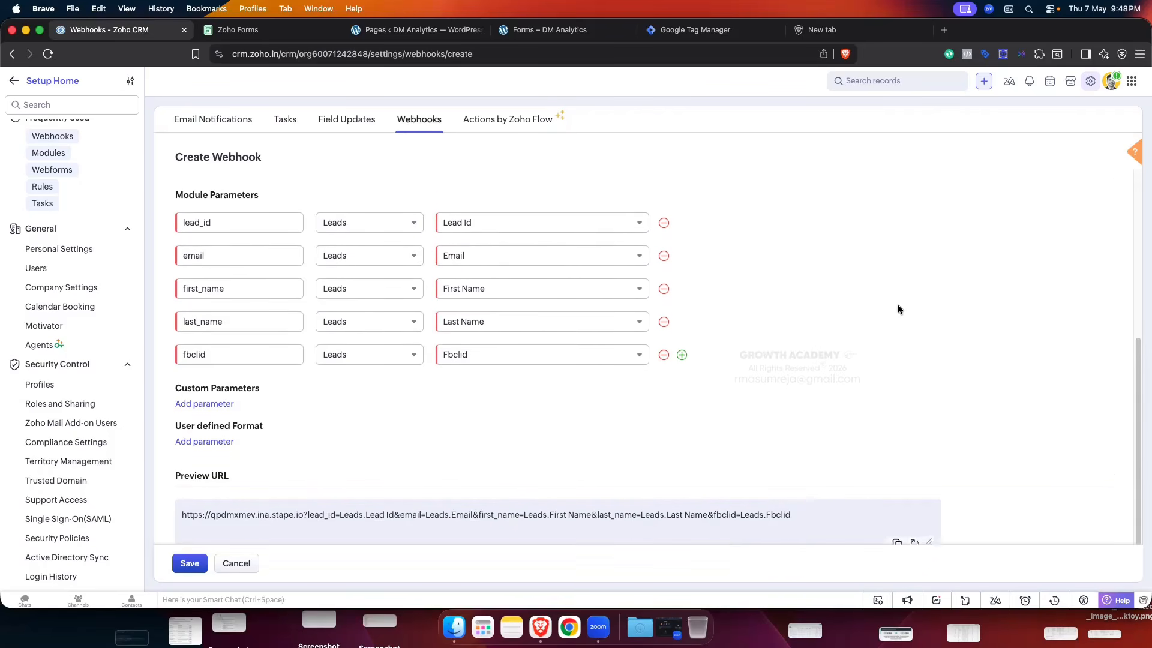
scroll(899, 303, "up", 2)
scroll(899, 305, "down", 5)
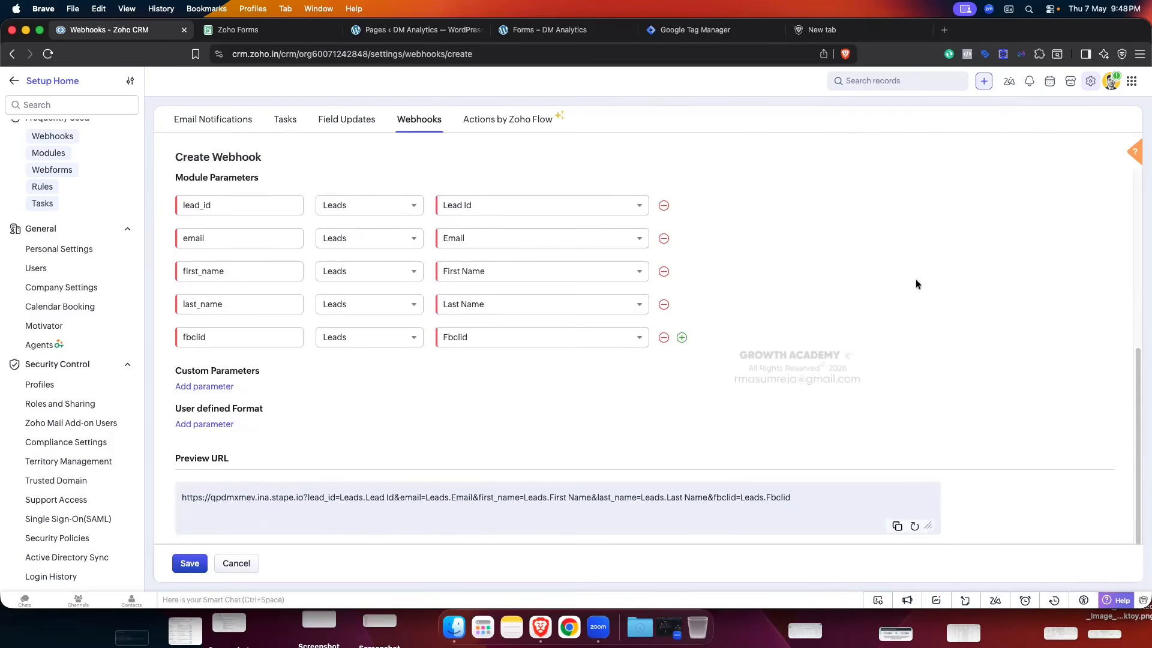
scroll(915, 282, "up", 3)
scroll(913, 286, "up", 8)
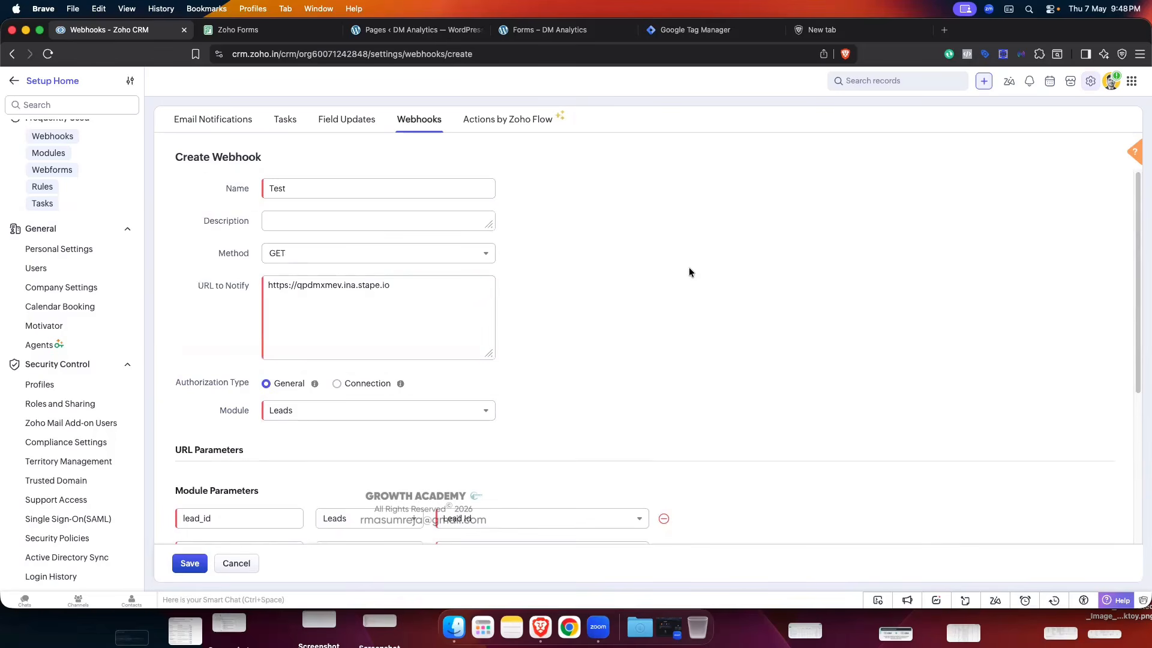
scroll(531, 271, "up", 1)
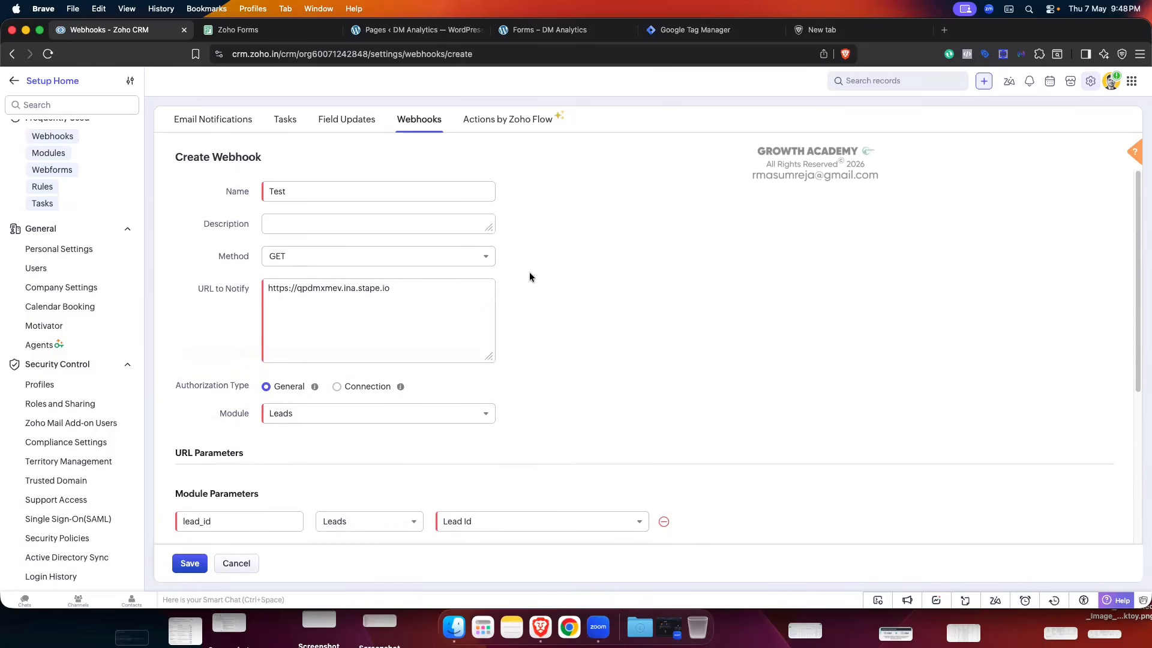
- Switch the webhook request method to POST and bring up the Body Type choices
left_click(451, 264)
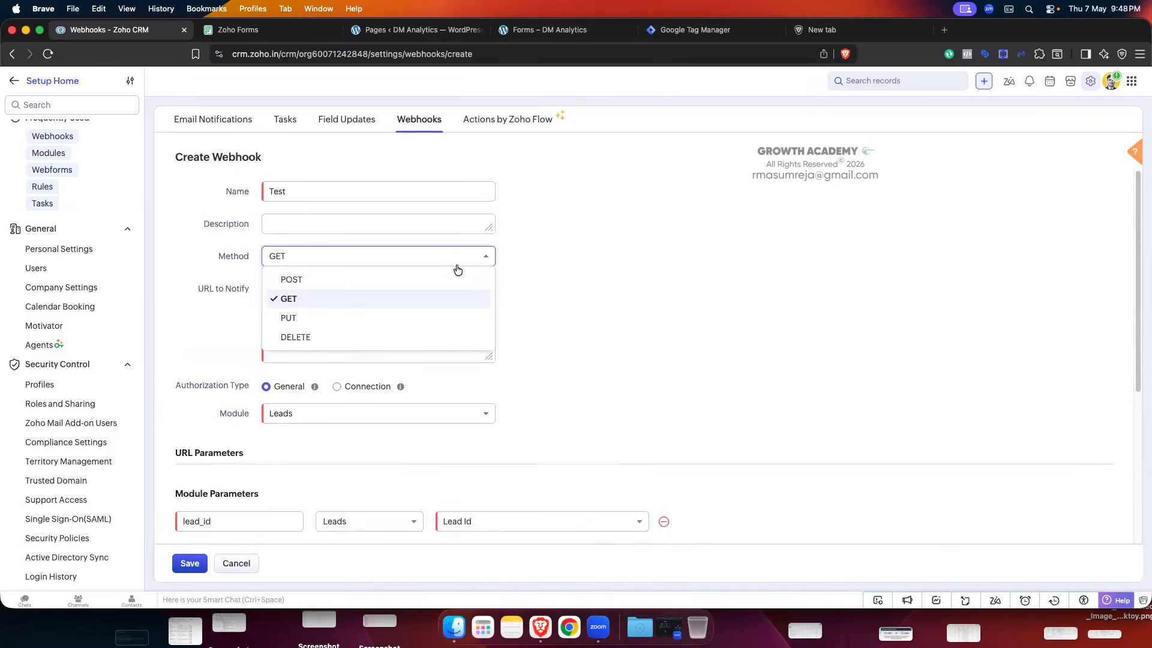
left_click(363, 275)
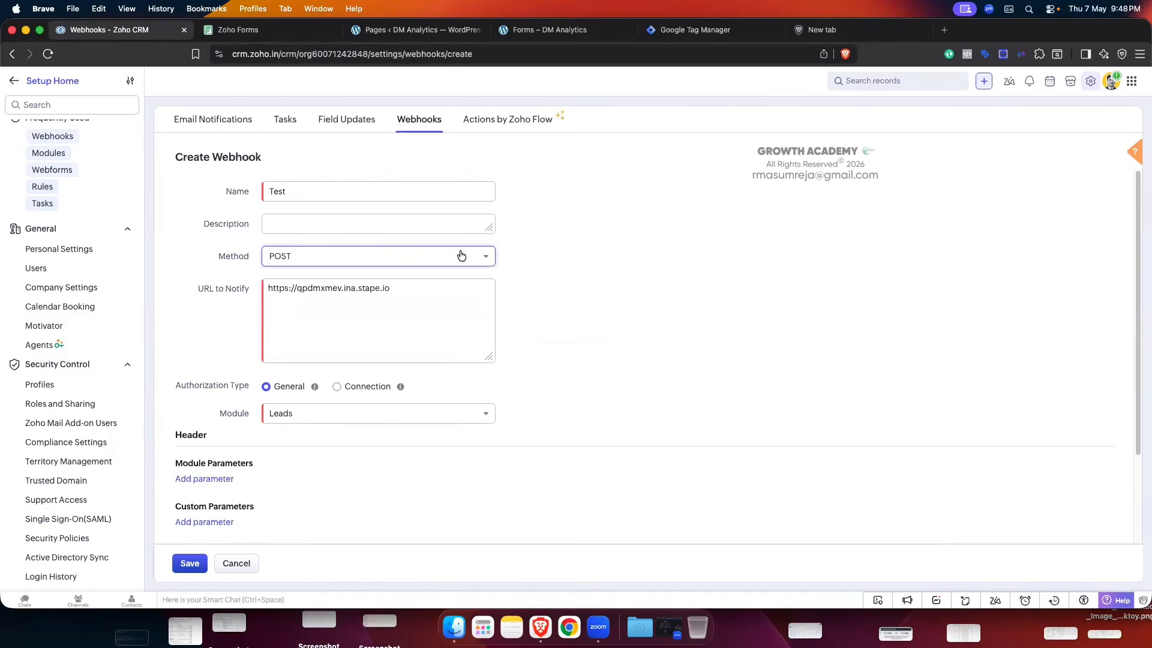
scroll(456, 297, "down", 4)
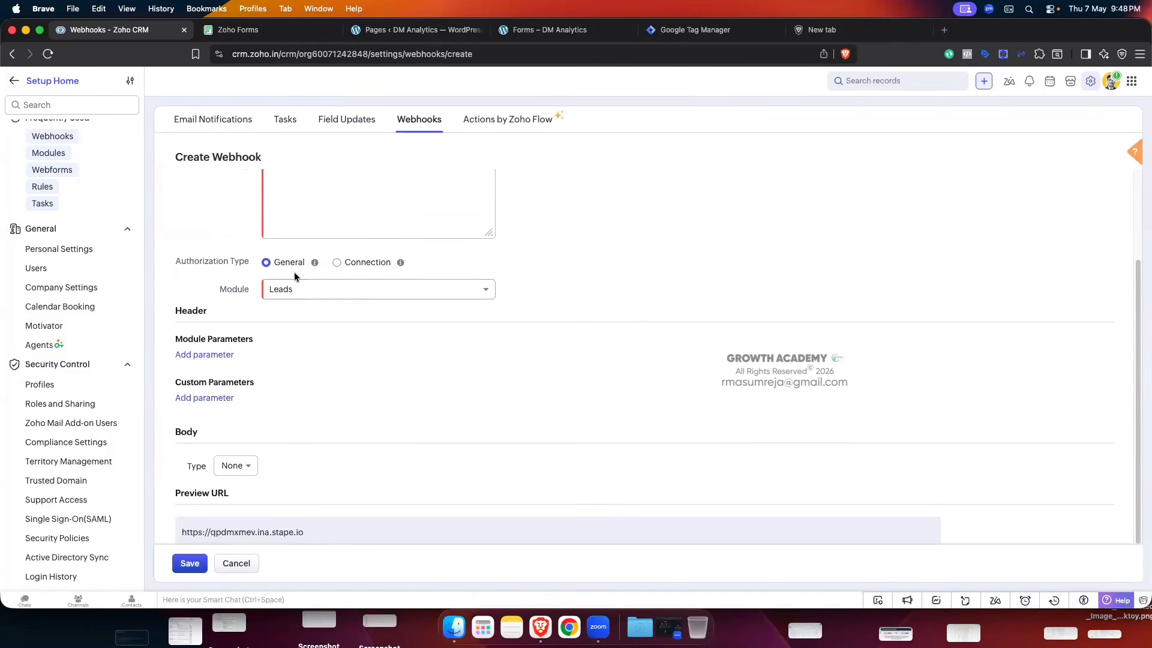
scroll(363, 318, "down", 1)
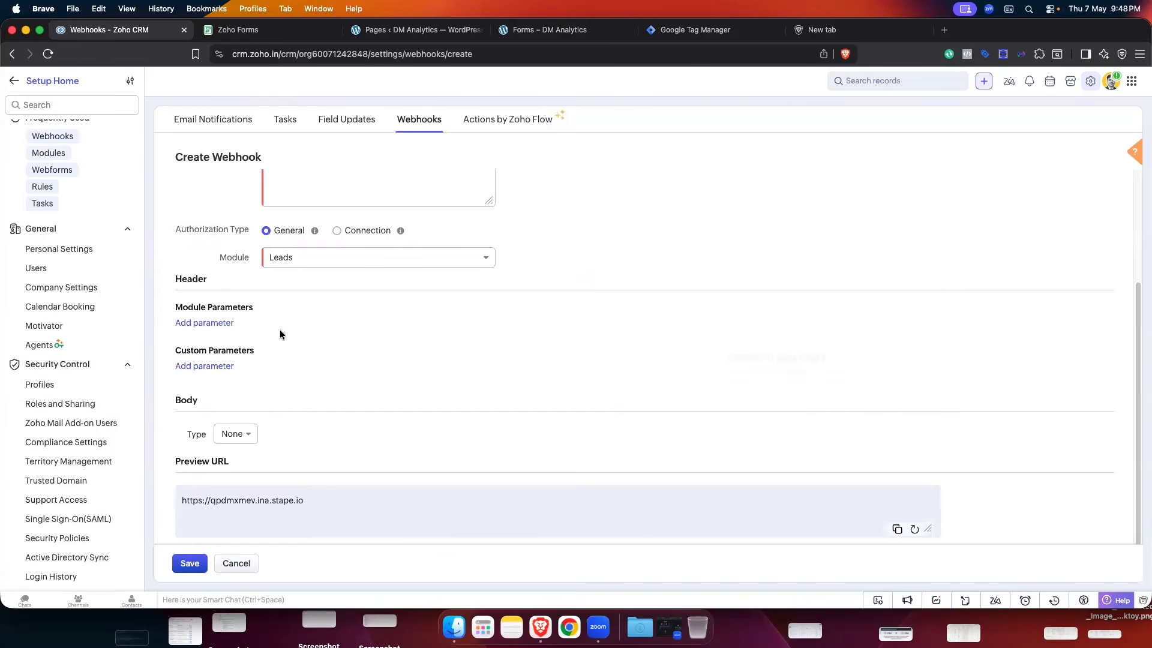
left_click_drag(175, 279, 208, 279)
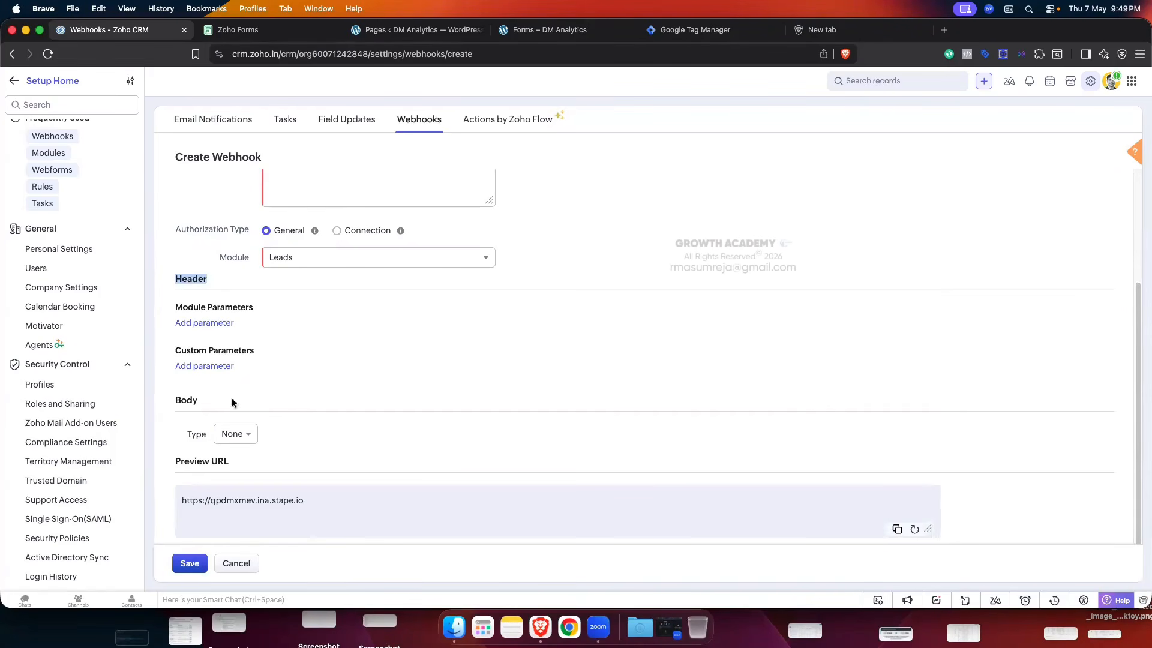
left_click_drag(176, 400, 195, 400)
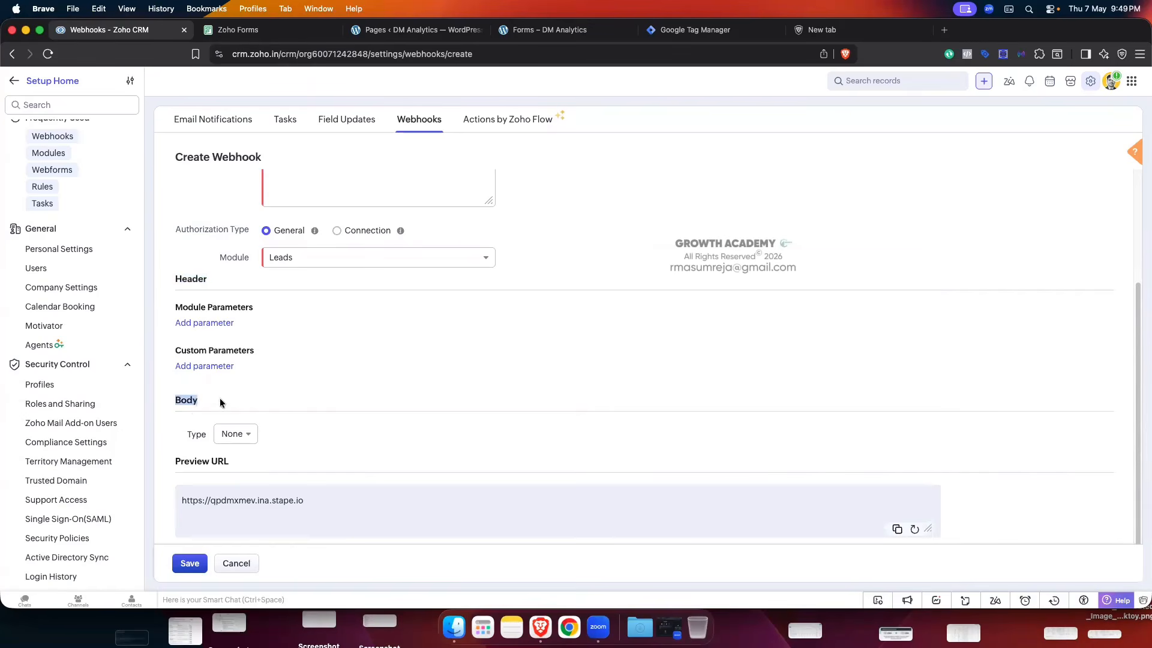
left_click(291, 380)
scroll(291, 381, "down", 1)
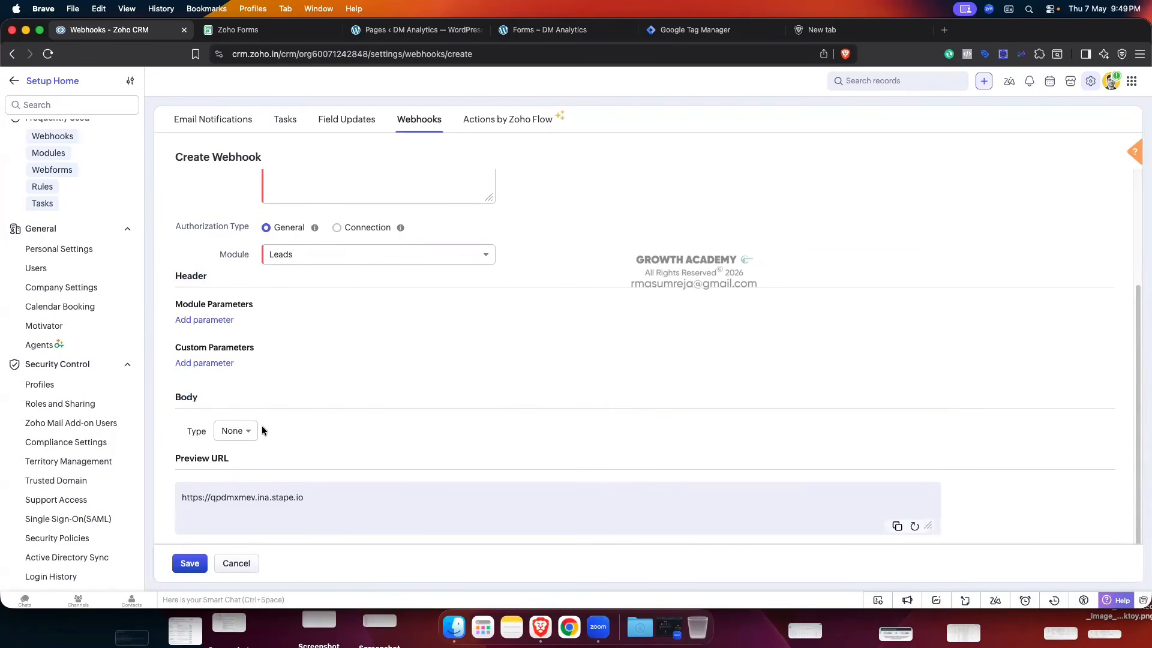
left_click(243, 431)
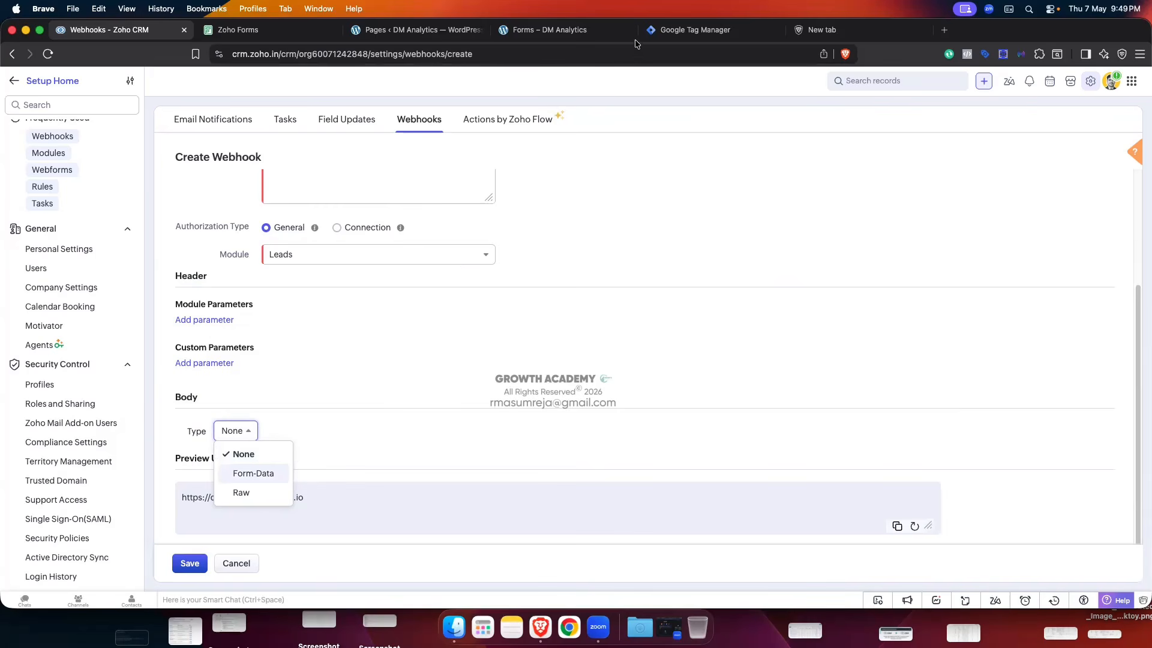
- Set the body type to Raw with JSON format and enlarge the body text area
left_click(252, 492)
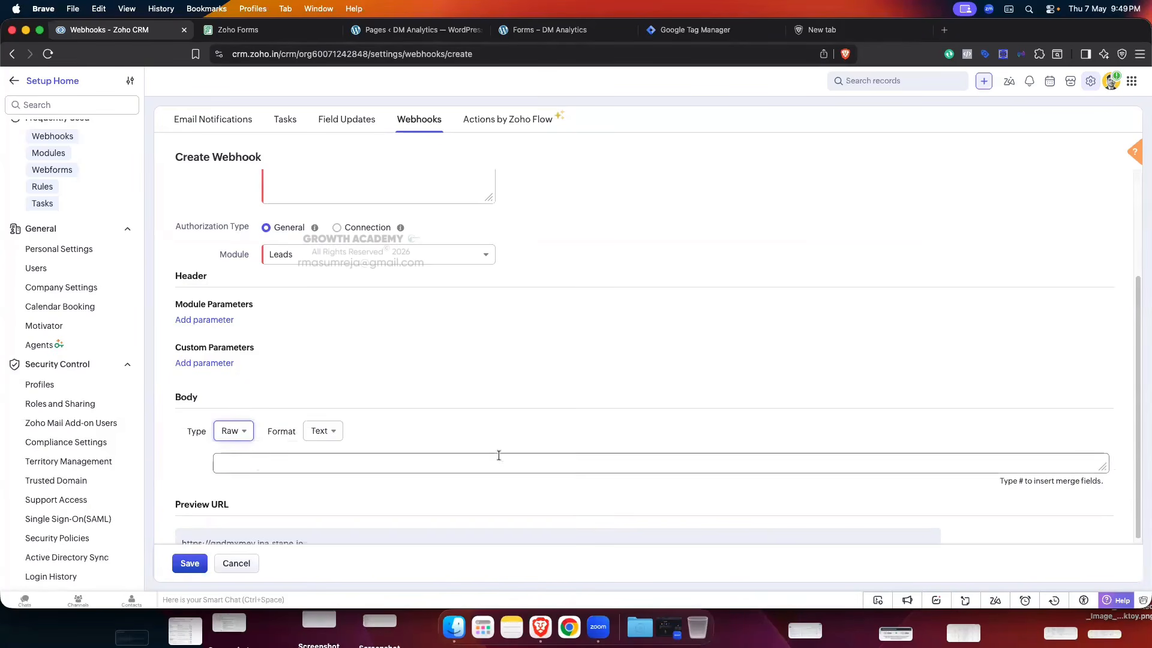
left_click(334, 433)
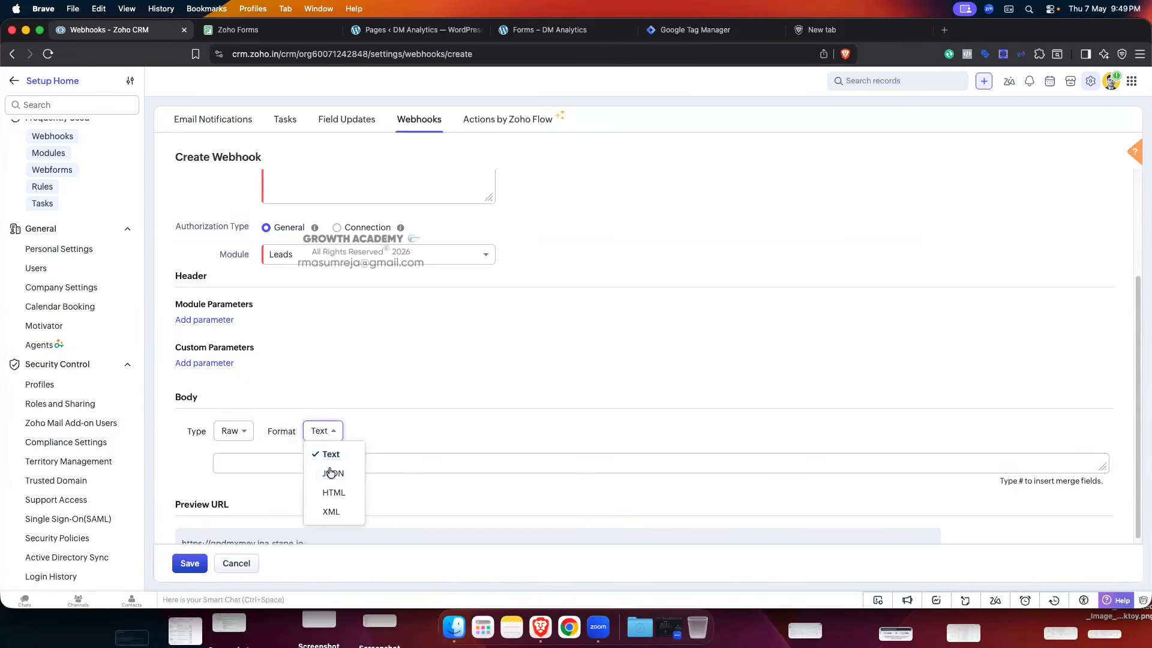
left_click(330, 471)
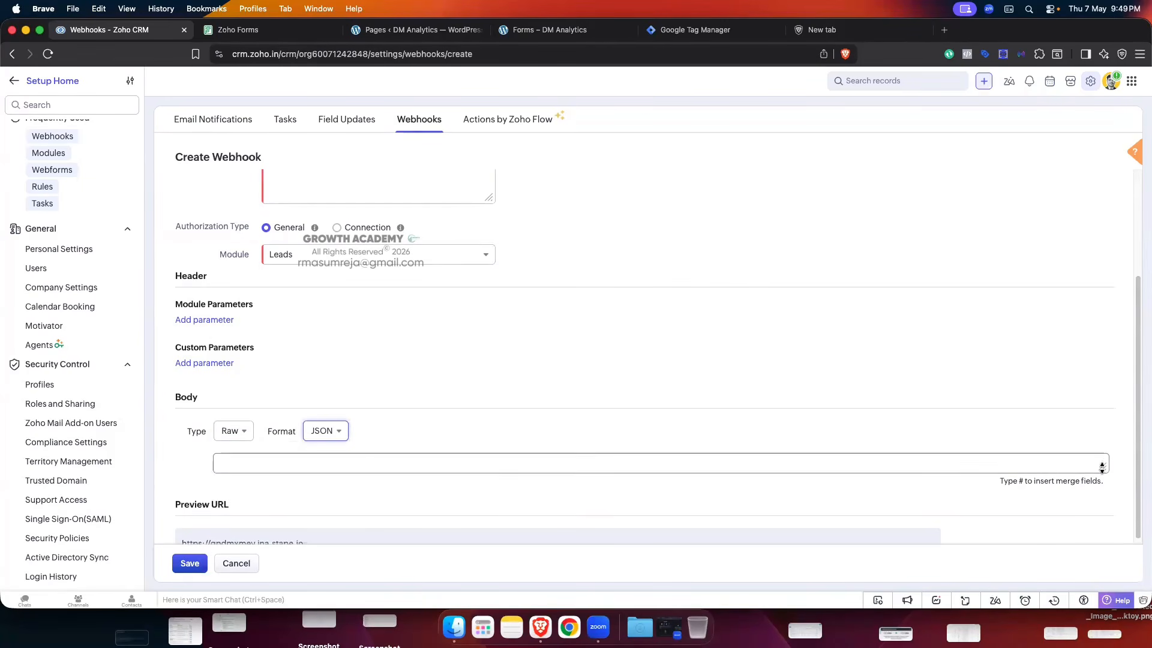
left_click_drag(1103, 466, 1105, 581)
scroll(738, 262, "down", 3)
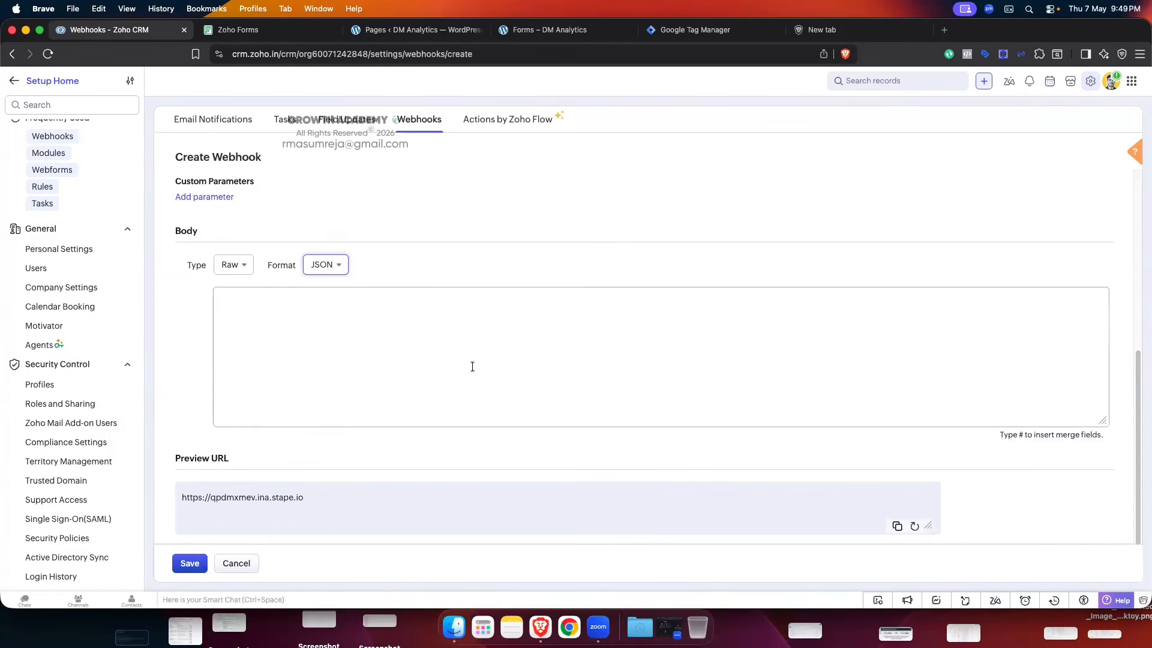
left_click(297, 310)
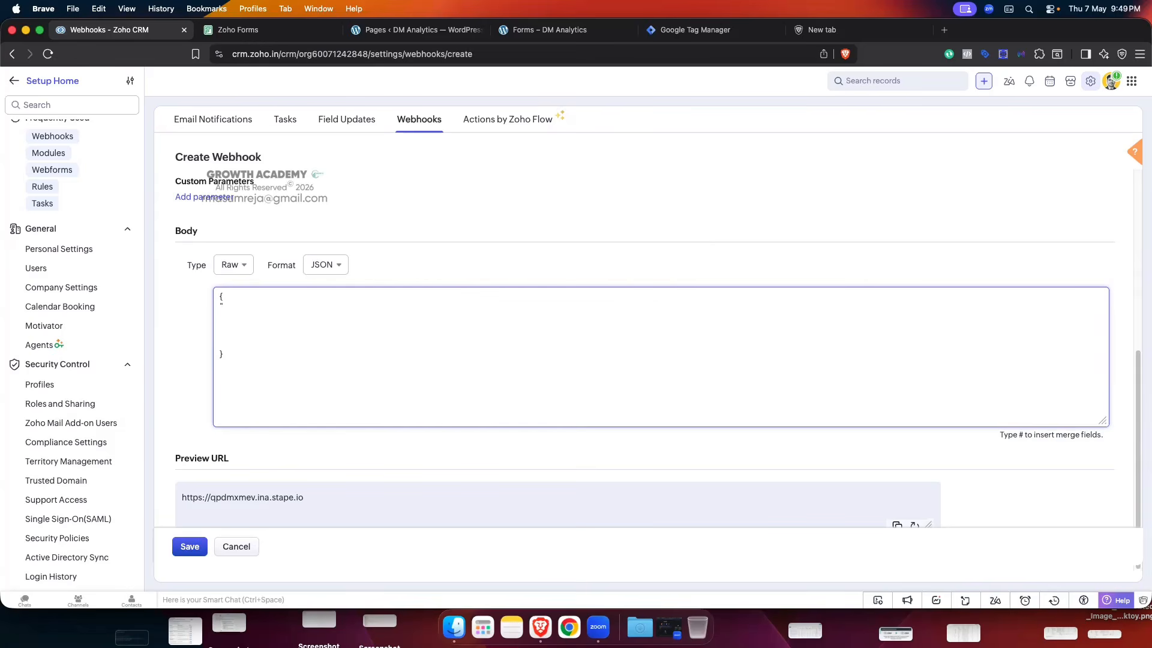
- Enter "lead_id":"${Leads.Lead Id}" in the JSON body using the Lead Id merge field
type("d_id")
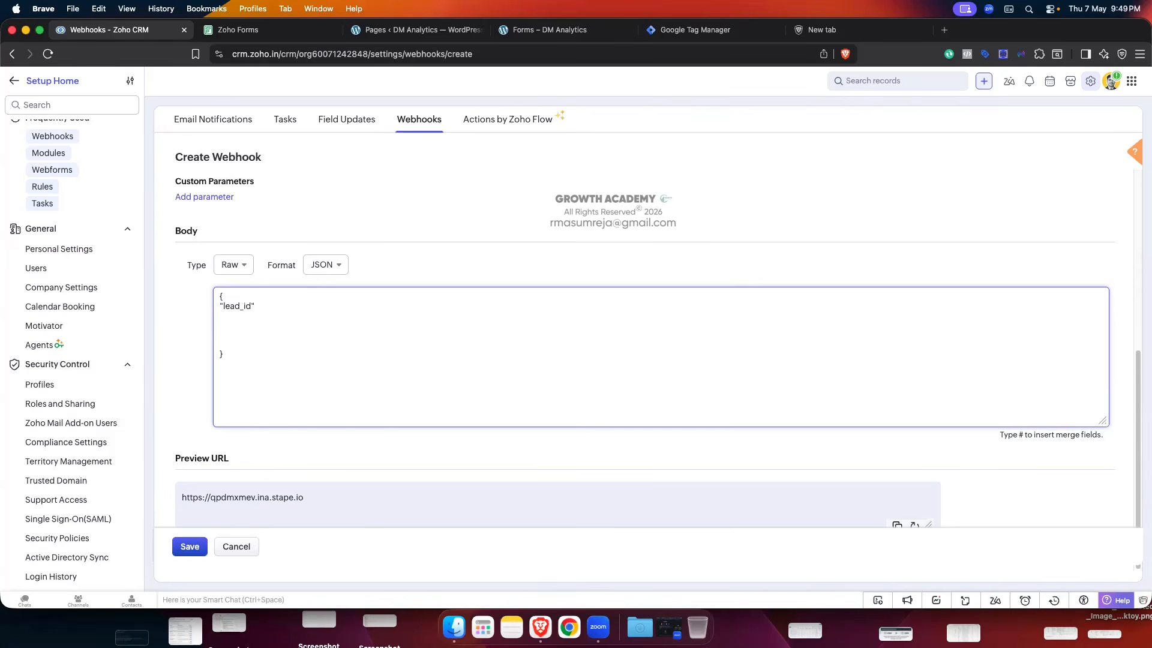
type("\":\"")
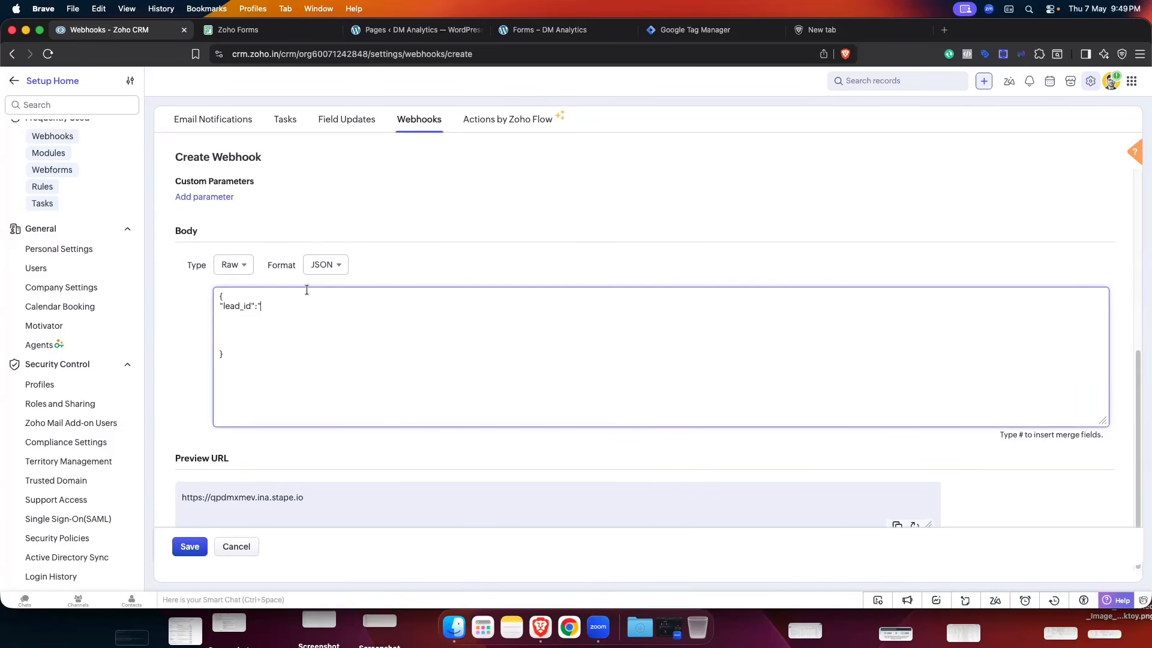
type("#")
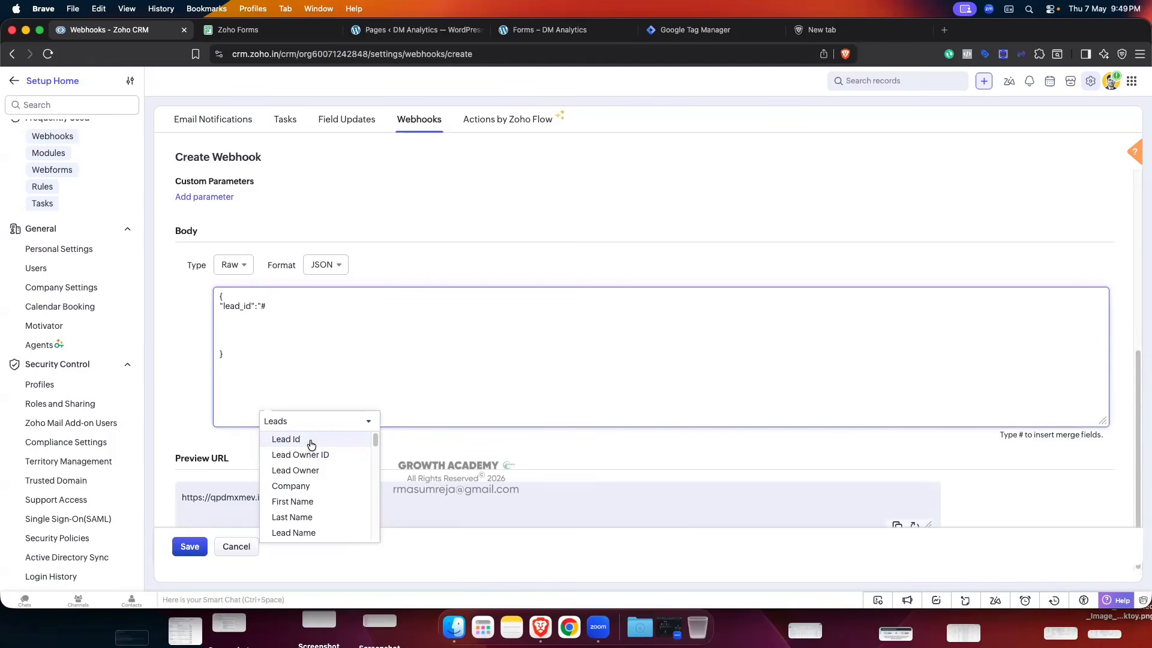
scroll(319, 466, "down", 4)
scroll(311, 442, "up", 4)
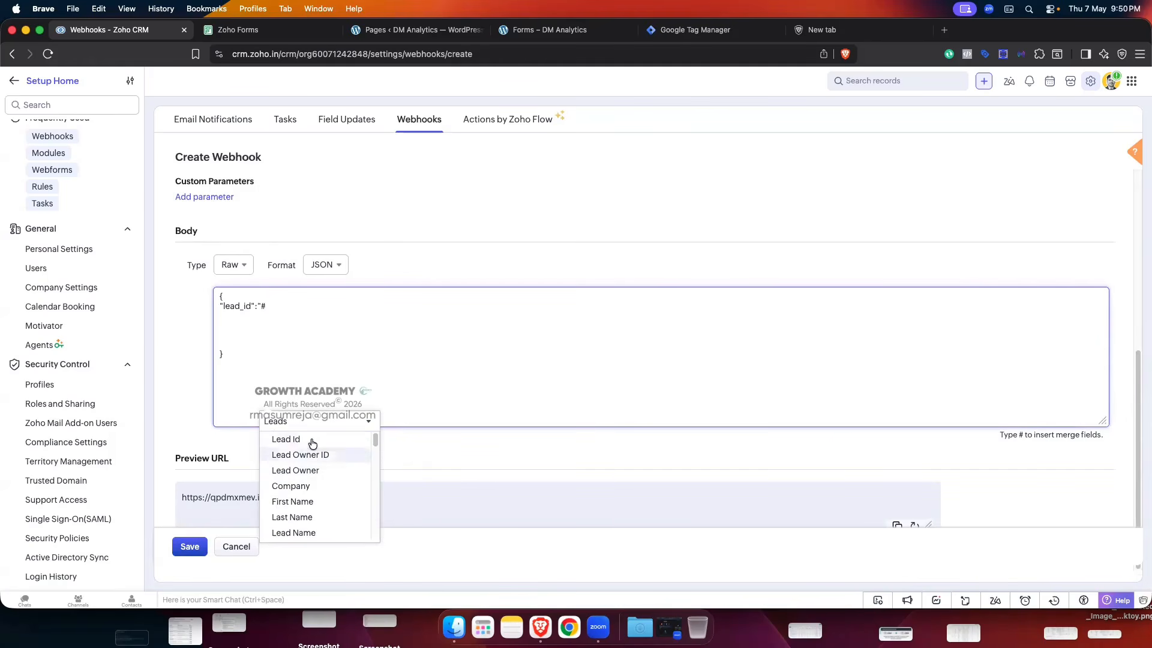
left_click(309, 442)
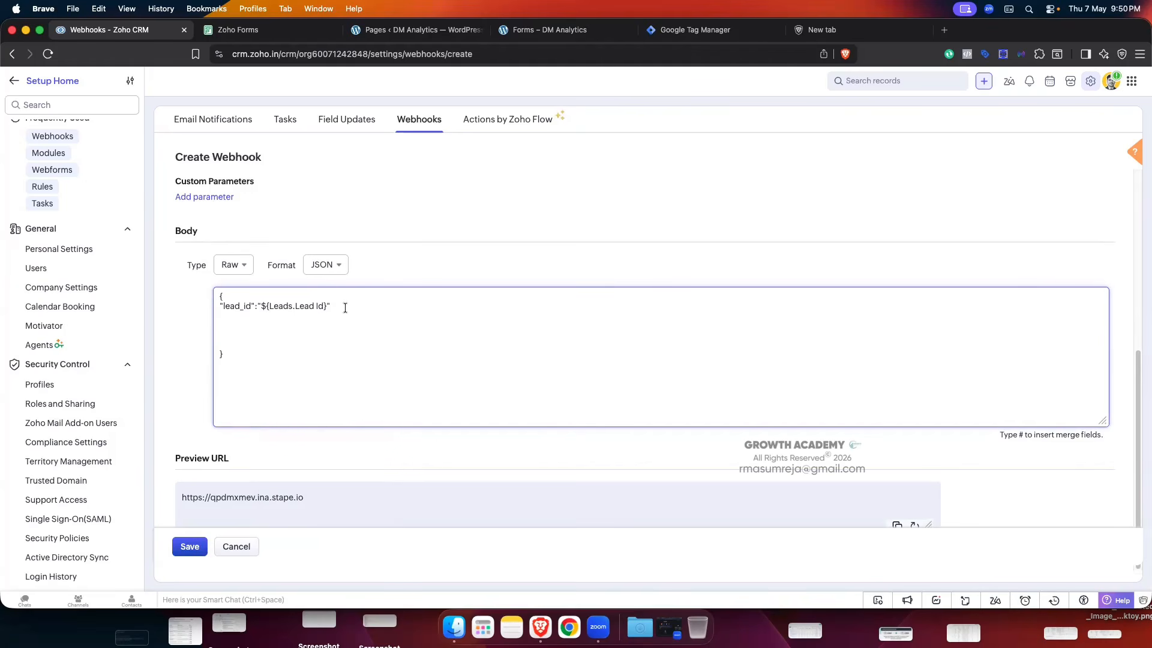
- Add an "email" entry valued with the Leads Email merge field
type(", ")
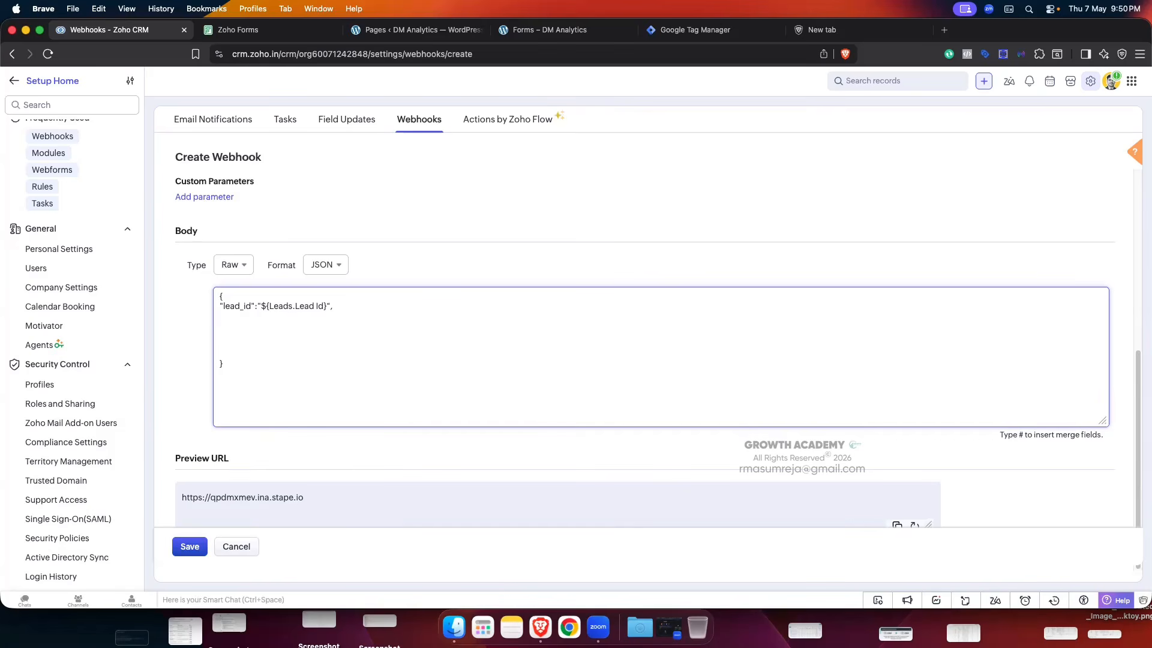
type("\"")
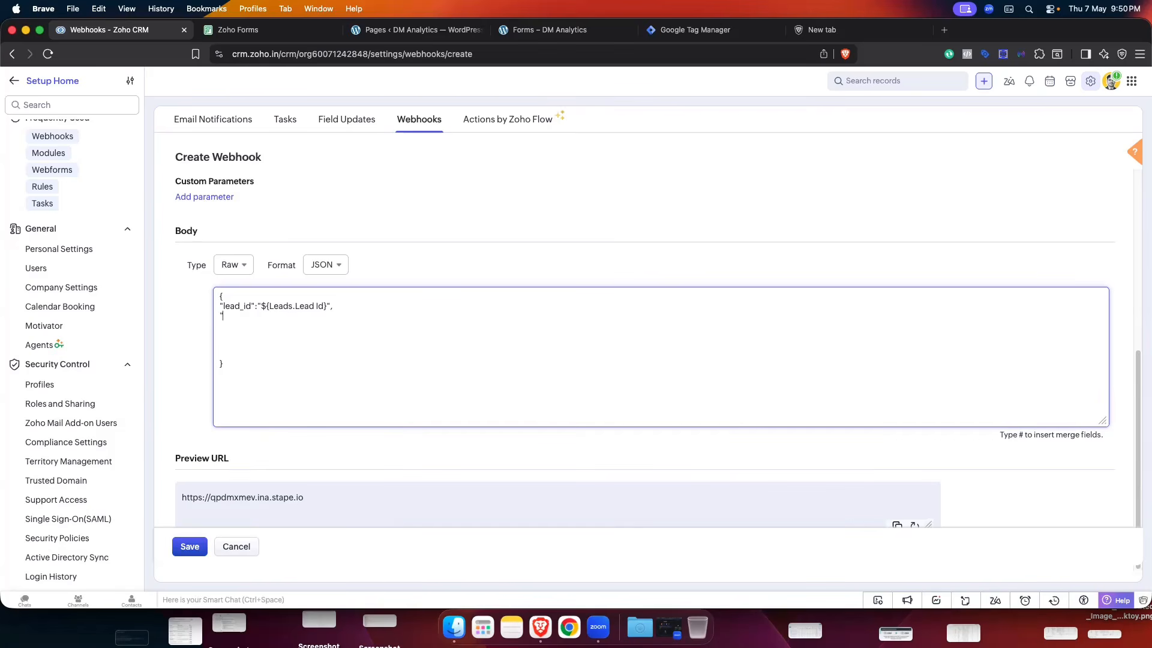
type("email")
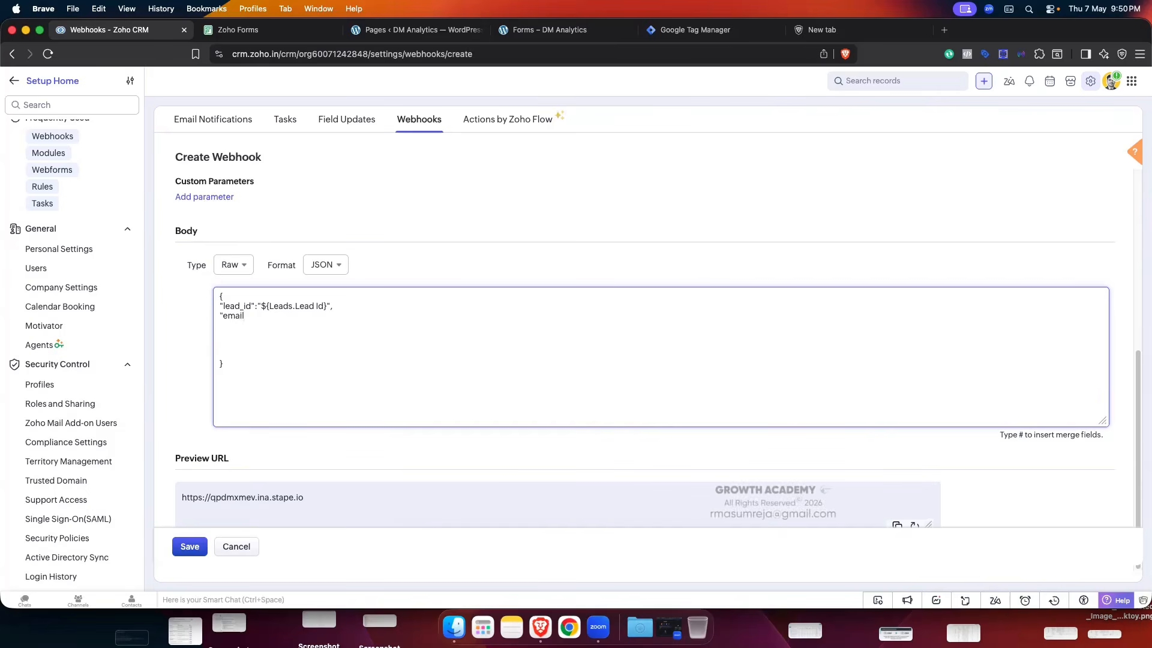
type("\" : \"")
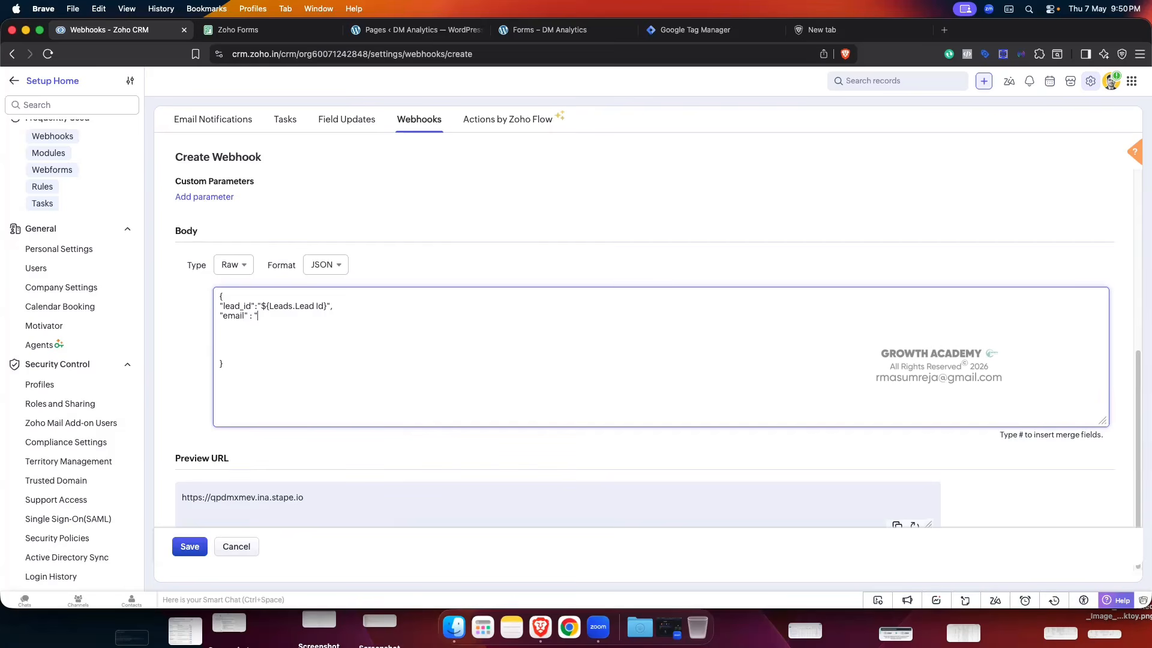
type(" : \"#")
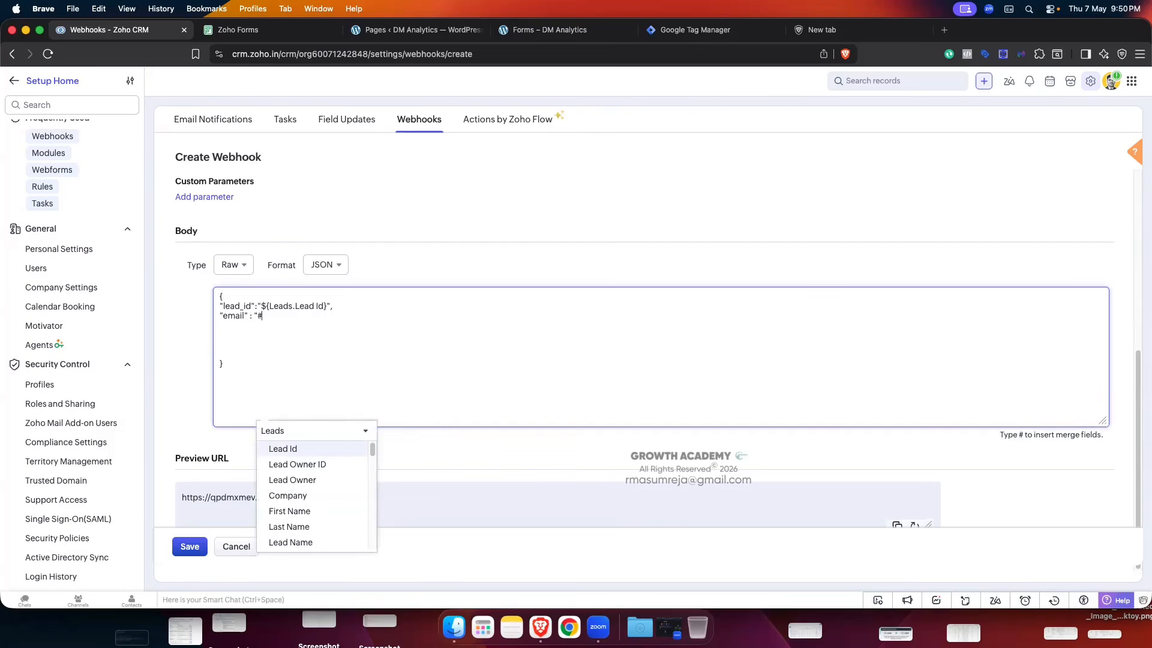
scroll(304, 488, "down", 3)
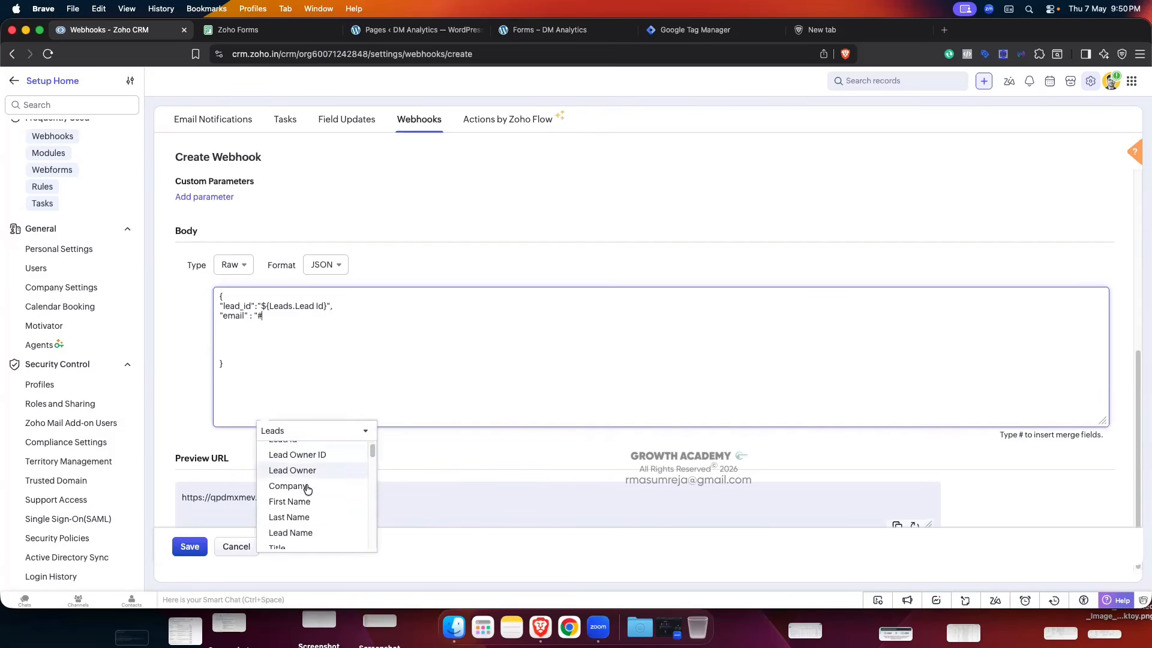
scroll(307, 488, "down", 2)
scroll(307, 489, "up", 5)
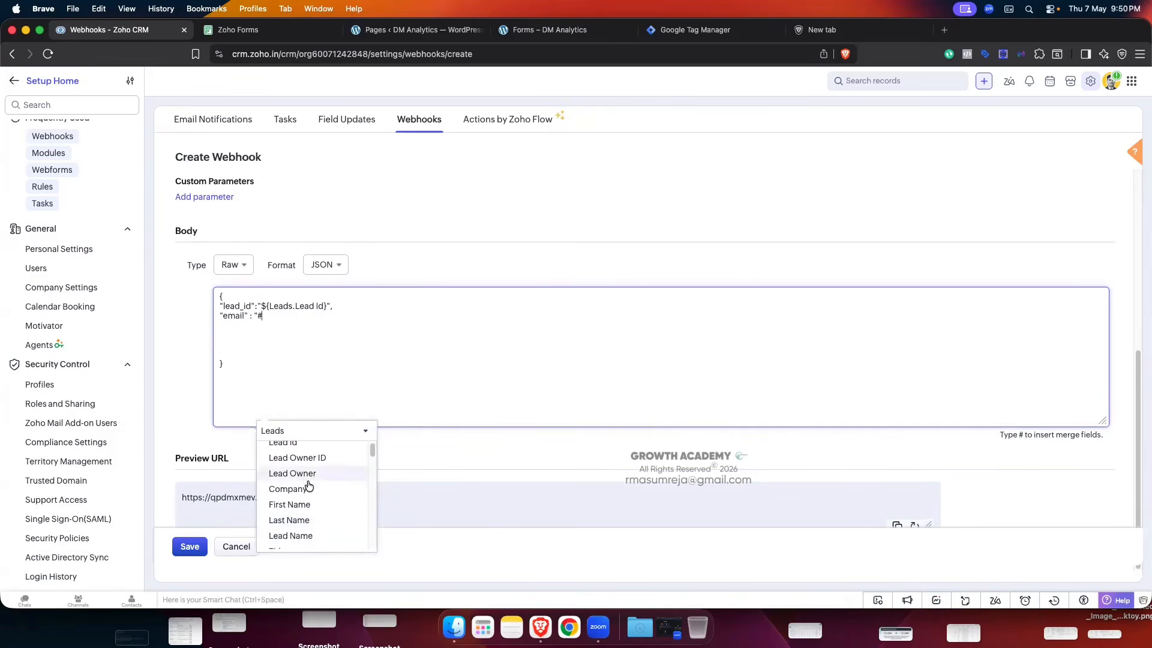
scroll(309, 486, "down", 10)
scroll(309, 485, "down", 5)
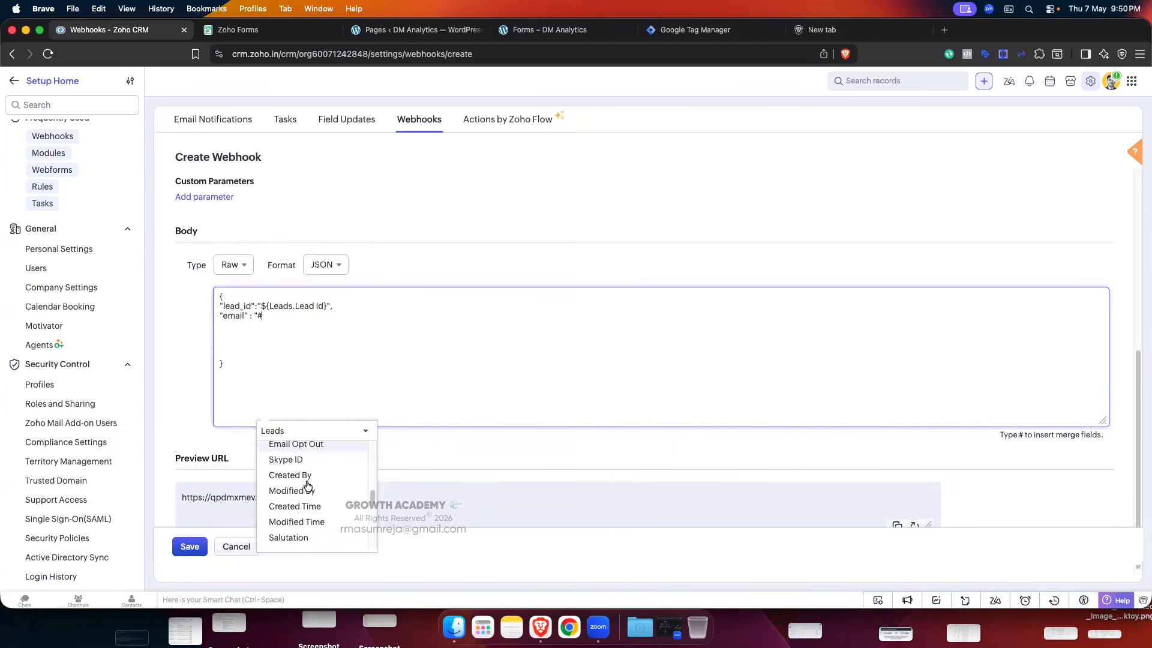
scroll(308, 486, "down", 5)
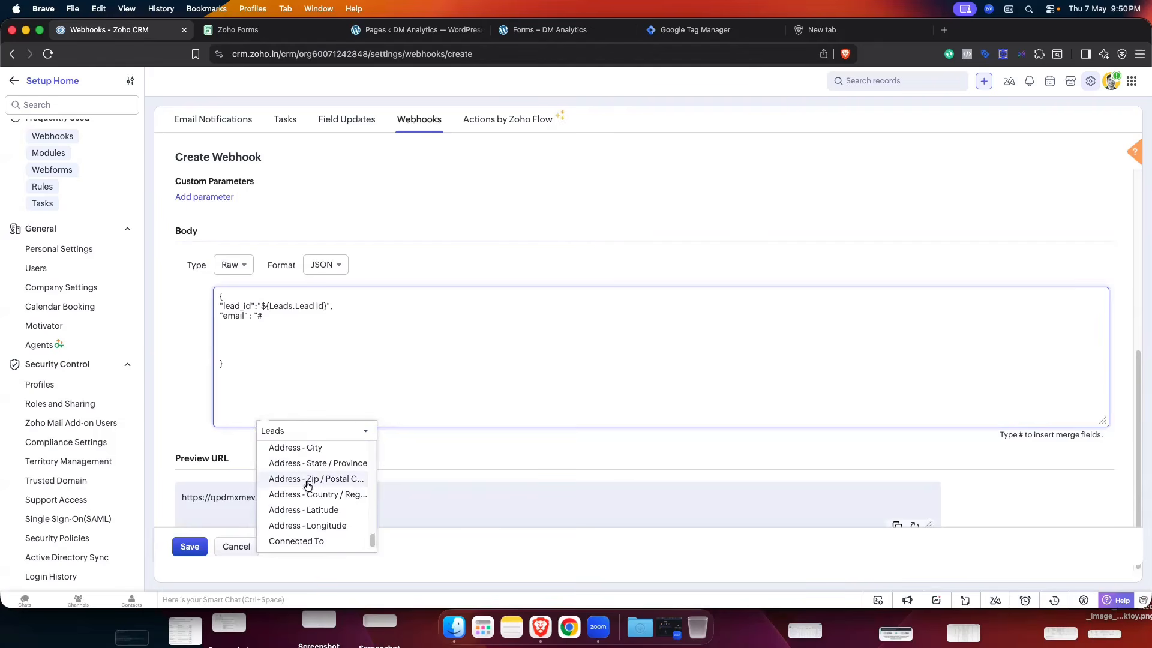
scroll(304, 495, "up", 2)
scroll(304, 496, "up", 4)
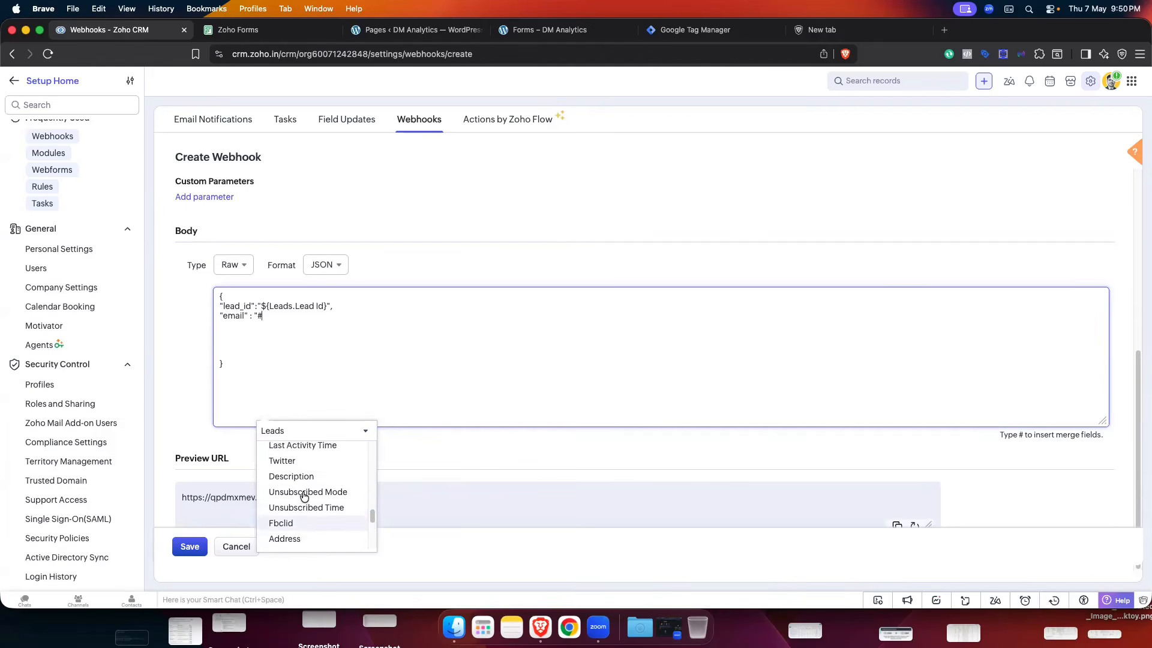
scroll(304, 495, "up", 10)
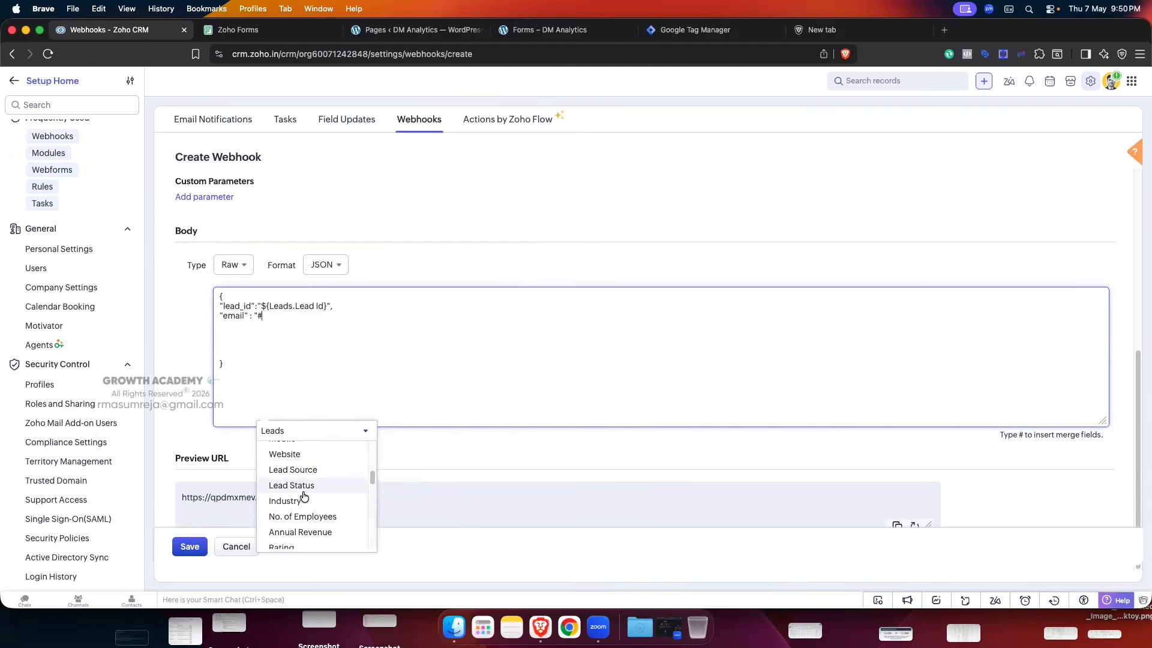
scroll(304, 496, "down", 1)
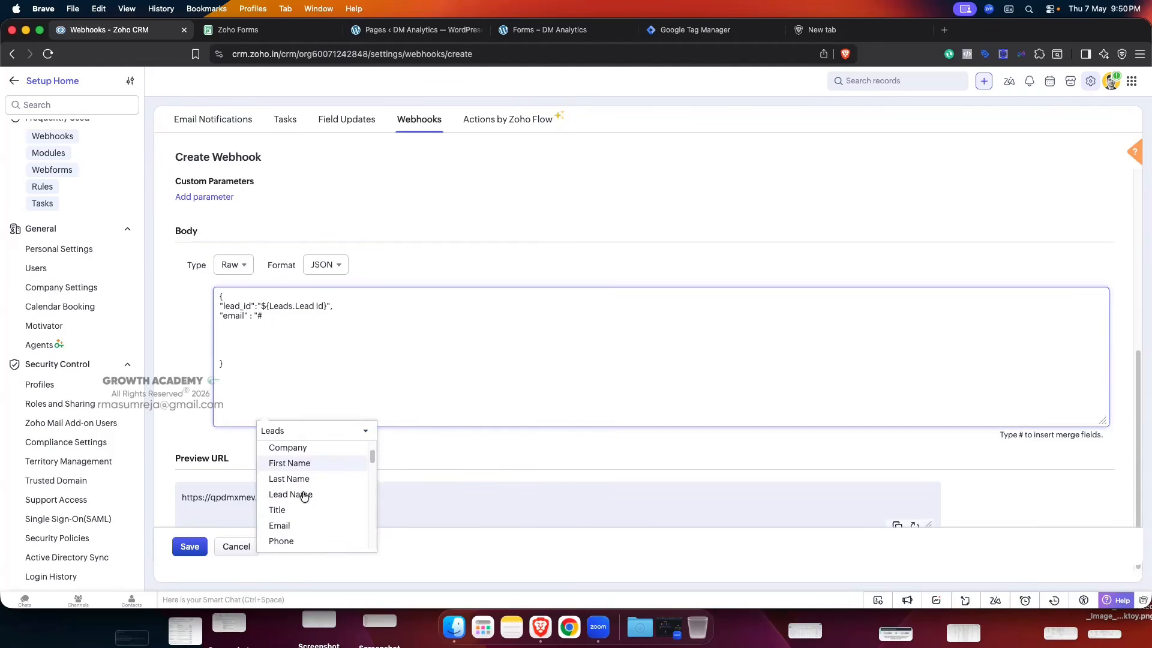
left_click(290, 525)
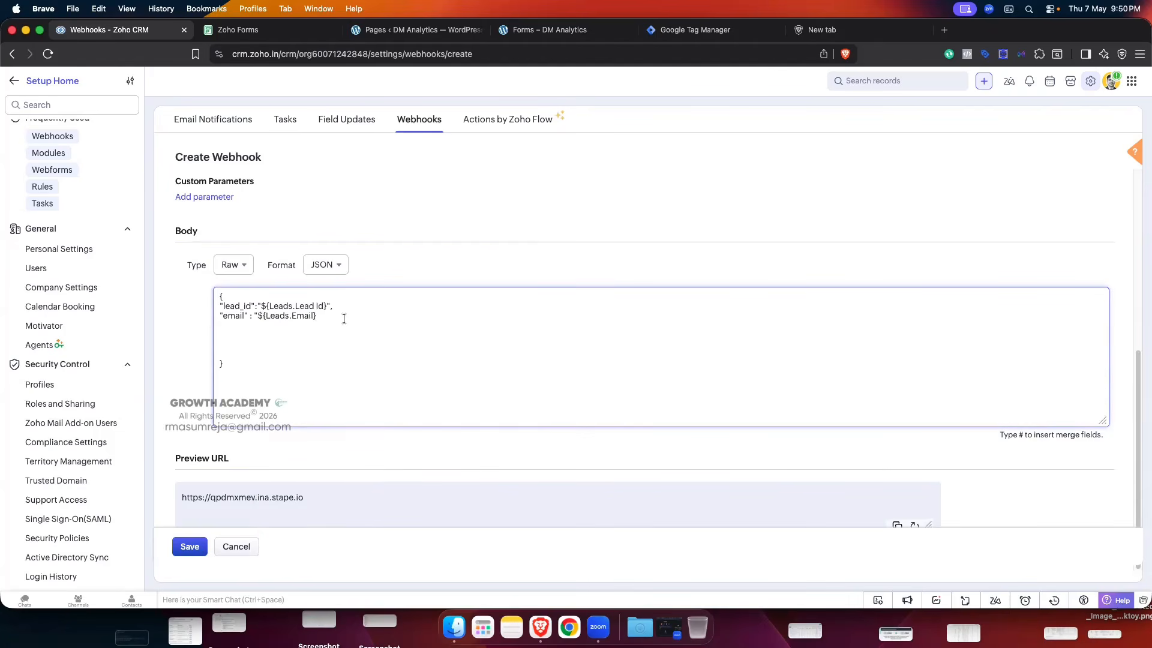
- Add "first_name" and "fbclid" entries using the First Name and Fbclid merge fields
type("\"fi")
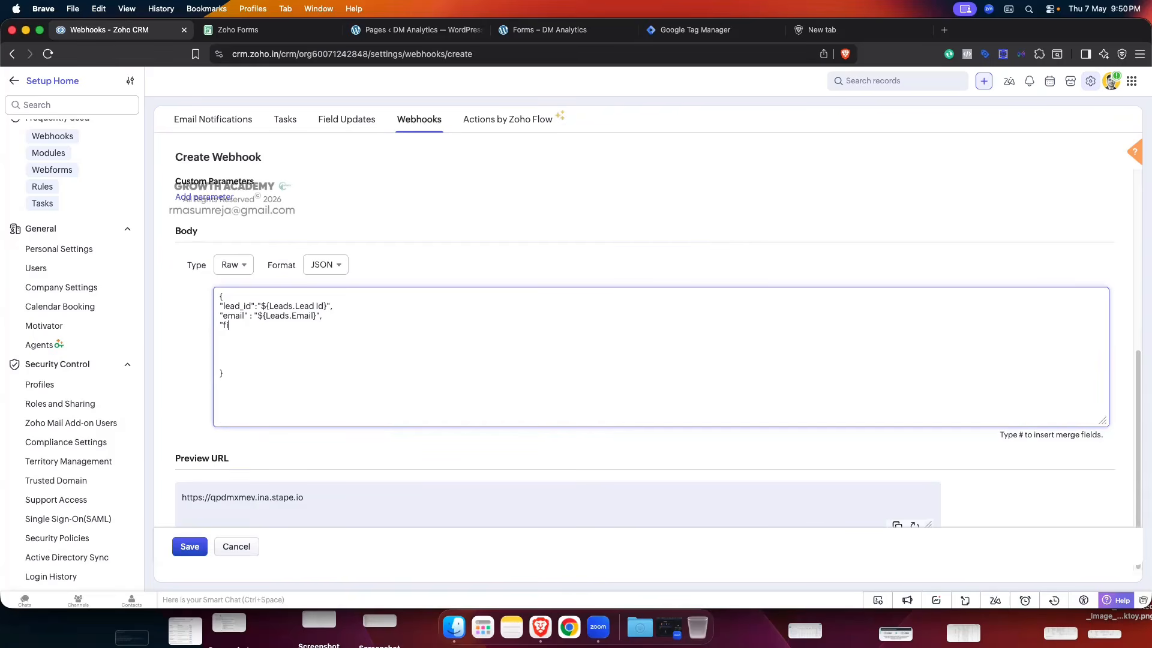
type("\"first")
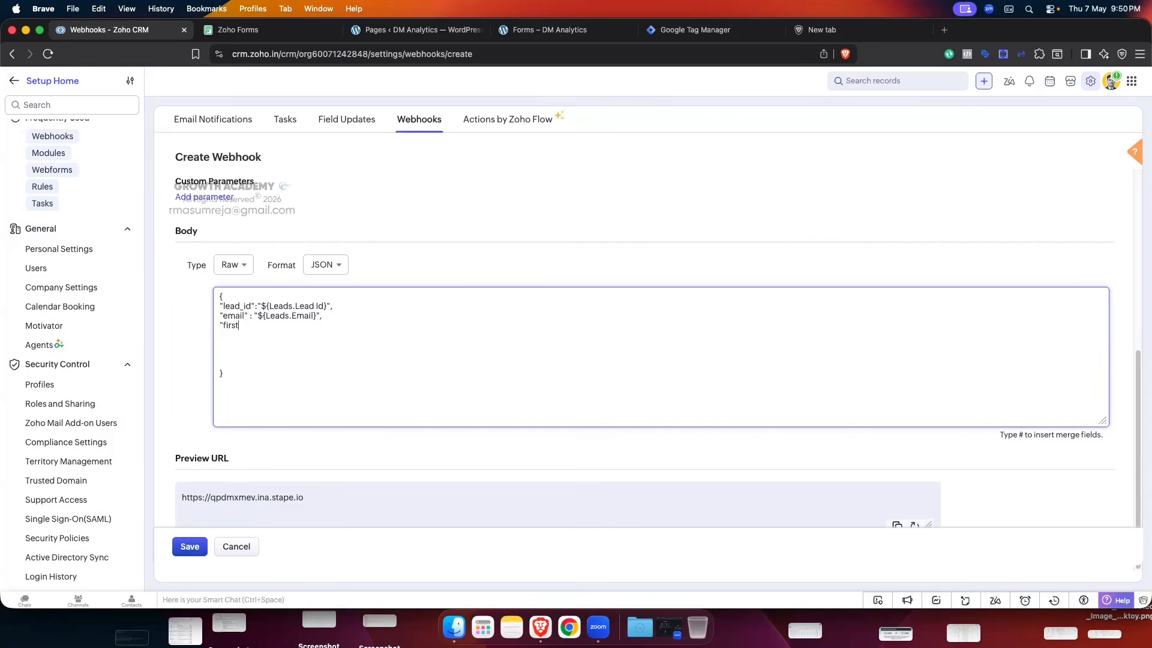
type("_name")
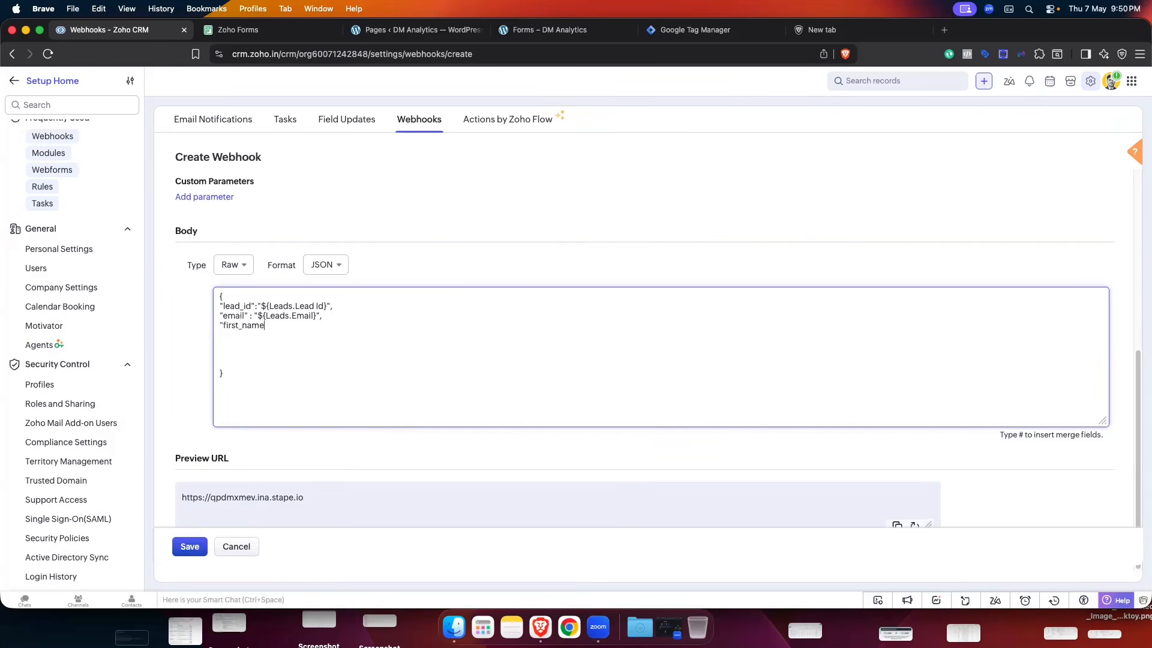
type("\" : \"")
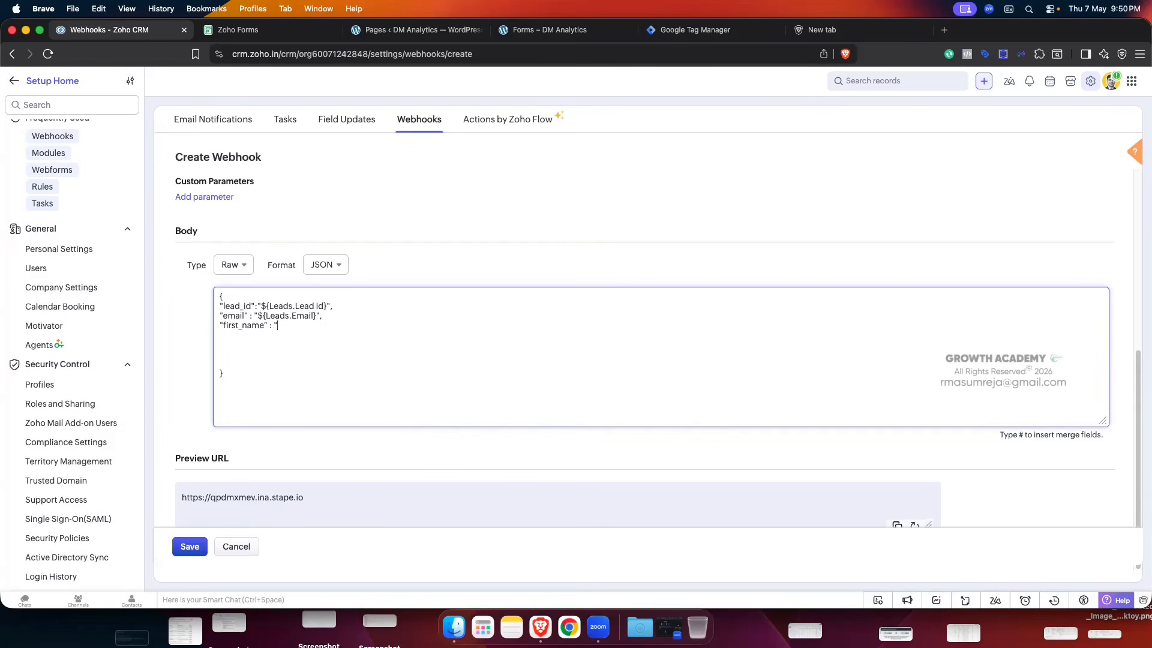
type("#")
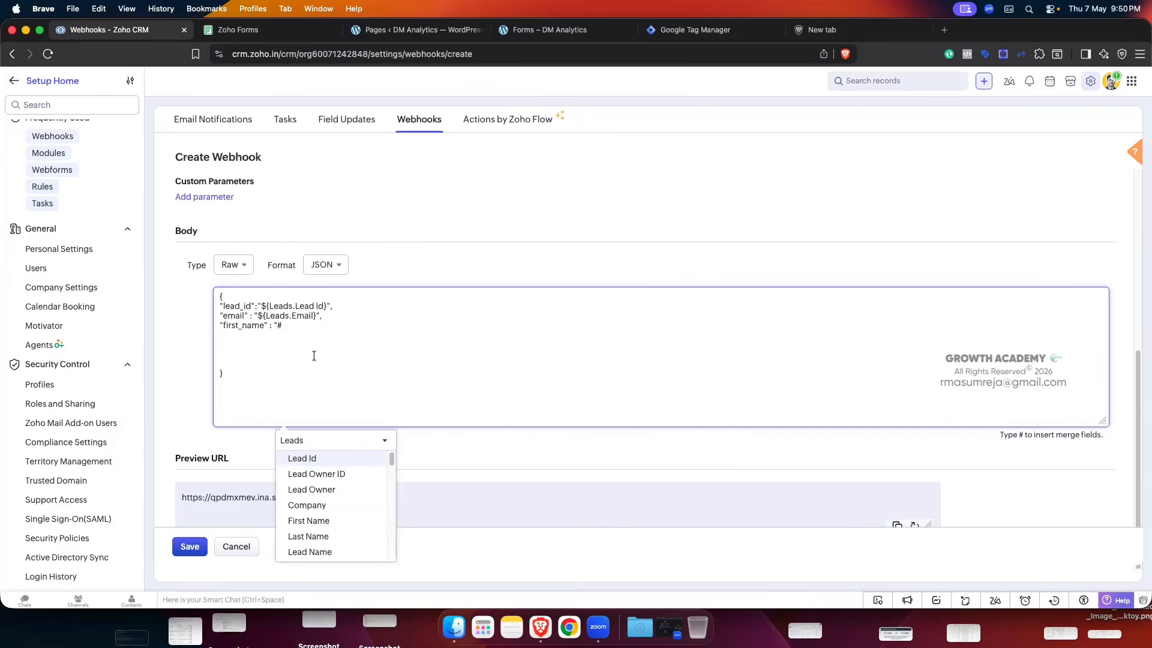
type("fi")
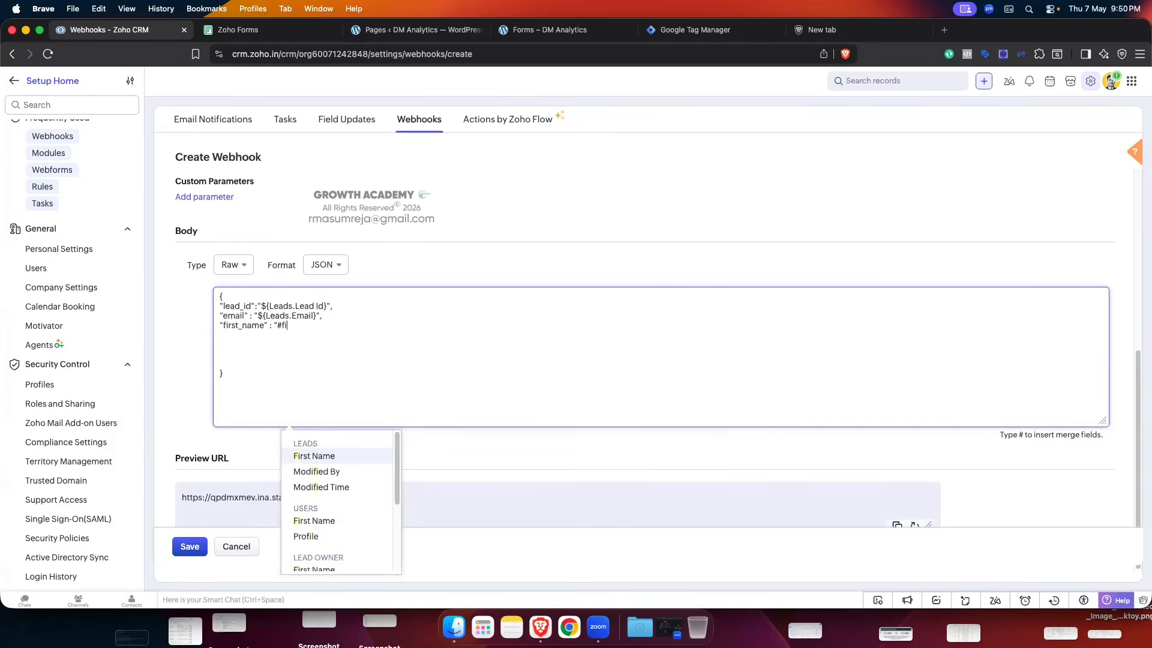
left_click(310, 456)
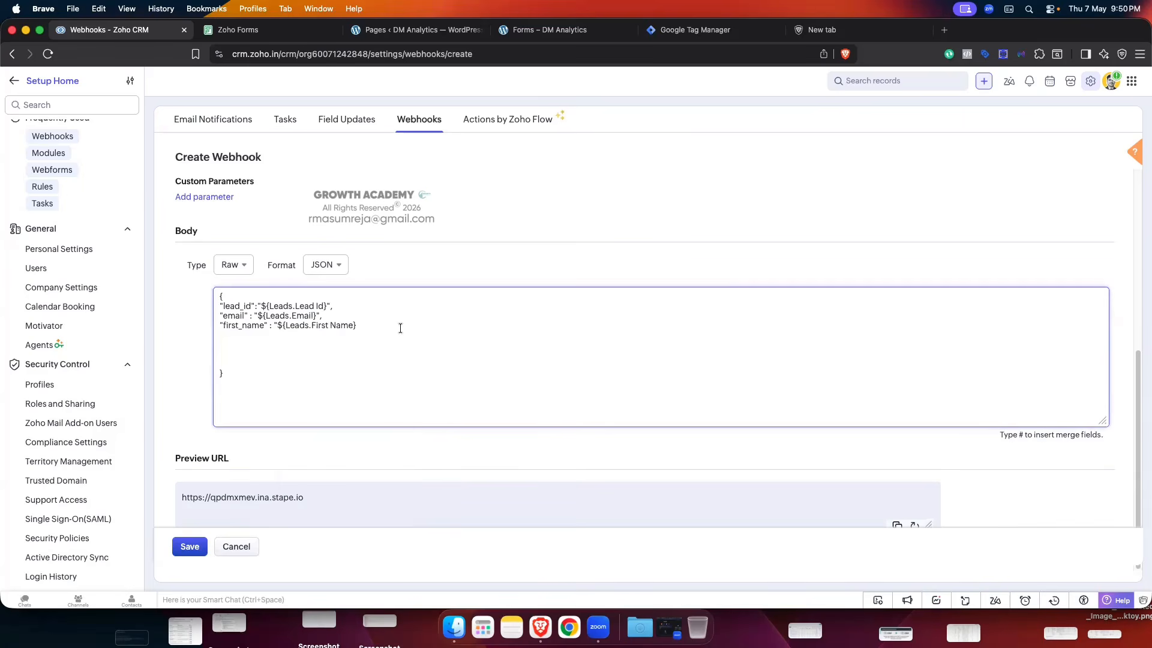
type("\",")
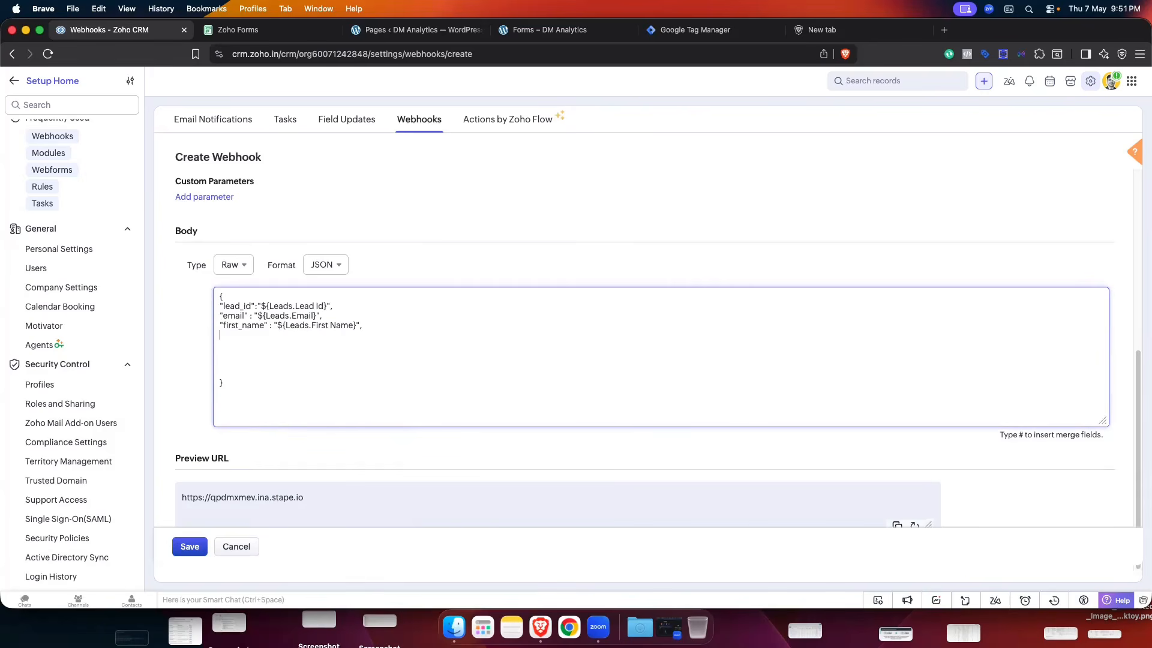
type("\"fbc")
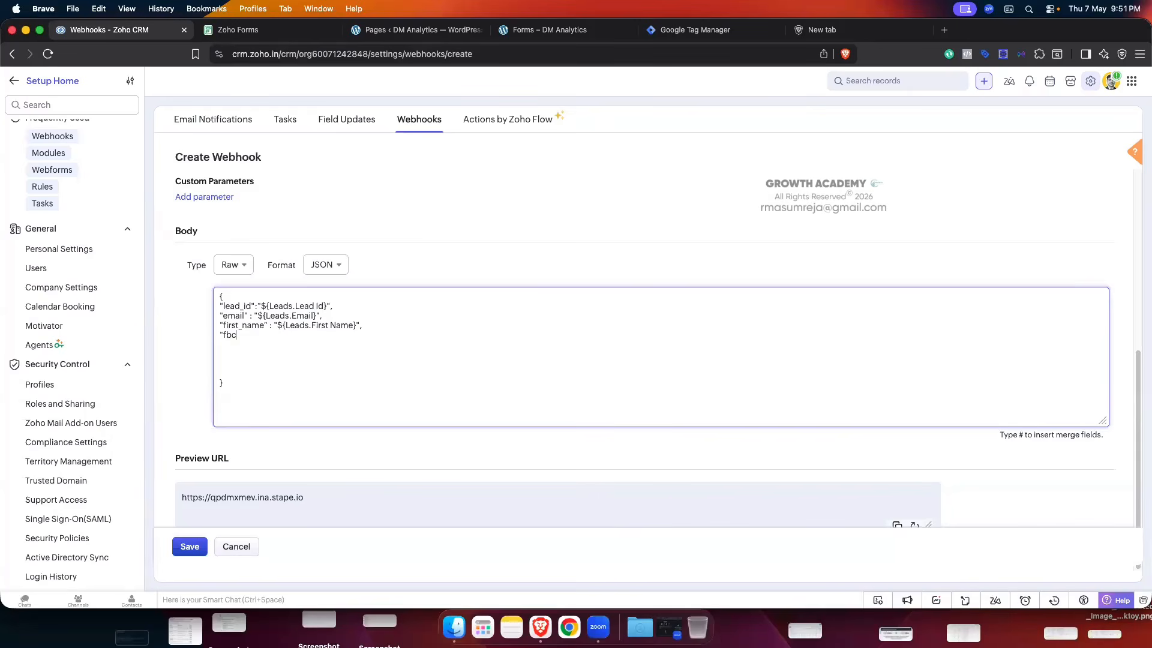
type("lid\" ")
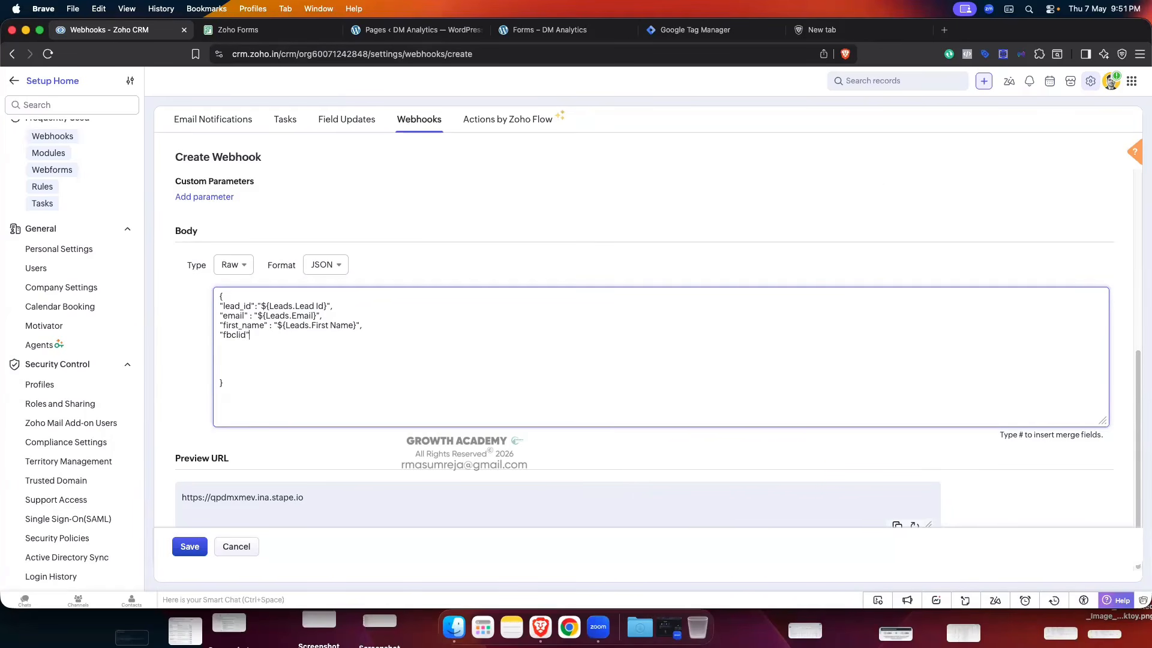
type(": \"")
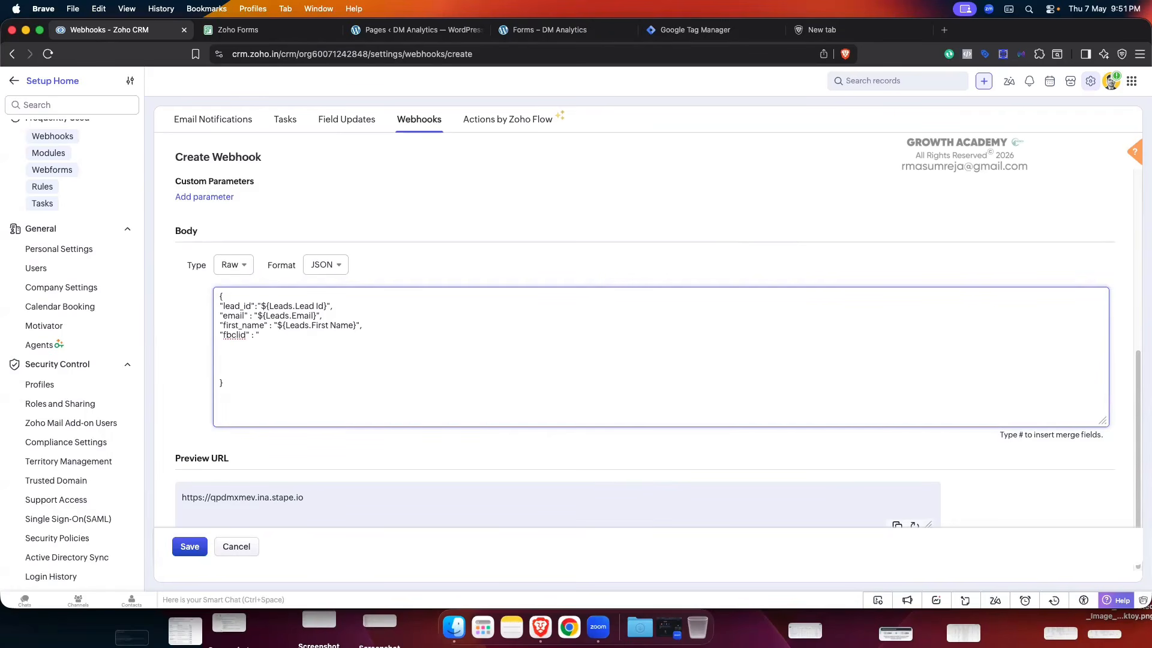
type("#fbc")
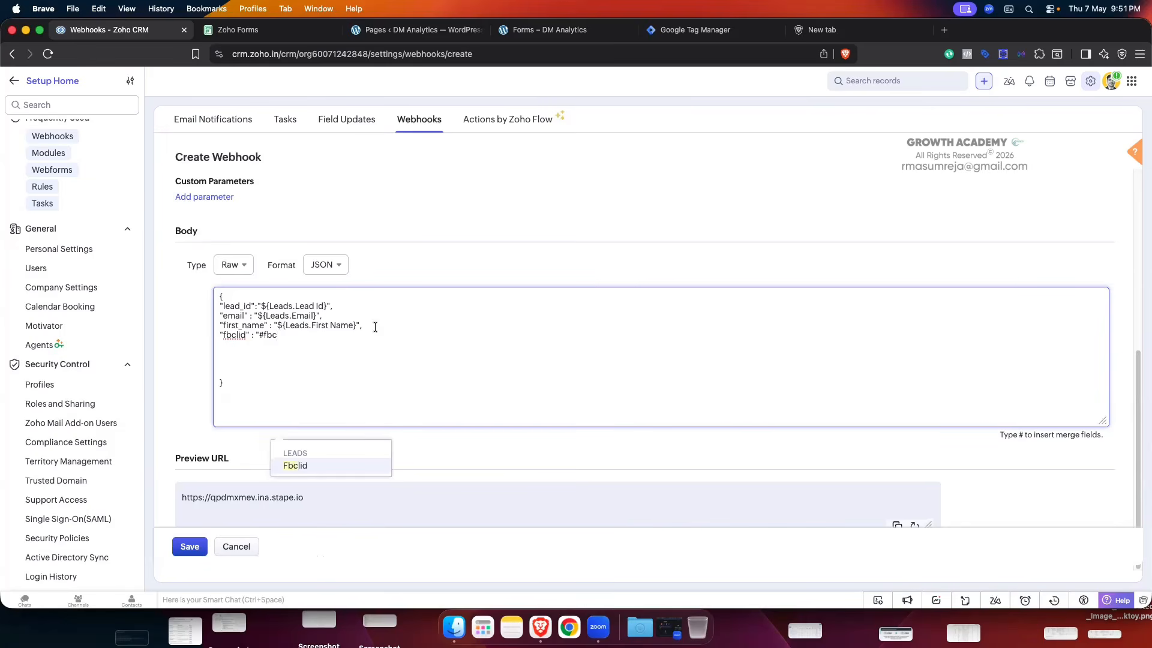
left_click(331, 467)
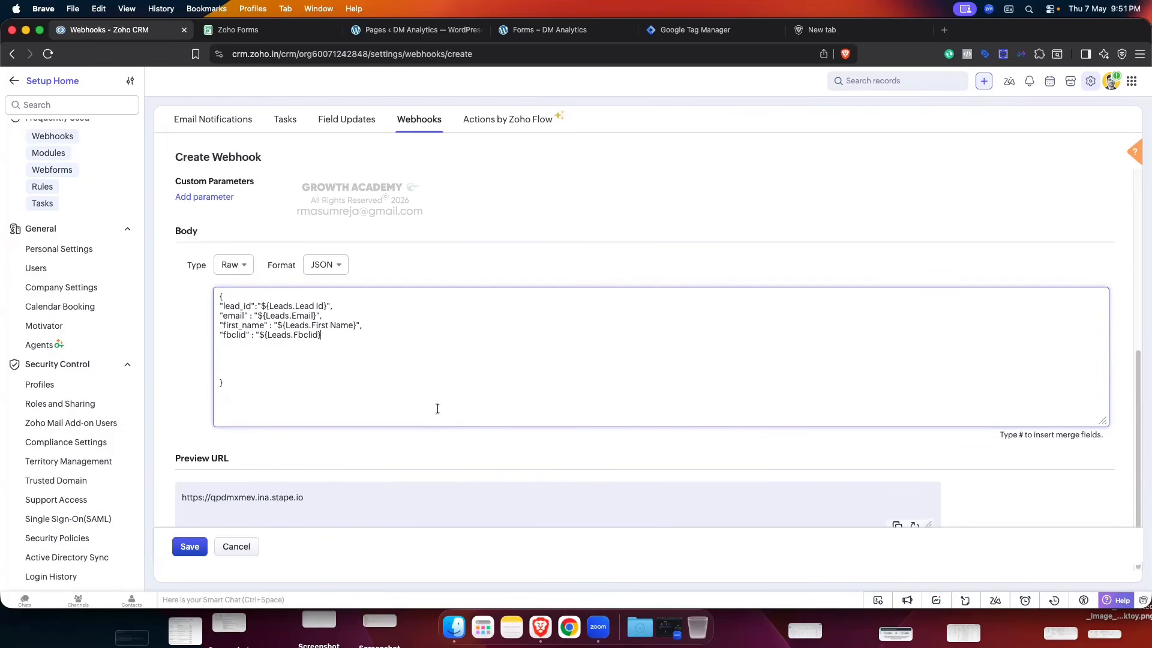
type("\"")
- Delete the blank lines left below the fbclid entry in the JSON body
left_click(219, 360)
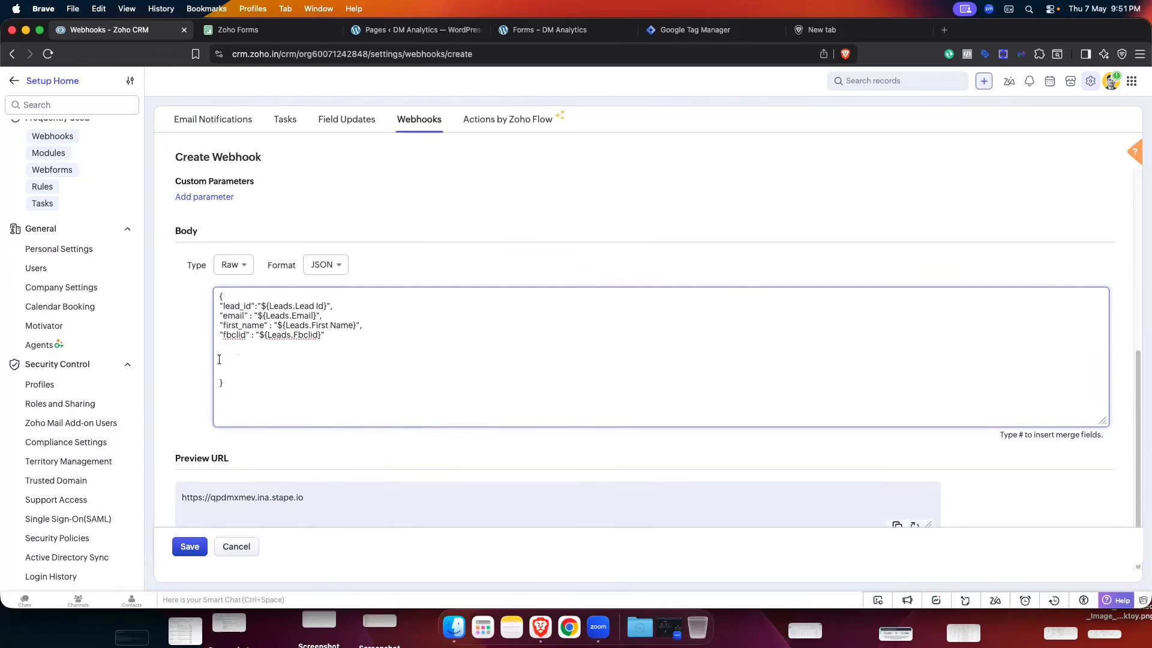
key("BackSpace")
key("BackSpace")
key("Delete")
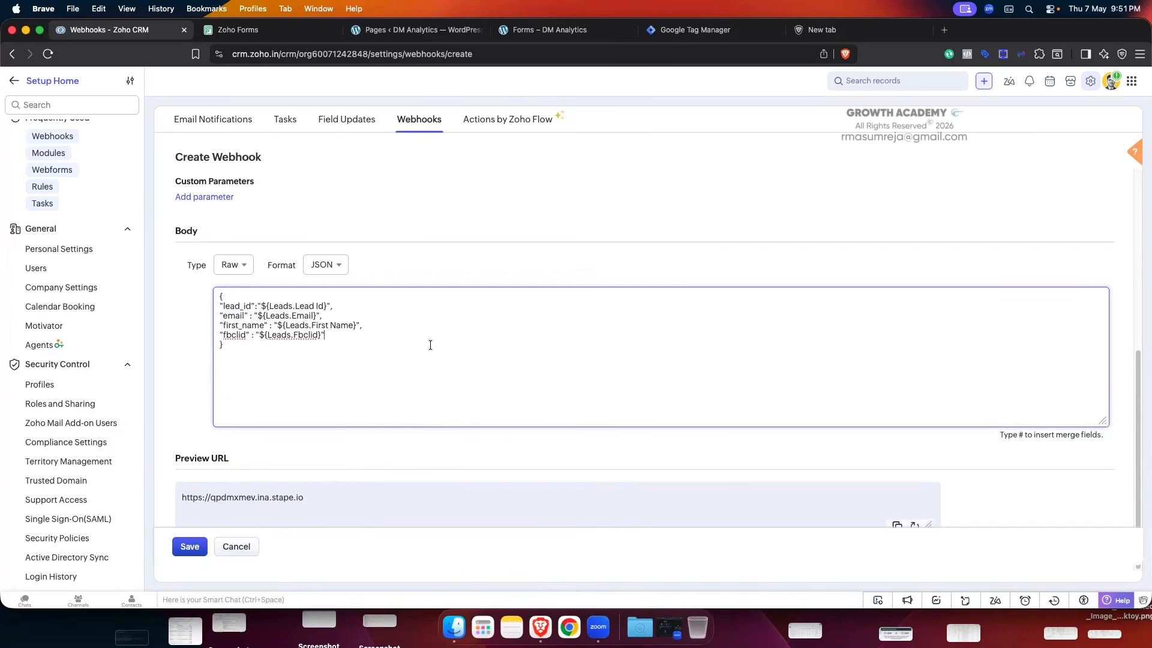
left_click(565, 249)
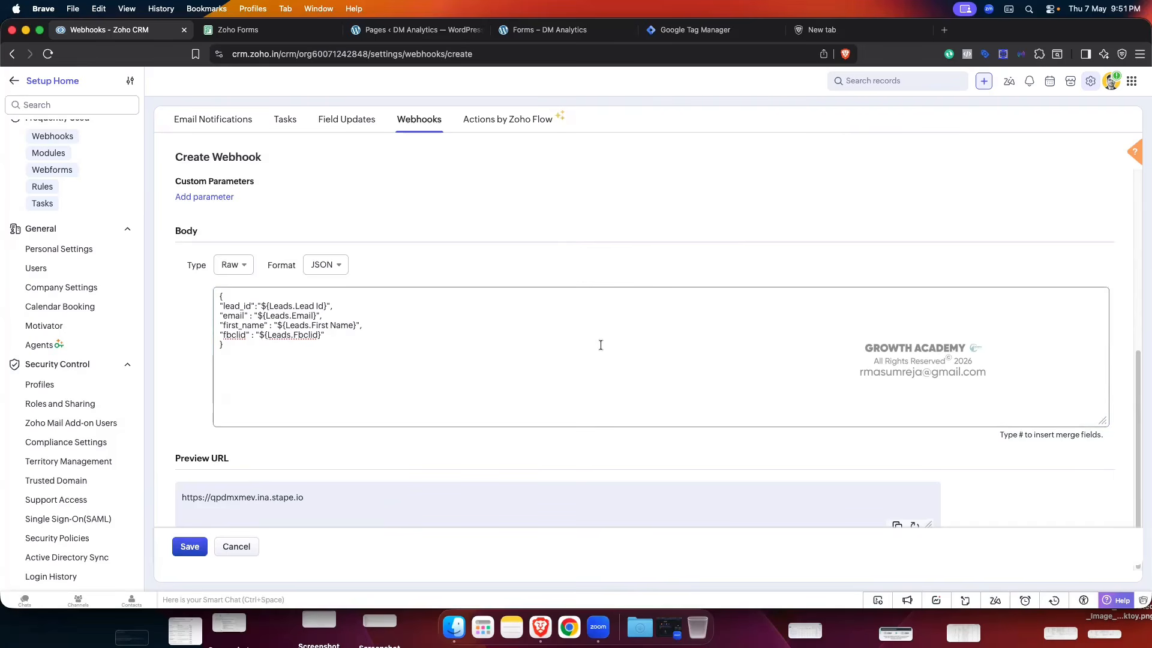
- Cancel the draft webhook and return to the Webhooks list
scroll(600, 342, "up", 5)
scroll(601, 346, "up", 4)
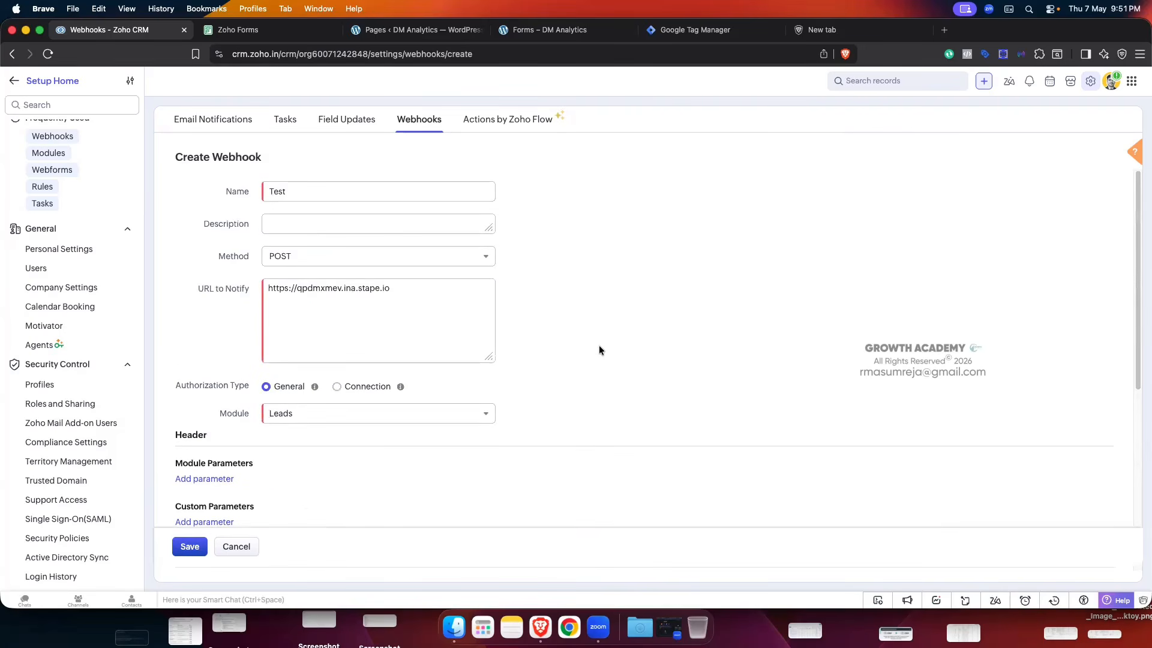
scroll(599, 344, "down", 6)
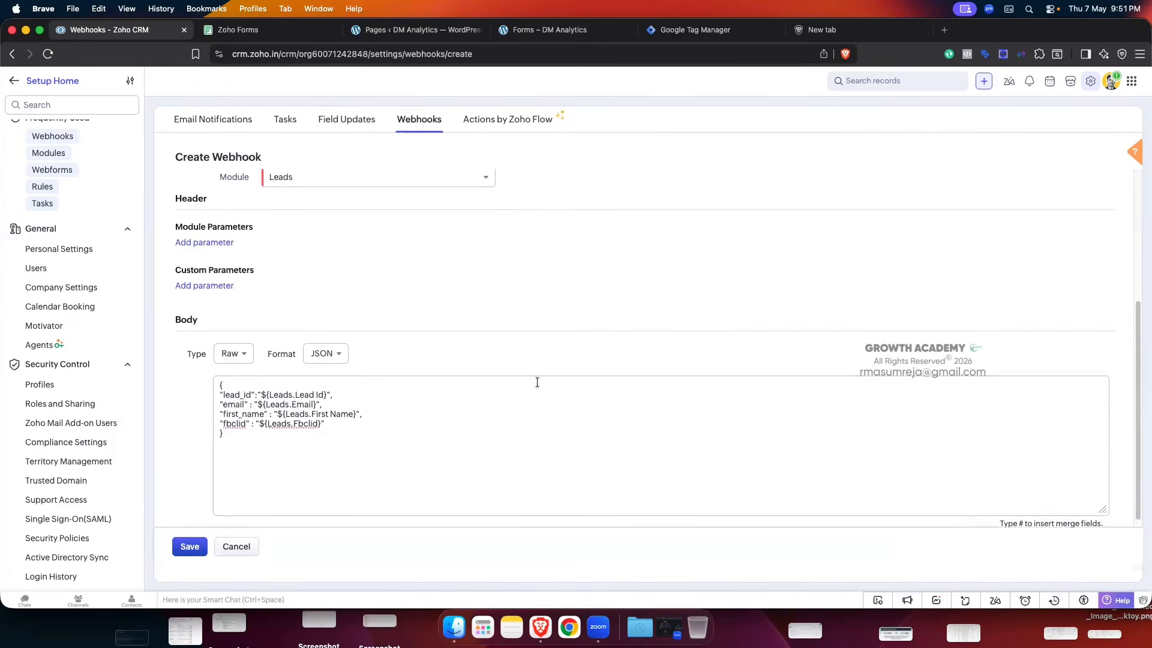
left_click(237, 546)
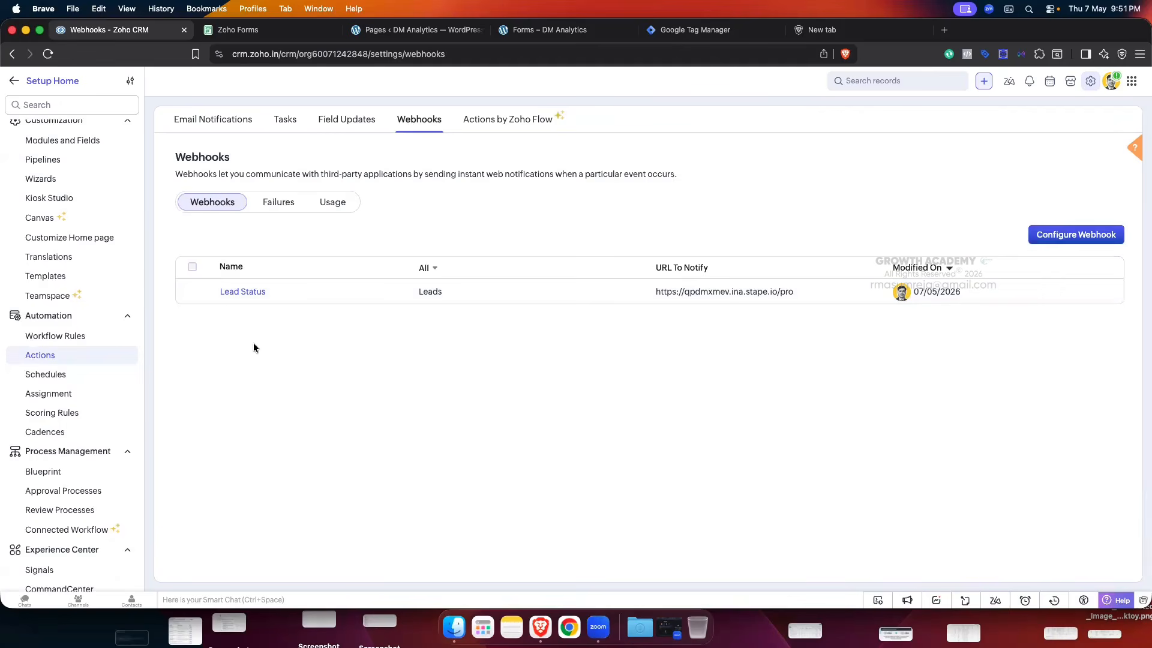
- Open the Lead Status webhook's edit form
left_click(228, 293)
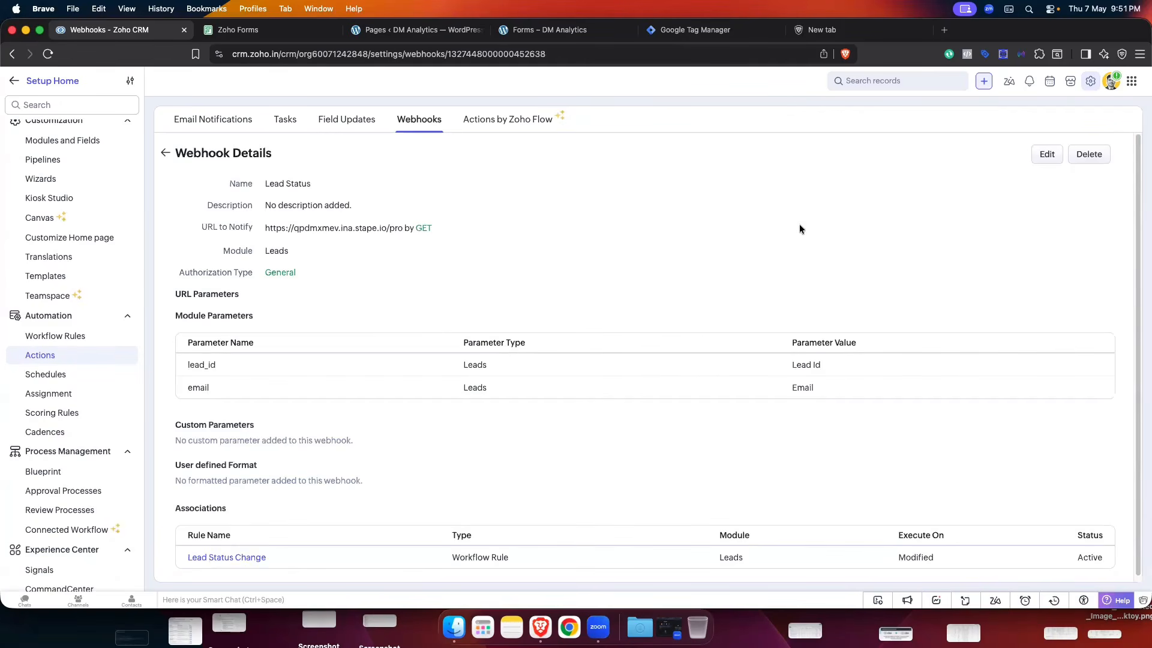
left_click(1047, 154)
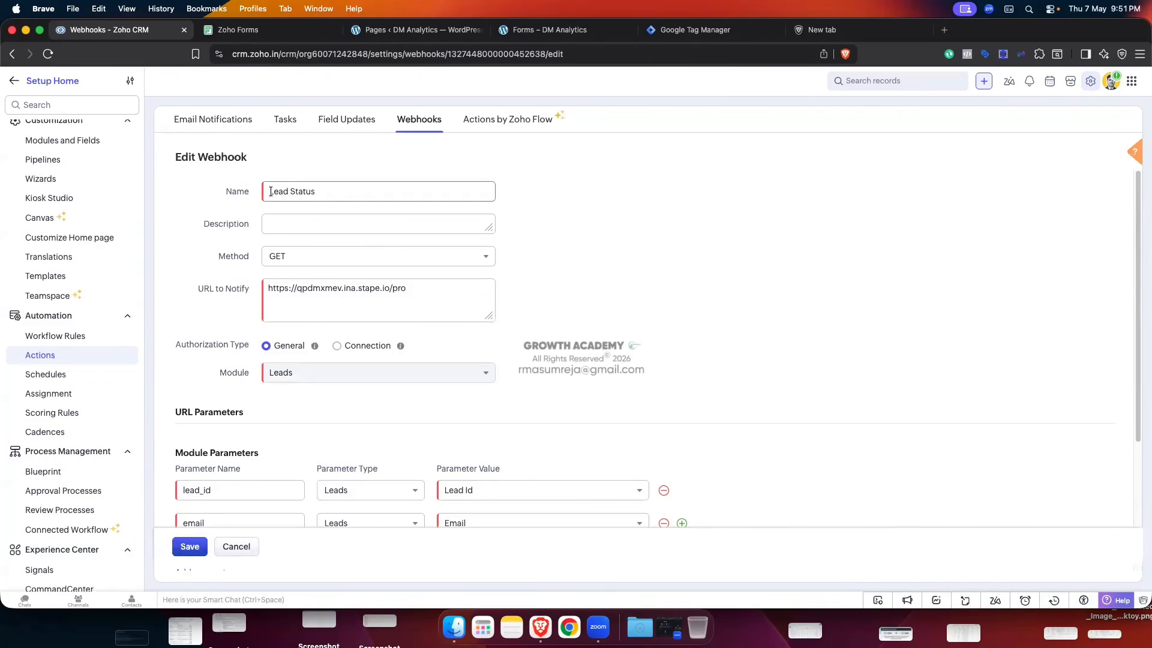
left_click_drag(267, 191, 321, 192)
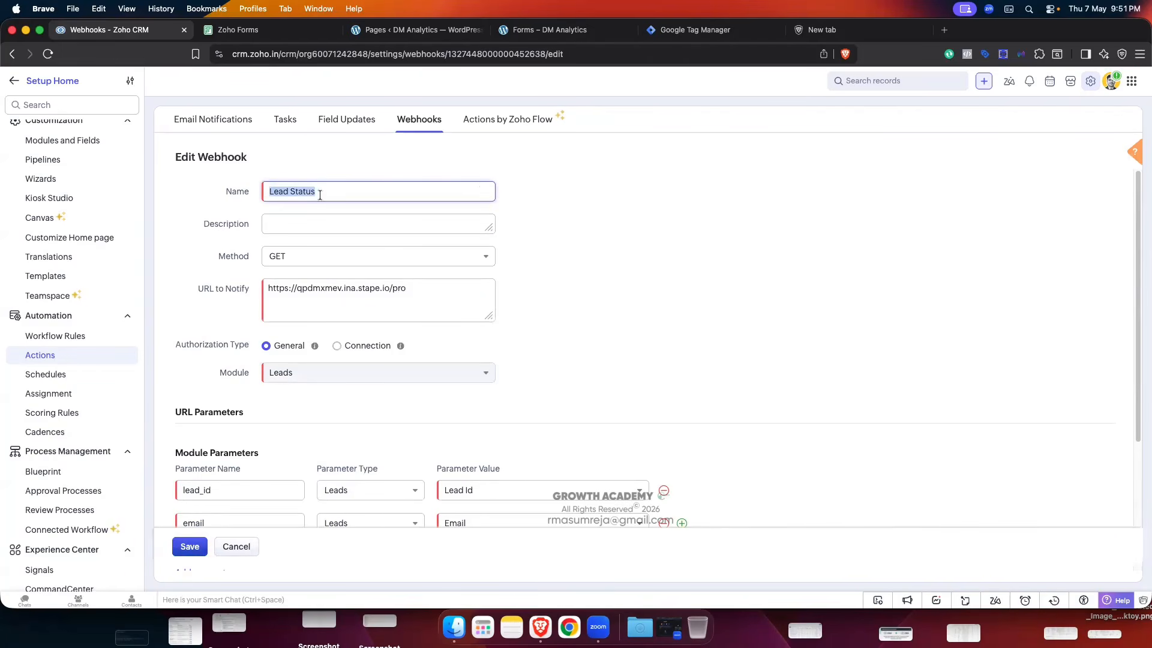
left_click(612, 211)
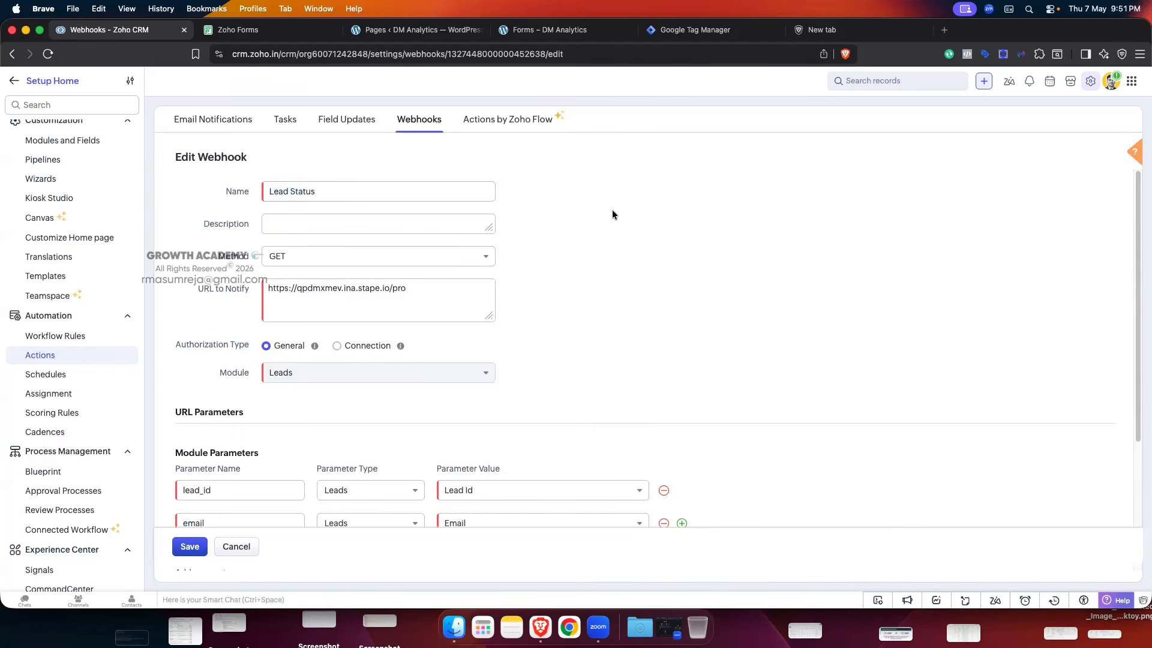
scroll(385, 257, "down", 1)
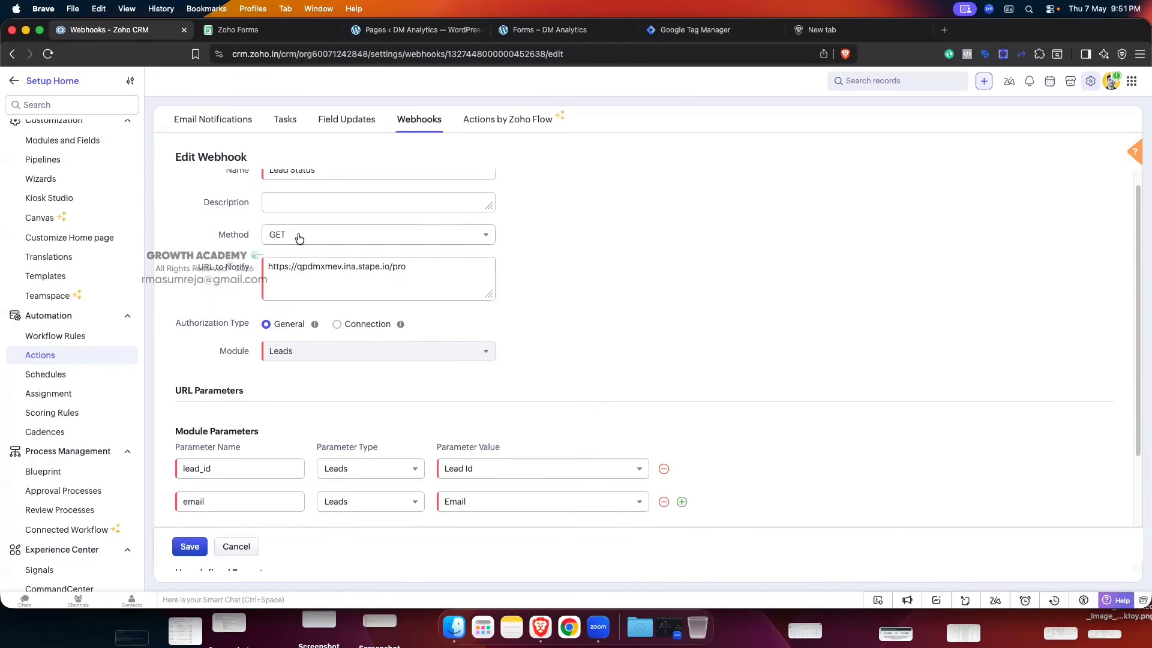
left_click(351, 235)
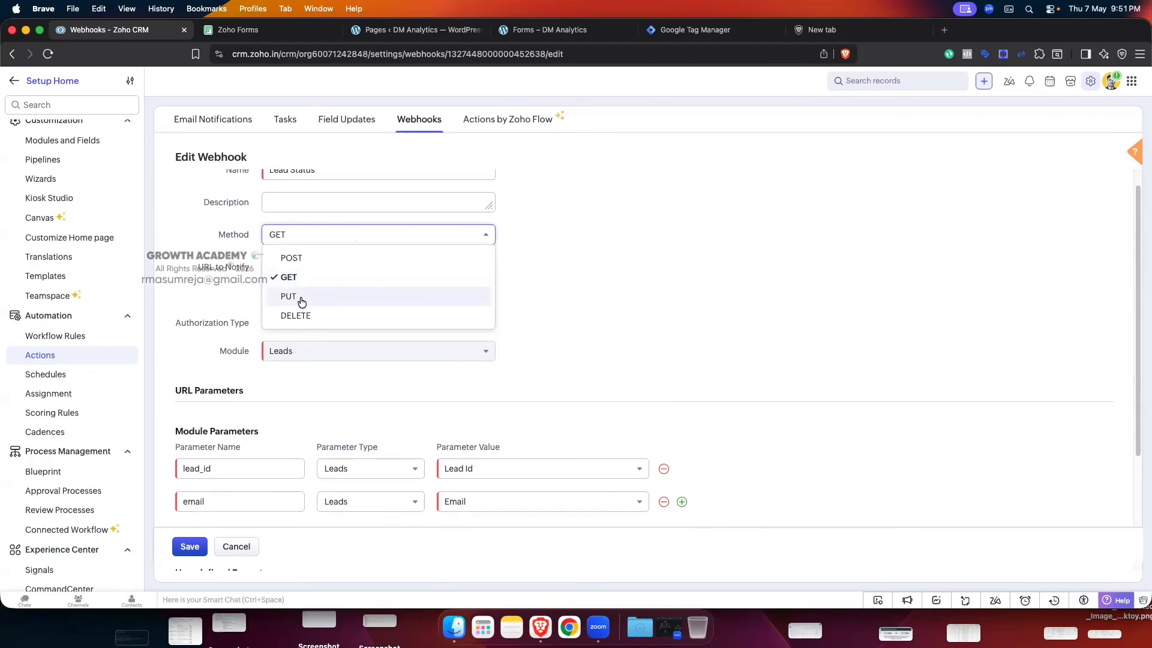
left_click(618, 245)
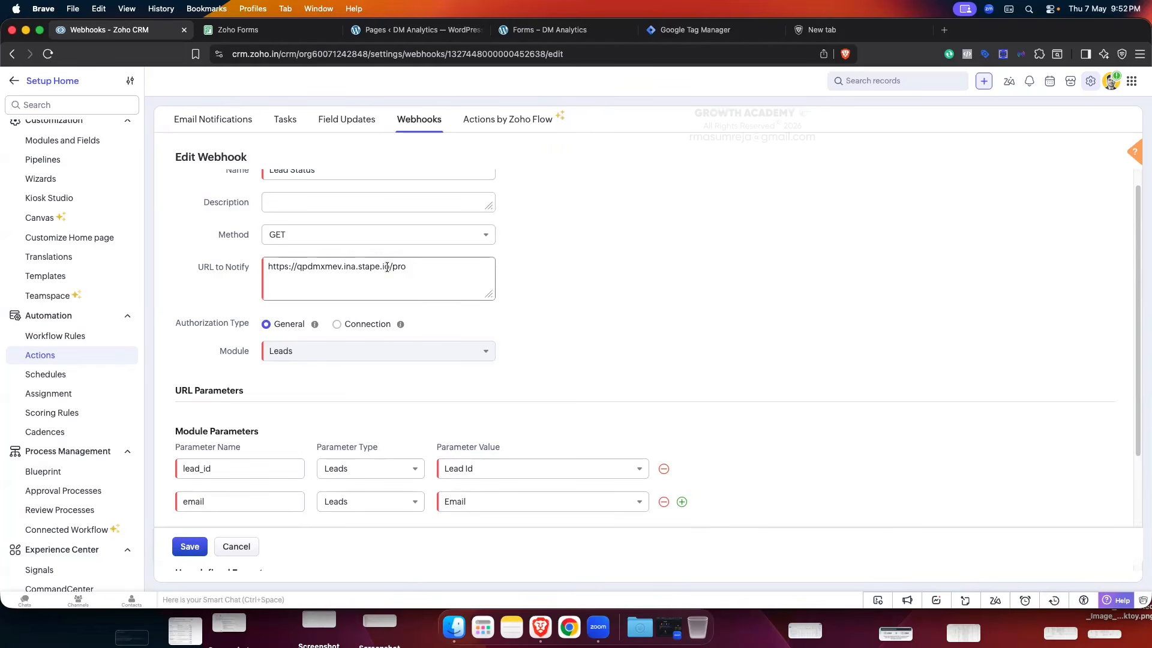
left_click_drag(389, 267, 417, 270)
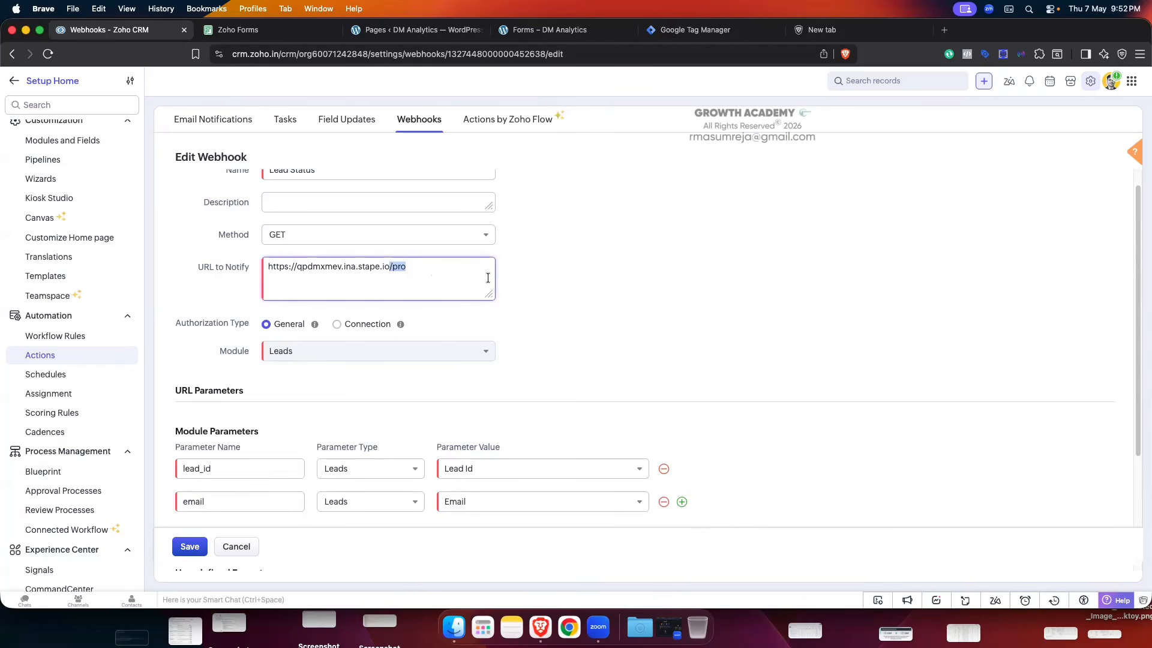
left_click(548, 279)
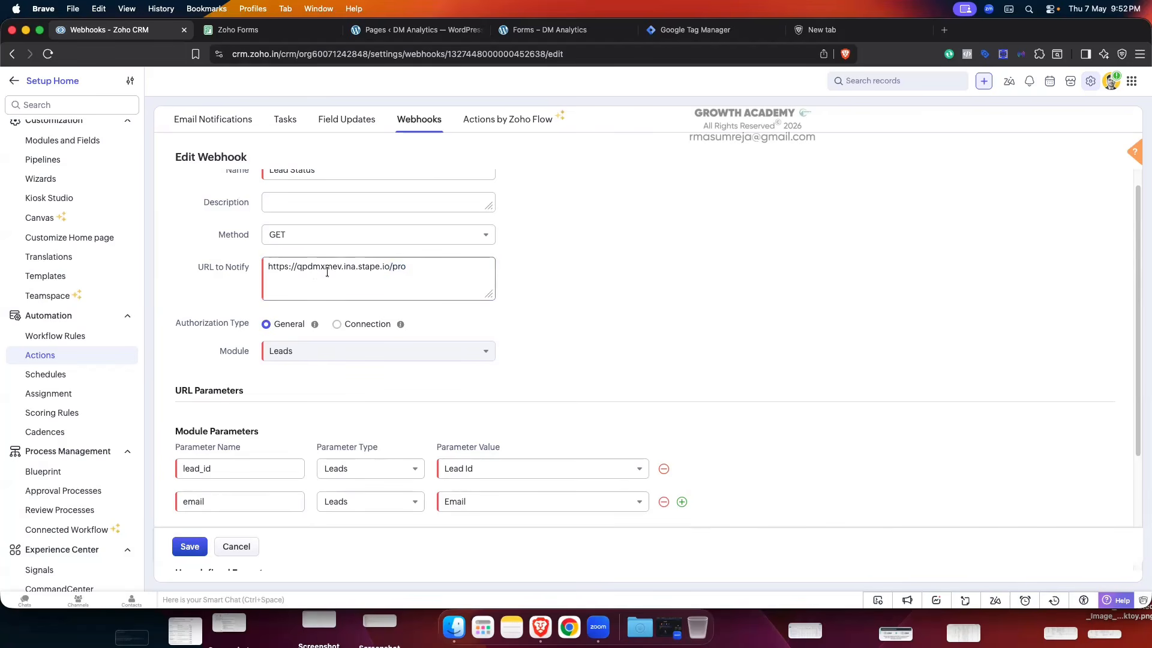
left_click_drag(390, 267, 267, 268)
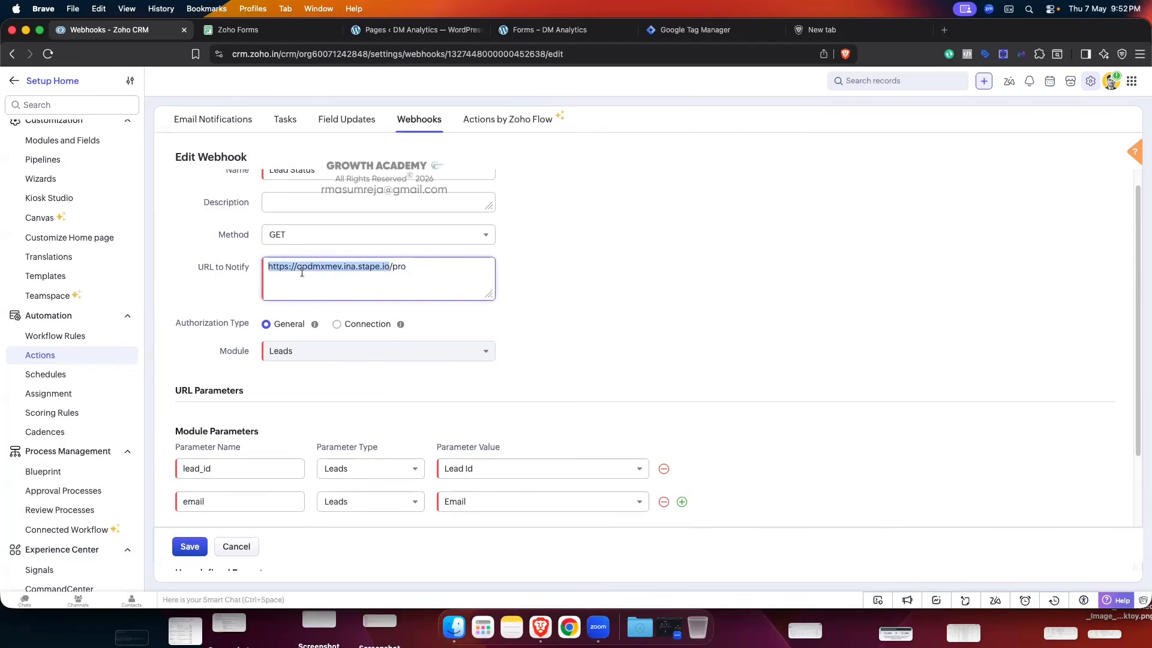
left_click(630, 254)
scroll(630, 252, "down", 3)
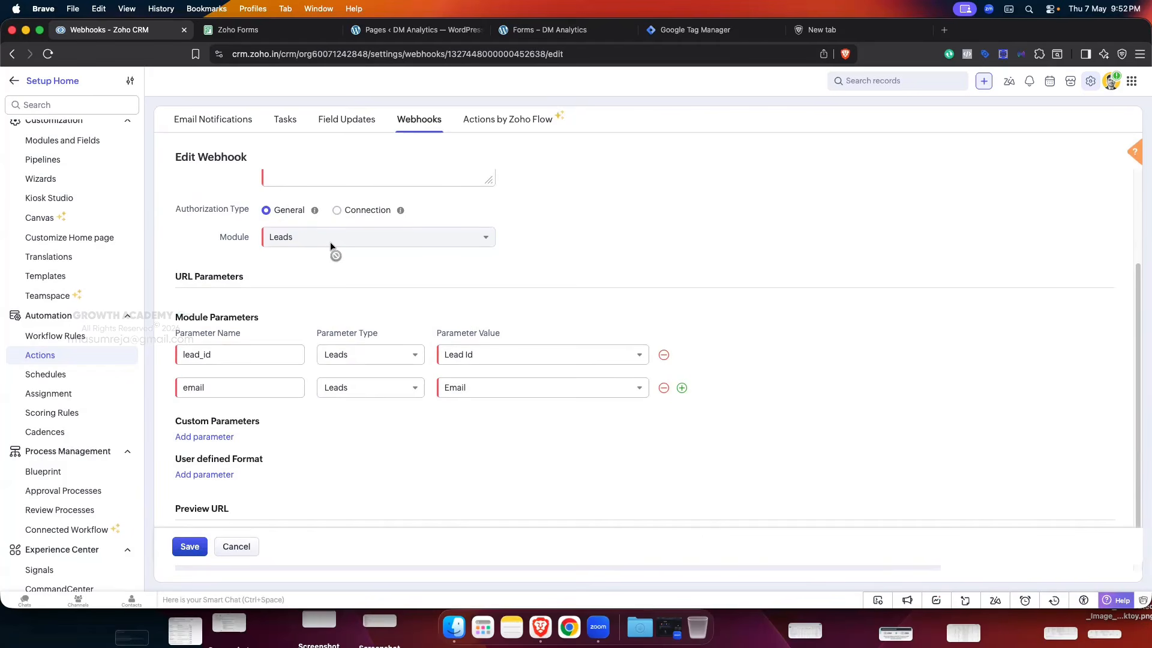
scroll(505, 248, "down", 1)
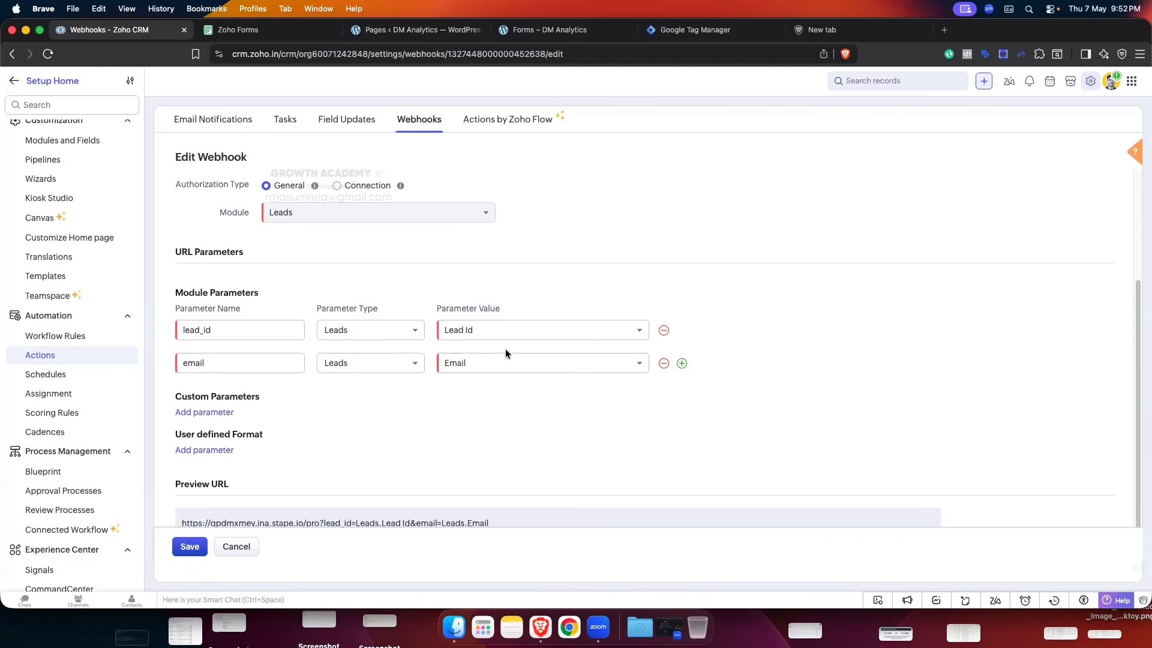
- Add a first_name parameter mapped to the Leads First Name field
left_click(682, 364)
left_click(223, 394)
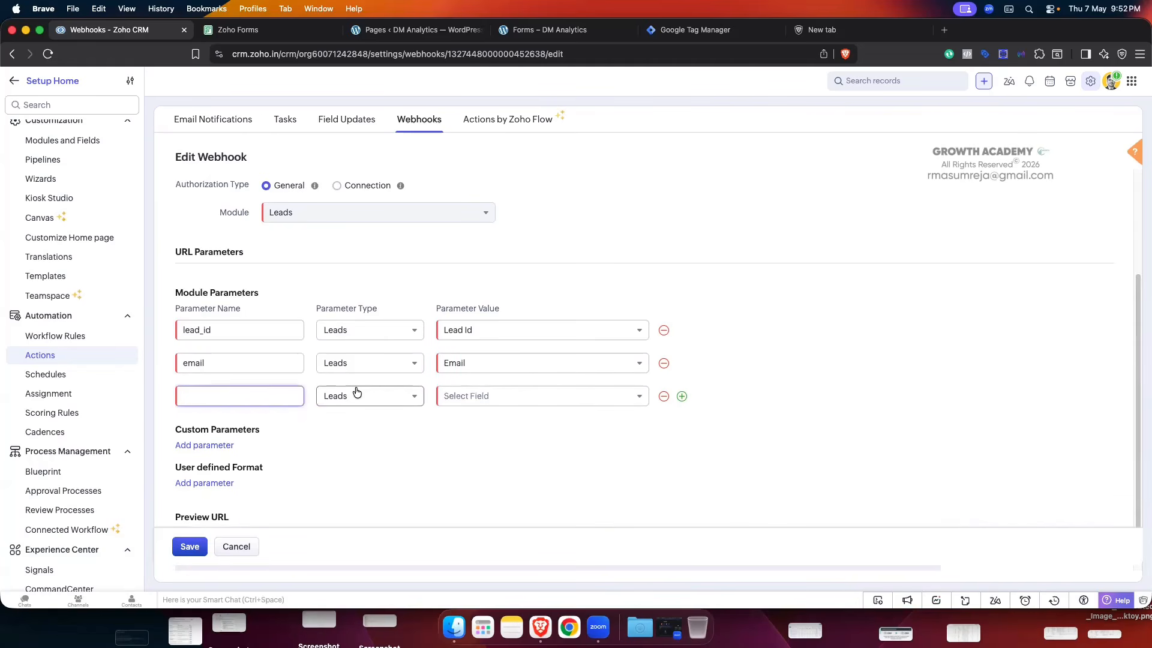
type("first")
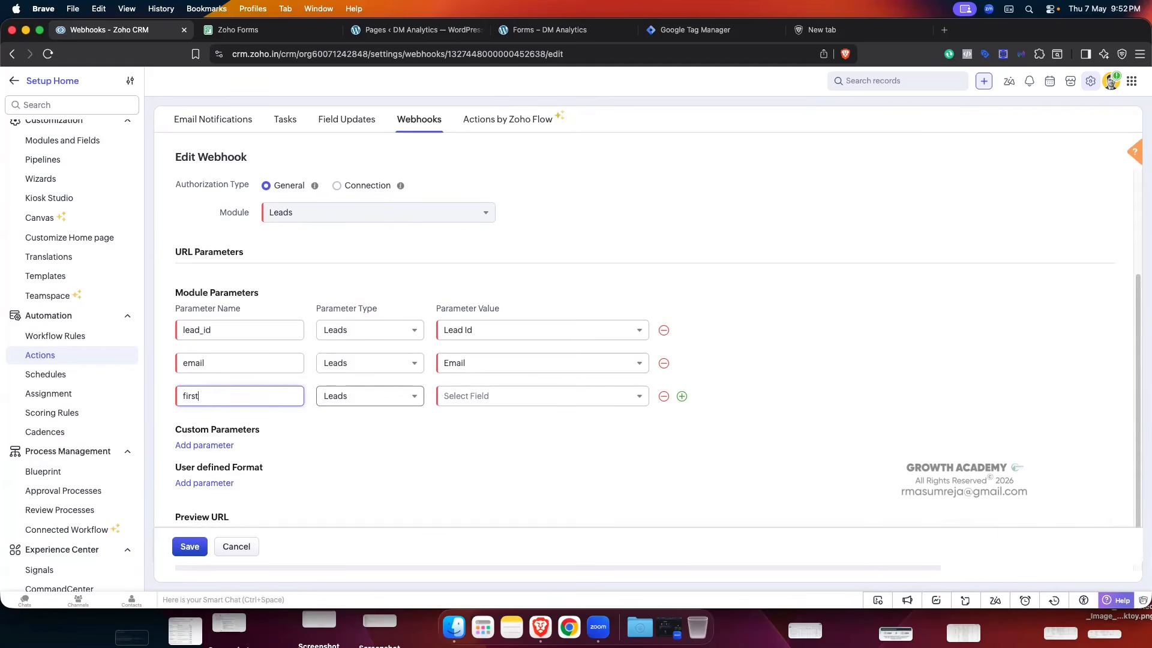
type("_name")
left_click(519, 397)
type("fi")
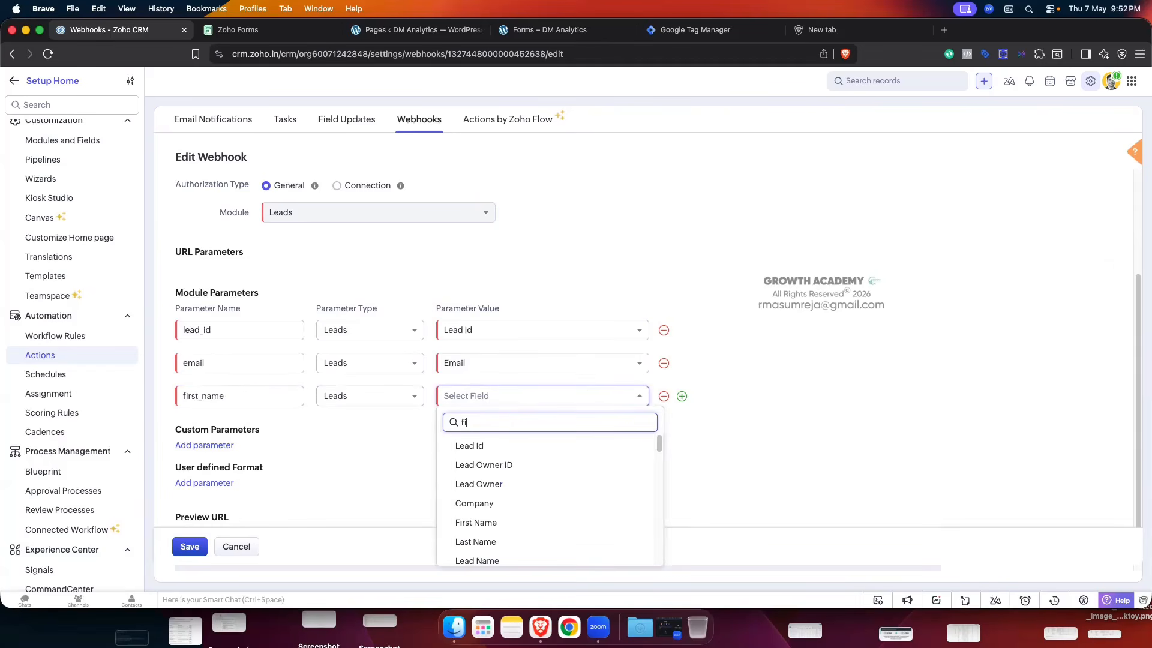
type("rst")
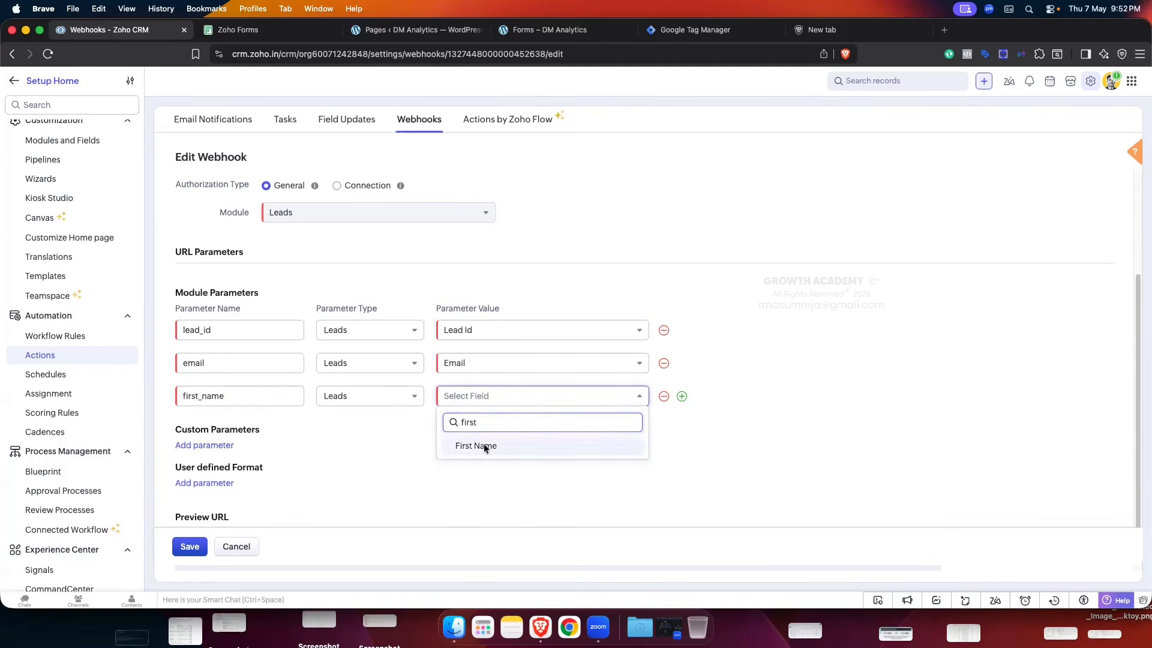
left_click(476, 445)
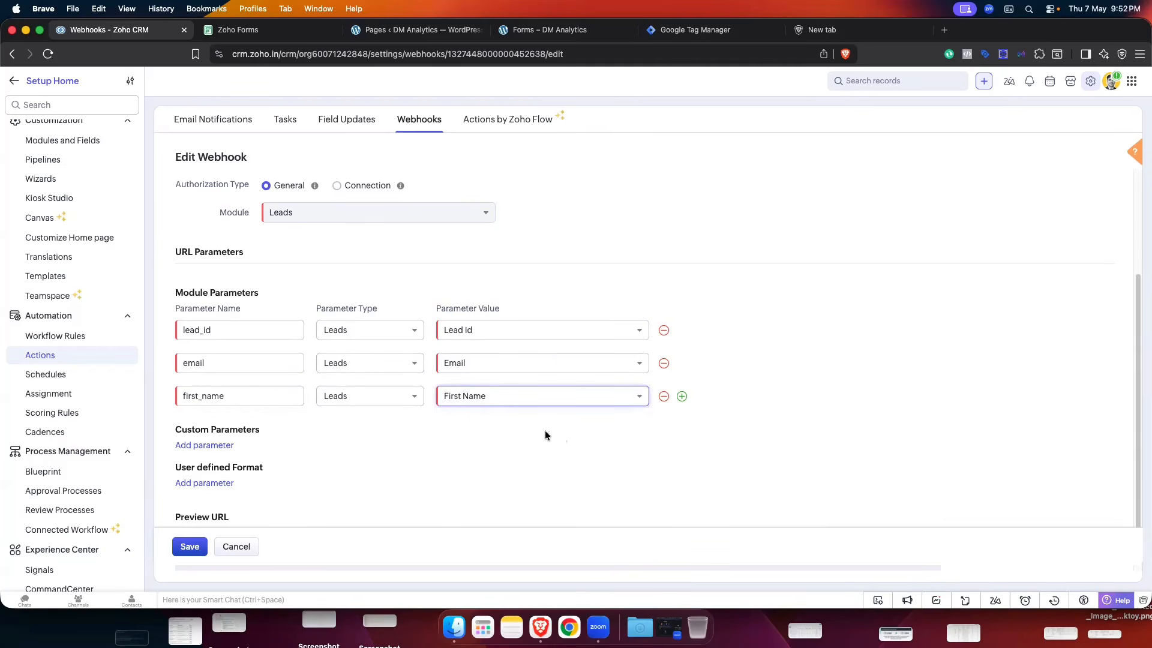
scroll(369, 261, "up", 3)
scroll(369, 261, "down", 5)
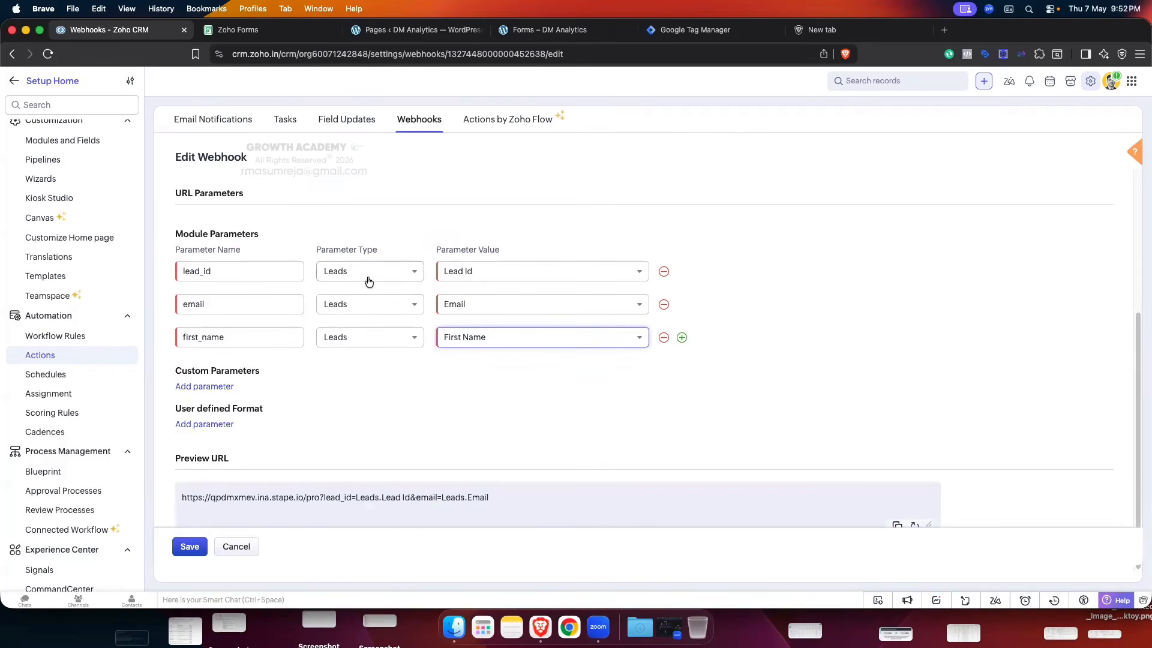
- Add a last_name parameter mapped to the Leads Last Name field
left_click(682, 337)
left_click(258, 373)
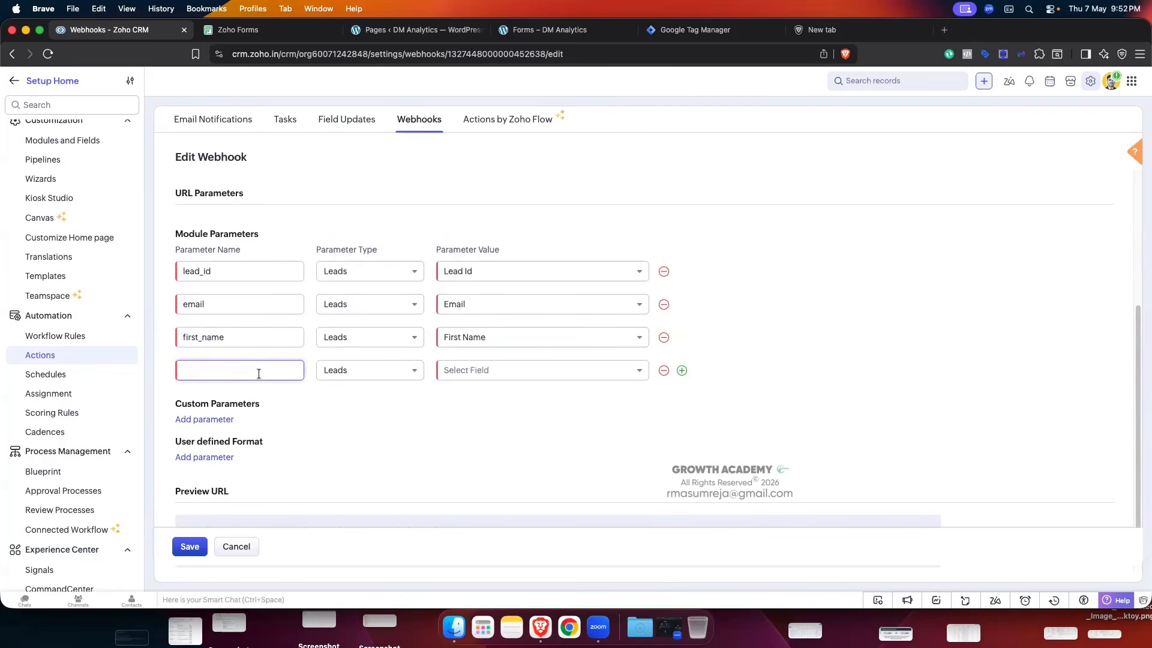
type("last_name")
left_click(506, 371)
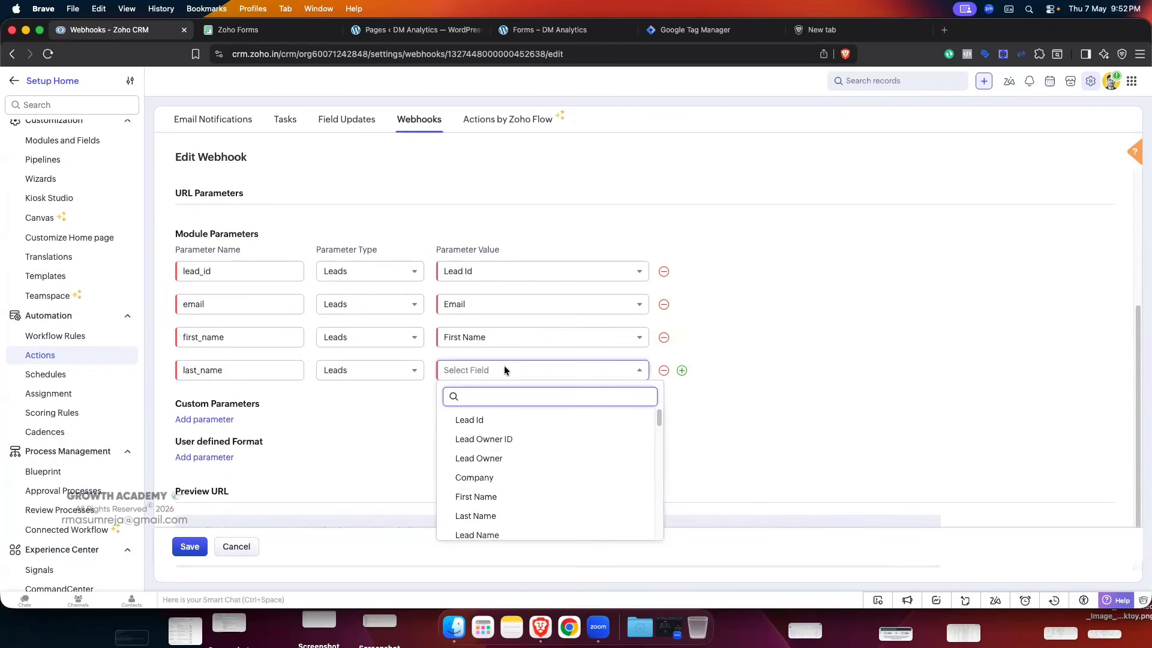
type("last")
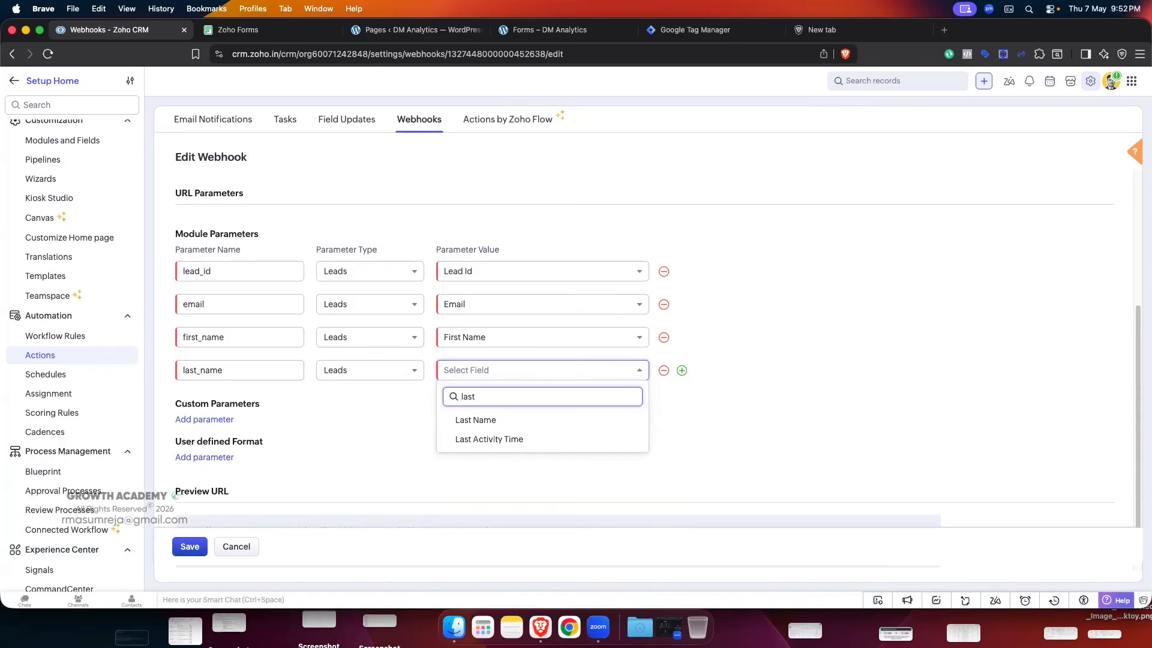
left_click(517, 420)
- Add an fbclid parameter, correcting the typo, mapped to the Leads Fbclid field
left_click(681, 370)
left_click(239, 404)
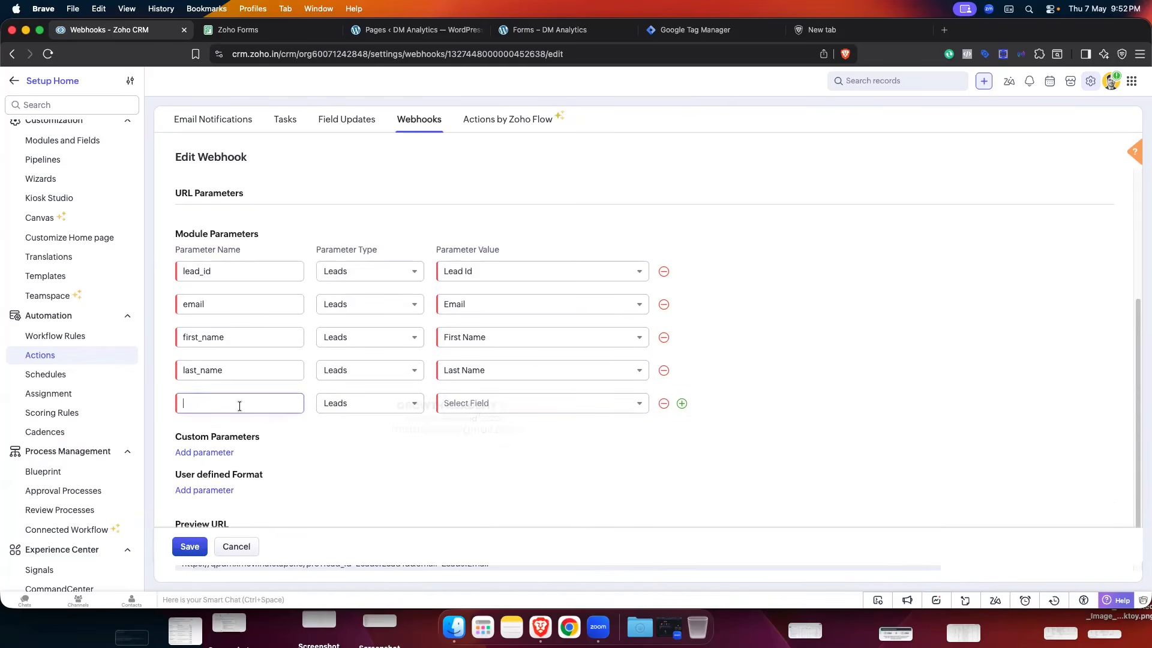
type("fvclid")
key("BackSpace")
key("BackSpace")
key("BackSpace")
key("BackSpace")
key("BackSpace")
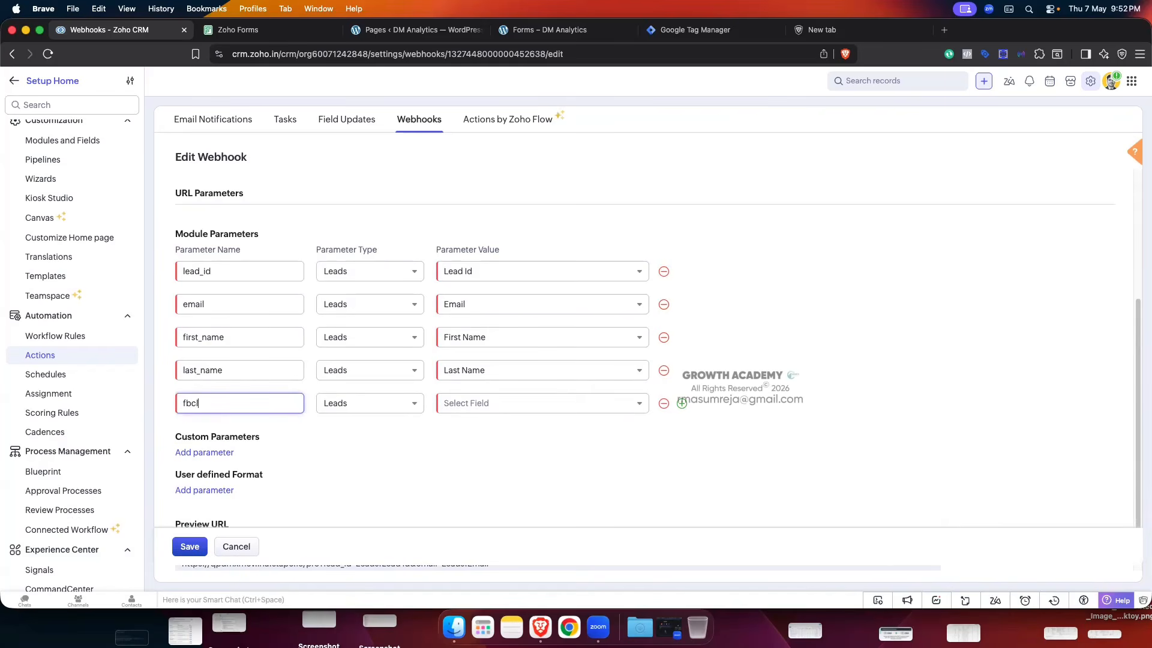
type("bclid")
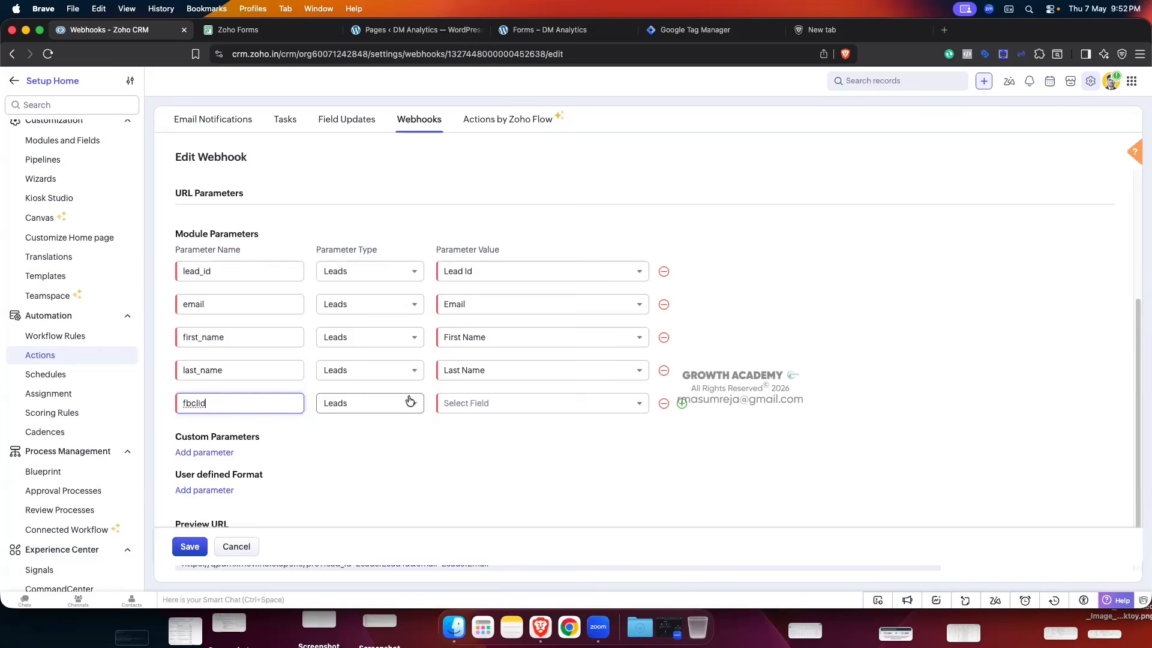
left_click(494, 402)
type("fbc")
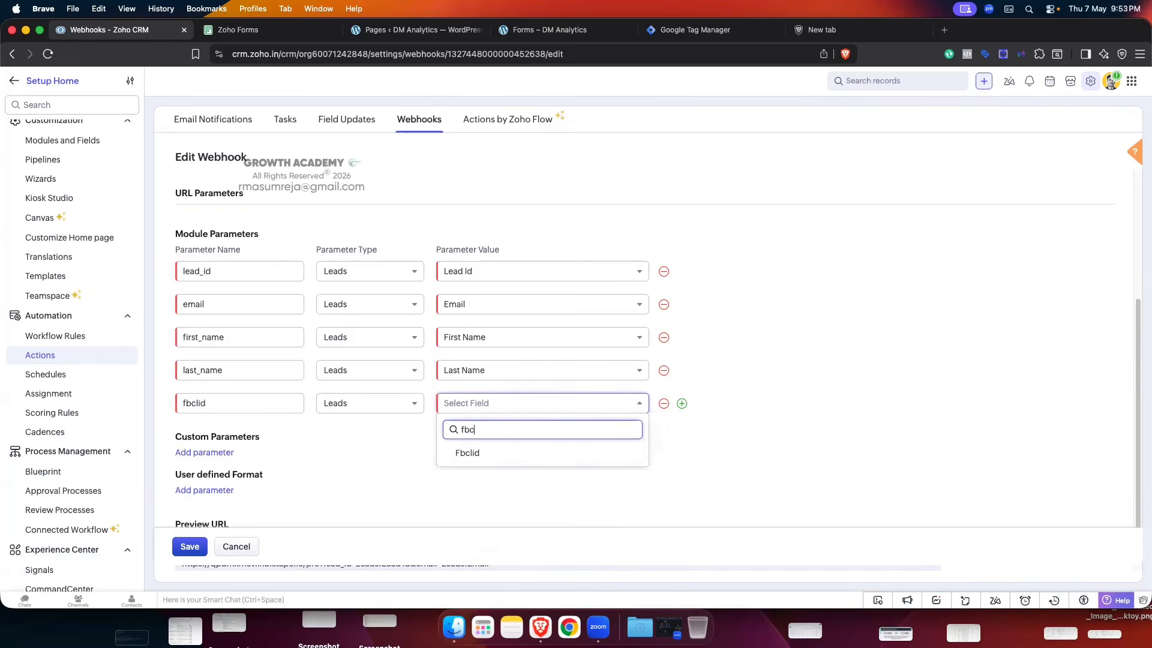
left_click(506, 454)
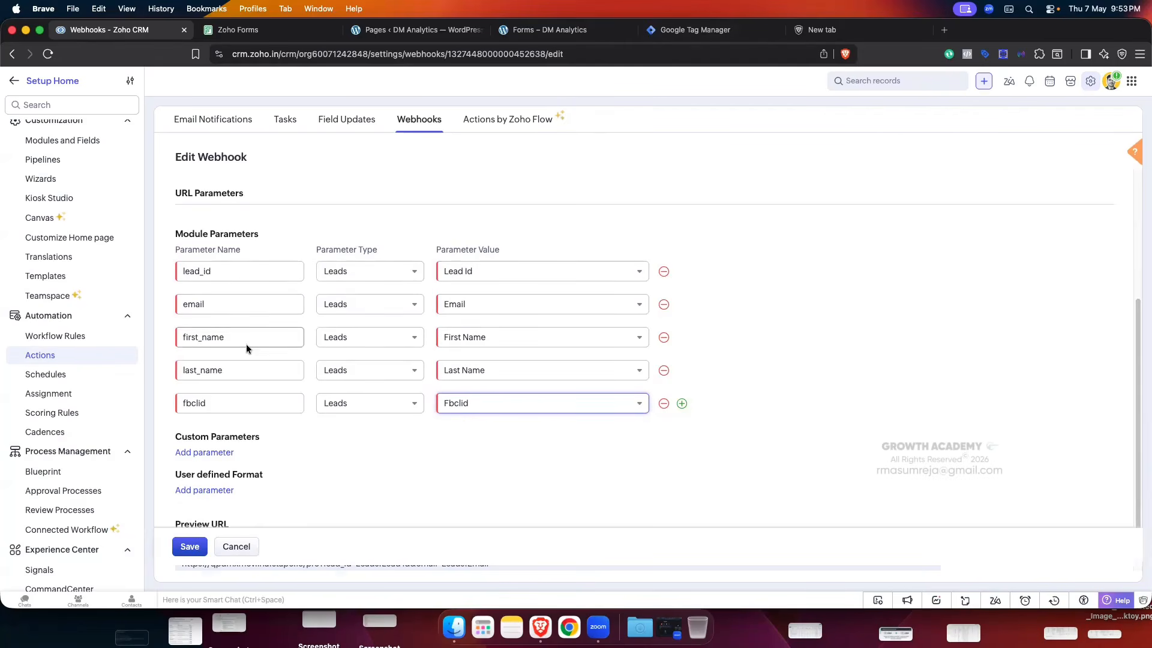
- Refresh the preview URL with the new parameters and save the webhook
scroll(439, 347, "down", 3)
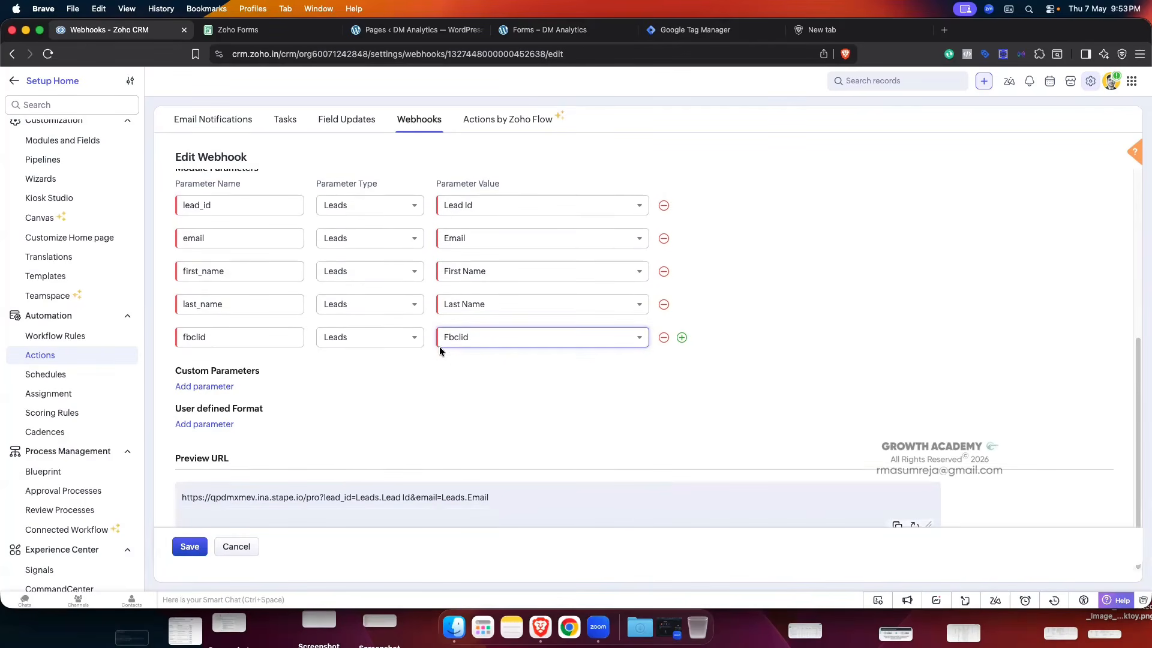
left_click(913, 525)
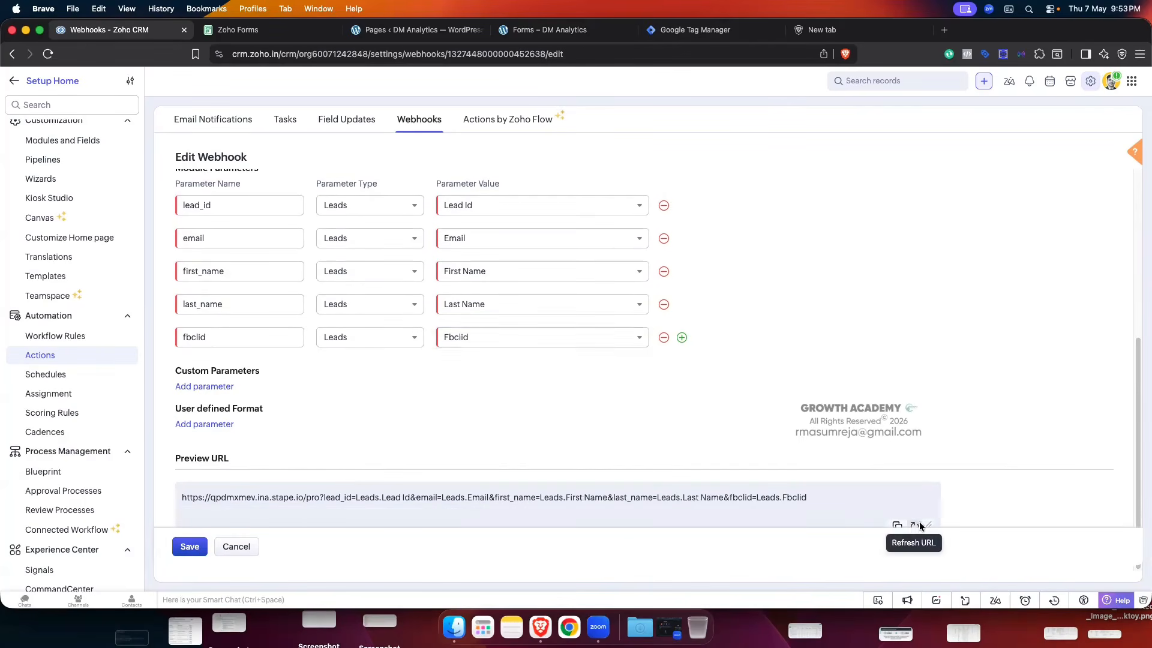
left_click(189, 545)
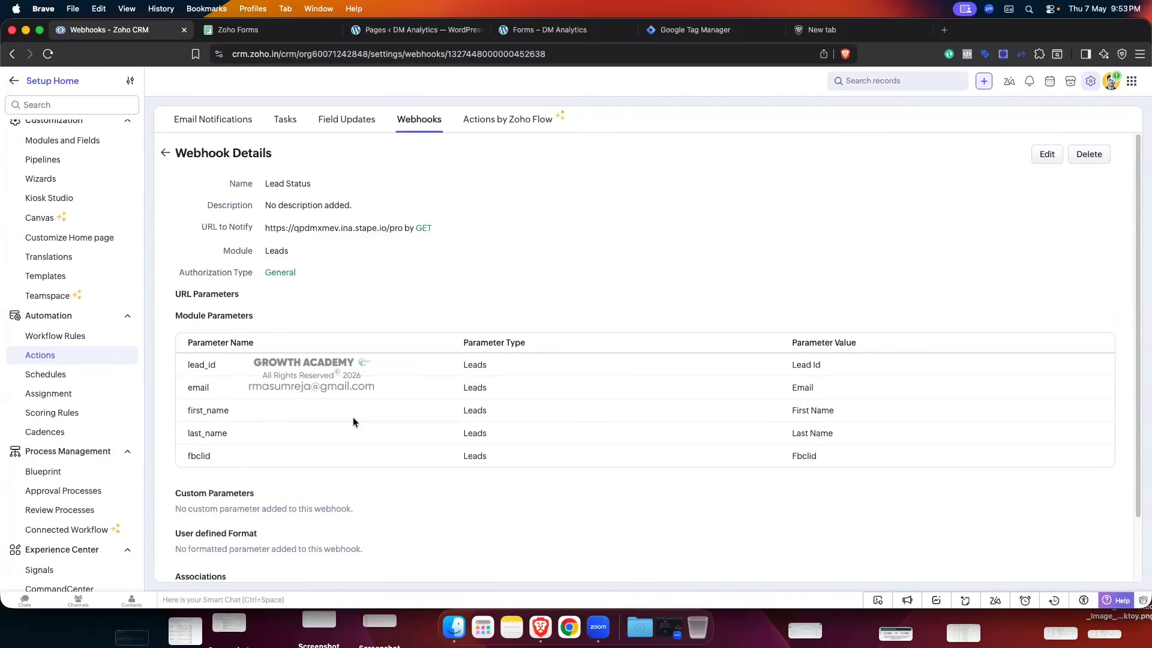
- Go back from Webhook Details to the Webhooks list, then to the main Setup page
scroll(457, 354, "down", 3)
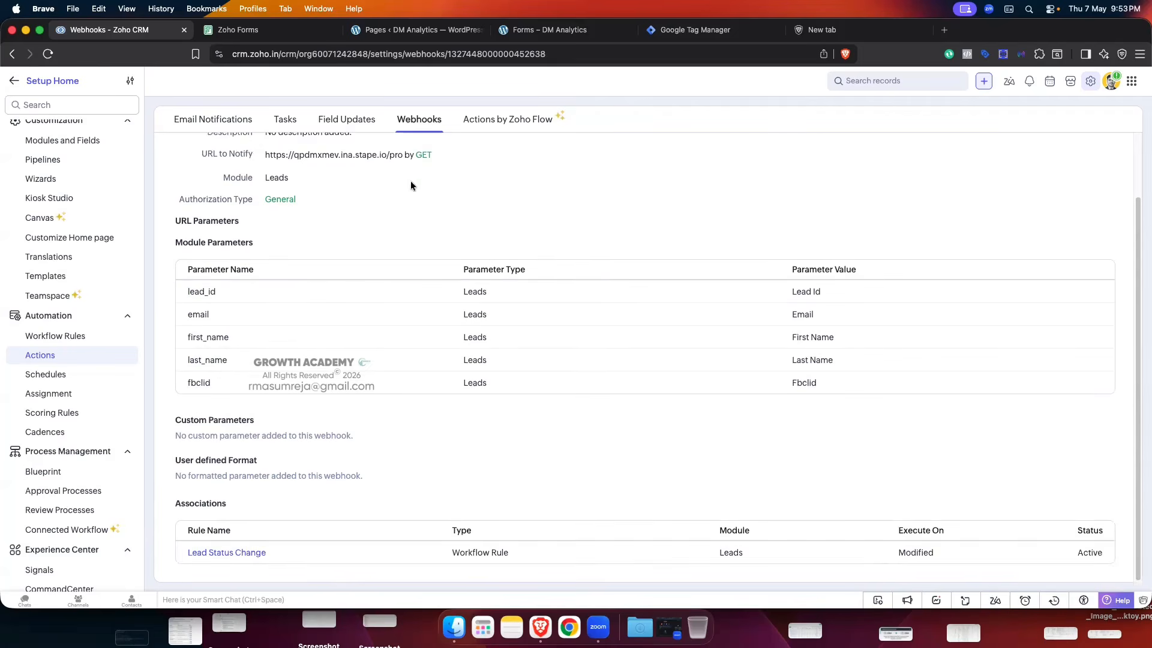
scroll(420, 204, "up", 2)
scroll(432, 390, "down", 2)
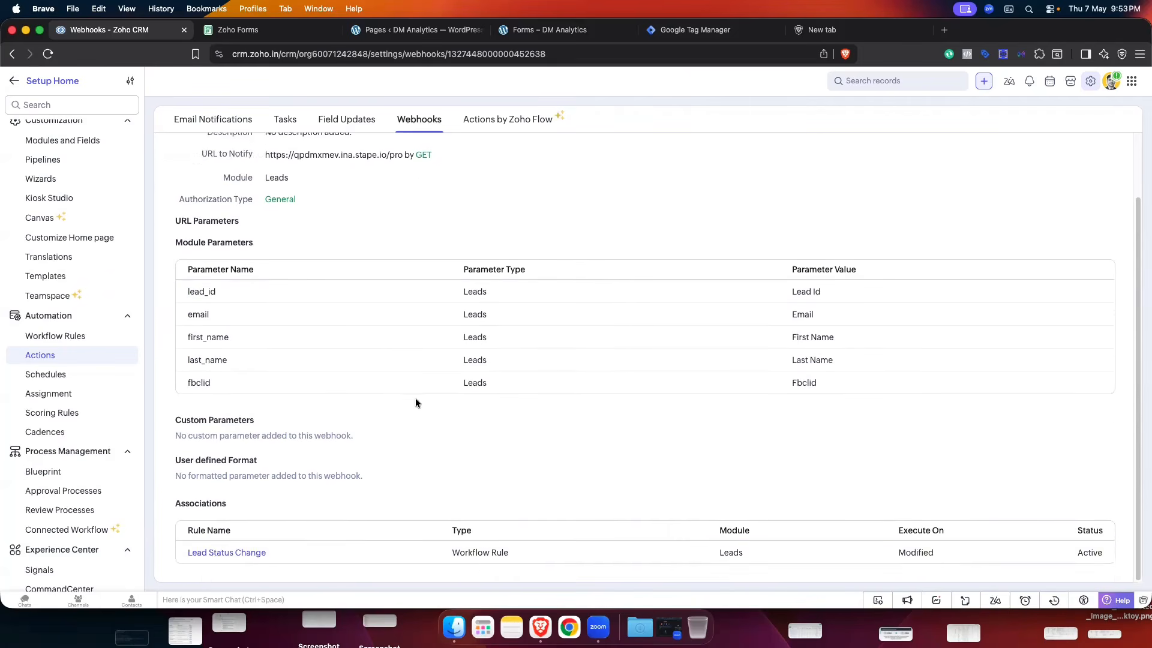
scroll(415, 401, "up", 3)
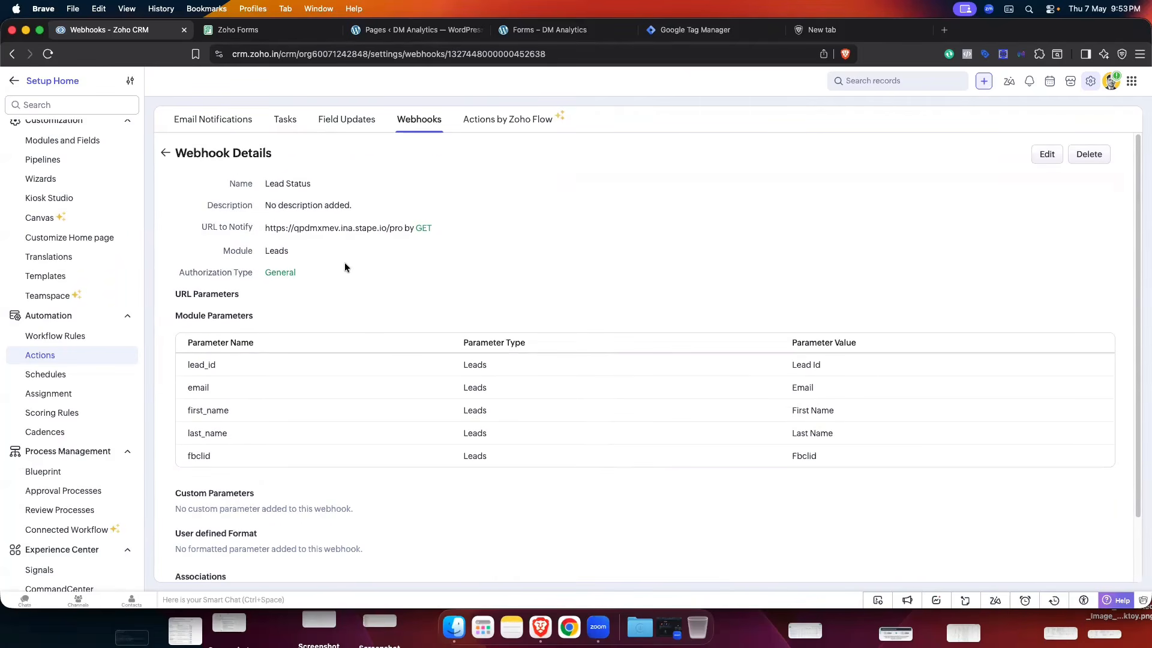
left_click(165, 154)
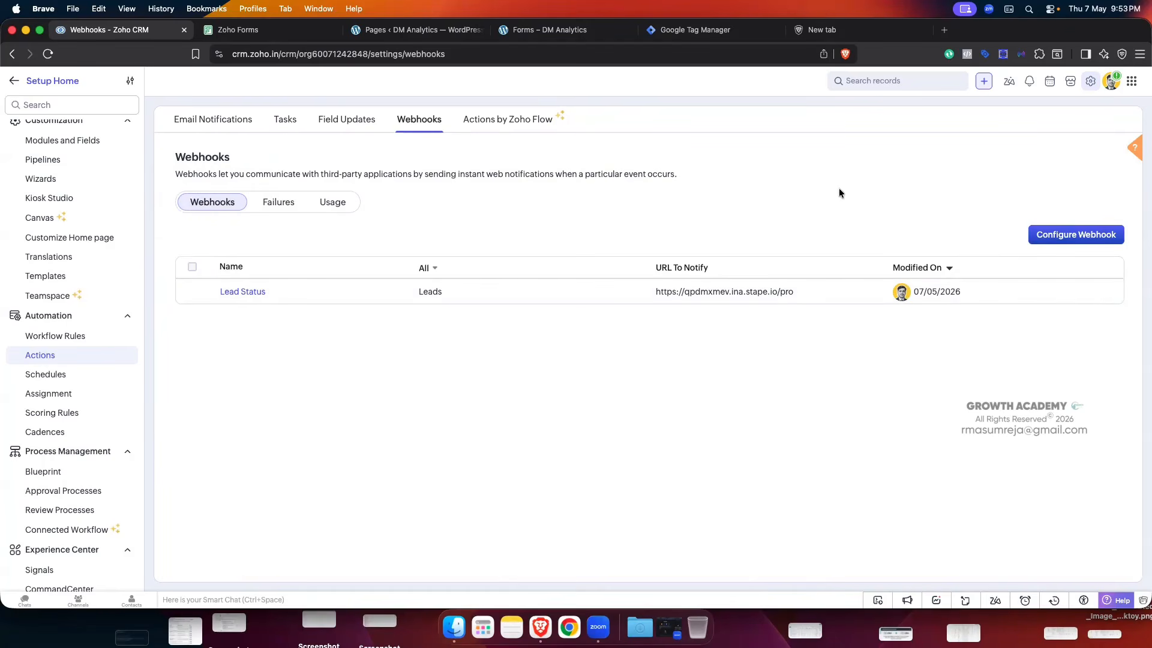
left_click(1089, 81)
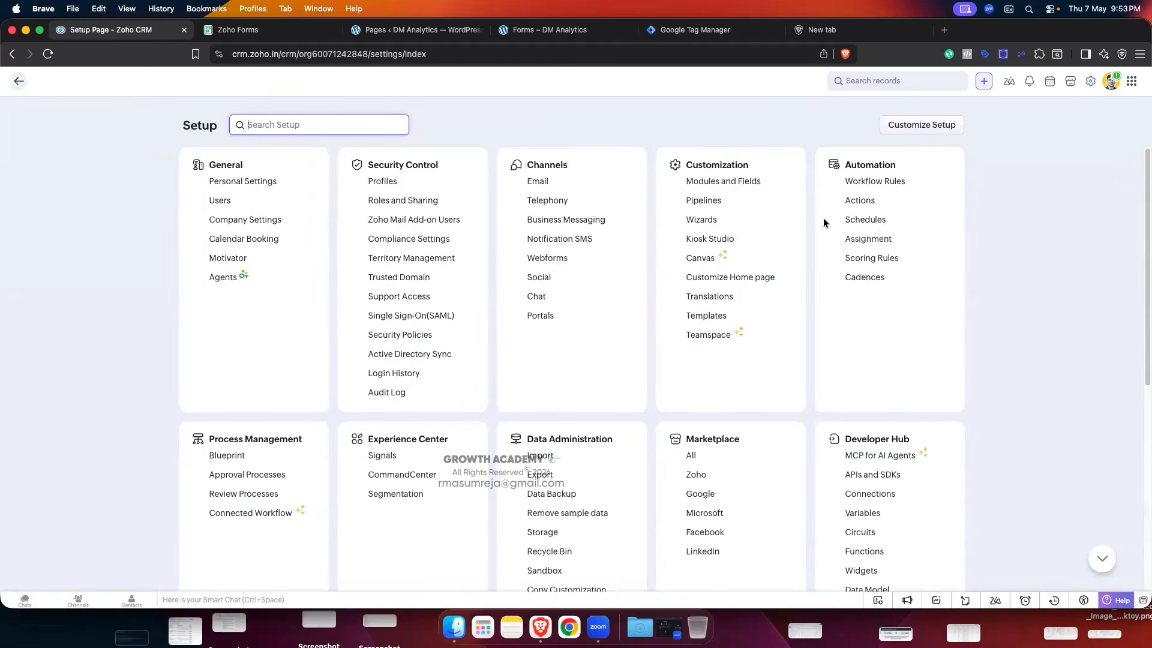
- Create a Leads workflow rule named Test and continue to its trigger setup
left_click(873, 182)
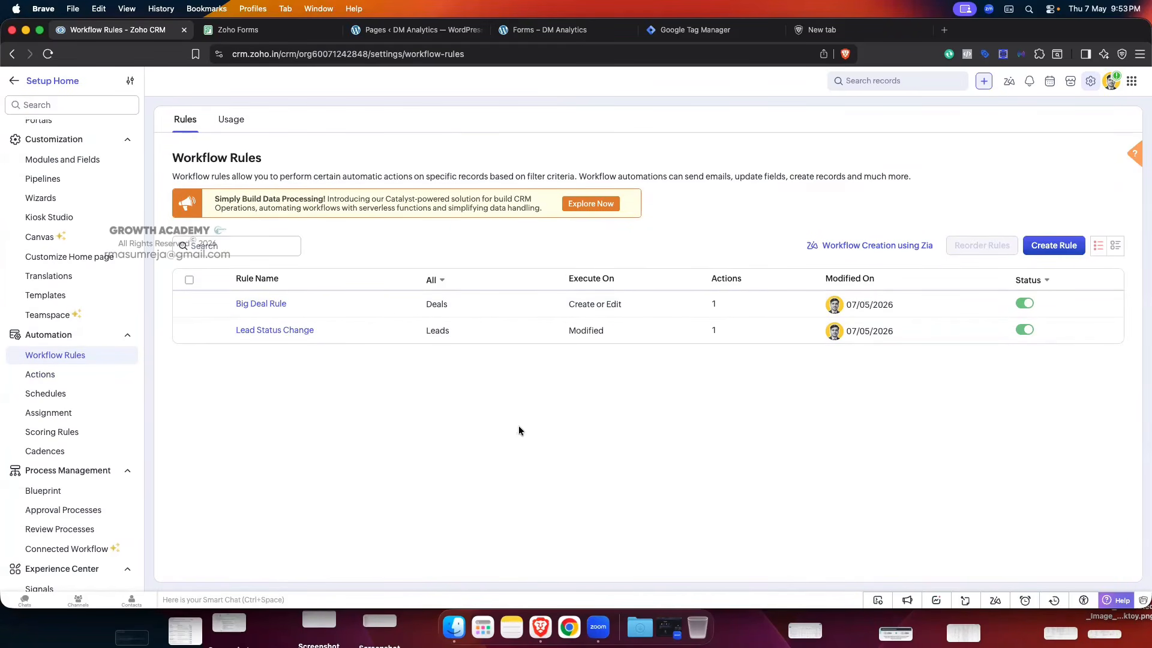
left_click(1052, 252)
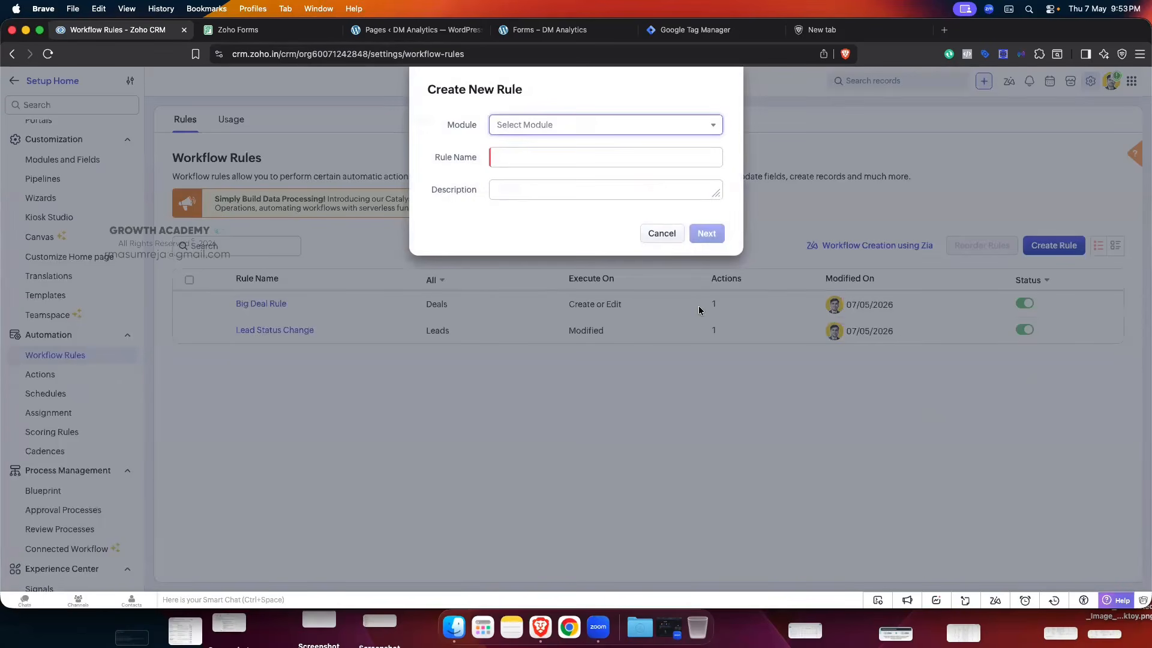
left_click(534, 126)
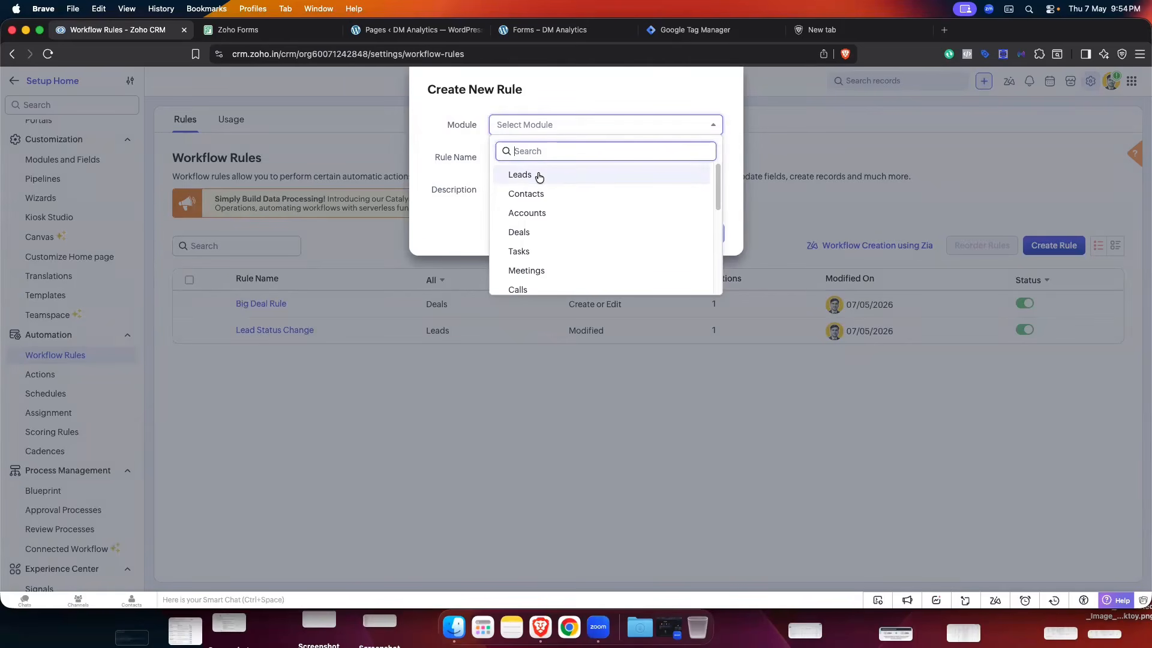
left_click(519, 174)
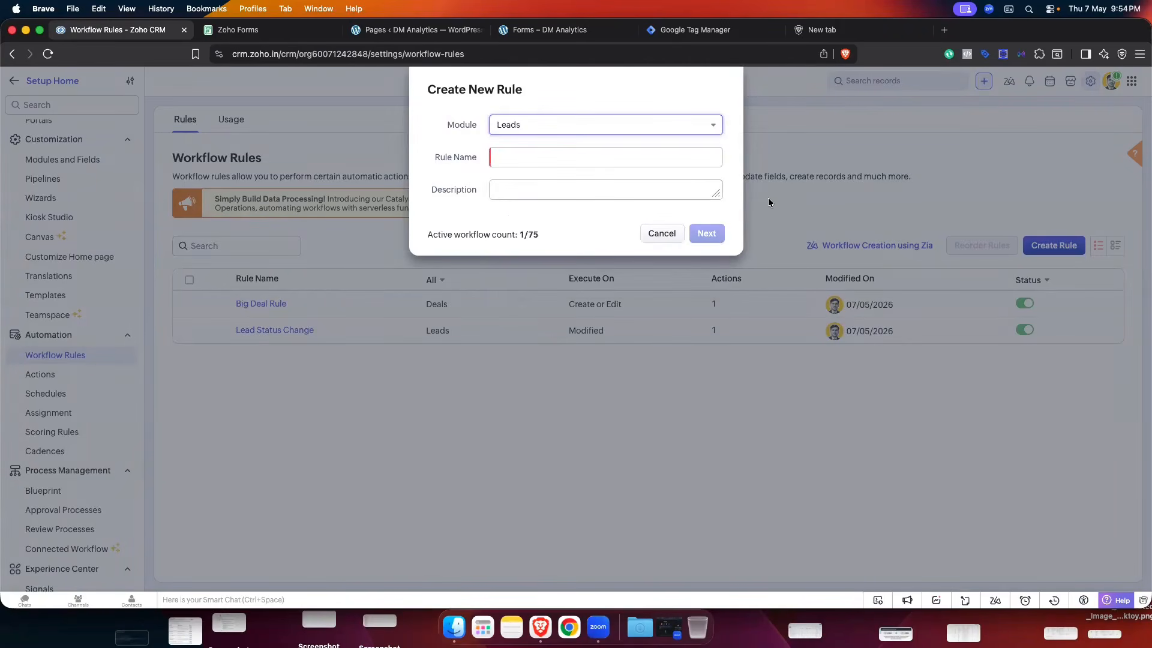
left_click(548, 161)
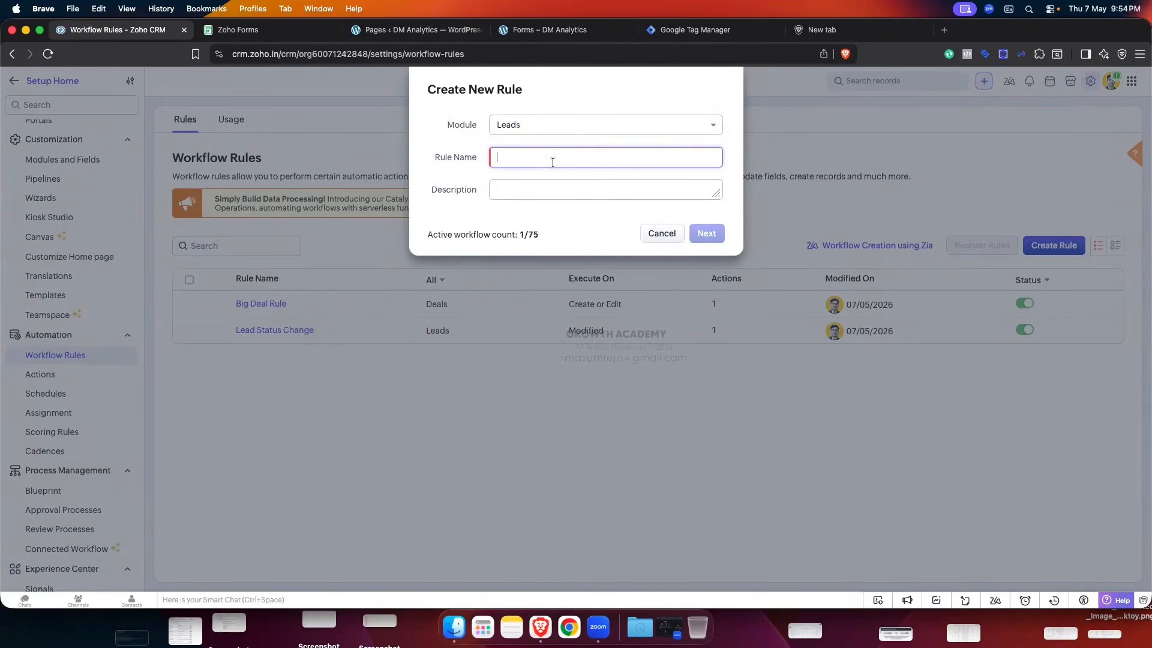
type("Test")
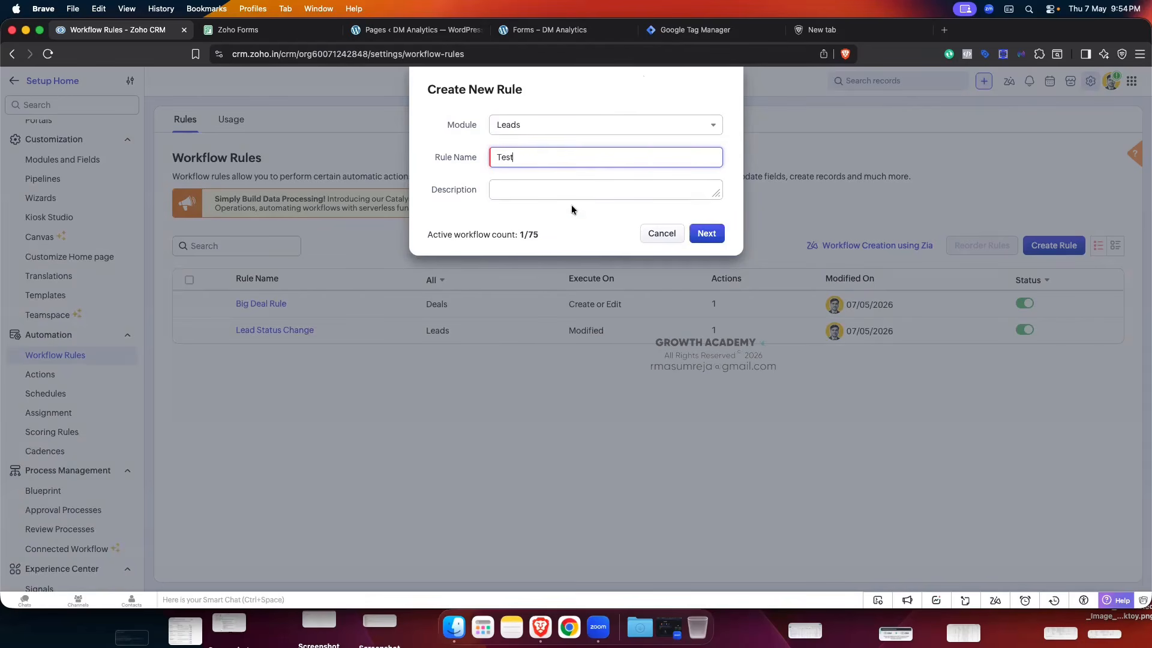
left_click(707, 233)
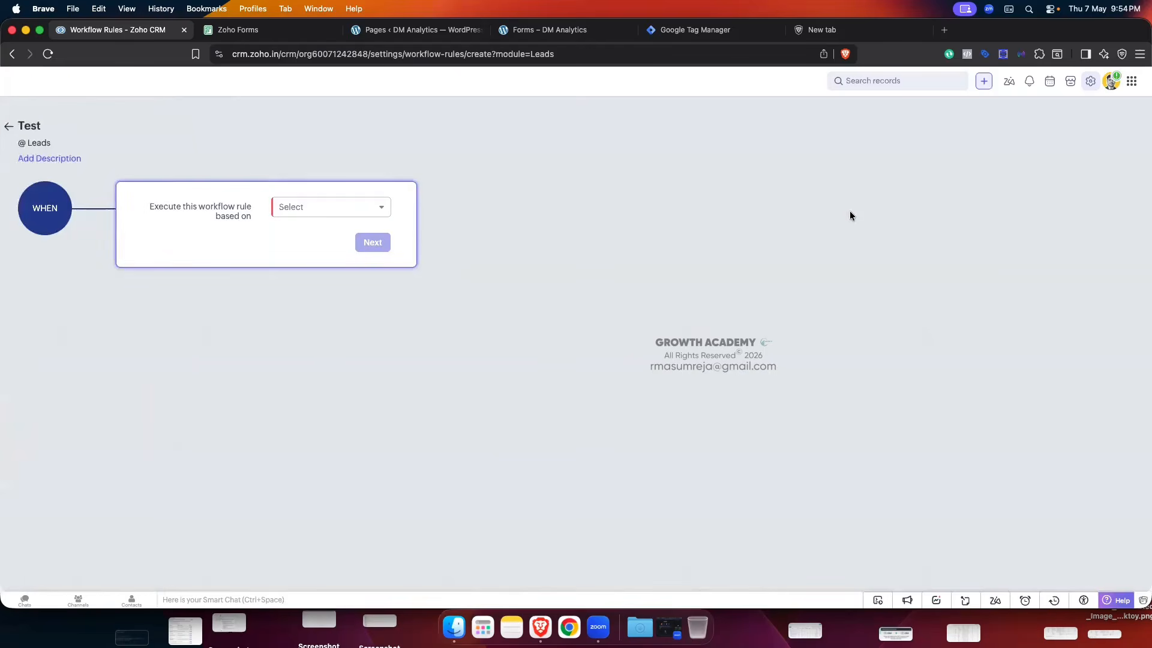
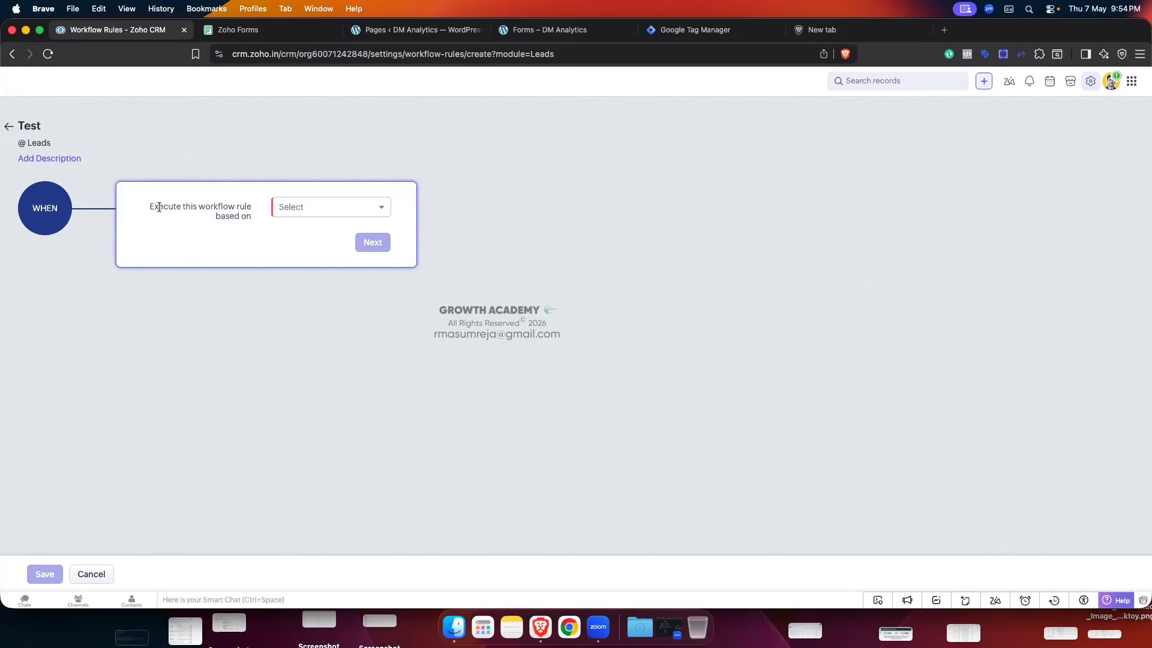
- Base the Test rule on the Edit record action, firing only when specific fields get modified
left_click_drag(159, 206, 239, 213)
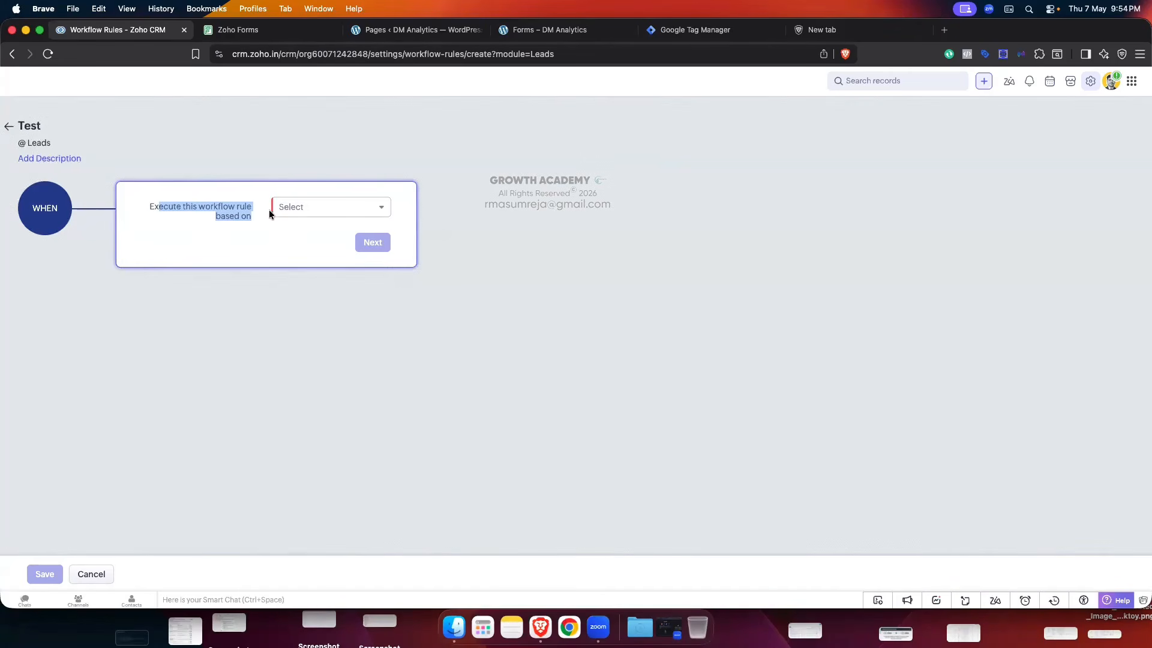
left_click(313, 212)
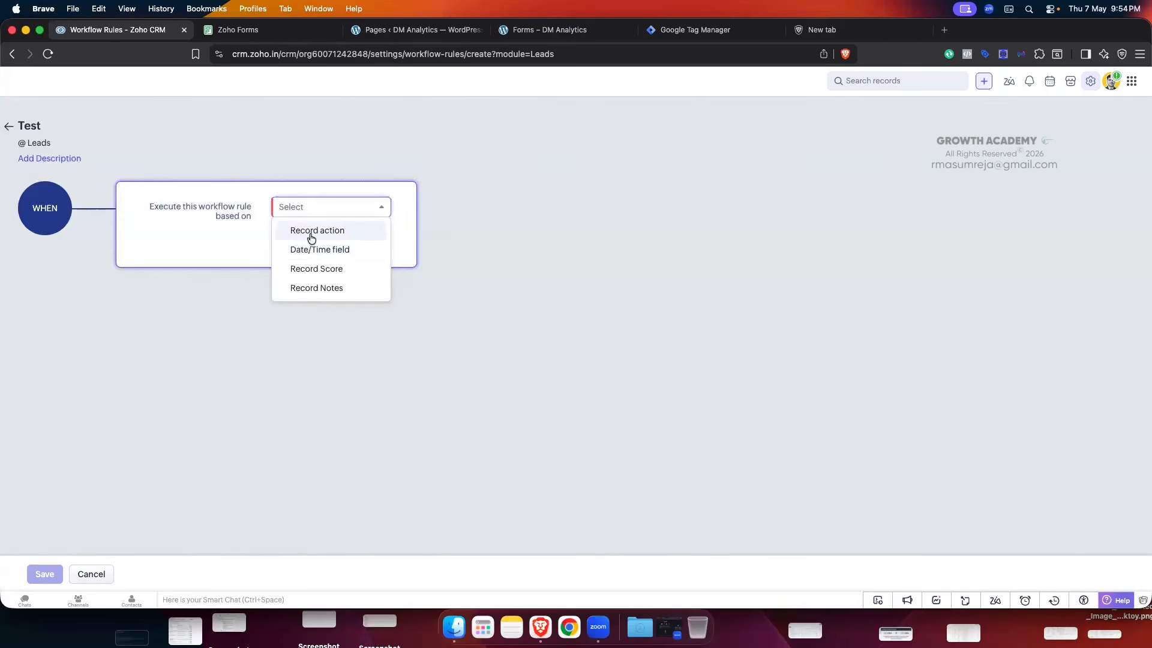
left_click(311, 236)
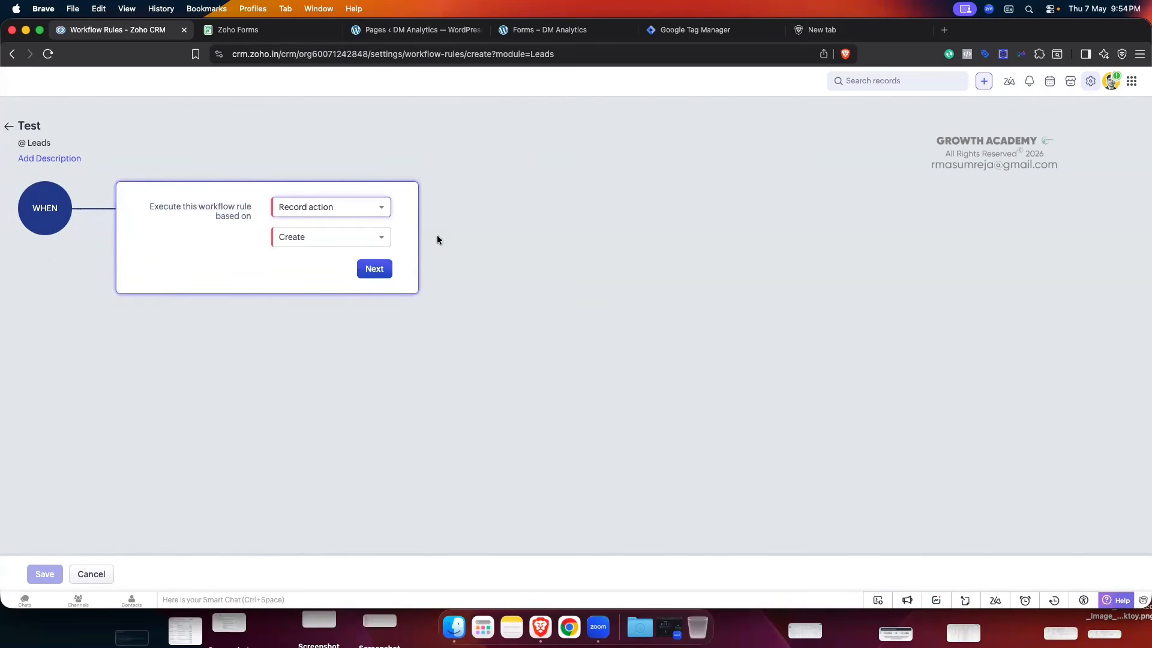
left_click(378, 238)
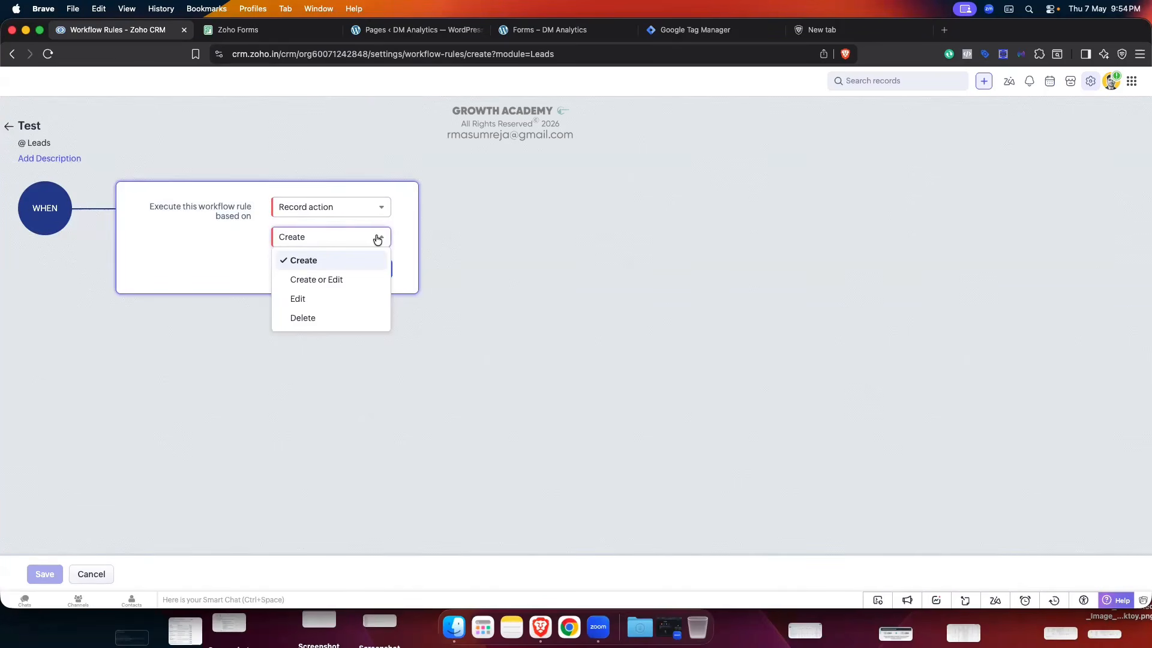
left_click(321, 300)
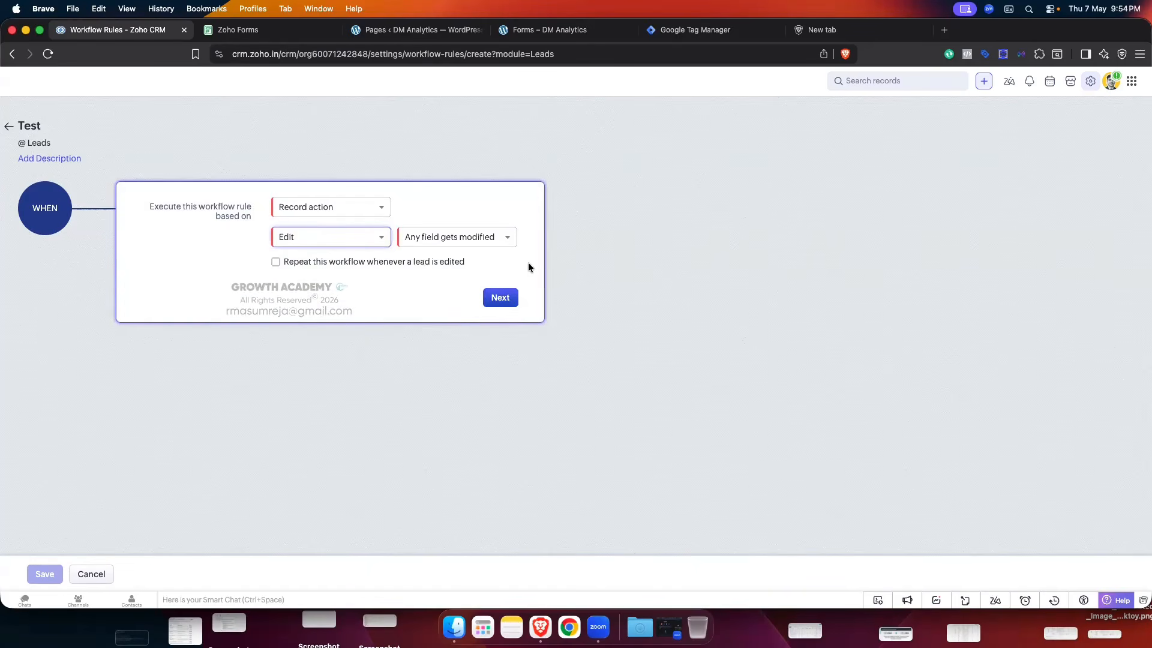
left_click(481, 244)
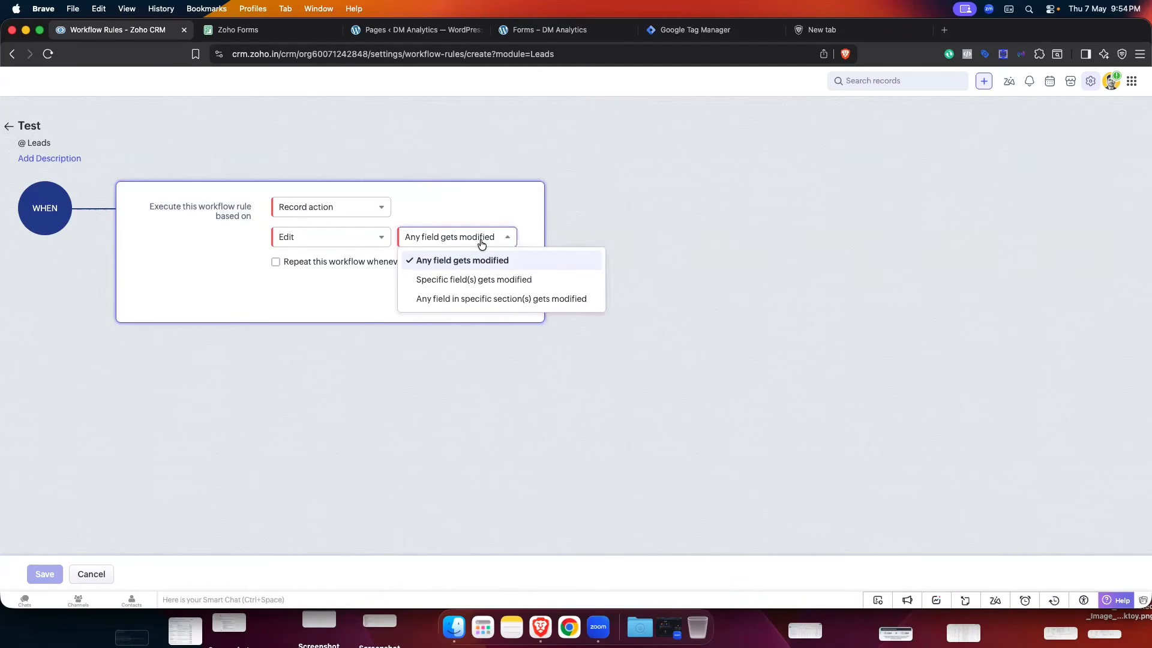
left_click(461, 280)
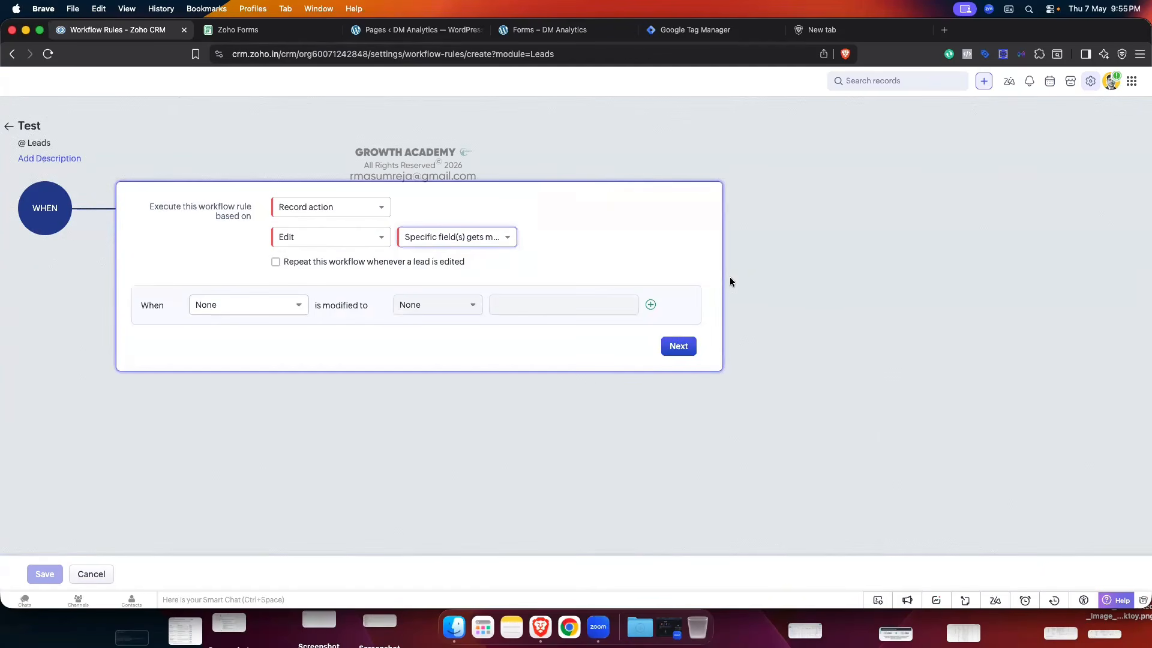
- Search 'lea' and pick Lead Status as the field to watch
left_click(295, 311)
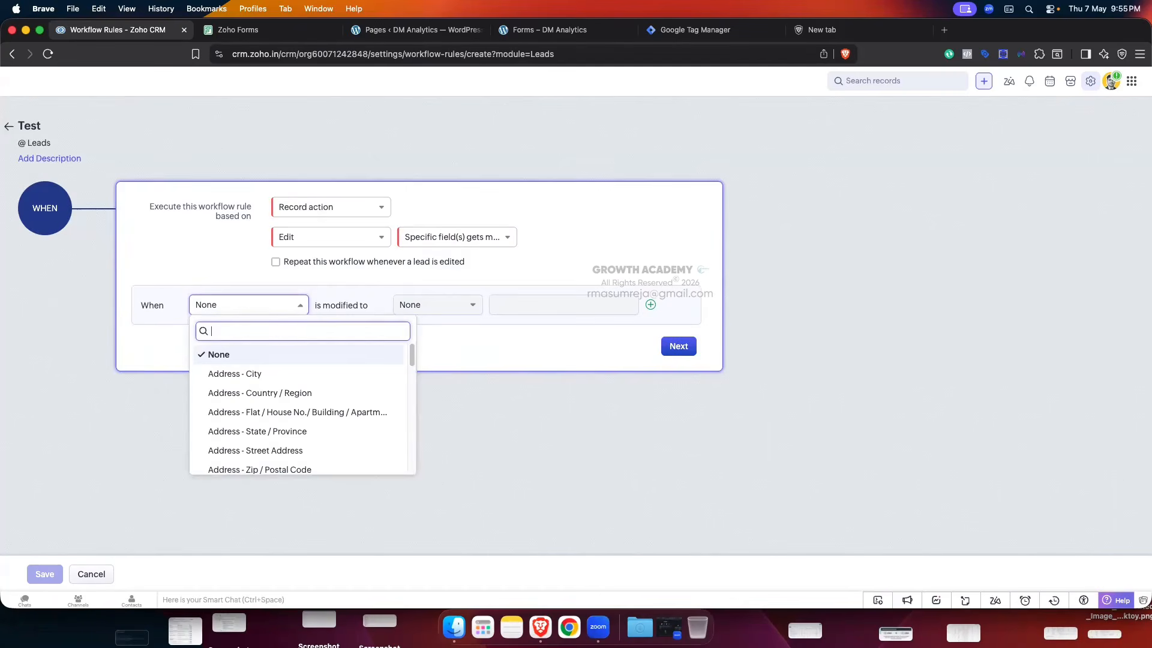
type("lea")
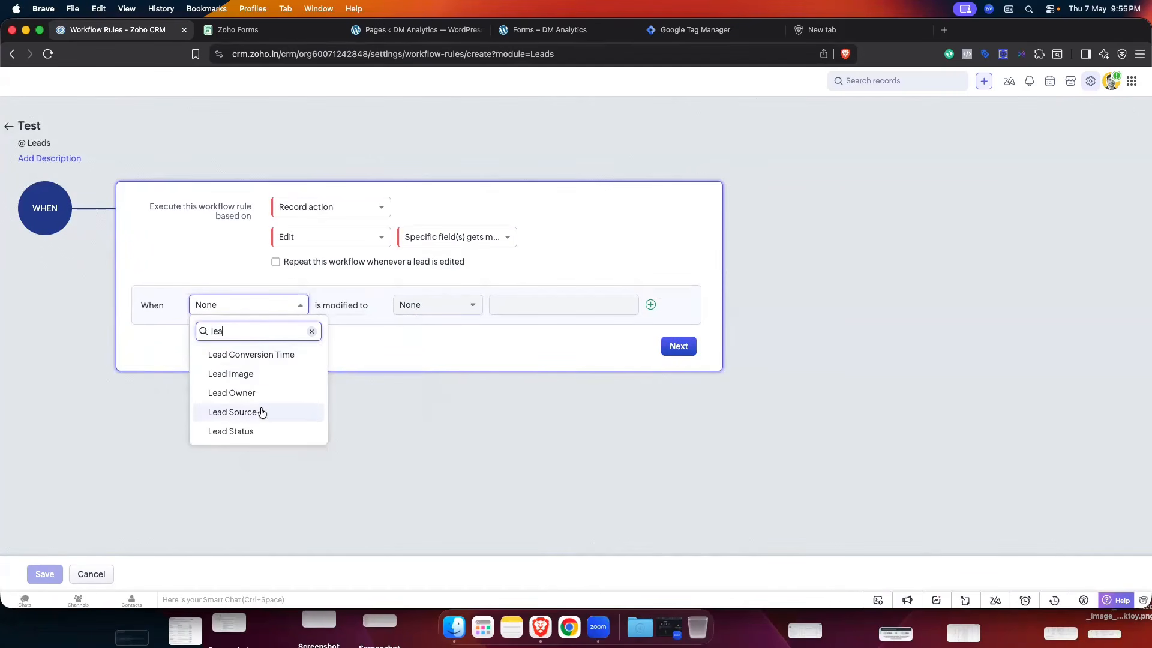
left_click(254, 431)
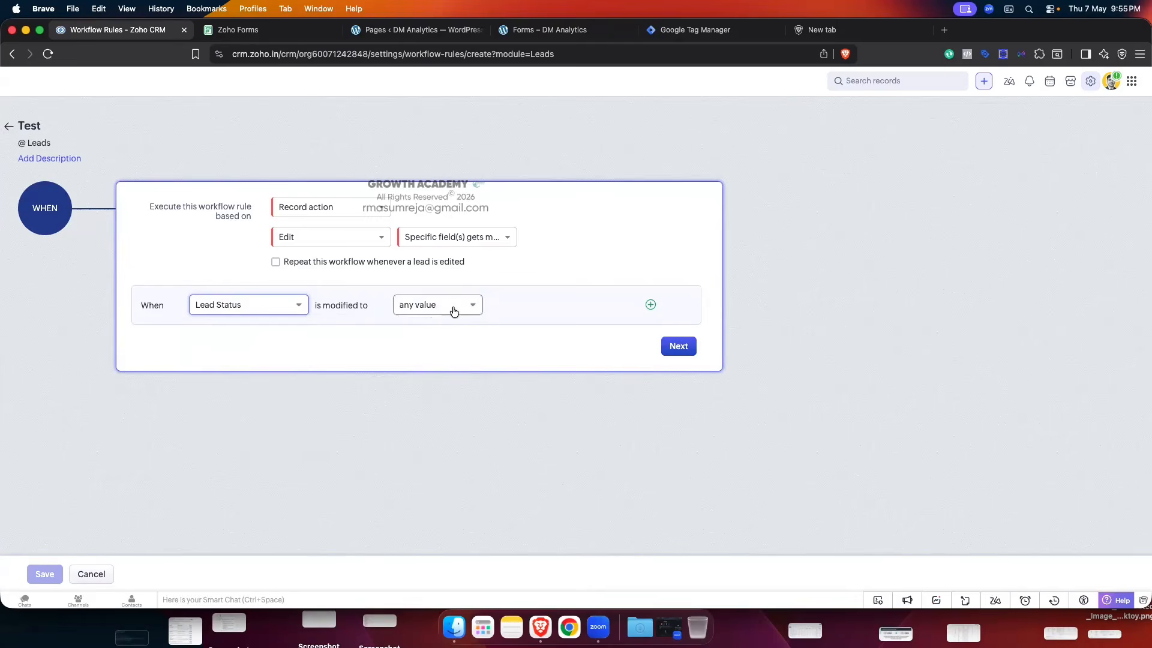
- Try 'the value' with Contacted and Lost Lead, then switch to 'a value which is not equal to'
left_click(454, 312)
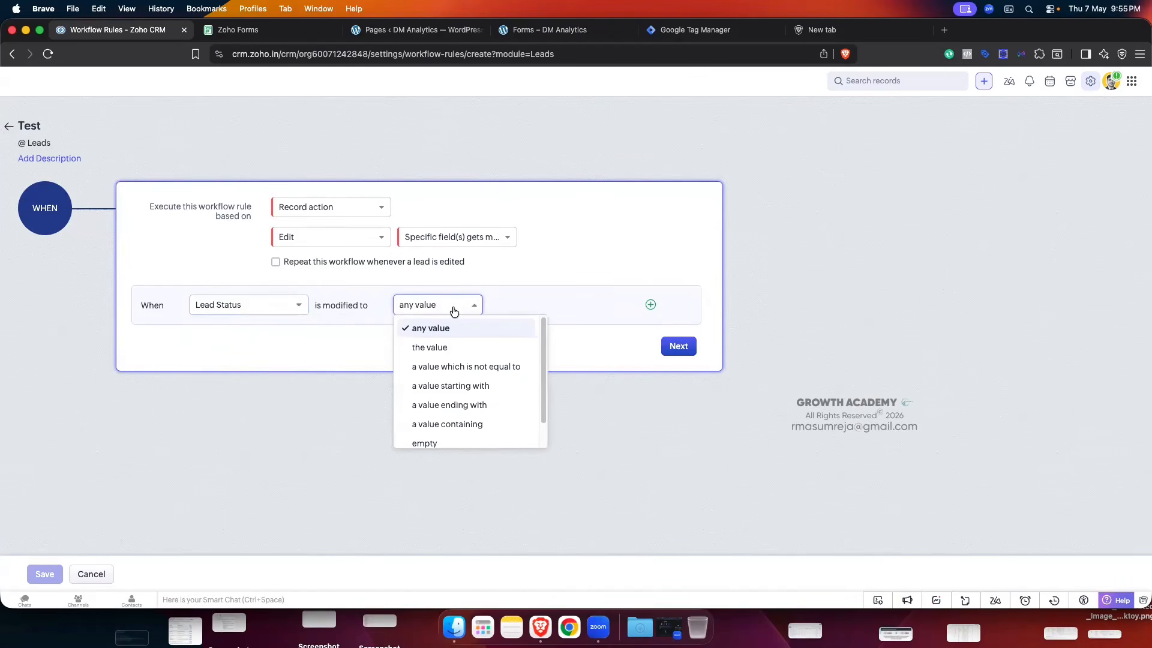
left_click(448, 347)
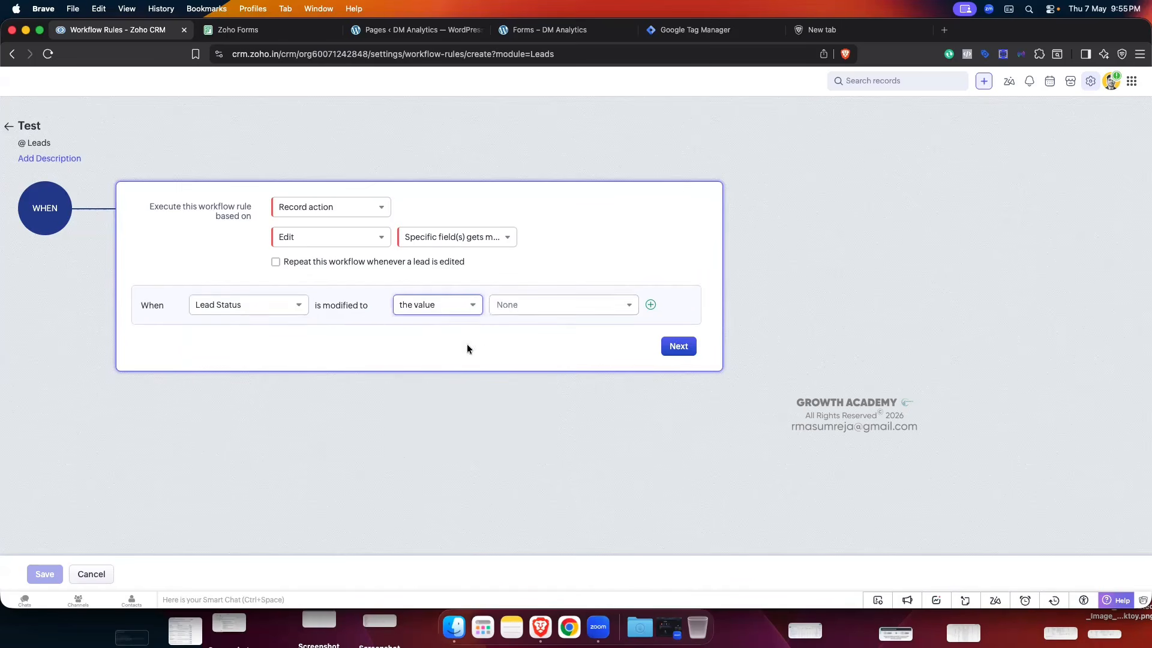
left_click(523, 305)
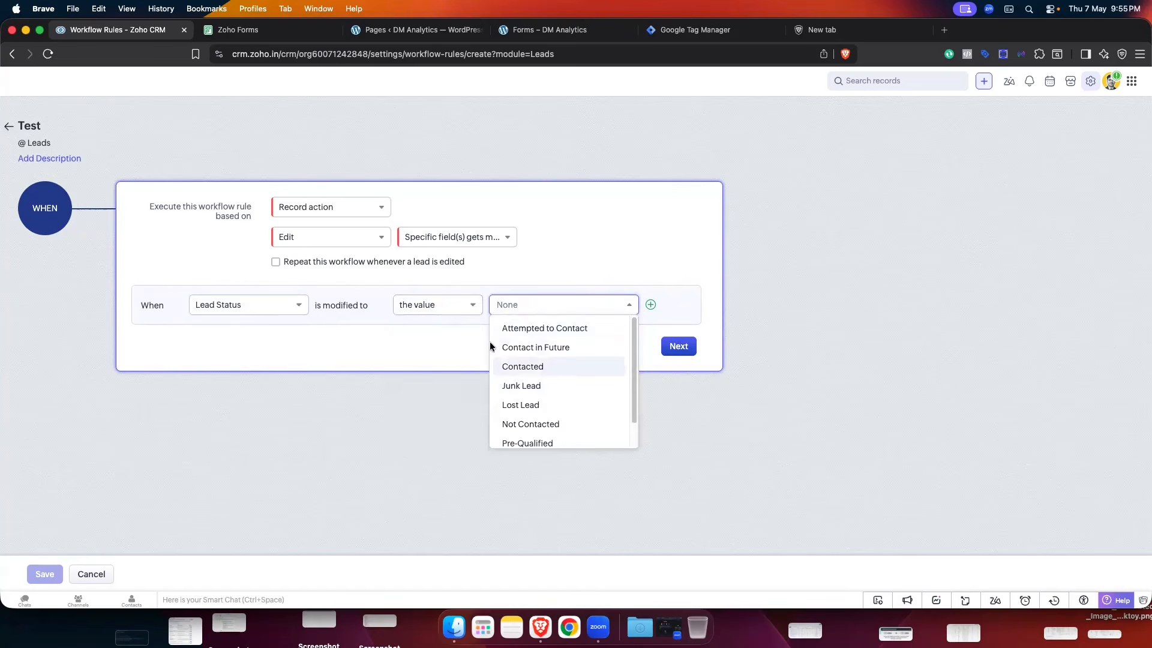
left_click(535, 369)
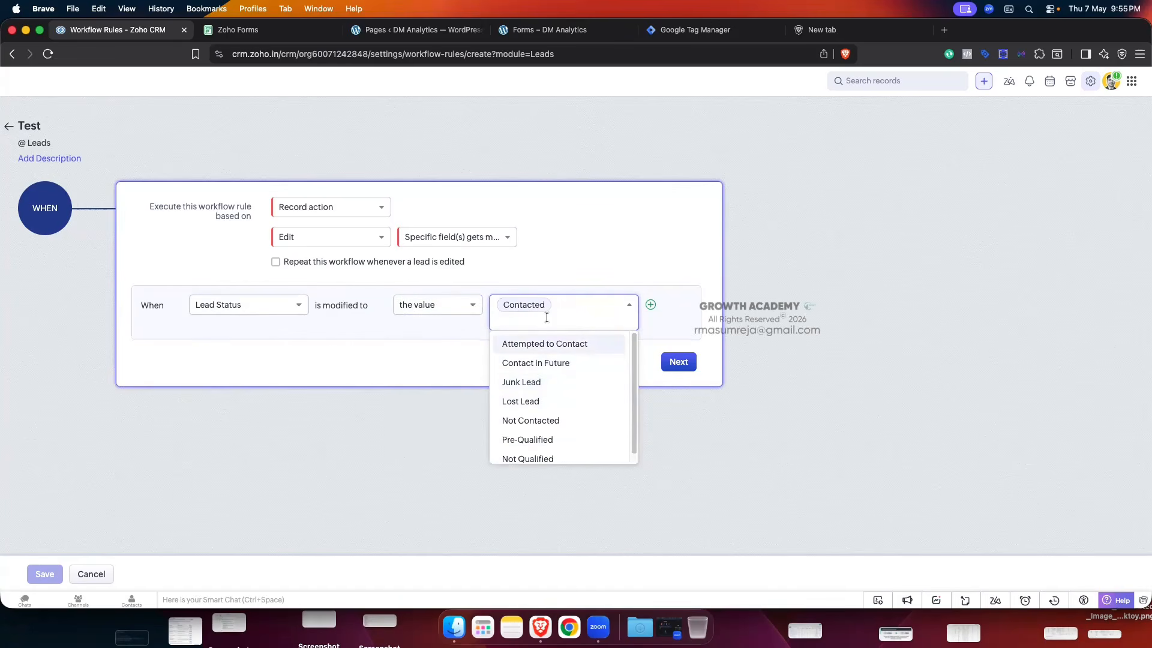
left_click(529, 402)
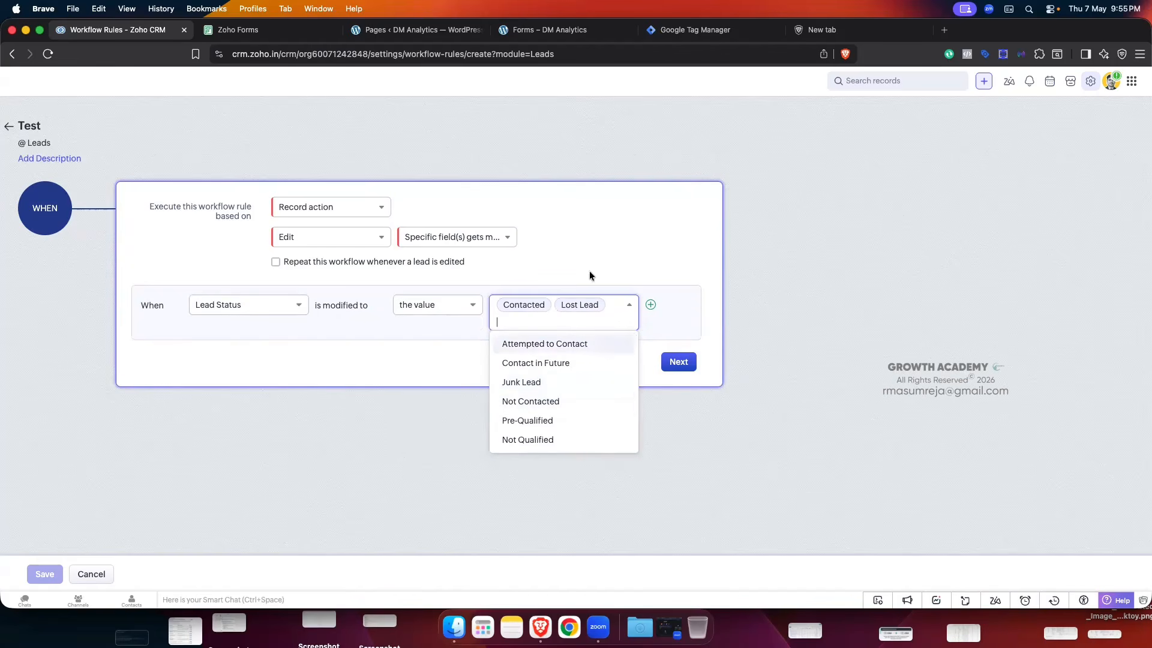
left_click(536, 262)
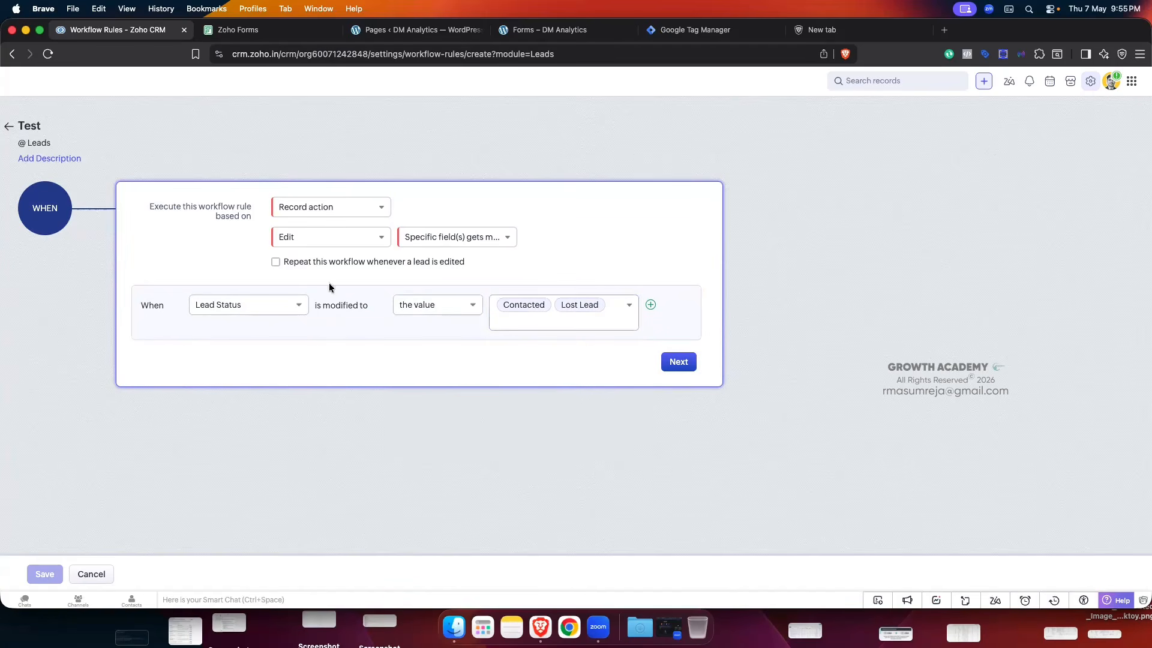
left_click(447, 309)
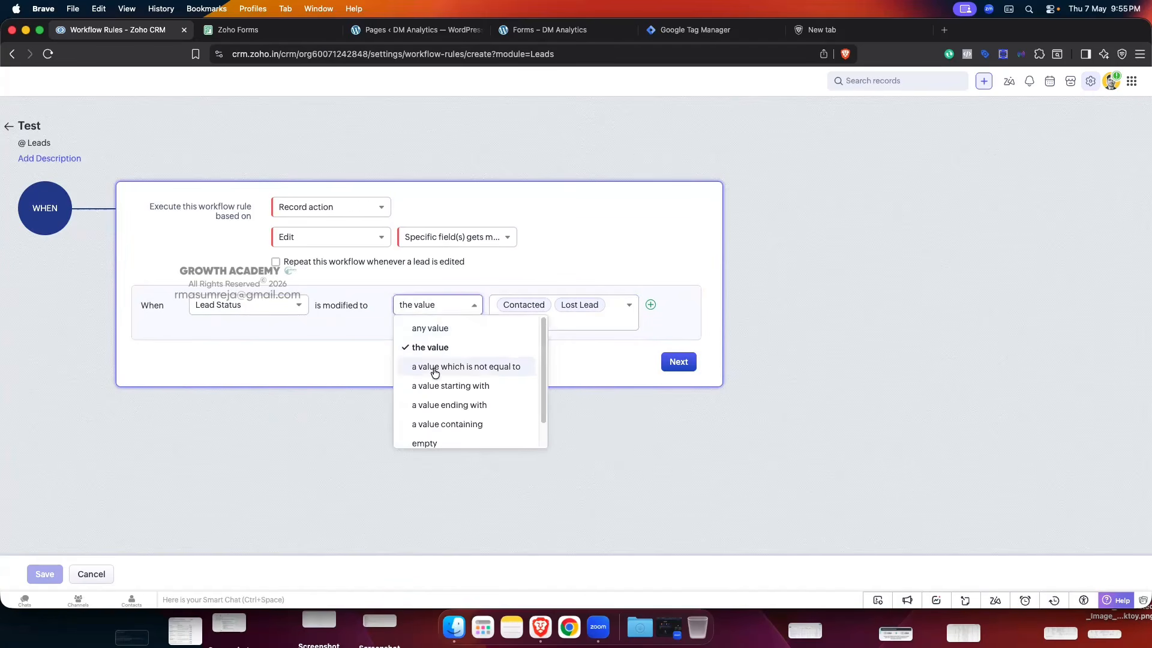
left_click(489, 374)
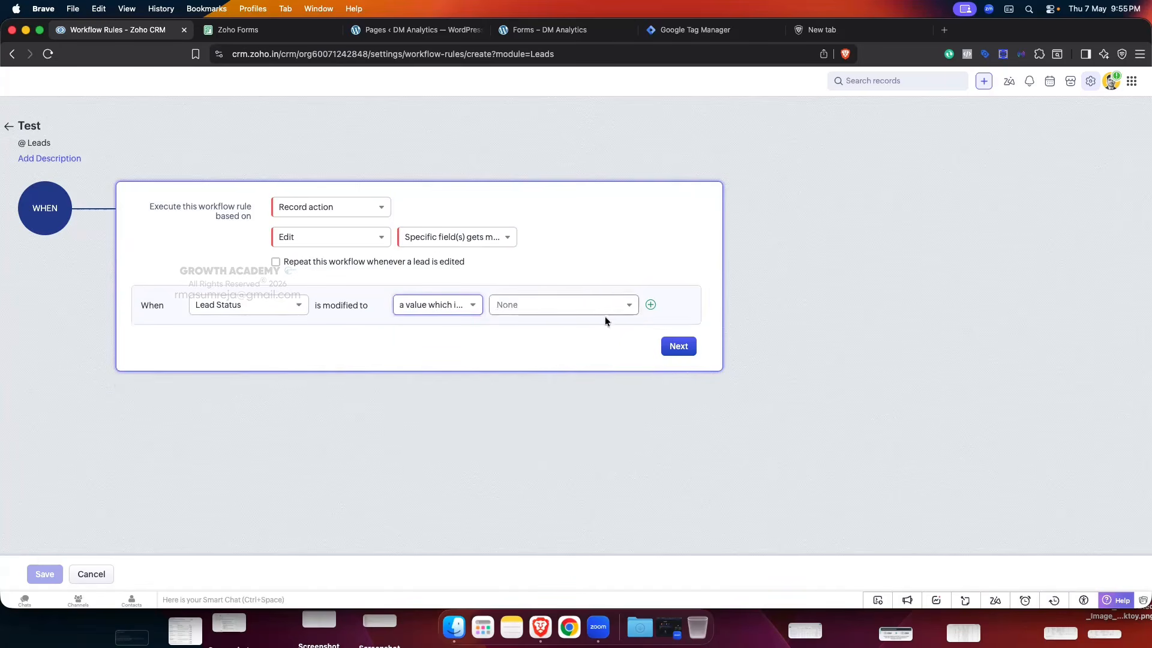
left_click(444, 306)
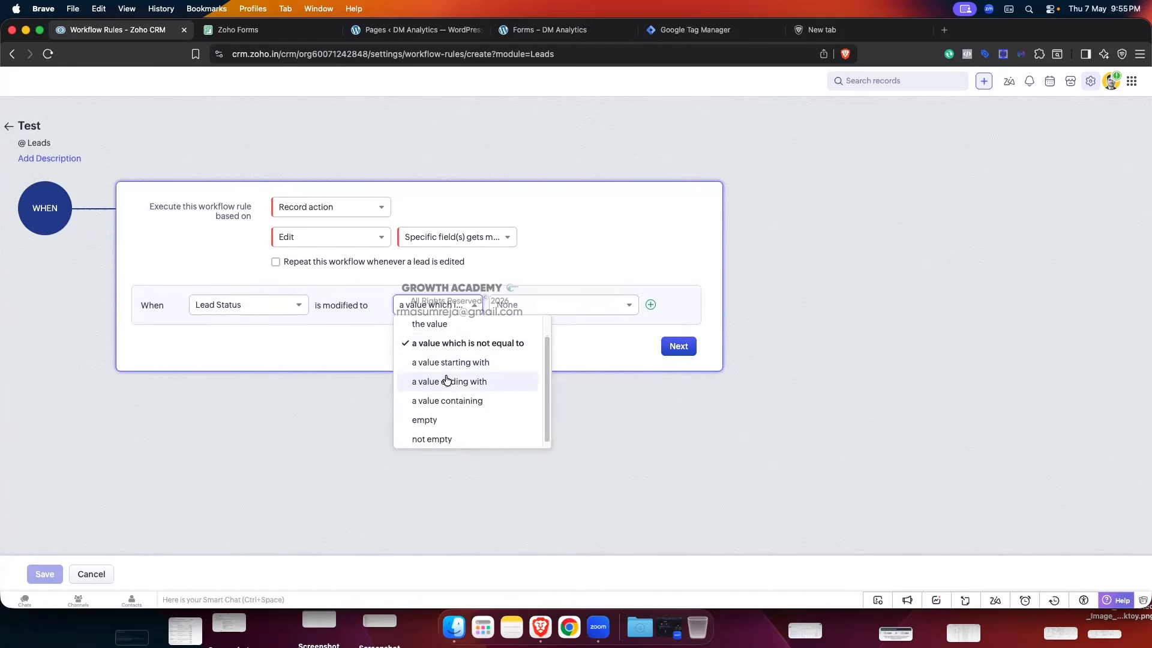
- Try 'a value containing', then 'the value' with Contacted, then switch to 'any value'
left_click(501, 400)
left_click(561, 307)
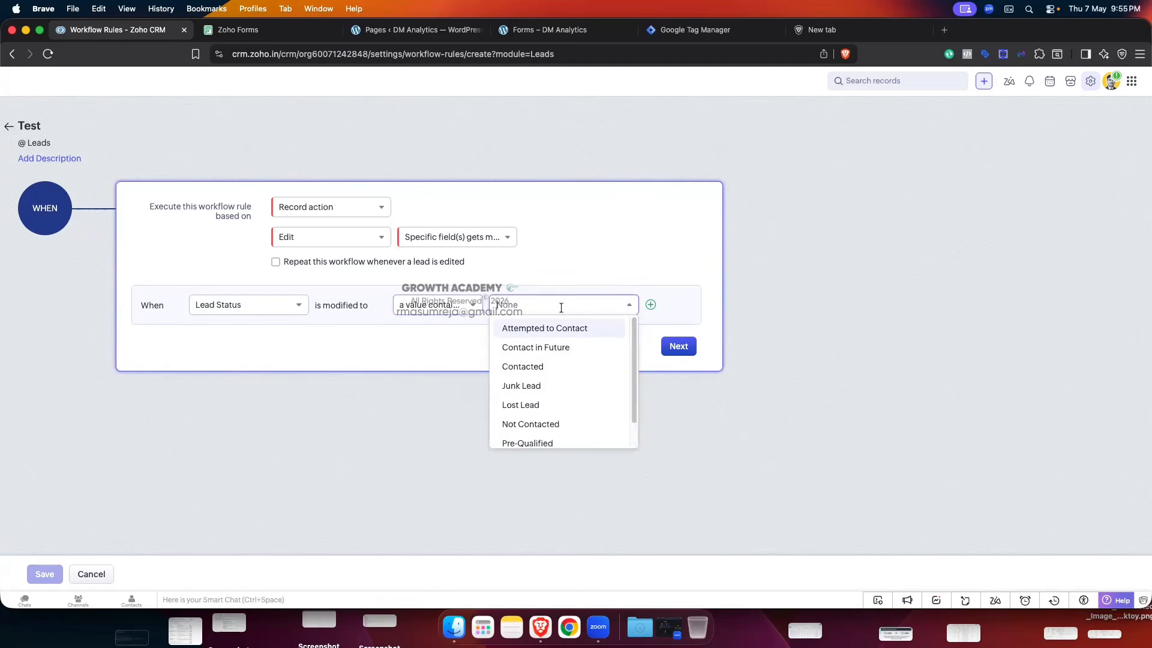
left_click(463, 303)
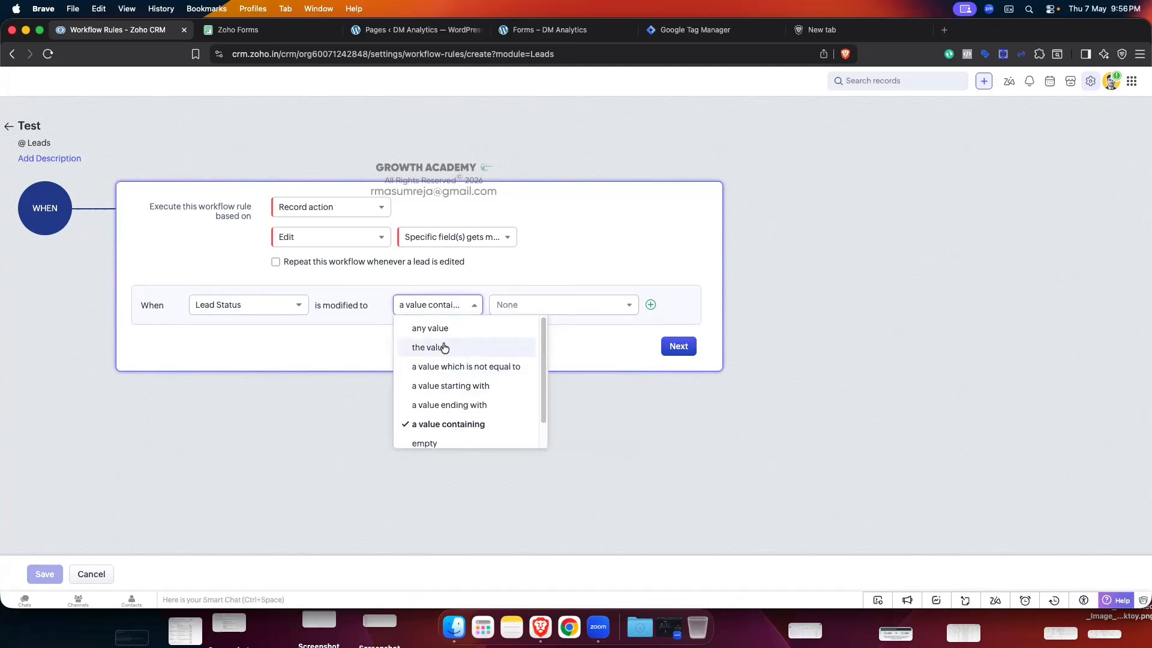
left_click(444, 347)
left_click(576, 305)
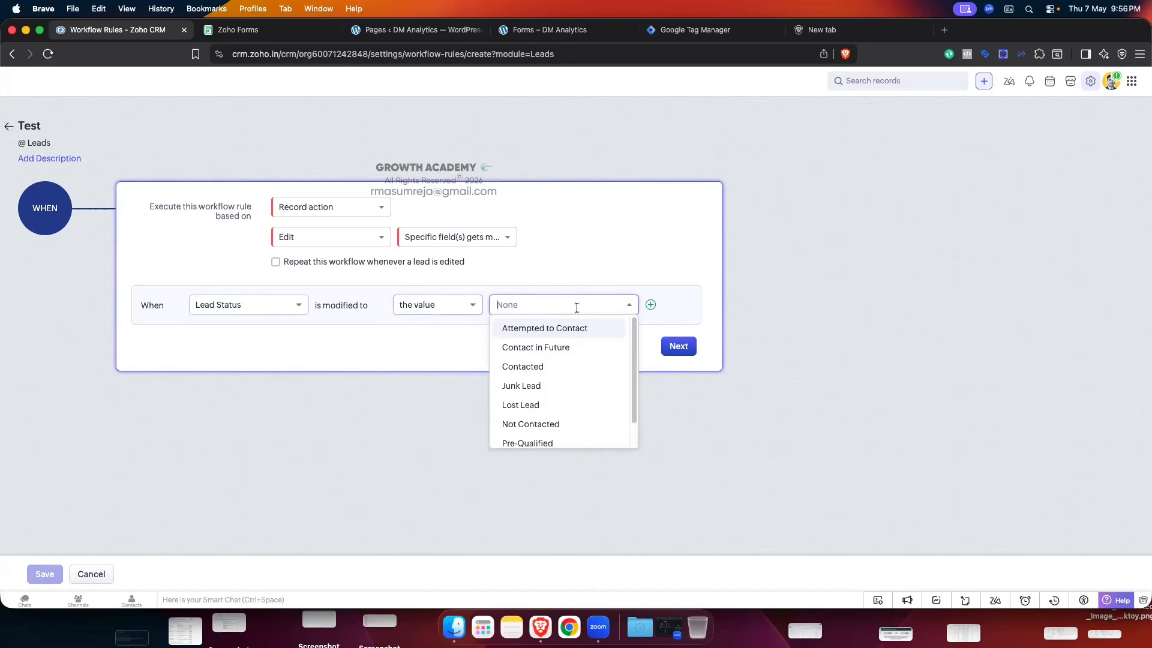
left_click(557, 371)
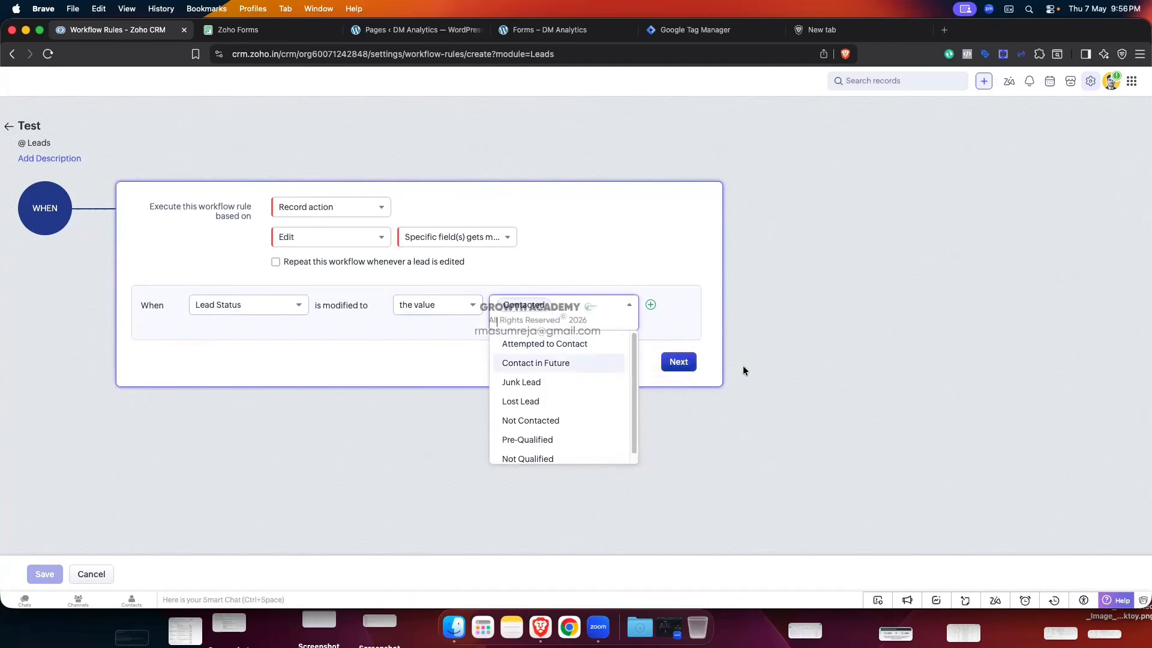
left_click(464, 314)
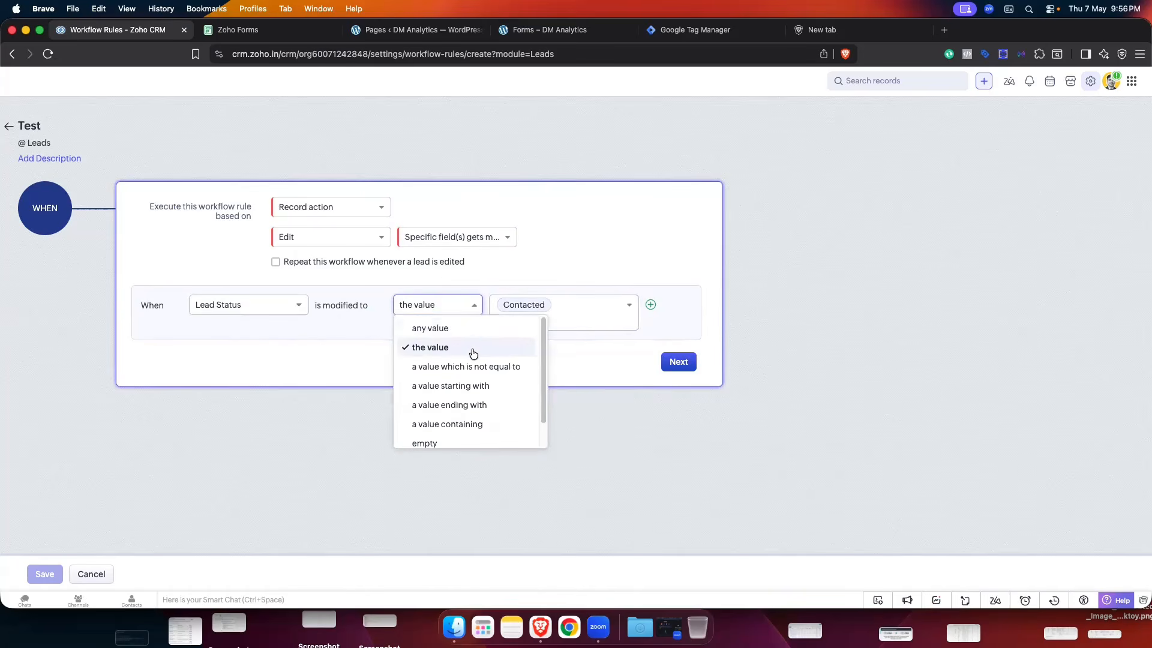
left_click(459, 328)
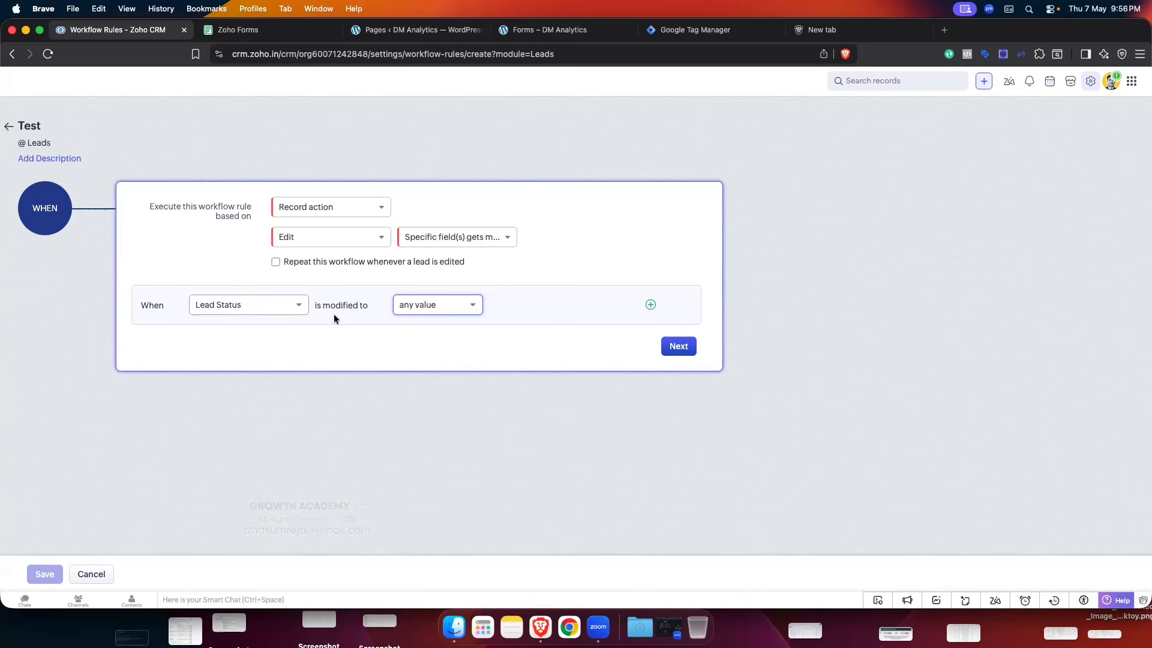
- Reselect 'the value' with Contacted, then remove Contacted and revert to 'any value'
left_click(473, 305)
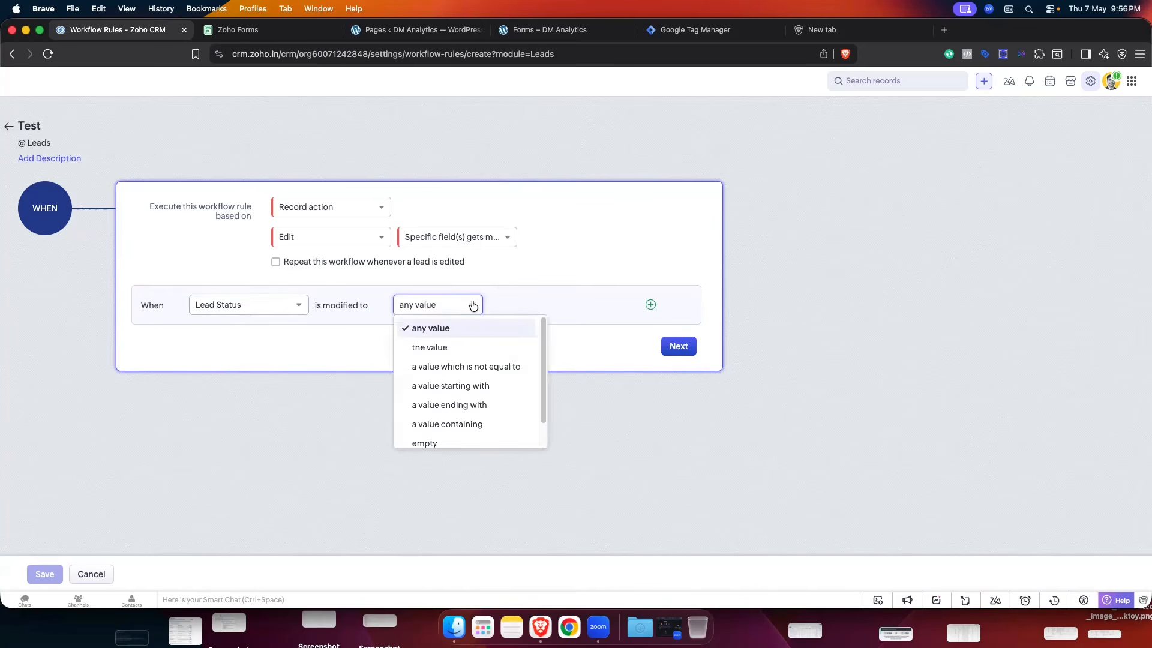
left_click(444, 346)
left_click(550, 306)
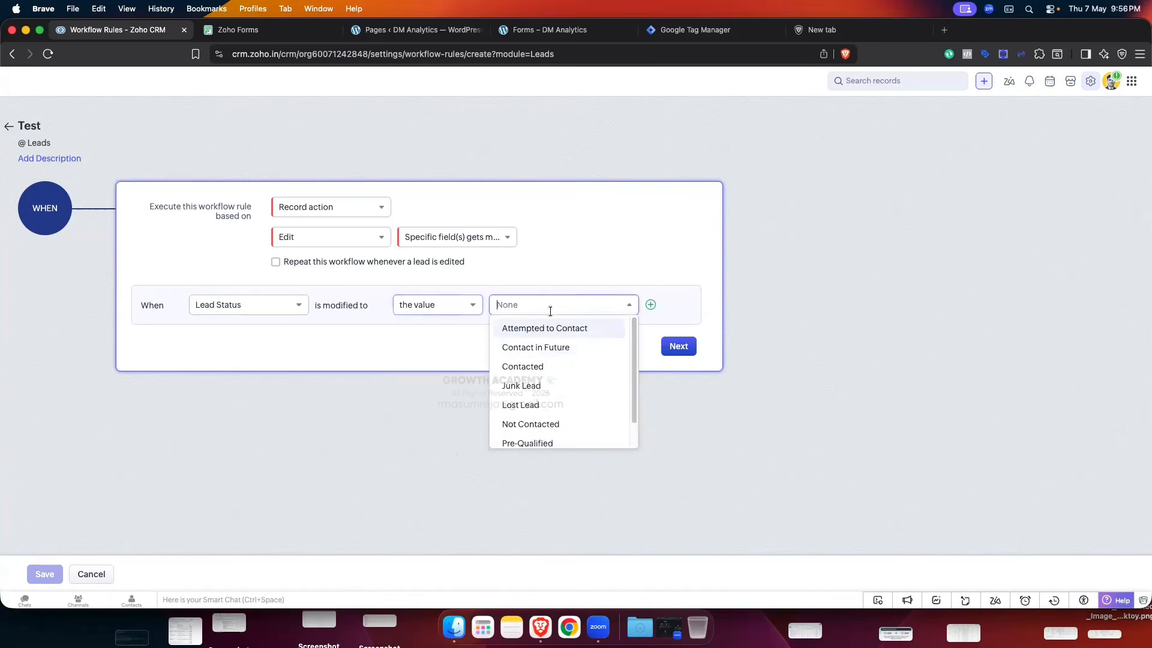
left_click(536, 364)
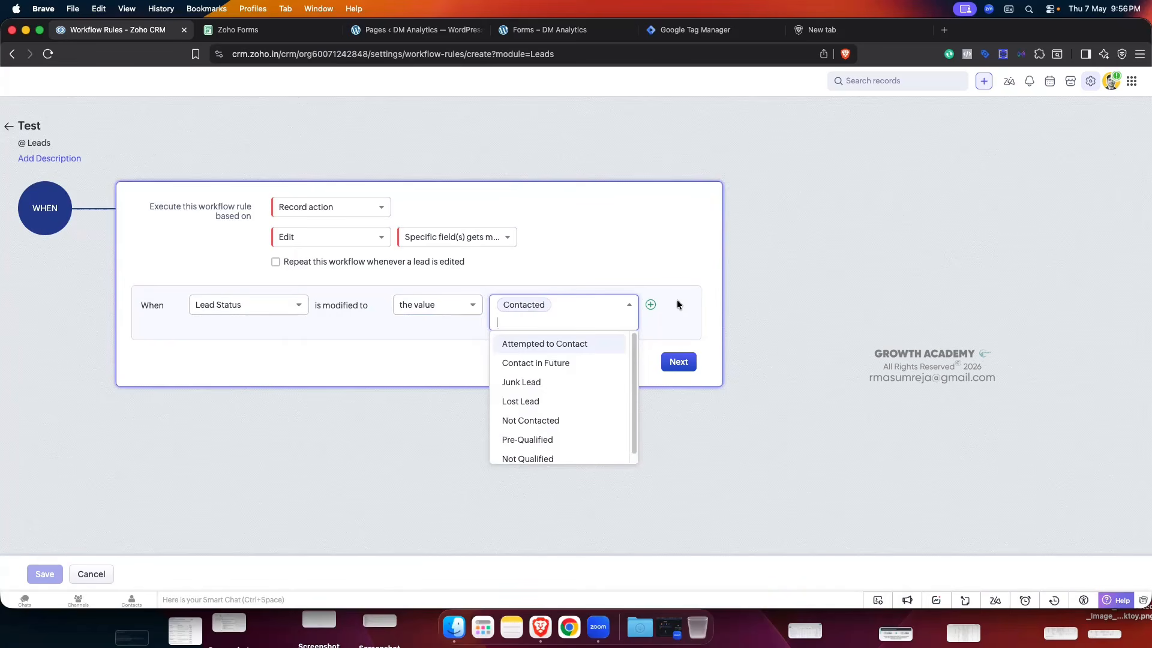
left_click(542, 305)
left_click(458, 304)
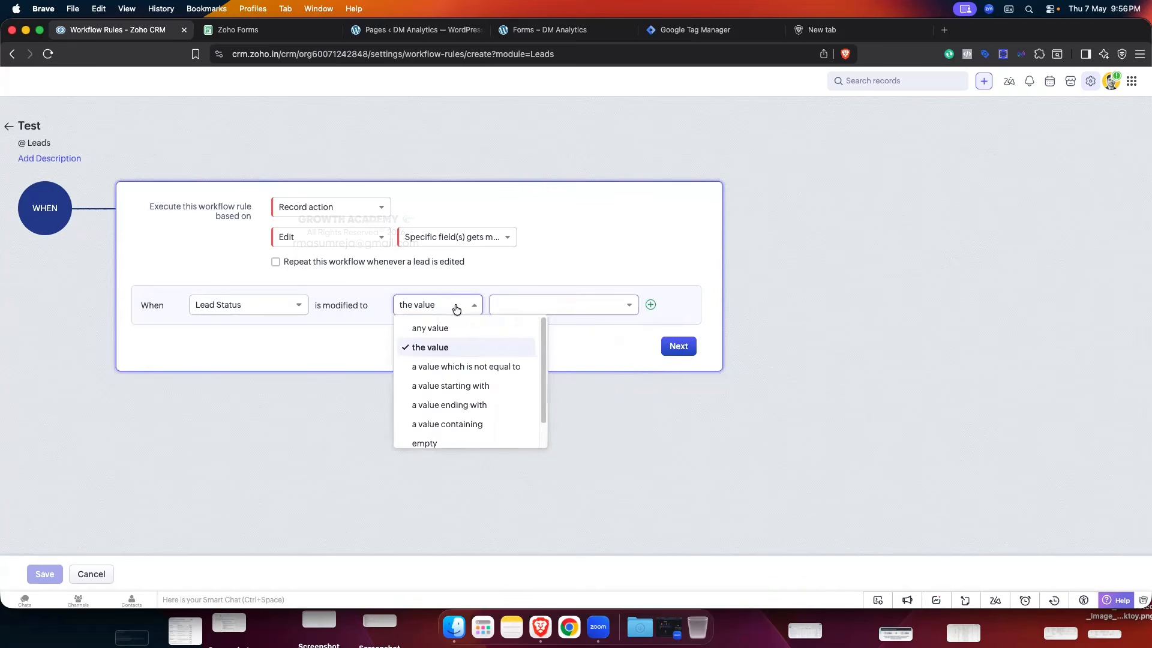
left_click(440, 326)
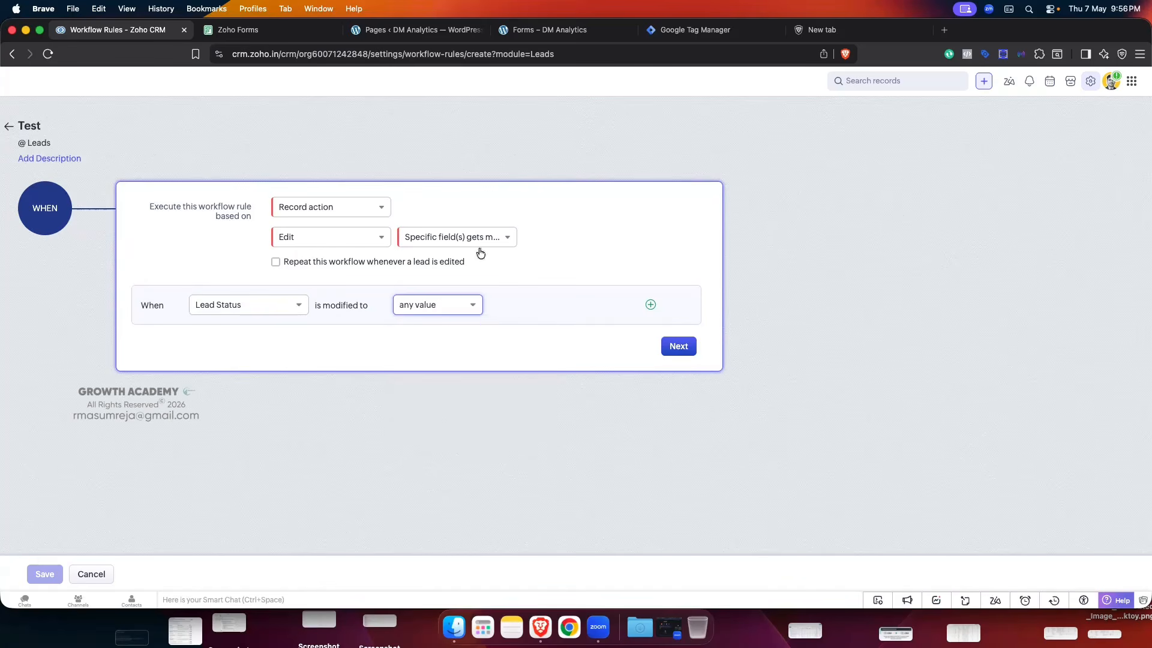
- Confirm the Lead Status trigger with Next to reach the Condition 1 panel
left_click(676, 348)
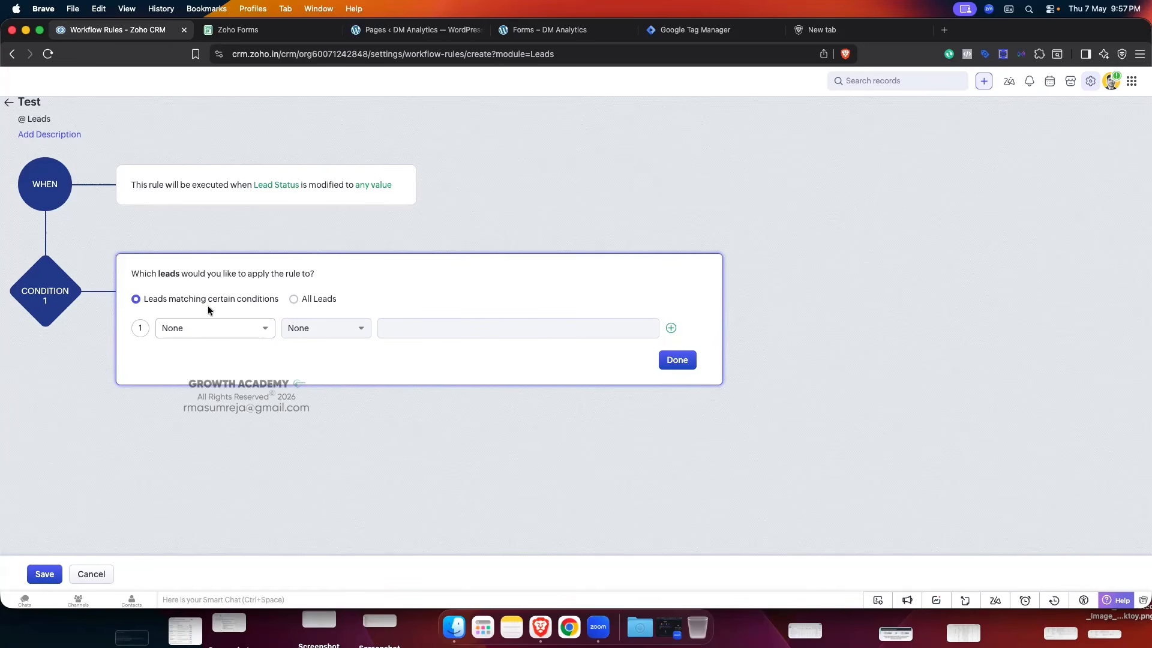
- Apply Condition 1 to All Leads and confirm with Done
left_click(294, 300)
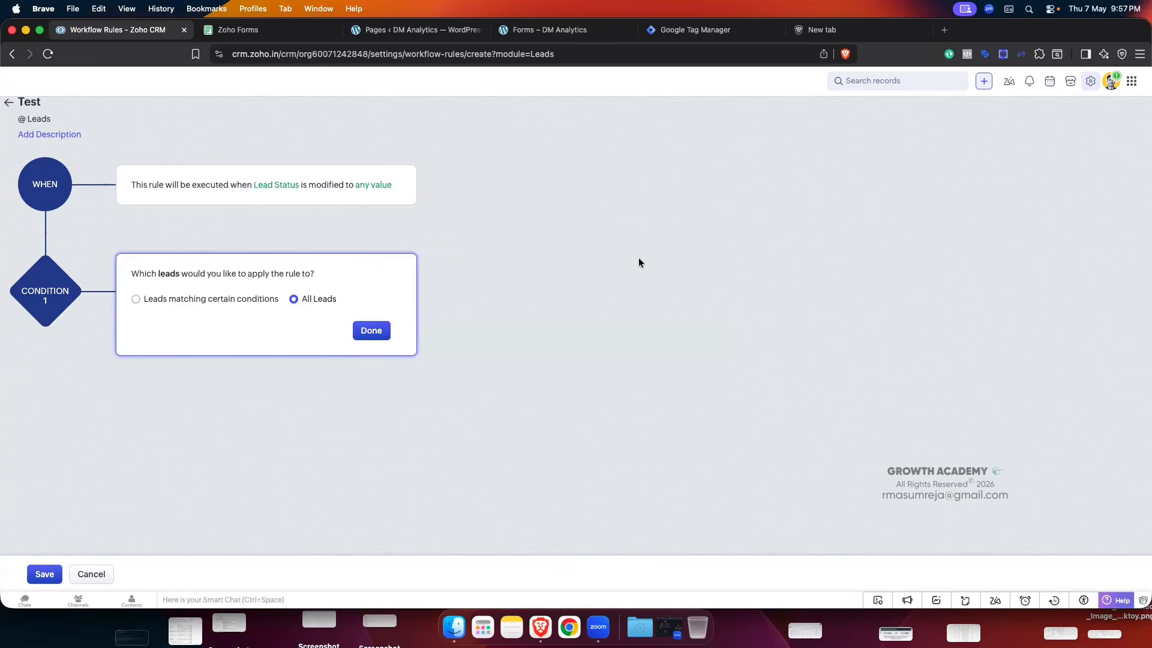
left_click(380, 332)
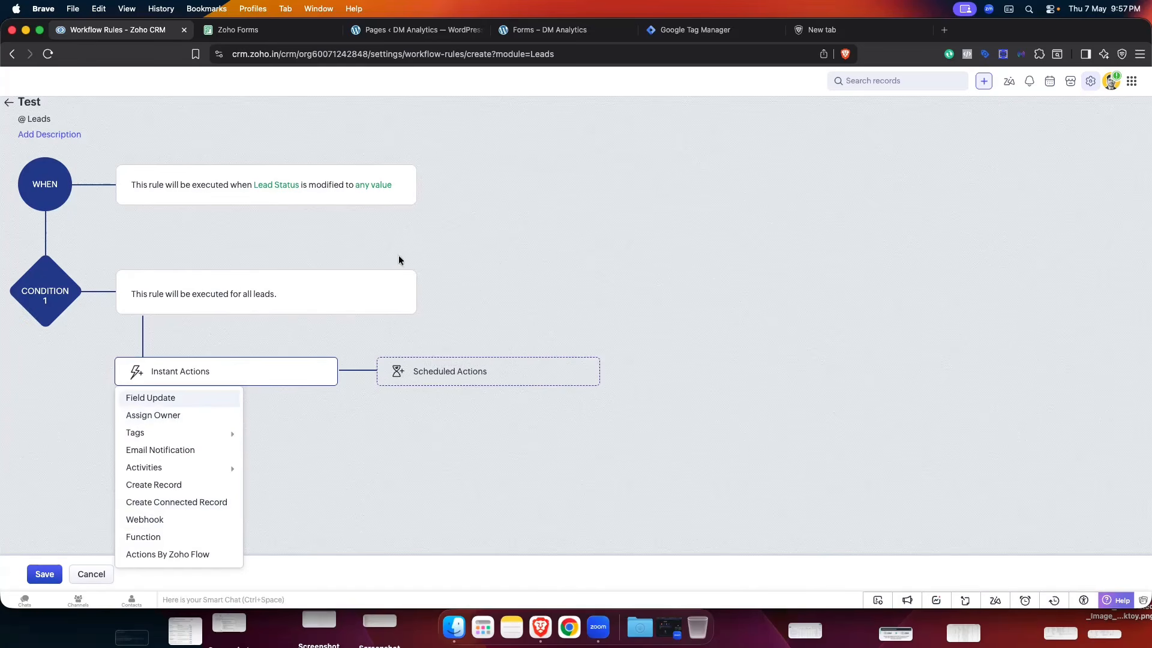
- Associate the Lead Status webhook as an instant action, then cancel the unsaved Test rule
left_click(150, 521)
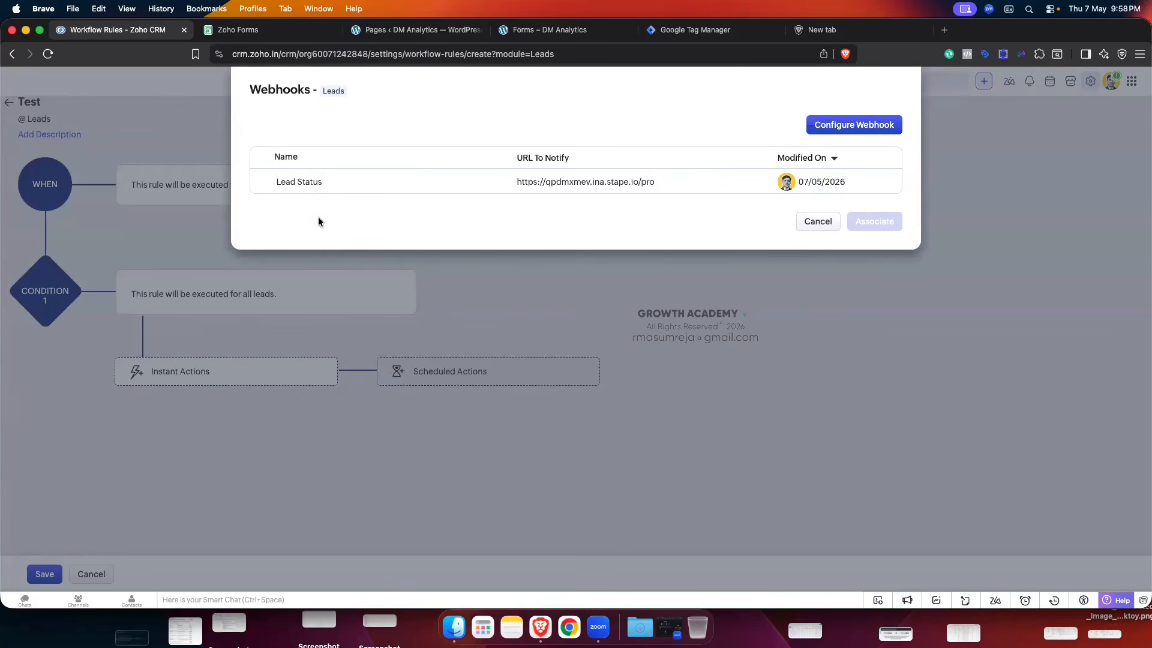
left_click(267, 181)
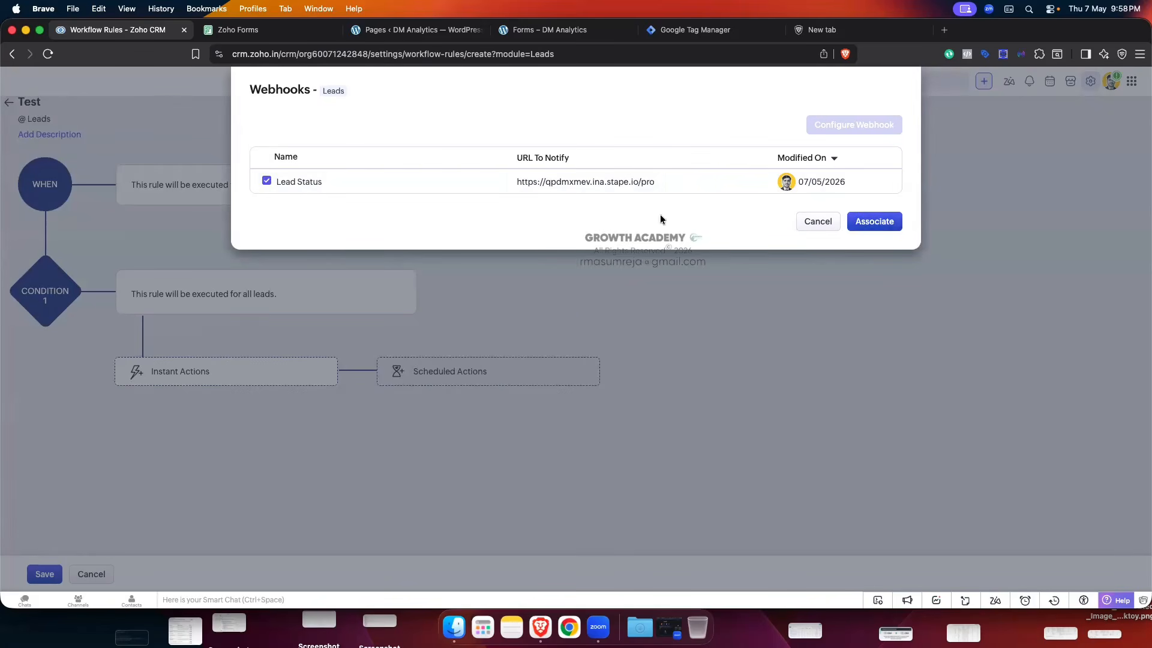
left_click(860, 222)
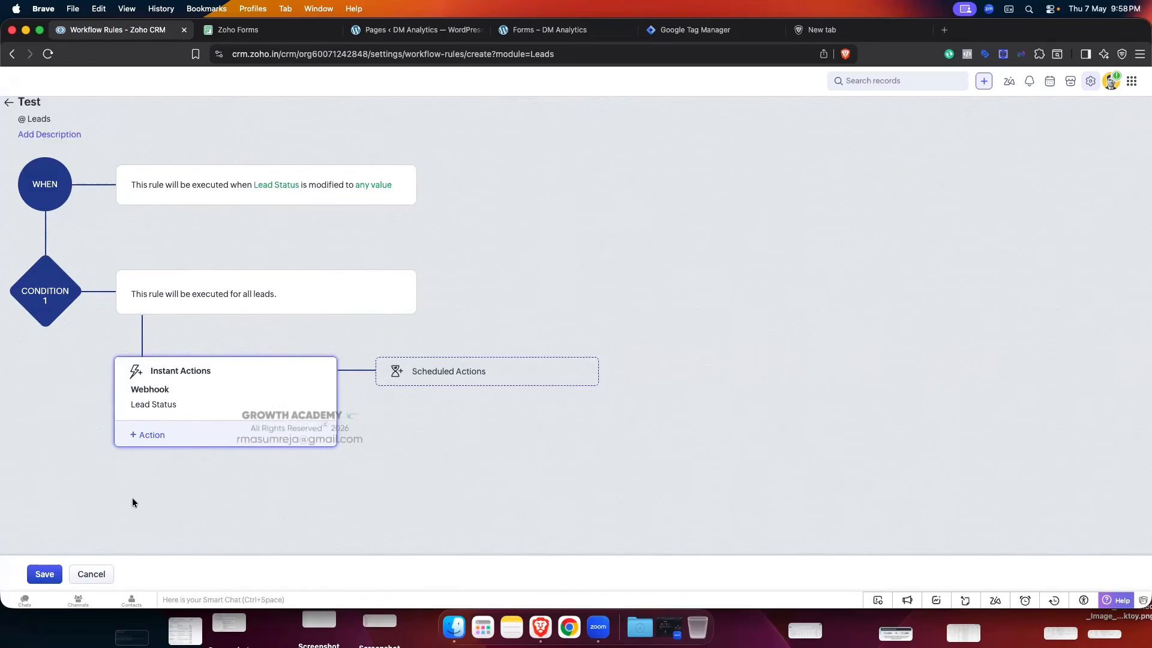
left_click(92, 573)
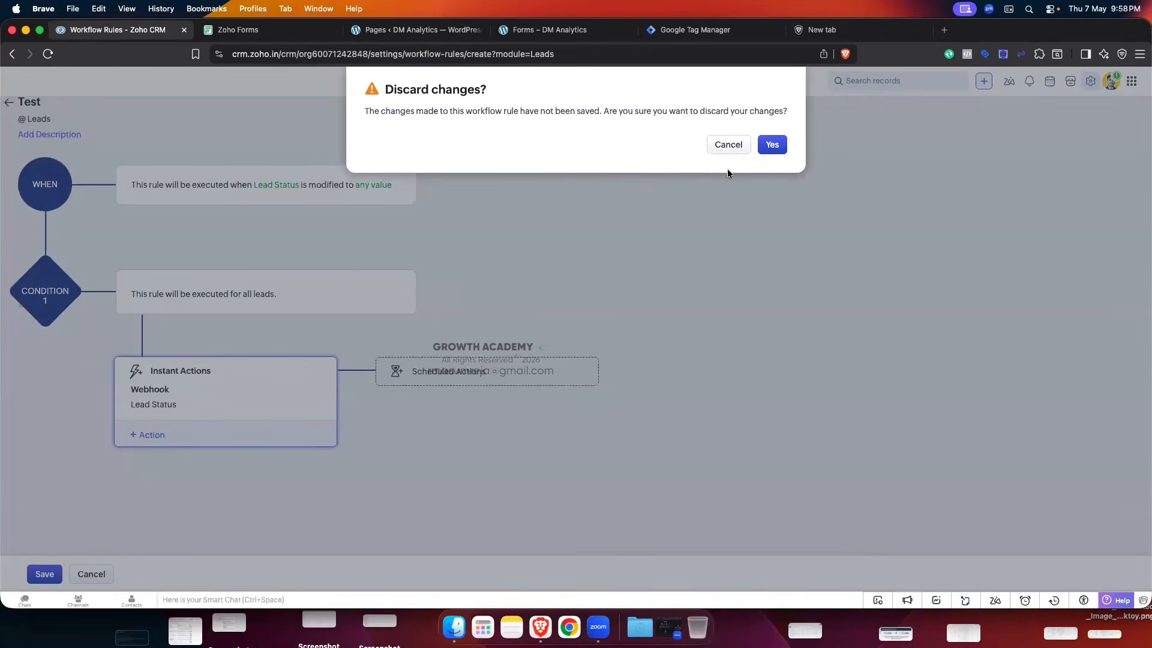
- Discard the Test rule and inspect the Lead Status Change rule's trigger and condition
left_click(772, 144)
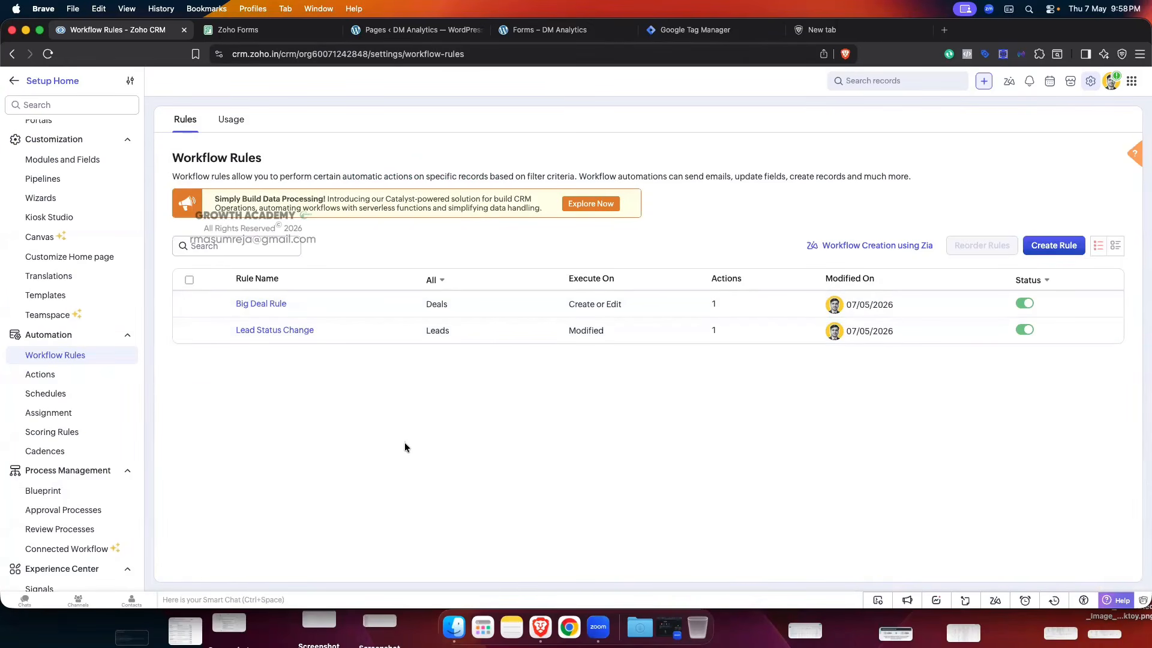
left_click(288, 330)
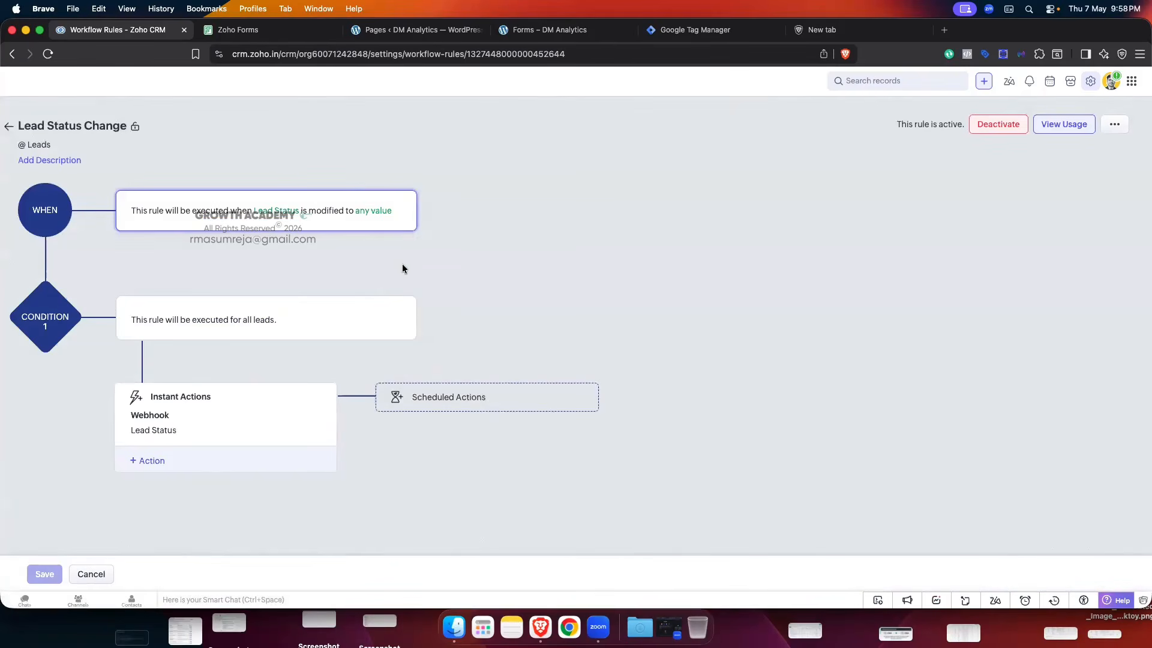
left_click(403, 202)
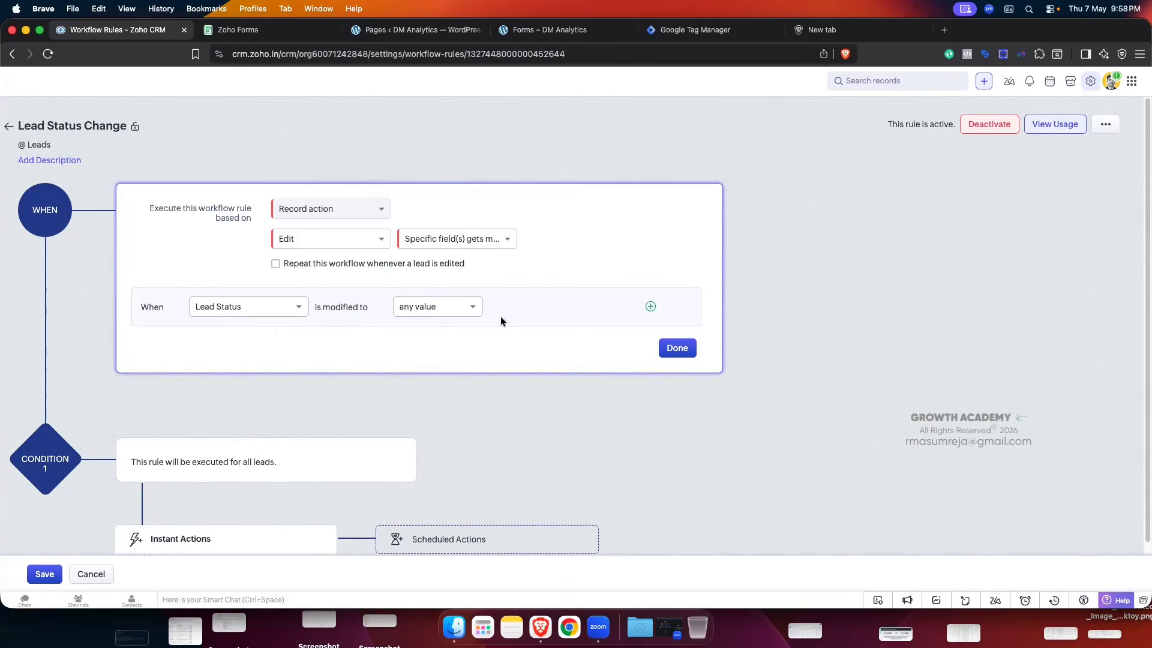
scroll(578, 310, "down", 3)
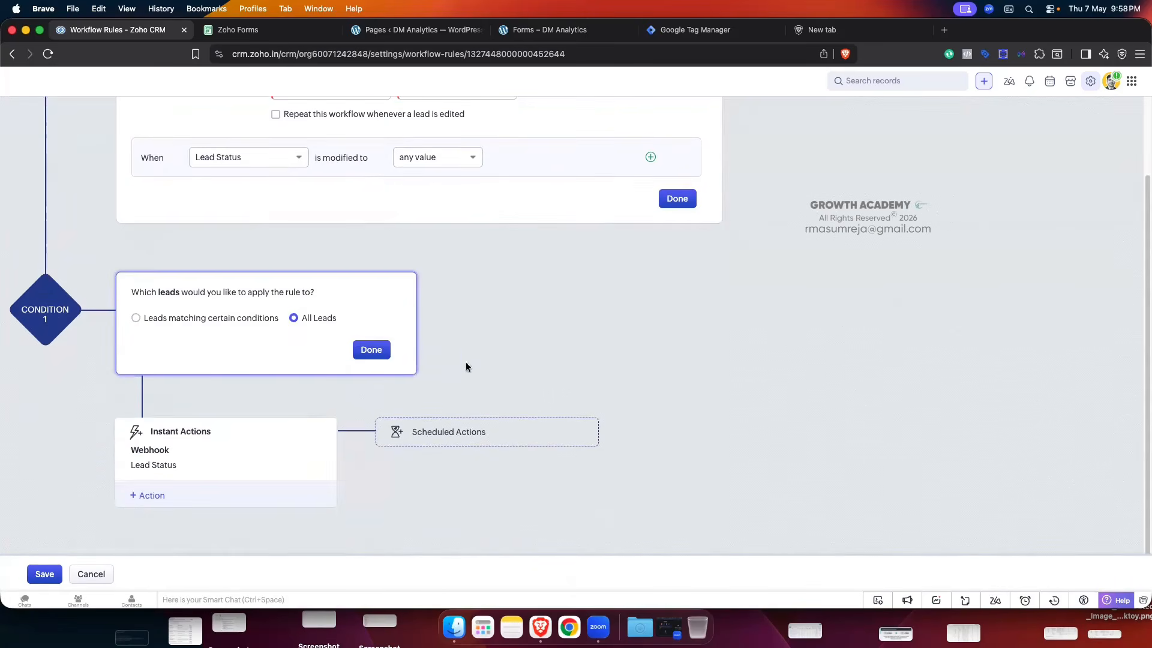
left_click(406, 365)
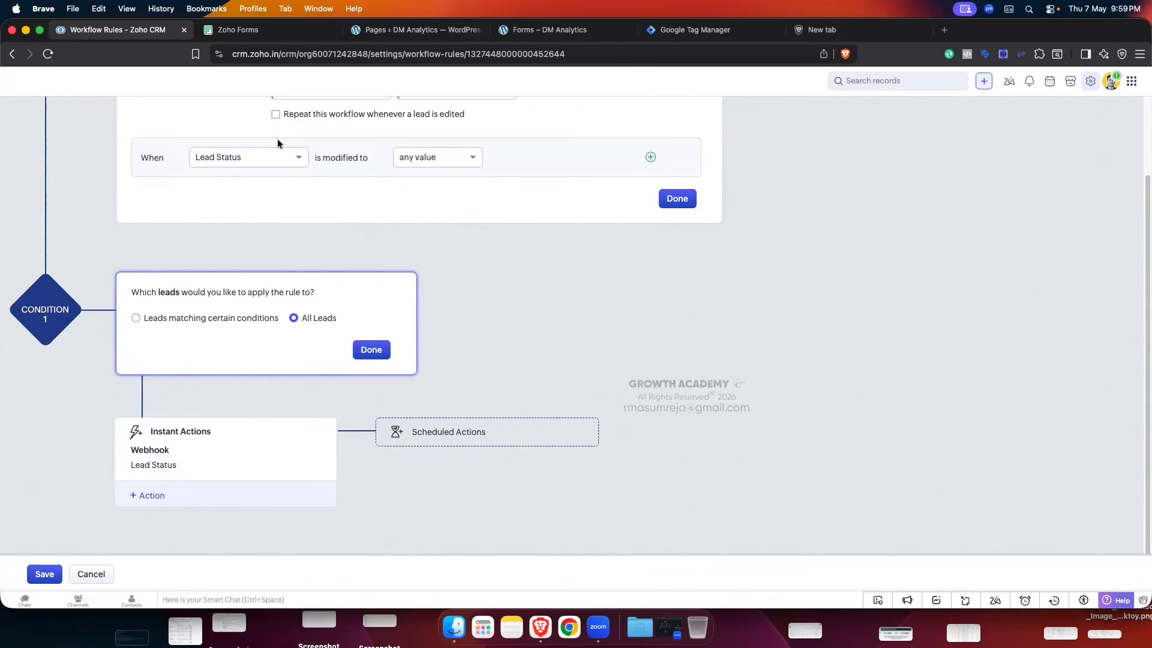
scroll(373, 172, "up", 2)
scroll(350, 320, "down", 2)
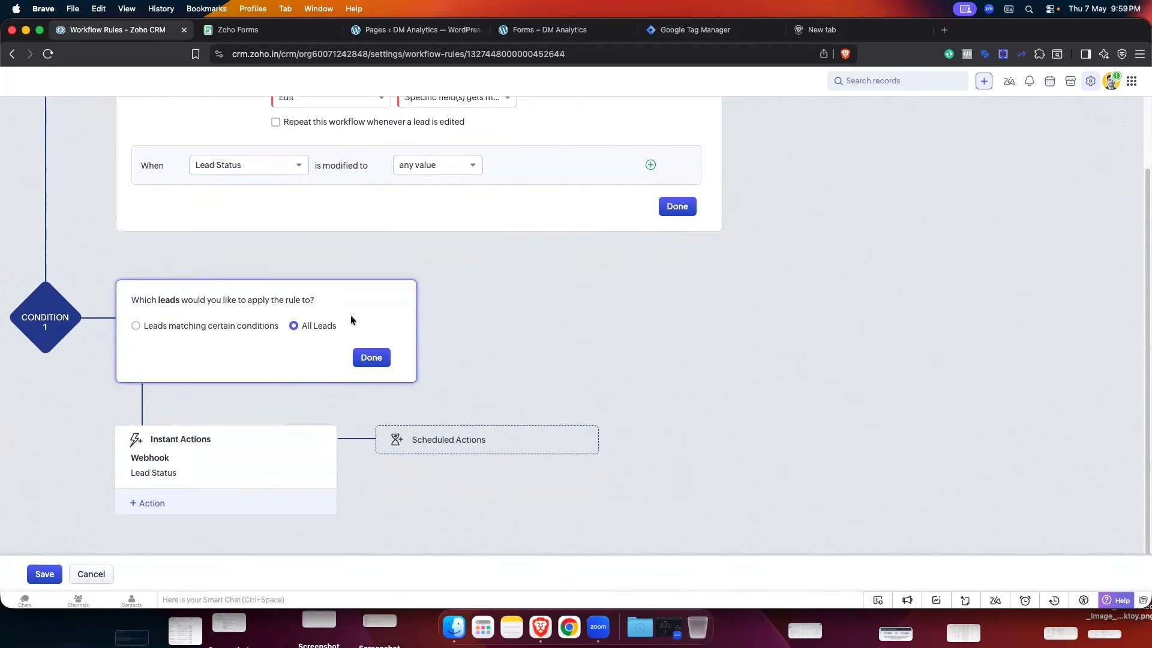
- Leave Lead Status Change without saving and go to the Actions settings
left_click(95, 577)
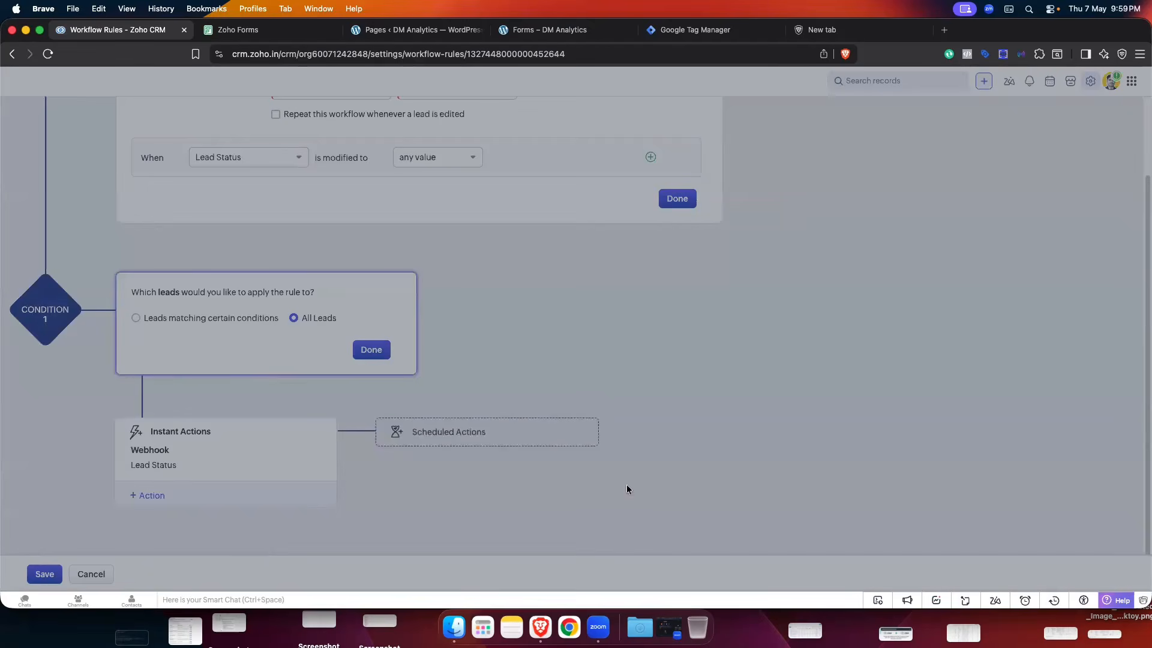
left_click(772, 144)
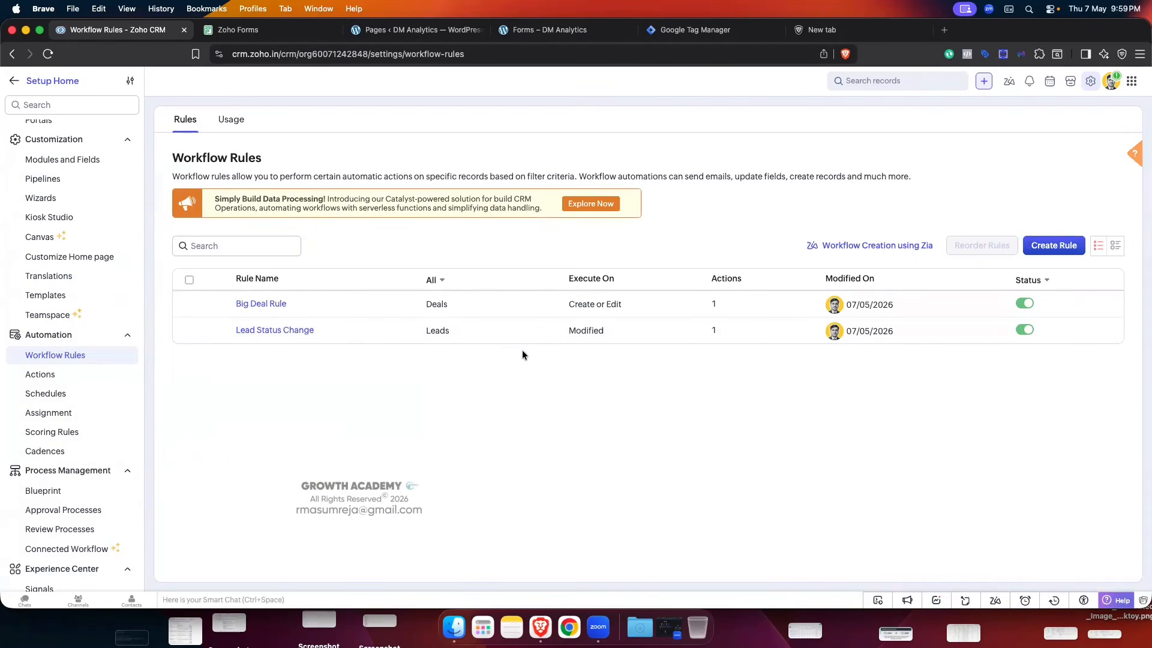
left_click(50, 375)
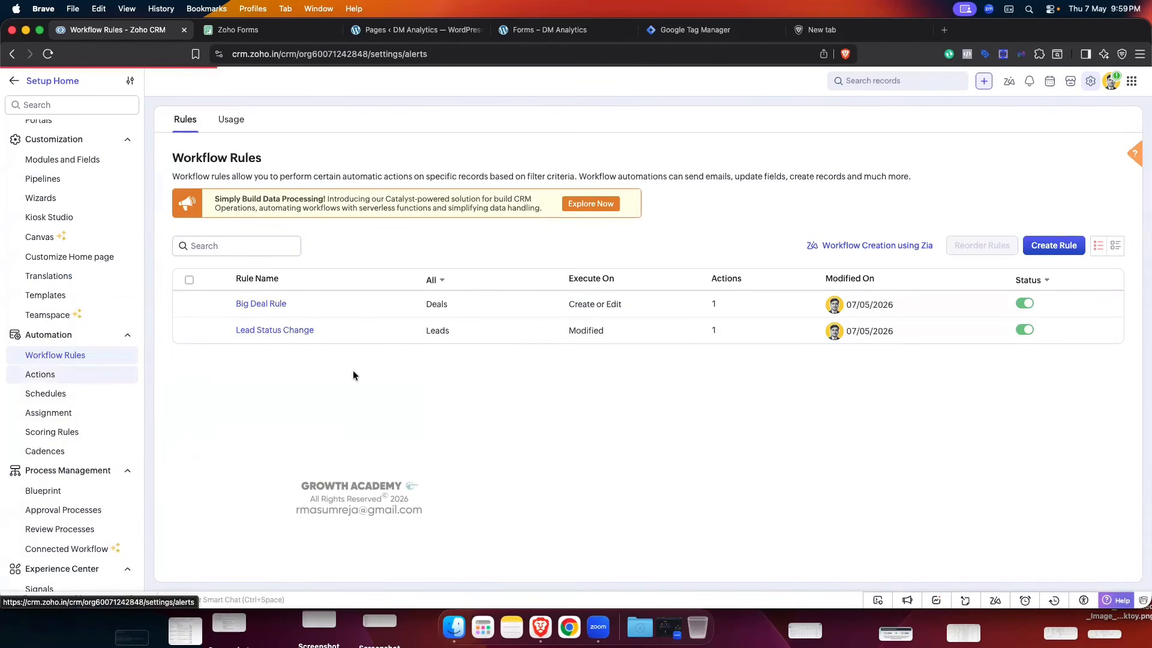
- Open the Lead Status webhook from the Webhooks list and review its parameters and linked rule
left_click(419, 120)
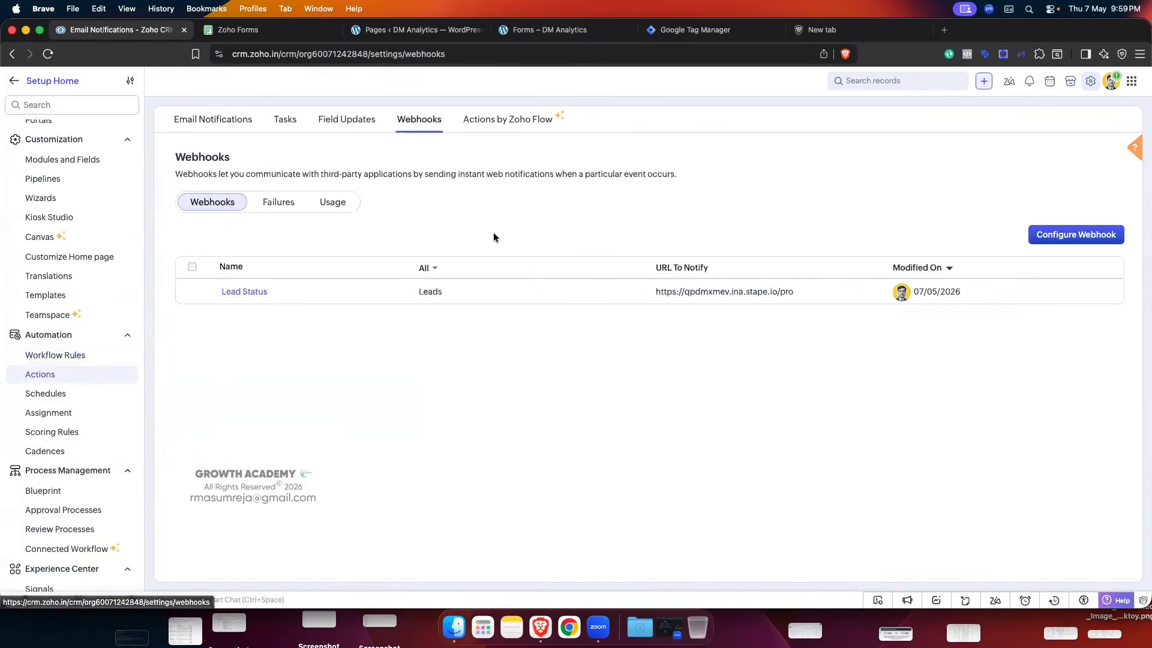
left_click(237, 292)
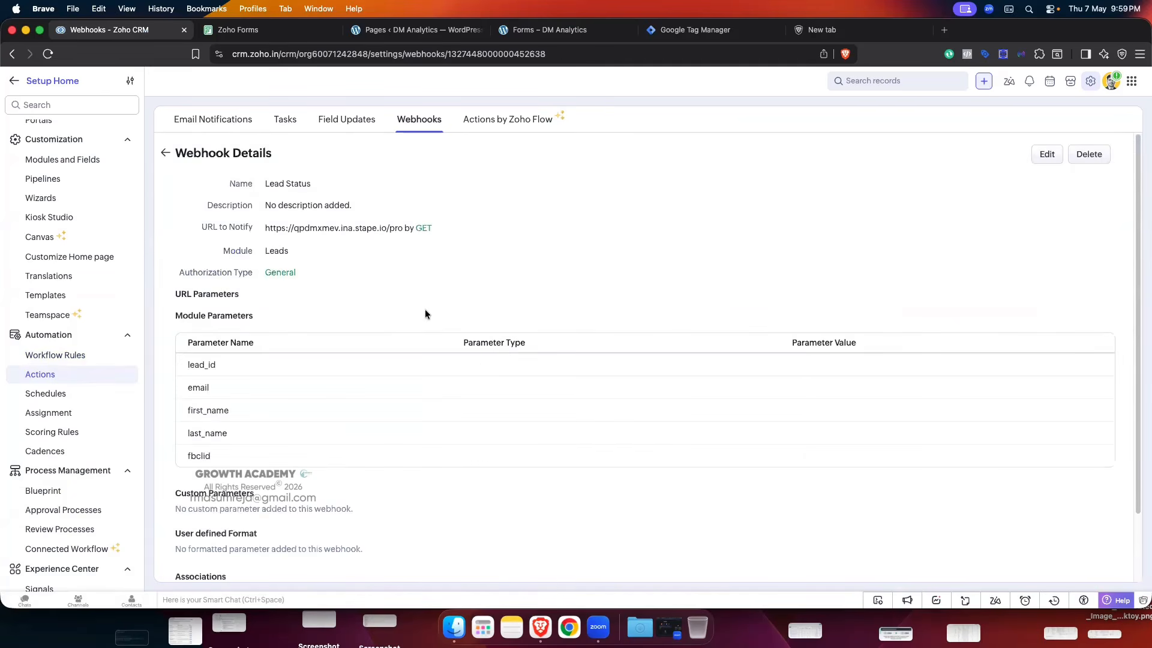
scroll(425, 309, "down", 3)
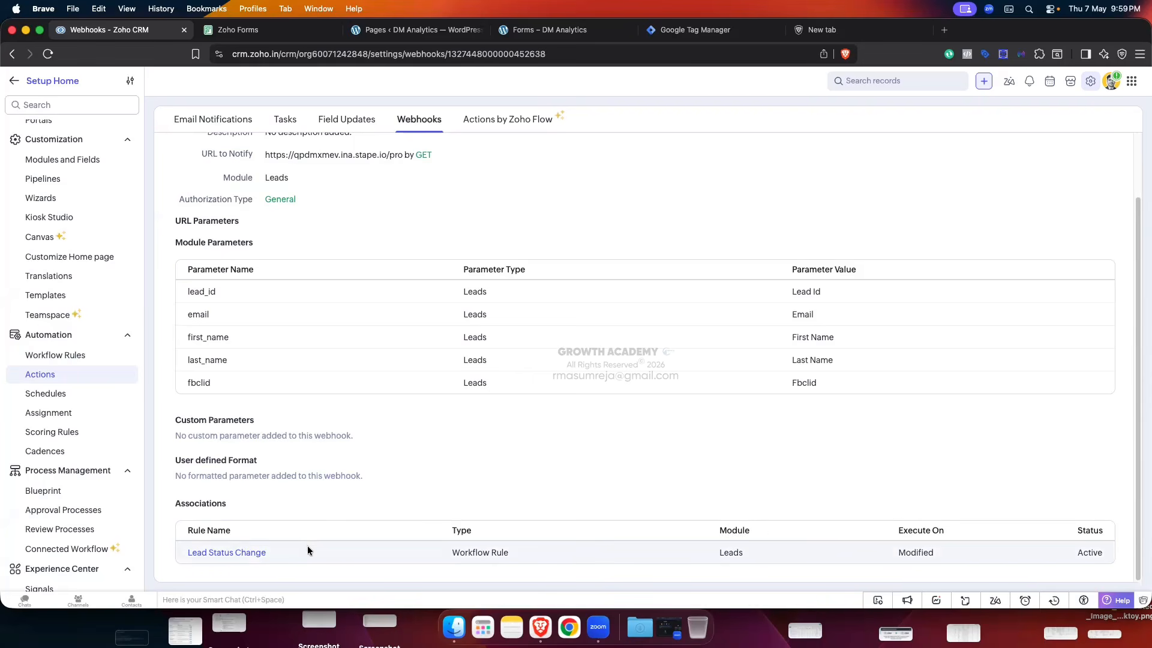
scroll(271, 521, "up", 3)
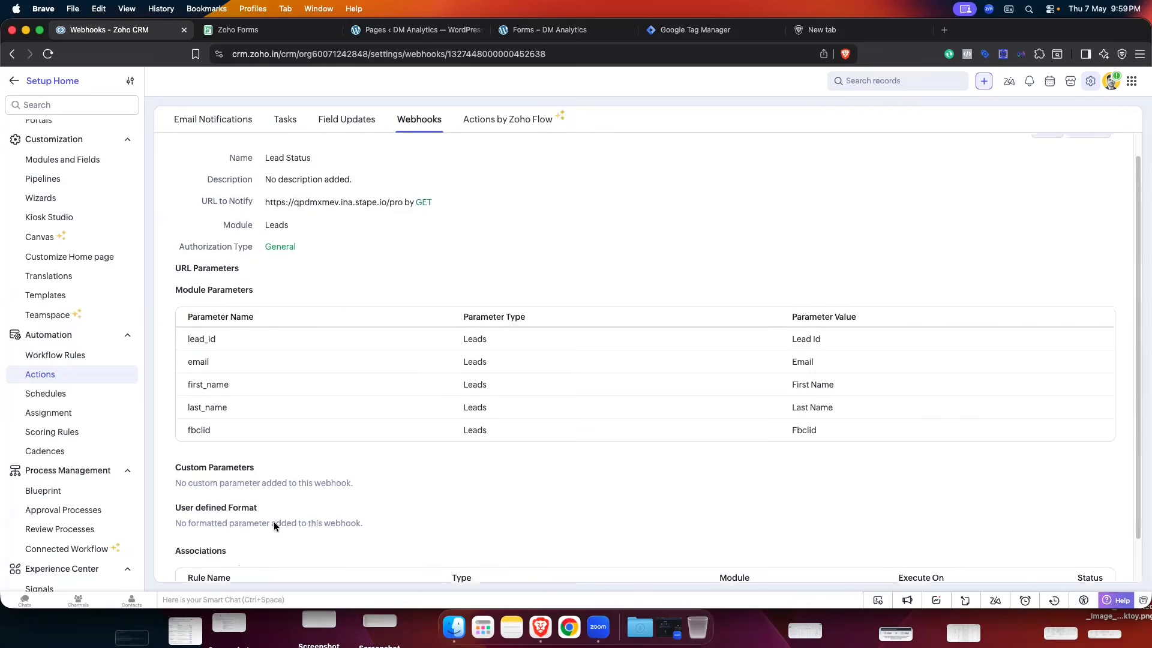
scroll(390, 426, "down", 3)
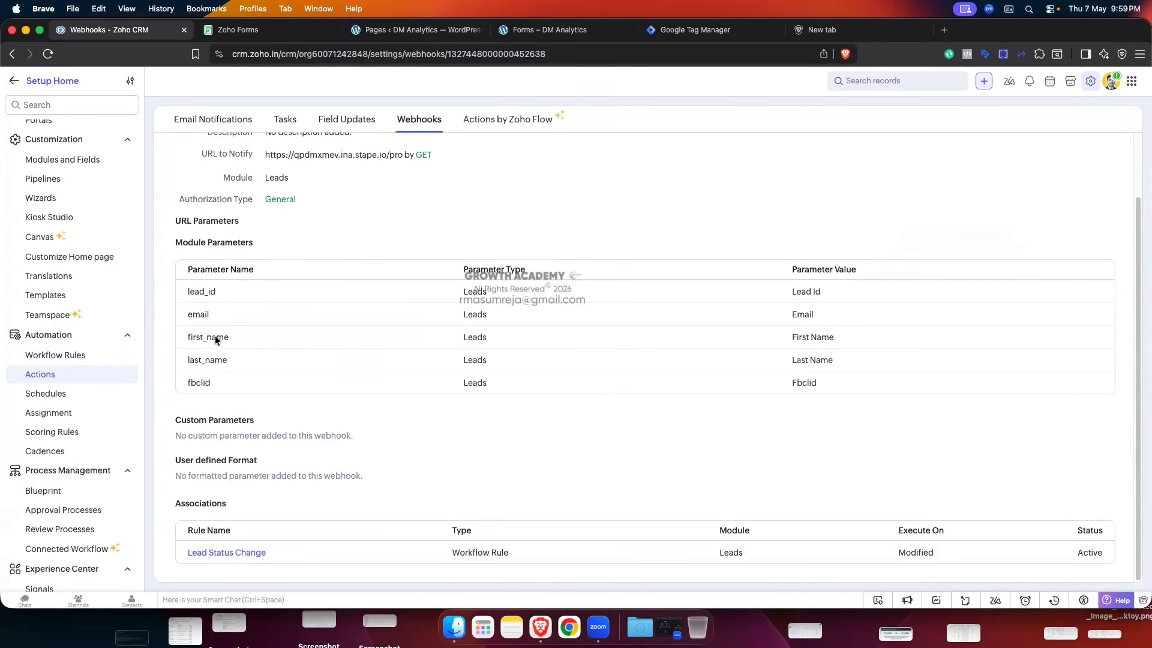
scroll(552, 409, "up", 3)
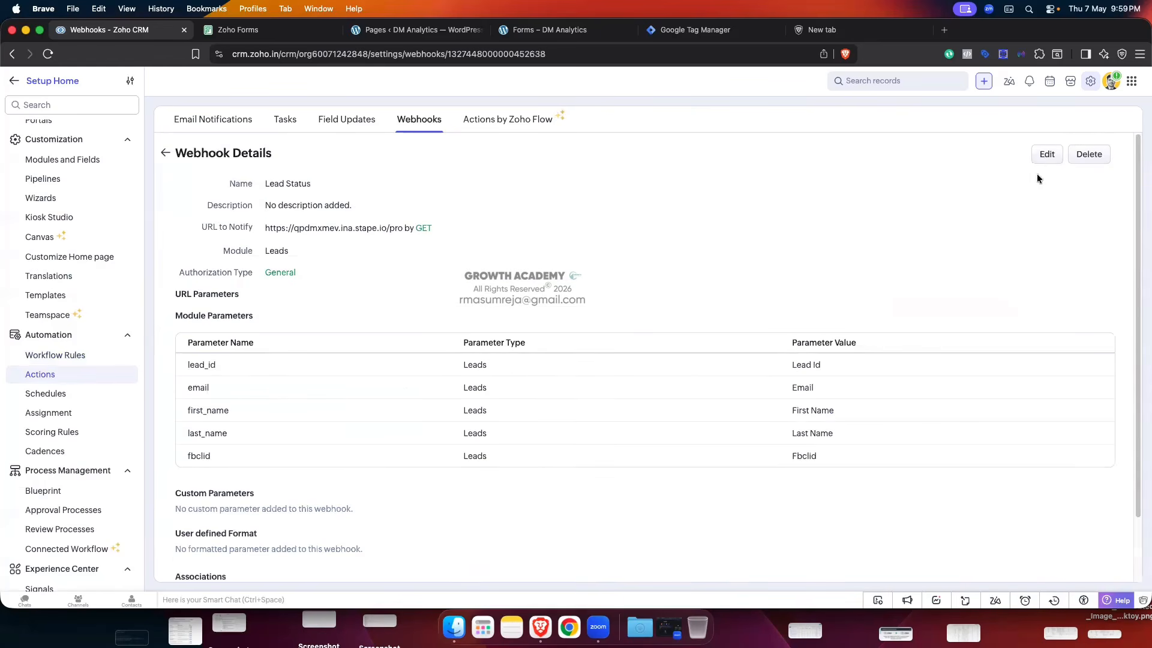
- Add a lead_status parameter mapped to the Lead Status field and save the webhook
left_click(1046, 155)
scroll(588, 325, "down", 3)
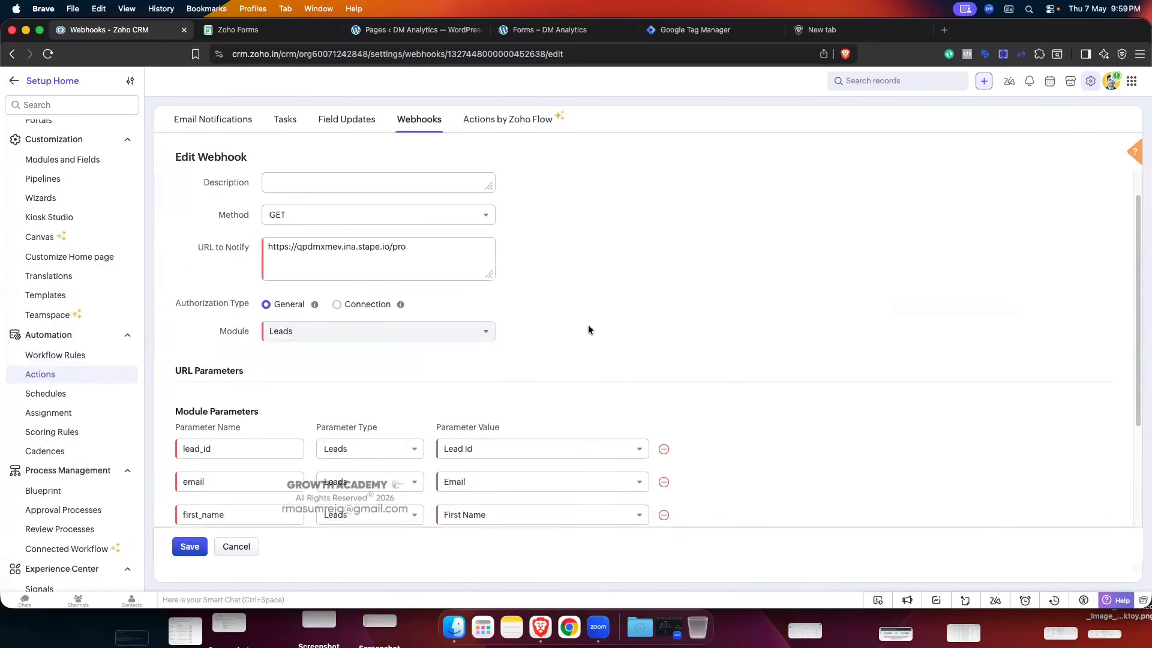
scroll(585, 330, "down", 2)
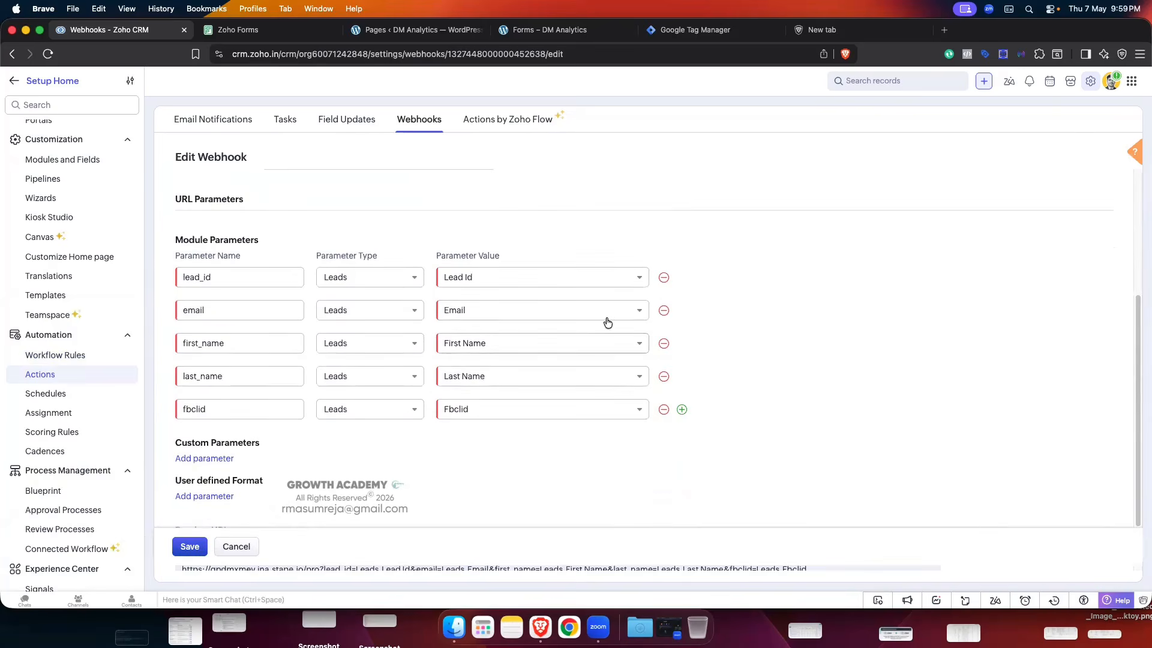
left_click(682, 409)
left_click(233, 441)
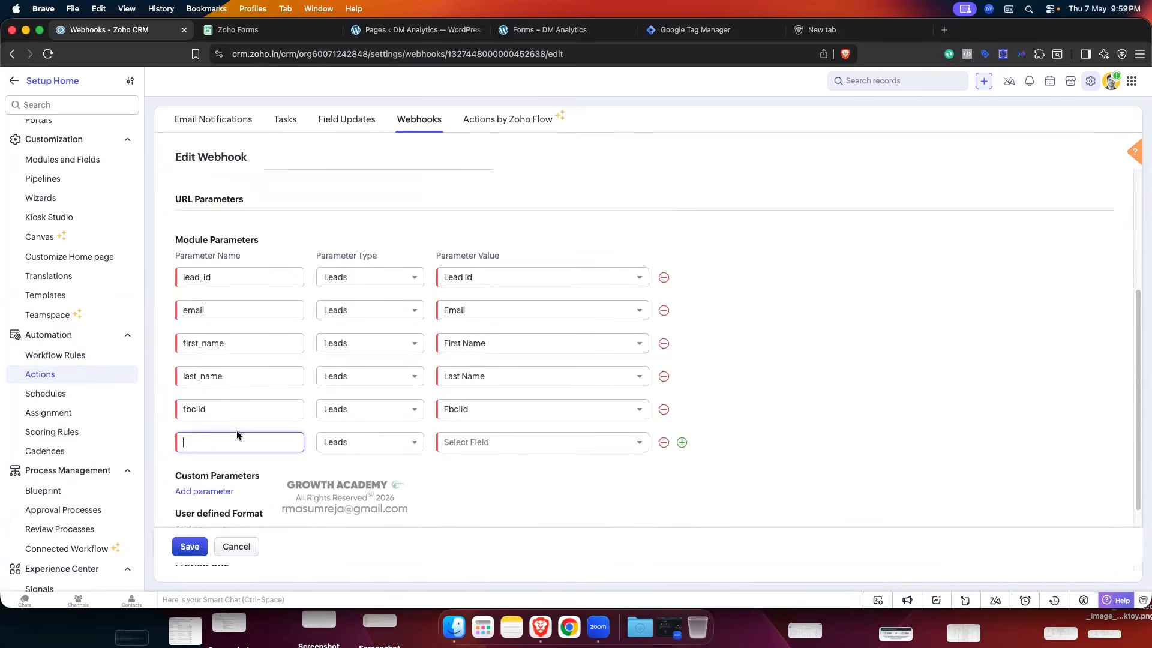
type("lead")
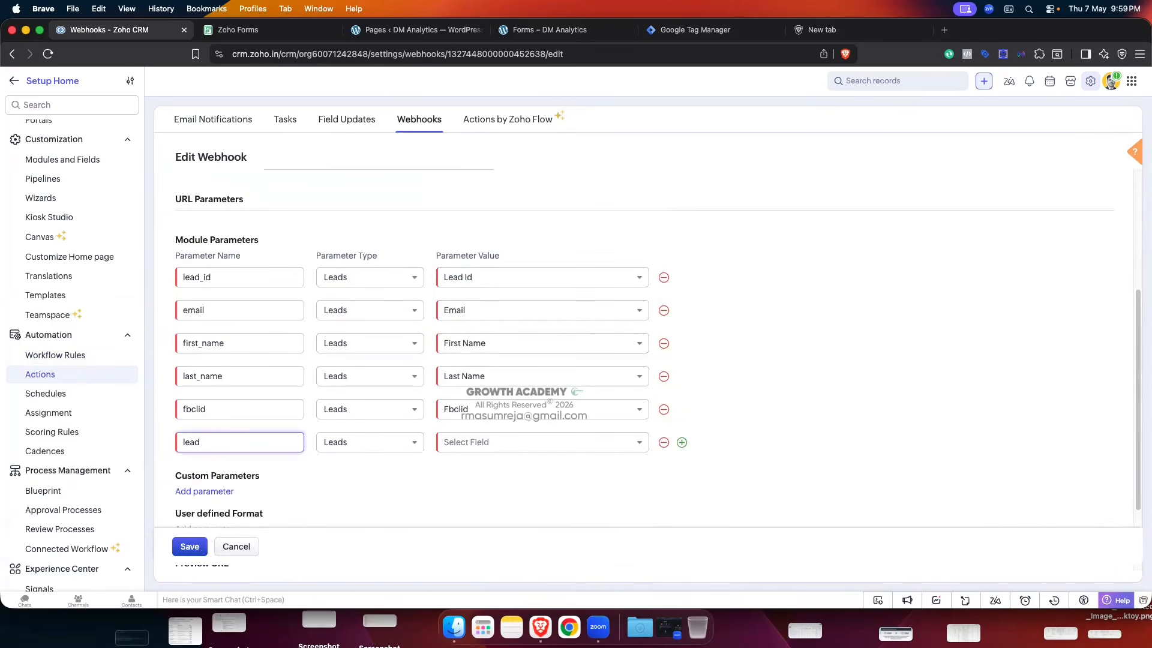
type("_status")
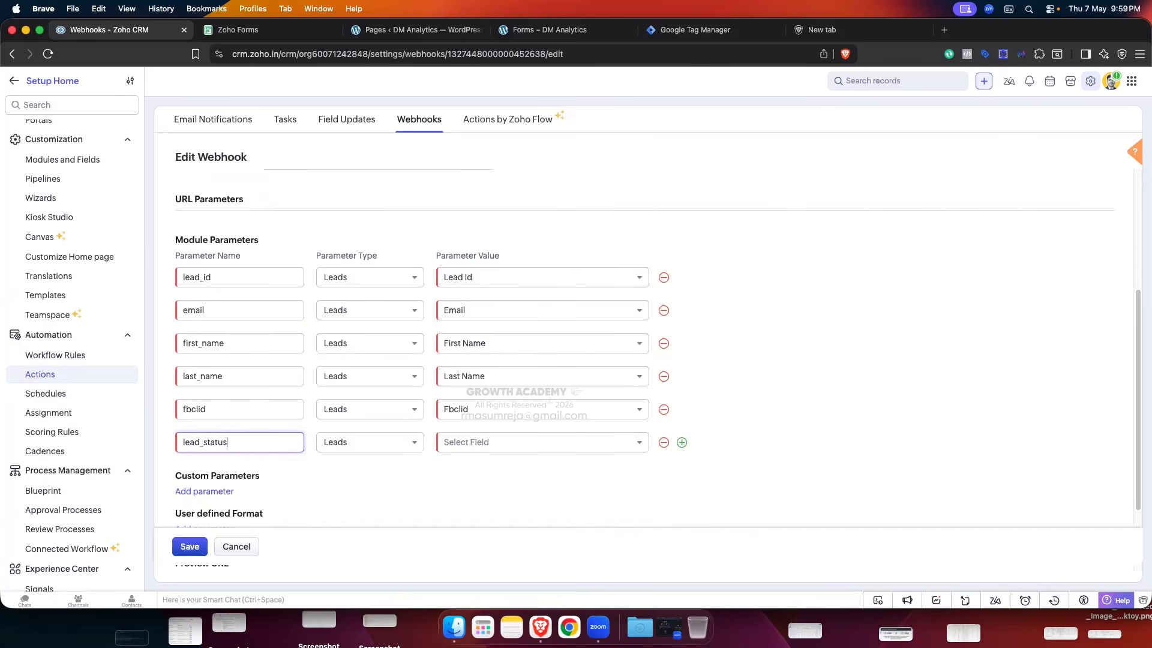
left_click(499, 442)
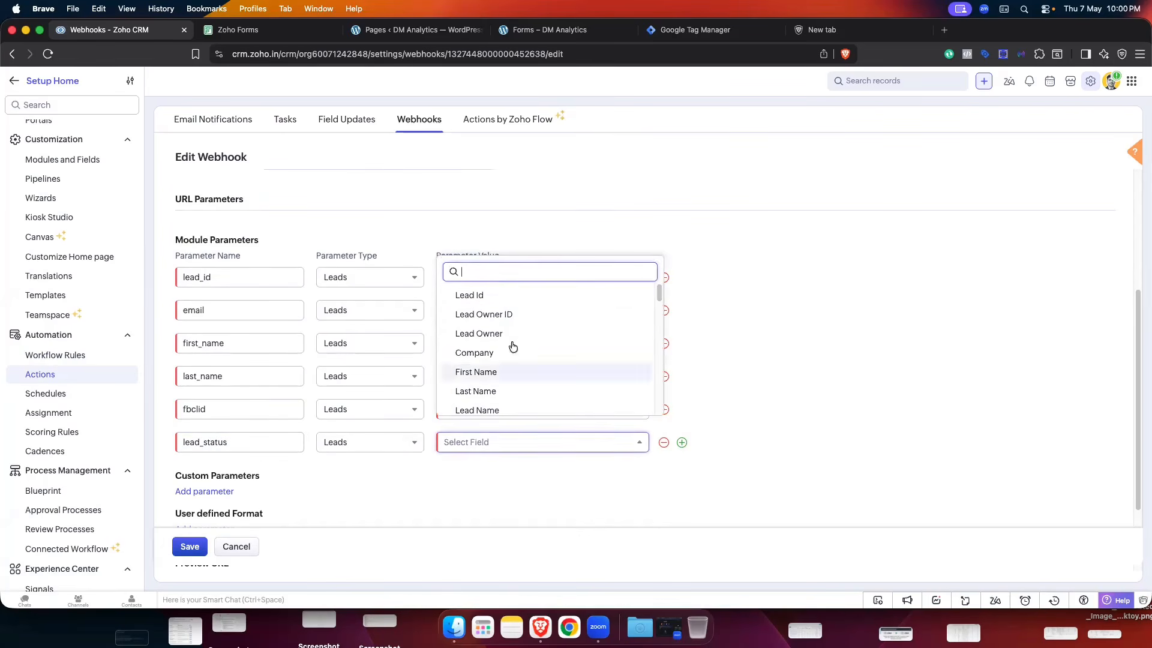
type("lead")
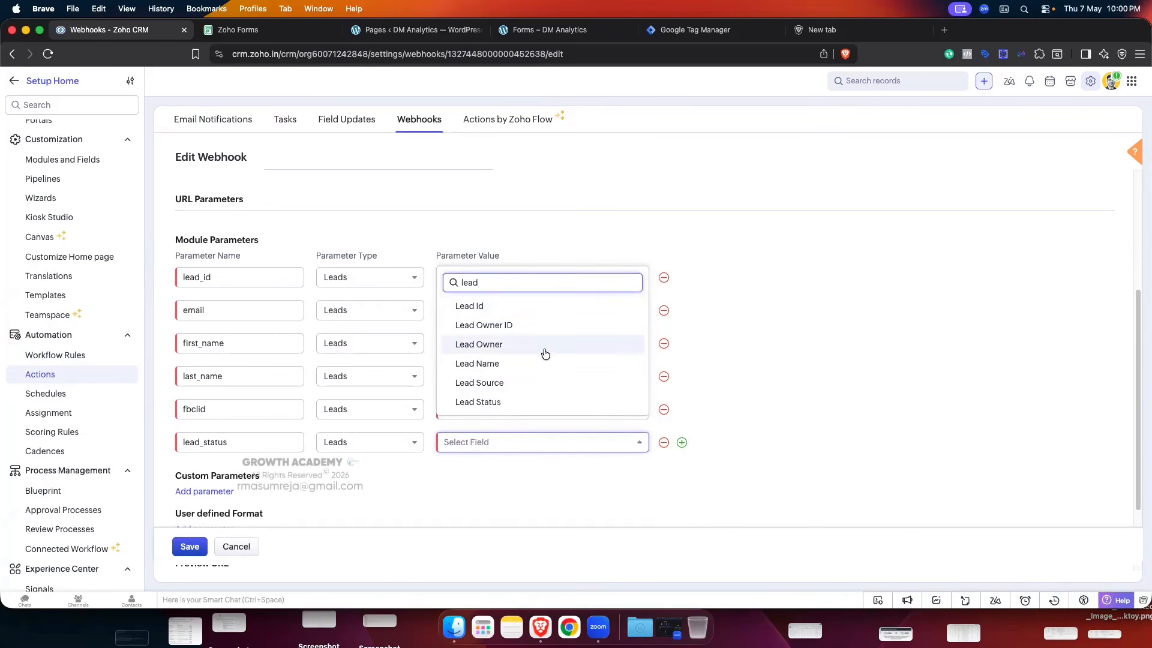
left_click(507, 401)
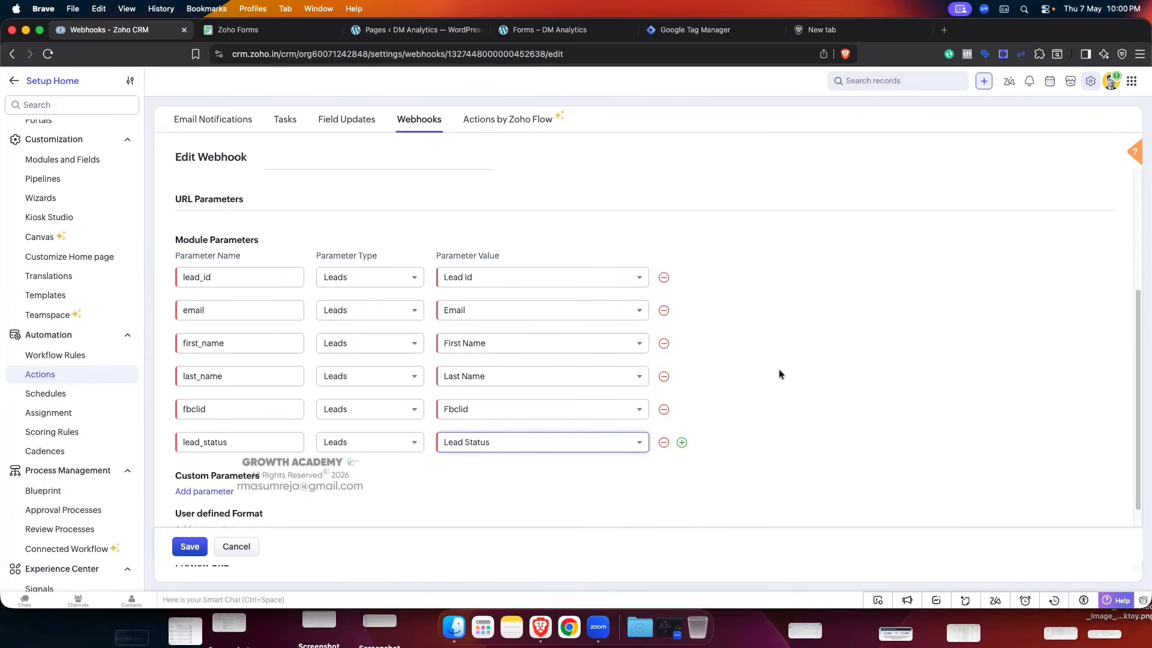
left_click(190, 546)
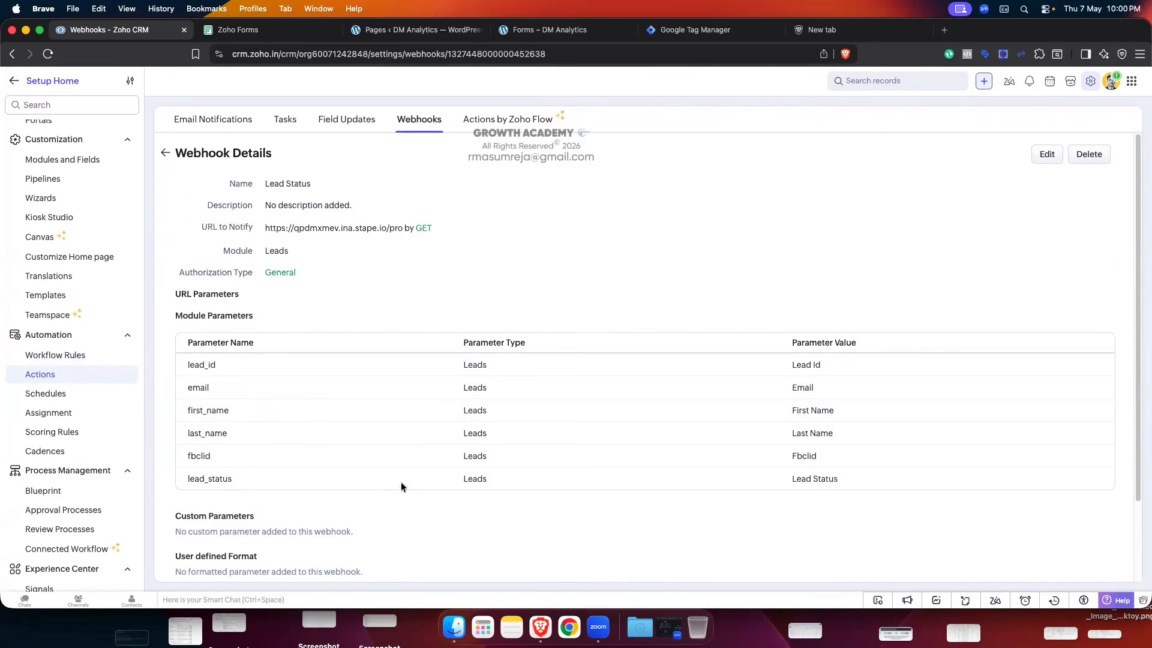
- Open the Lead Status Change workflow rule again, then return to the workflow rules list
scroll(461, 436, "up", 2)
left_click(165, 153)
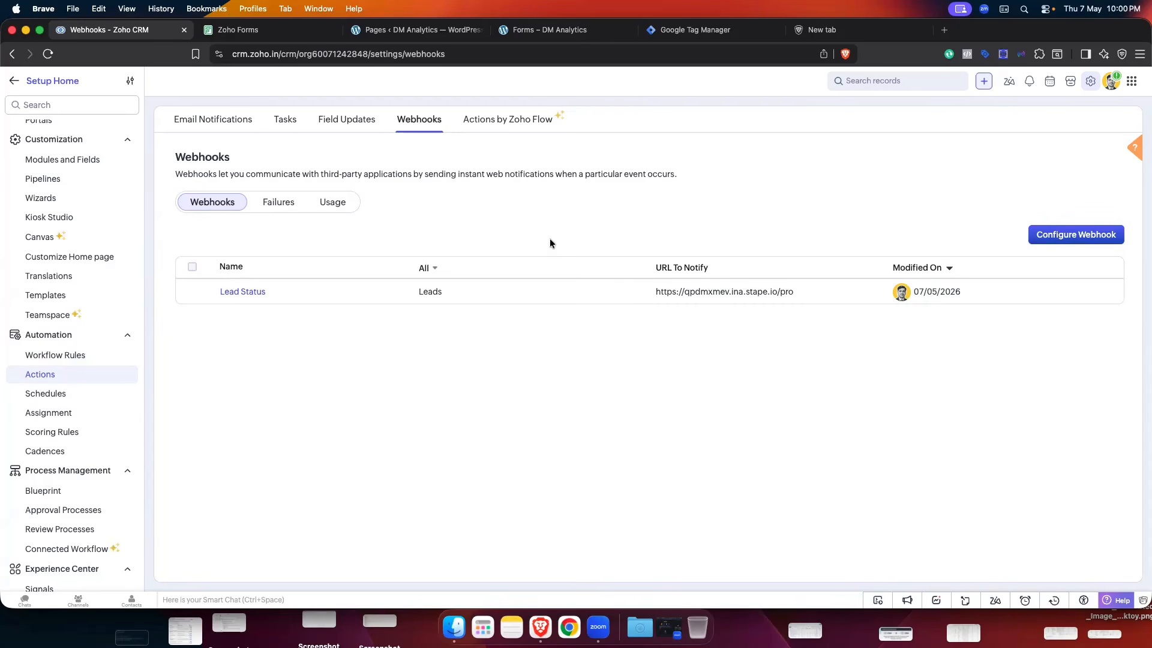
left_click(60, 355)
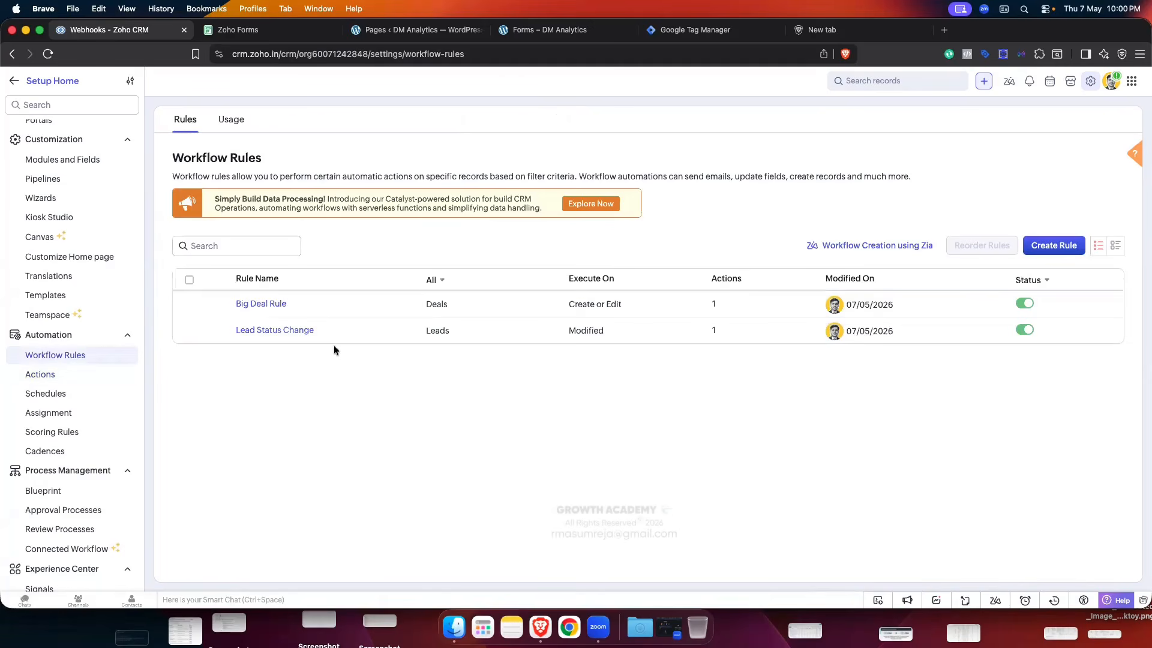
left_click(257, 330)
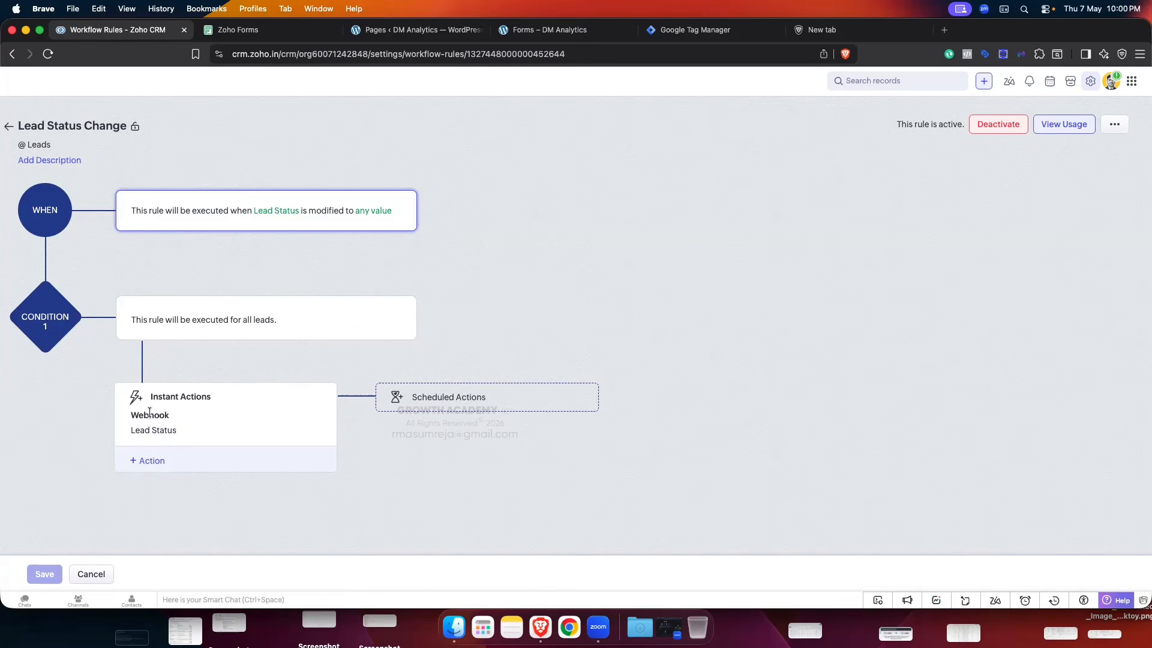
left_click(8, 125)
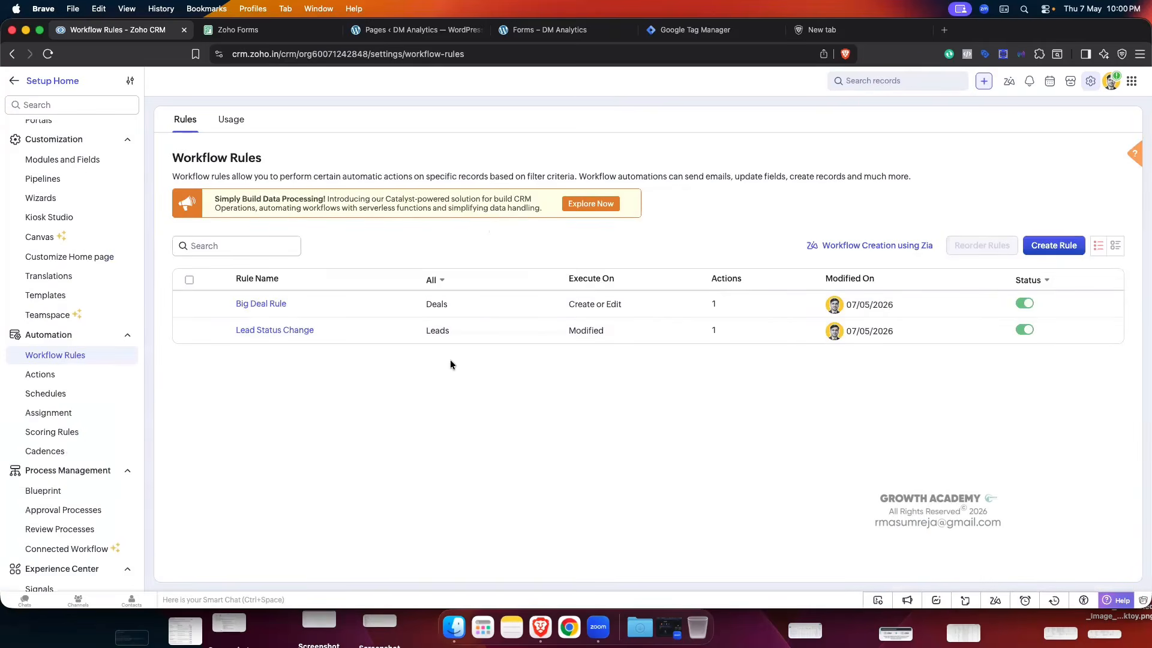
- Exit Setup to the All Leads list and switch over to Tag Manager
scroll(77, 367, "up", 2)
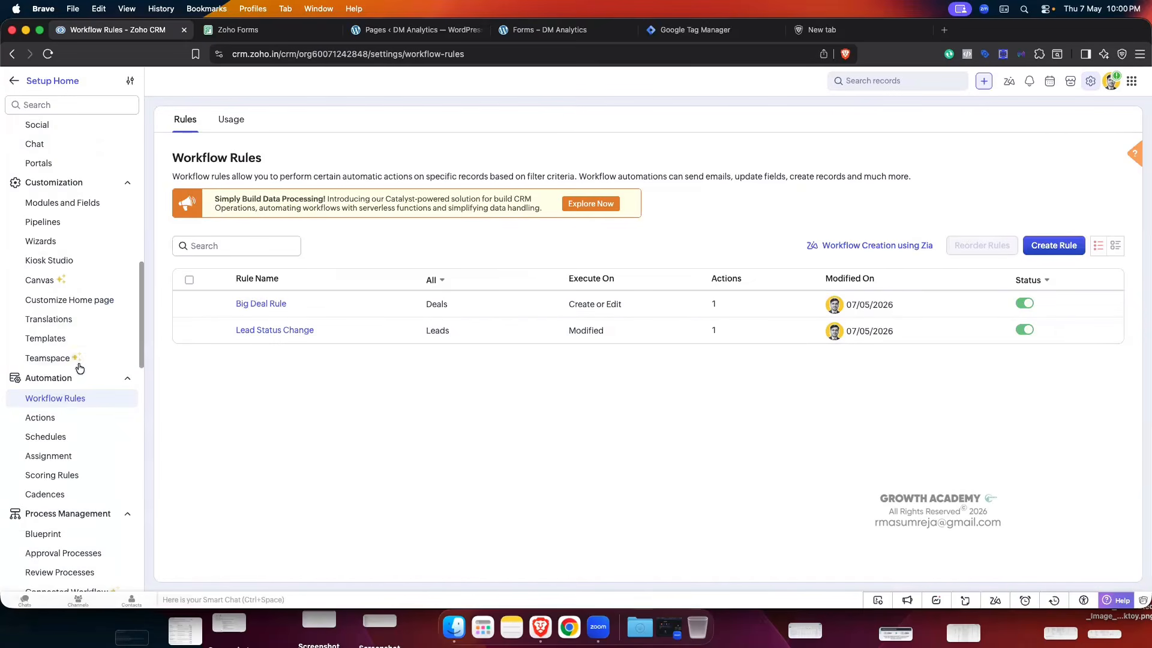
left_click(15, 84)
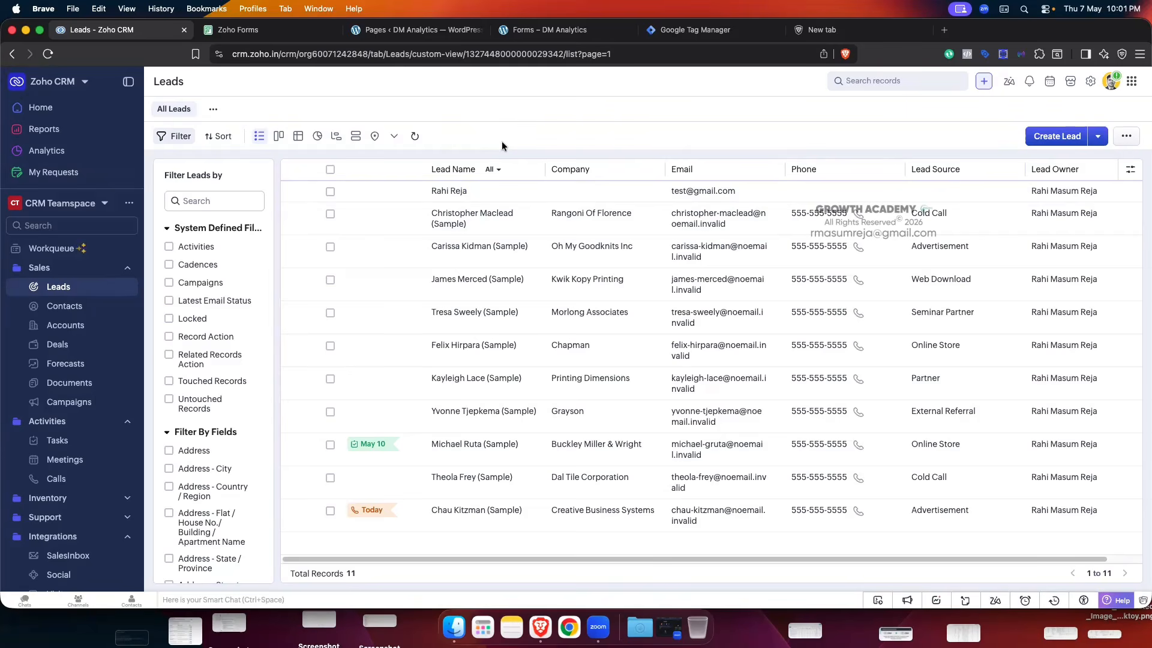
left_click(681, 29)
- Open the abc.com server container's Clients list, then its Templates page
left_click(27, 120)
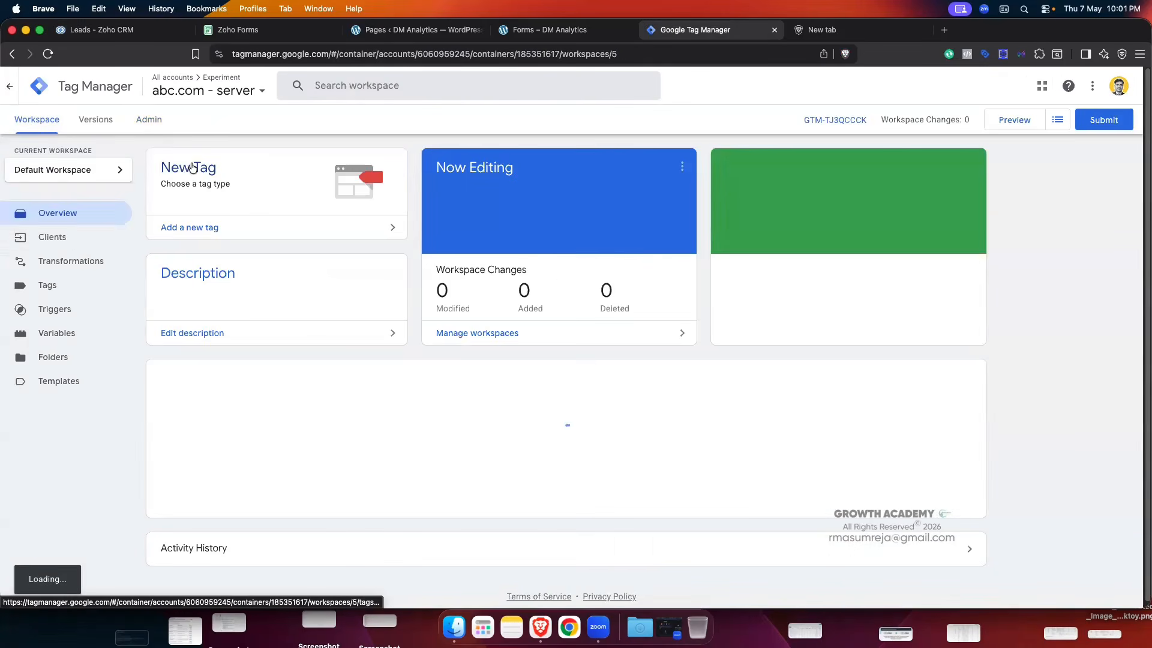
left_click(66, 238)
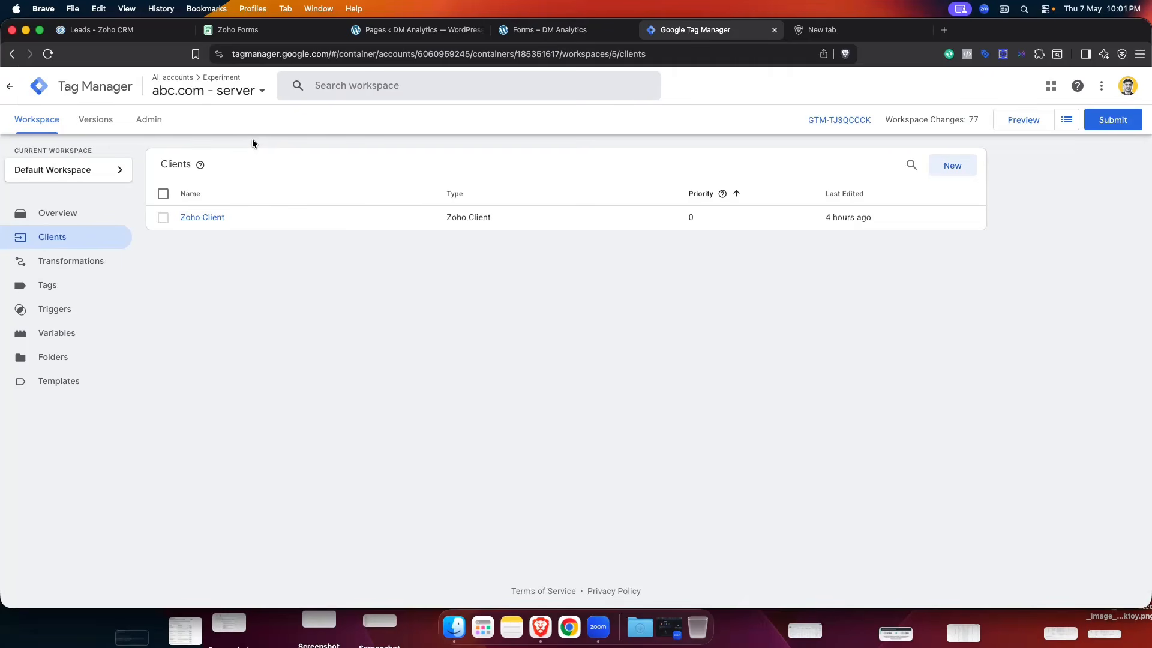
left_click(69, 382)
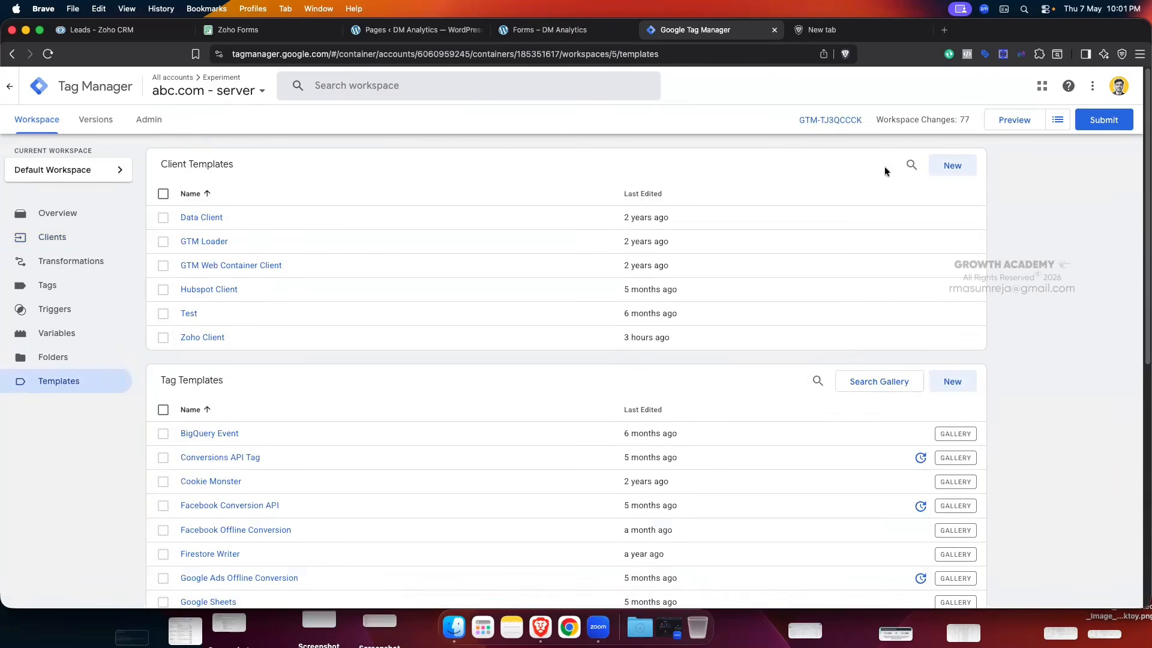
- Start a new client template, close the Template Editor unsaved, and return to Clients
left_click(958, 167)
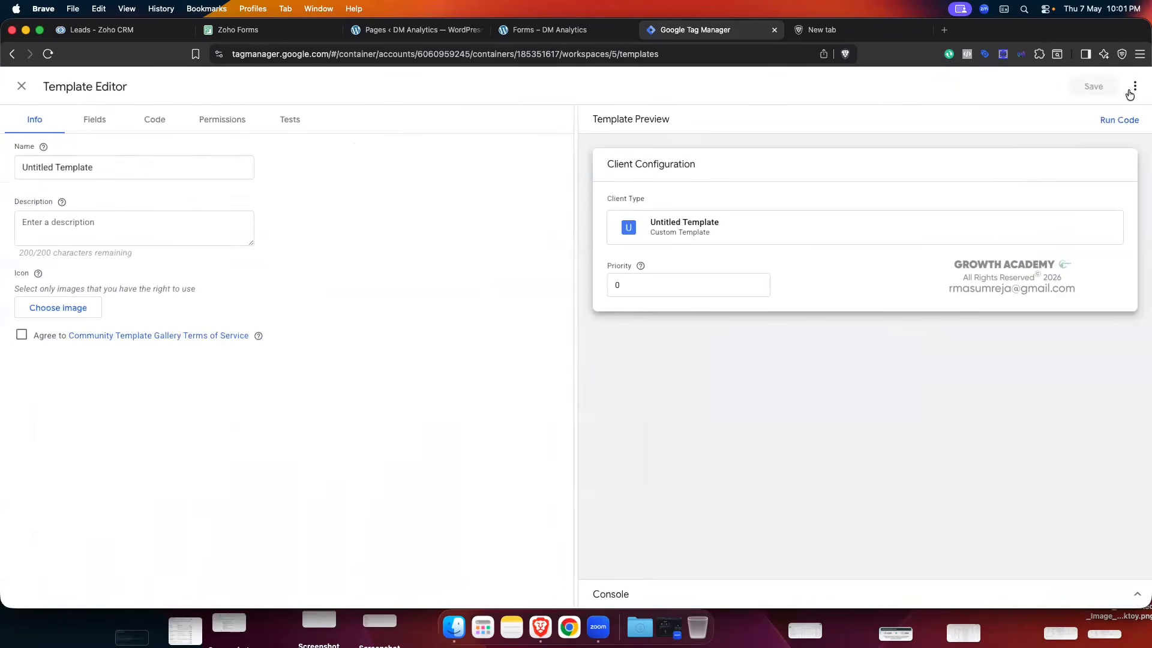
left_click(1134, 87)
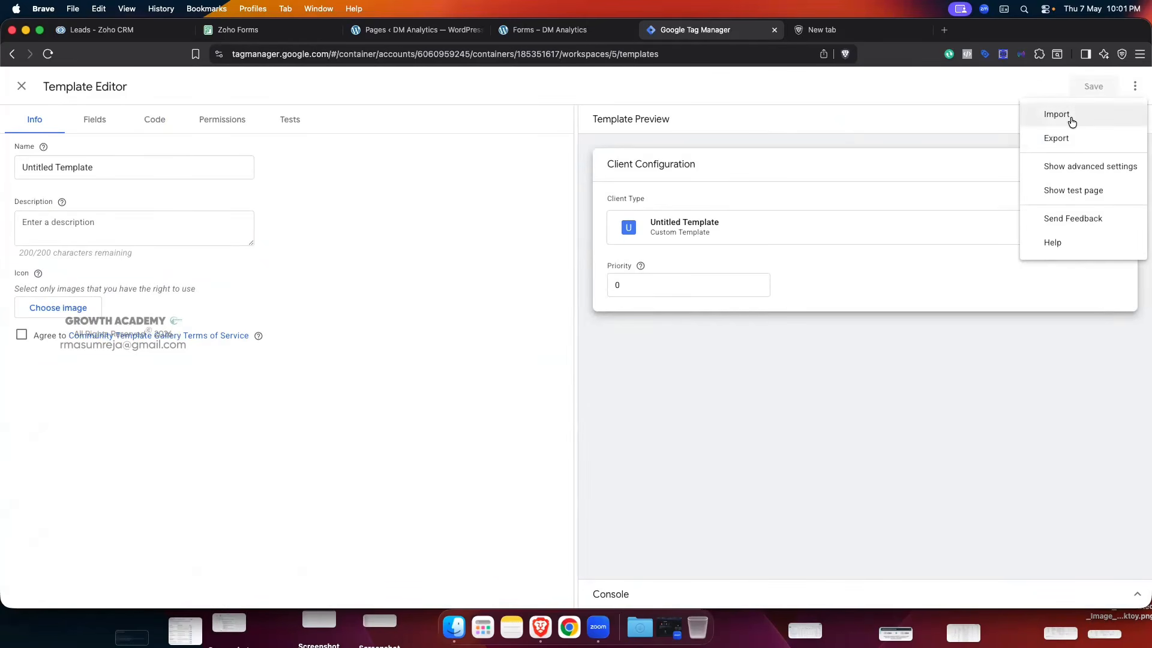
left_click(932, 110)
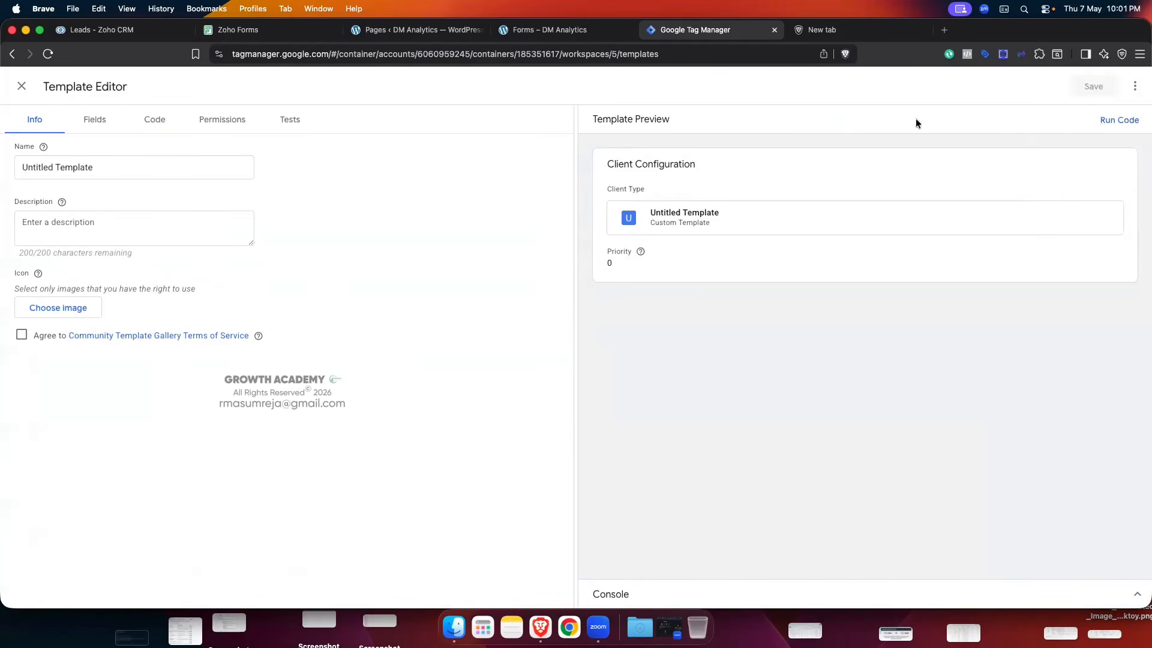
left_click(21, 86)
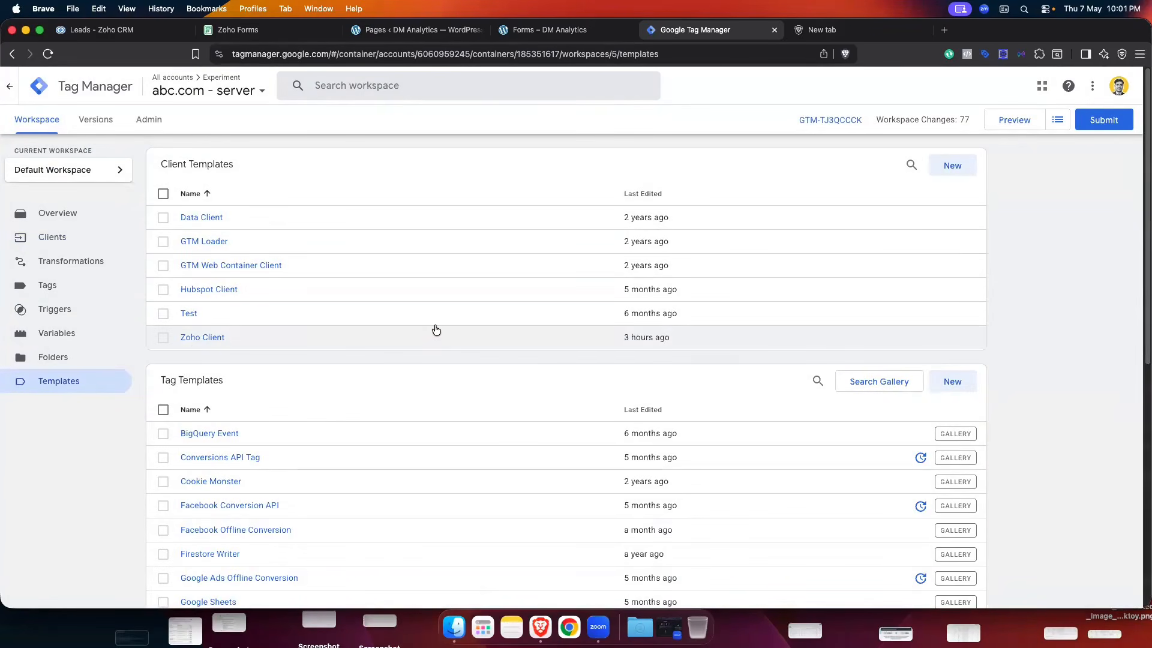
left_click(59, 237)
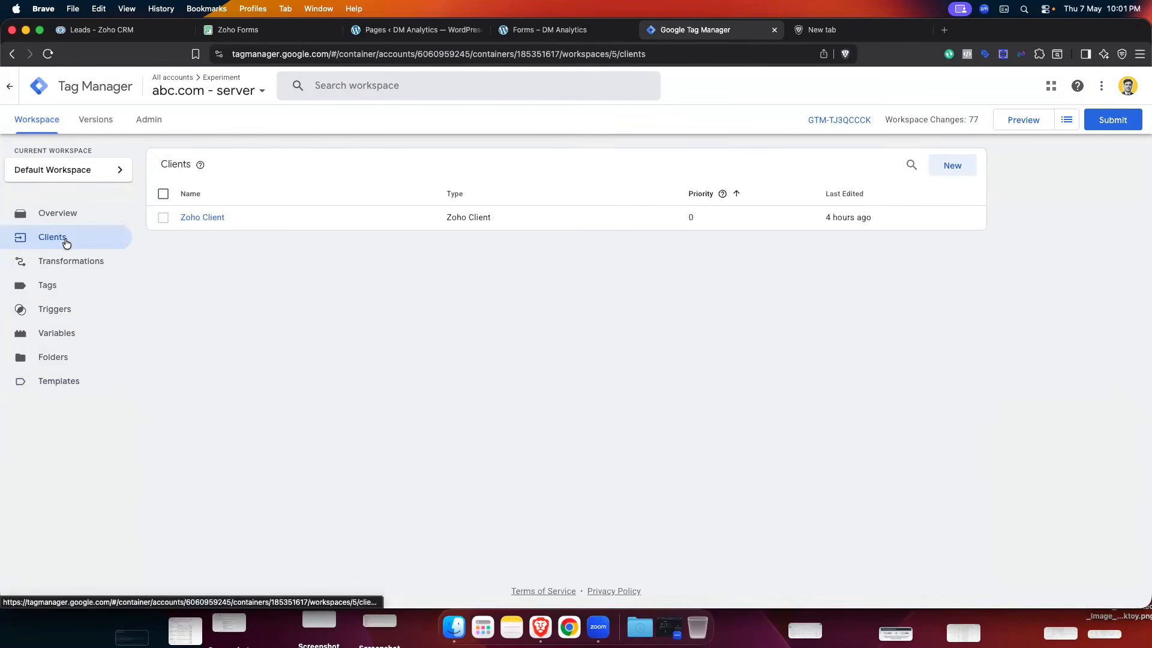
- Delete the existing Zoho Client from the Clients list
left_click(163, 218)
left_click(934, 170)
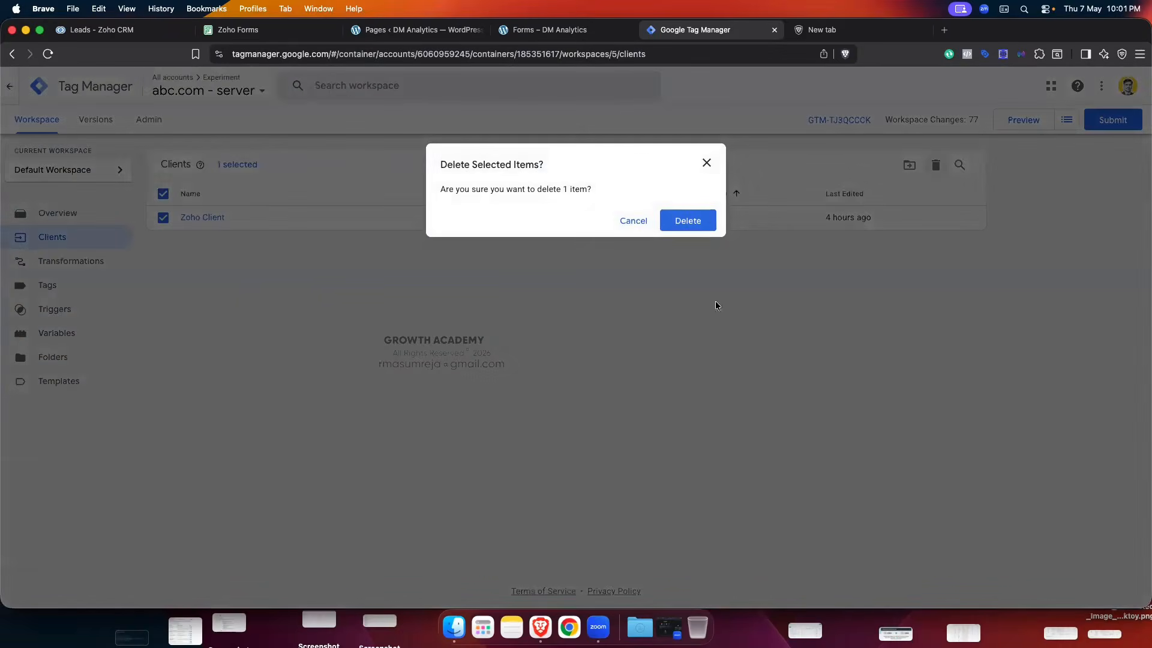
left_click(674, 227)
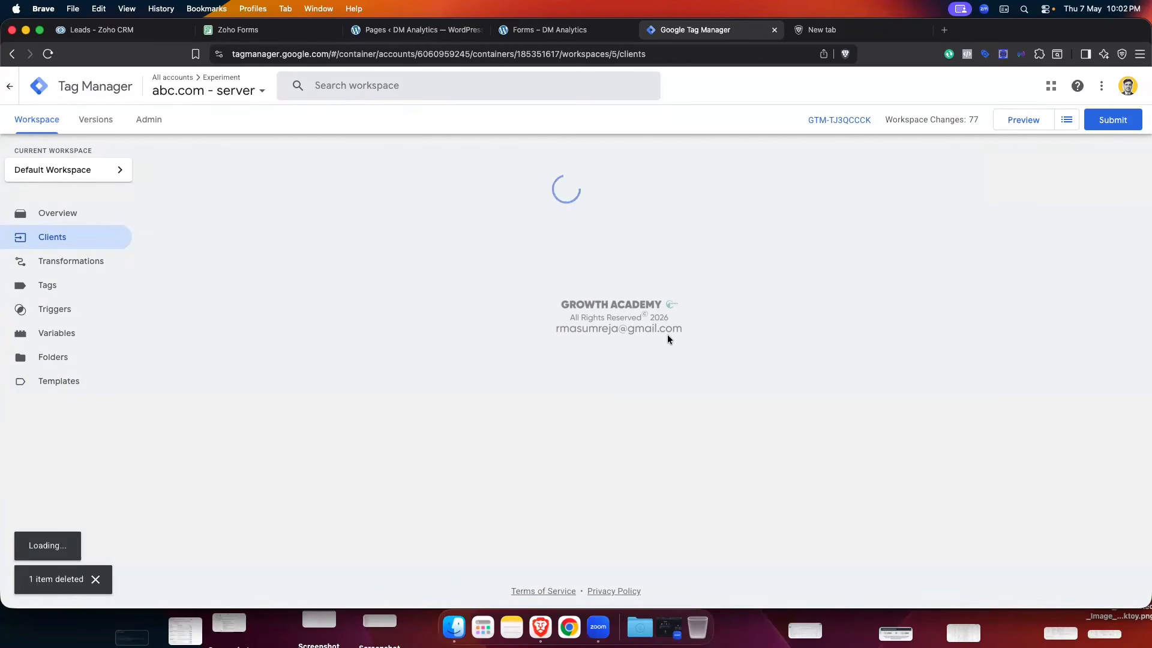
- Create a new client and set its type to Zoho Client
left_click(952, 166)
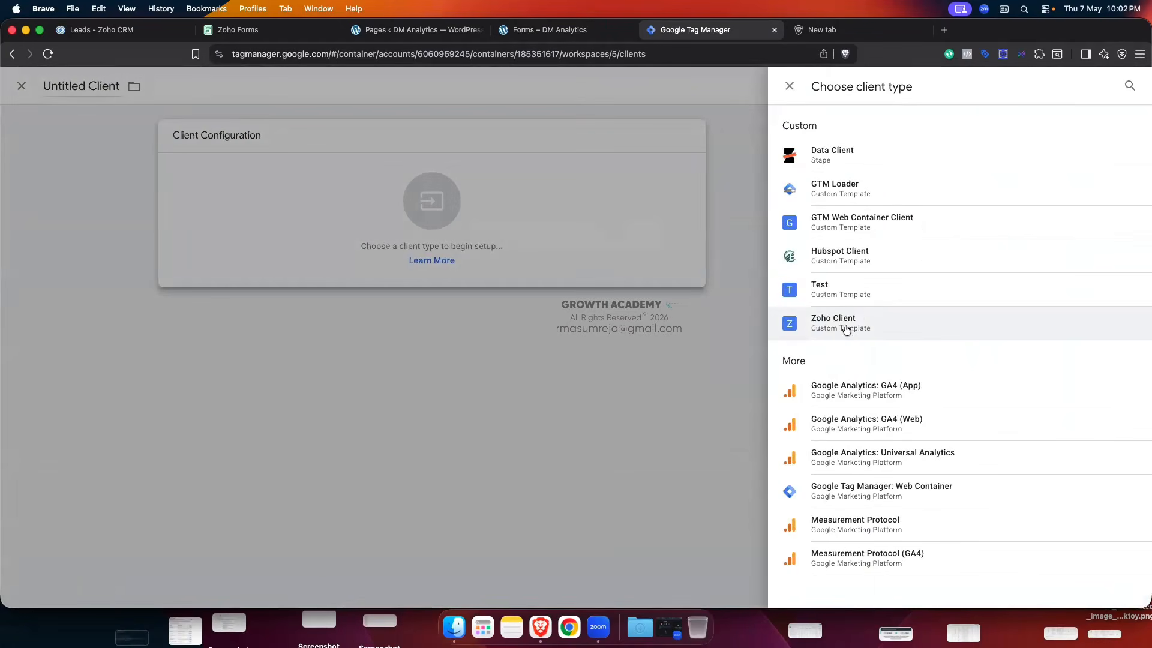
left_click(845, 327)
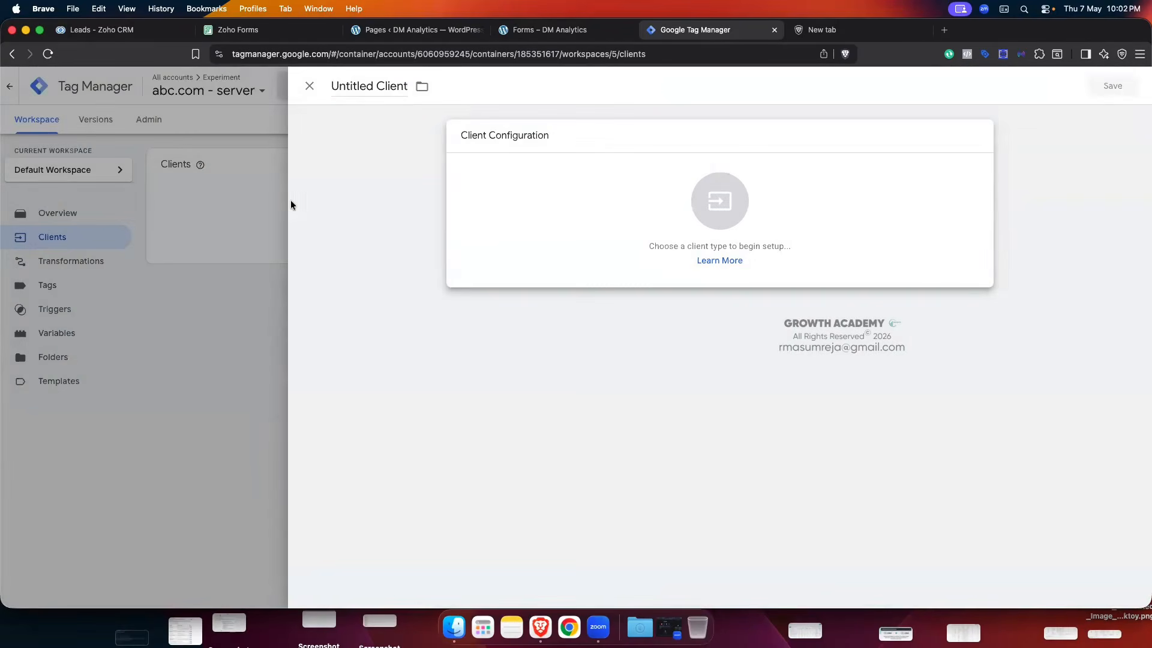
left_click(176, 232)
left_click(942, 173)
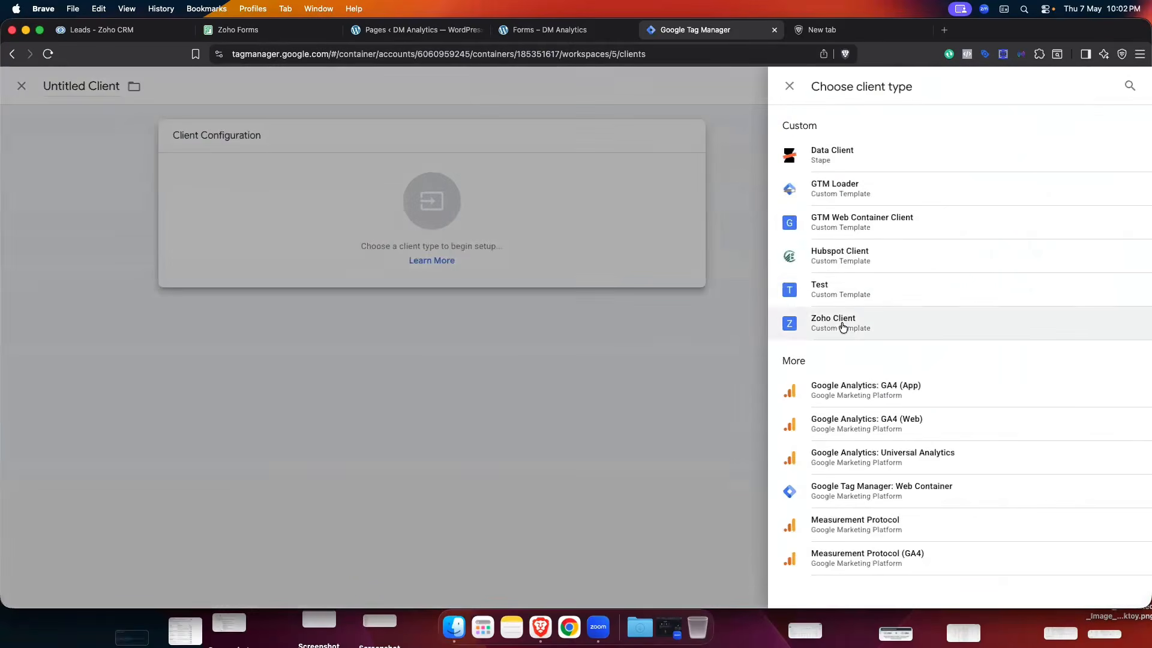
left_click(841, 326)
left_click(744, 211)
left_click(844, 325)
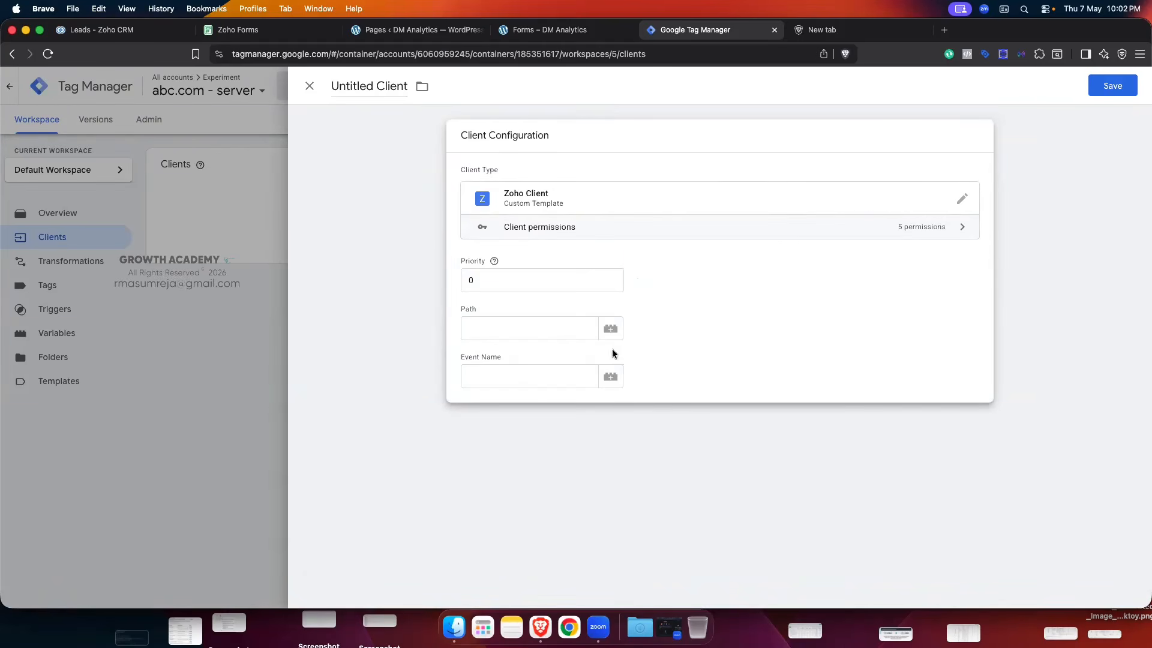
- Enter /pro as the client's Path, then go to Zoho CRM's Setup page
left_click(519, 325)
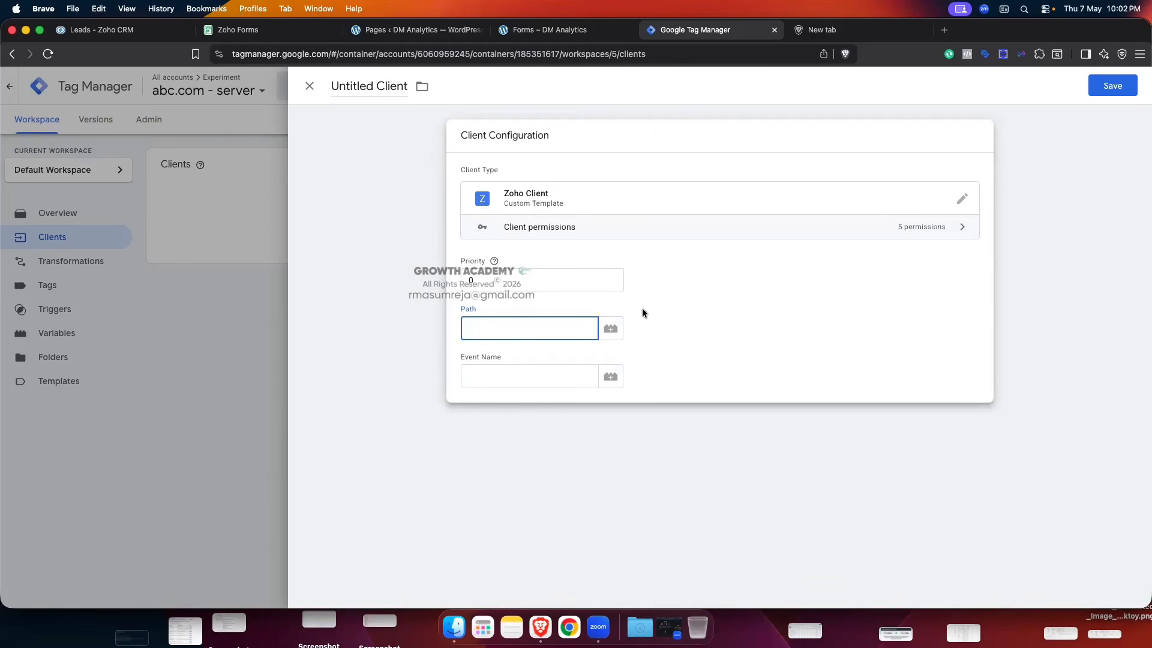
type("/pro")
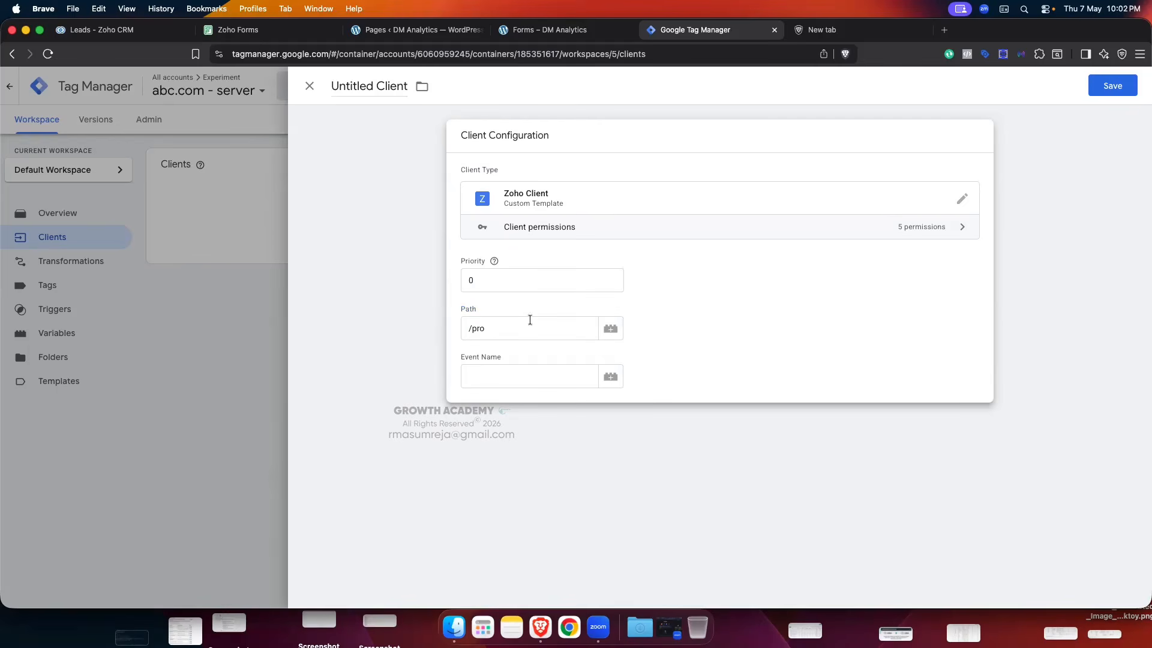
left_click_drag(490, 328, 457, 330)
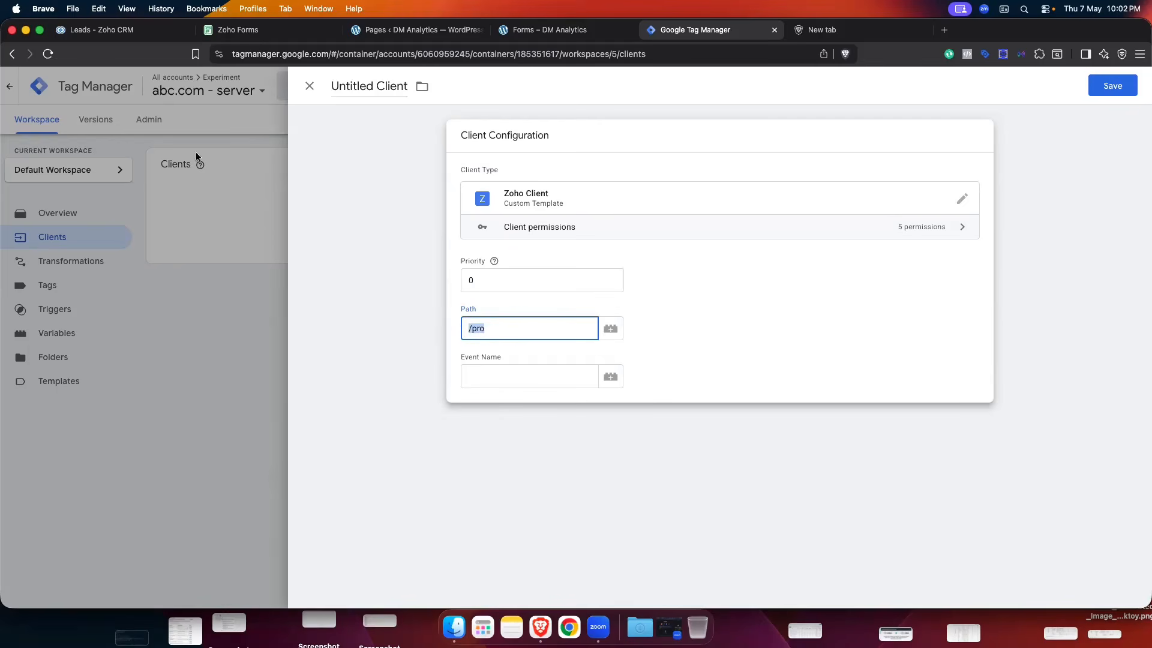
left_click(99, 30)
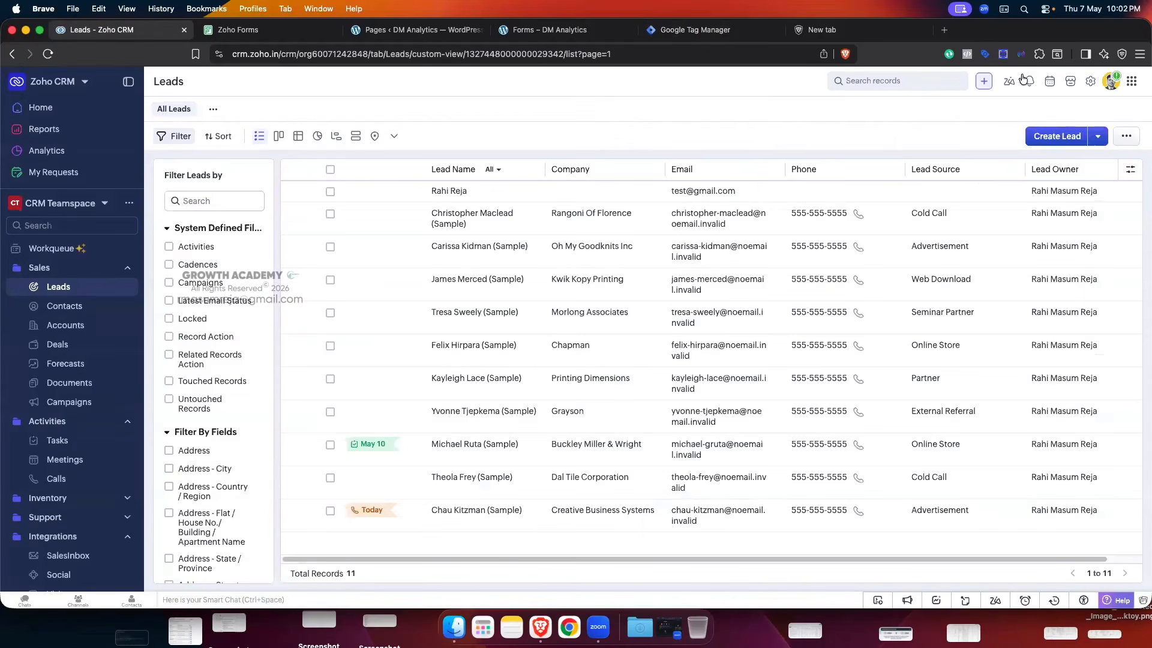
left_click(1089, 81)
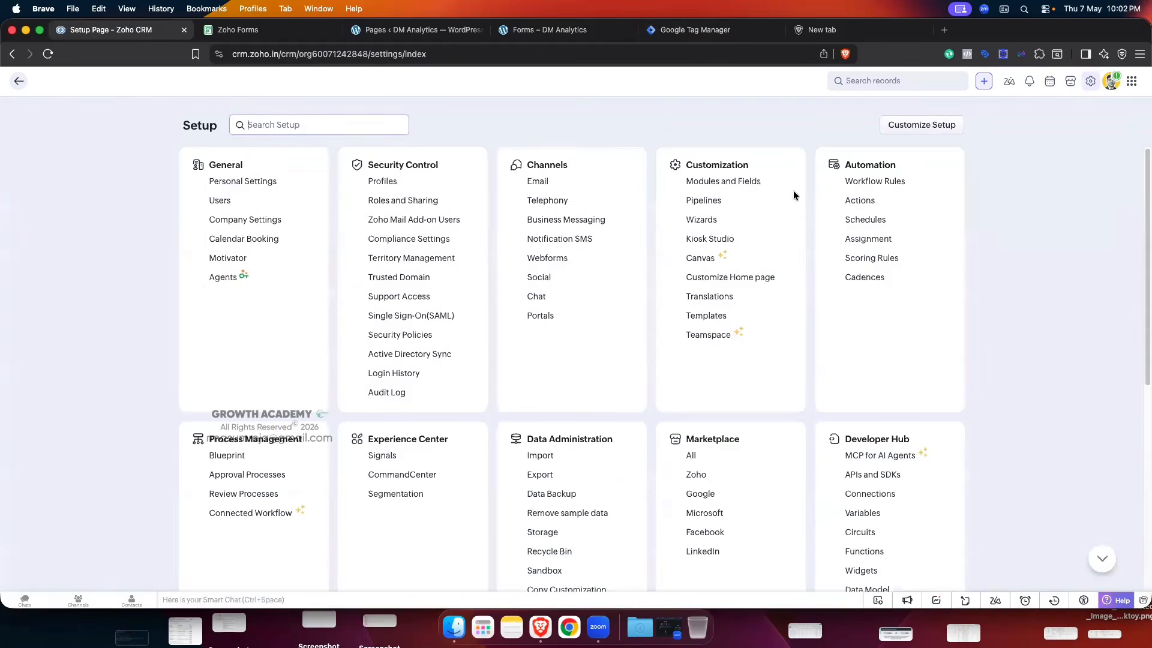
- Open the Lead Status webhook from Zoho CRM's Webhooks settings for editing
left_click(840, 200)
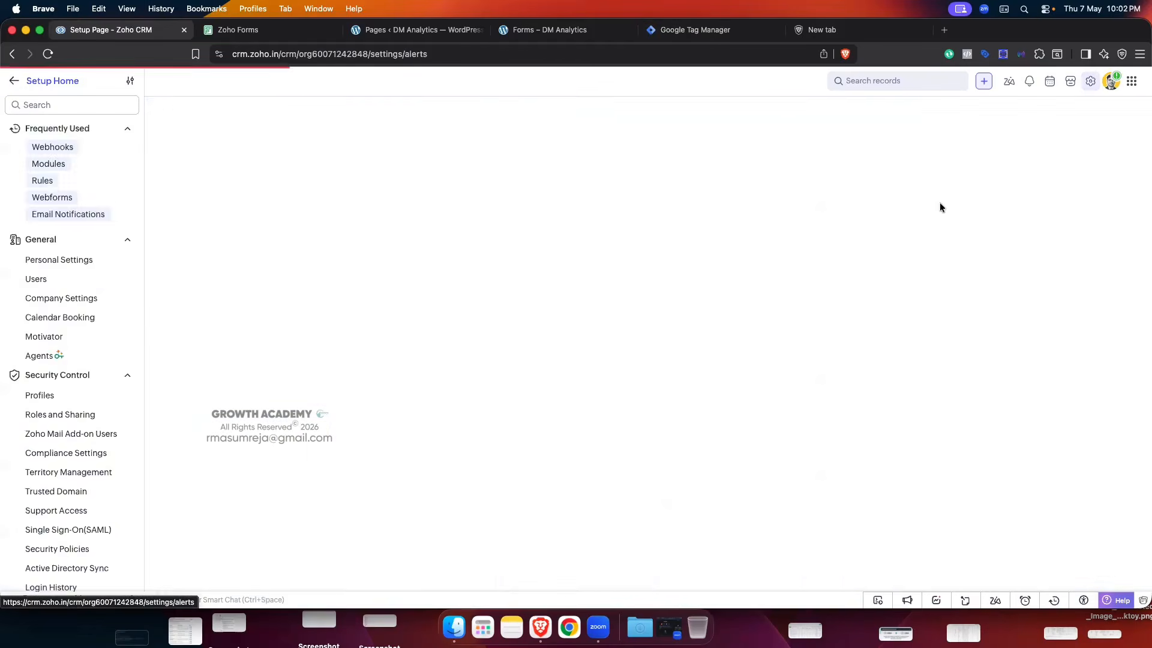
left_click(413, 117)
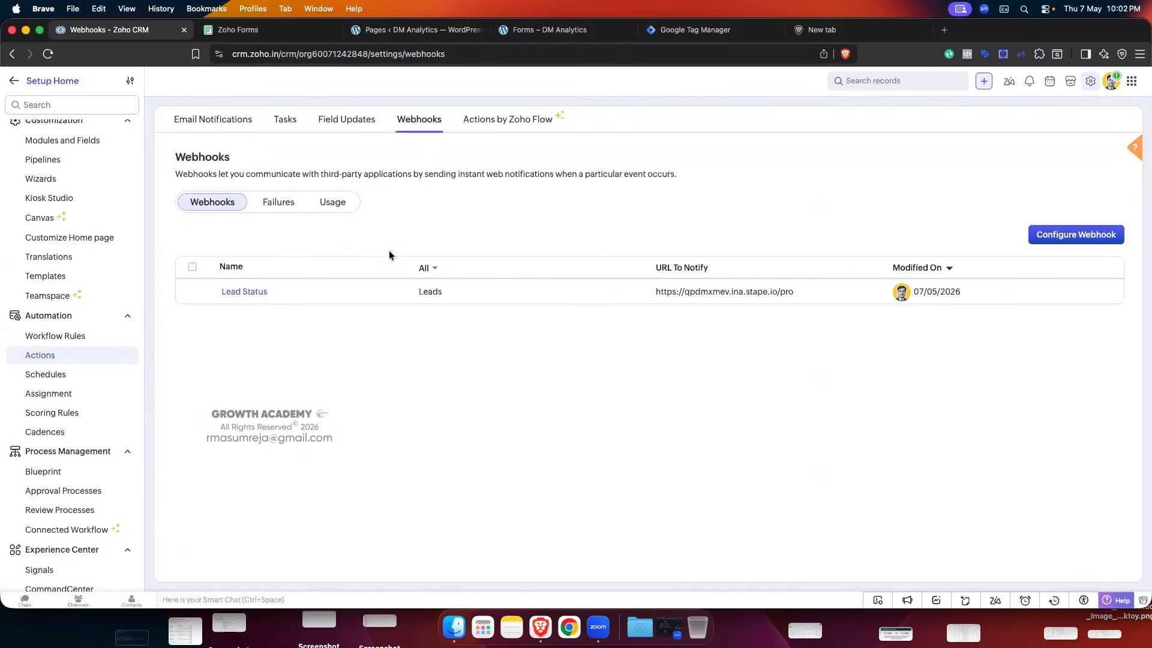
left_click(245, 292)
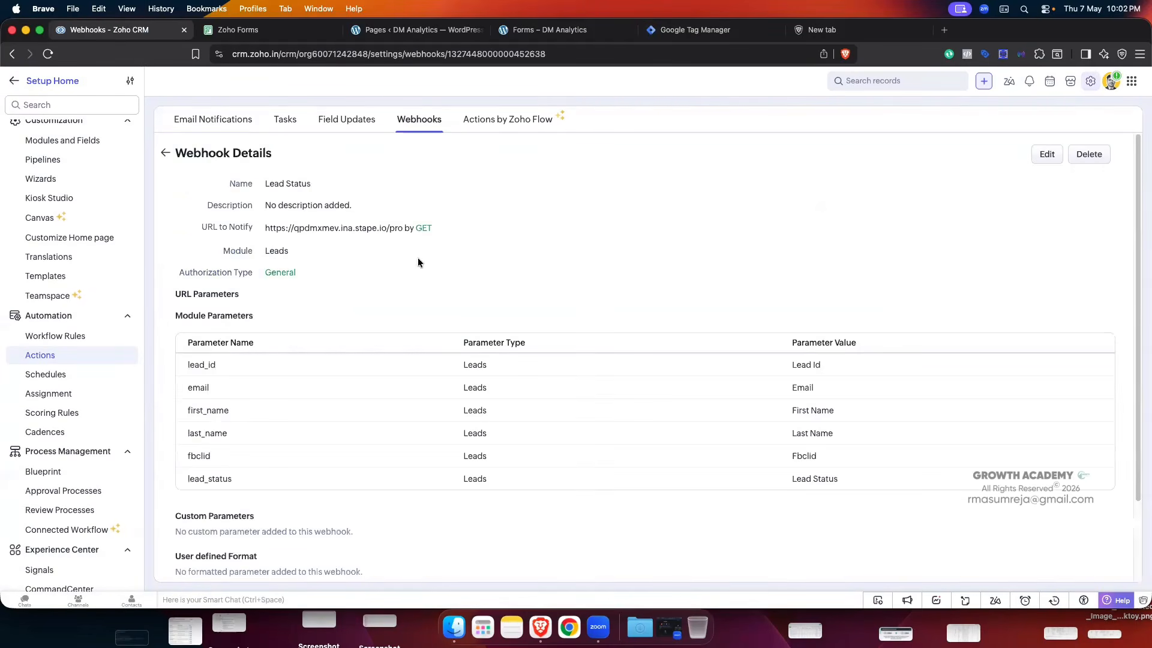
left_click(1047, 155)
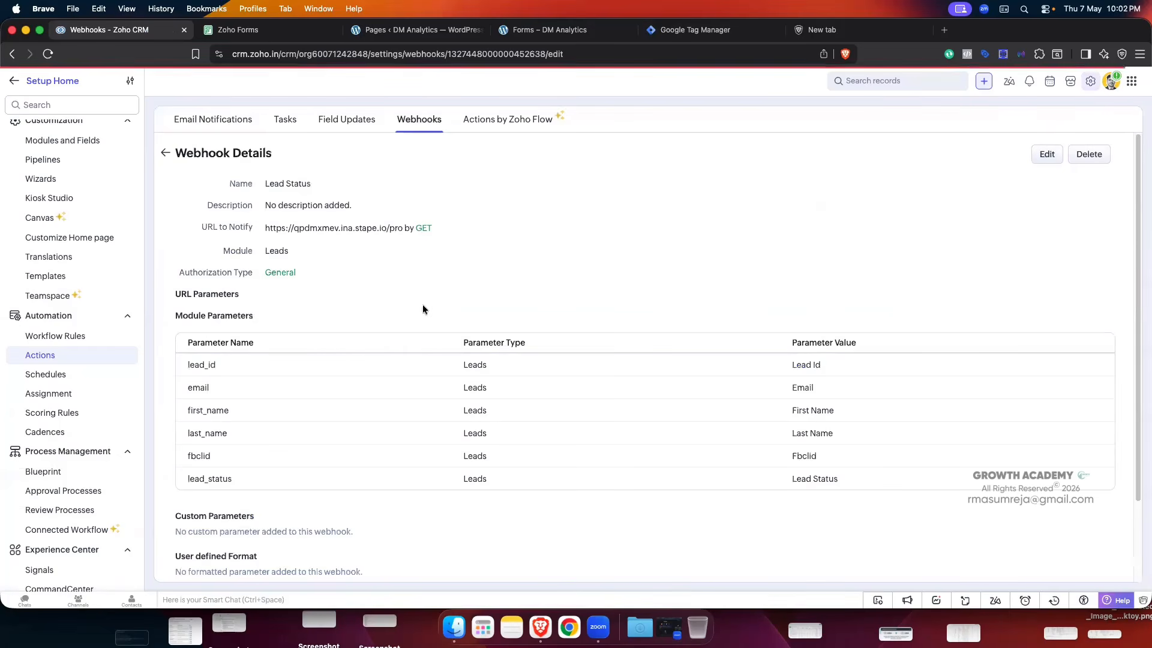
- Select /pro at the end of the notify URL and view the GTM client's Path beside it
left_click_drag(389, 288, 267, 289)
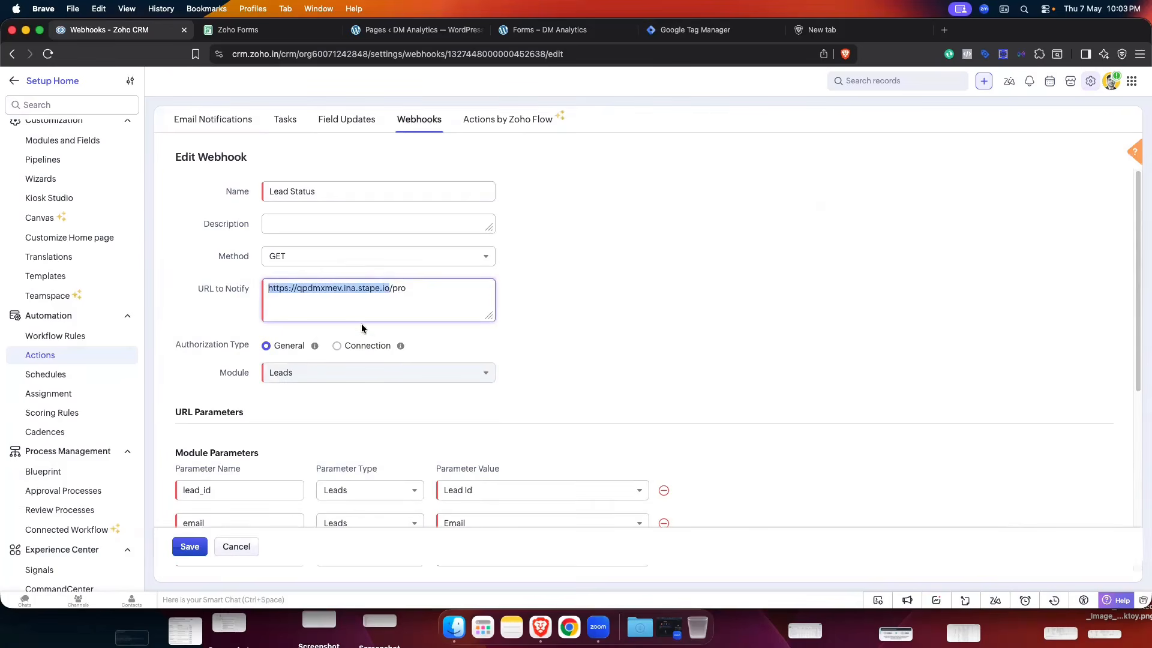
left_click(408, 288)
left_click_drag(388, 289, 407, 289)
left_click(698, 30)
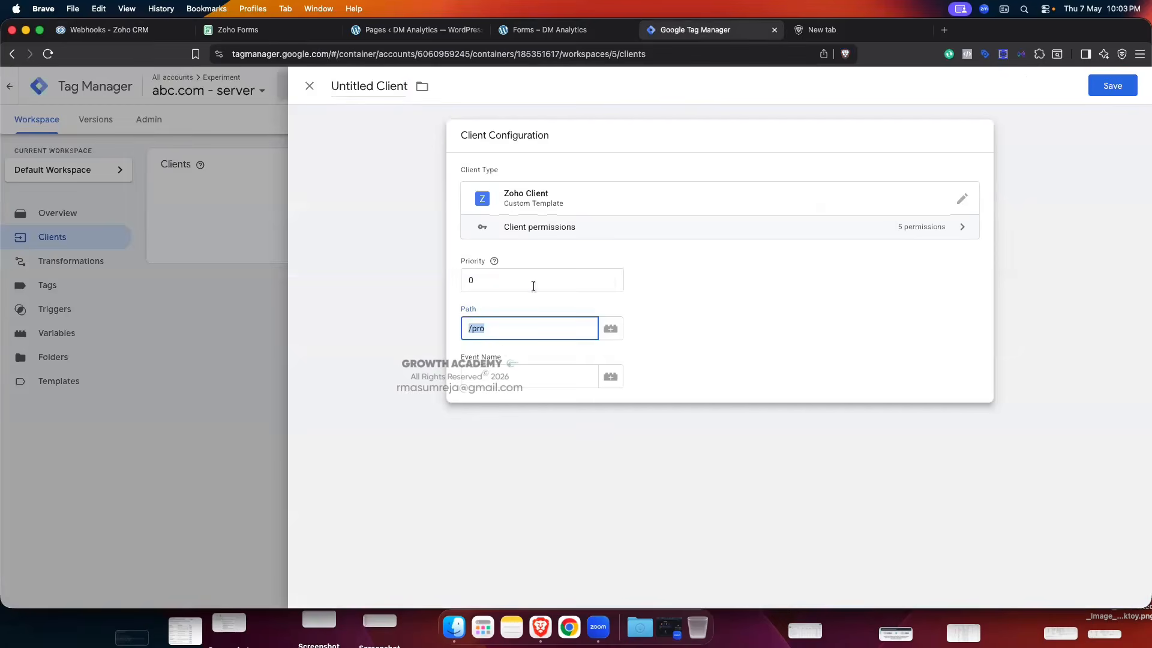
left_click(498, 329)
- Recheck that the notify URL's ending matches the client's /pro Path across both tabs
left_click(110, 30)
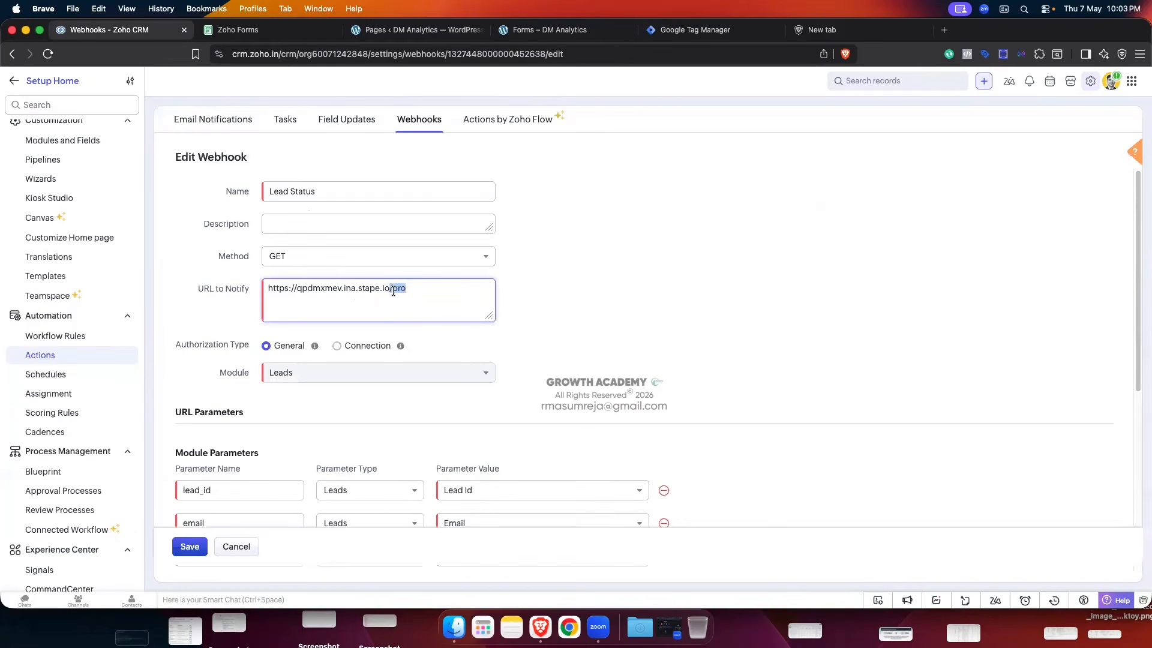
left_click(390, 288)
left_click_drag(391, 288, 468, 305)
left_click(695, 30)
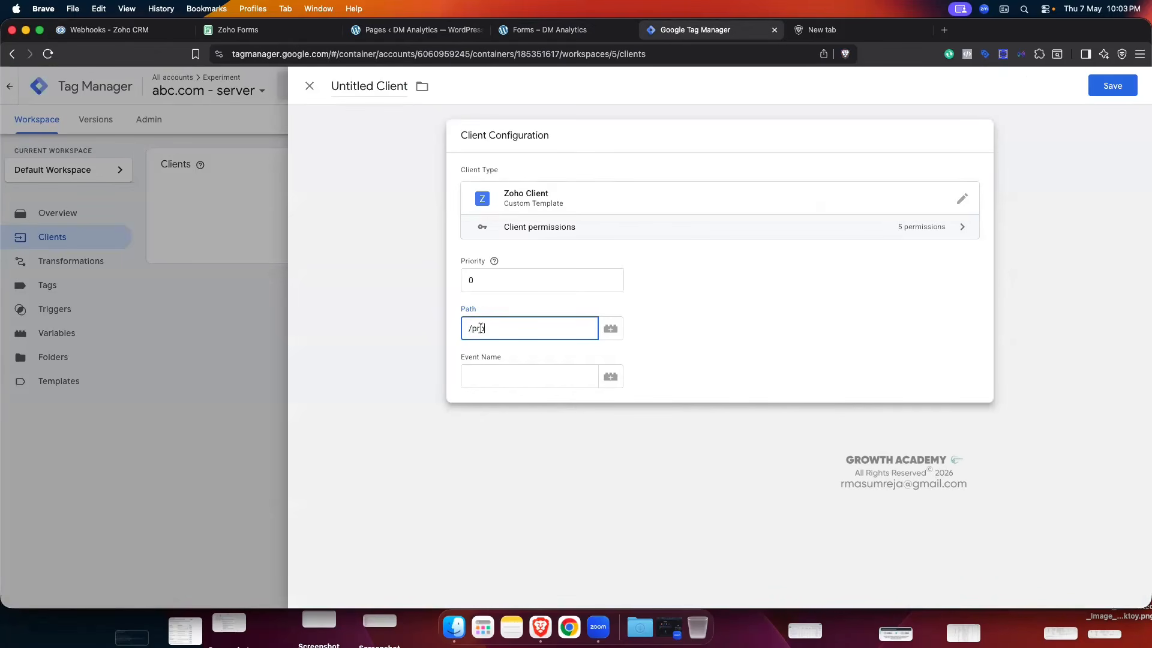
left_click(108, 29)
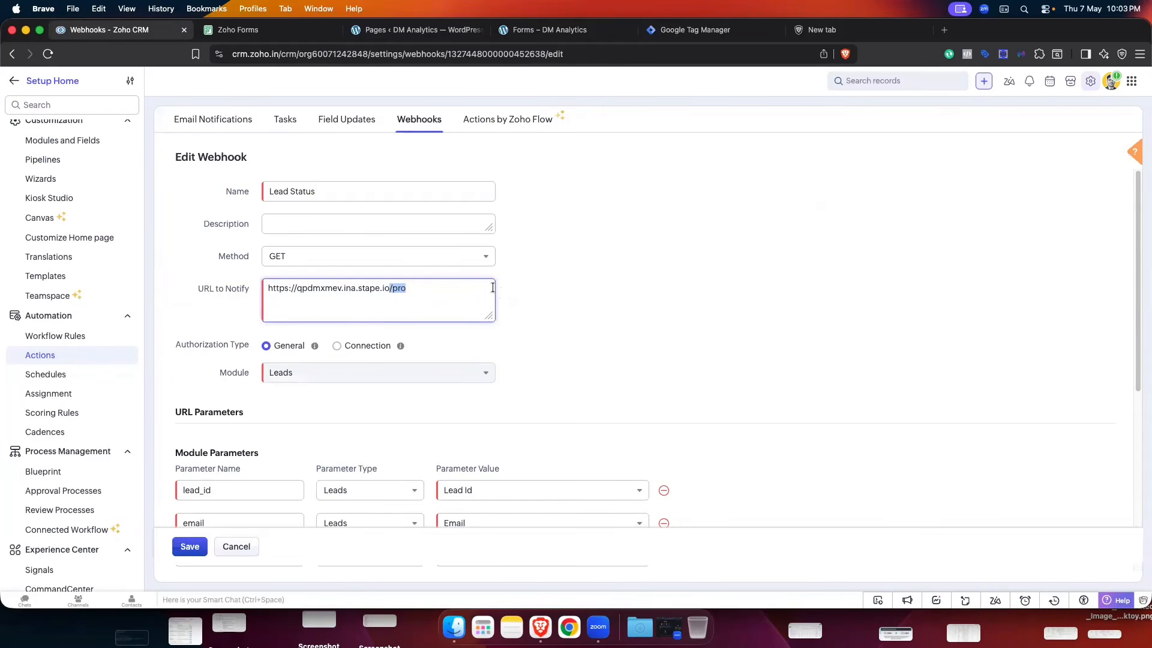
triple_click(394, 291)
left_click(393, 290)
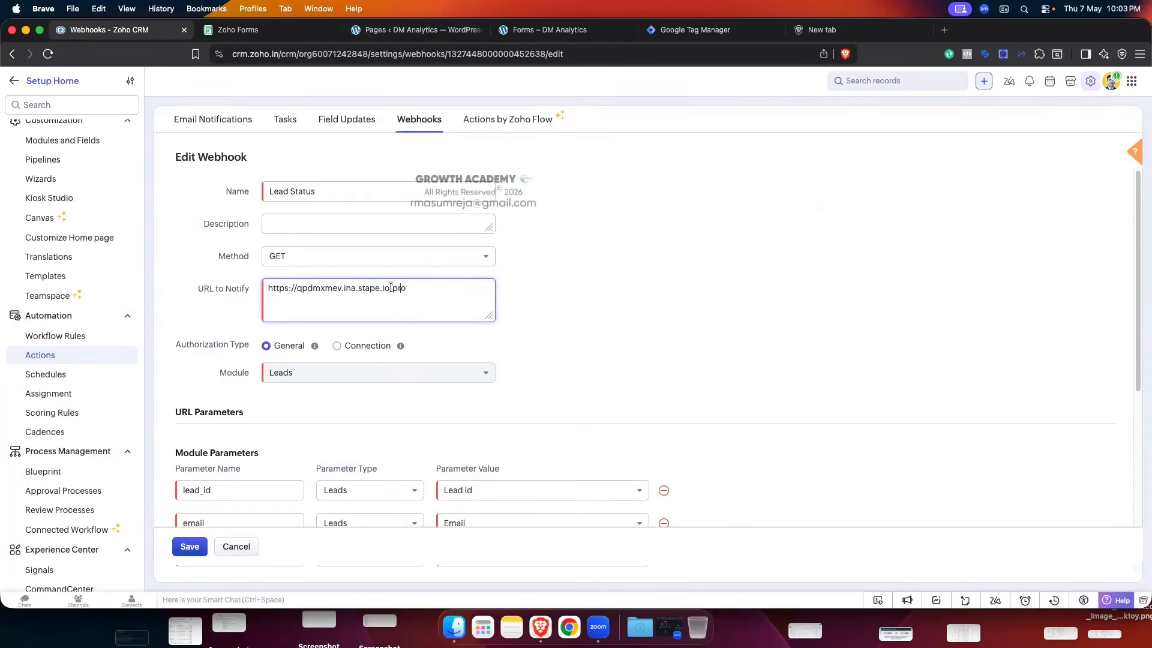
left_click(672, 30)
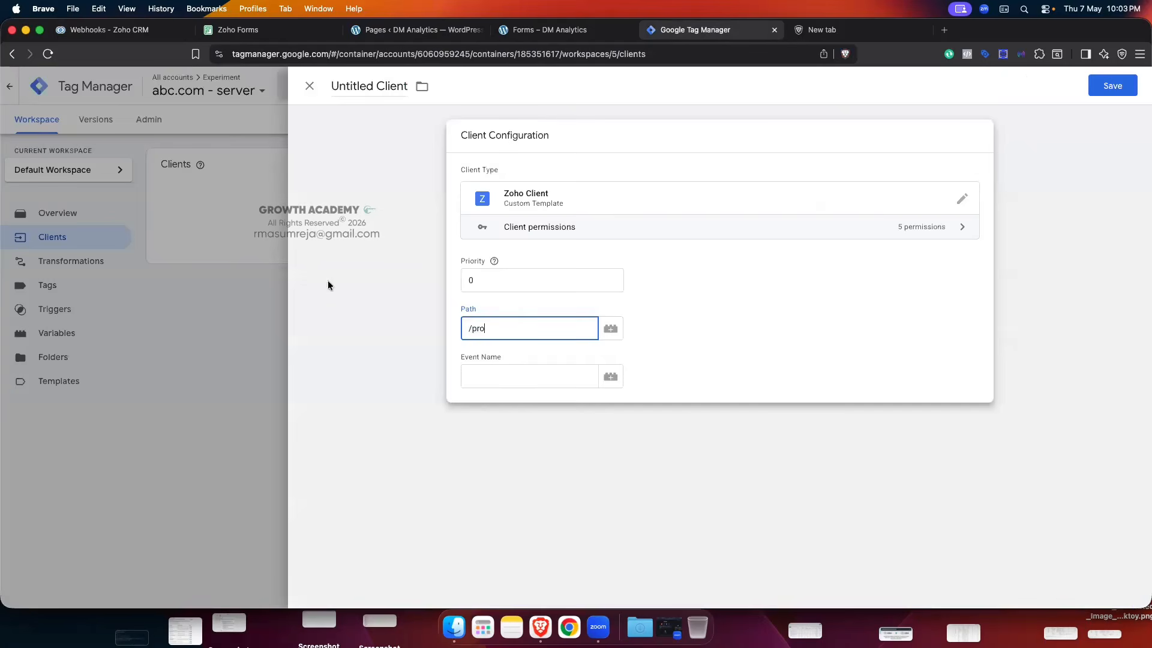
left_click(99, 30)
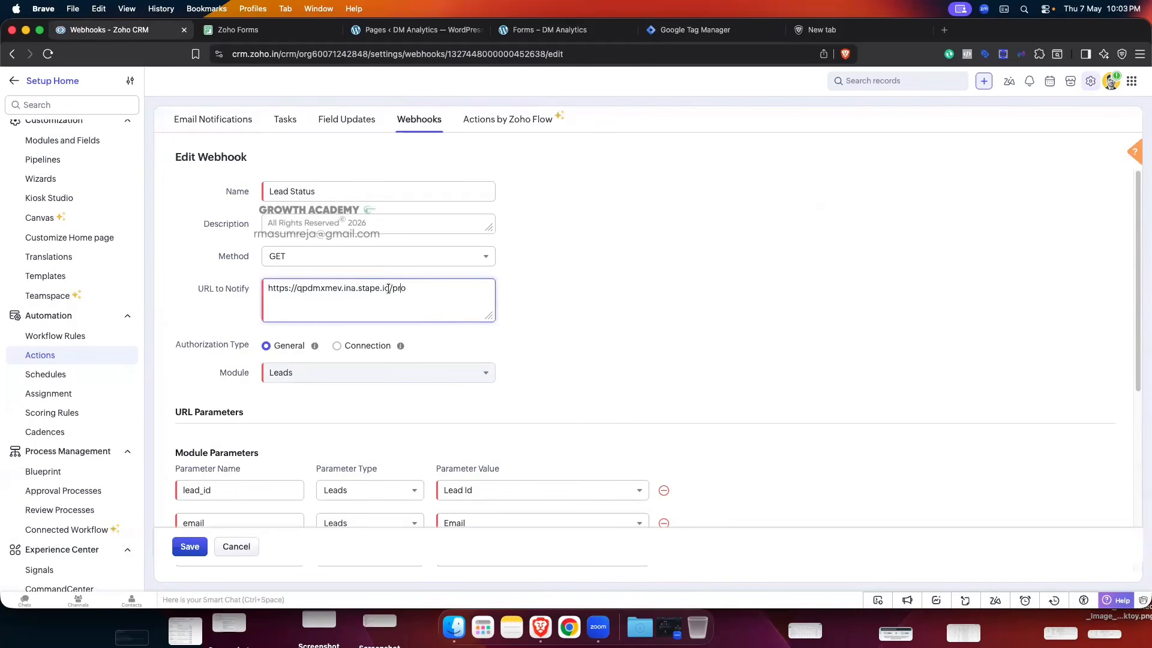
left_click(704, 36)
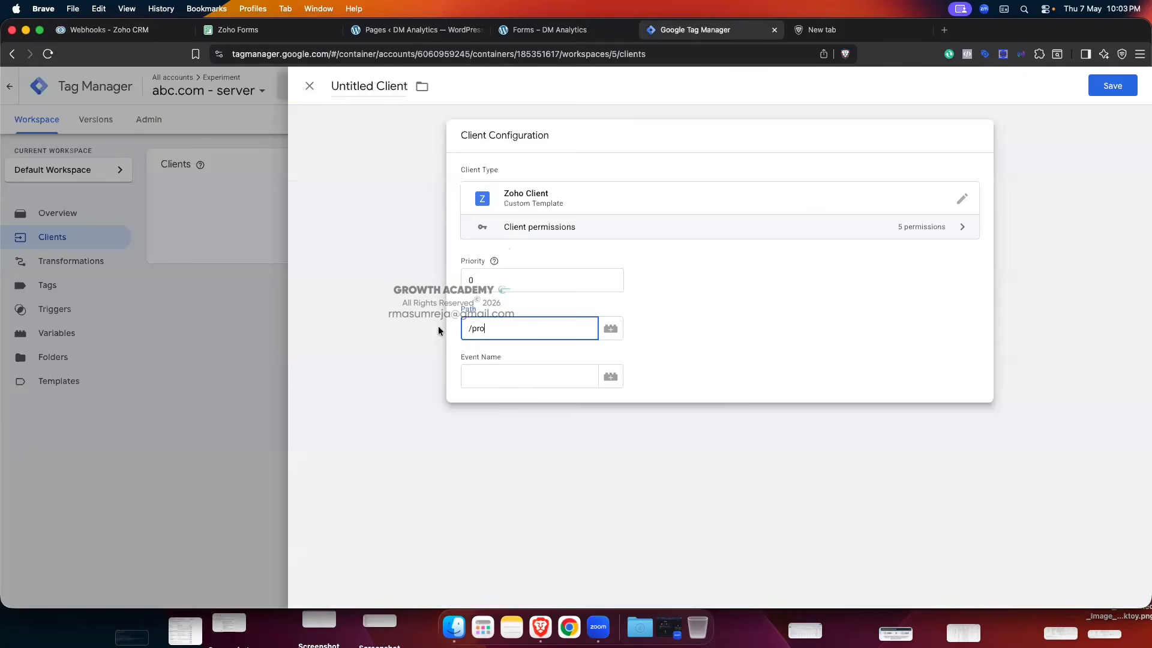
left_click(108, 30)
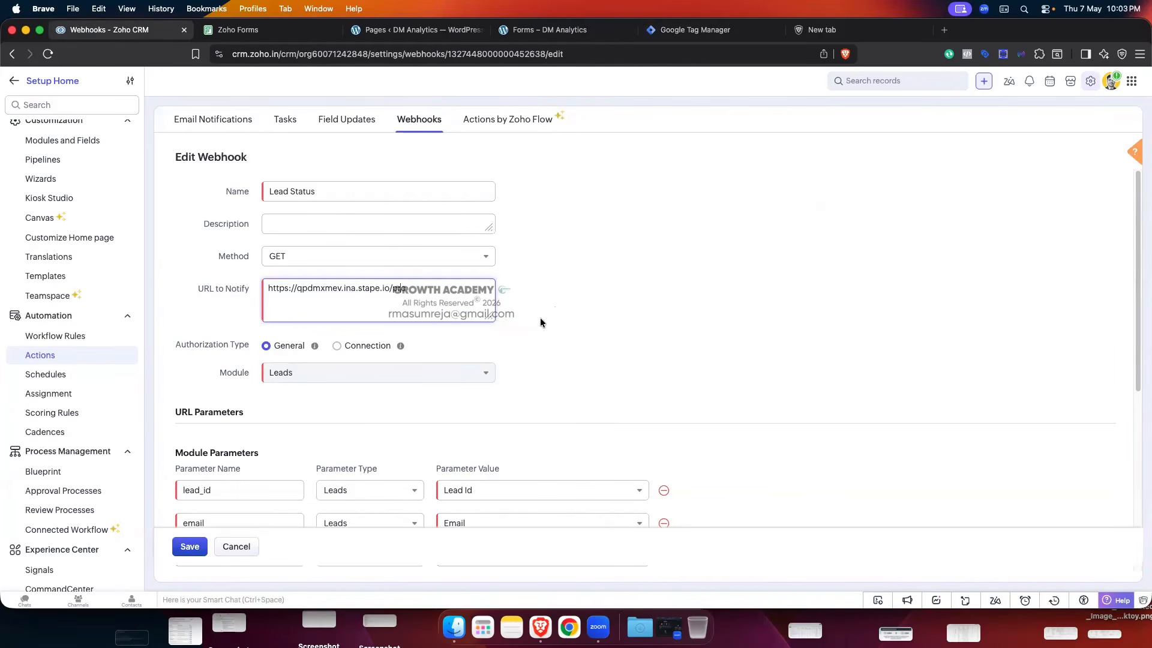
- Cancel out of the webhook form to the Webhooks list and focus the client's Event Name field
left_click(236, 546)
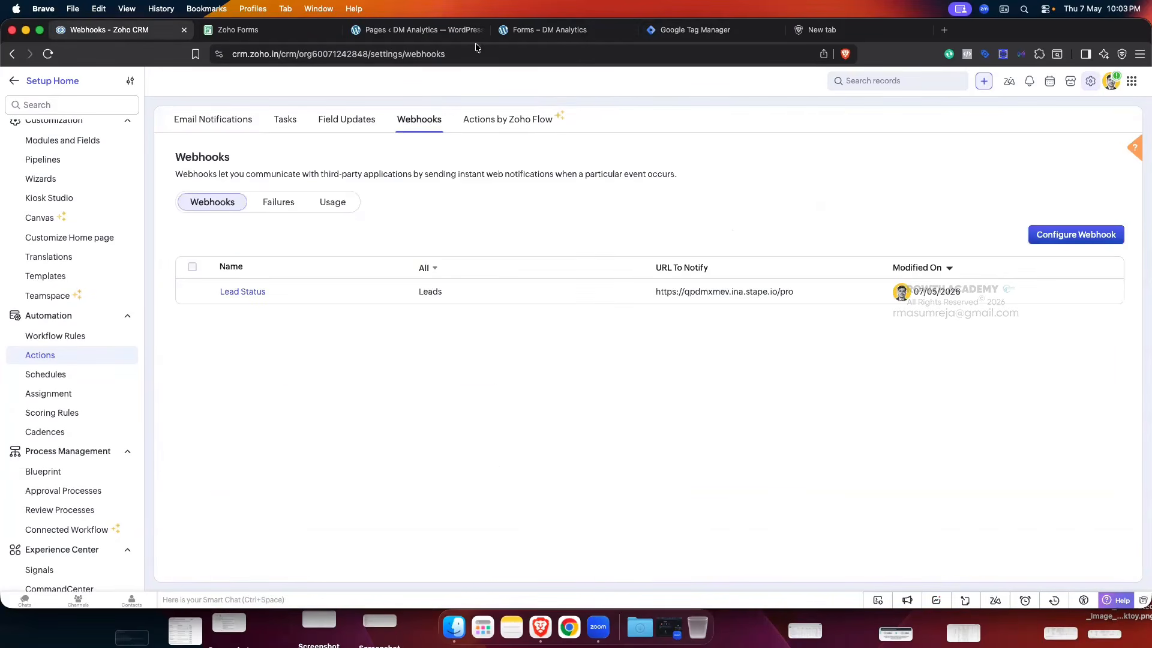
left_click(696, 30)
left_click(500, 373)
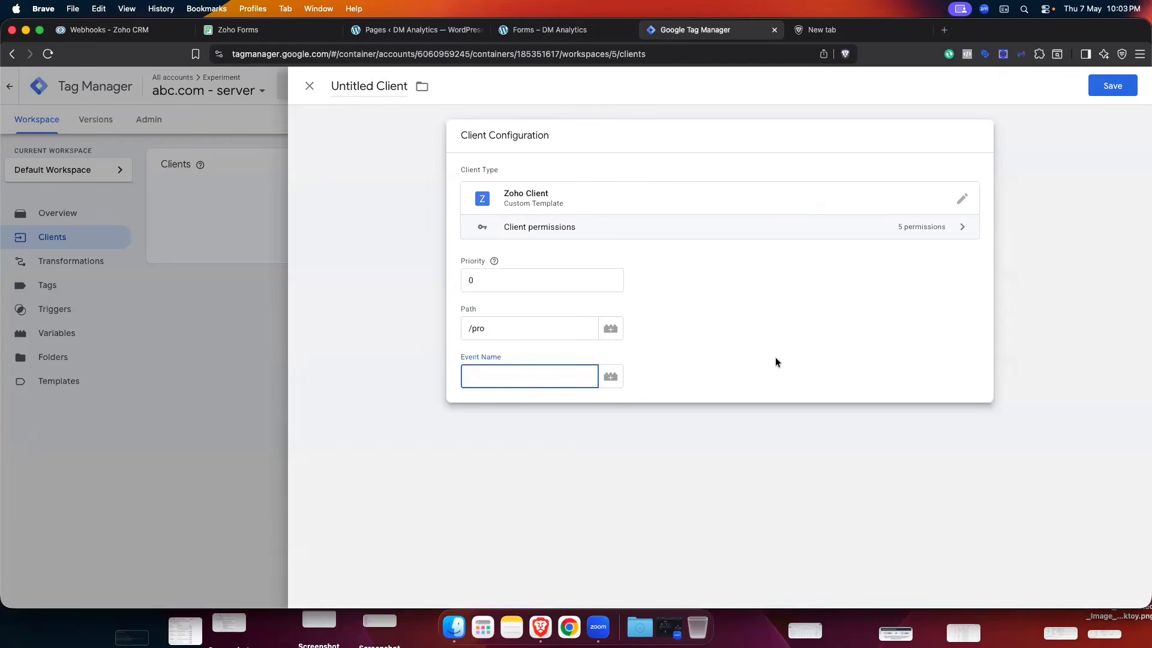
left_click(110, 31)
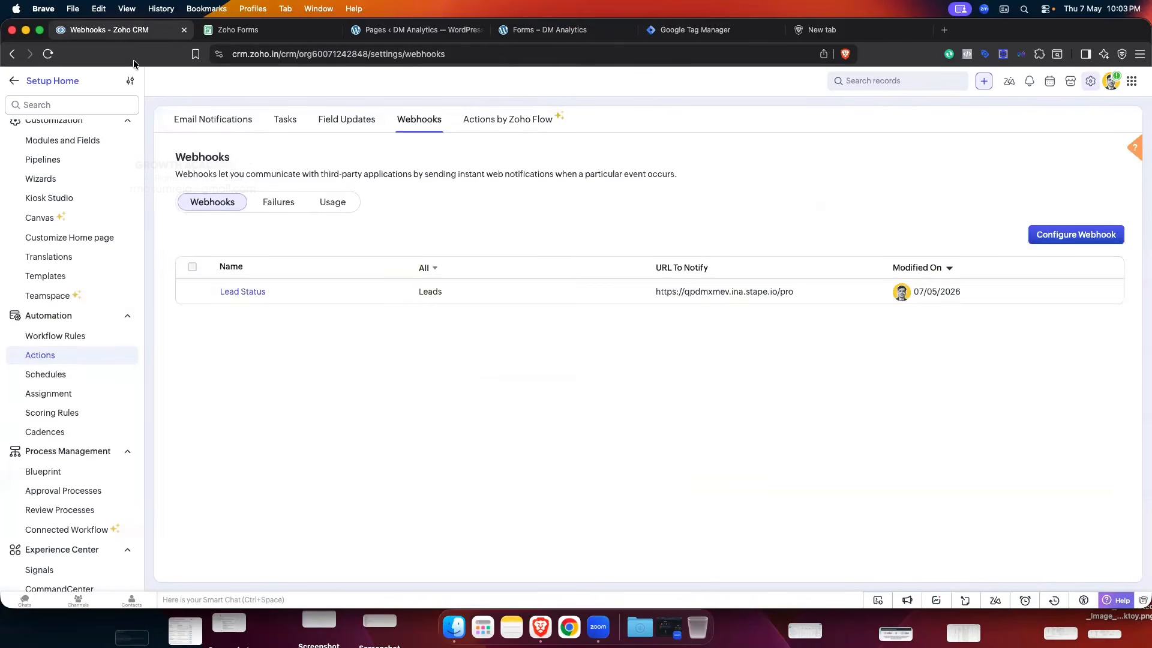
- Enter lead_change as the client's Event Name and save it named Zoho Client
left_click(697, 30)
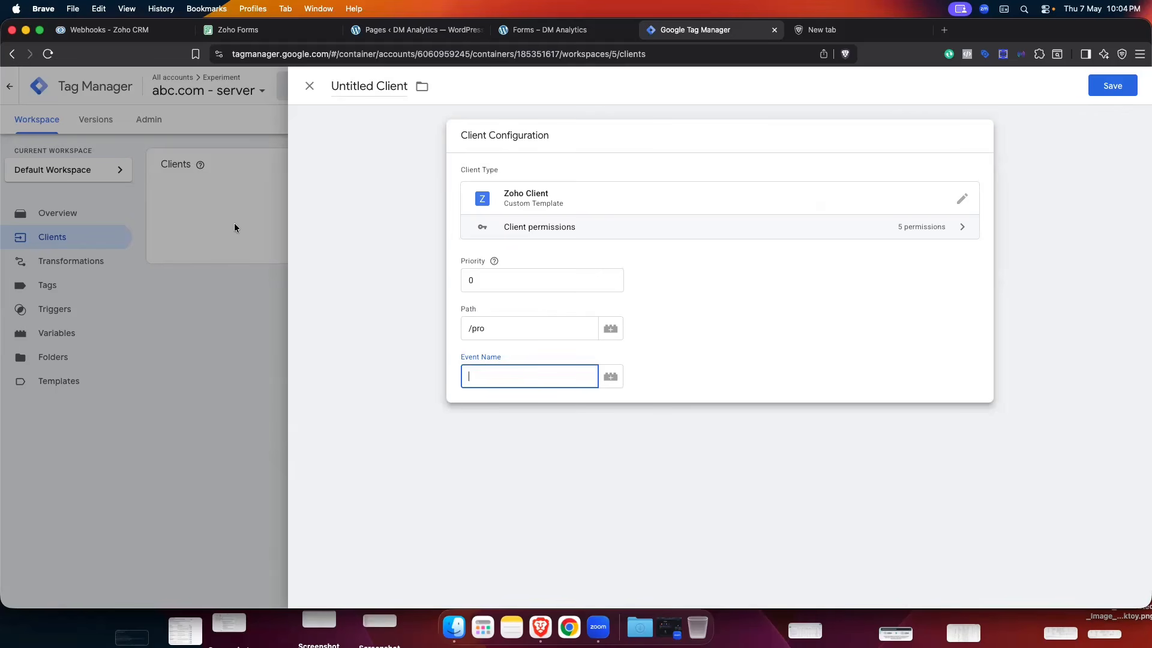
type("lead_chae")
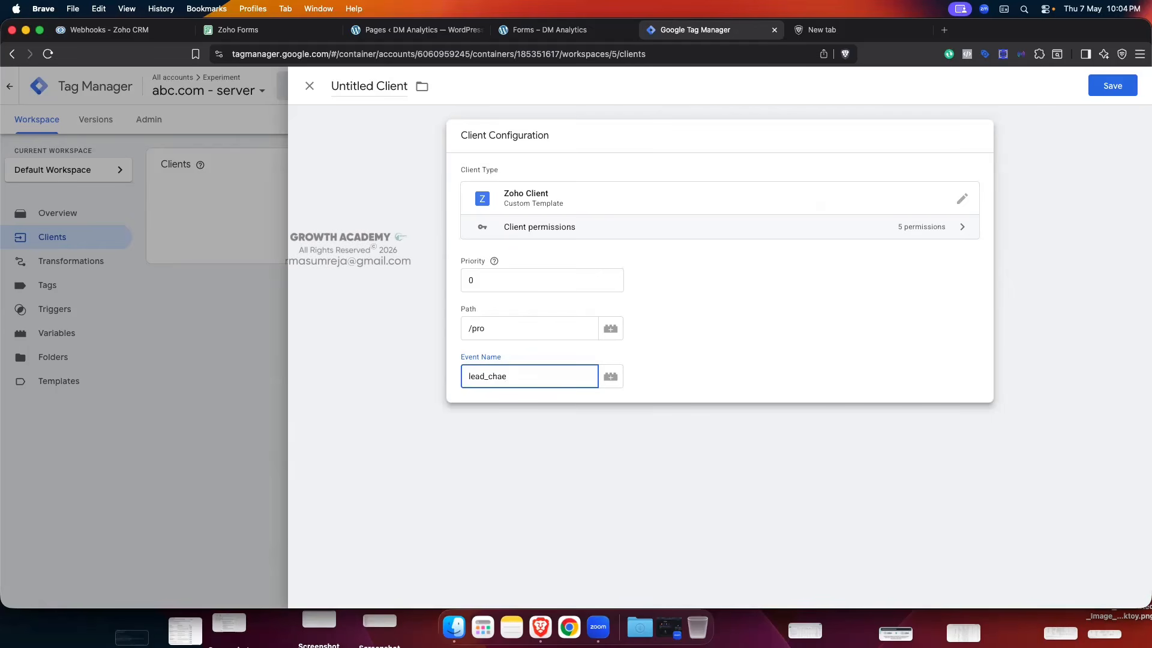
key("BackSpace")
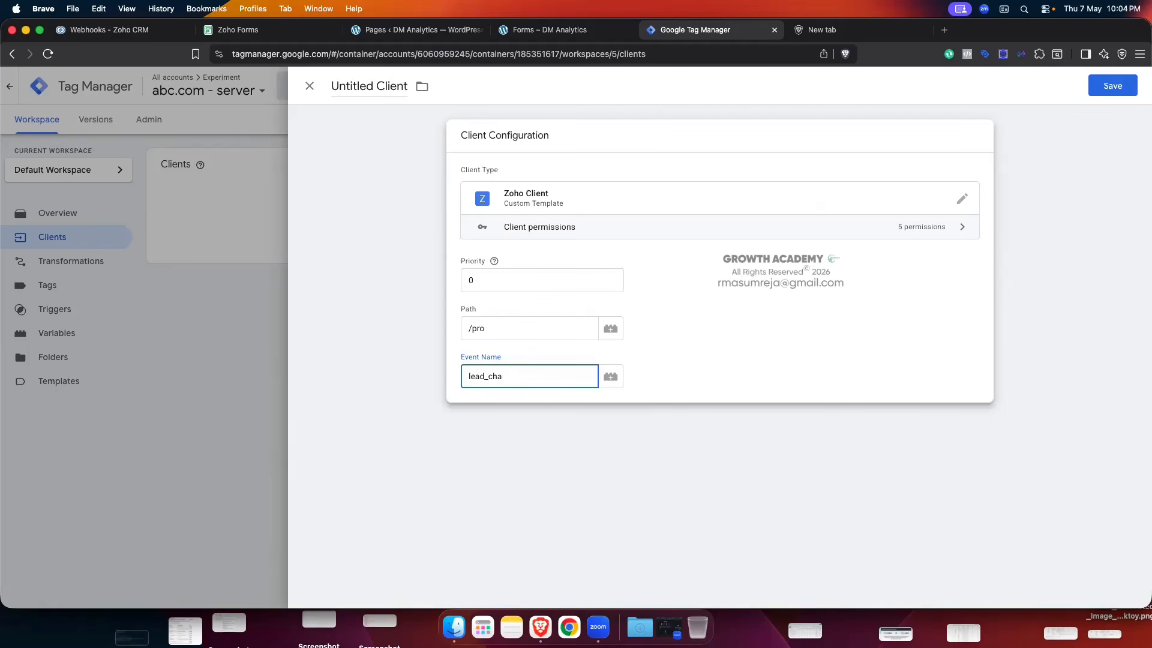
type("nge")
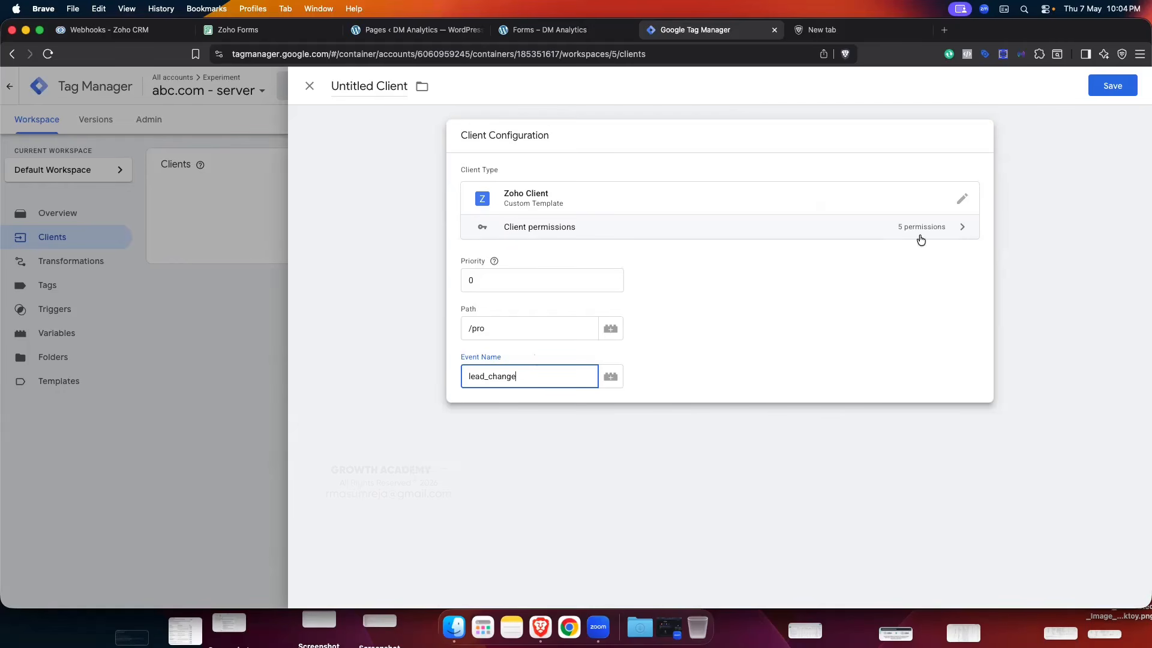
left_click(1117, 86)
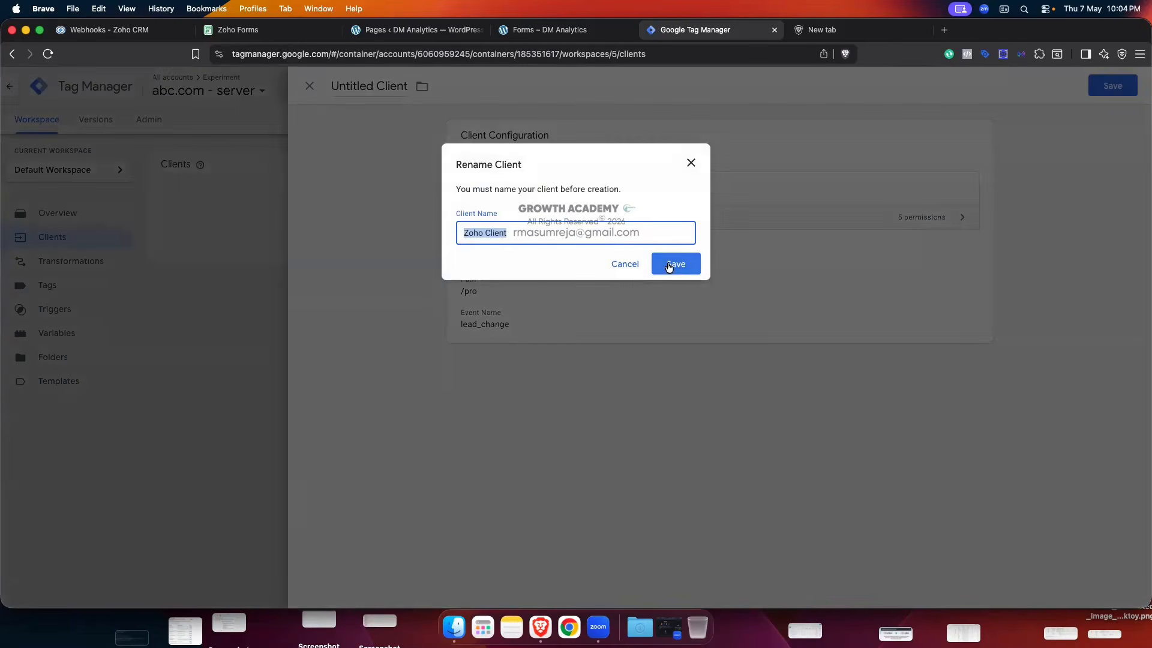
left_click(674, 264)
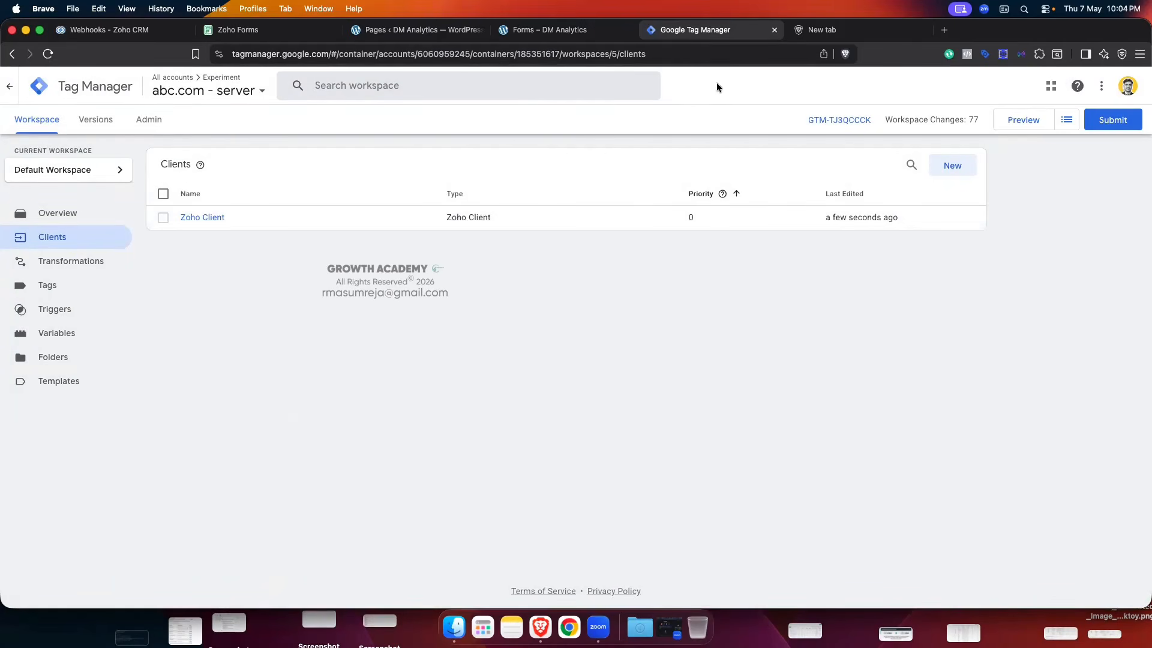
- Open the Zoho CRM Leads list, then return to the Tag Manager Clients page
left_click(137, 34)
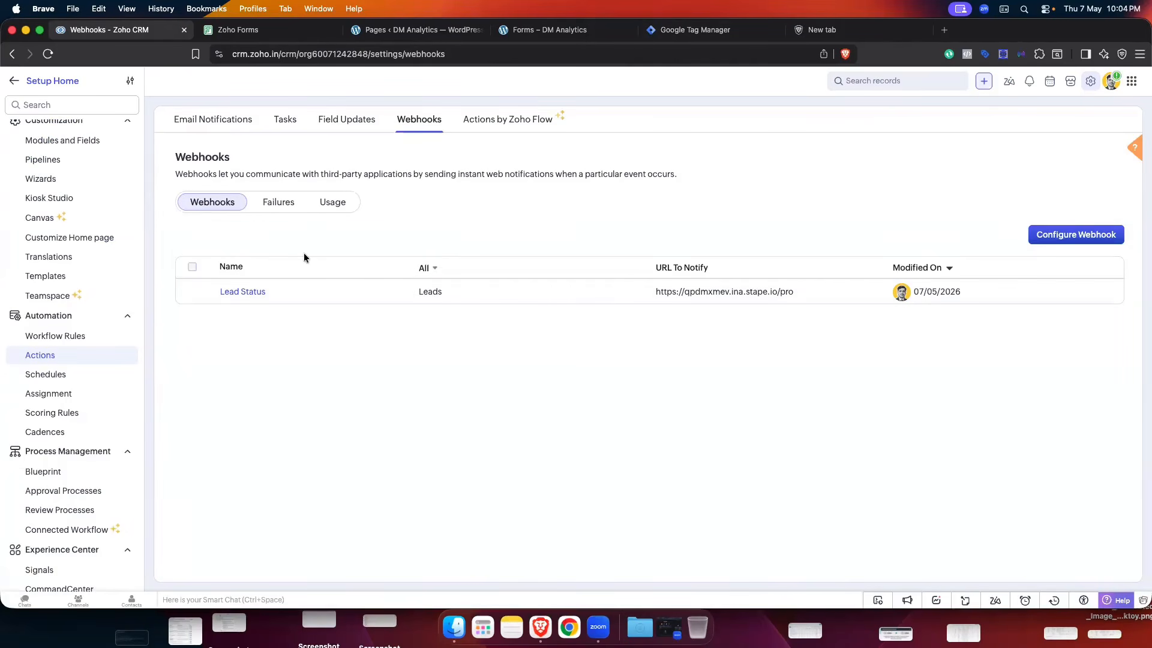
left_click(15, 82)
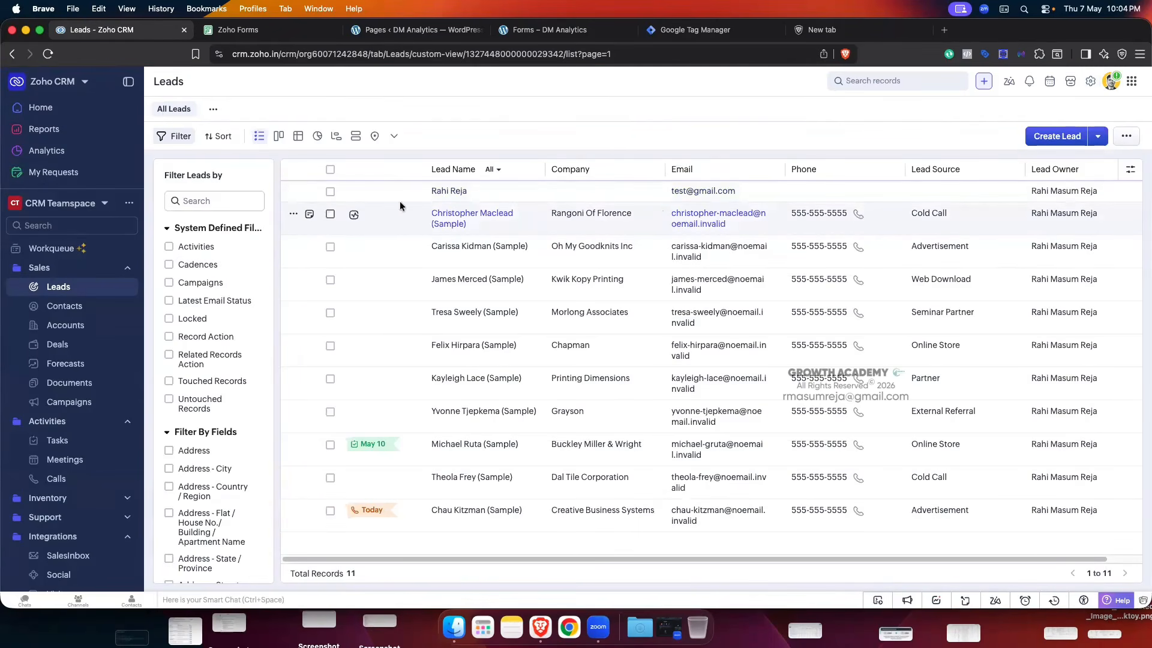
left_click(699, 30)
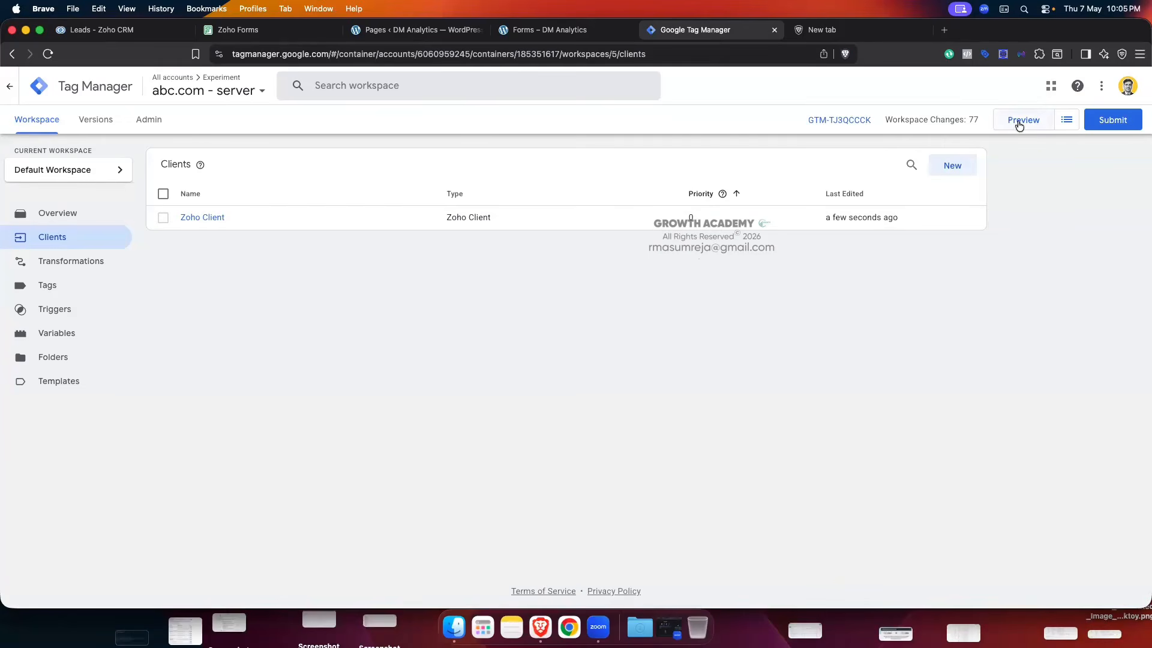
- Start server-container preview using the qpdmxmev.ina.stape.io URL
left_click(1066, 121)
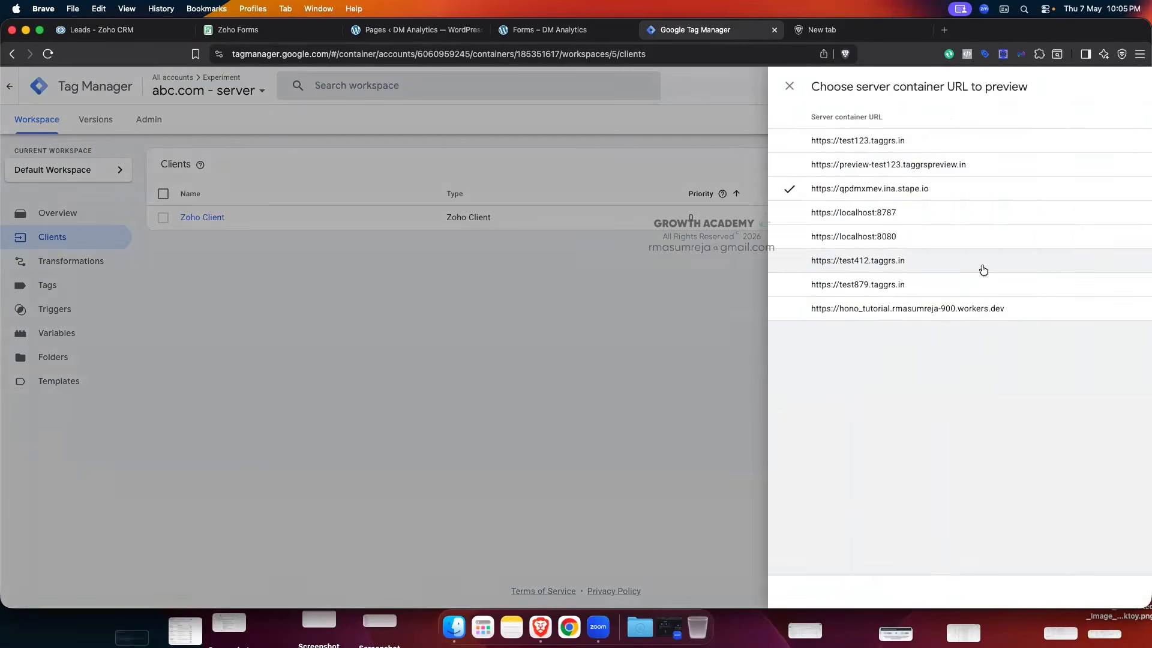
left_click(879, 189)
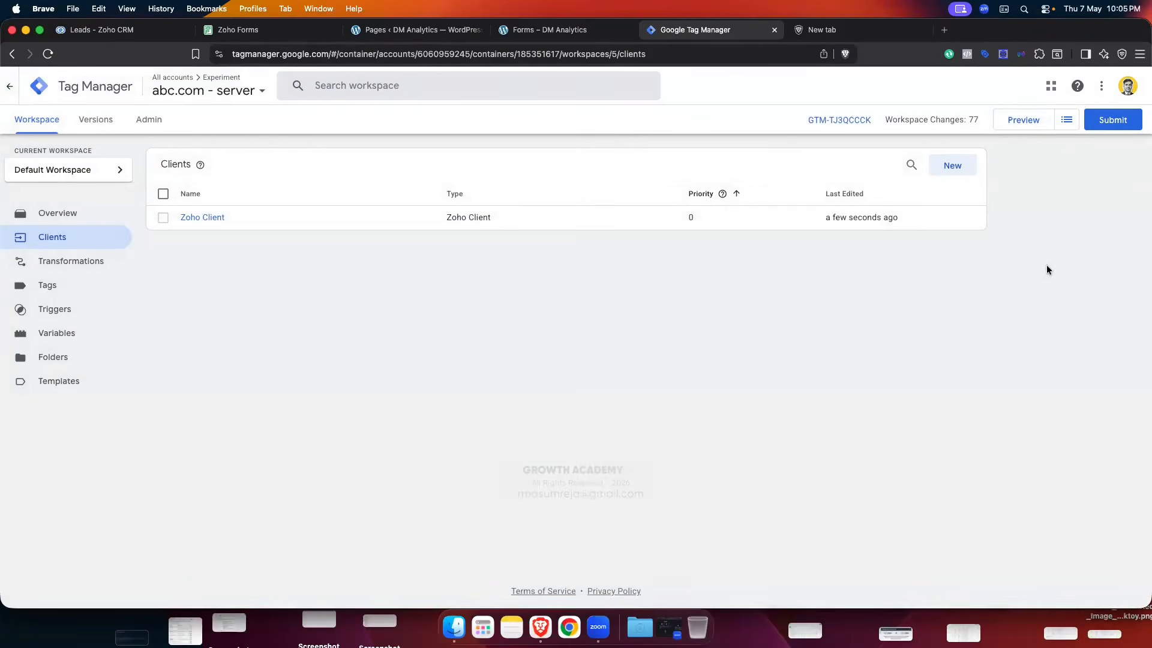
left_click(1013, 124)
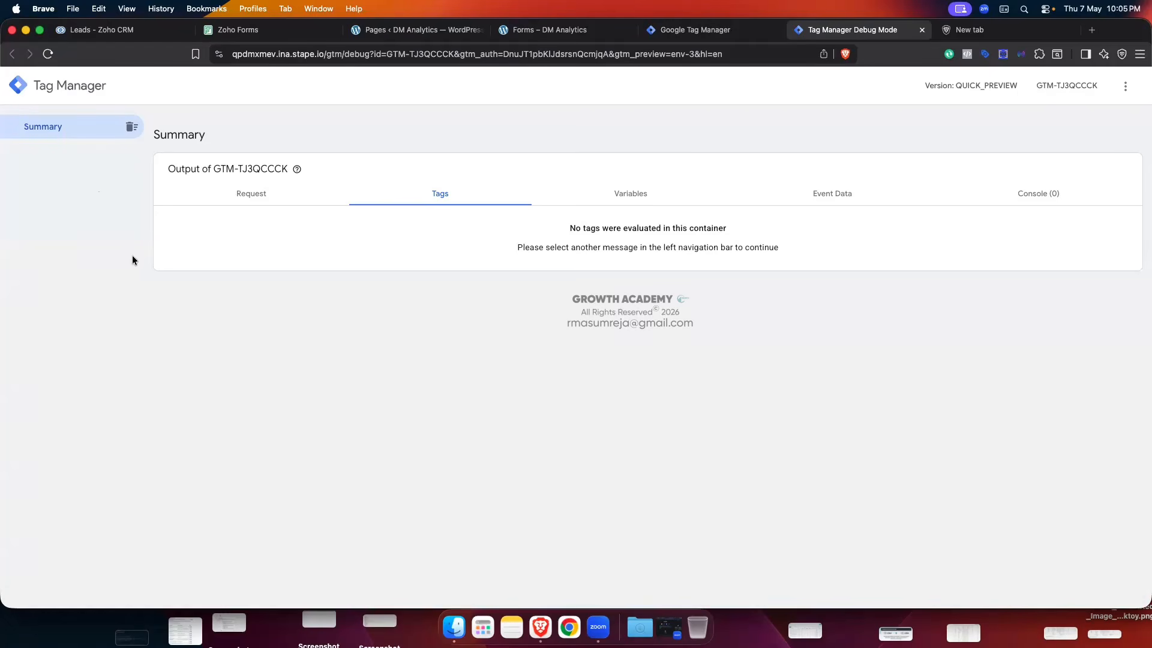
- View the Send requests manually instructions in Debug Mode, close them, and go to a blank tab
left_click(1125, 86)
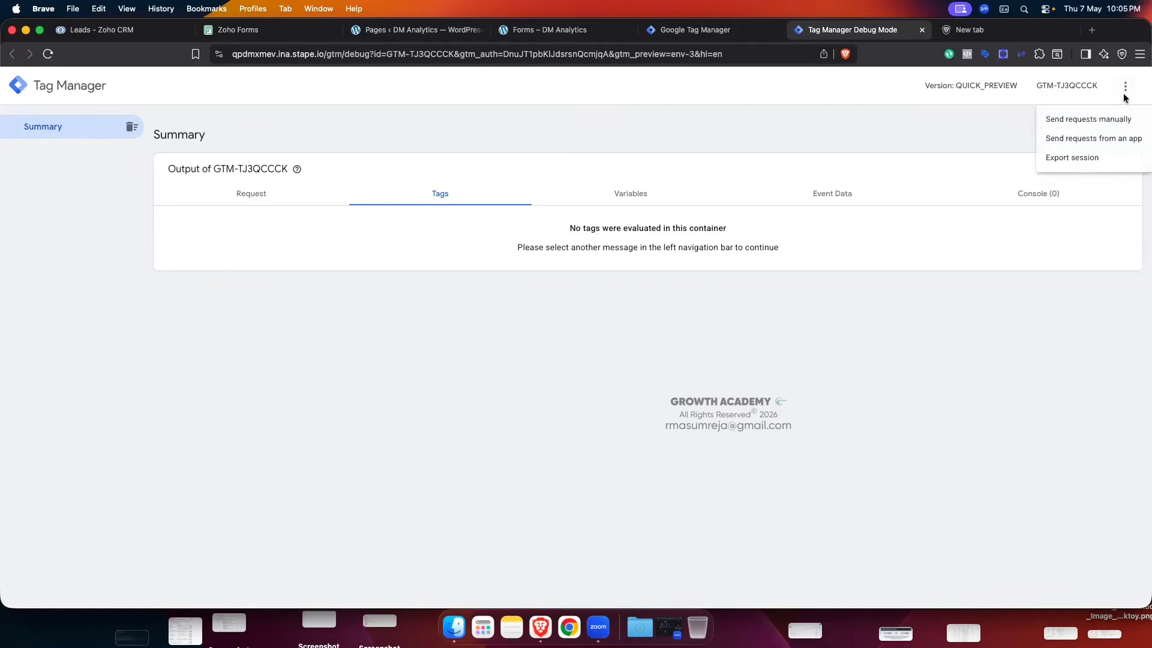
left_click(1093, 121)
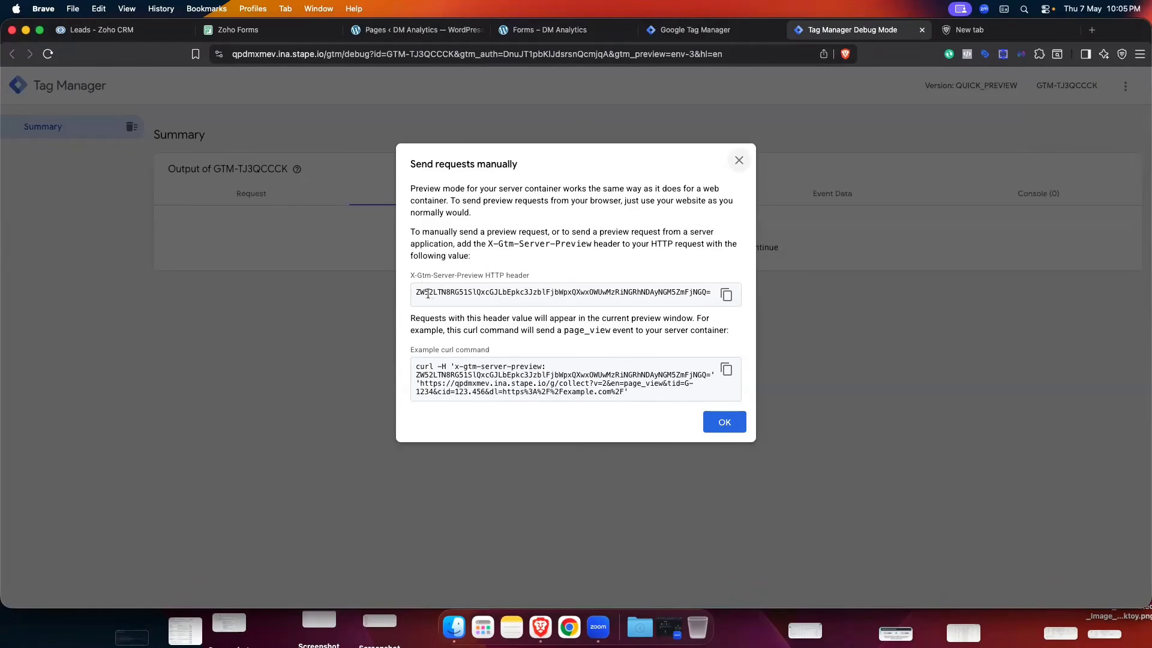
left_click_drag(421, 291, 591, 287)
left_click(598, 250)
left_click(738, 160)
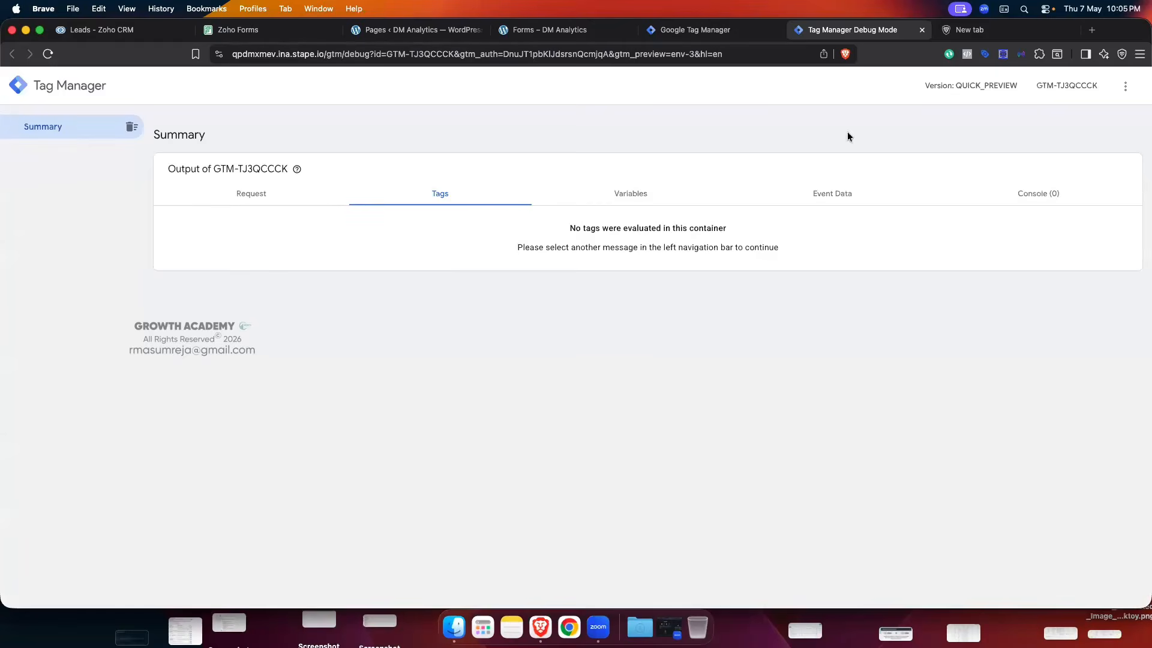
left_click(982, 32)
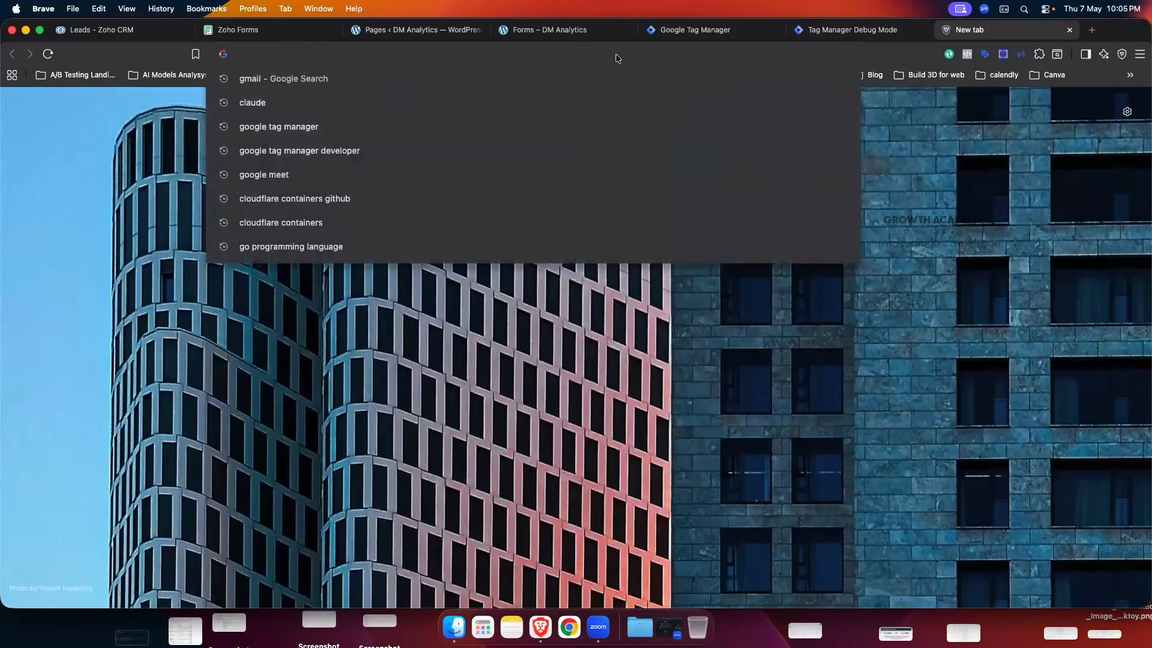
- Load stape.io in the new tab, then return to the Zoho CRM Leads tab
type("st")
key("BackSpace")
key("BackSpace")
key("BackSpace")
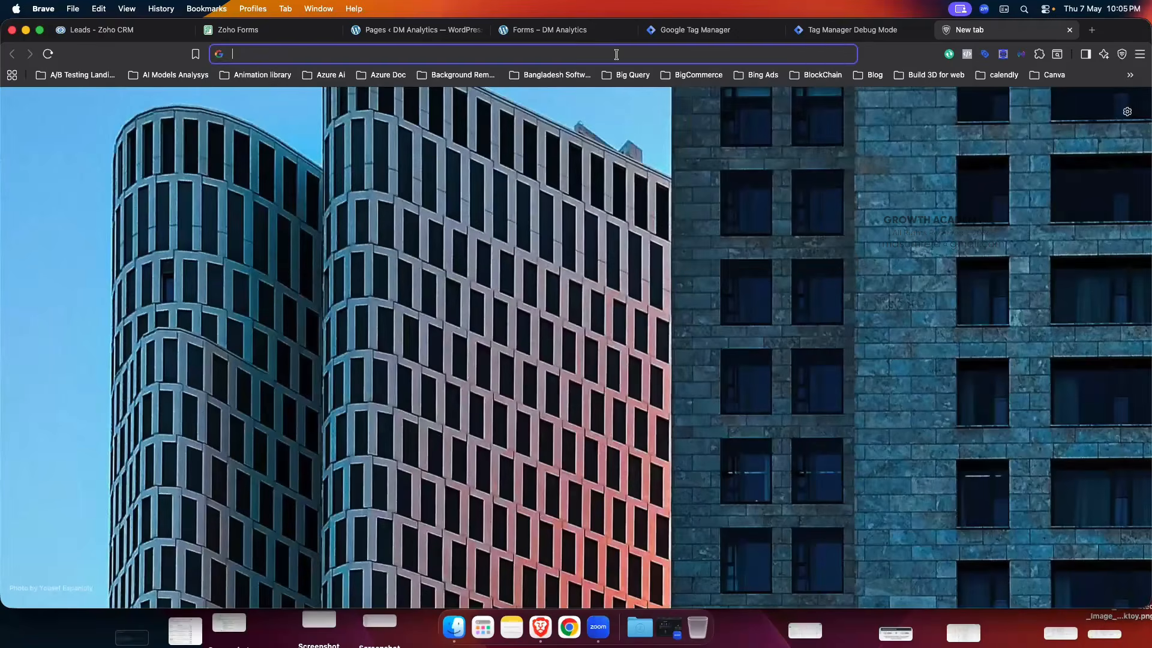
type("stape.io")
key("Return")
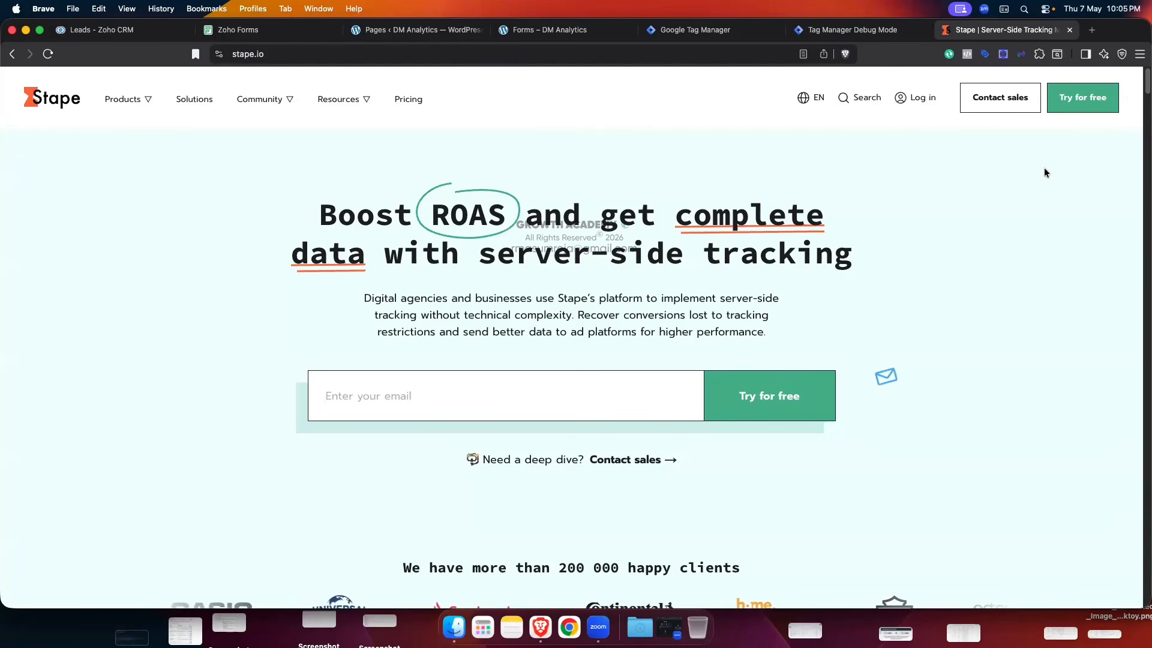
left_click(113, 28)
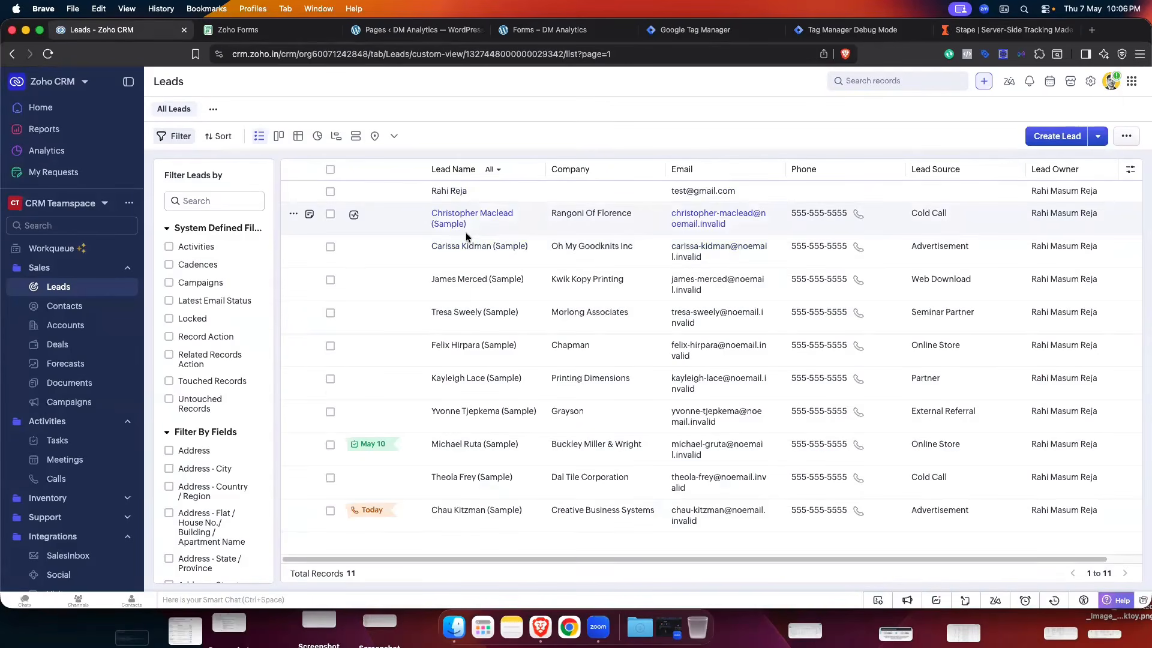
- Review the Lead Status webhook's edit form, then cancel back to the Webhooks list
left_click(1088, 83)
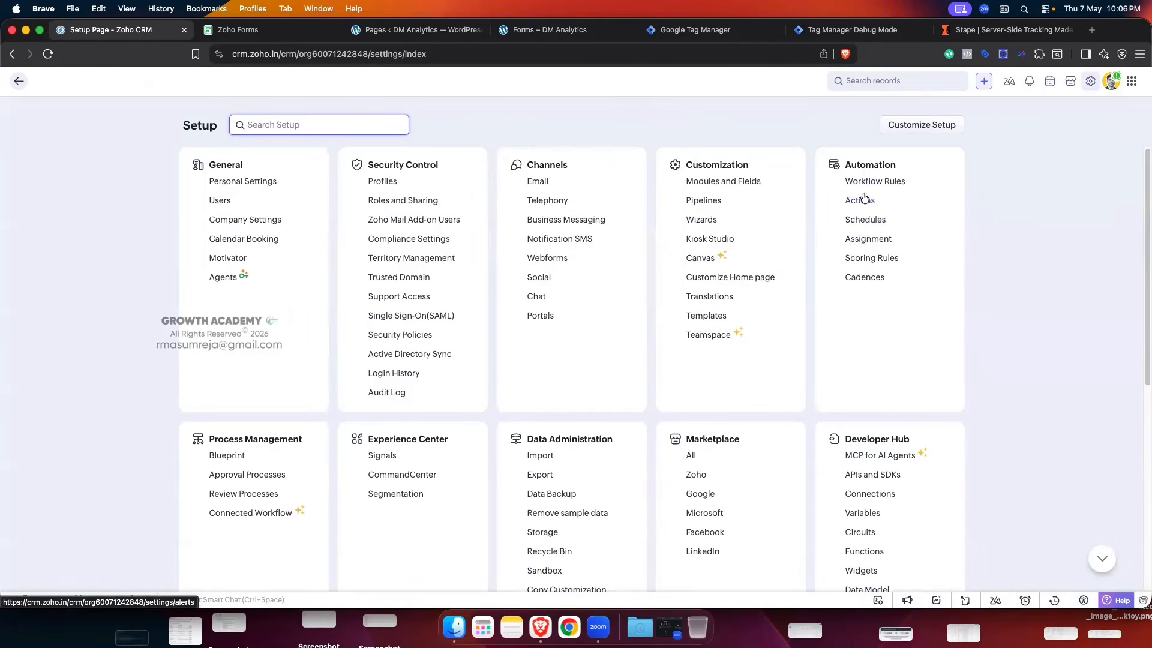
left_click(861, 201)
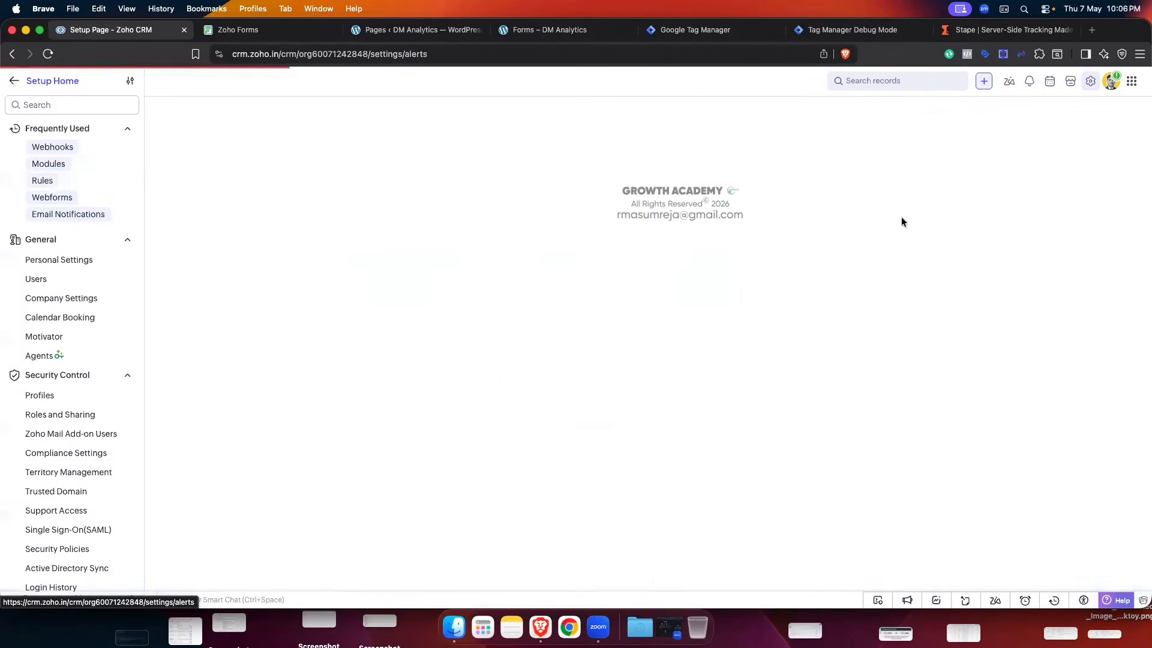
left_click(415, 120)
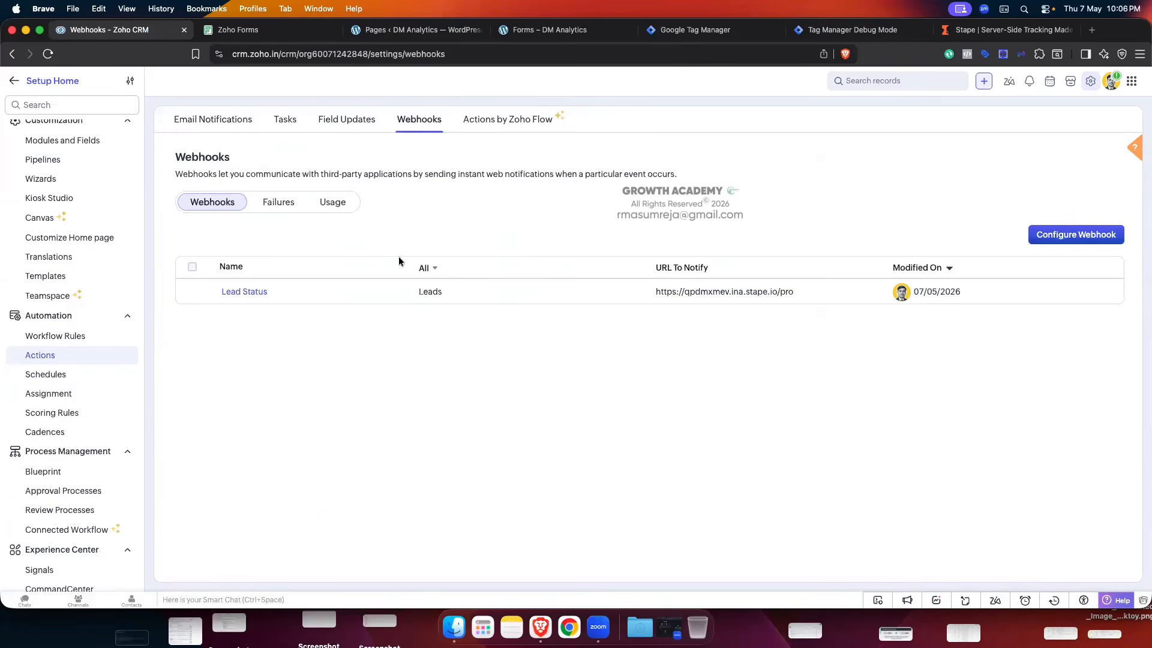
left_click(238, 292)
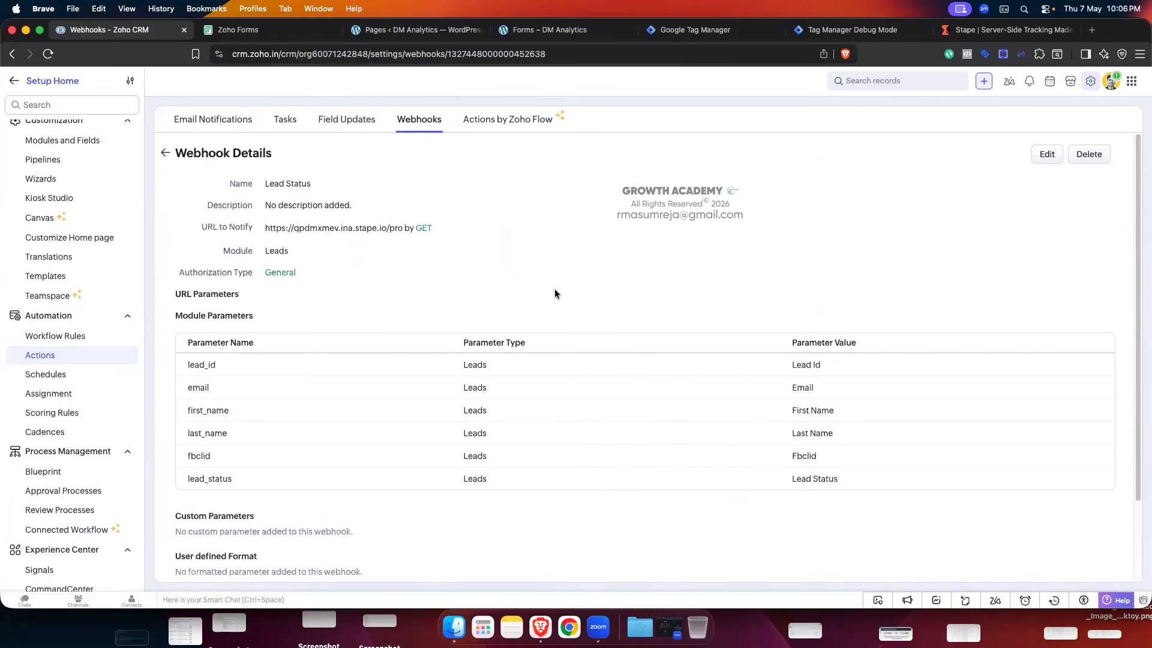
left_click(1037, 157)
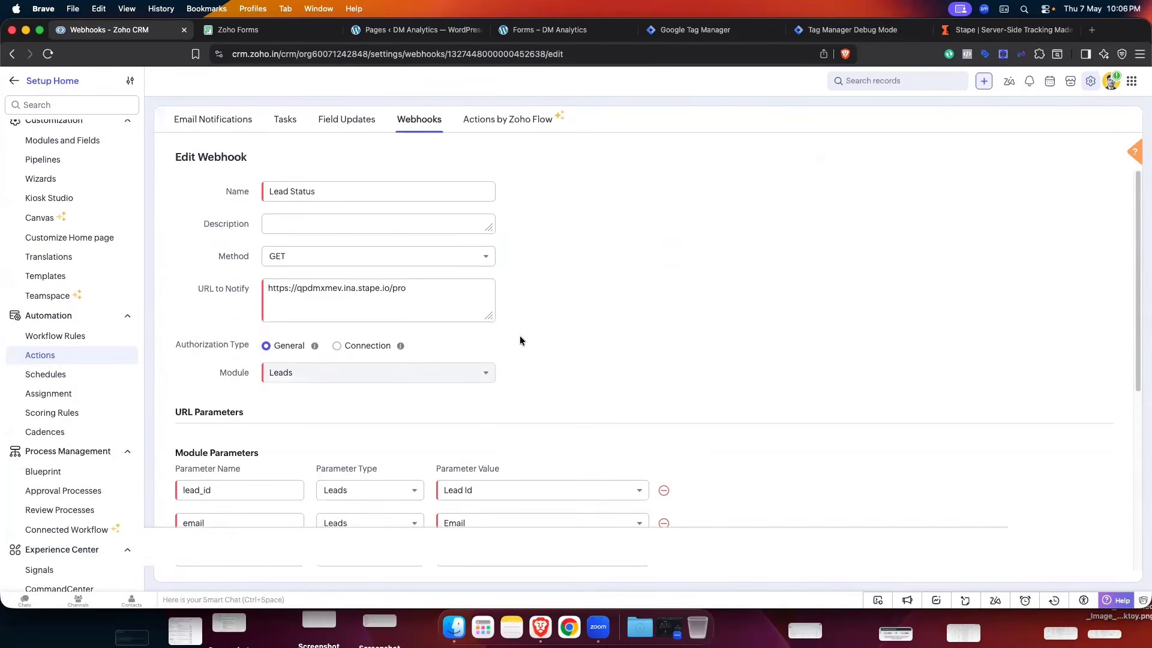
scroll(519, 336, "down", 2)
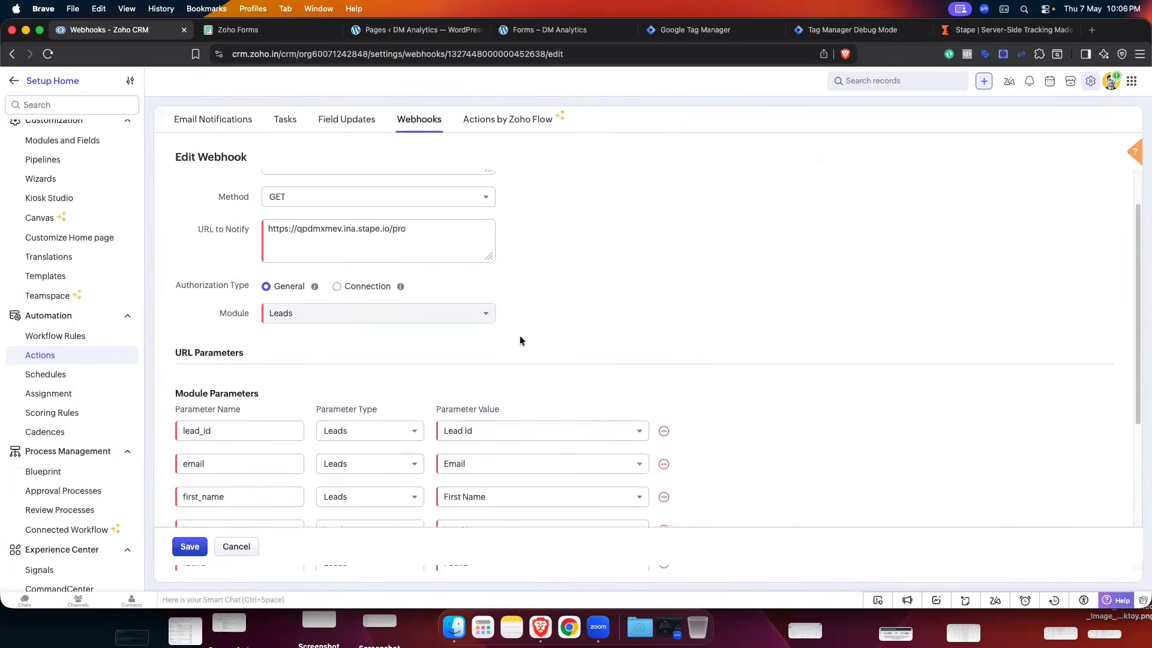
scroll(520, 340, "down", 8)
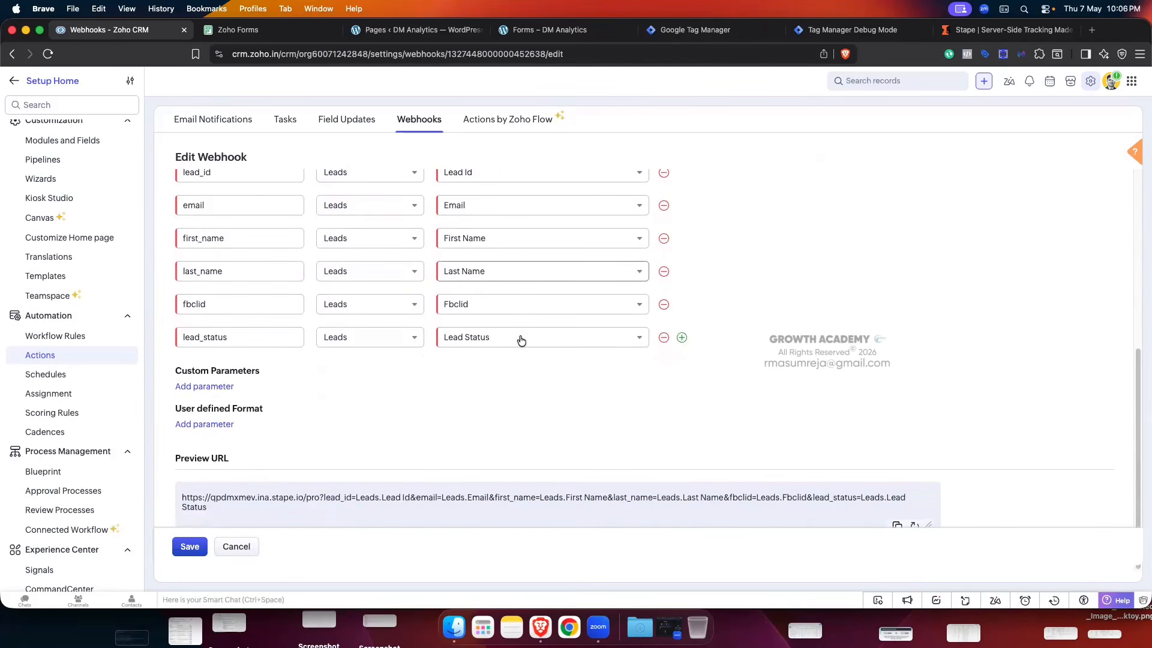
scroll(253, 353, "up", 8)
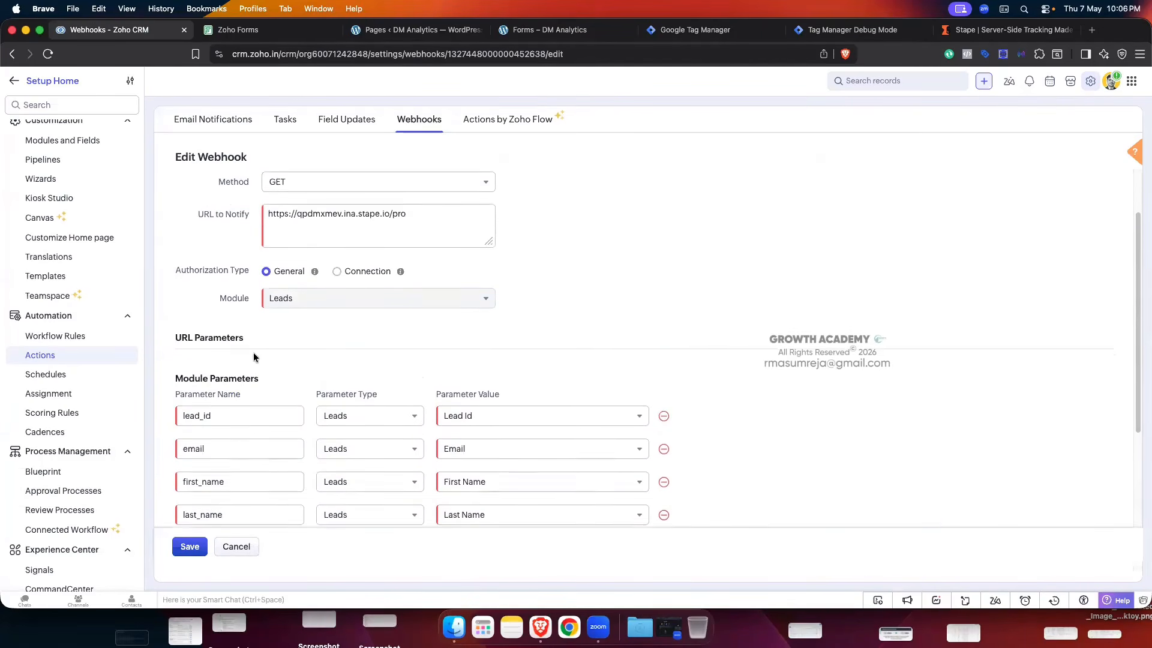
scroll(253, 358, "up", 1)
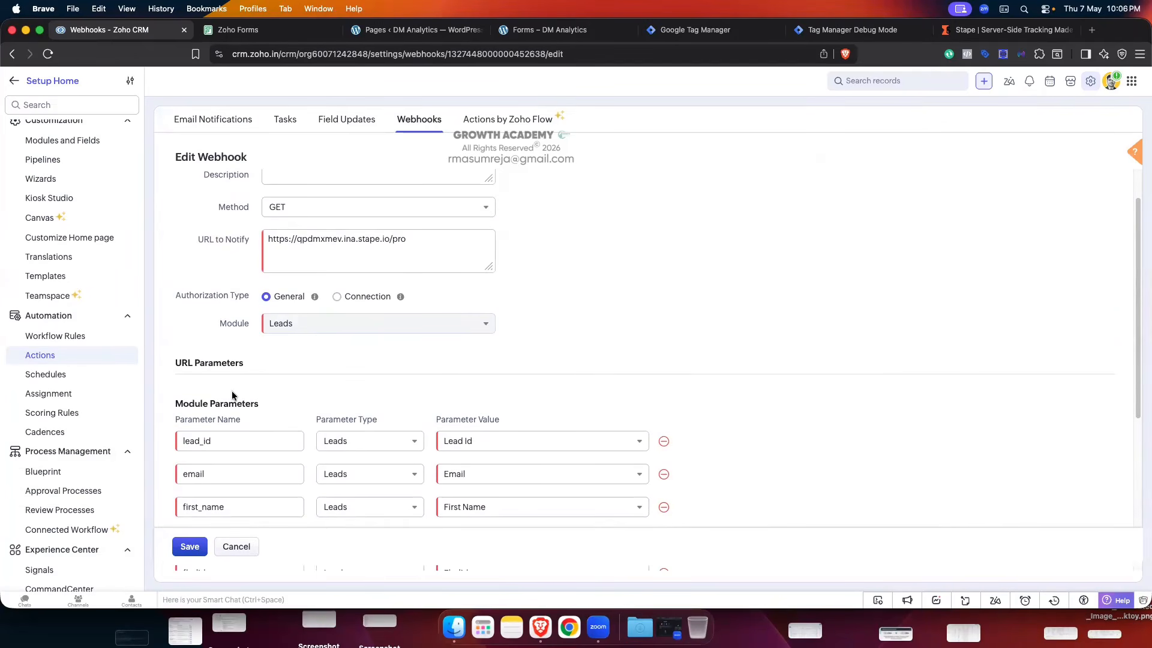
left_click(226, 542)
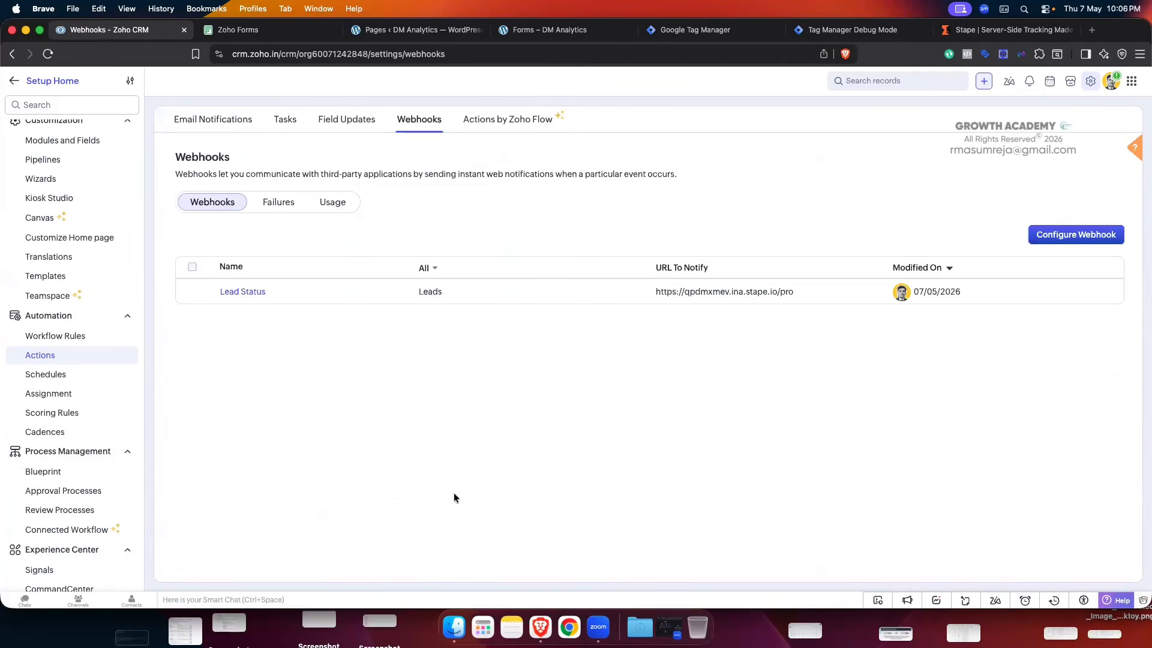
- Start a new webhook with one blank custom parameter row, then switch to Debug Mode
left_click(1073, 236)
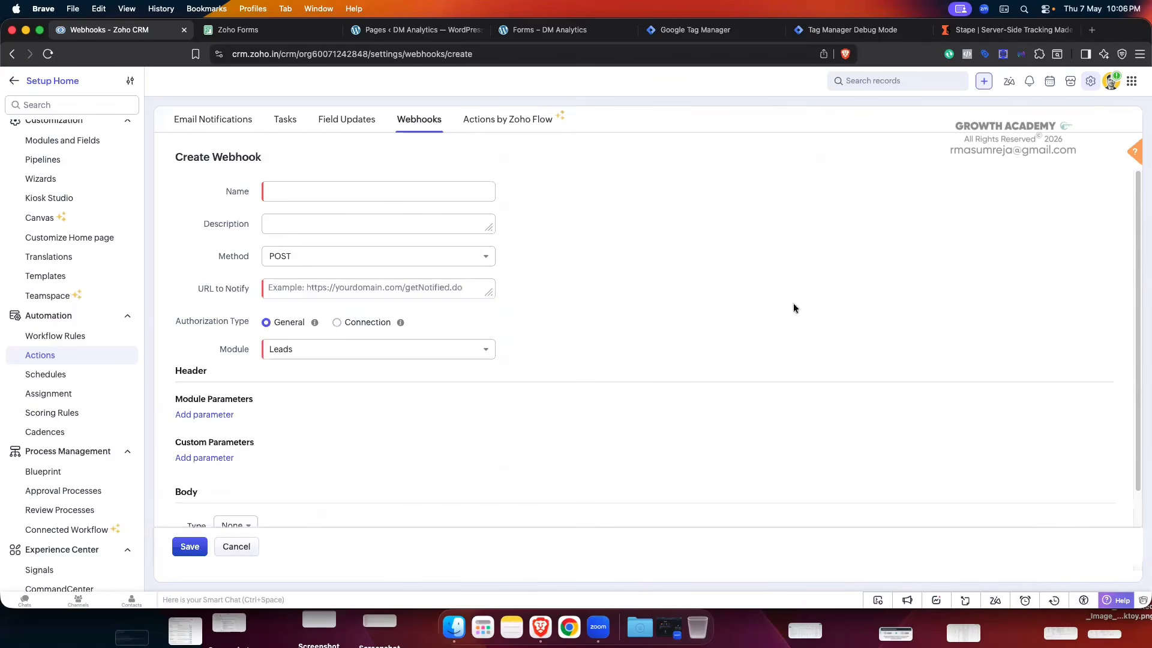
scroll(212, 372, "down", 1)
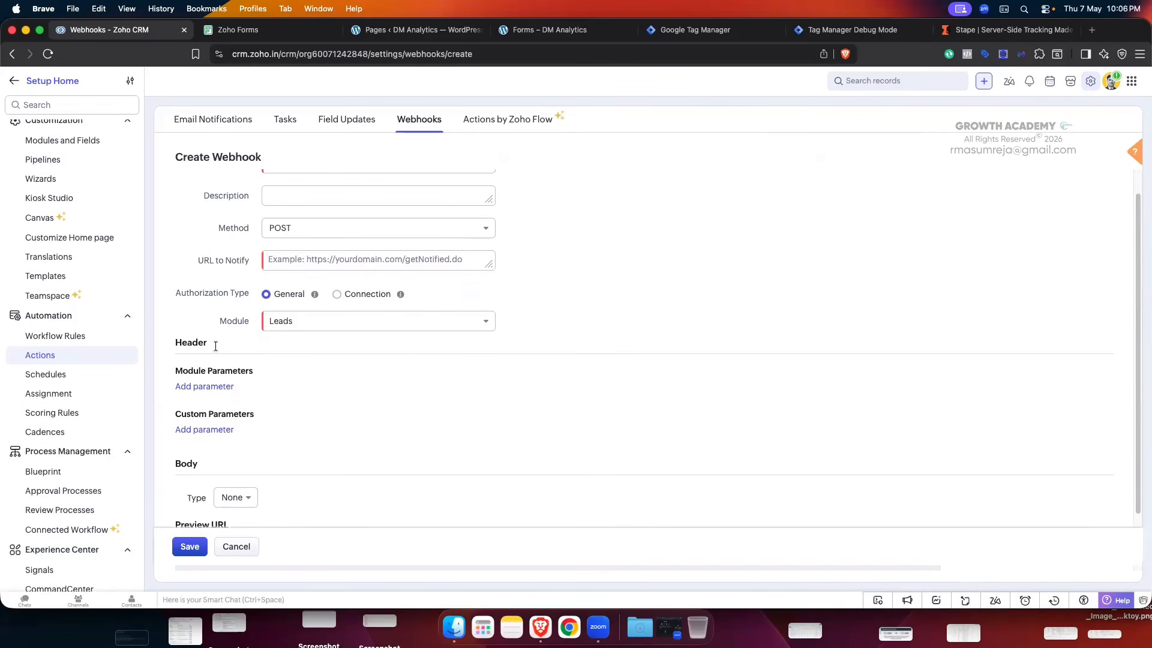
left_click(204, 430)
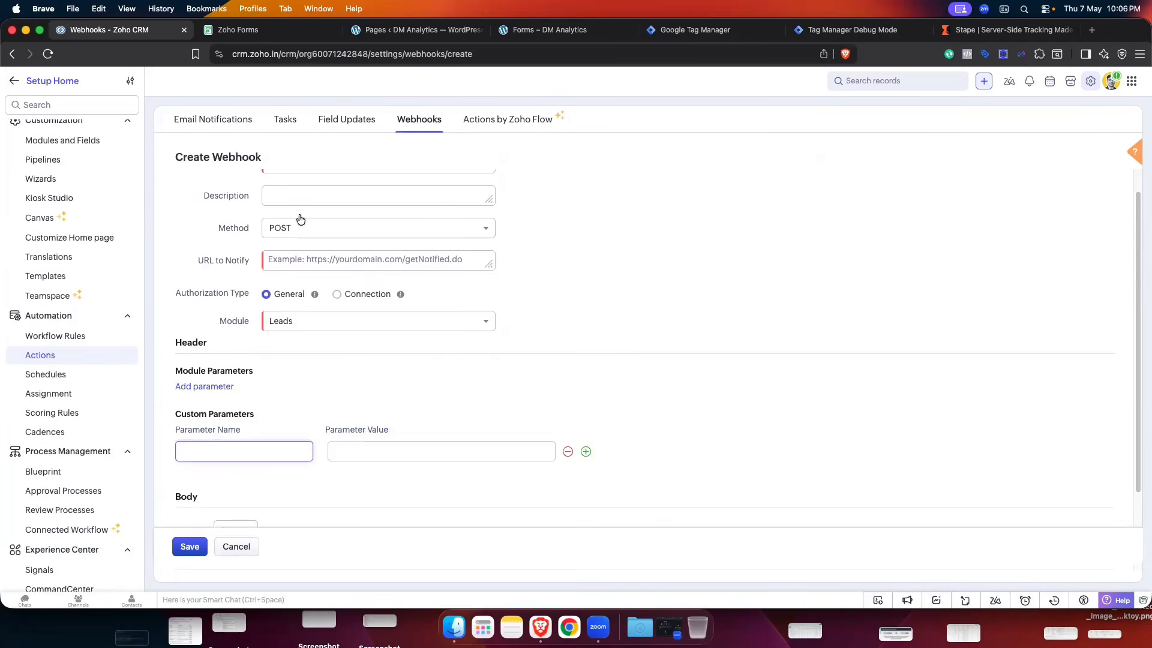
left_click(852, 29)
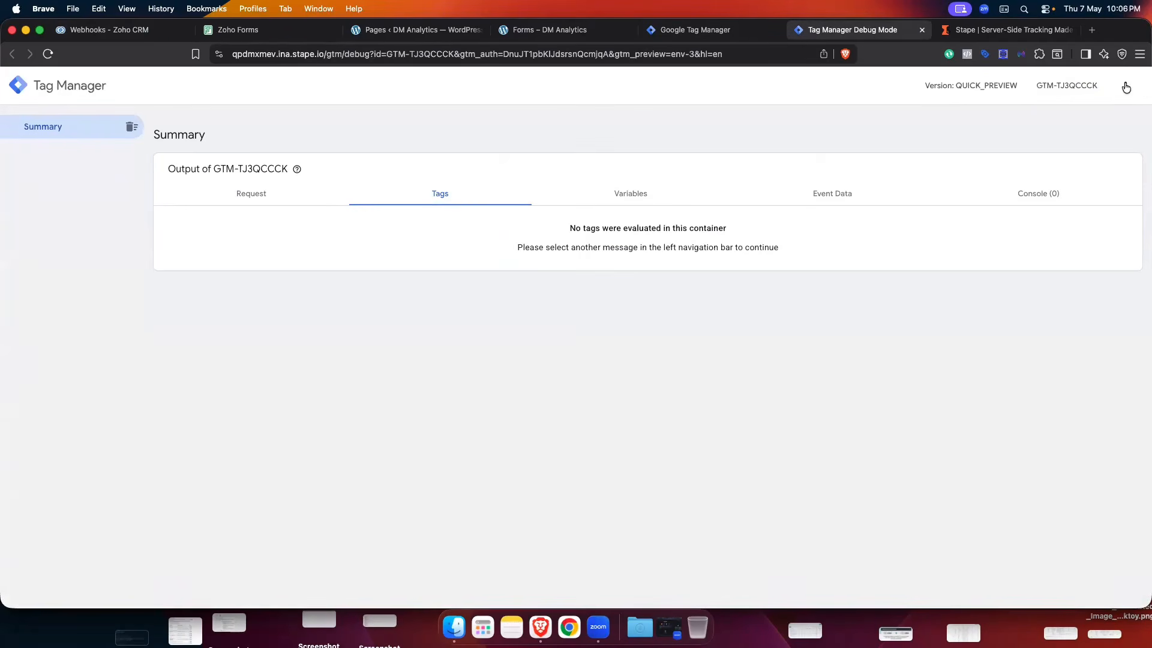
- Select the X-Gtm-Server-Preview header value under Send requests manually, then return to Zoho CRM
left_click(1126, 88)
left_click(1086, 117)
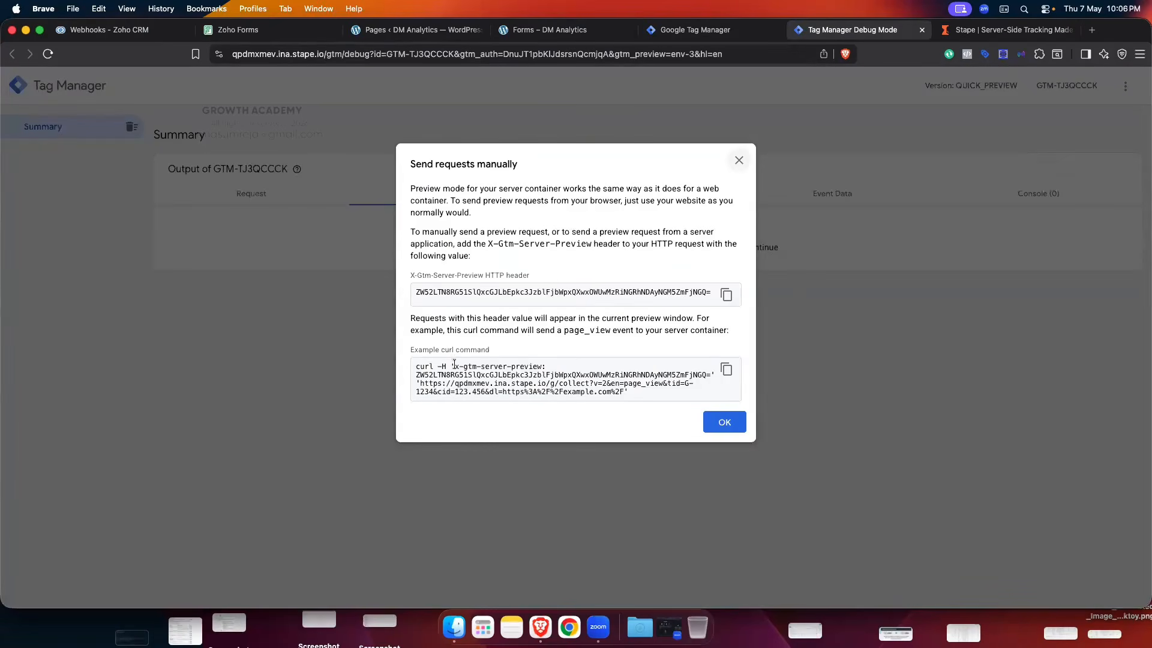
left_click_drag(417, 290, 718, 300)
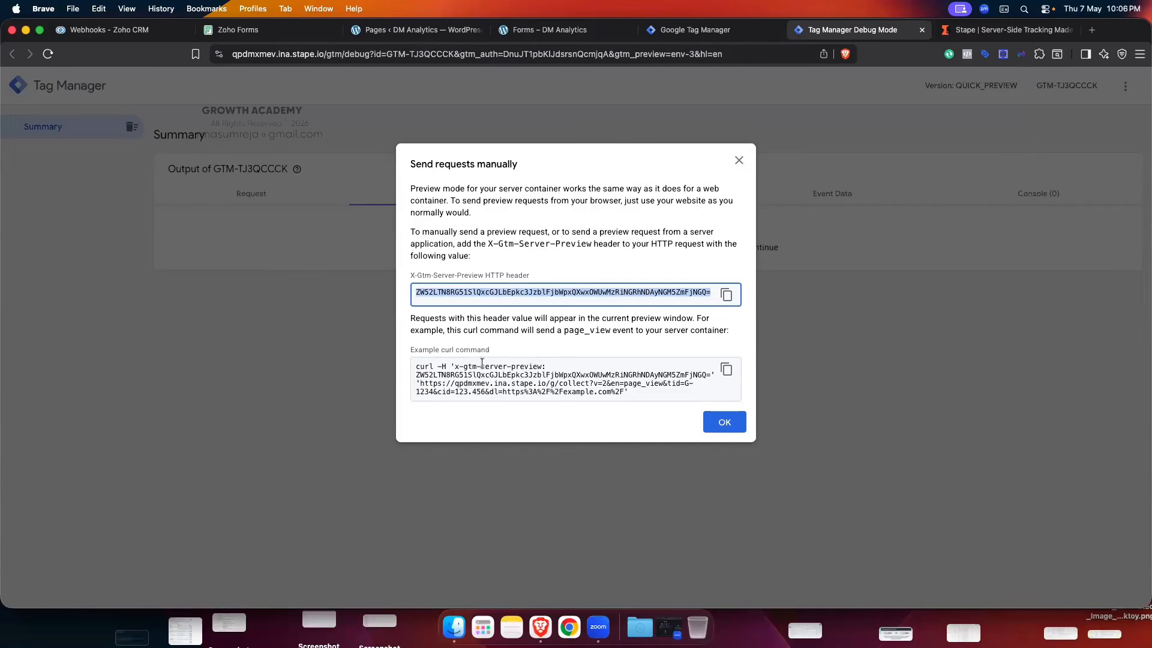
left_click_drag(454, 367, 543, 367)
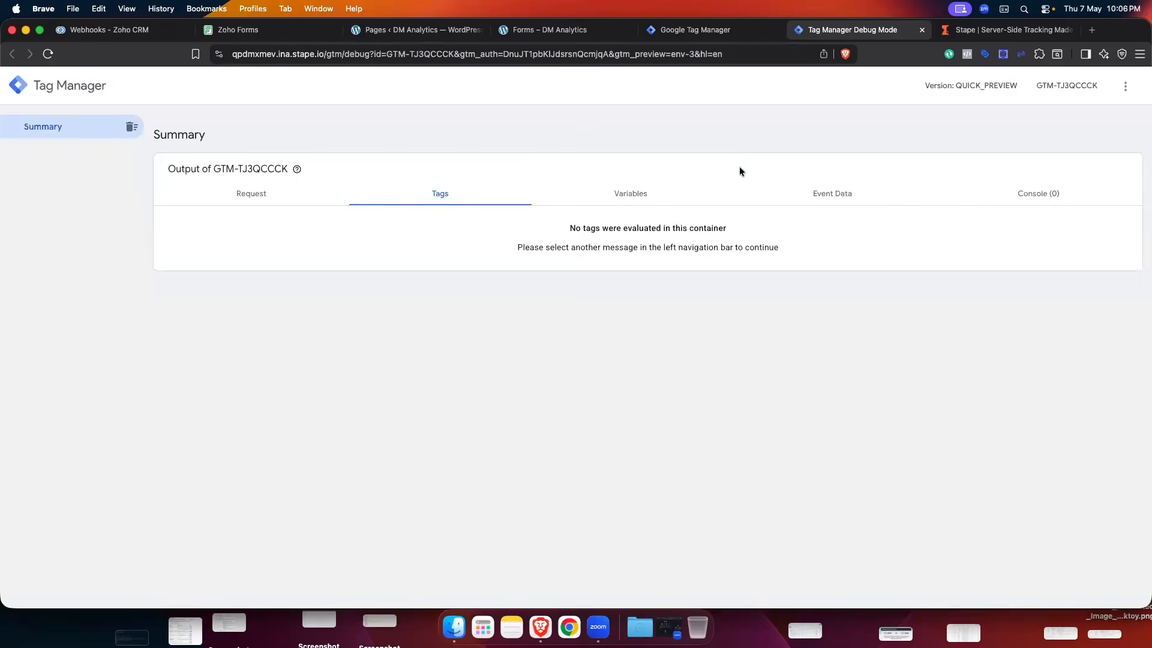
left_click(129, 35)
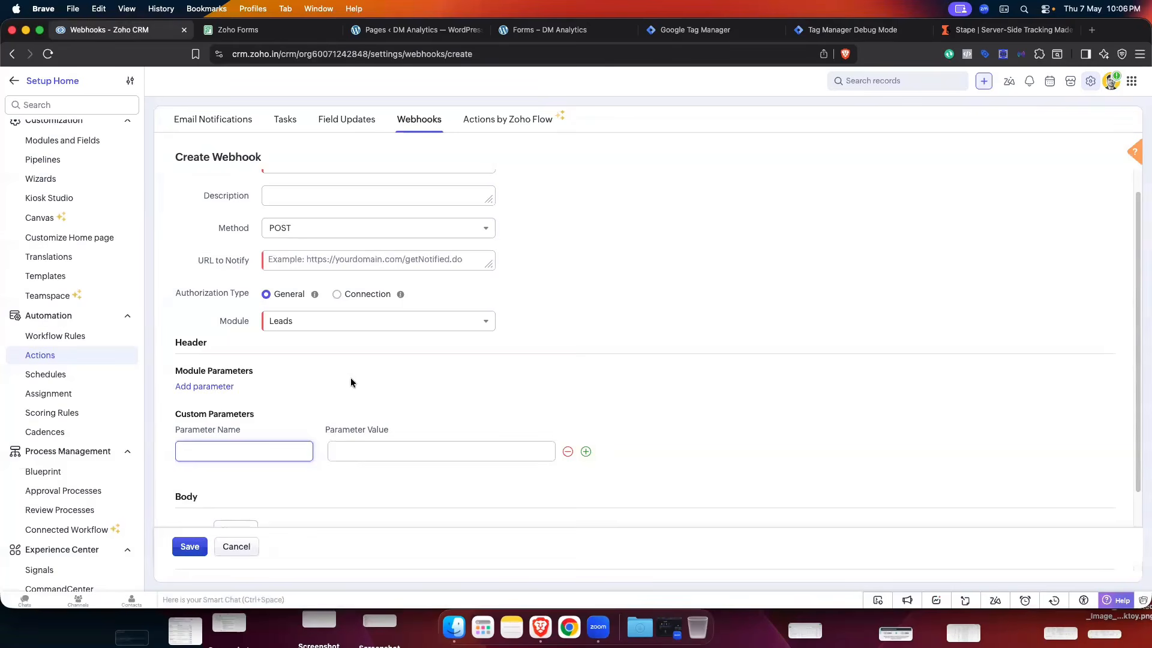
- Cancel the new webhook unsaved, return from Setup to Leads, and switch to the Stape tab
left_click(236, 546)
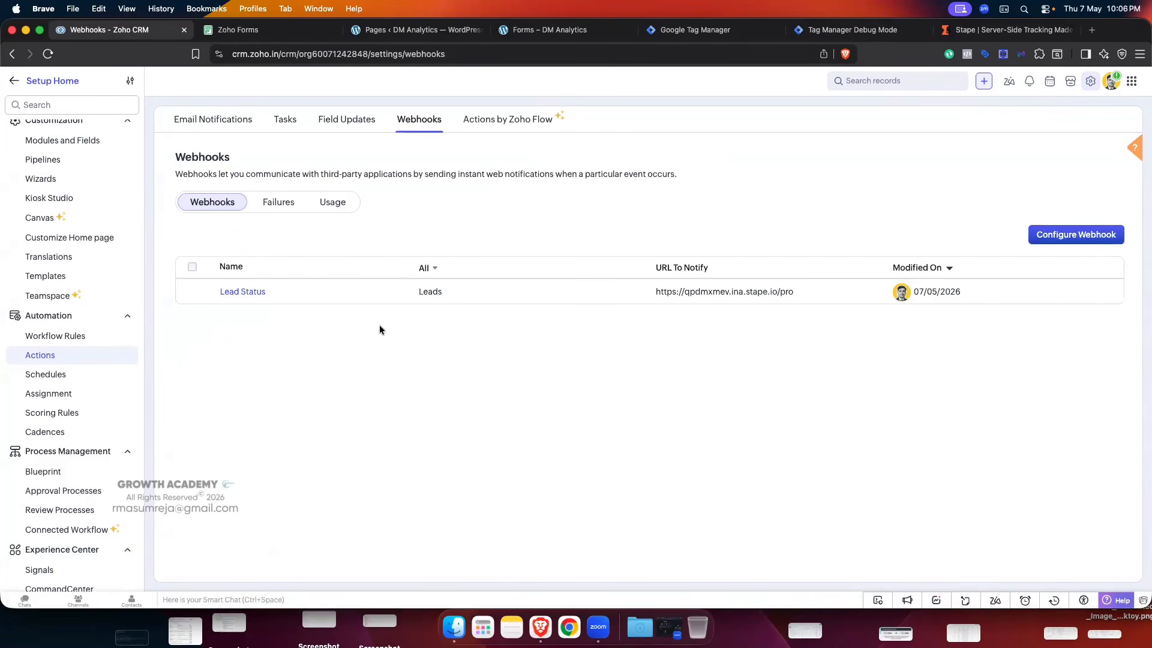
left_click(14, 81)
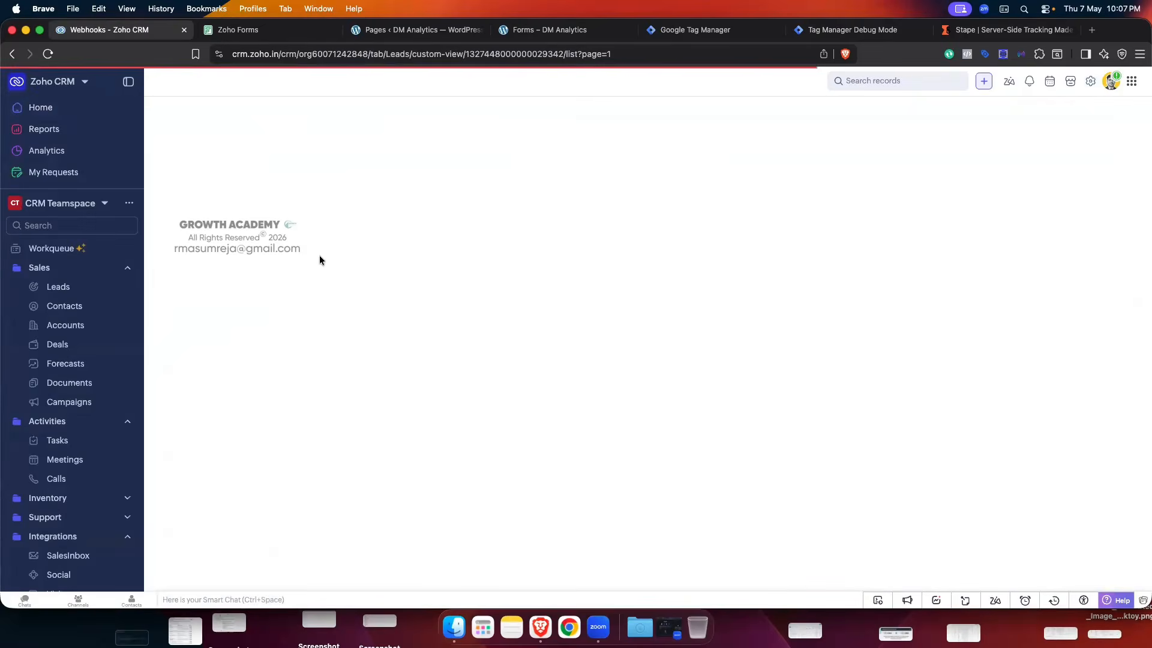
left_click(996, 37)
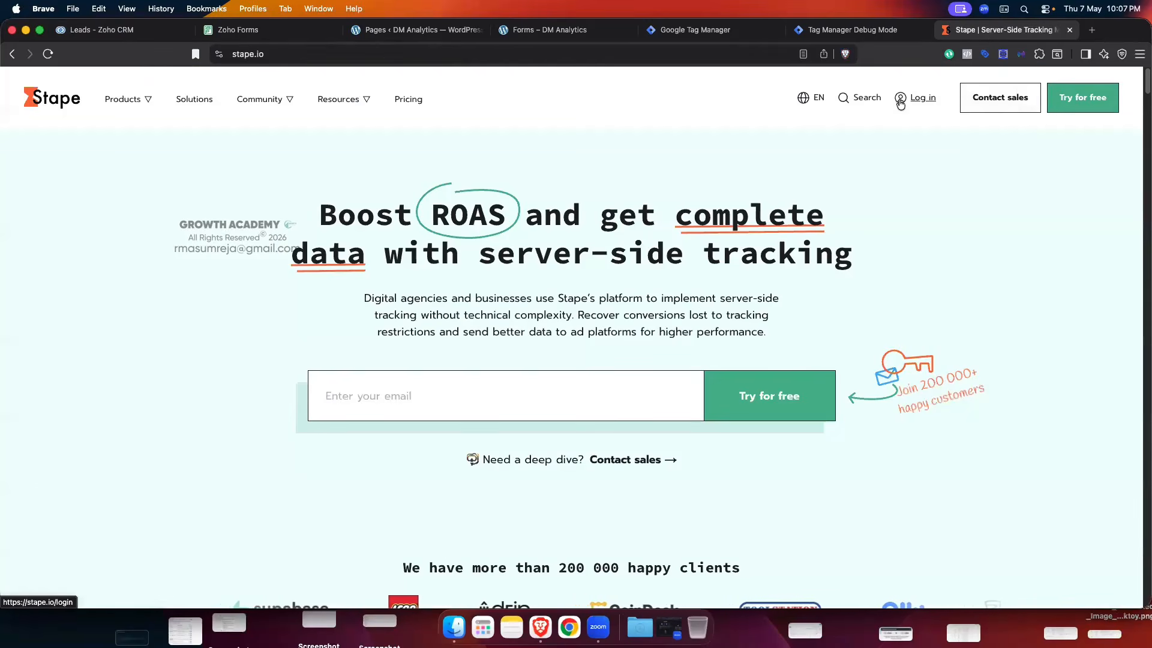
- Sign in to Stape, open the TestName container and enable the sGTM Preview header config power-up
left_click(922, 99)
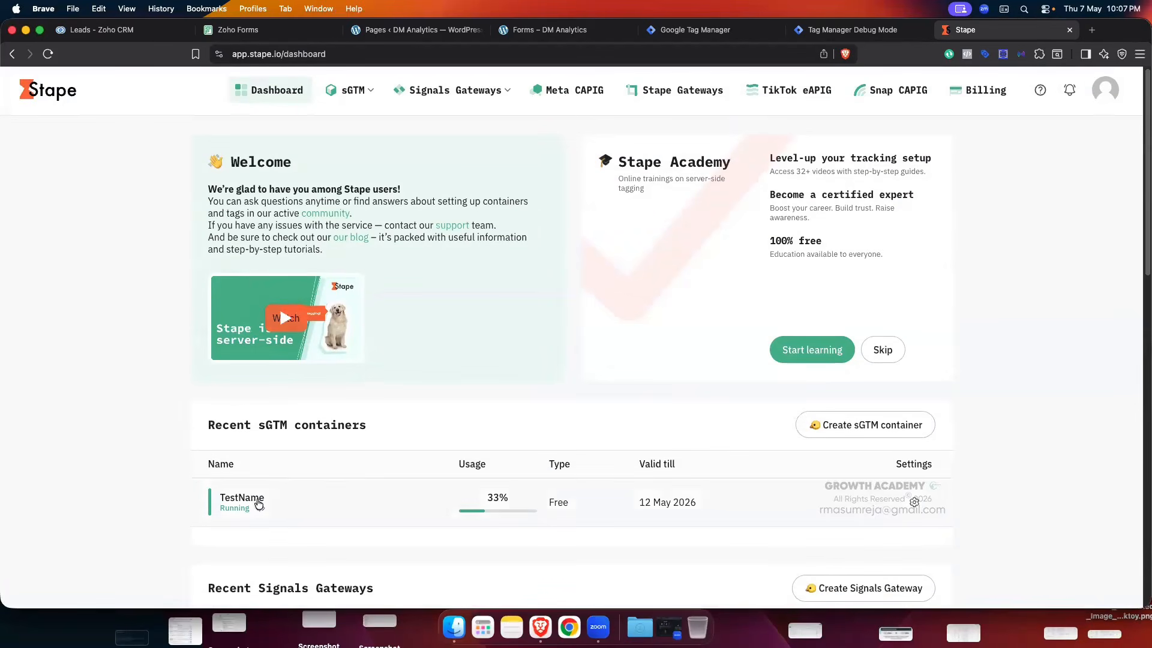
left_click(490, 471)
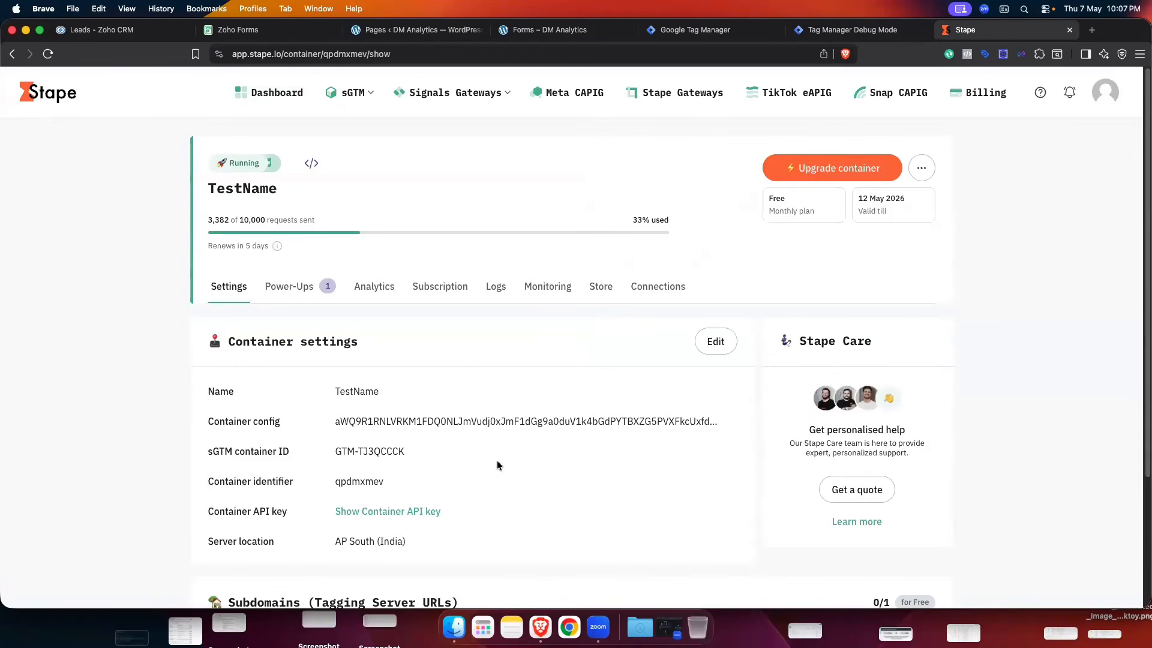
left_click(300, 288)
scroll(527, 341, "down", 10)
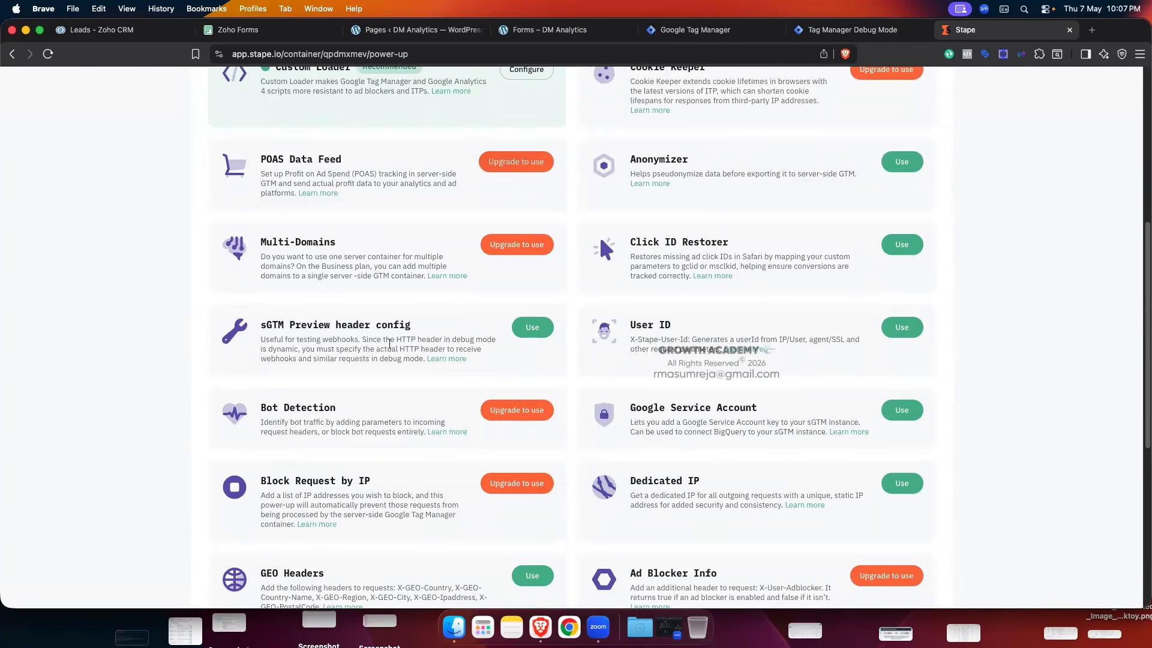
left_click_drag(264, 333, 437, 329)
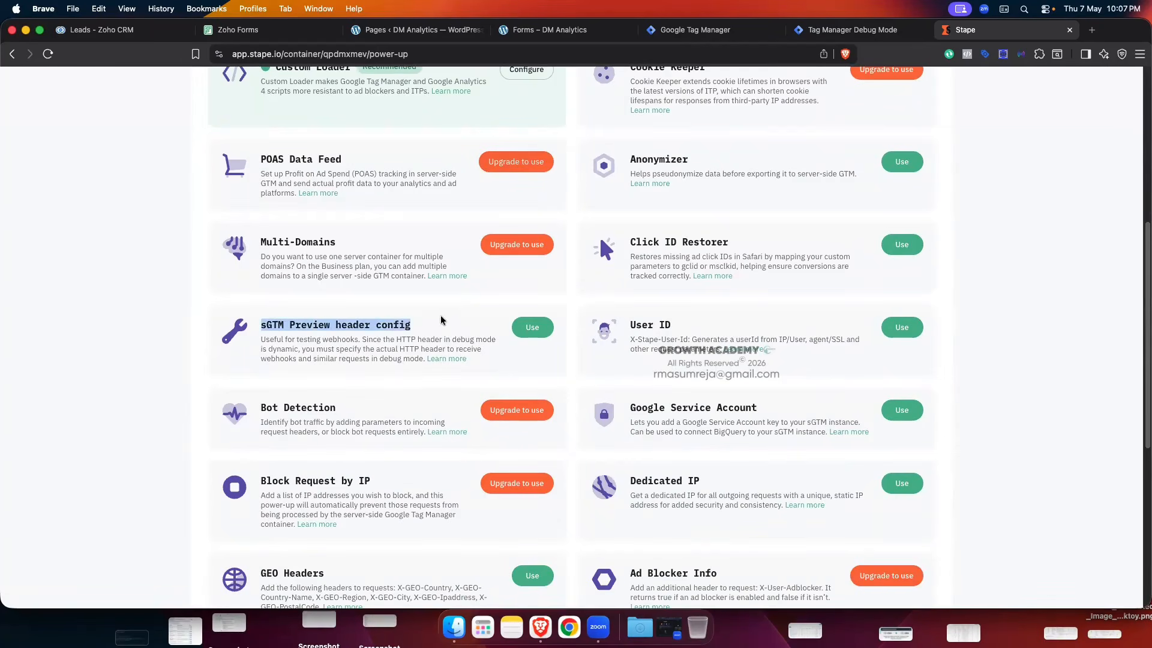
left_click(516, 339)
left_click(518, 333)
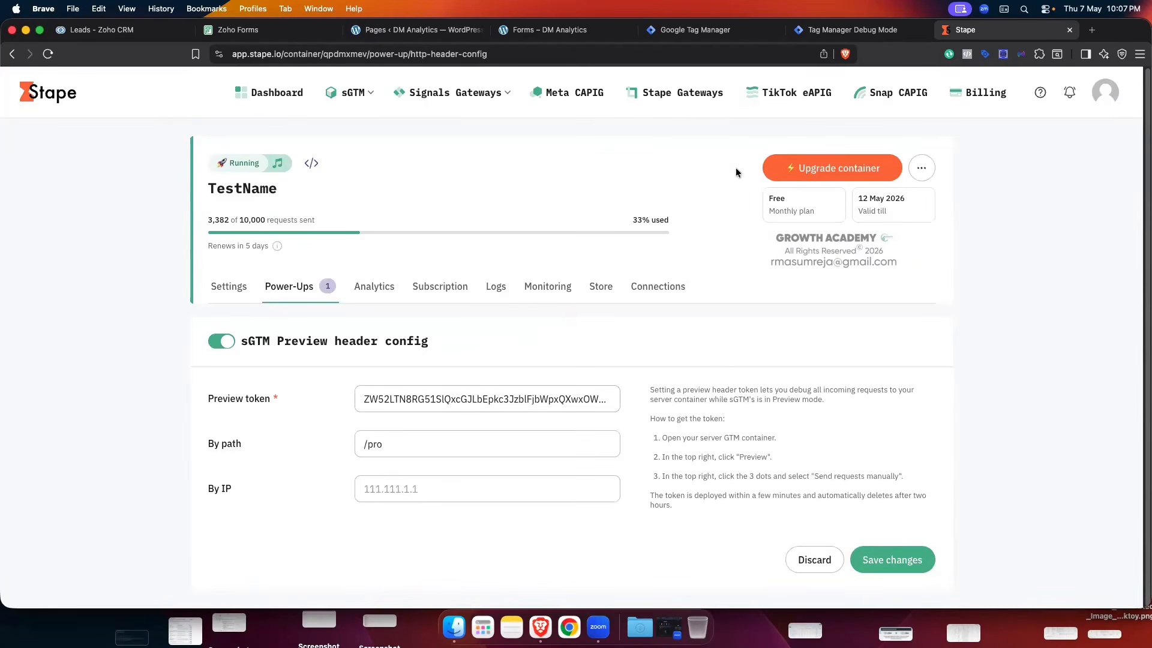
left_click(846, 31)
- Copy the server preview header value from Debug Mode's Send requests manually instructions
left_click(1127, 88)
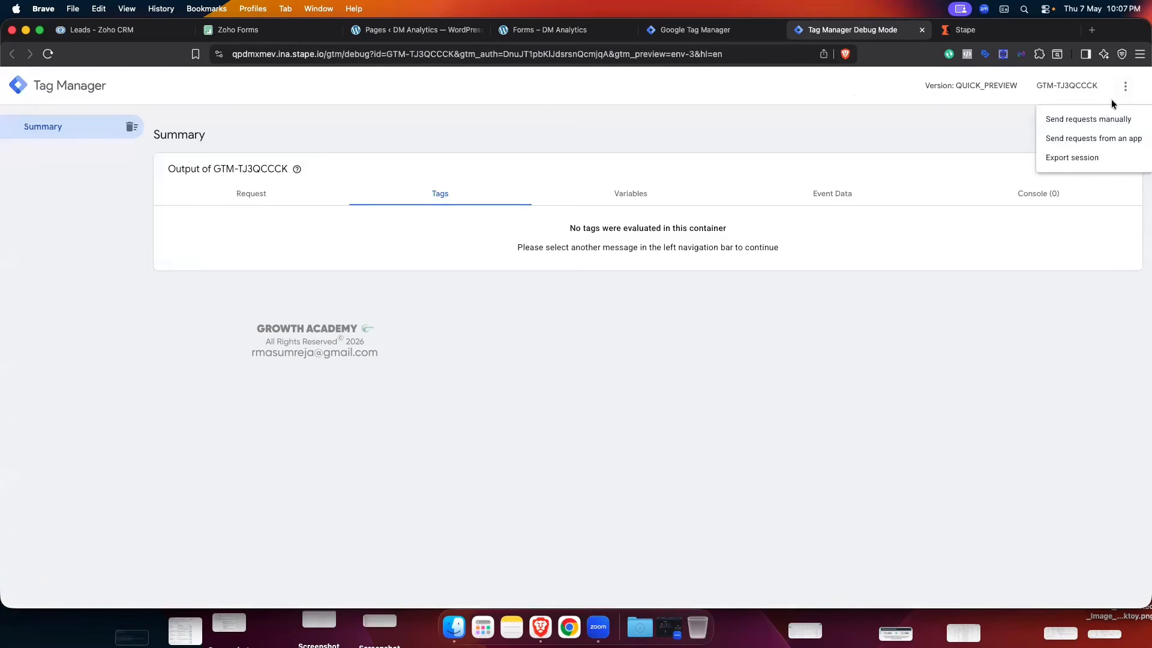
left_click(1103, 106)
left_click(1125, 86)
left_click(1120, 118)
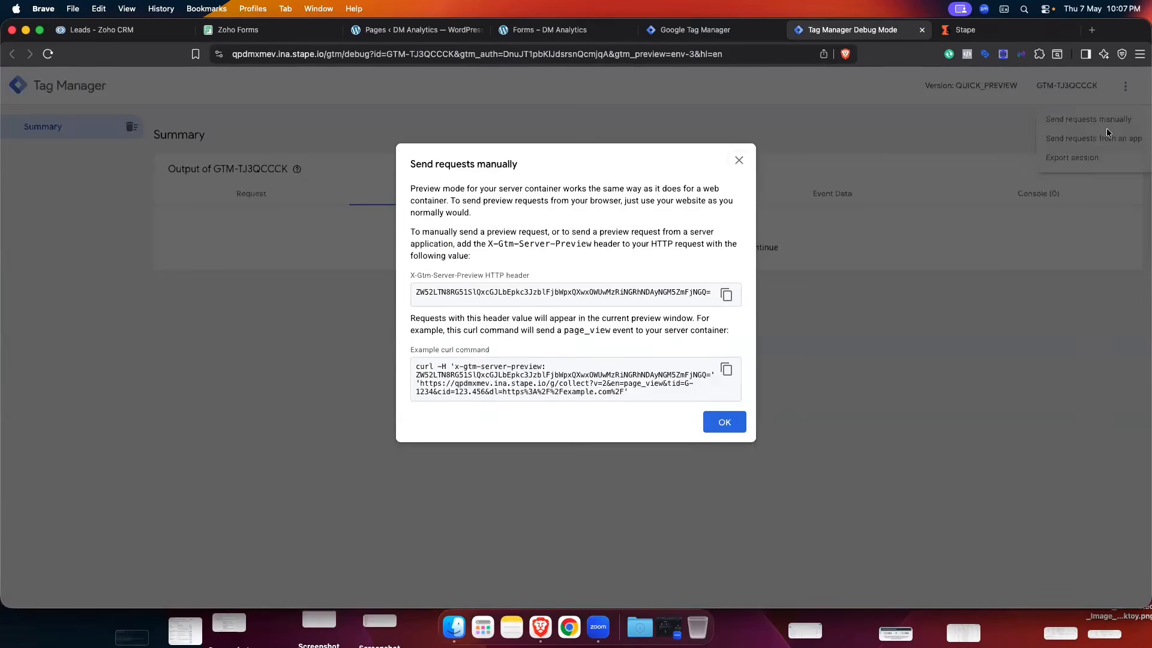
left_click(726, 294)
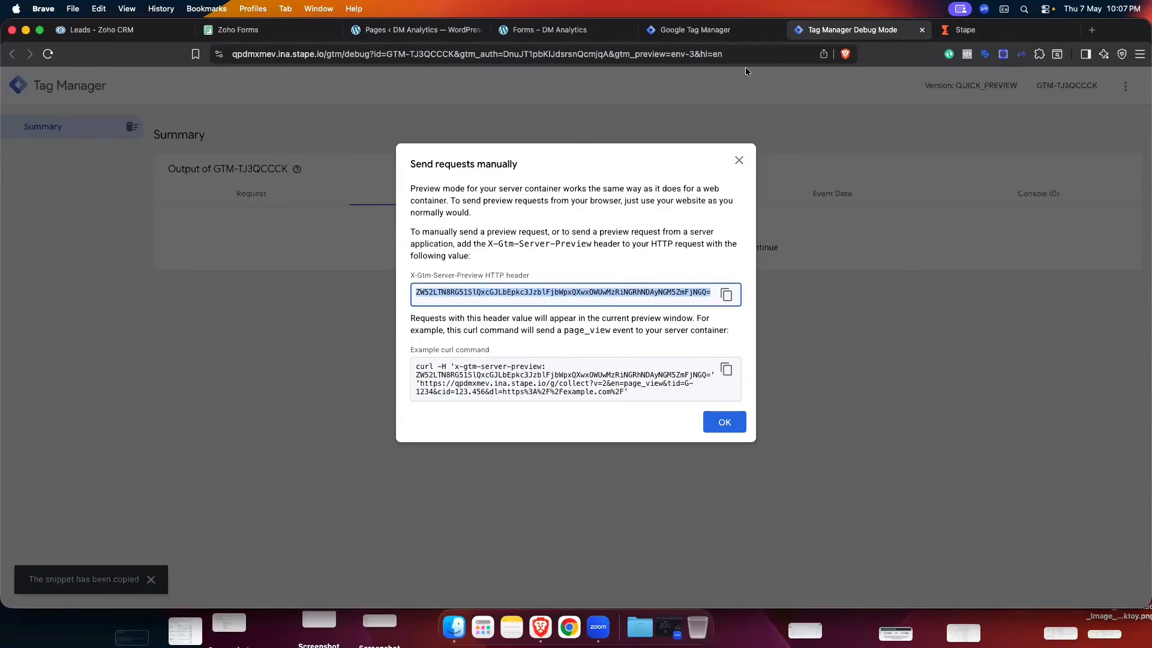
- Replace the old Preview token in Stape with the copied header value
left_click(1007, 30)
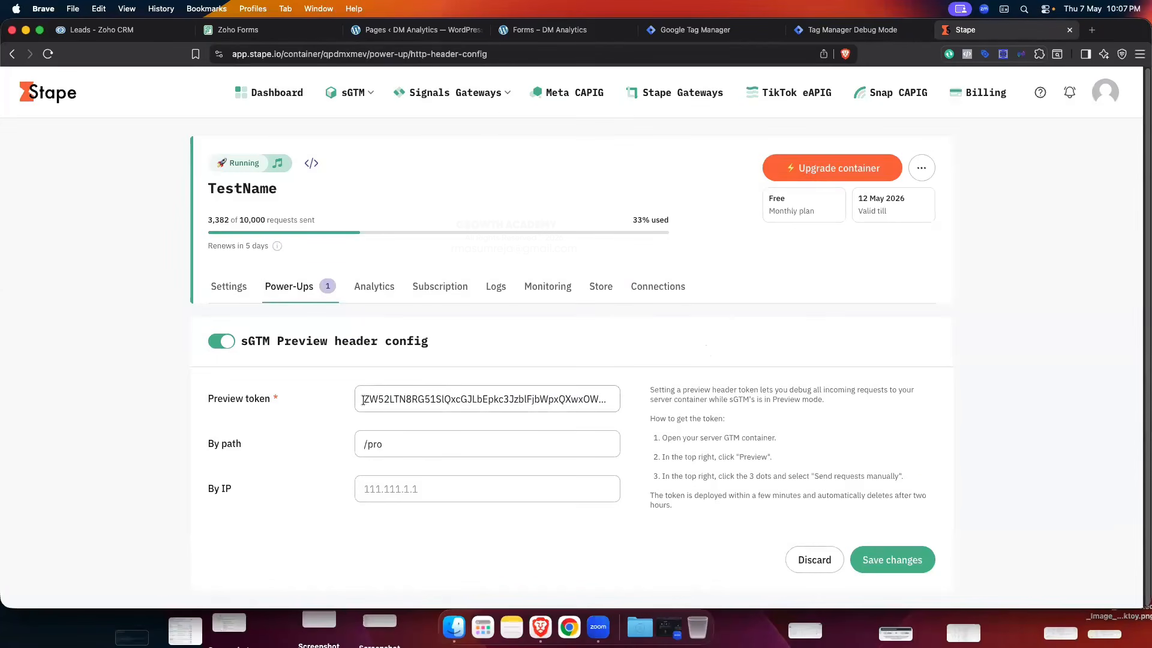
left_click_drag(363, 400, 503, 419)
key("BackSpace")
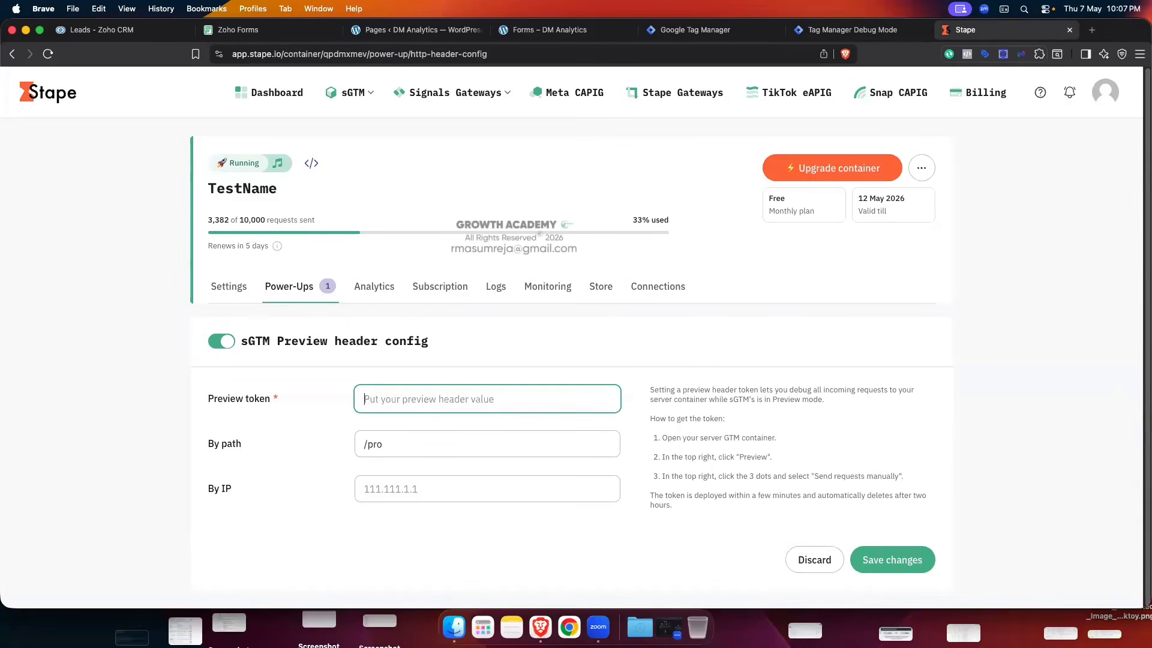
left_click(384, 400)
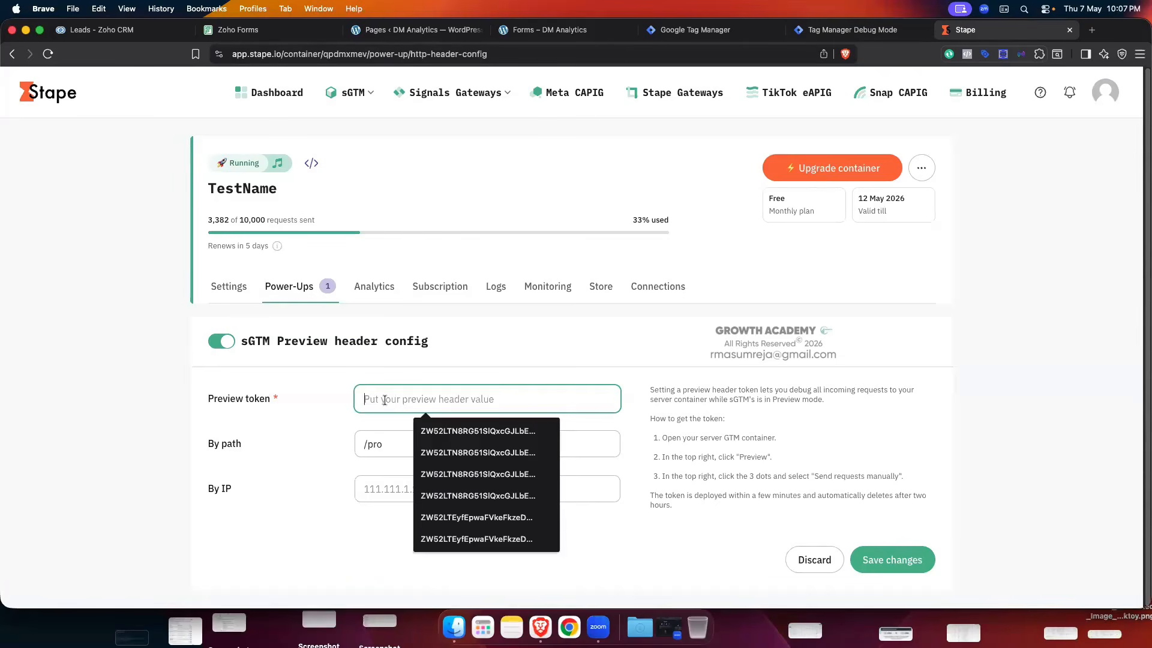
key("super+v")
left_click(321, 407)
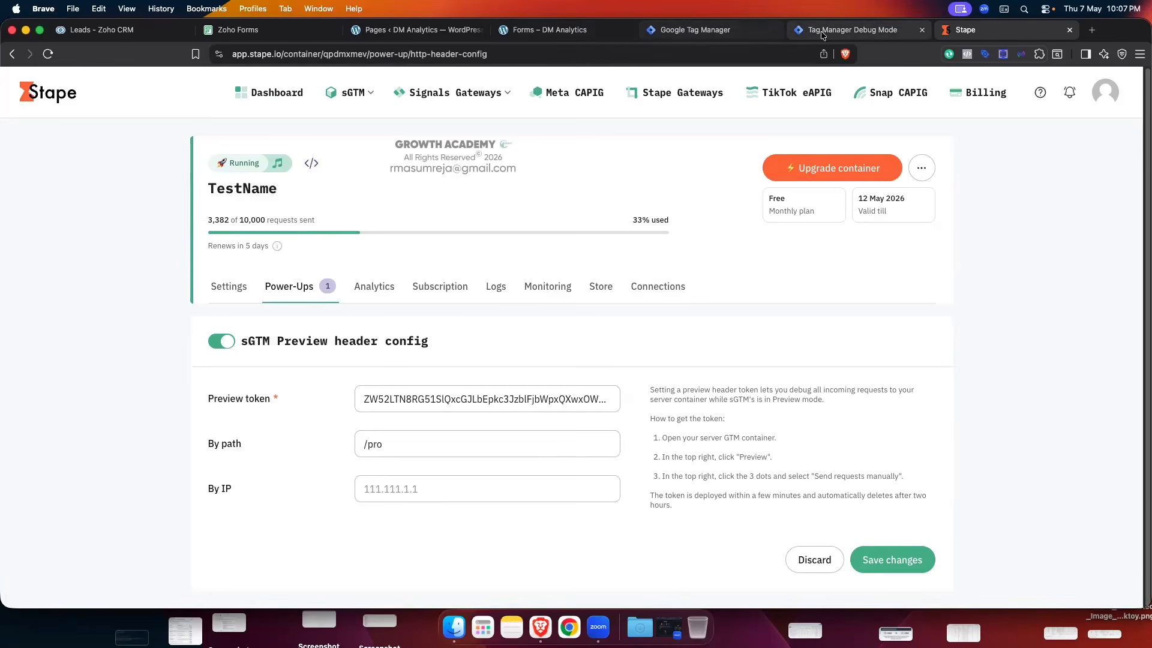
- Check the Zoho Client's /pro path in Tag Manager, then return to Stape's header settings
left_click(717, 31)
left_click(203, 217)
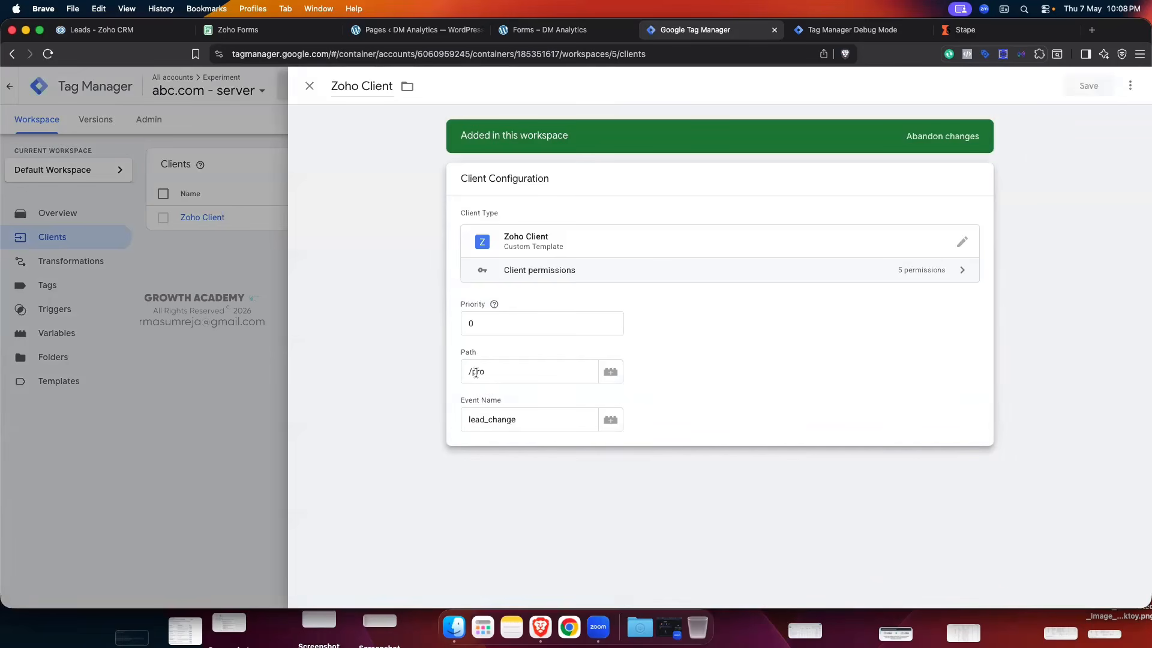
left_click(310, 85)
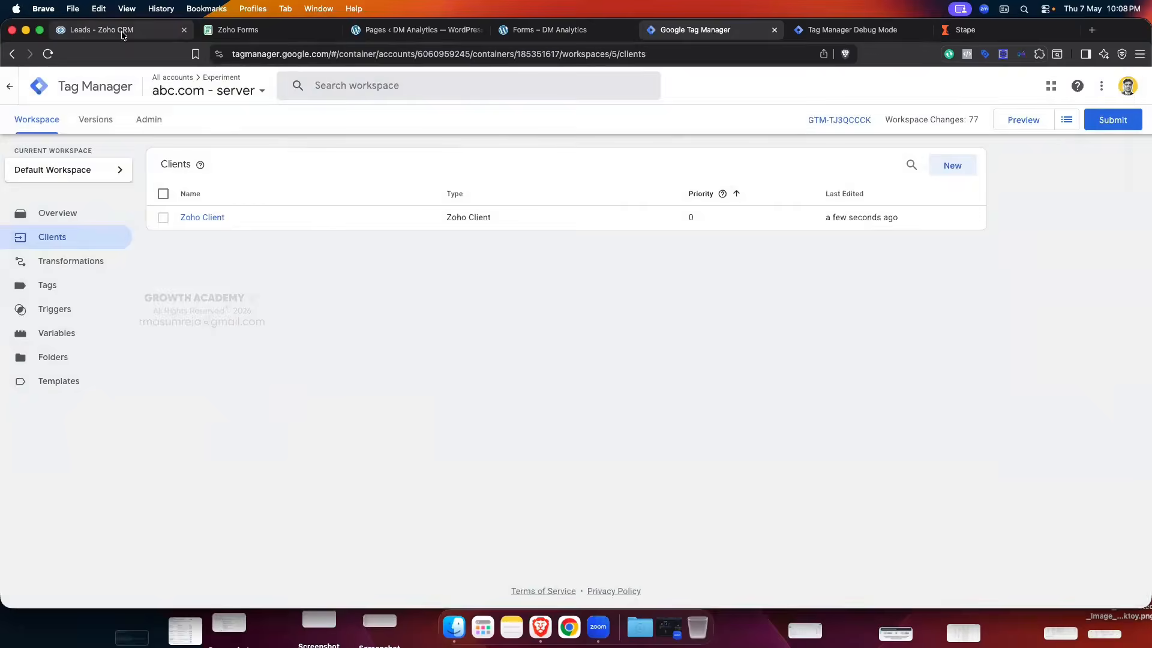
left_click(122, 32)
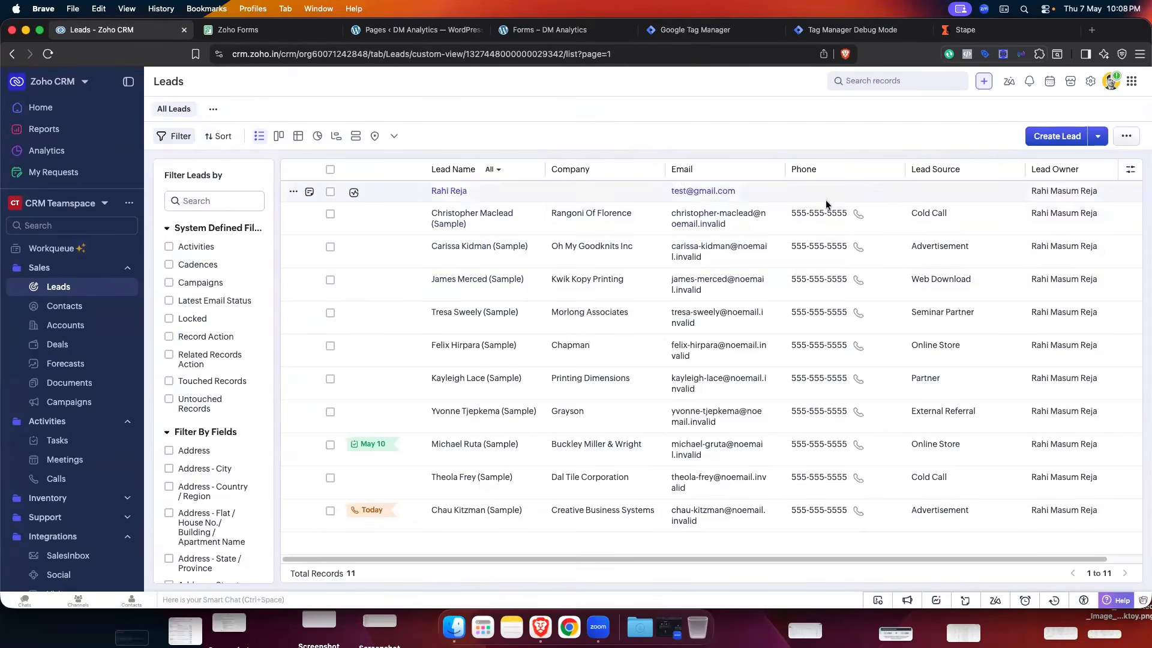
left_click(965, 30)
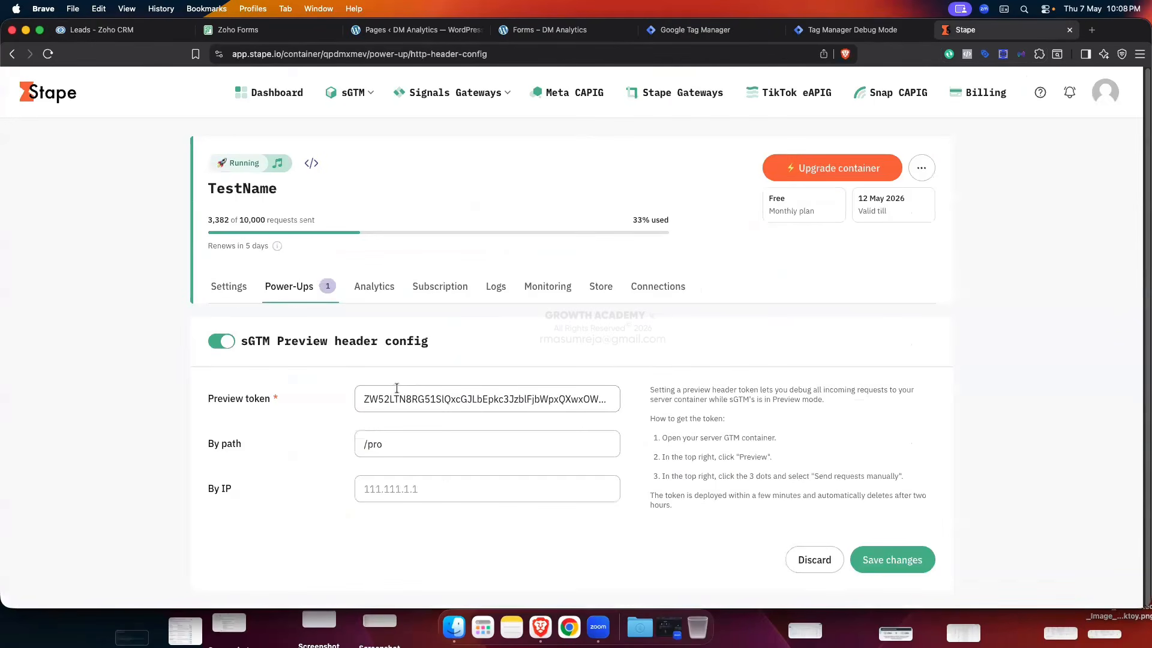
- Save the preview header config with path /pro and reload to confirm the container redeploys
left_click_drag(389, 444, 360, 443)
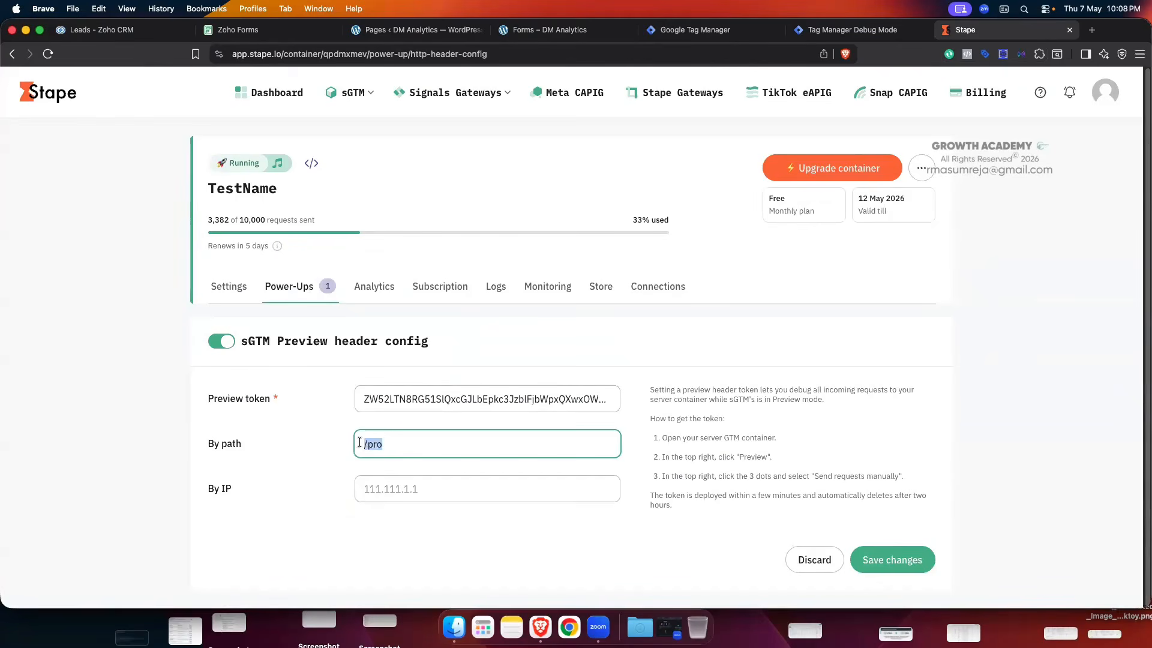
left_click(301, 425)
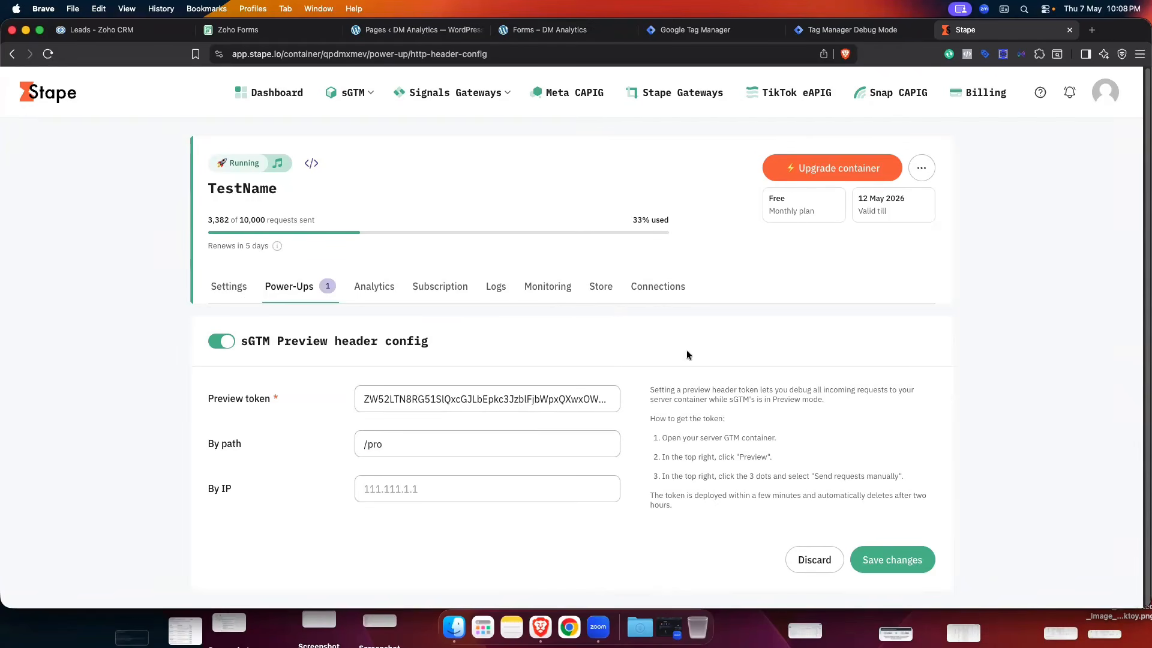
left_click(870, 560)
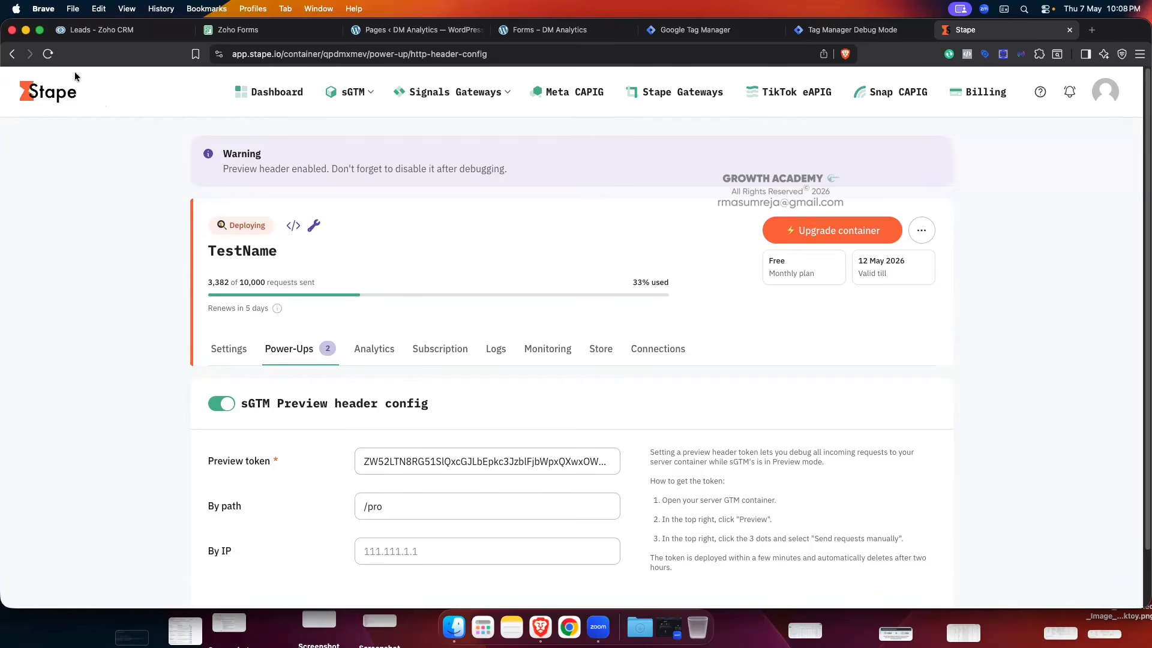
left_click(48, 54)
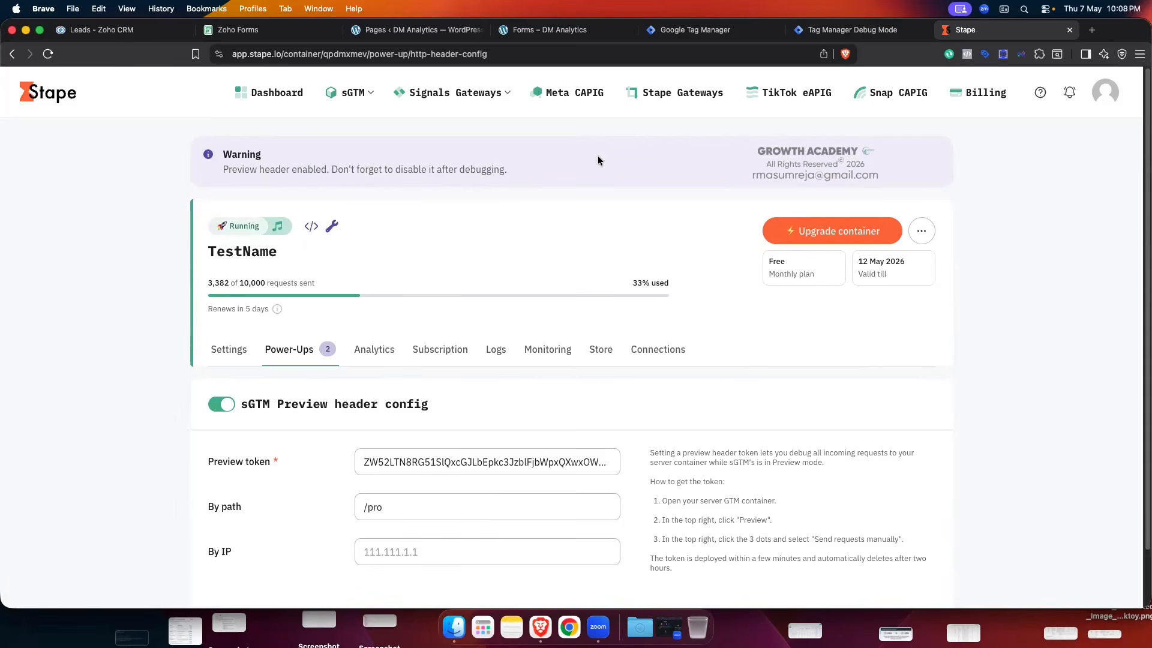
- Dismiss the manual-requests explanation and open the test lead in Zoho CRM
left_click(832, 31)
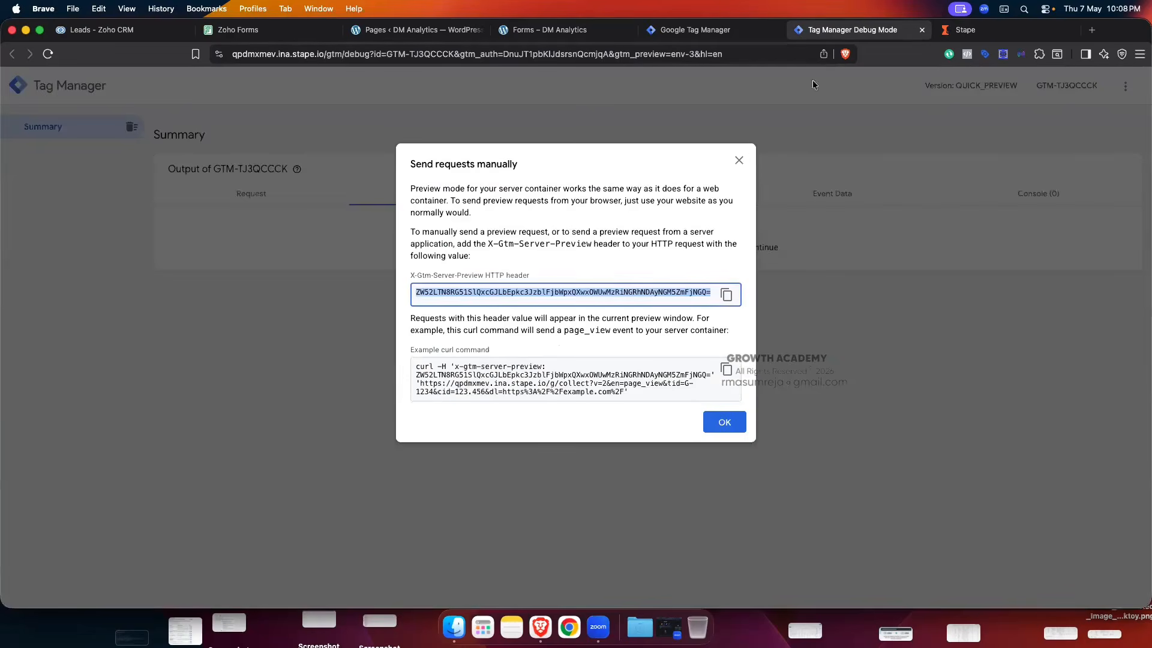
left_click(741, 159)
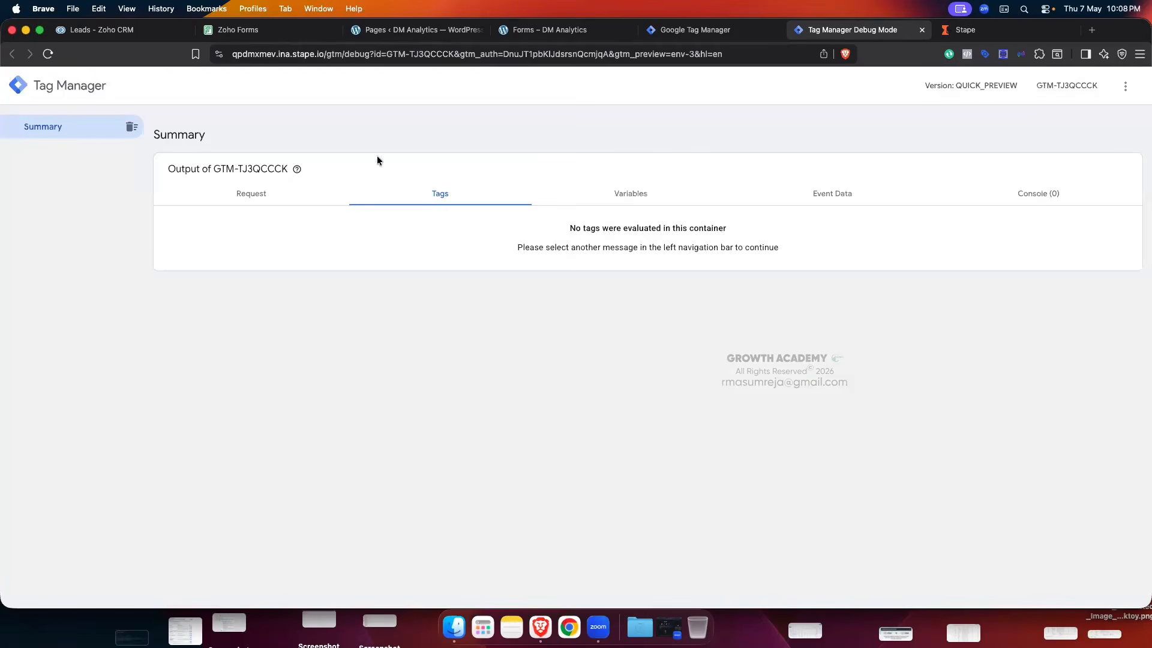
left_click(120, 31)
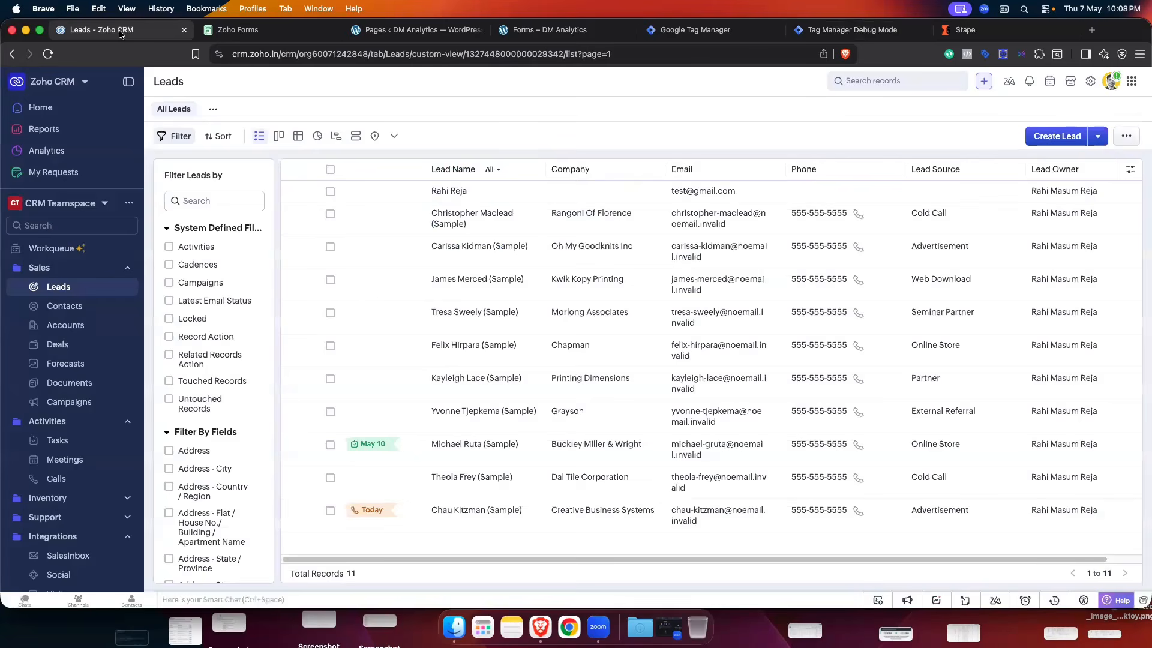
left_click(478, 189)
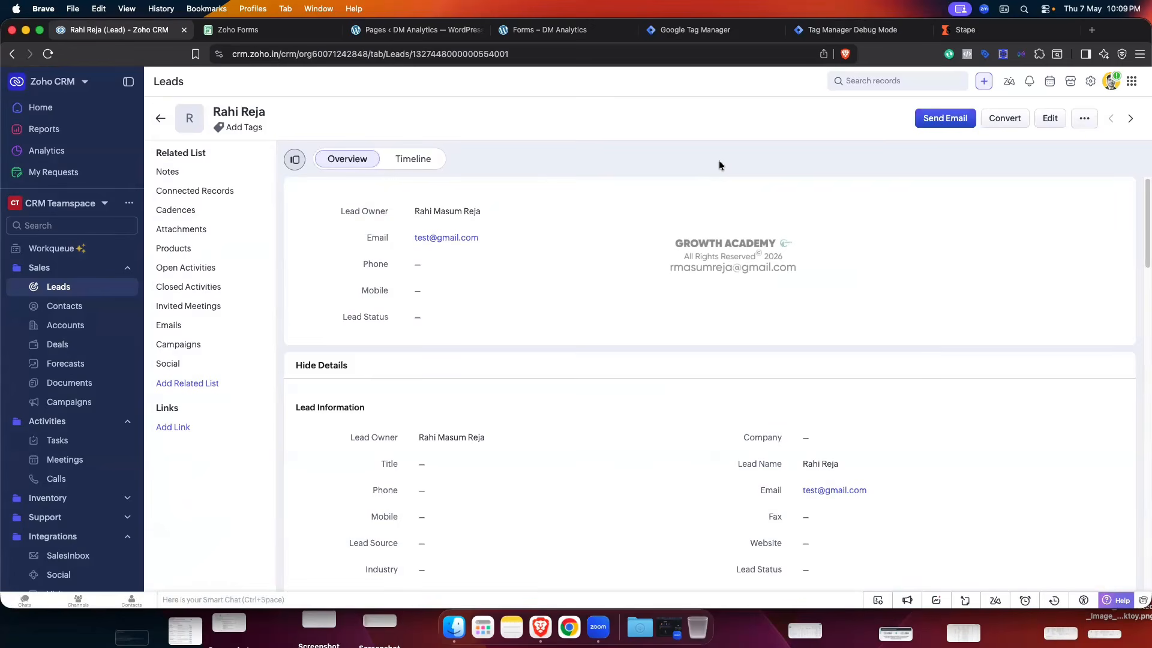
- Change the test lead's Lead Status to Contacted and save it
scroll(679, 186, "down", 3)
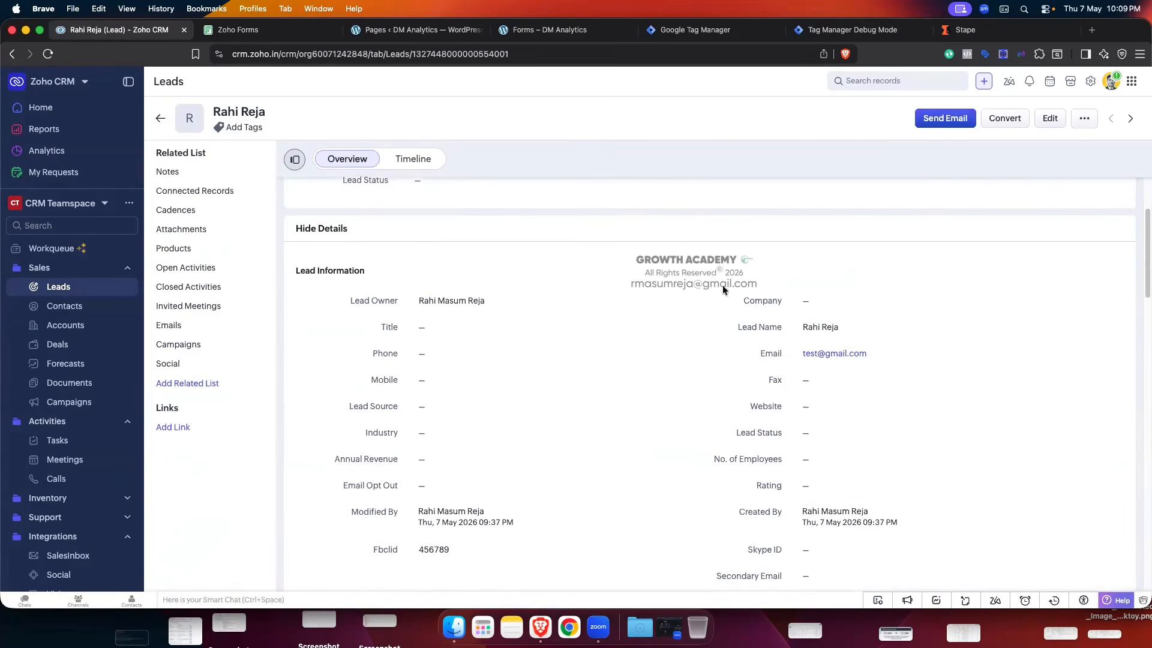
left_click(872, 438)
left_click(970, 435)
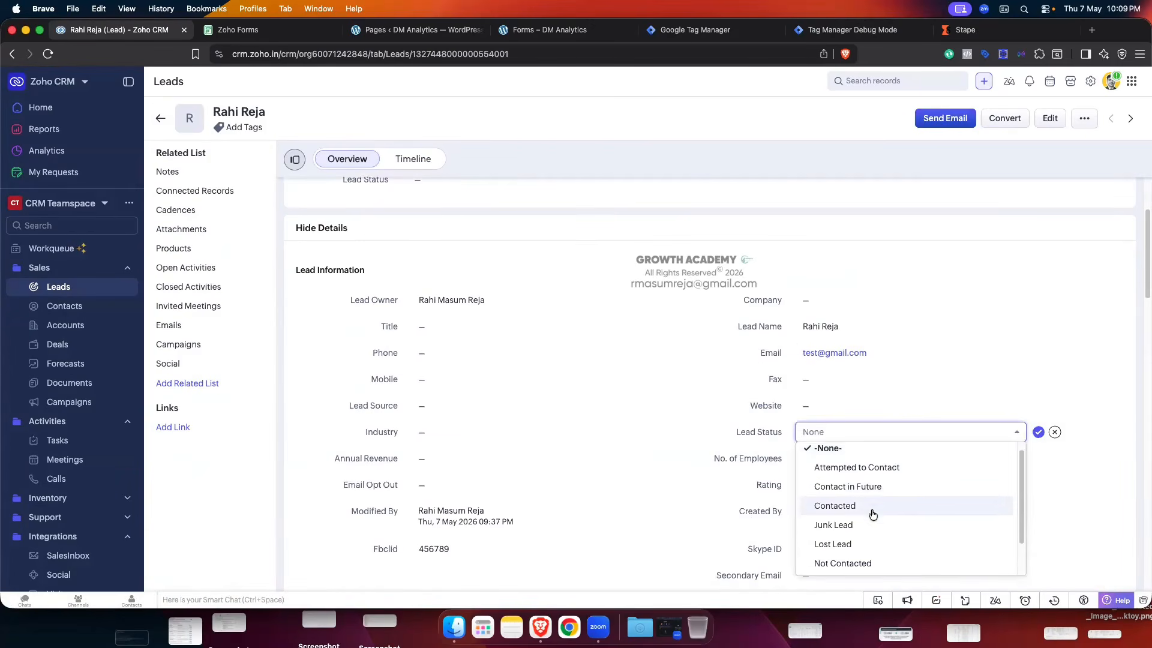
scroll(872, 512, "down", 2)
scroll(874, 512, "up", 1)
left_click(863, 496)
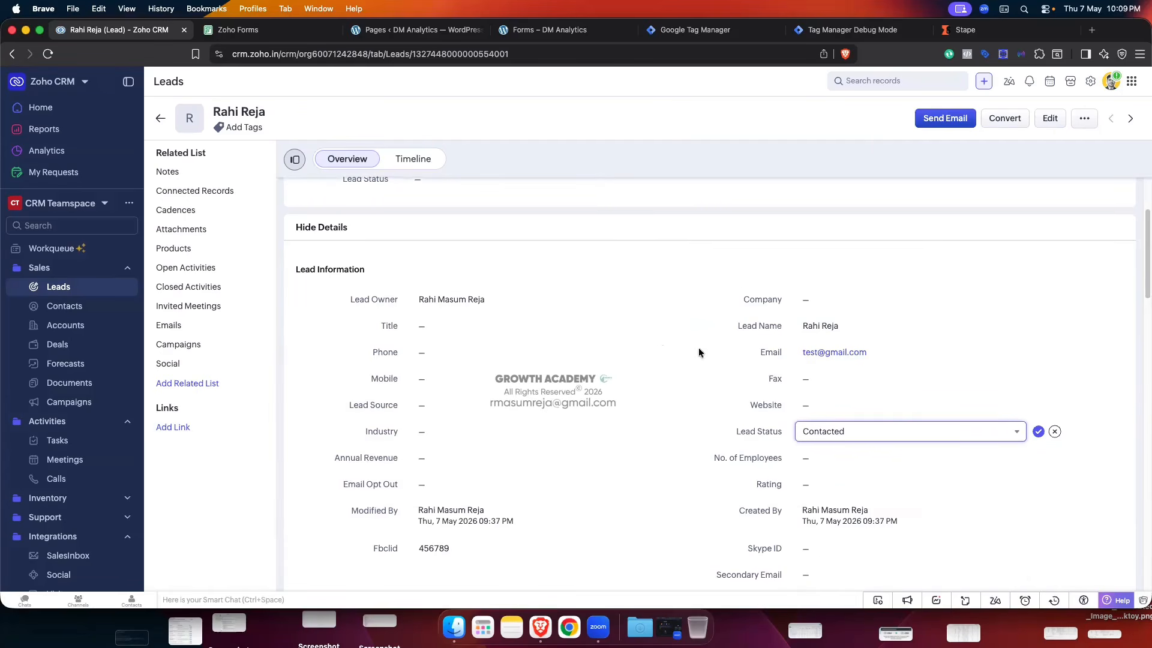
scroll(698, 347, "down", 1)
left_click(1038, 402)
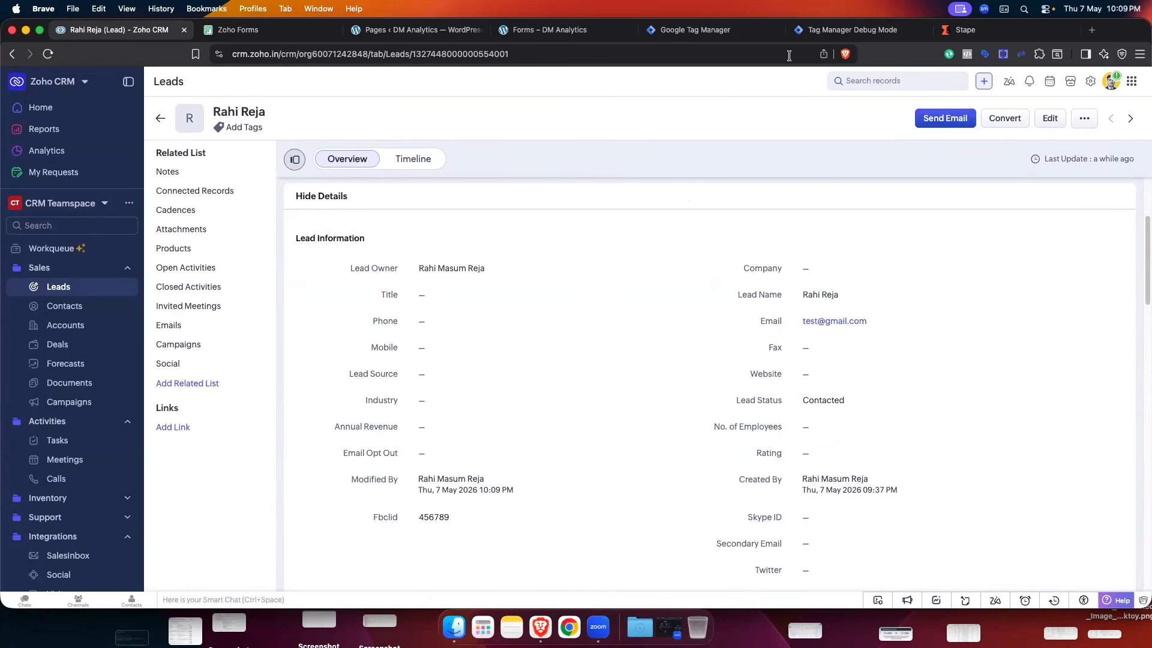
left_click(839, 30)
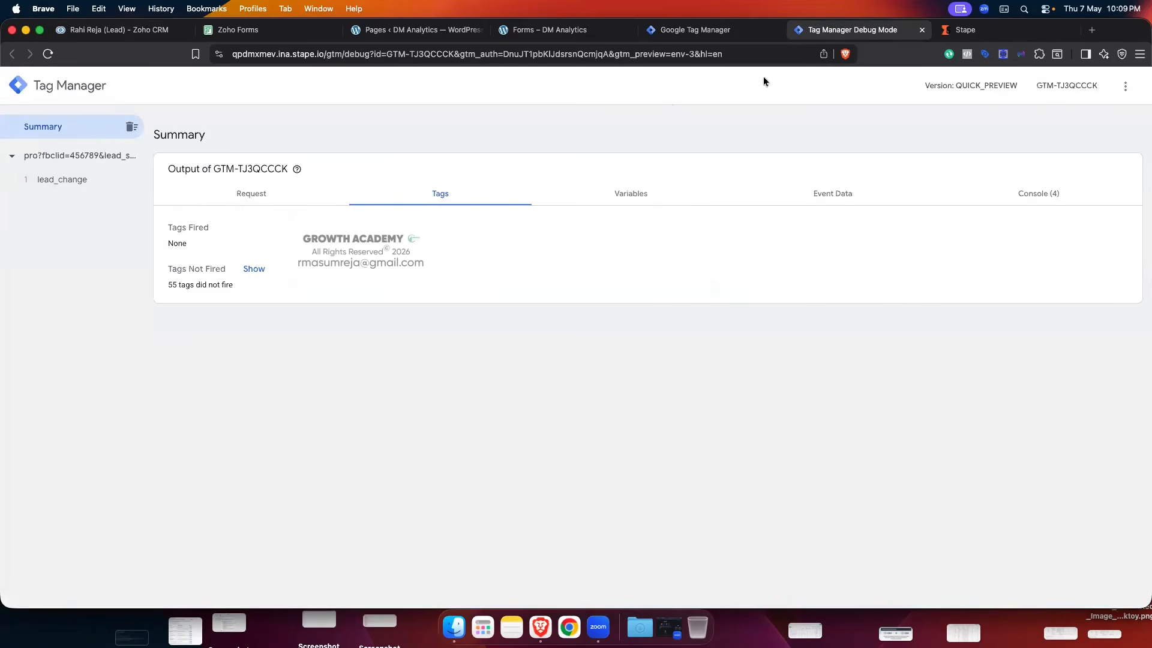
- Review the Zoho Client settings in the server container workspace
left_click(708, 30)
left_click(220, 218)
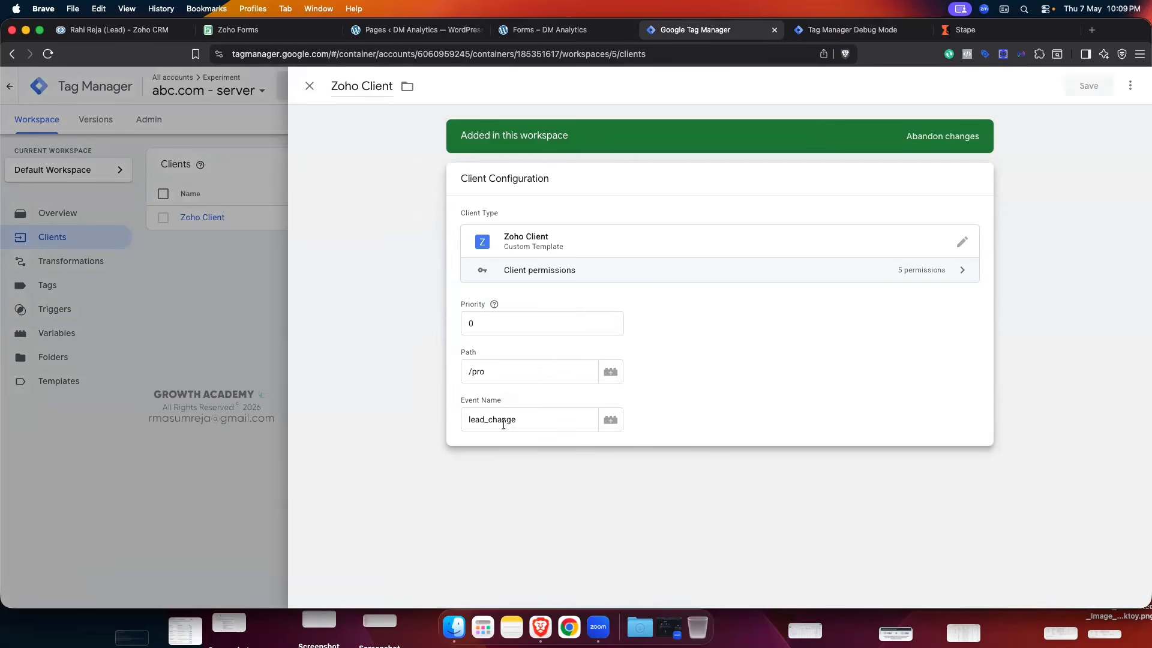
left_click(309, 88)
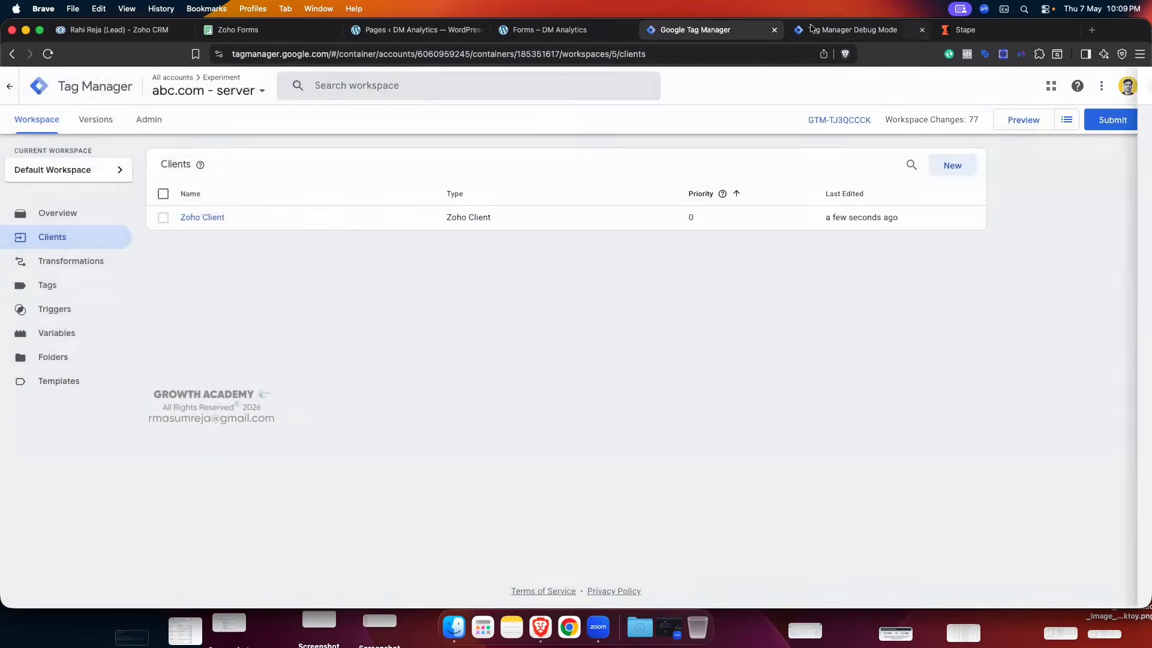
- Select the lead_change event in the debug view and show its Event Data
left_click(851, 29)
left_click(69, 180)
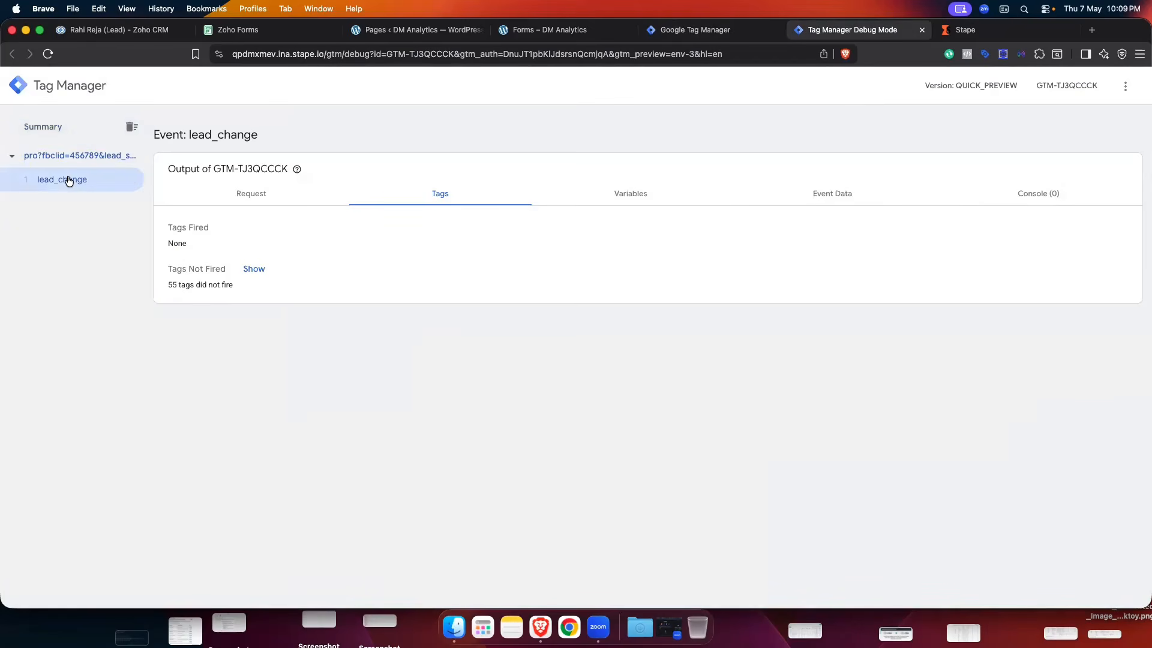
left_click(94, 32)
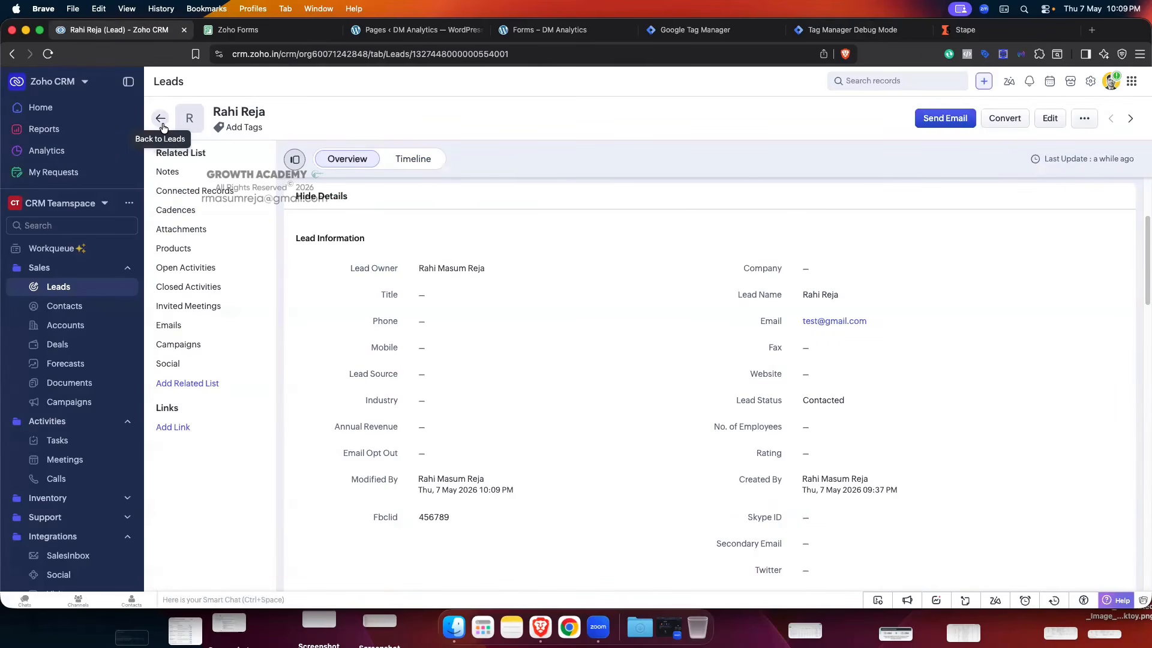
left_click(832, 31)
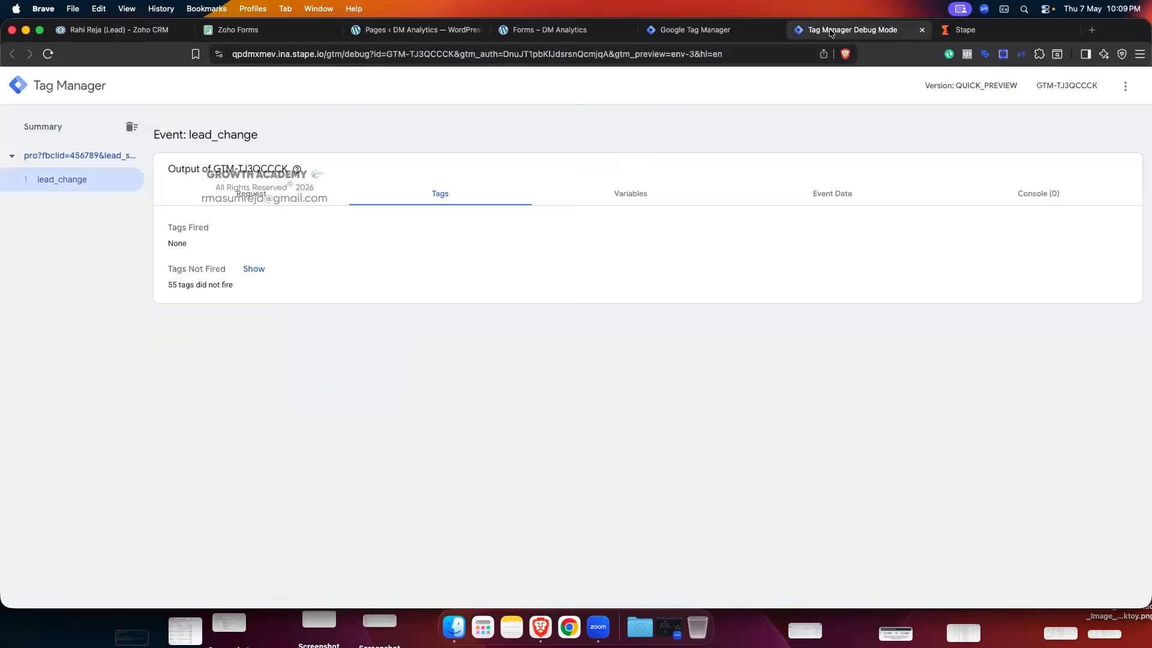
left_click(800, 195)
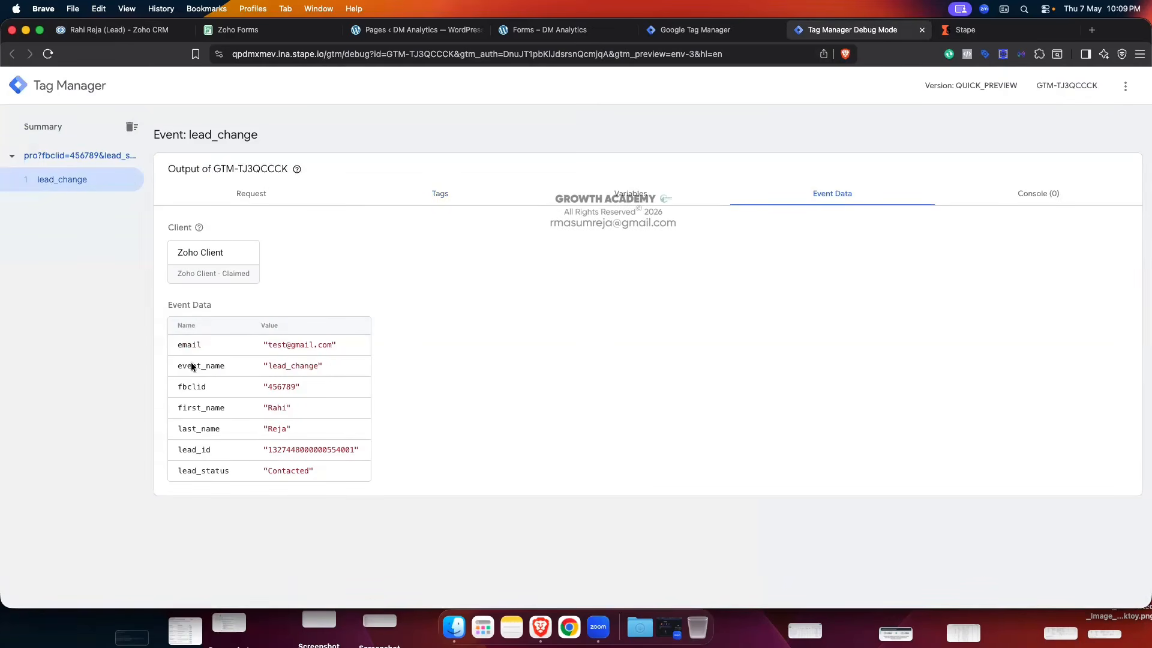
- Verify the lead_change data shows fbclid 456789, matching the Zoho lead, and lead_status Contacted
left_click_drag(192, 367, 246, 367)
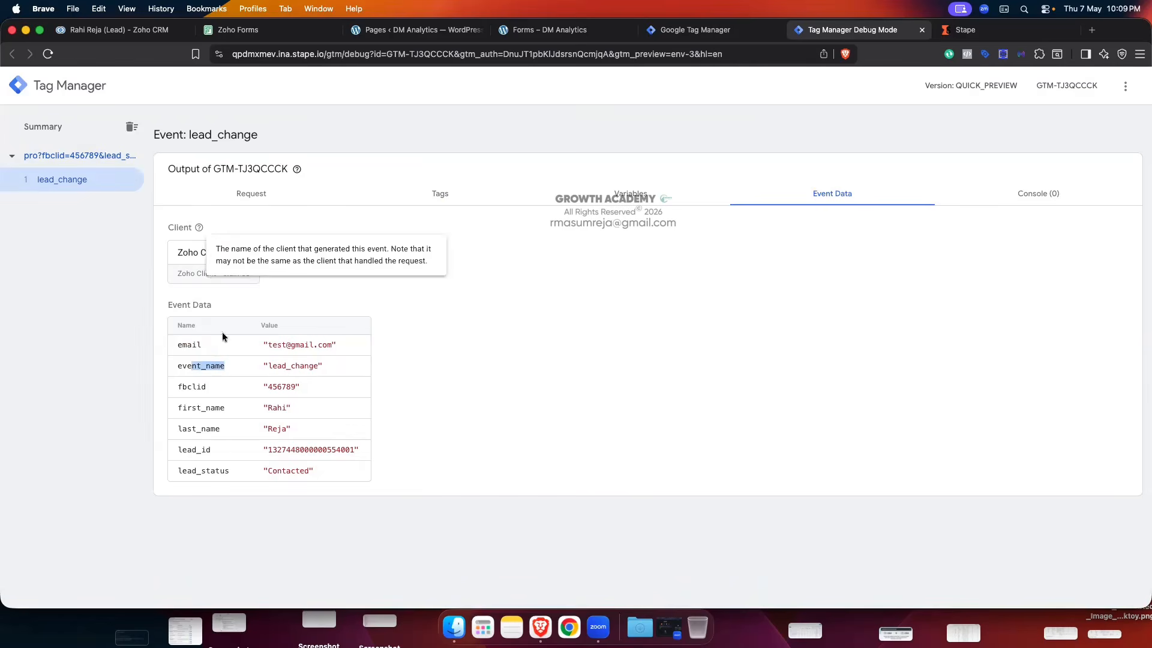
left_click_drag(176, 385, 263, 384)
double_click(280, 387)
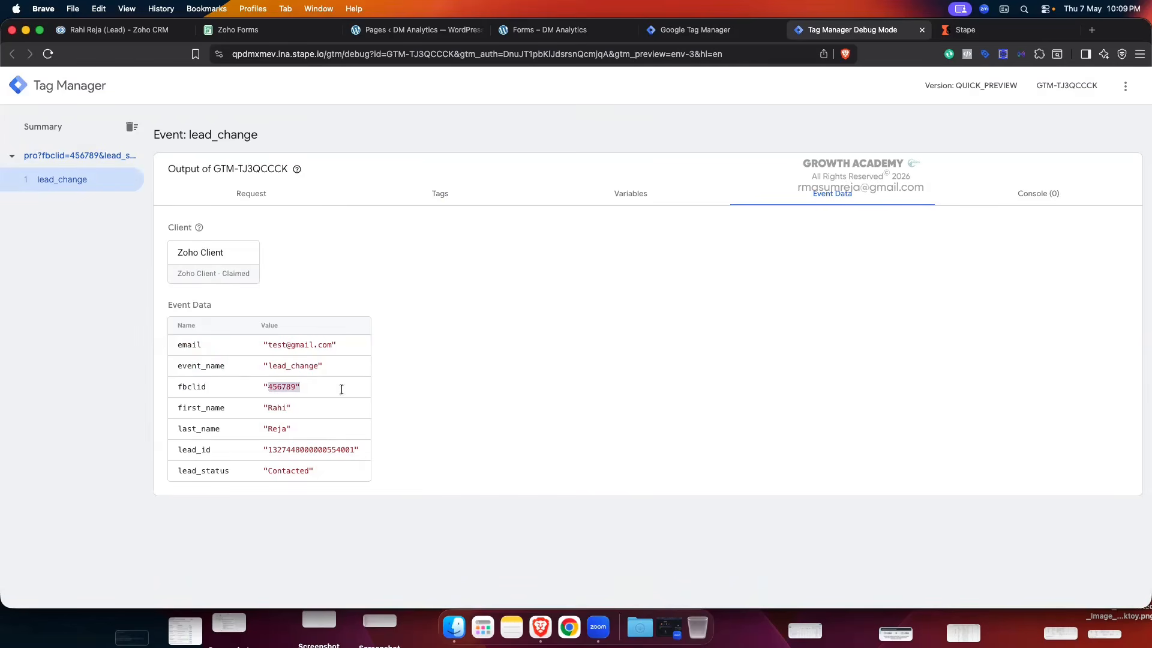
key("super+1")
scroll(452, 329, "down", 1)
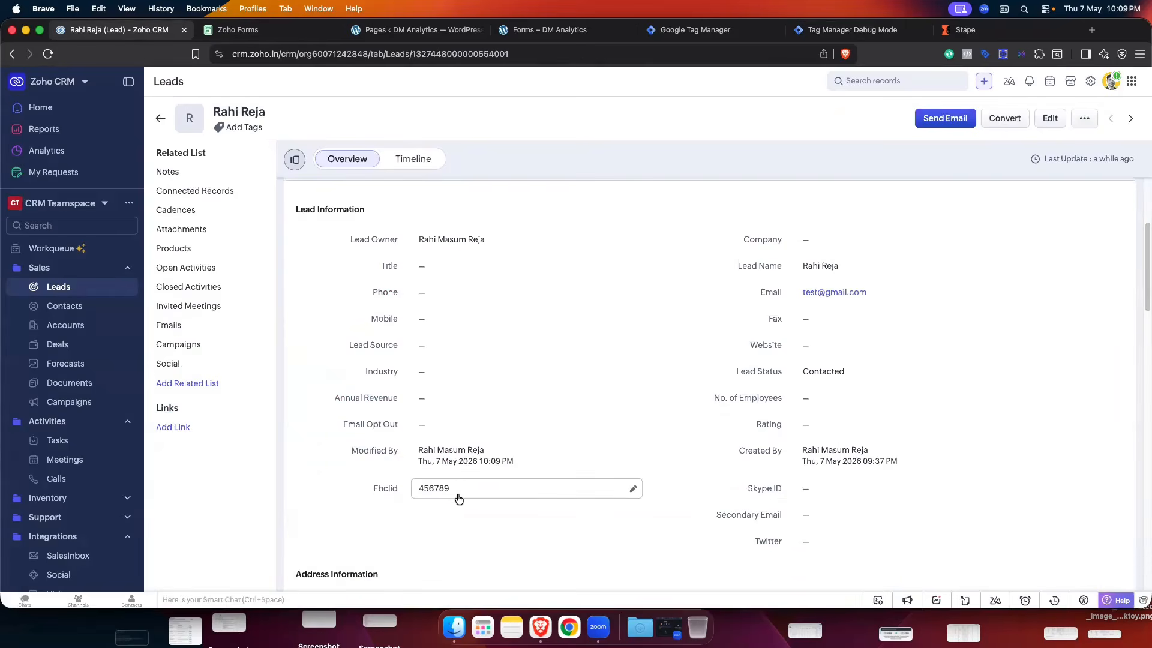
left_click(851, 29)
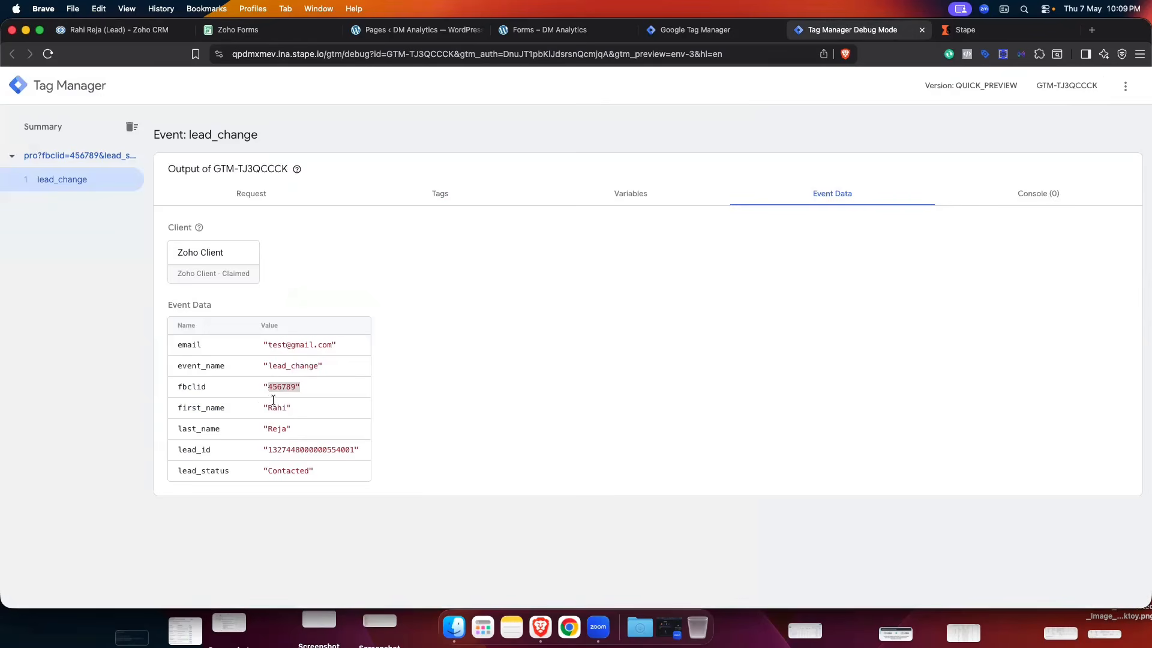
left_click_drag(226, 406, 268, 466)
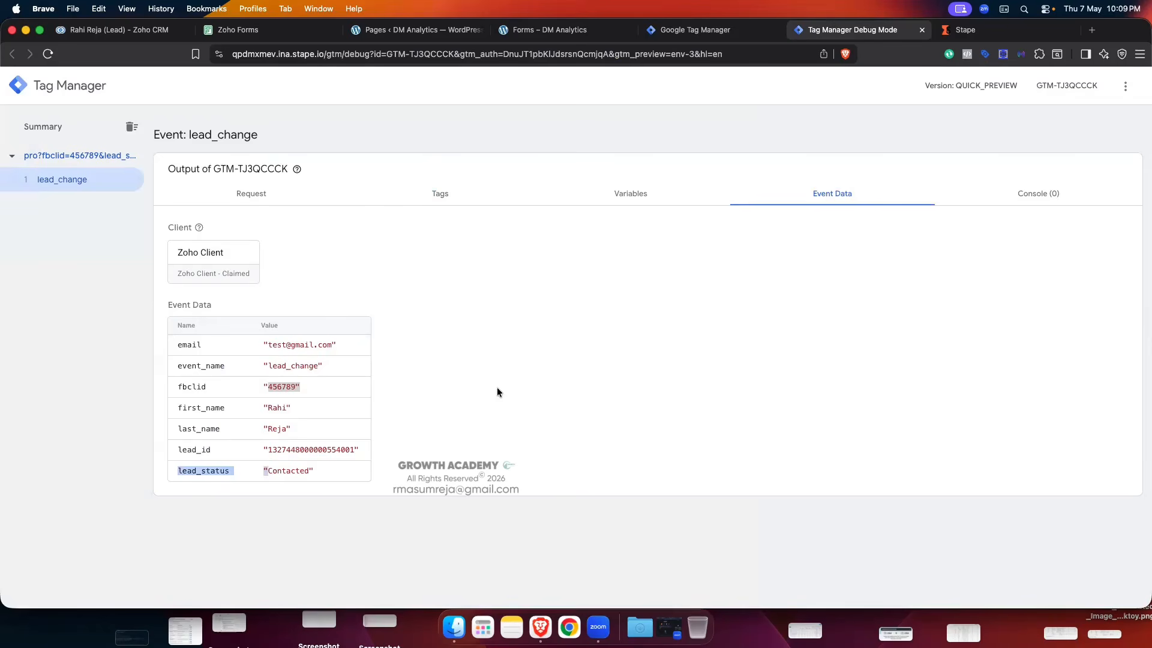
left_click_drag(267, 471, 310, 471)
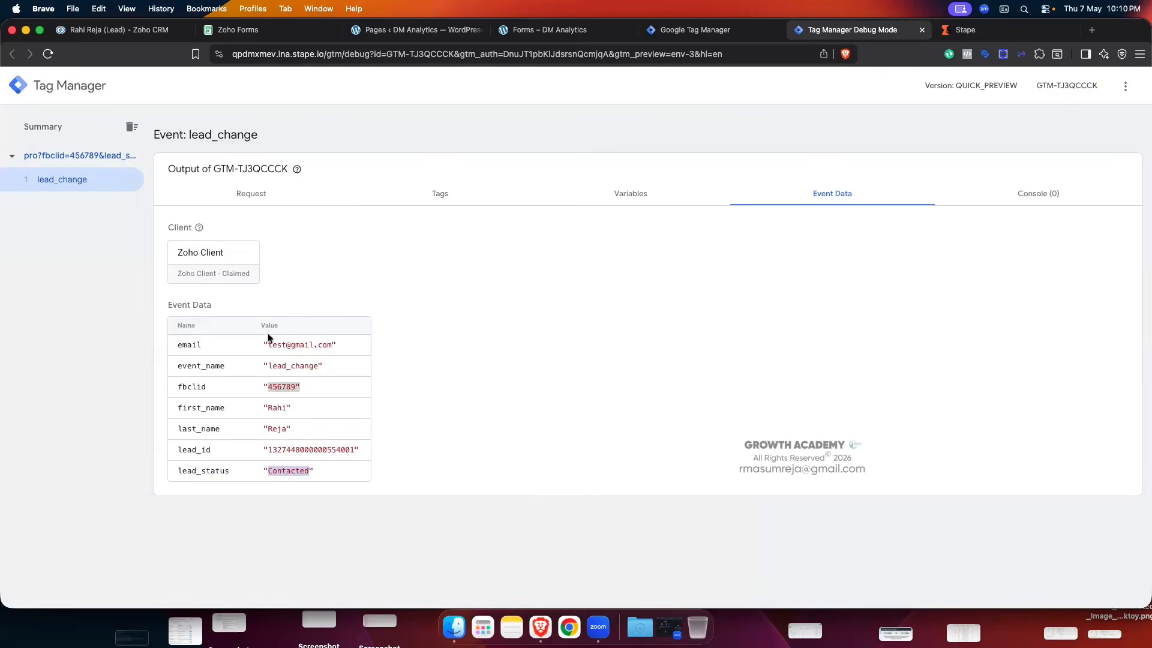
left_click_drag(273, 472, 307, 472)
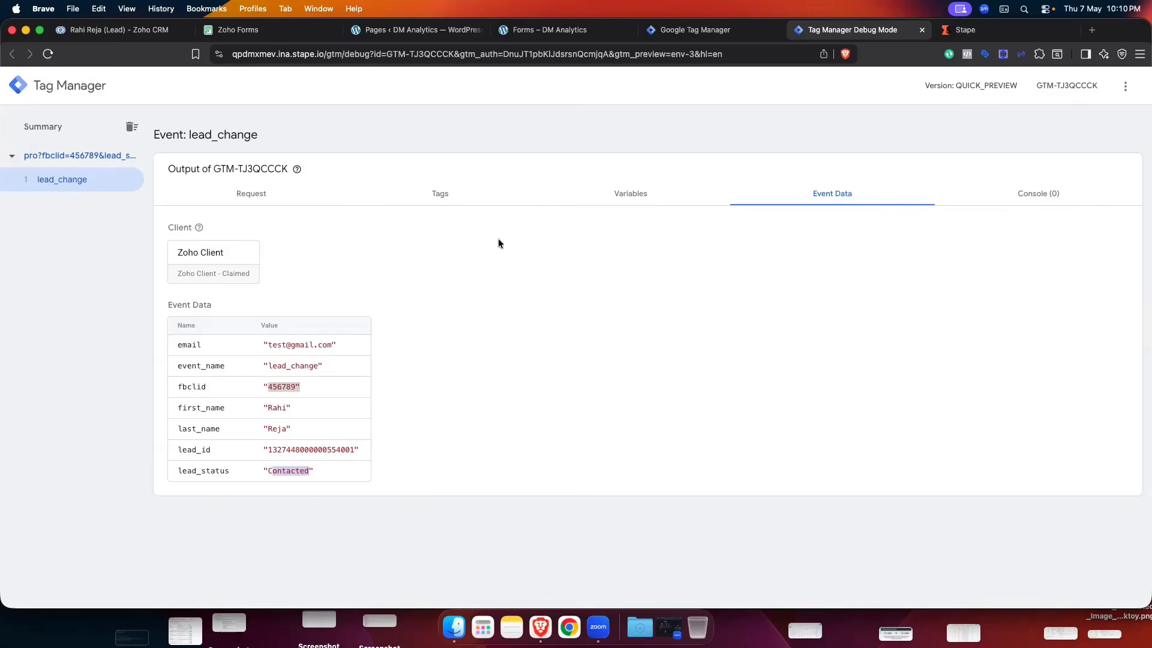
left_click(677, 30)
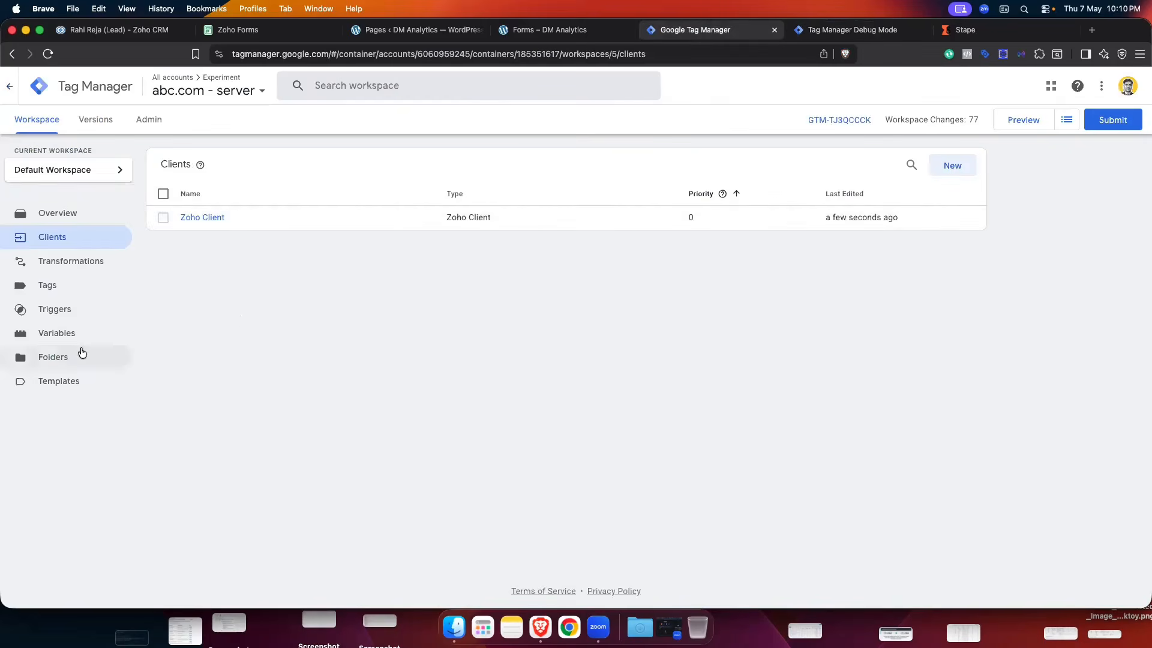
- Create a new Custom trigger firing on some events where Event Name equals
left_click(62, 313)
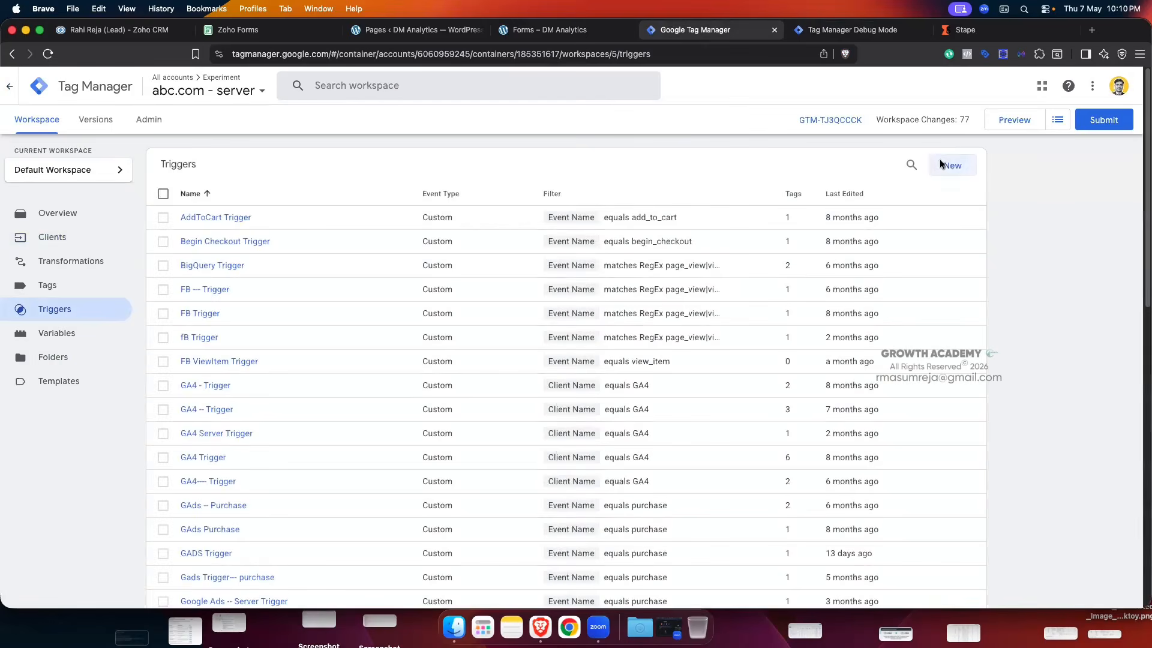
left_click(940, 163)
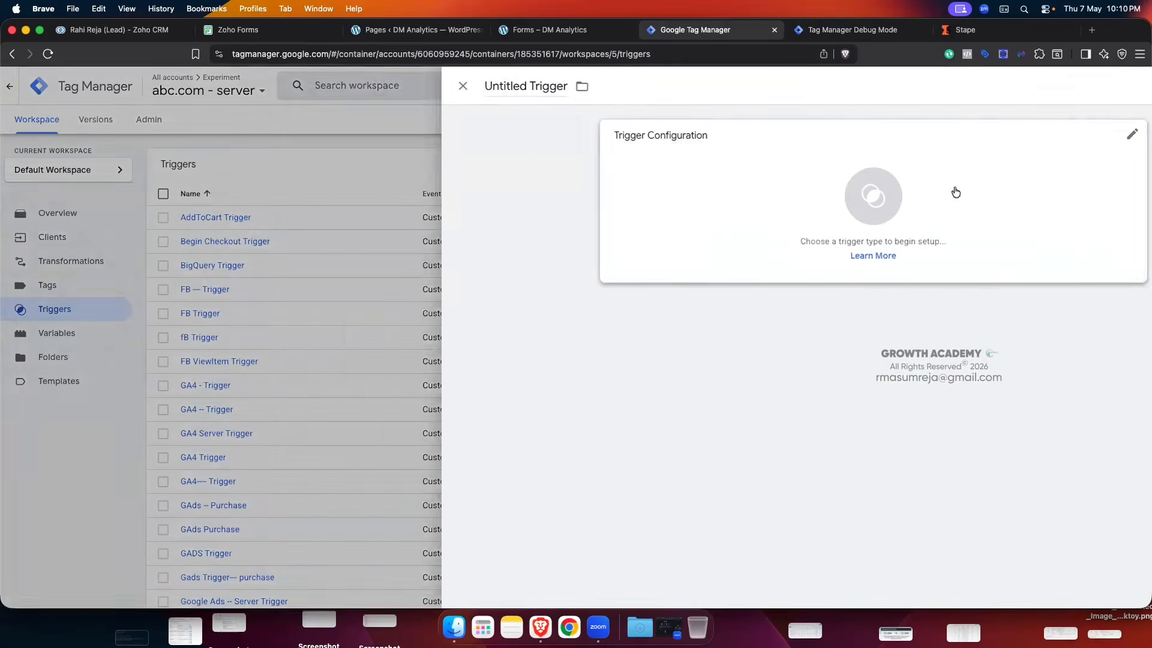
left_click(857, 198)
left_click(864, 125)
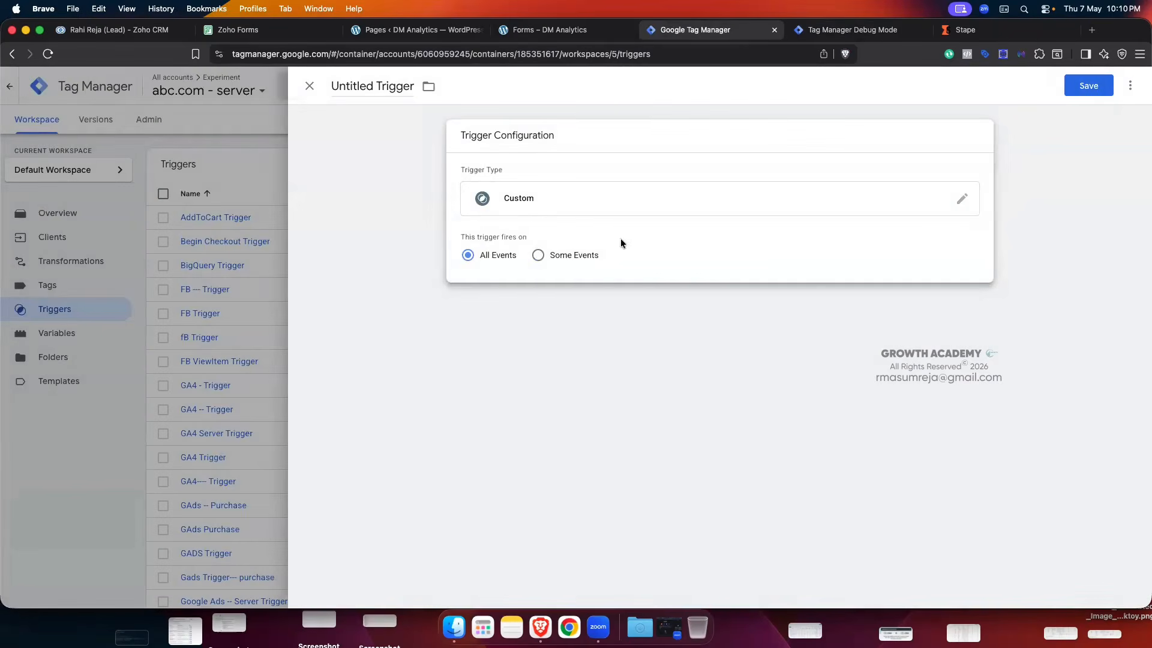
left_click(538, 255)
left_click(554, 311)
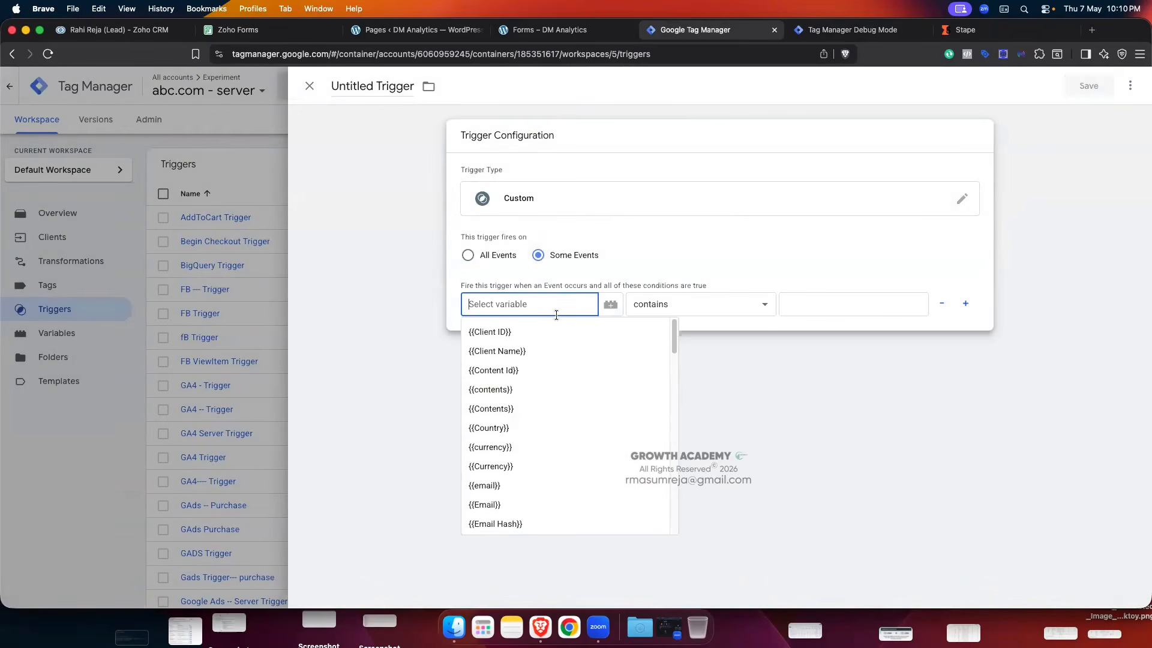
scroll(528, 408, "down", 1)
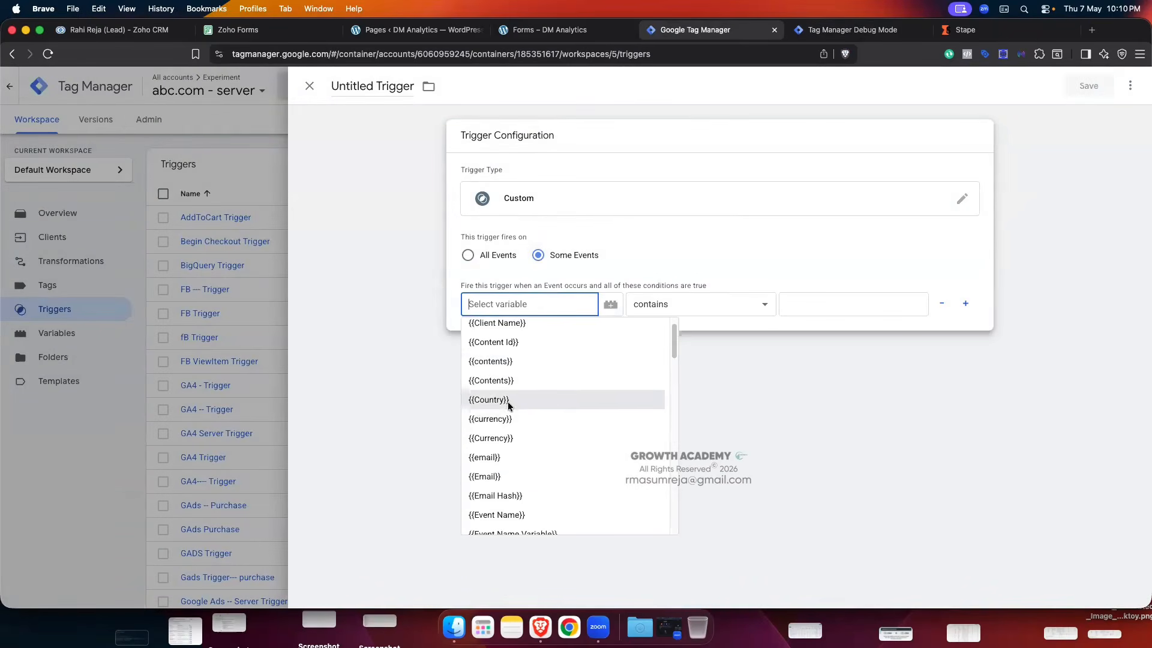
left_click(508, 516)
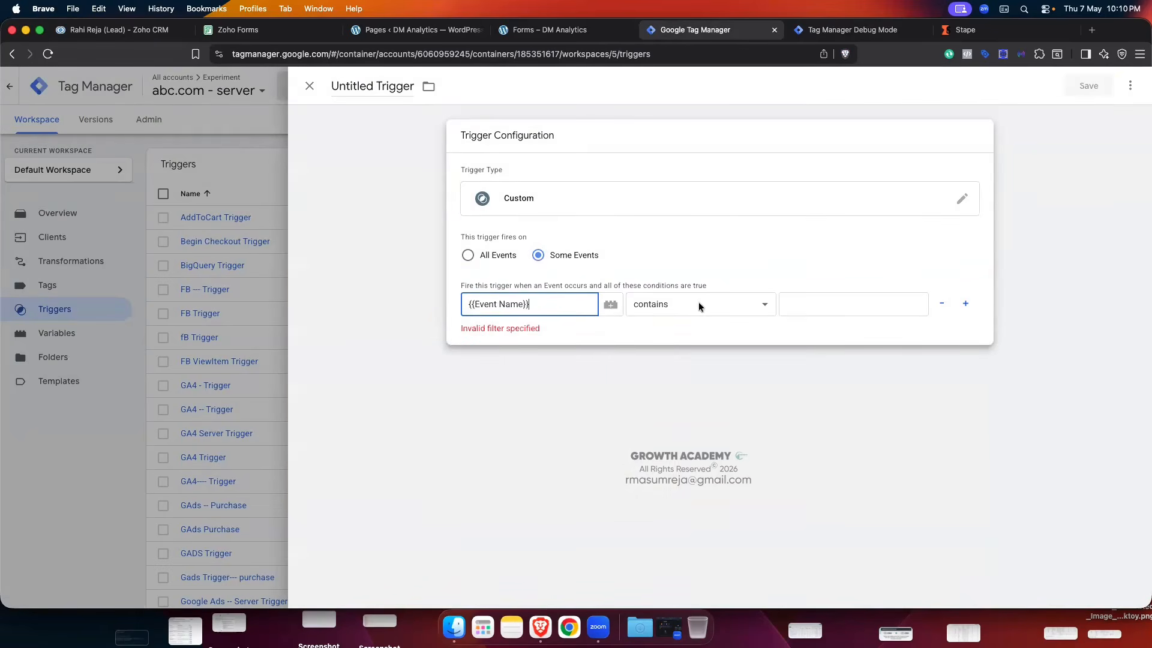
left_click(698, 302)
left_click(687, 295)
left_click(688, 295)
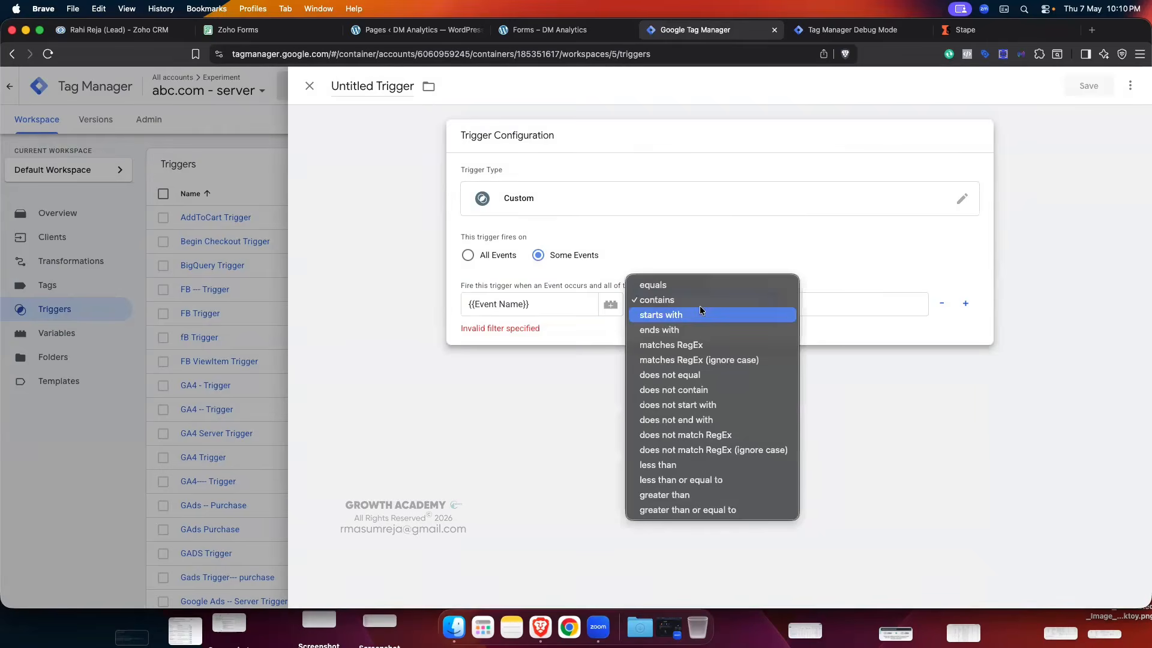
left_click(671, 282)
- Paste lead_change, copied from the debug Event Data, as the Event Name value
left_click(821, 307)
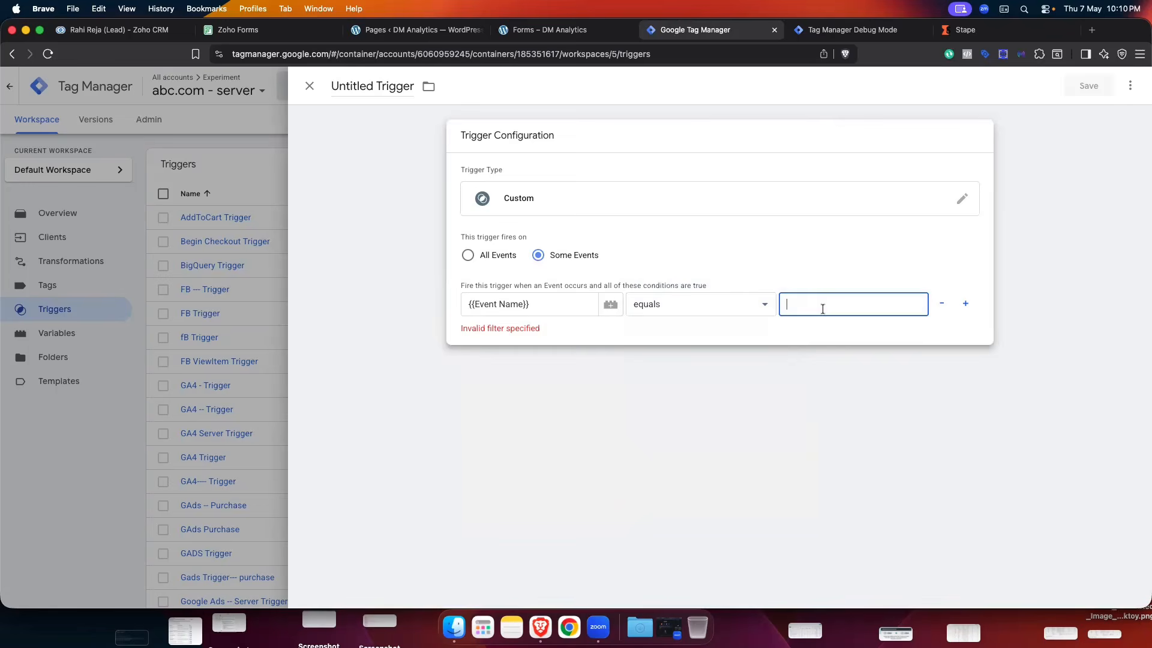
left_click(852, 29)
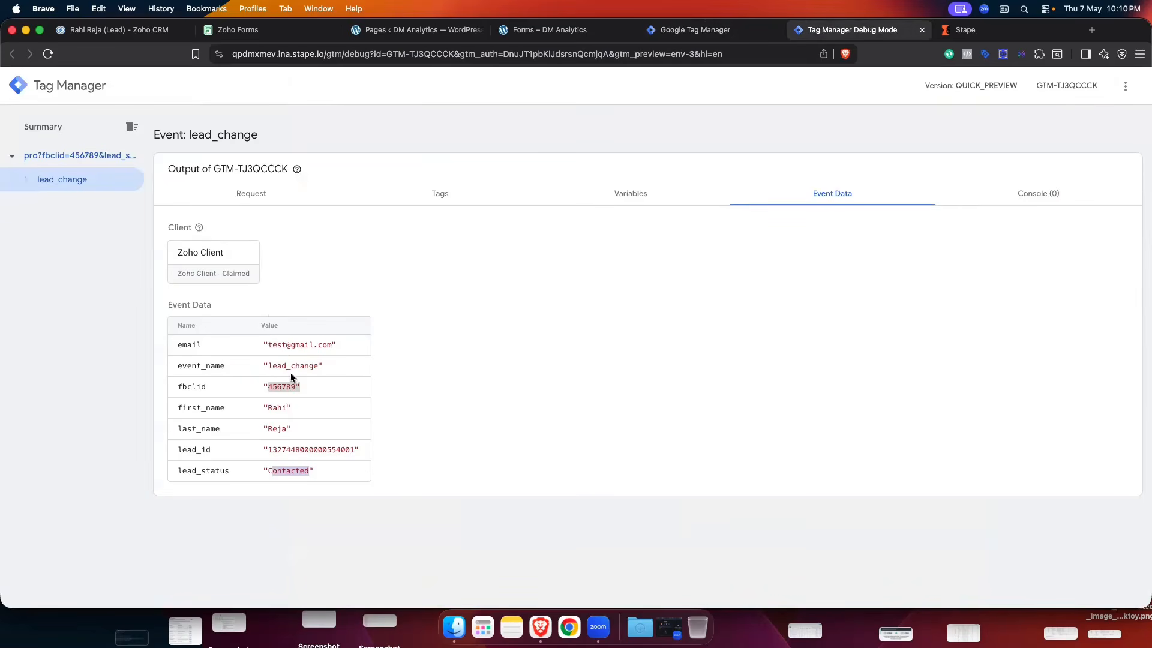
double_click(271, 365)
key("super+c")
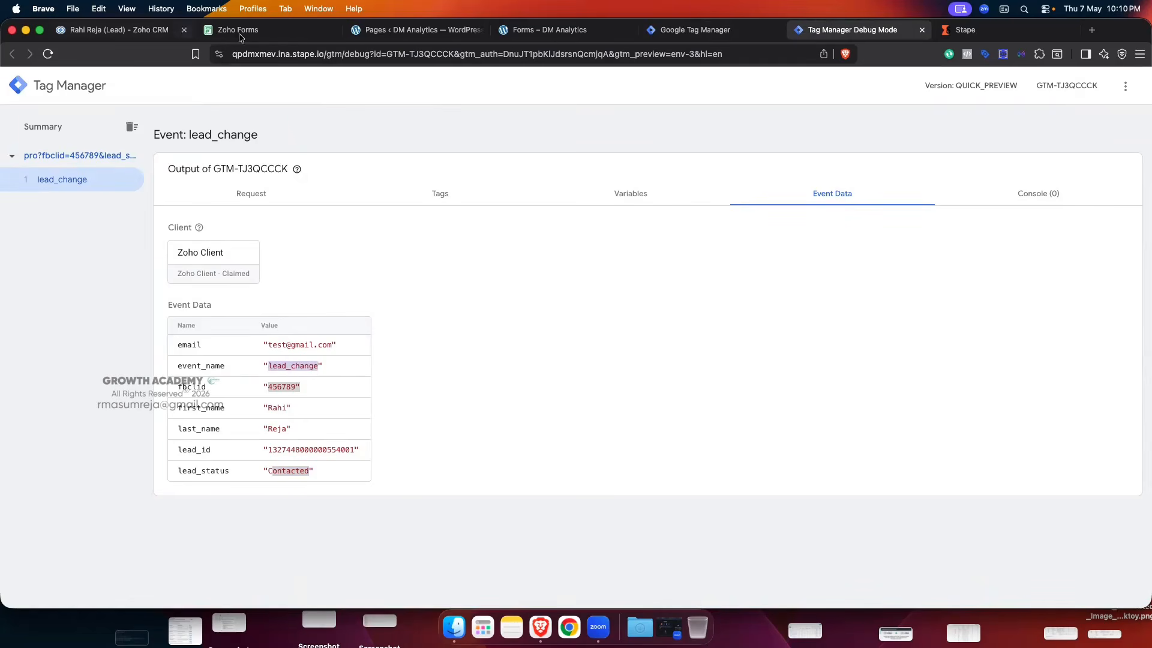
left_click(696, 29)
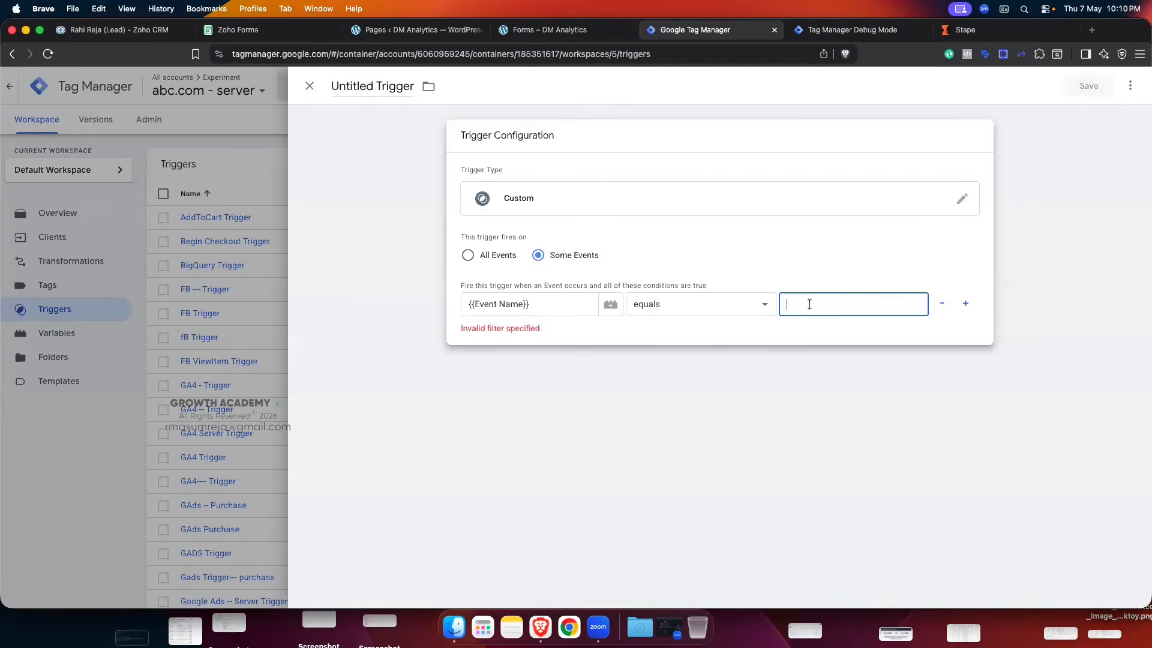
key("super+v")
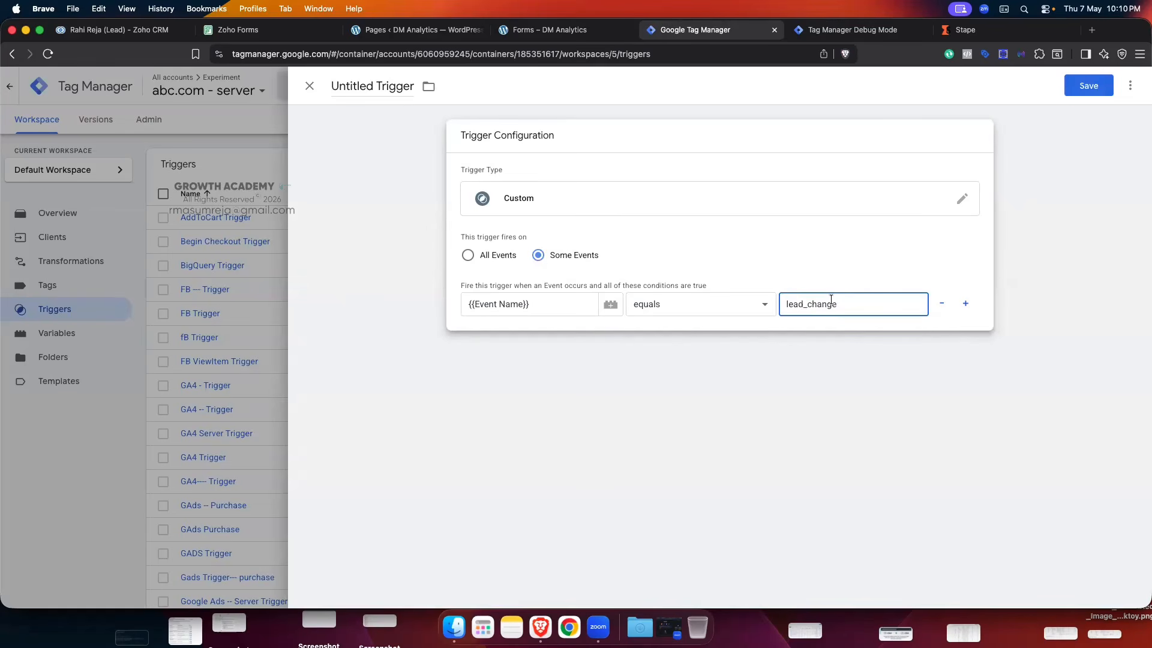
- Copy the lead_status key from Event Data and add a second condition row
left_click(834, 29)
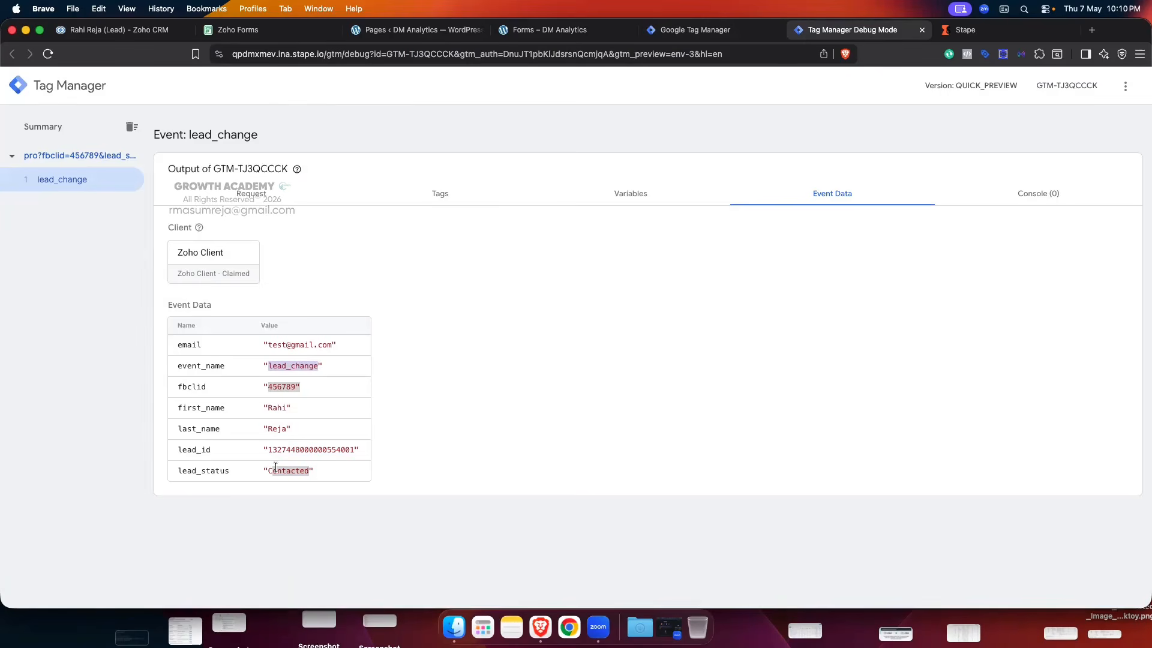
double_click(213, 469)
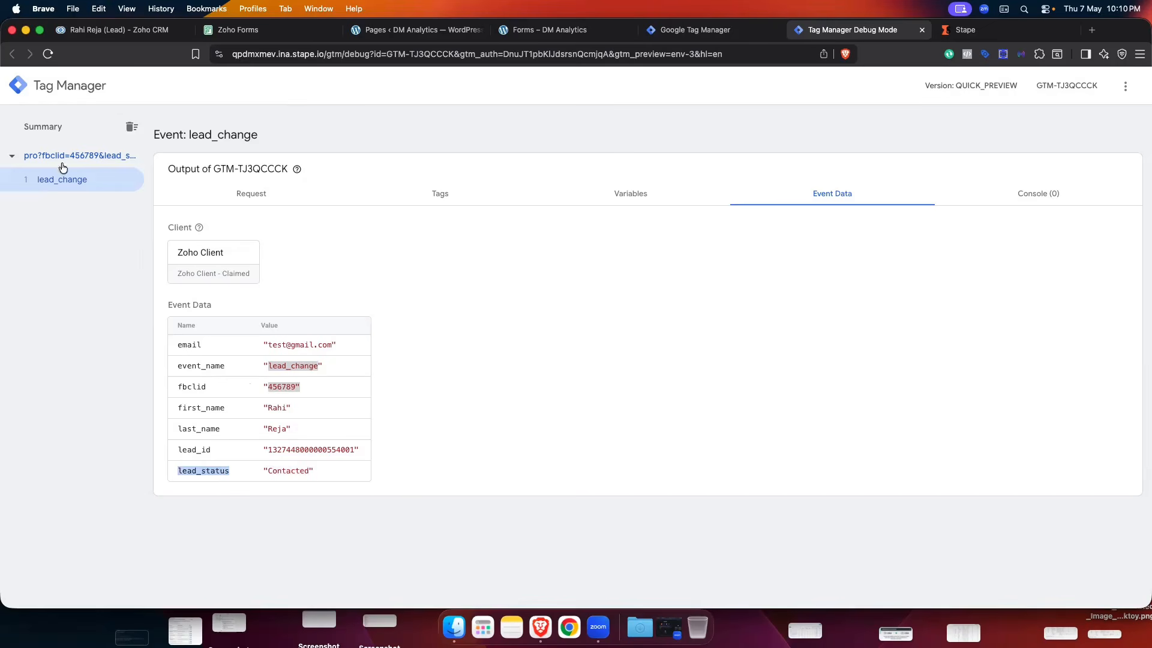
left_click(695, 29)
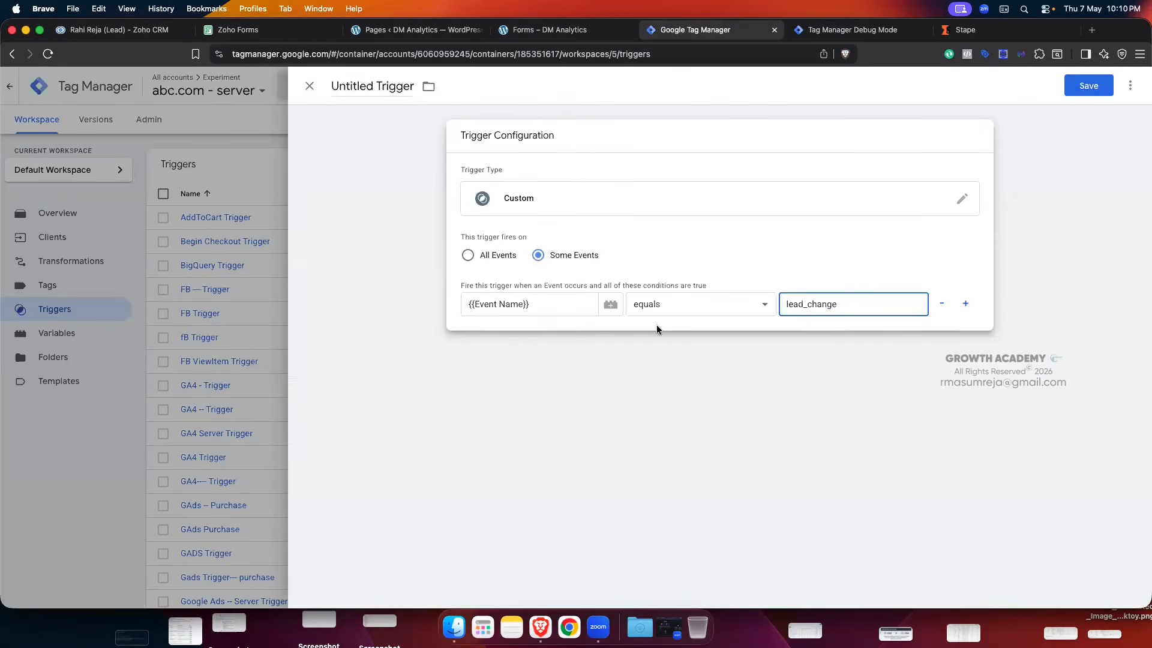
left_click(965, 304)
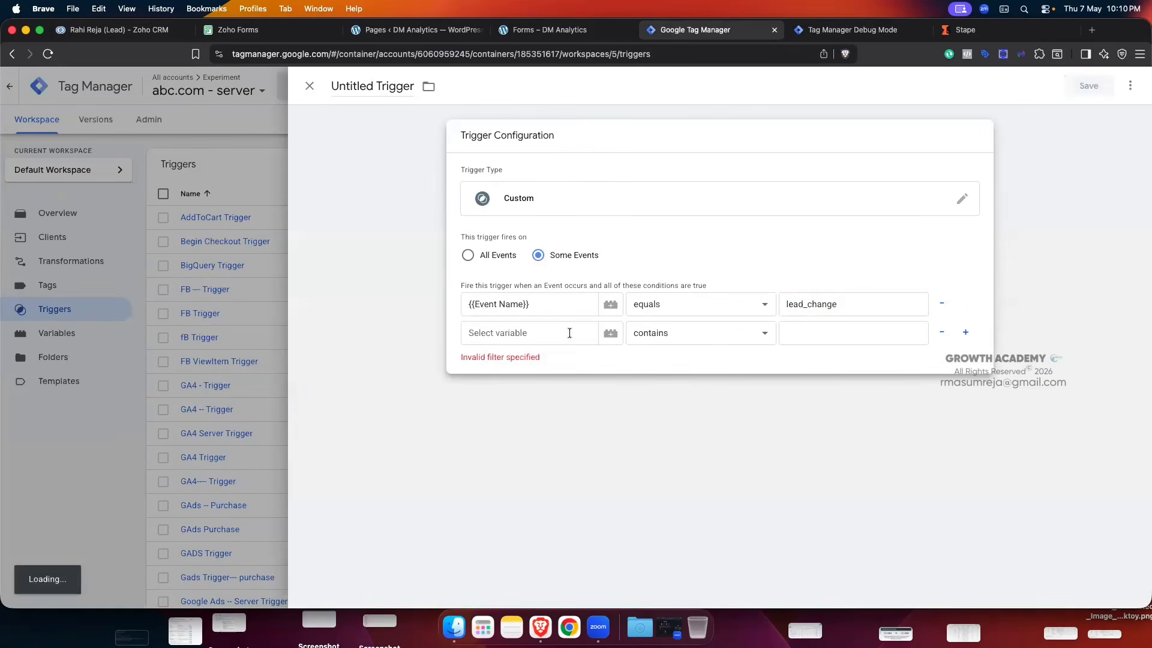
- Browse the built-in variables for the second condition, finding none for lead status
left_click(610, 334)
left_click(610, 334)
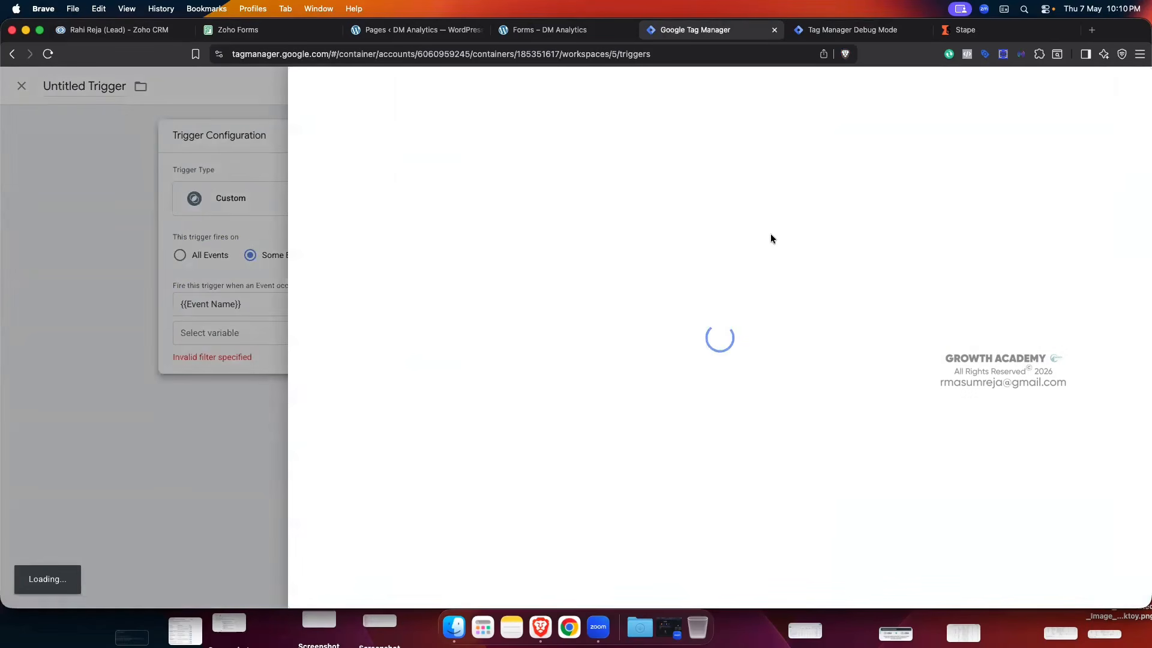
left_click(1123, 87)
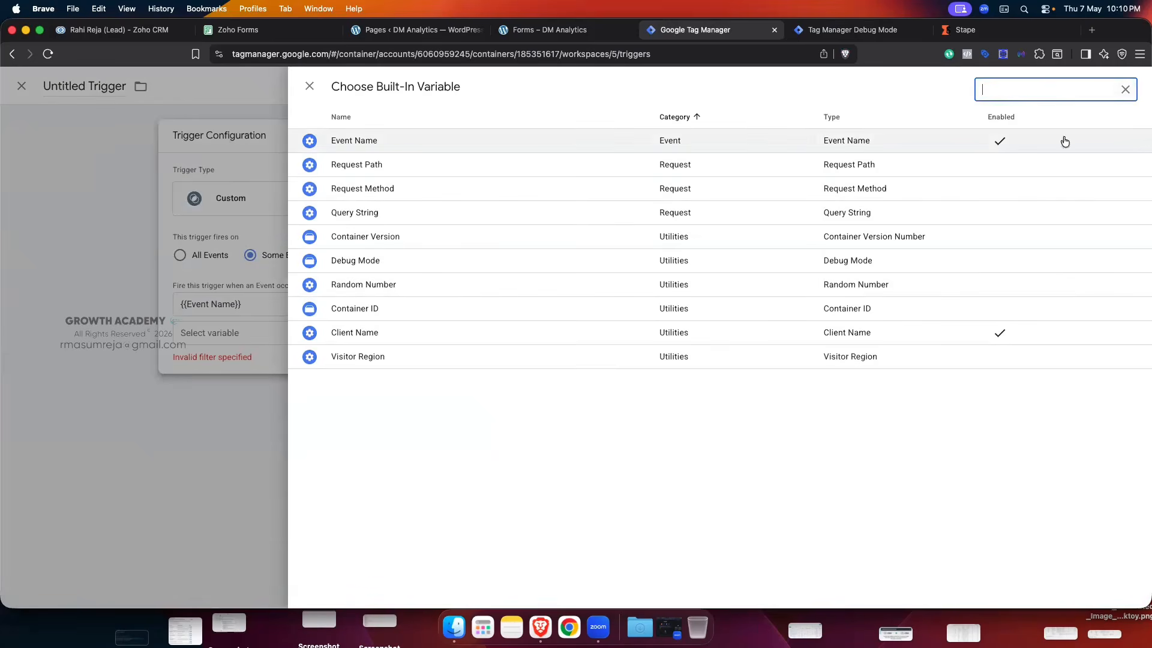
left_click(310, 86)
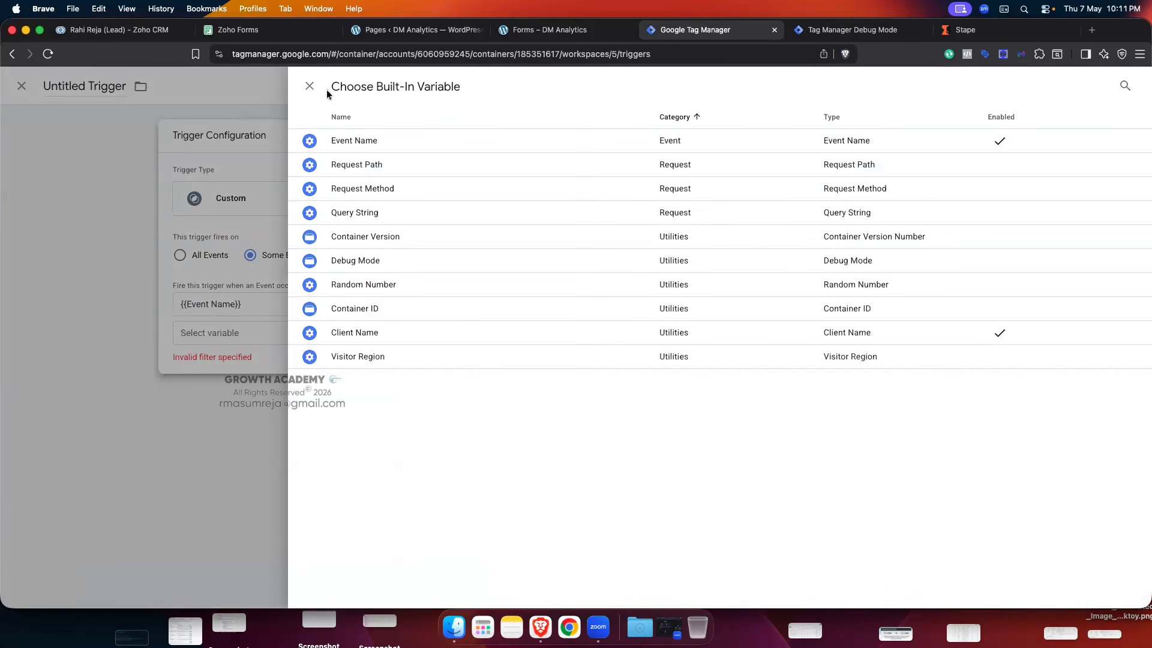
left_click(310, 86)
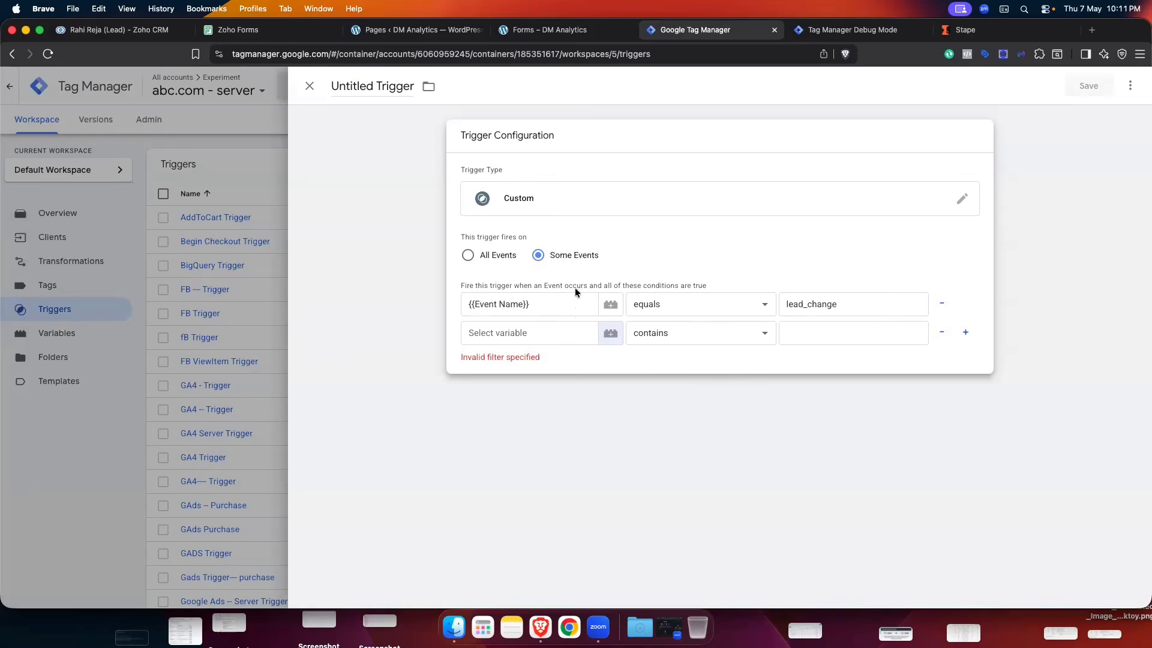
left_click(613, 334)
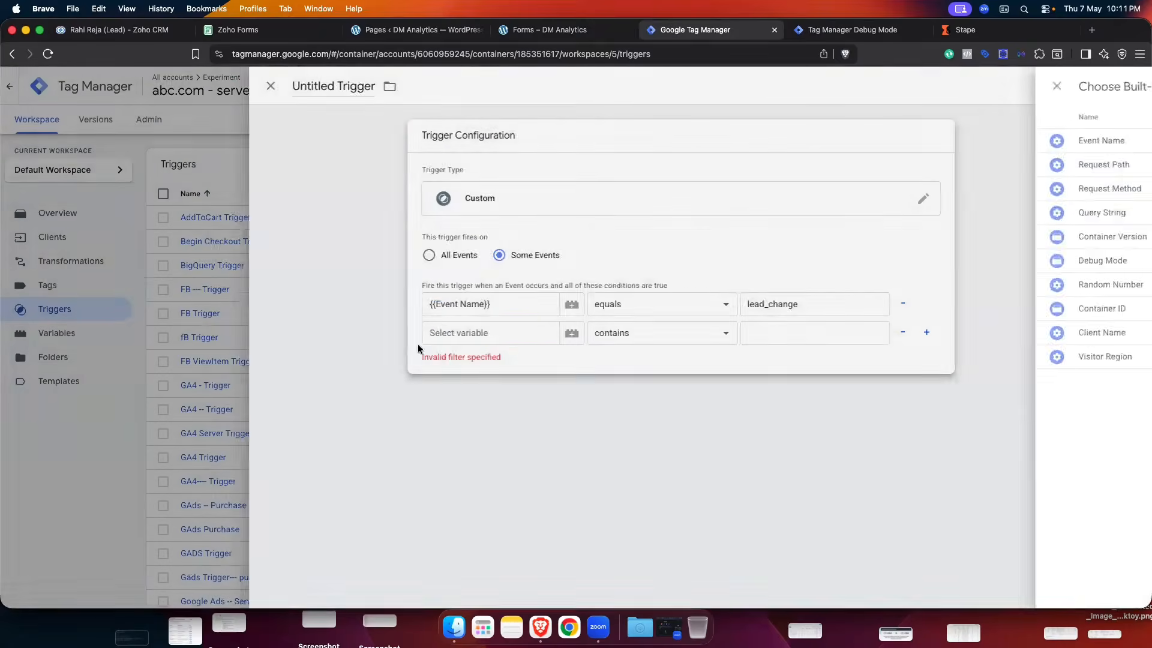
left_click(508, 324)
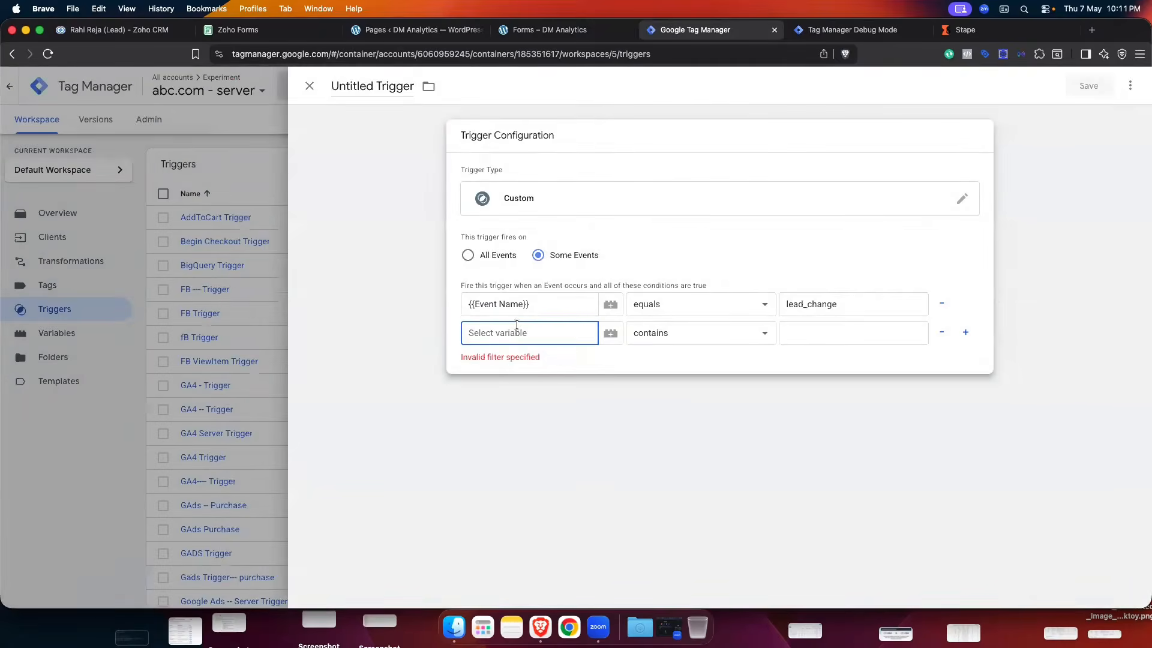
type("{{")
scroll(561, 450, "down", 5)
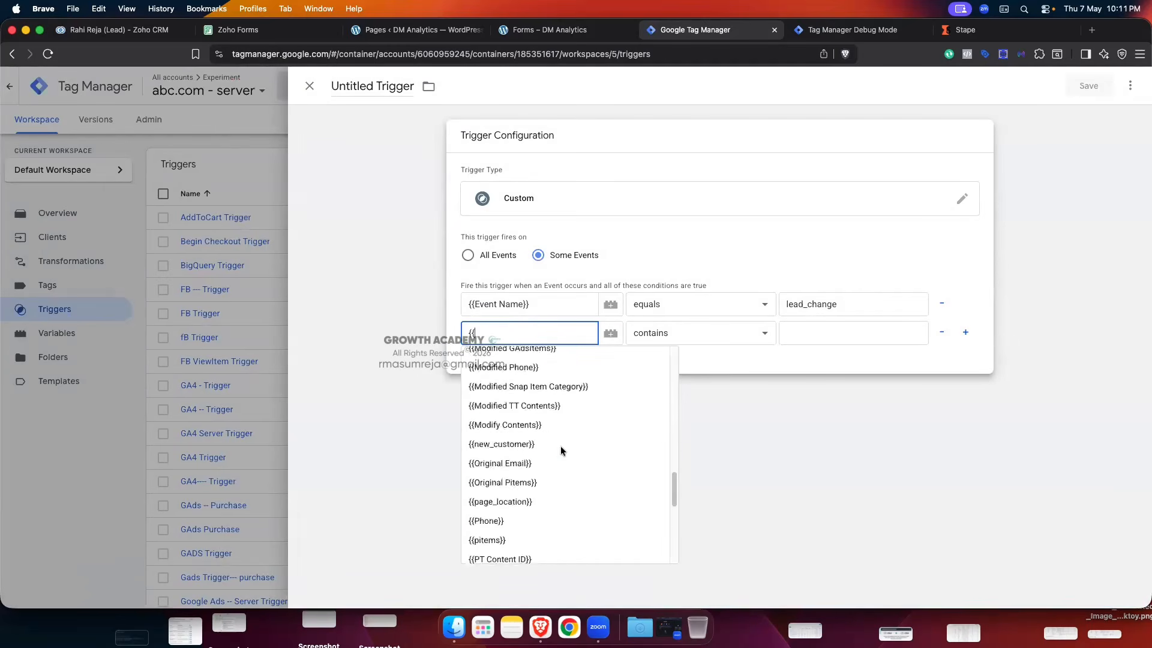
scroll(562, 450, "down", 5)
- Create a new Event Data variable with key path lead_status
left_click(514, 547)
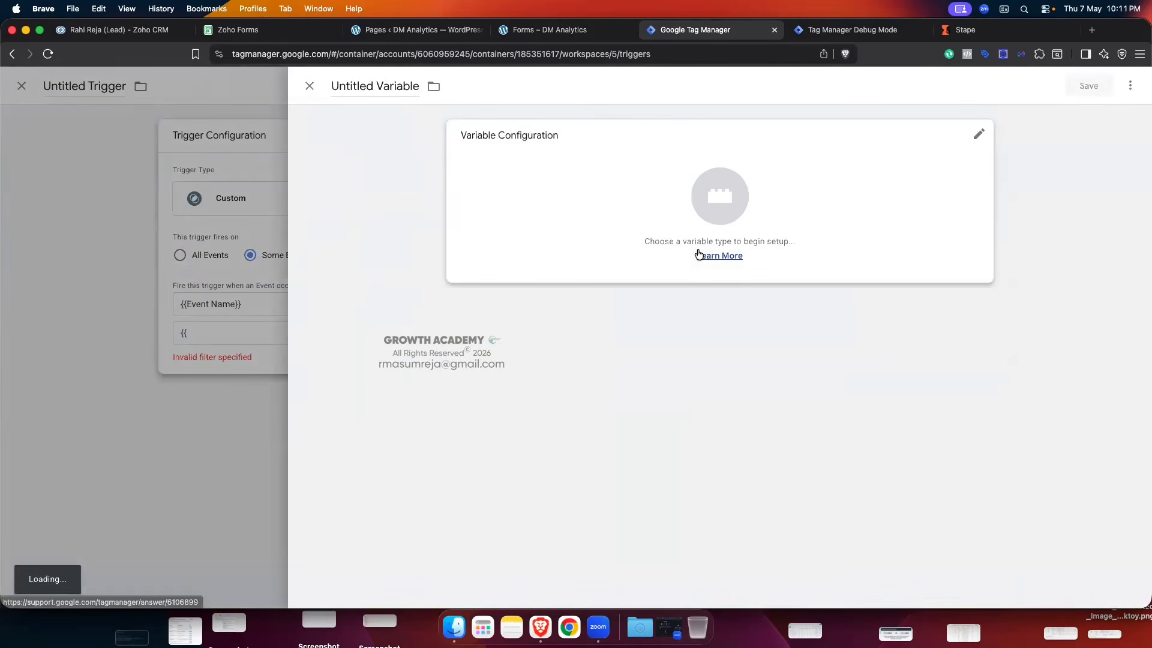
left_click(761, 214)
scroll(878, 249, "down", 4)
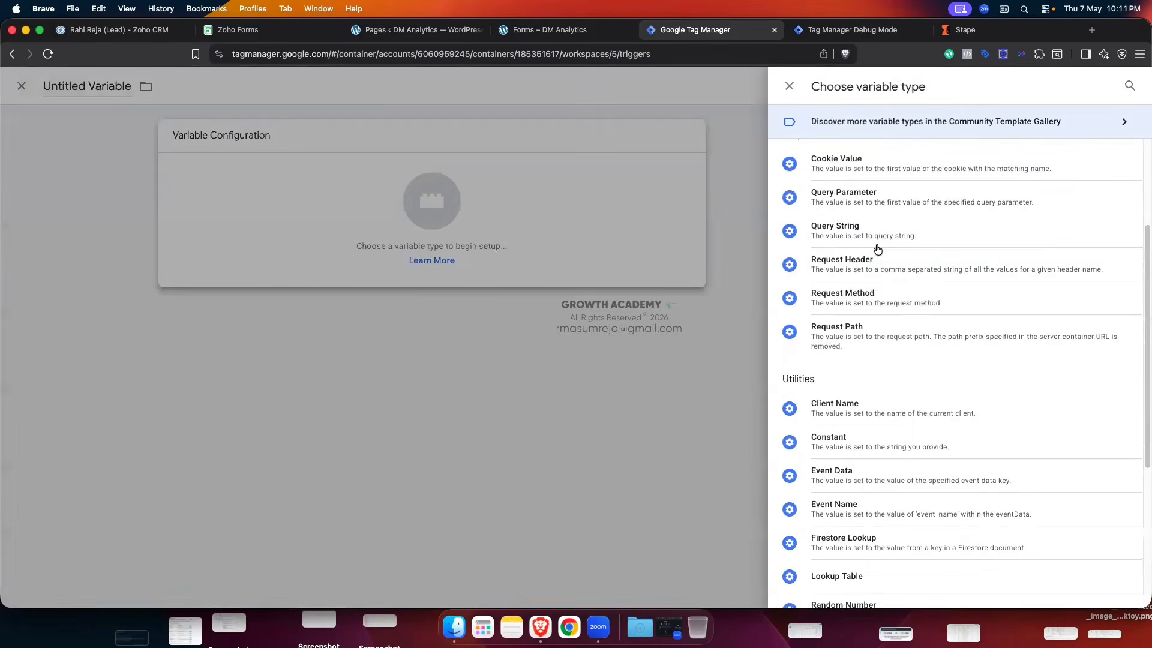
scroll(877, 249, "down", 5)
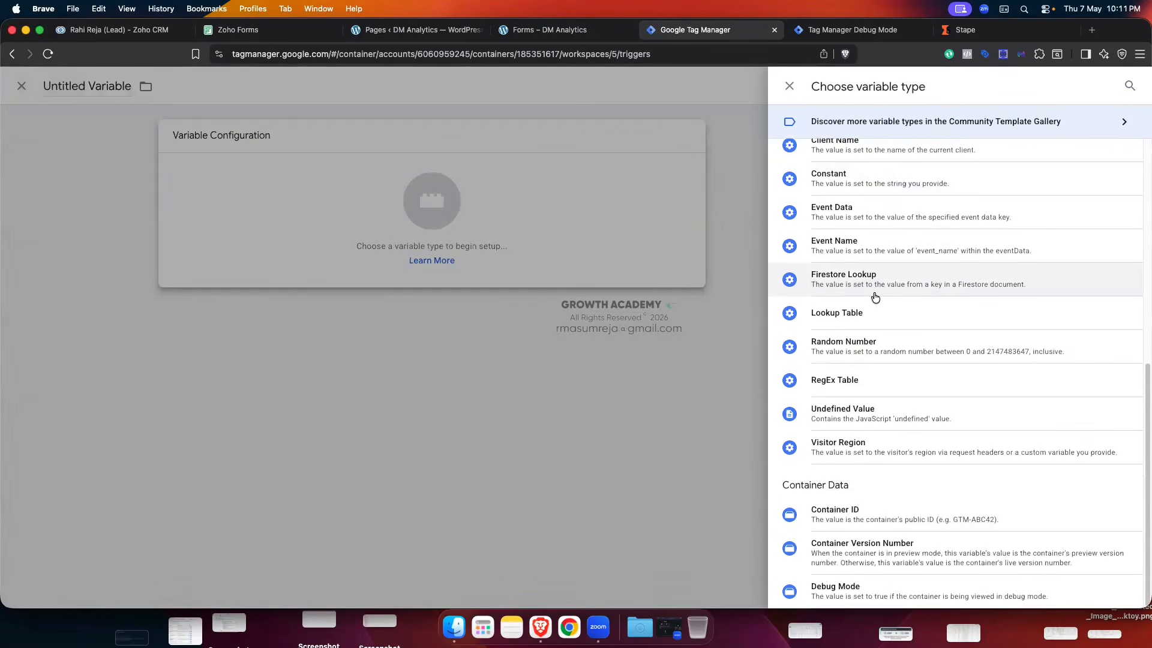
scroll(857, 348, "up", 3)
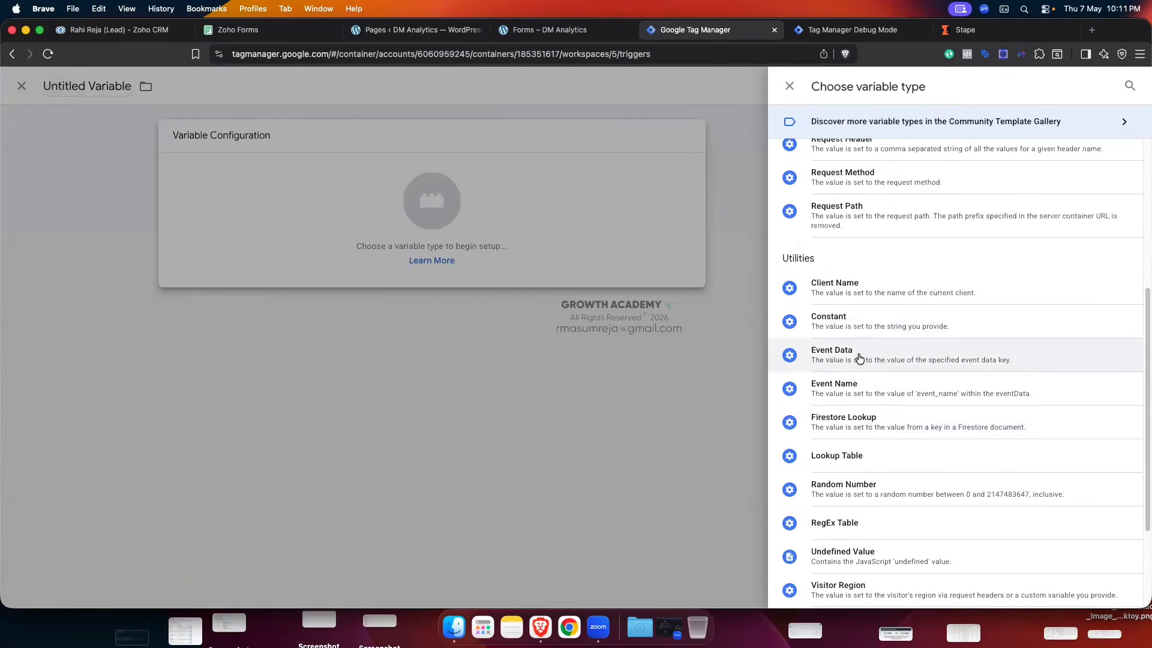
left_click(859, 358)
left_click(535, 258)
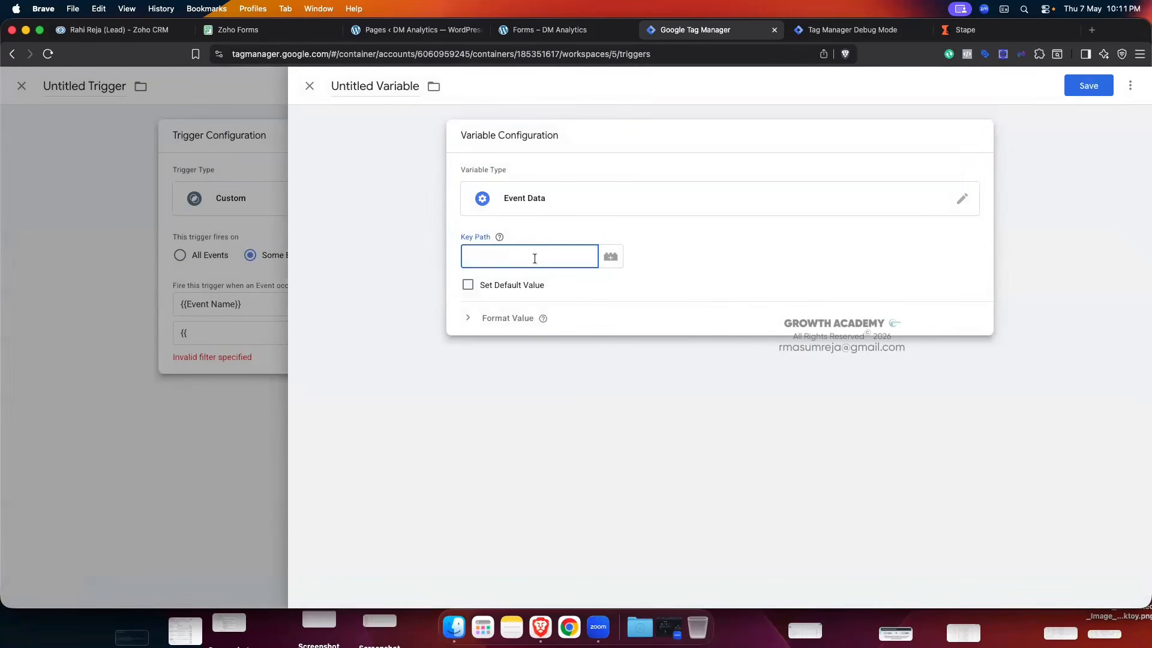
type("lead_status")
left_click(653, 247)
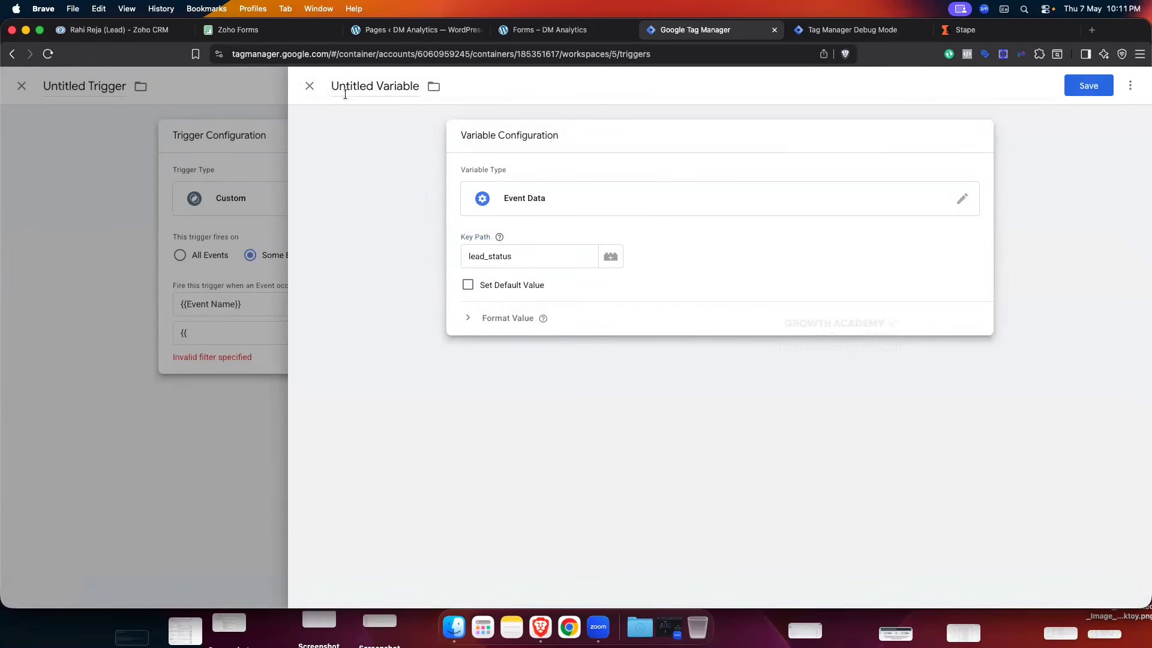
- Name the variable Zoho Lead Status, since Lead Status already exists, and save it
left_click_drag(331, 89, 415, 110)
key("BackSpace")
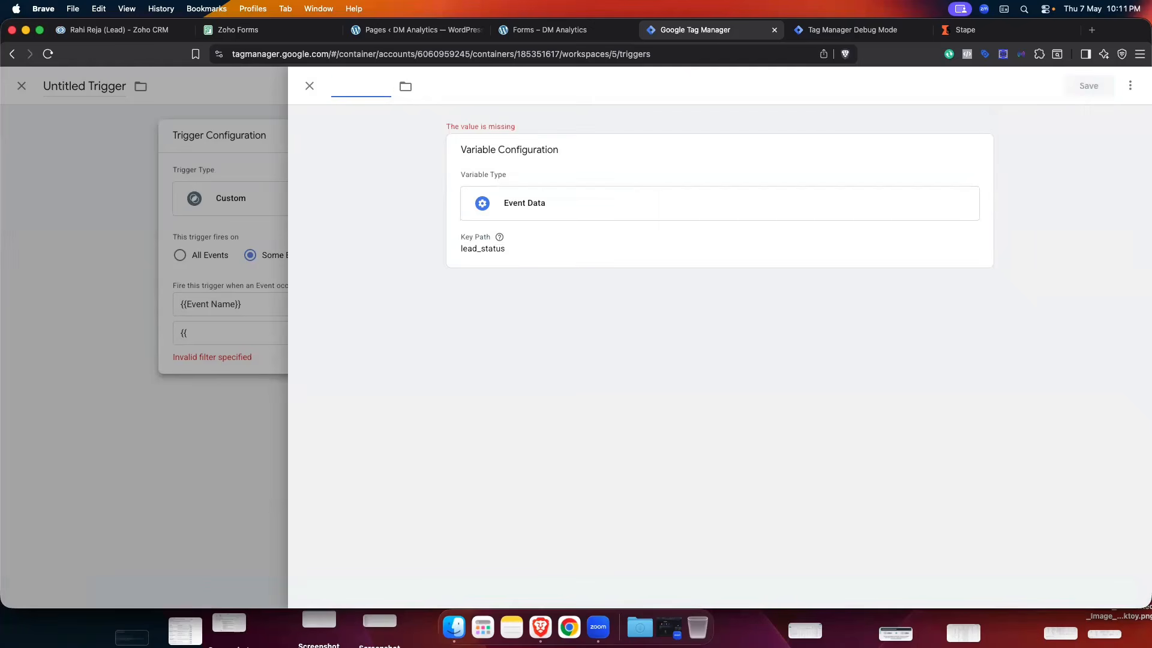
type("Lead ")
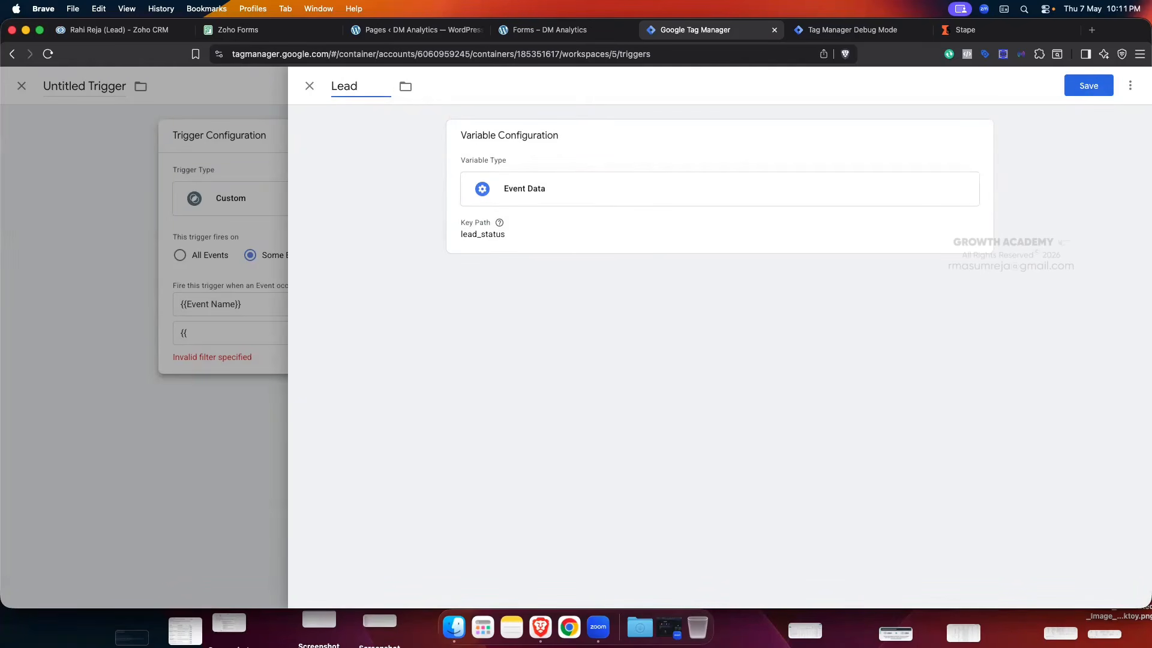
type("Status")
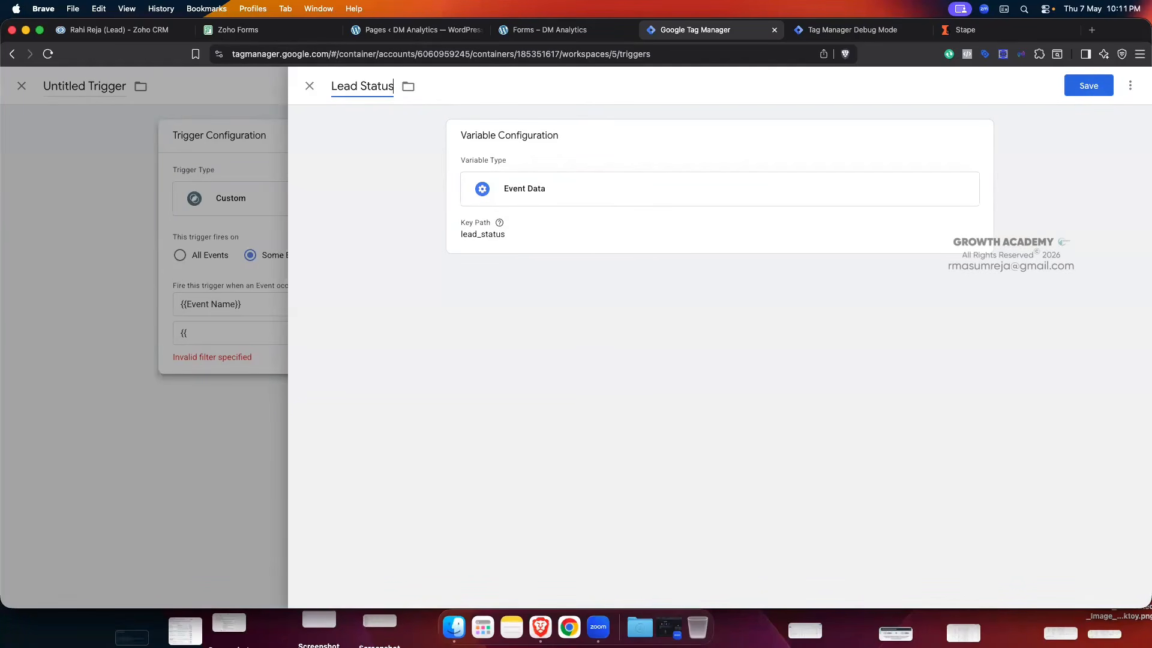
left_click(1077, 89)
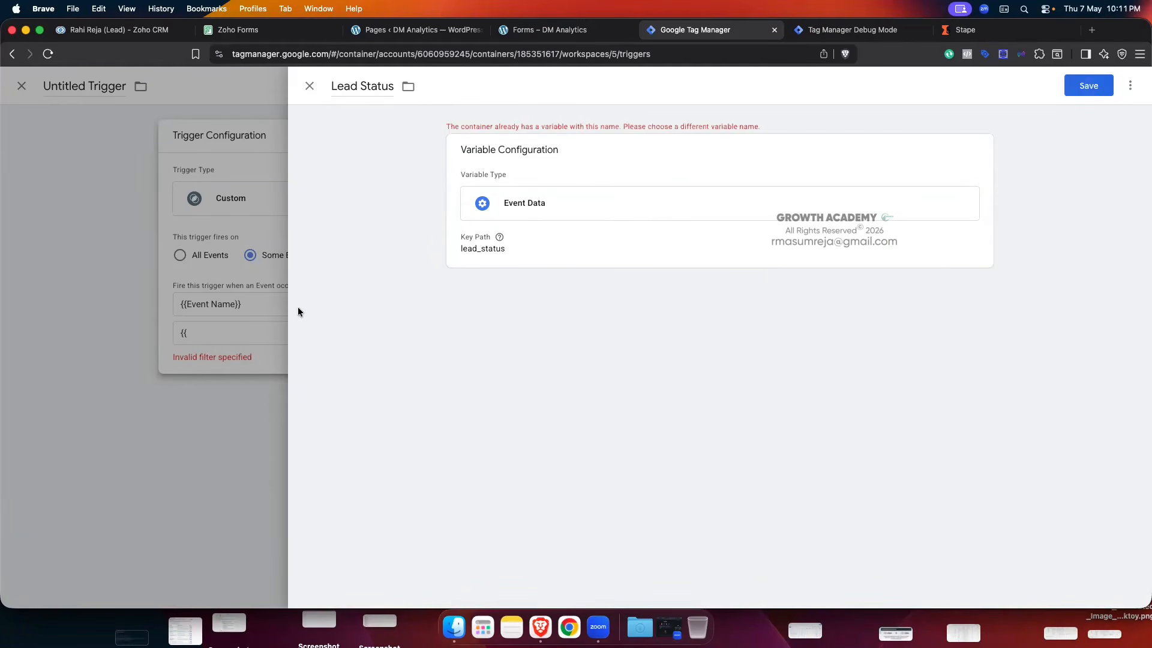
left_click(331, 88)
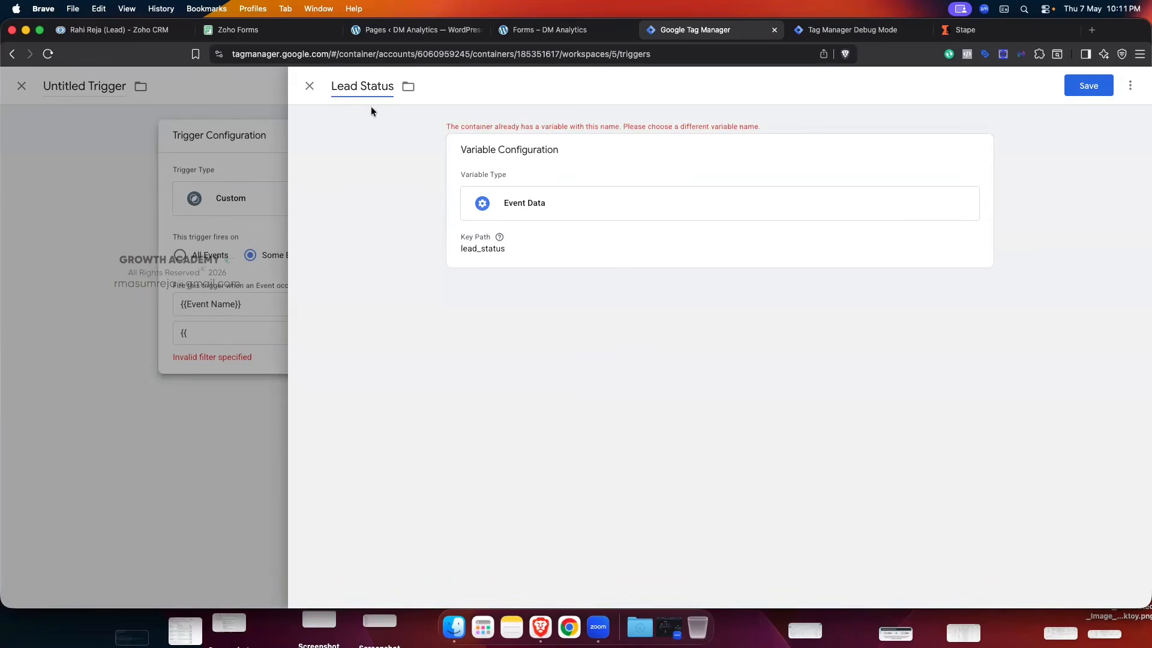
type("Zo")
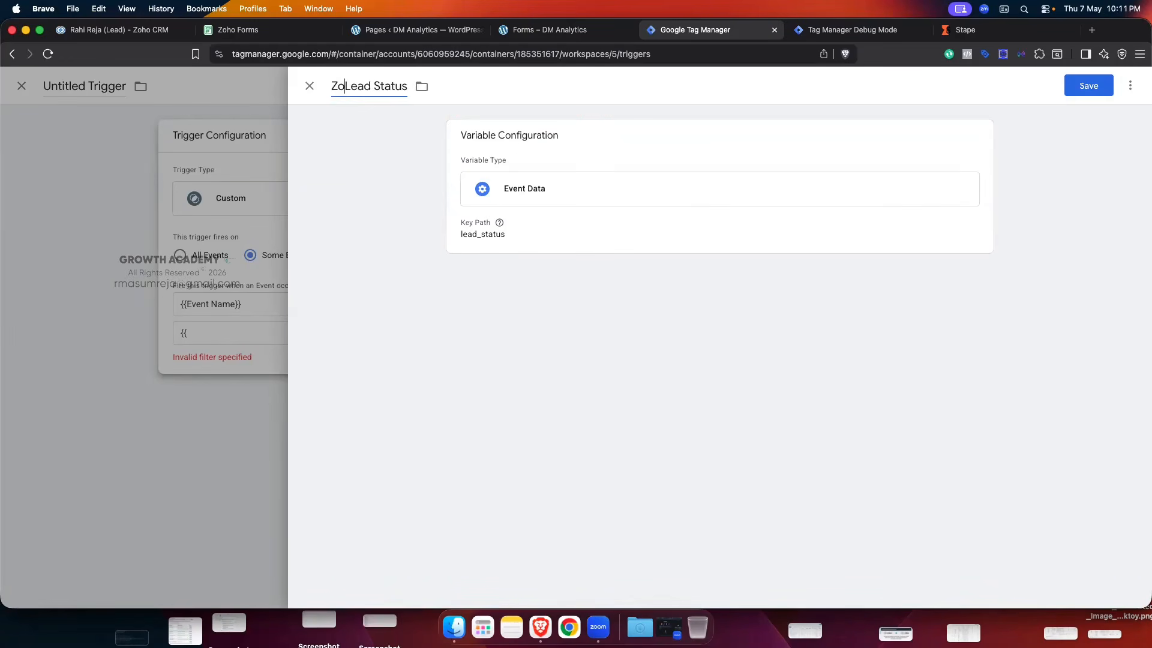
type("ho")
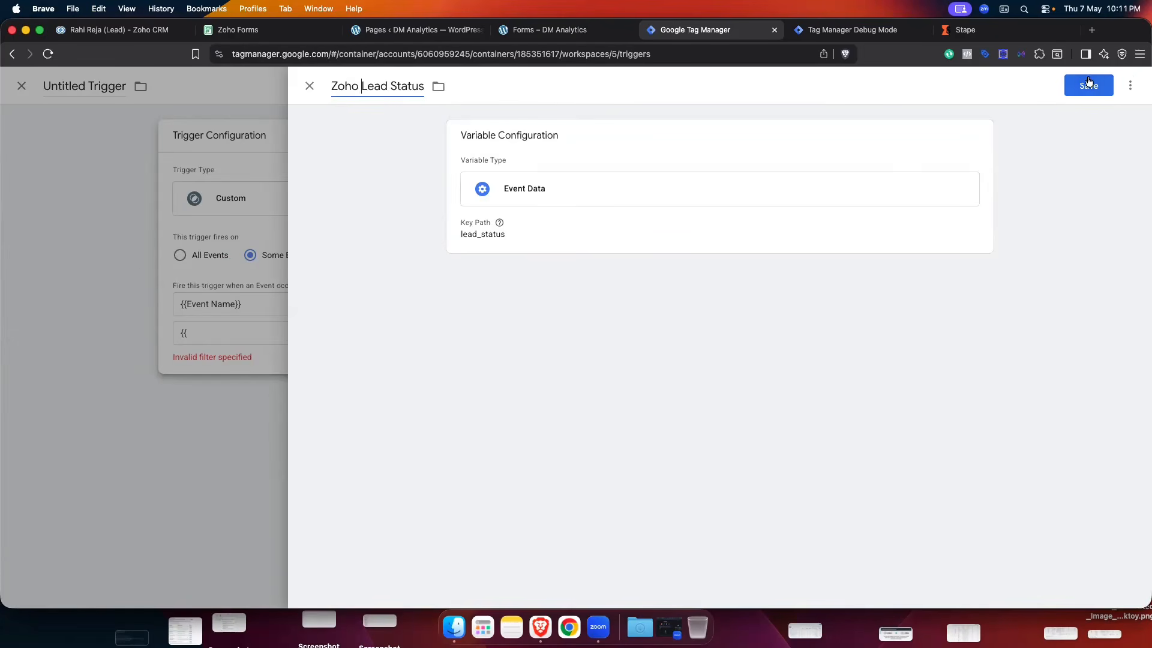
left_click(1089, 83)
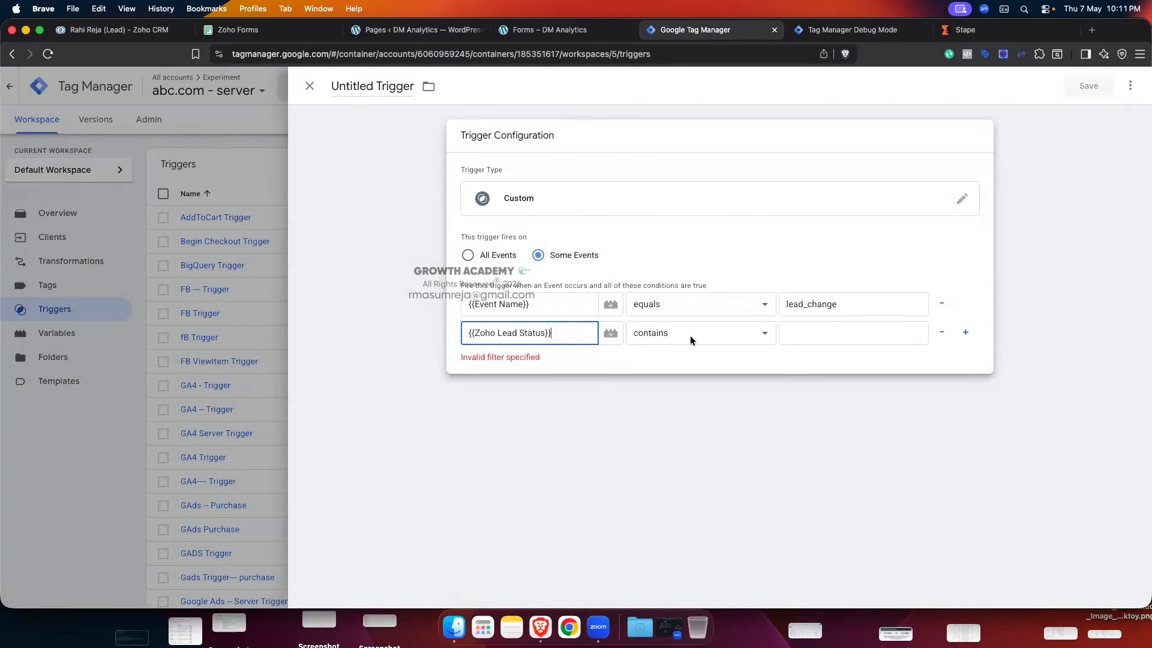
- Make the second condition Zoho Lead Status equals Contacted, copied from the event data
left_click(690, 336)
left_click(704, 307)
left_click(809, 333)
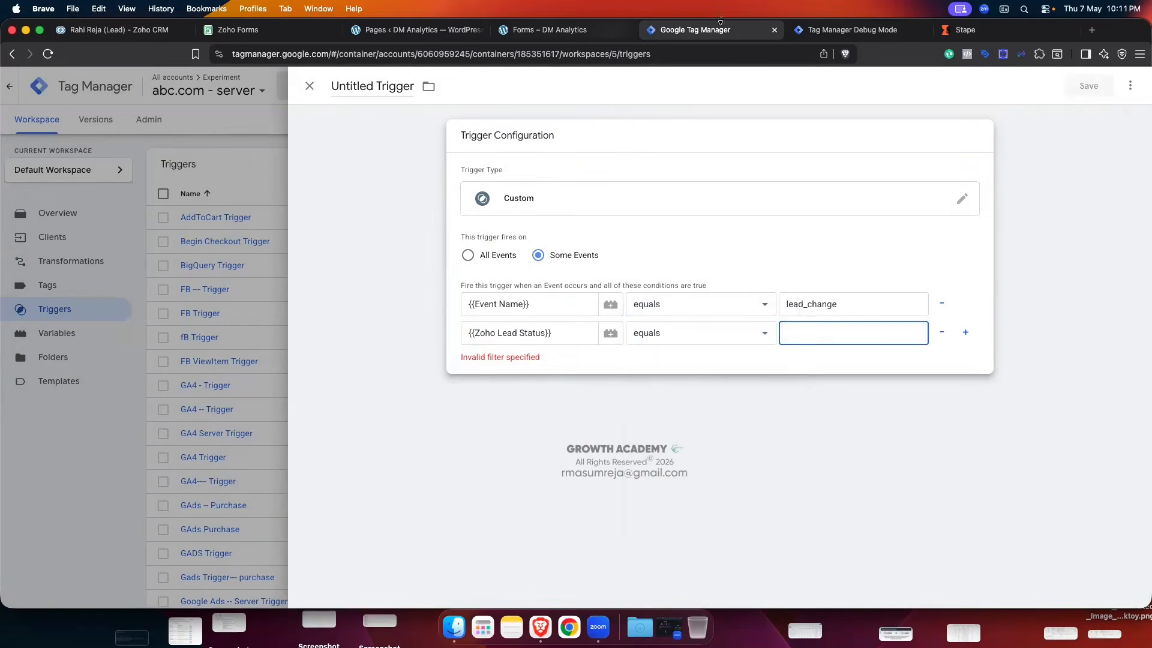
left_click(851, 29)
left_click_drag(267, 471, 307, 471)
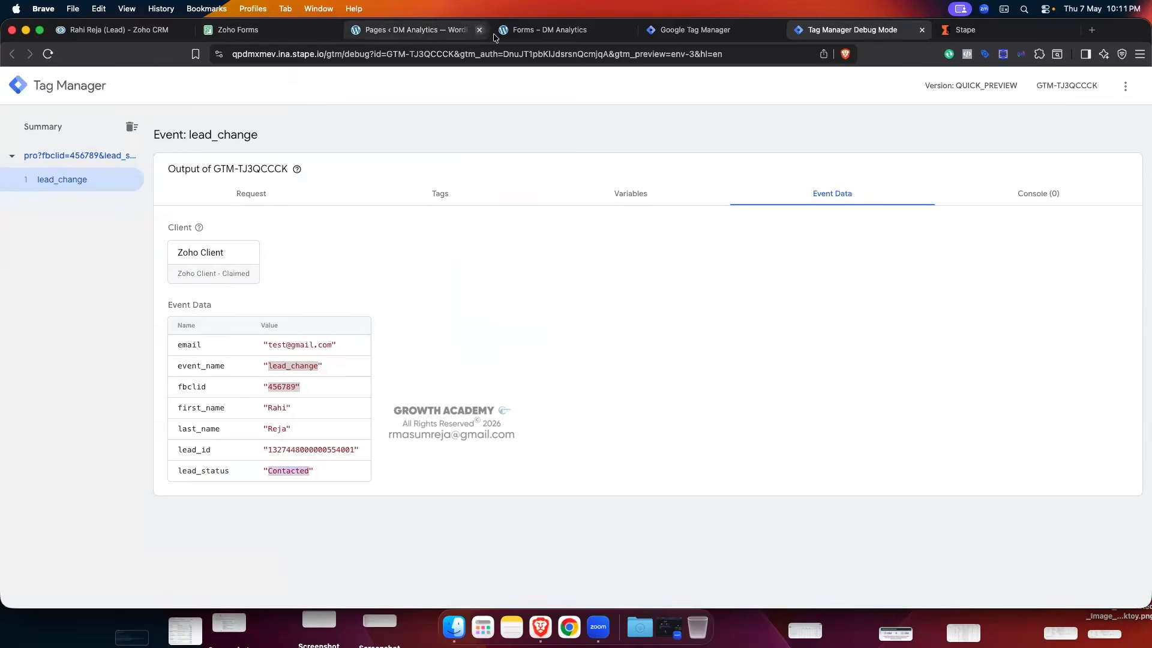
left_click(695, 30)
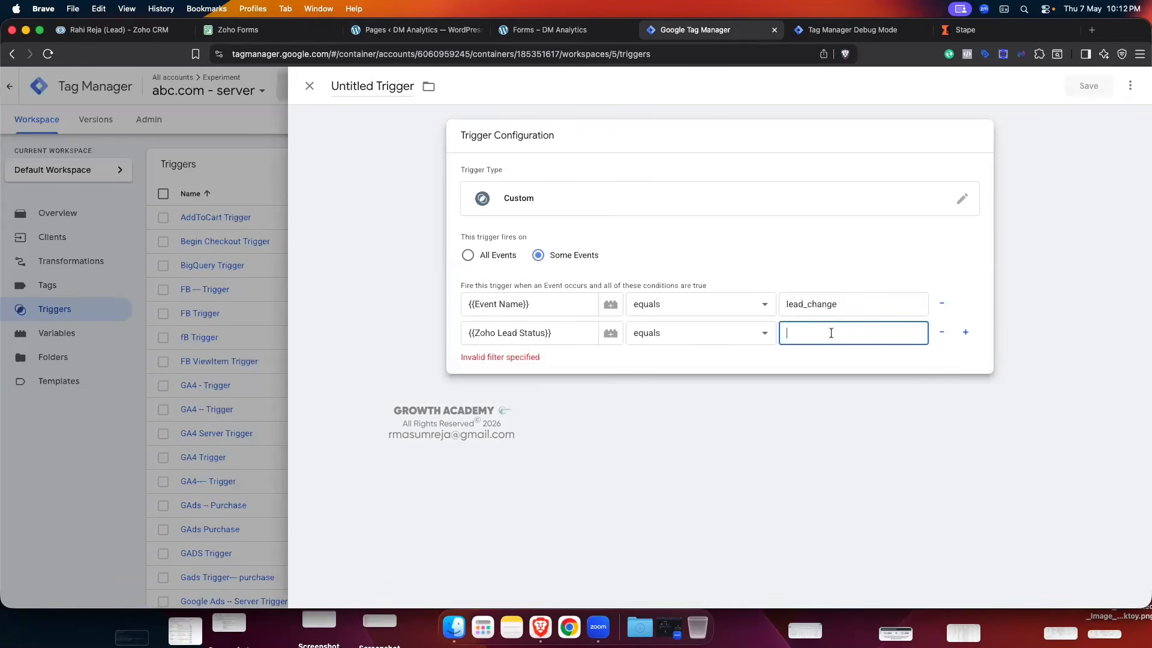
type("Contacted")
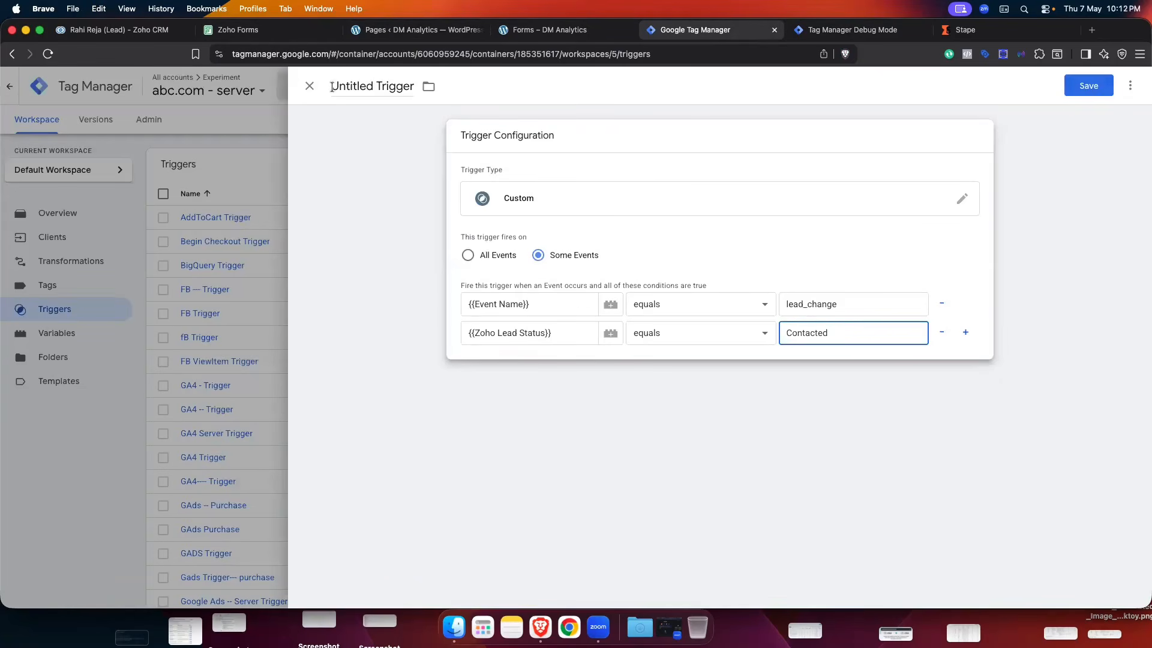
- Rename the trigger from Untitled Trigger to Zoho Trigger and save it
left_click_drag(332, 86, 374, 86)
key("BackSpace")
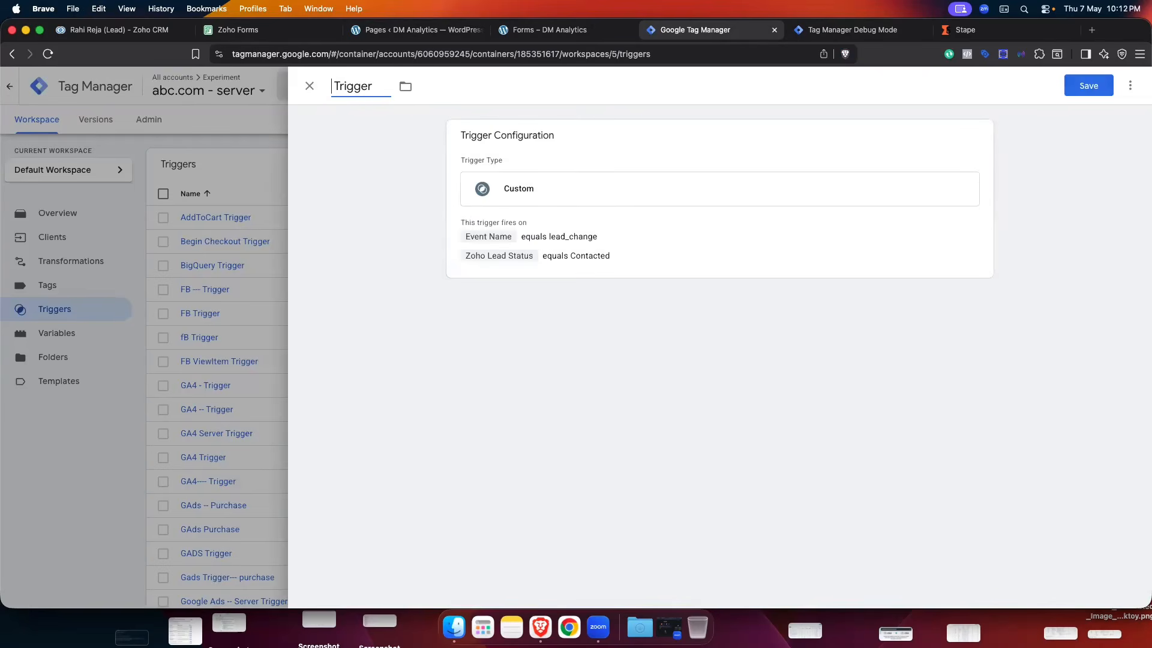
type("ZOhj")
key("BackSpace")
key("BackSpace")
key("BackSpace")
type("o ")
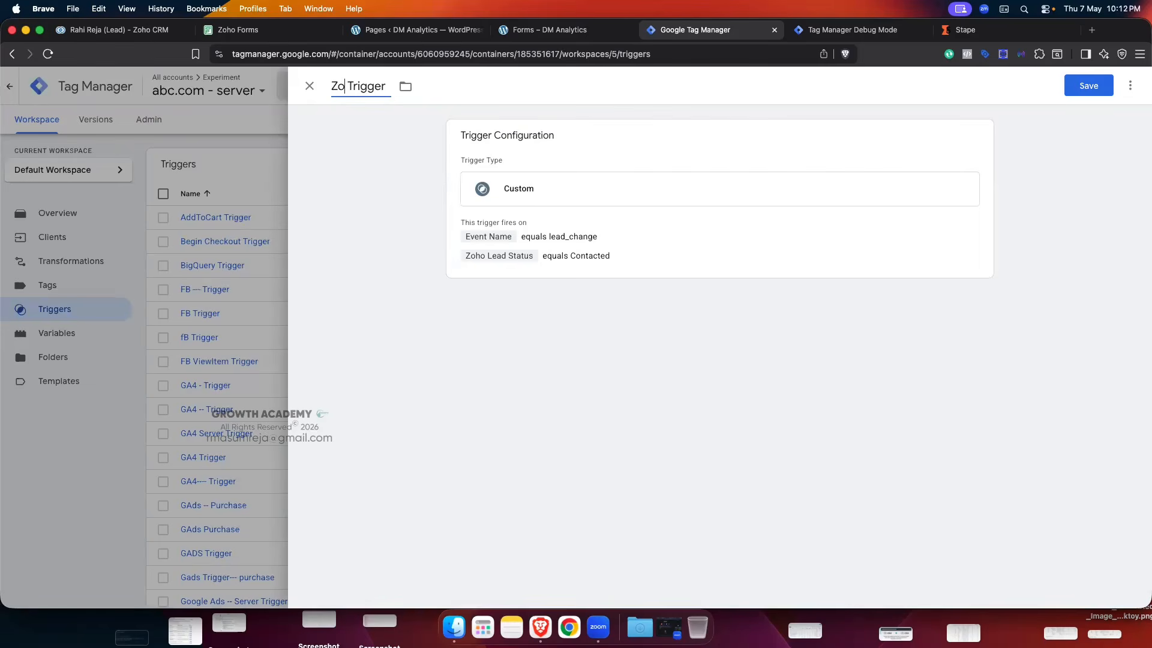
type("ho")
left_click(1079, 84)
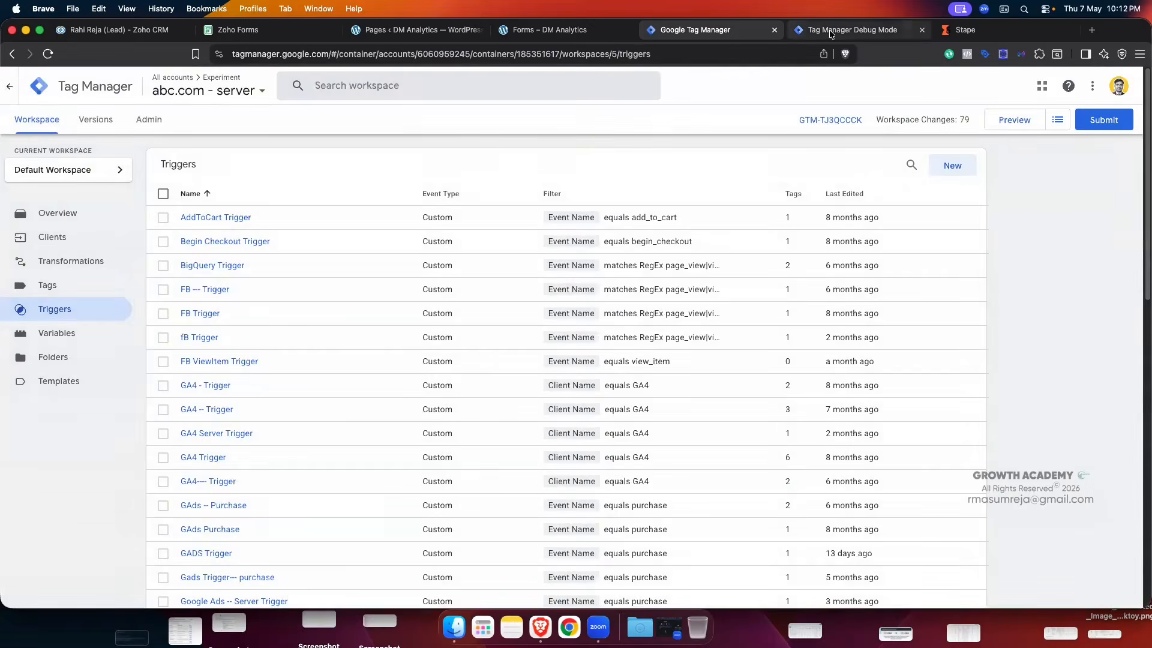
left_click(852, 30)
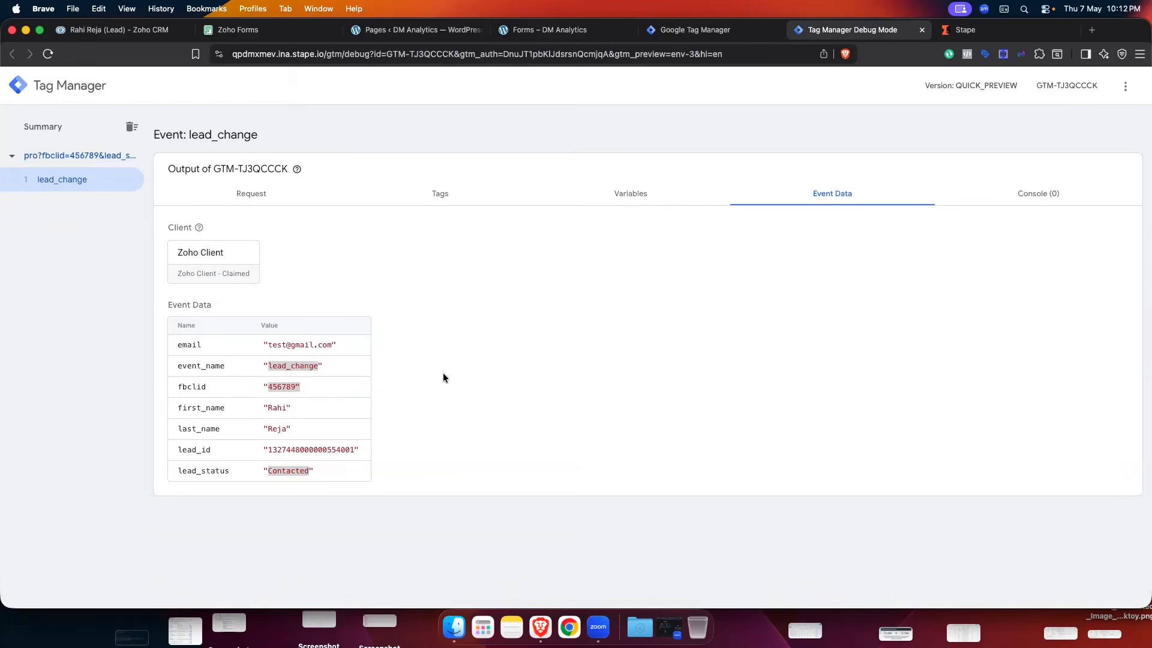
- Bring up the Zoho CRM test lead showing Lead Status Contacted and Fbclid 456789
left_click(117, 29)
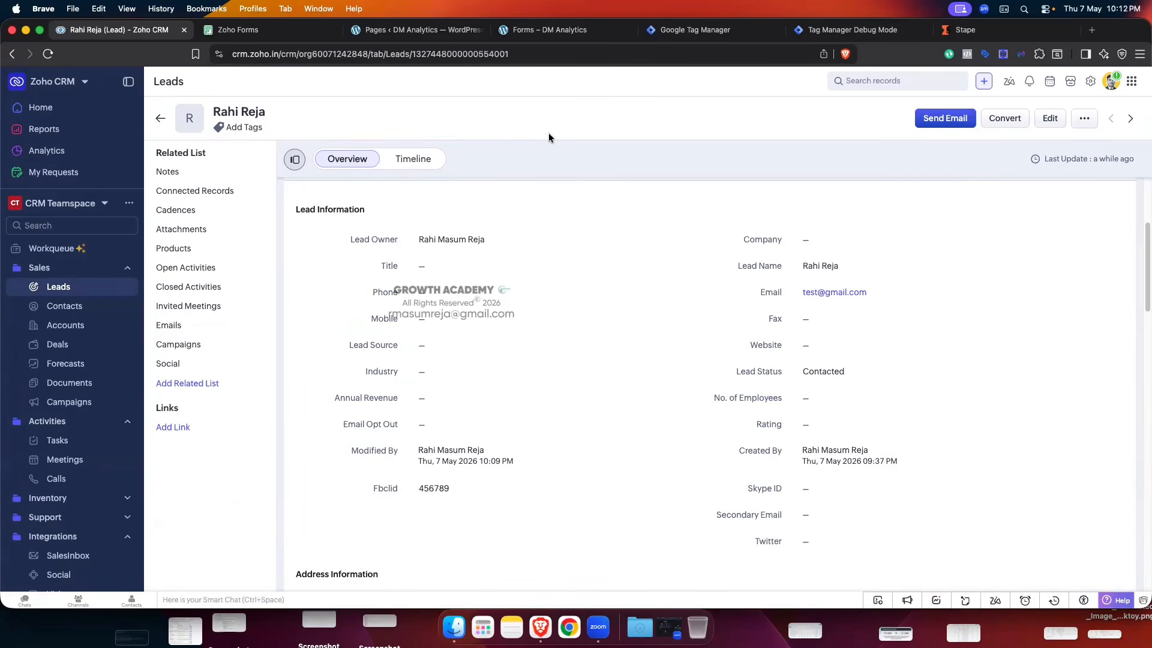
left_click(816, 31)
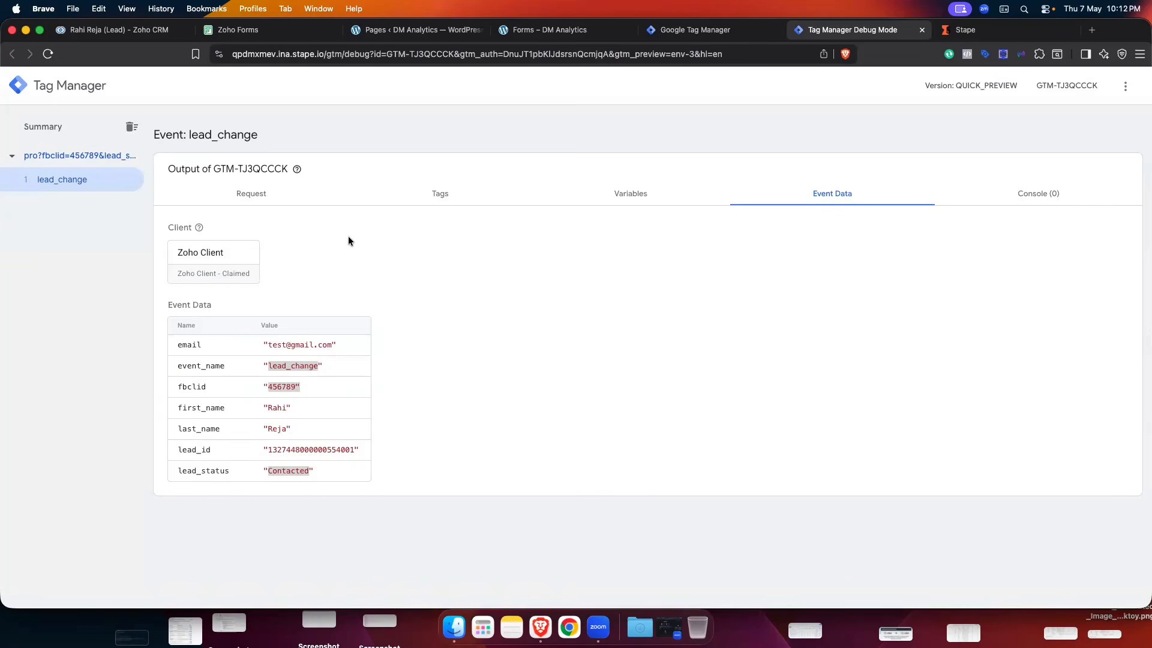
left_click(142, 32)
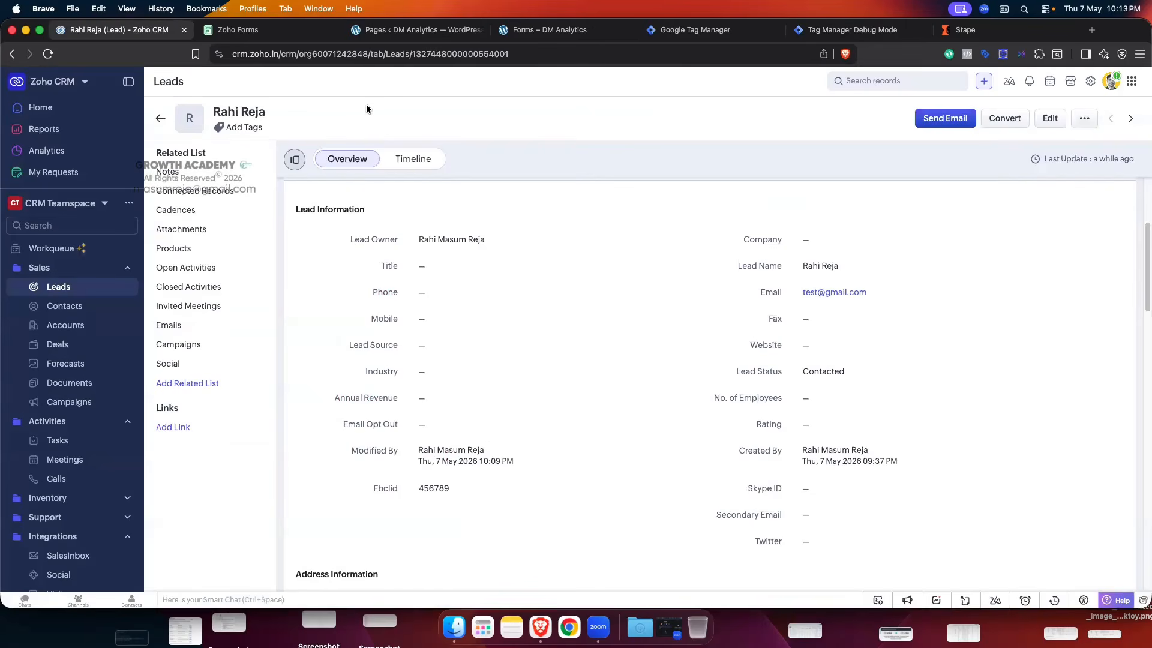
left_click(273, 30)
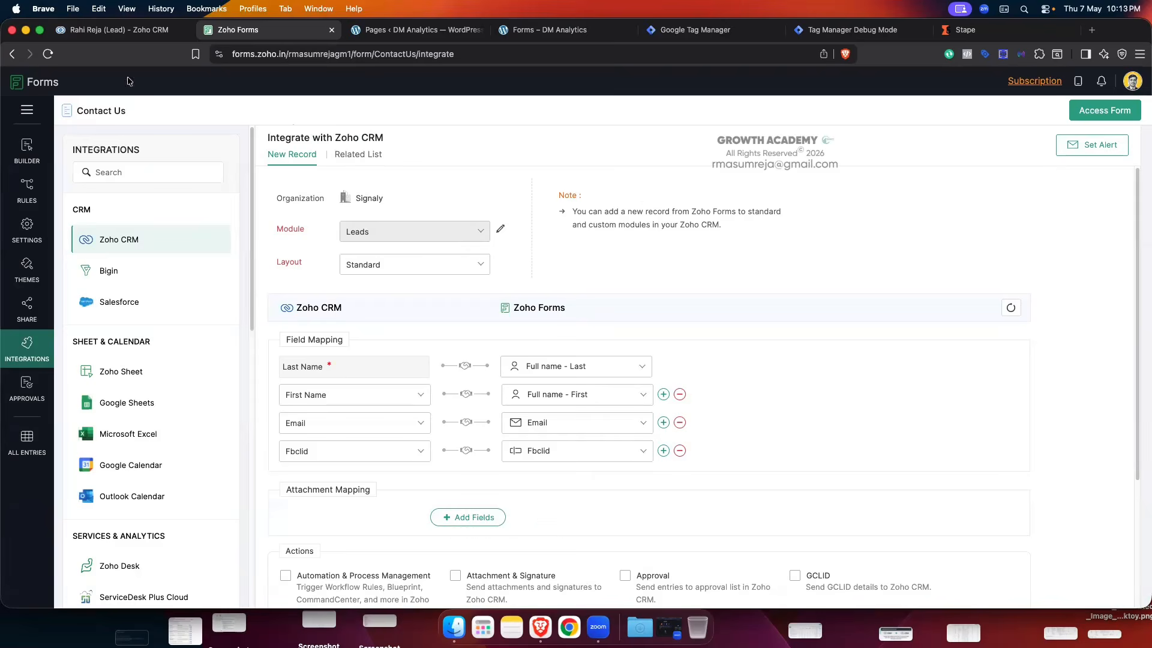
left_click(119, 30)
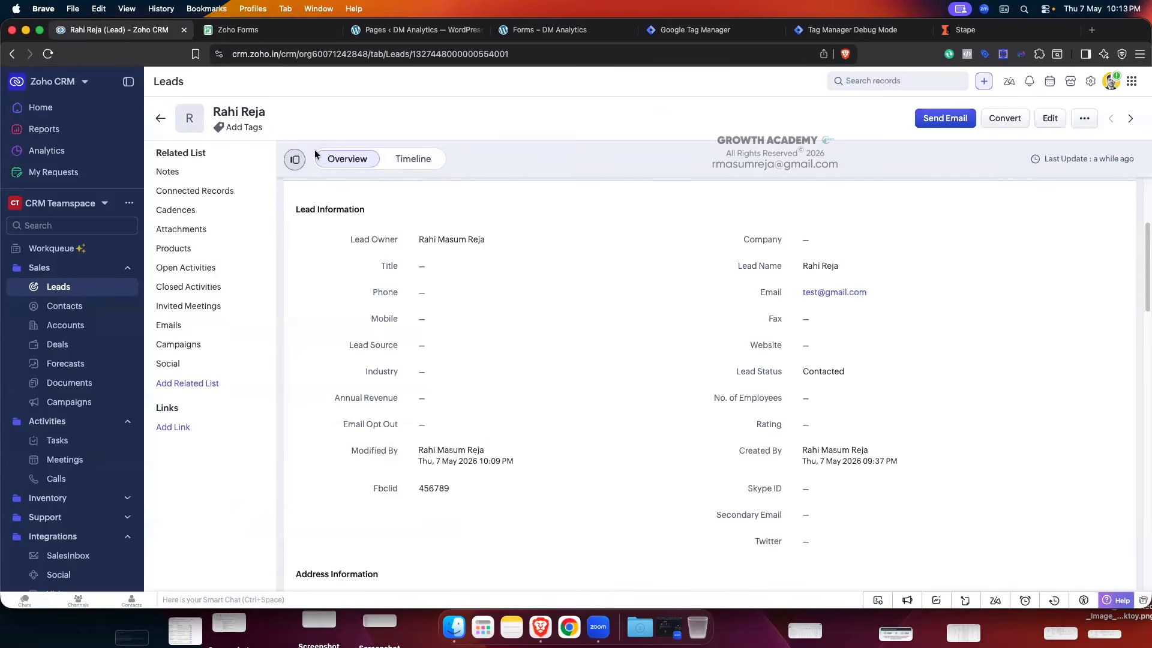
left_click(265, 30)
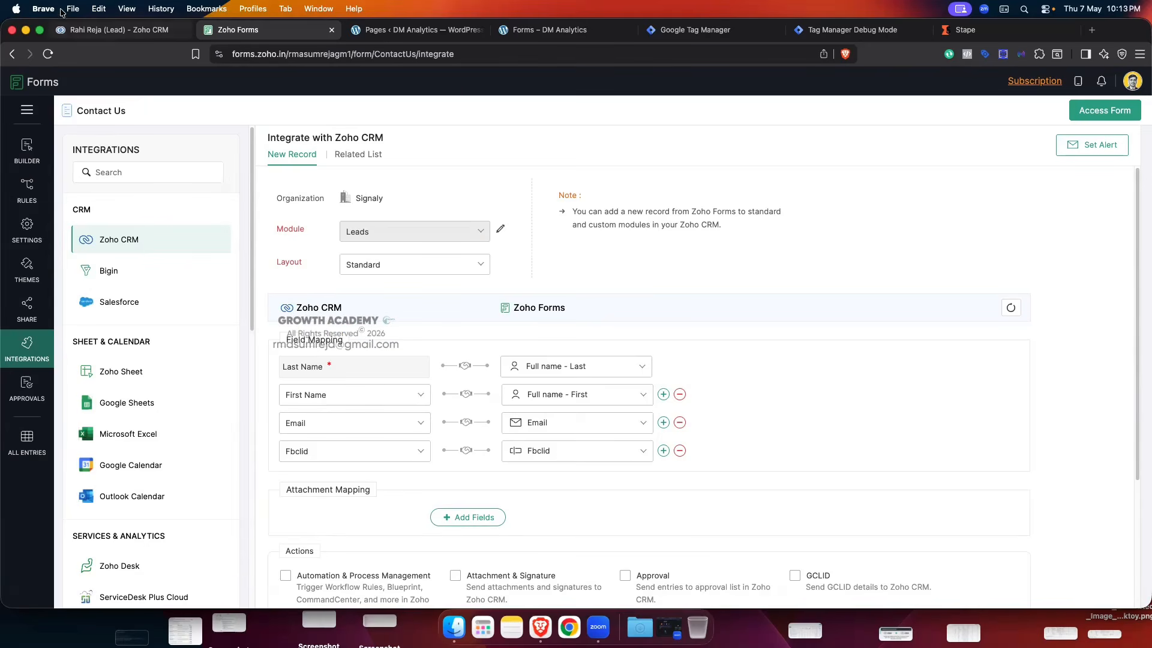
left_click(100, 33)
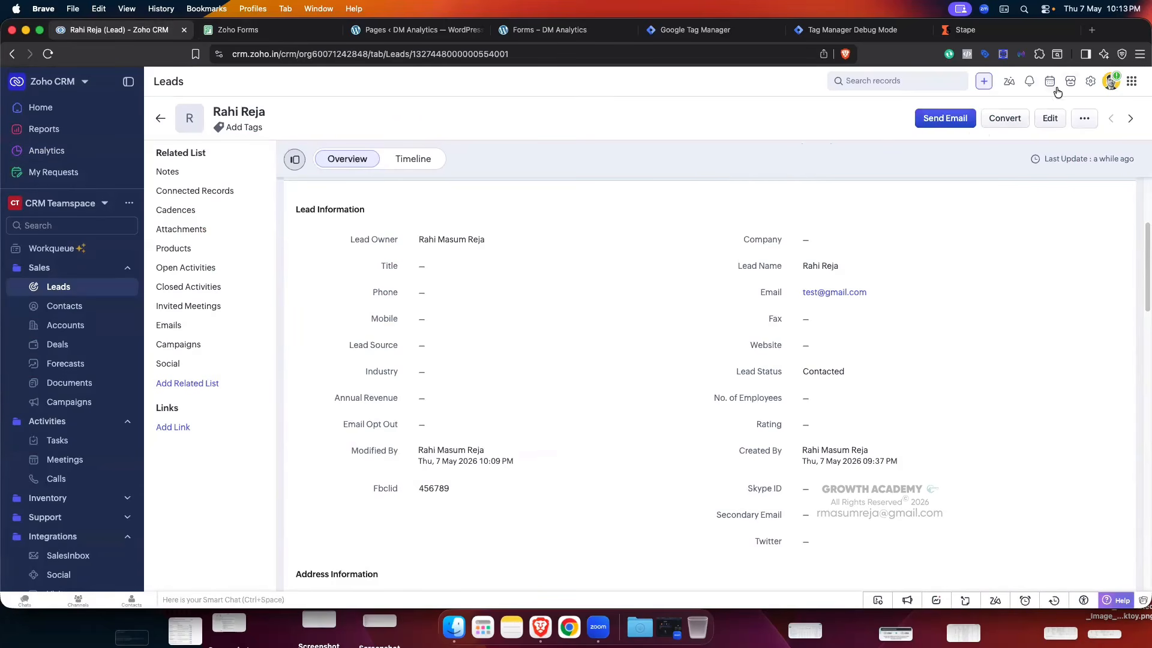
- Go to Webforms in the Zoho CRM setup and start a new webform
left_click(1089, 88)
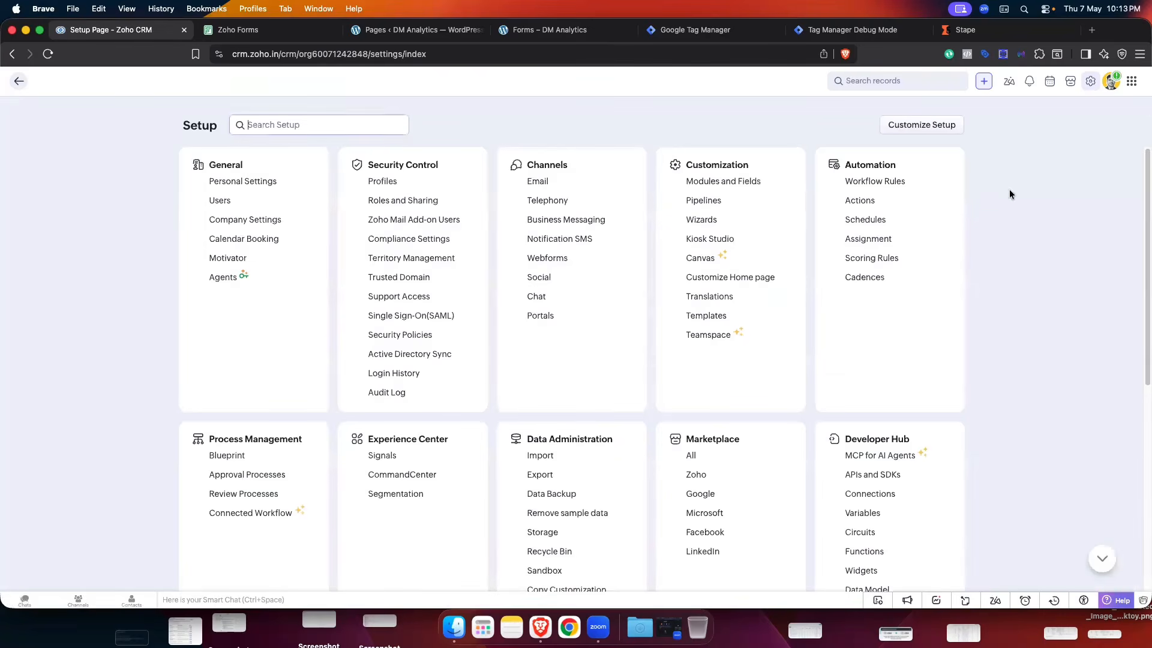
left_click(535, 259)
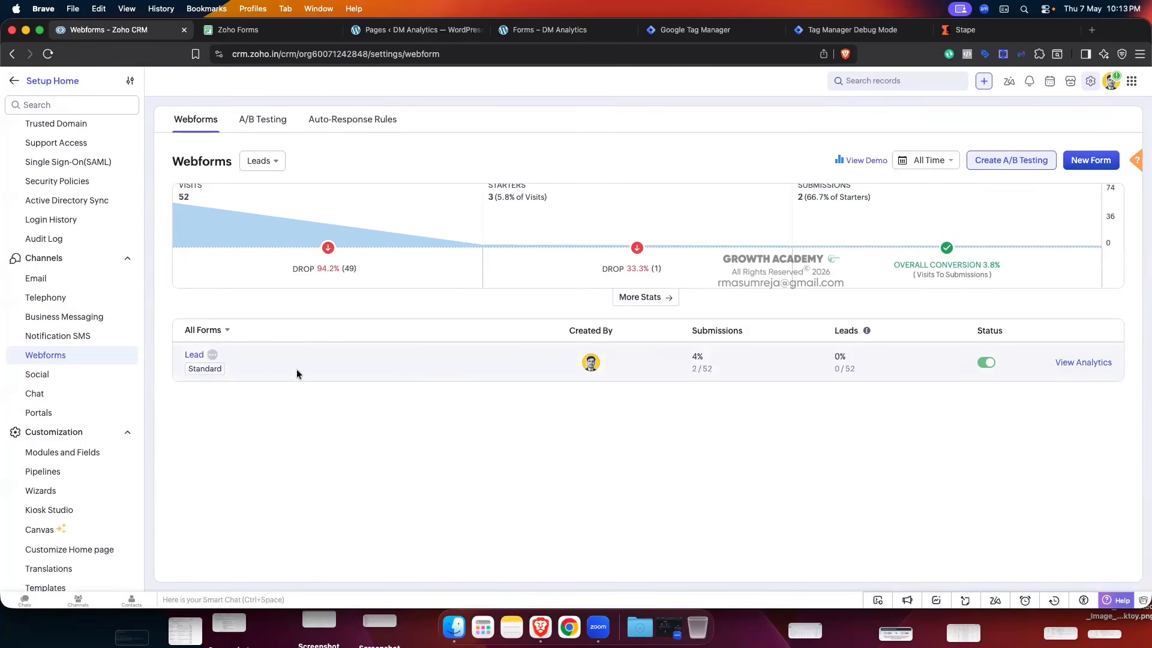
left_click(1091, 160)
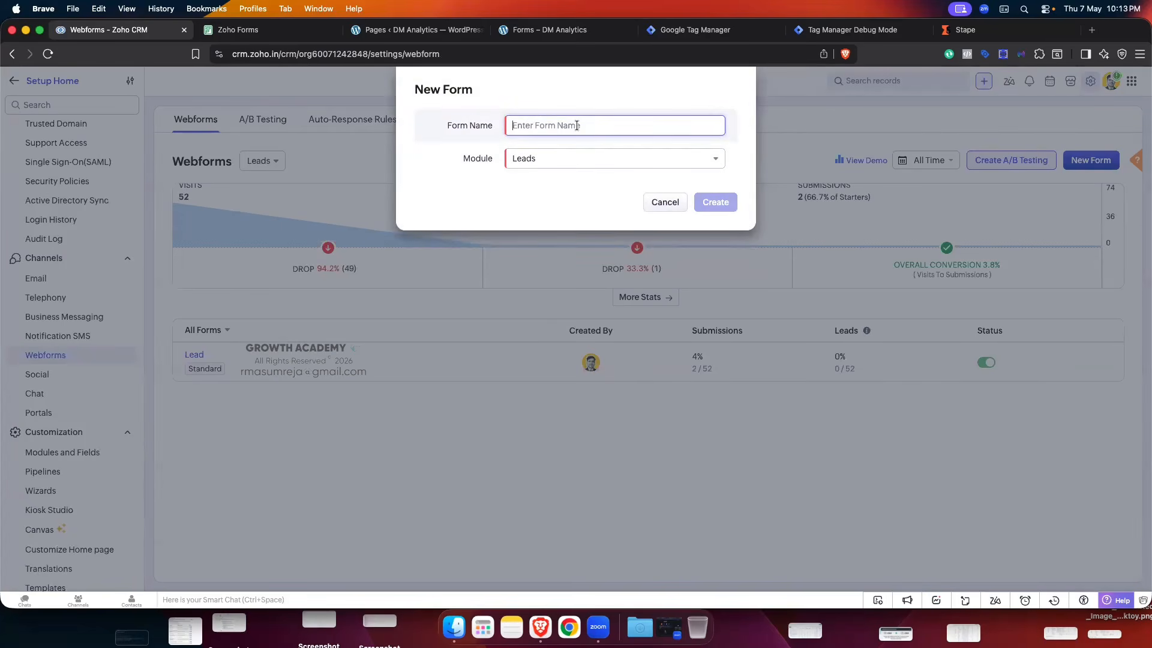
- Name the webform 'Test', keep Leads as its module, and create it
type("test")
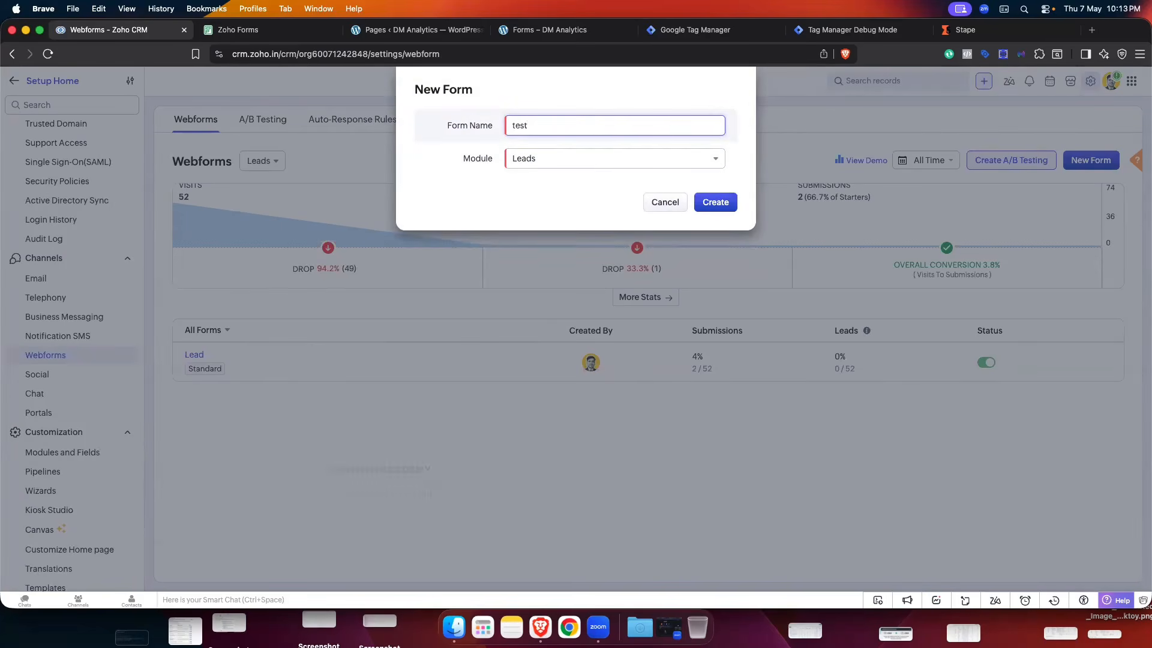
left_click(515, 127)
key("BackSpace")
type("T")
left_click(551, 179)
left_click(539, 158)
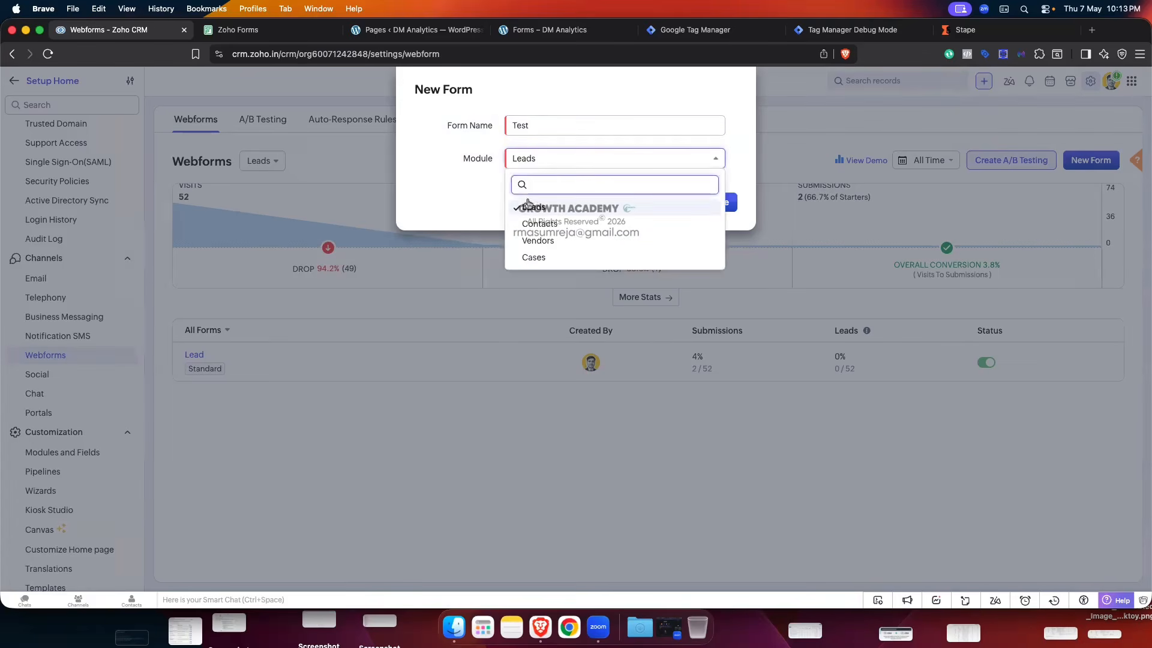
left_click(440, 178)
left_click(713, 202)
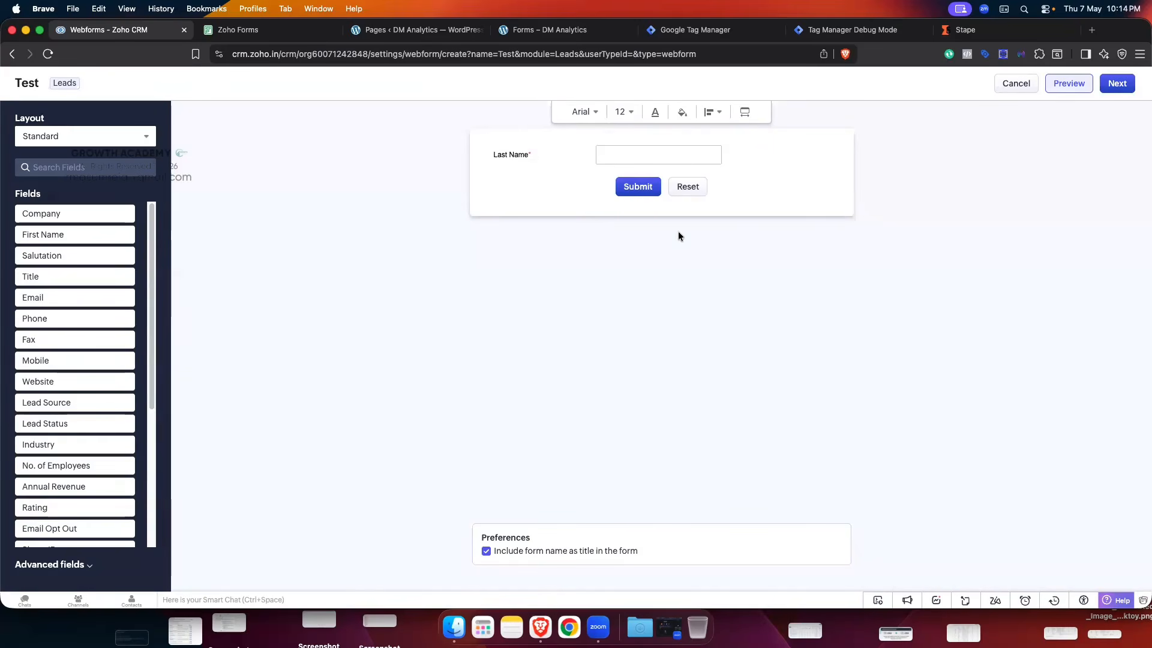
- Place the First Name, Email and Fbclid fields on the Test form with Last Name
scroll(43, 378, "down", 1)
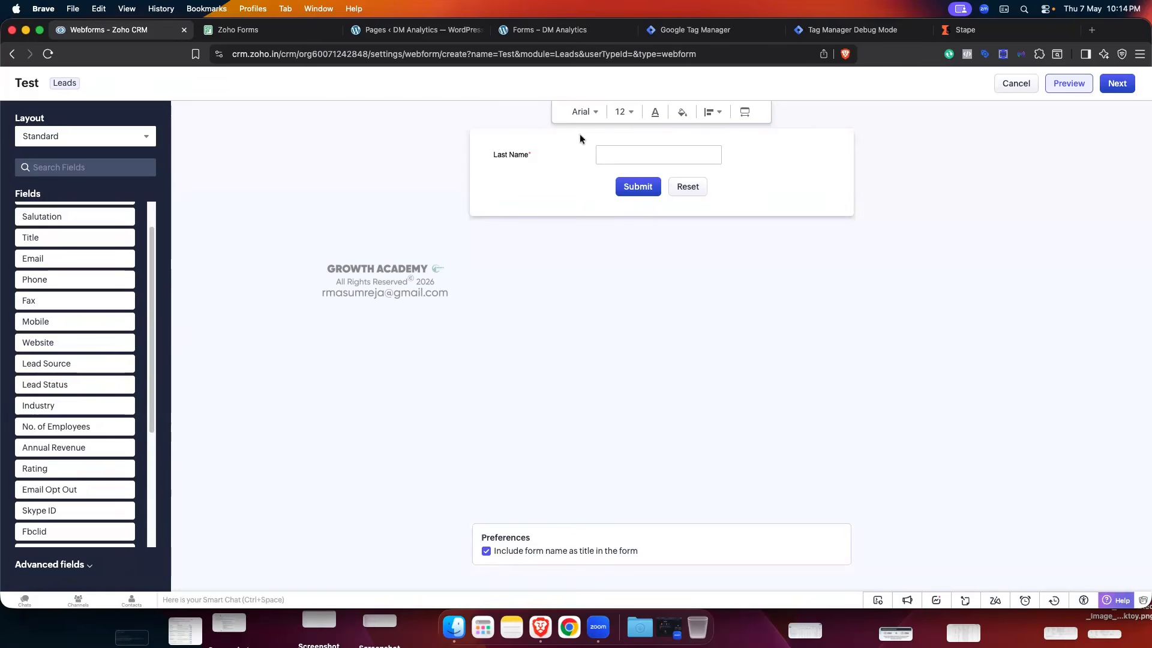
scroll(95, 342, "up", 1)
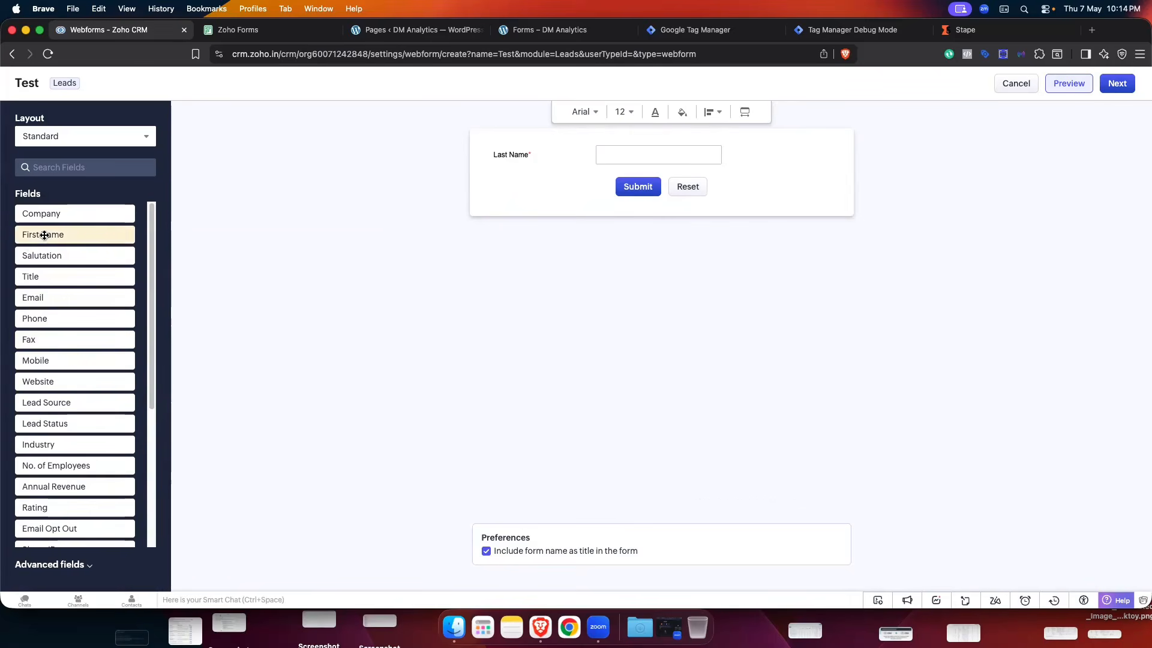
left_click_drag(76, 234, 509, 150)
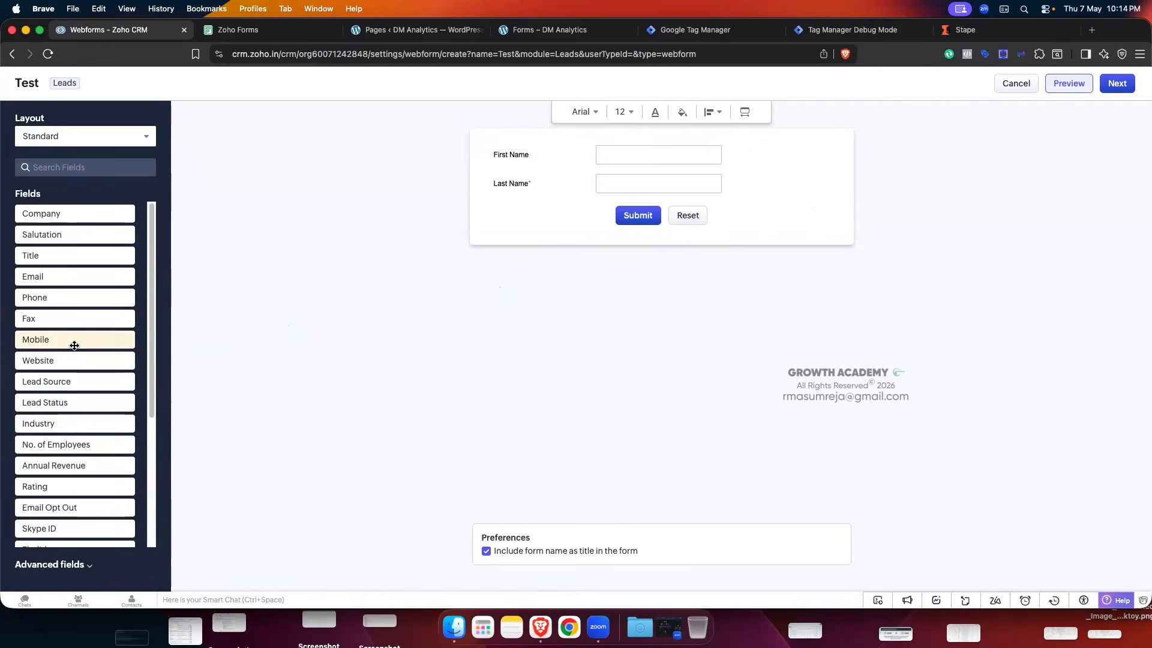
left_click_drag(35, 277, 511, 211)
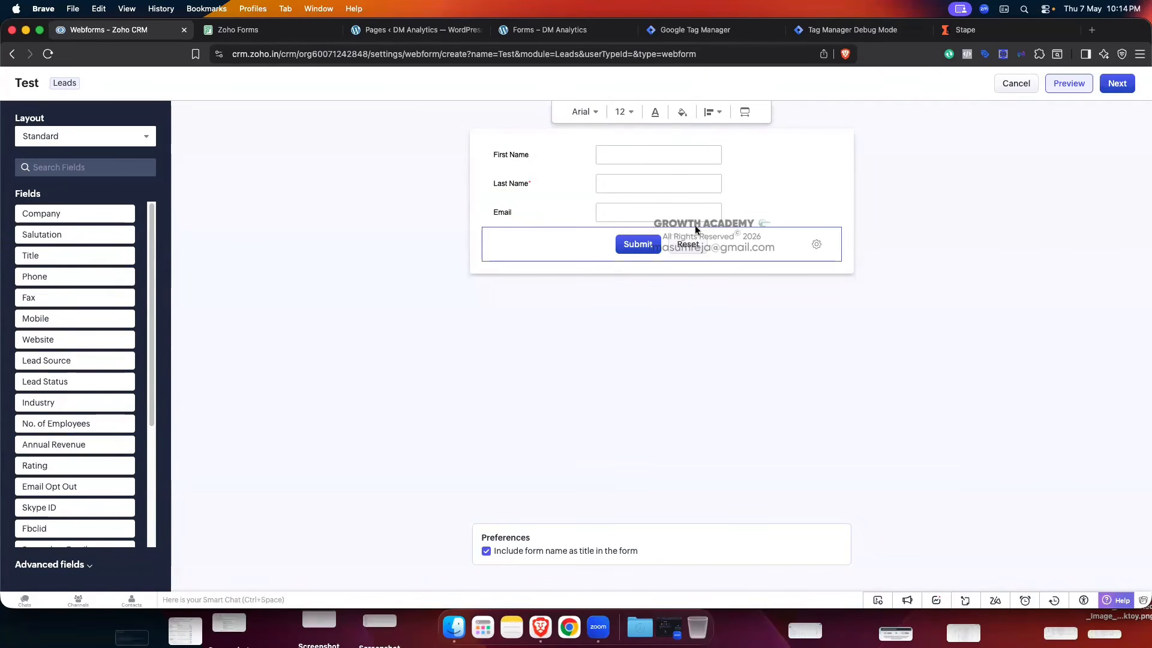
scroll(84, 418, "down", 1)
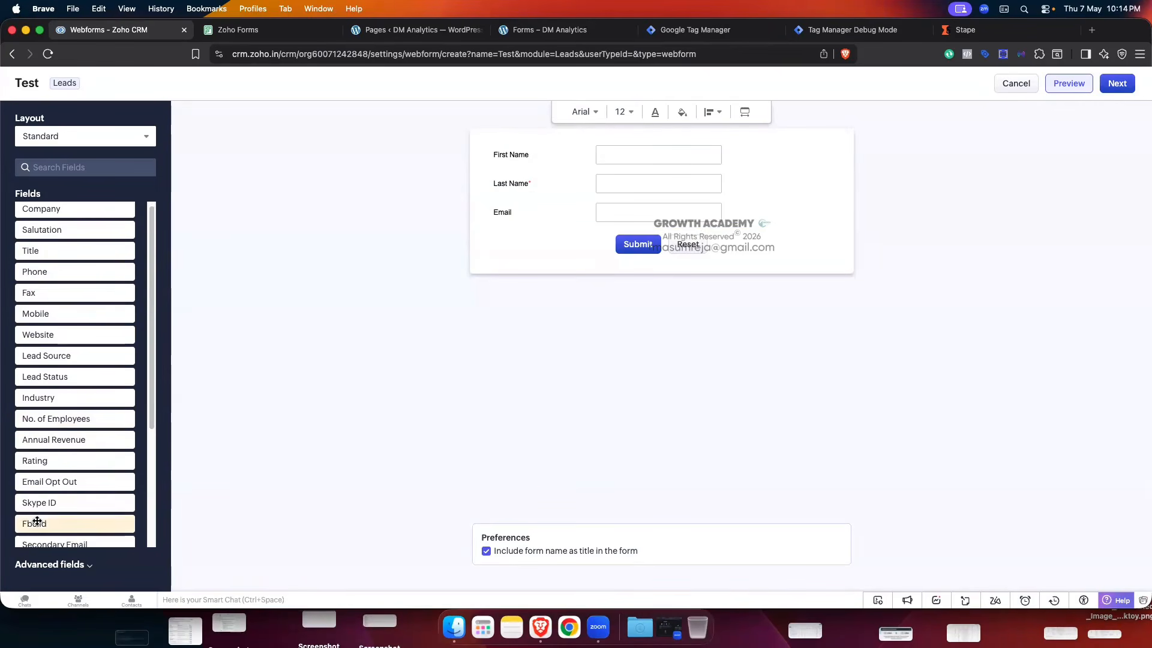
left_click_drag(35, 523, 511, 238)
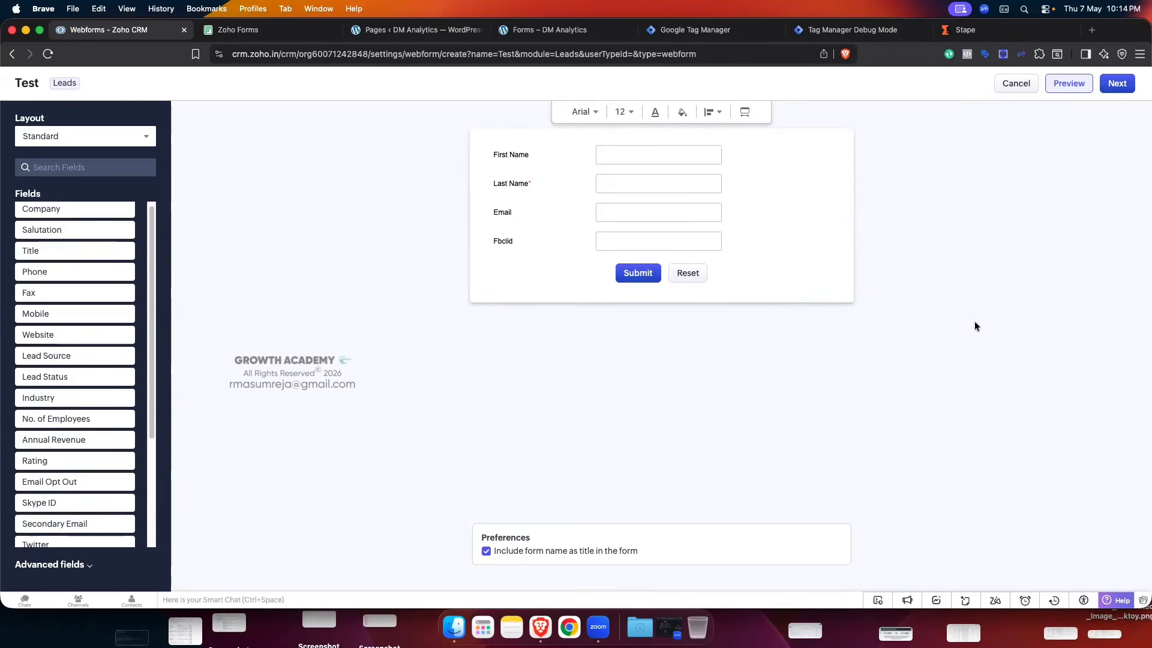
mouse_move(532, 243)
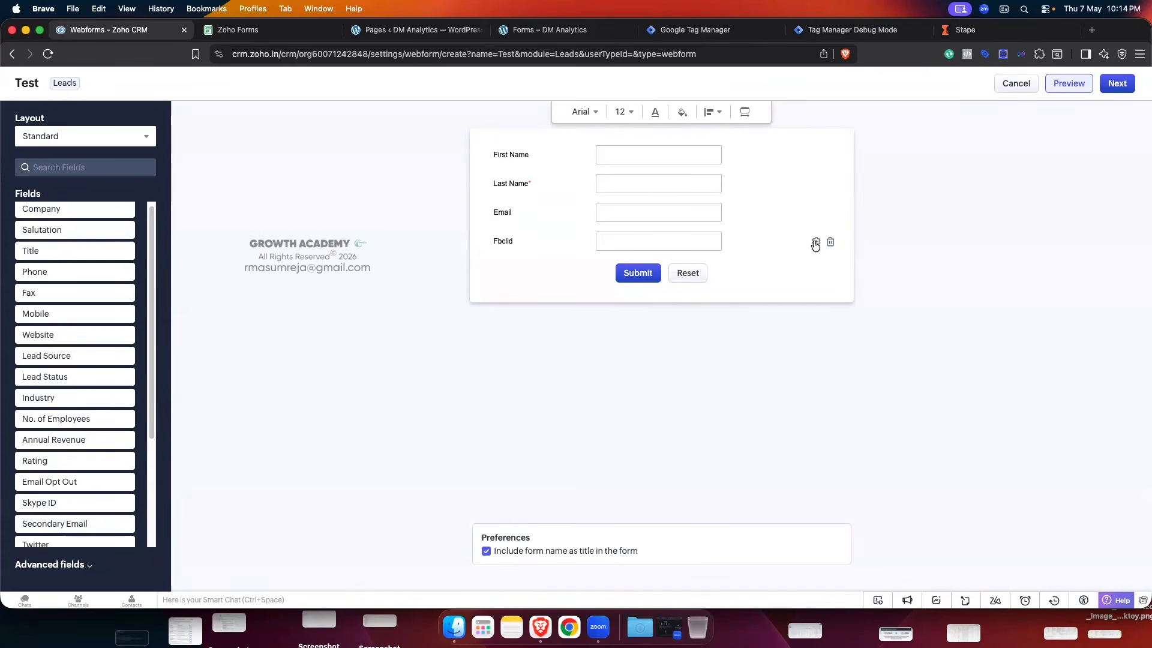
- Mark the Fbclid field as hidden and give it the default value 'fgh'
left_click(815, 242)
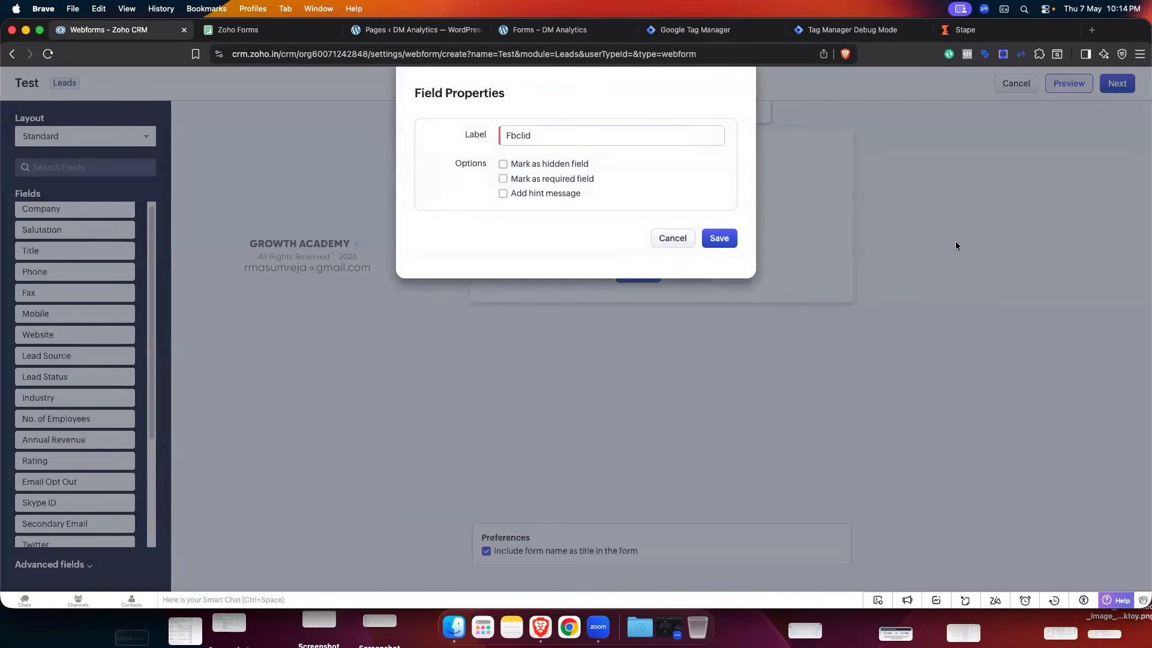
left_click(503, 167)
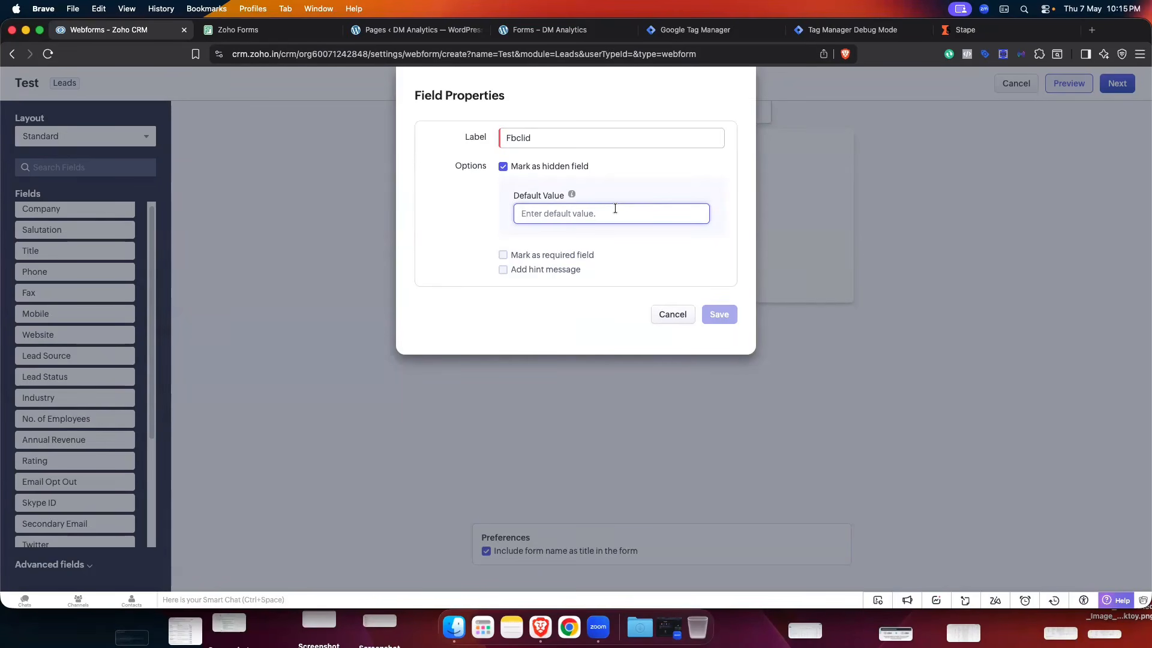
type("fghhh")
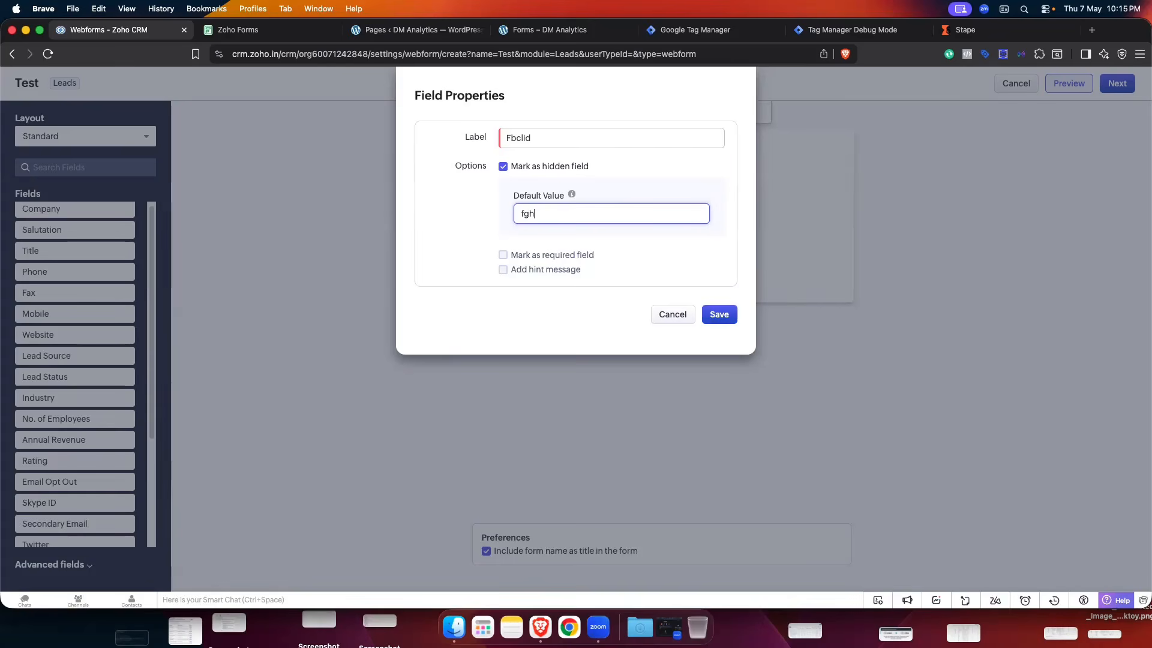
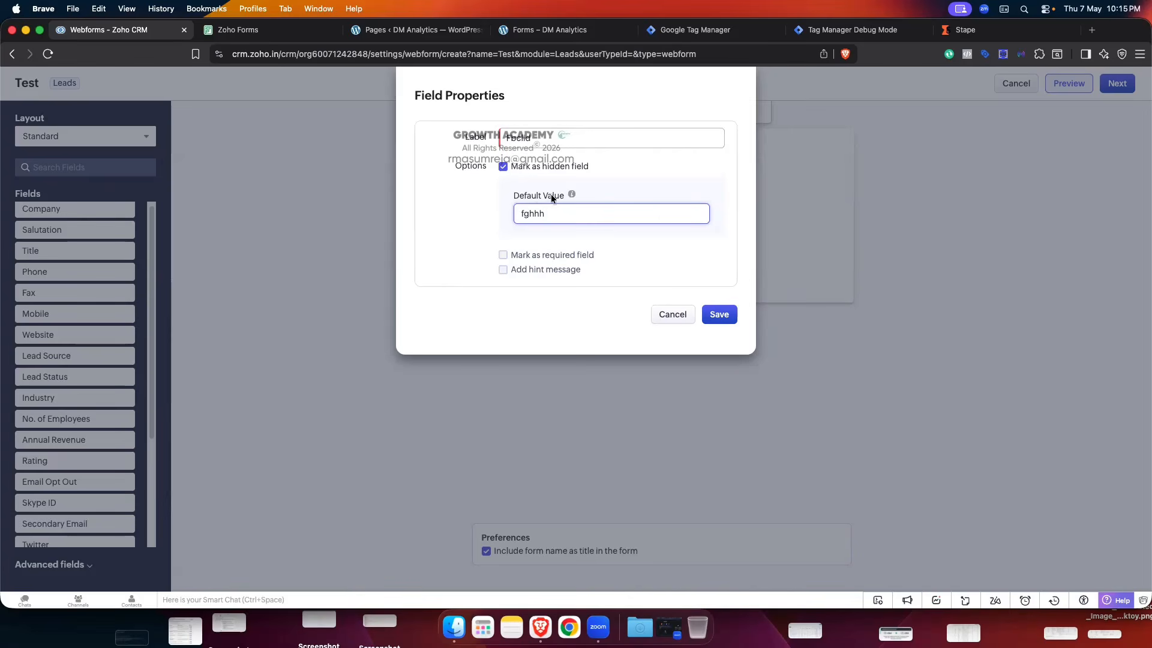
- Uncheck 'Mark as hidden field' for Fbclid, save its properties, and continue to the form details
left_click(662, 169)
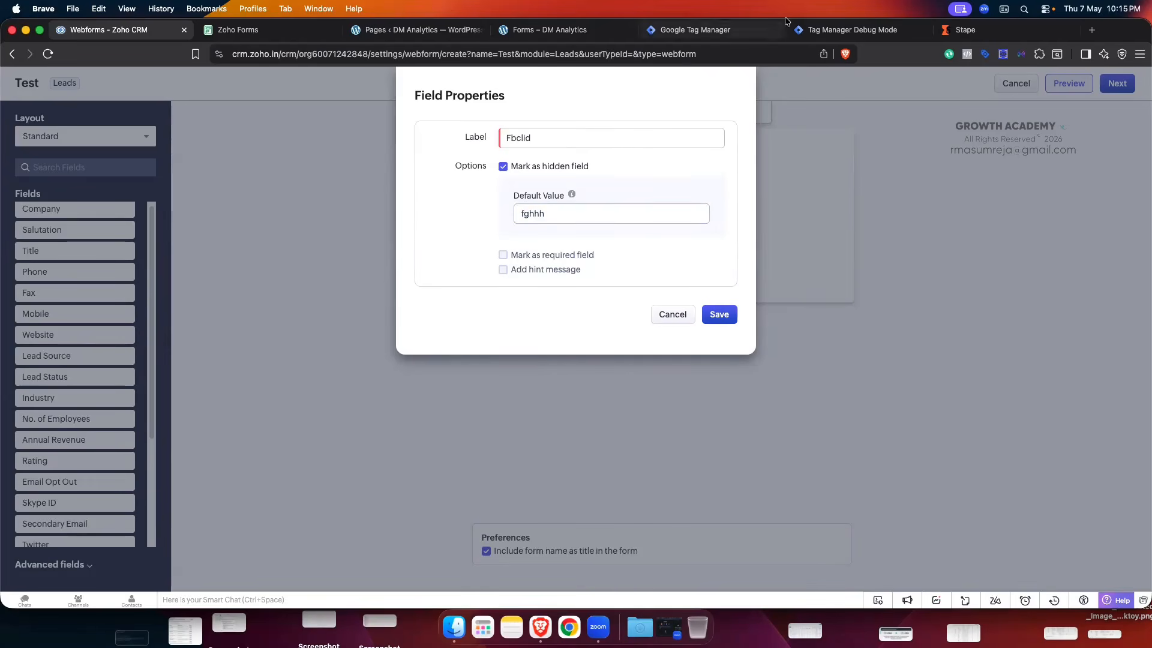
left_click_drag(551, 213, 520, 213)
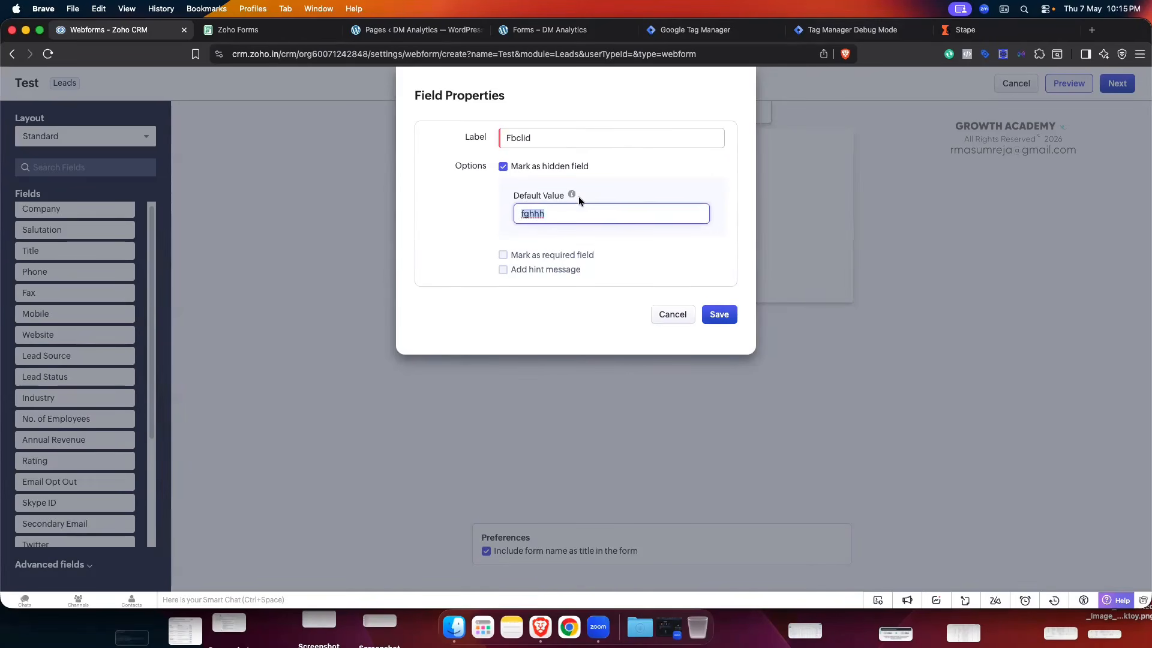
left_click(653, 171)
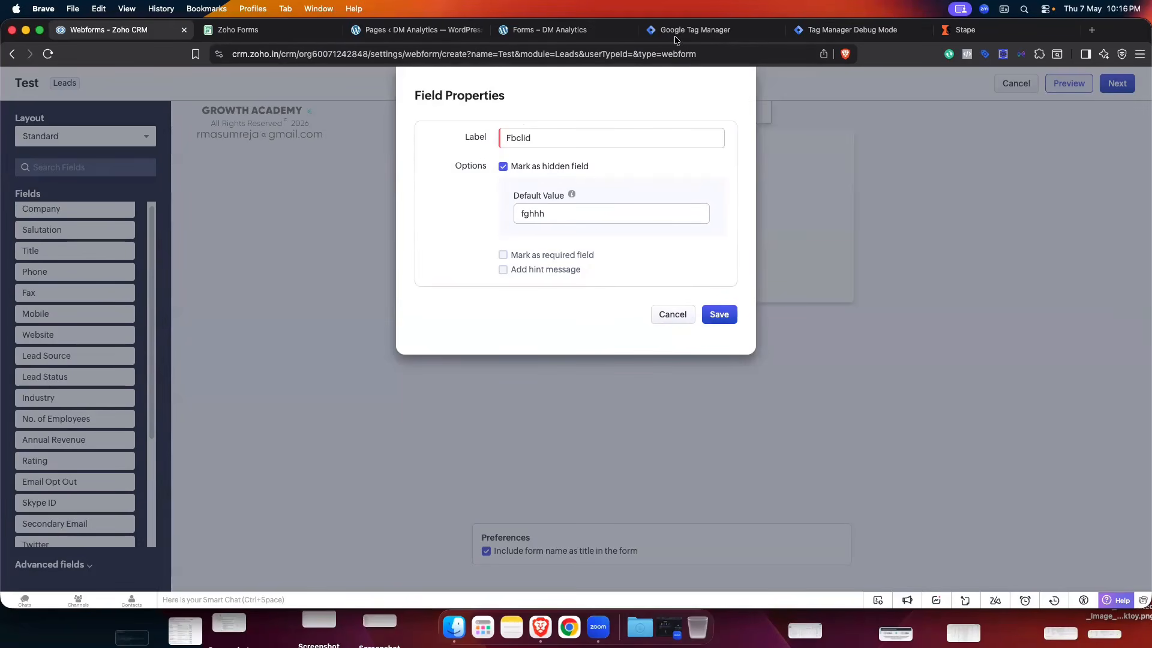
left_click(503, 166)
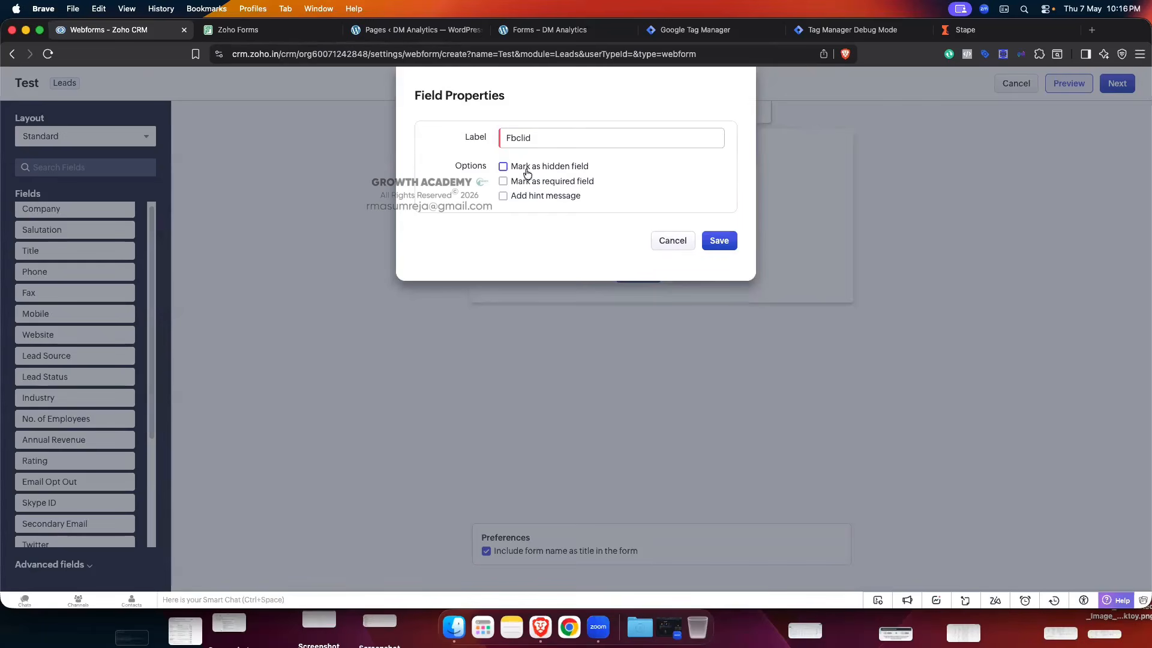
left_click(719, 240)
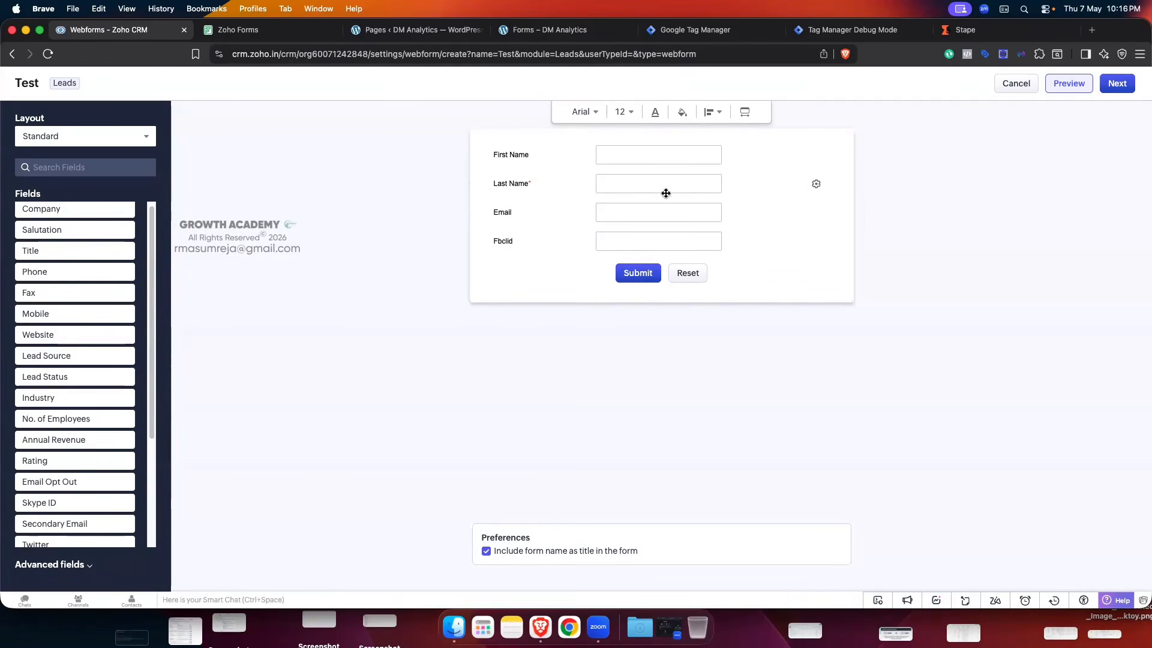
left_click(1117, 83)
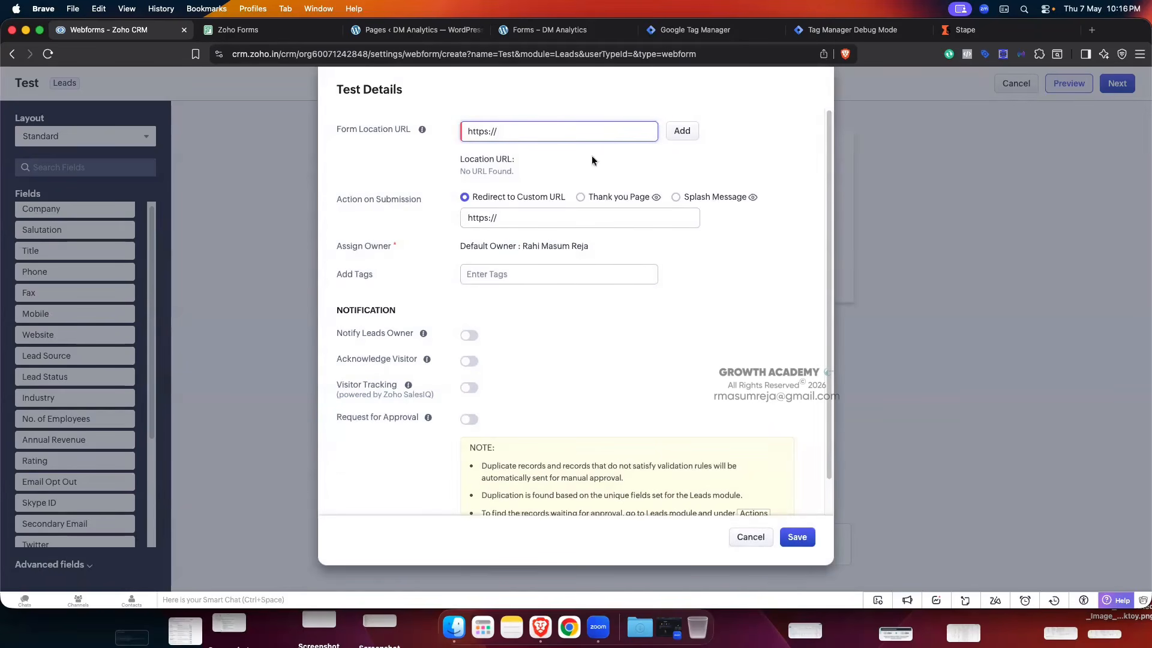
- Set the Test webform's form location URL to * so it accepts any location
left_click_drag(336, 128, 485, 126)
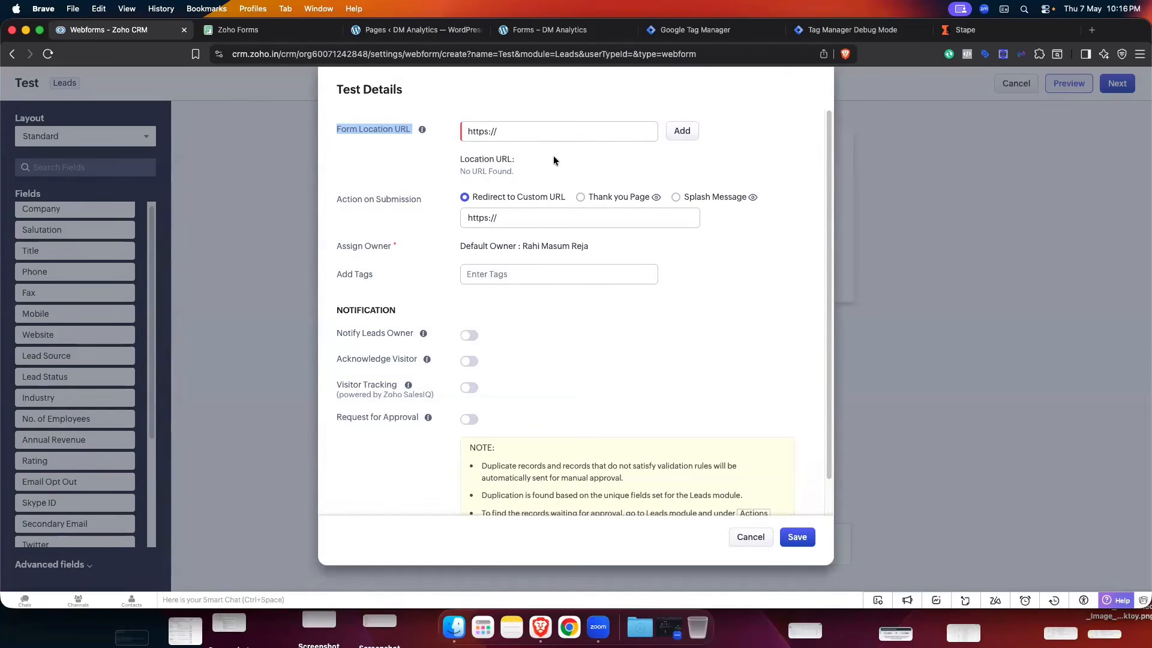
left_click(561, 138)
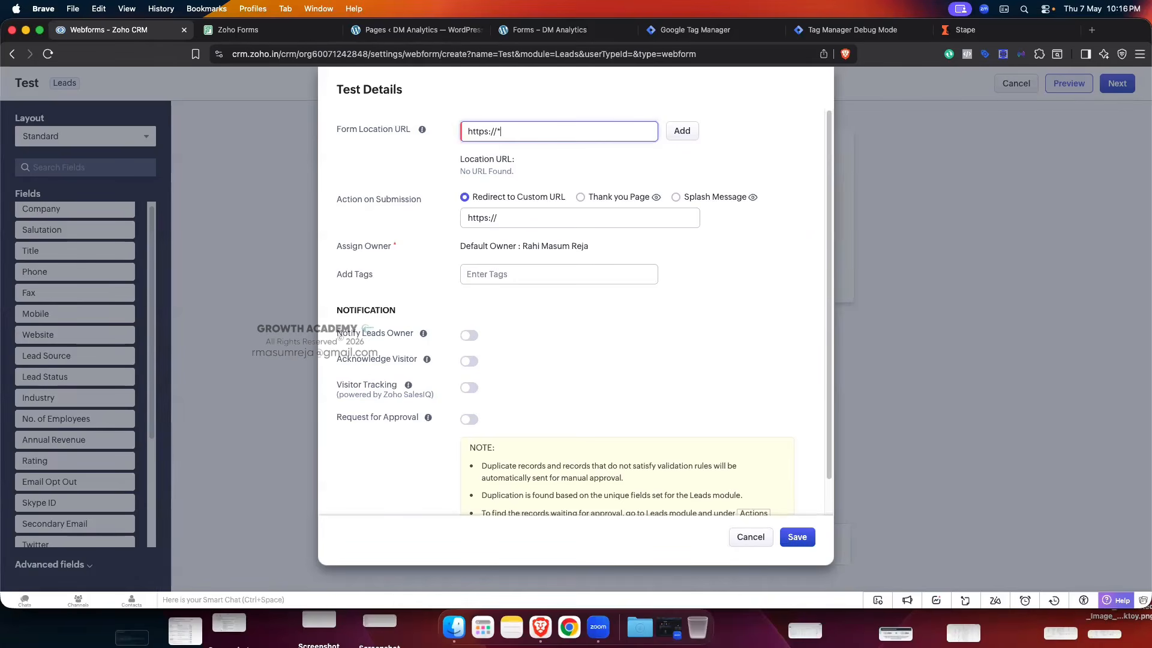
left_click(540, 154)
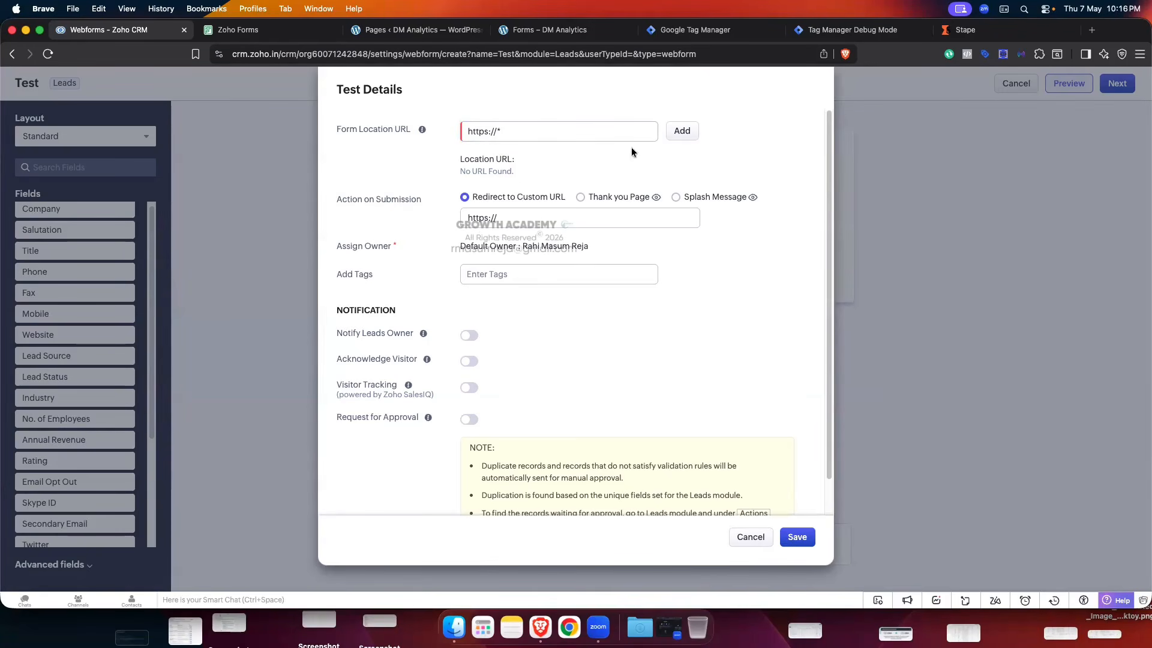
left_click(681, 132)
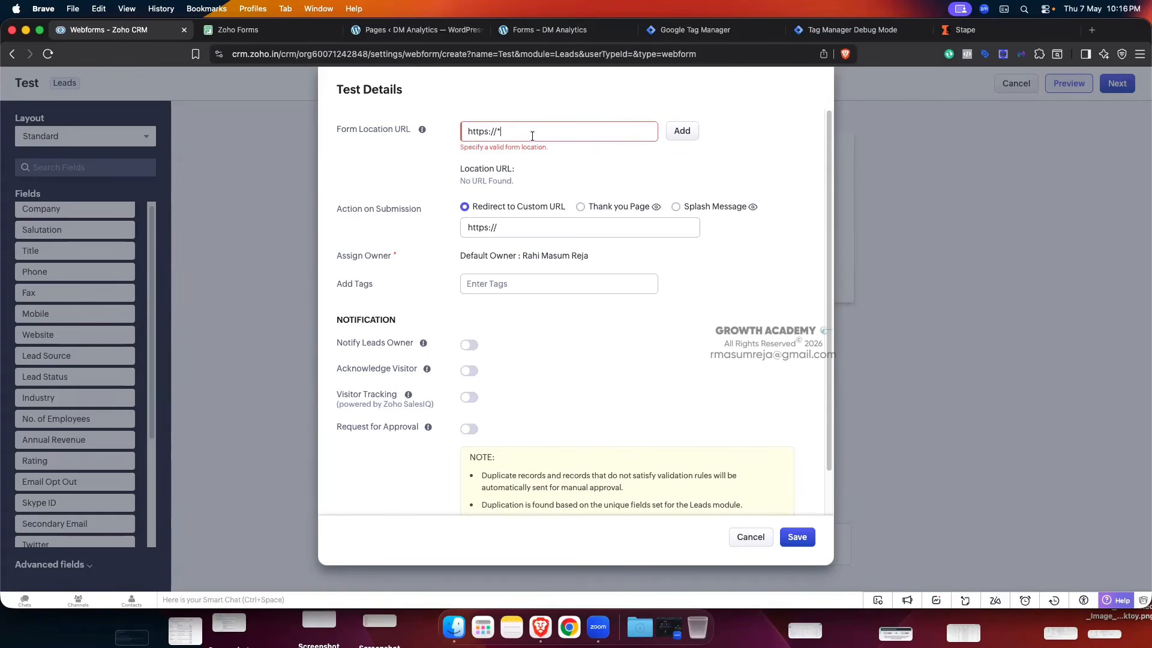
left_click_drag(500, 132, 455, 134)
key("BackSpace")
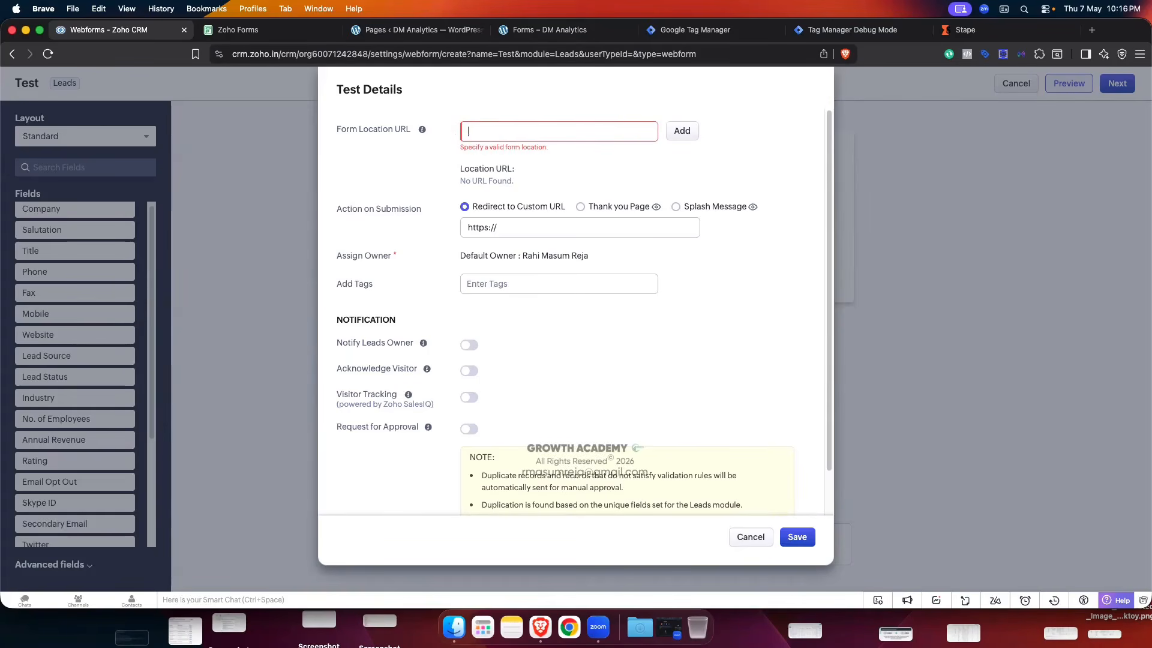
type("8")
key("BackSpace")
type("*")
left_click(690, 130)
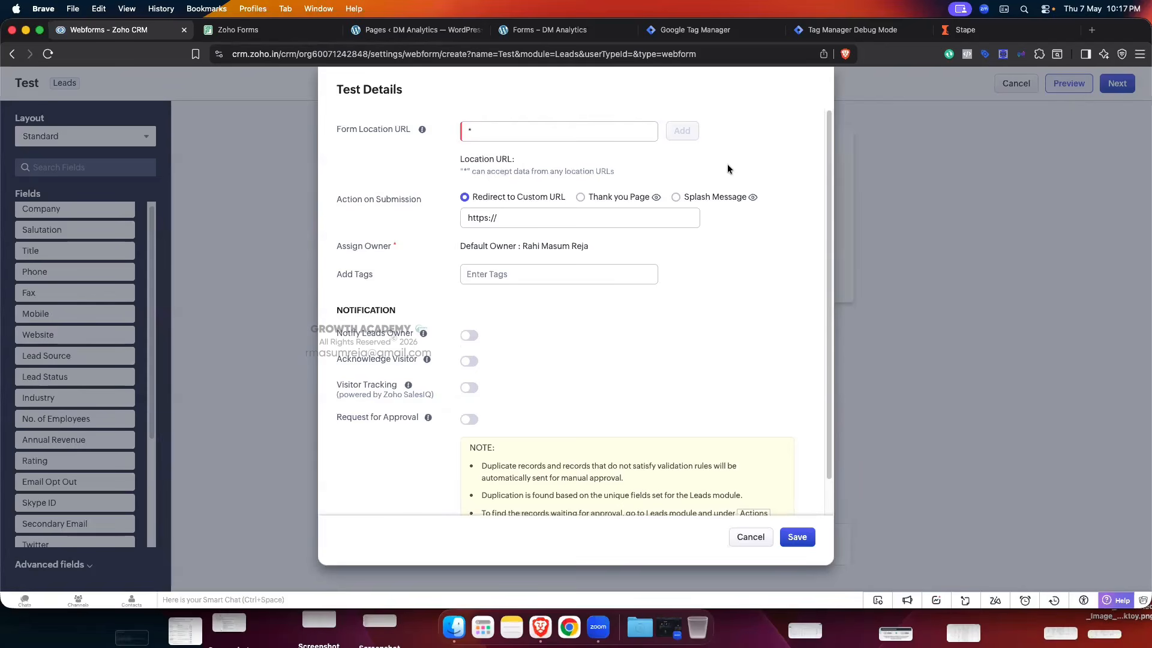
left_click_drag(474, 174, 611, 174)
left_click(633, 174)
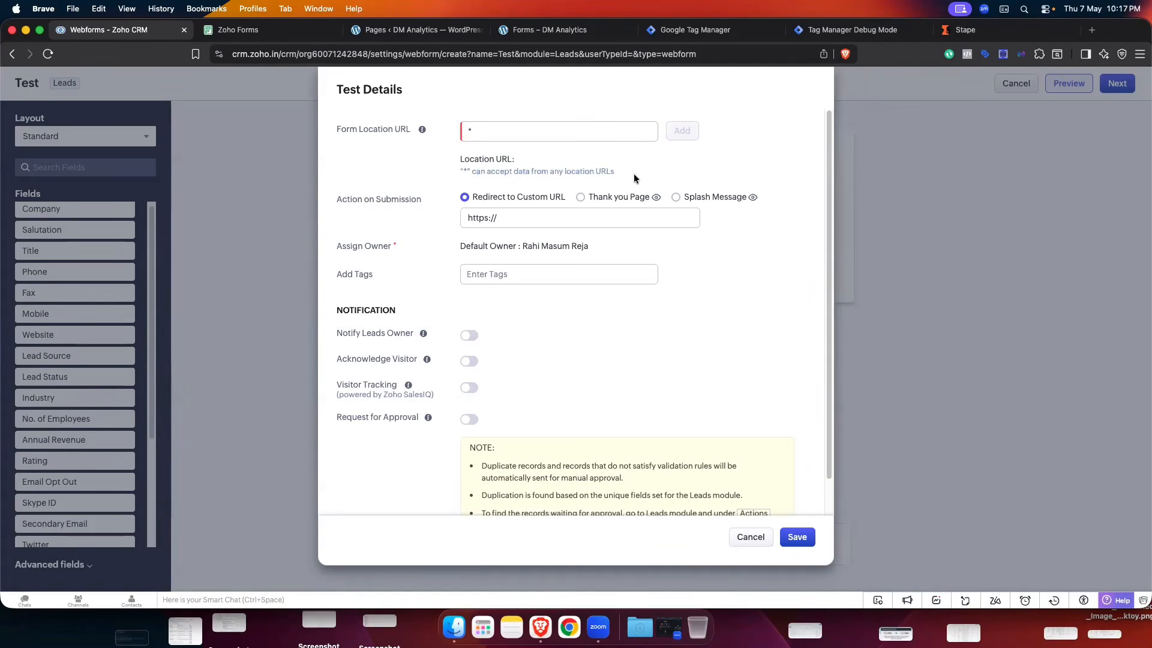
- Choose 'Thank you Page' as the on-submission action and save the webform details
scroll(633, 174, "down", 1)
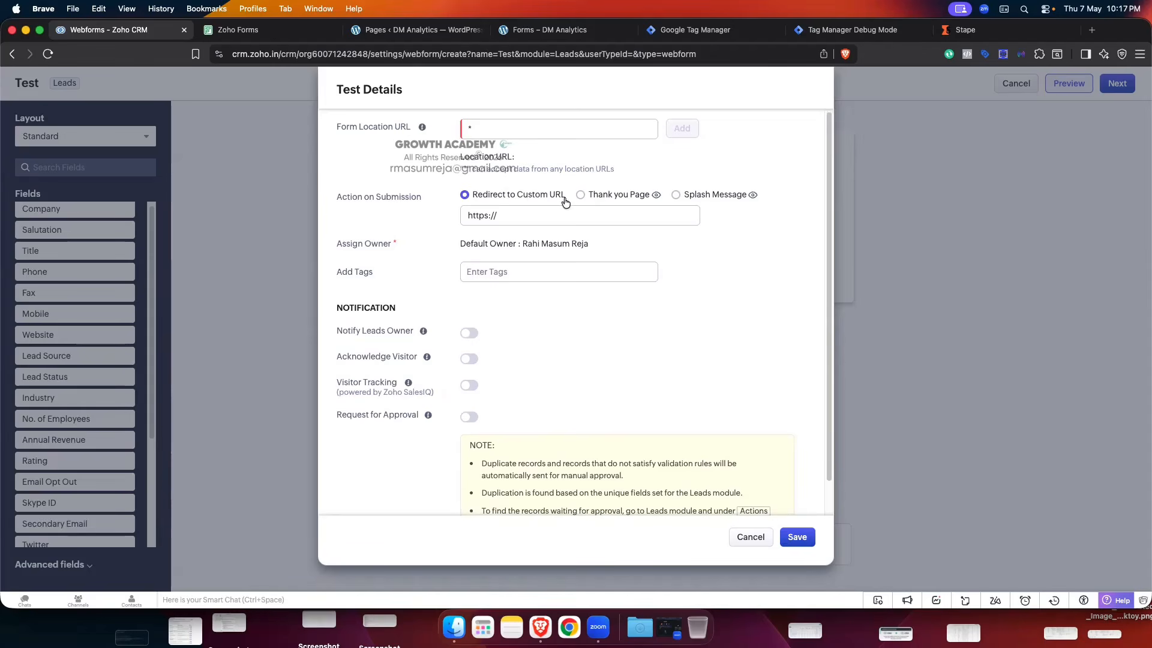
left_click(532, 216)
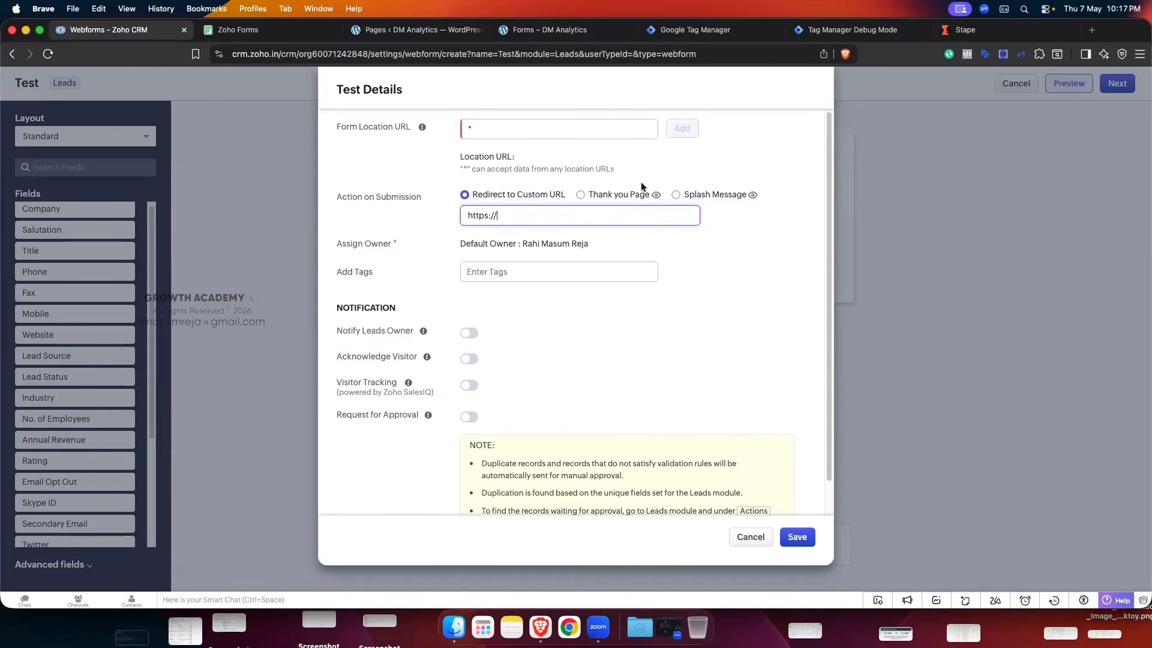
left_click(580, 194)
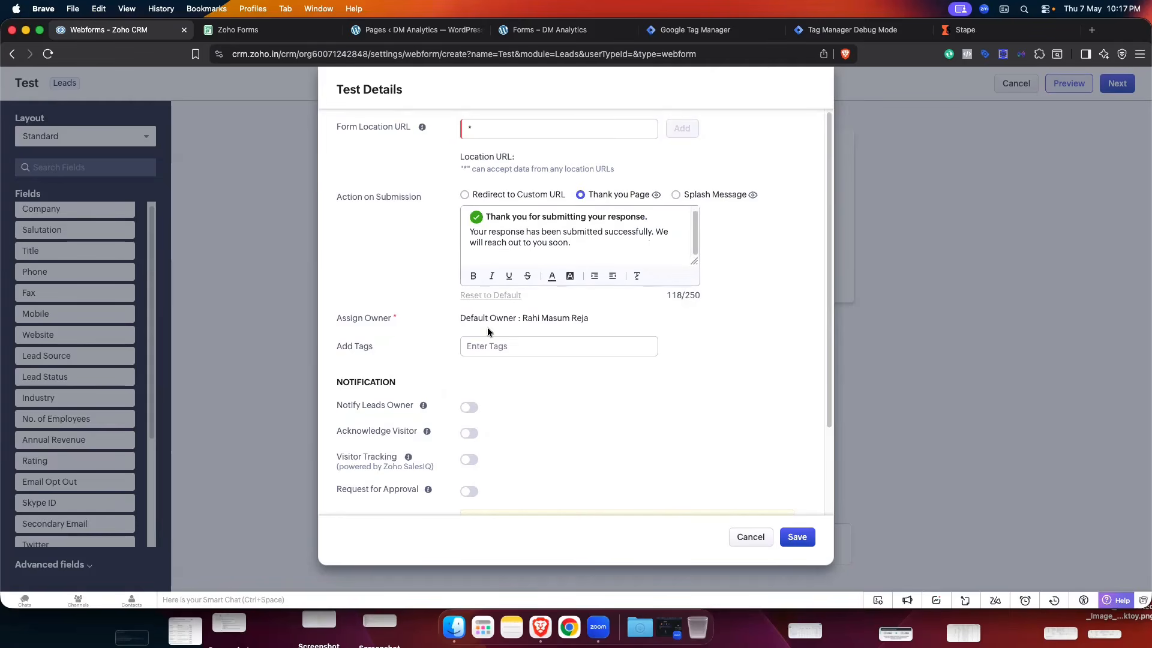
scroll(607, 444, "down", 2)
scroll(607, 444, "down", 1)
scroll(641, 333, "up", 3)
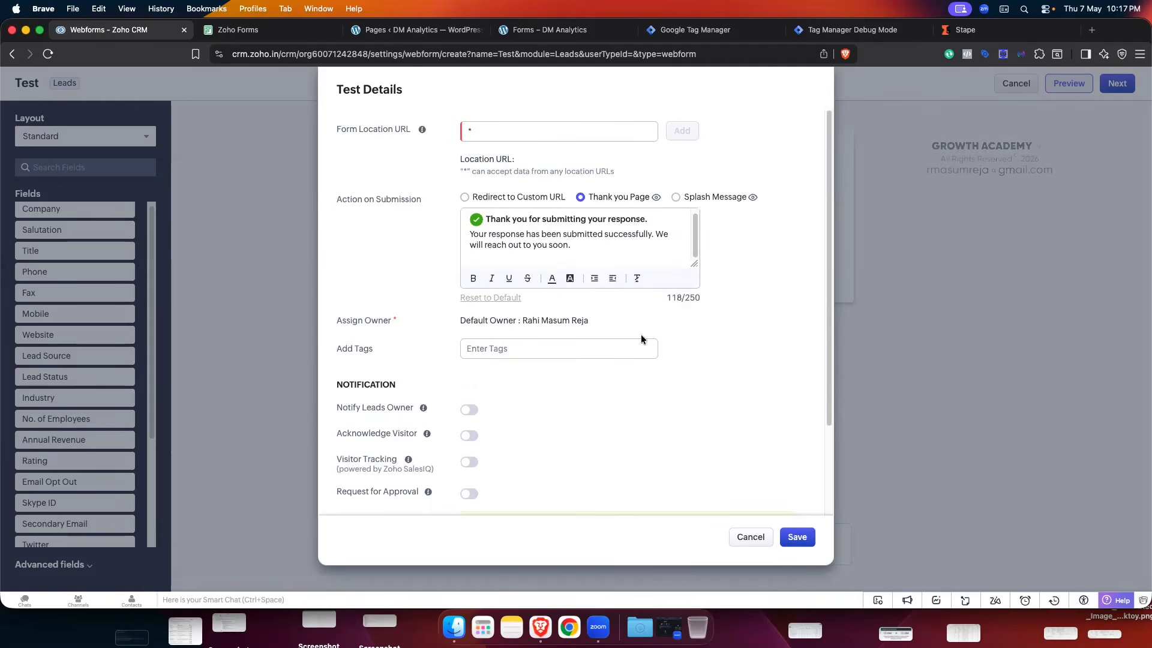
scroll(660, 390, "down", 3)
left_click(797, 536)
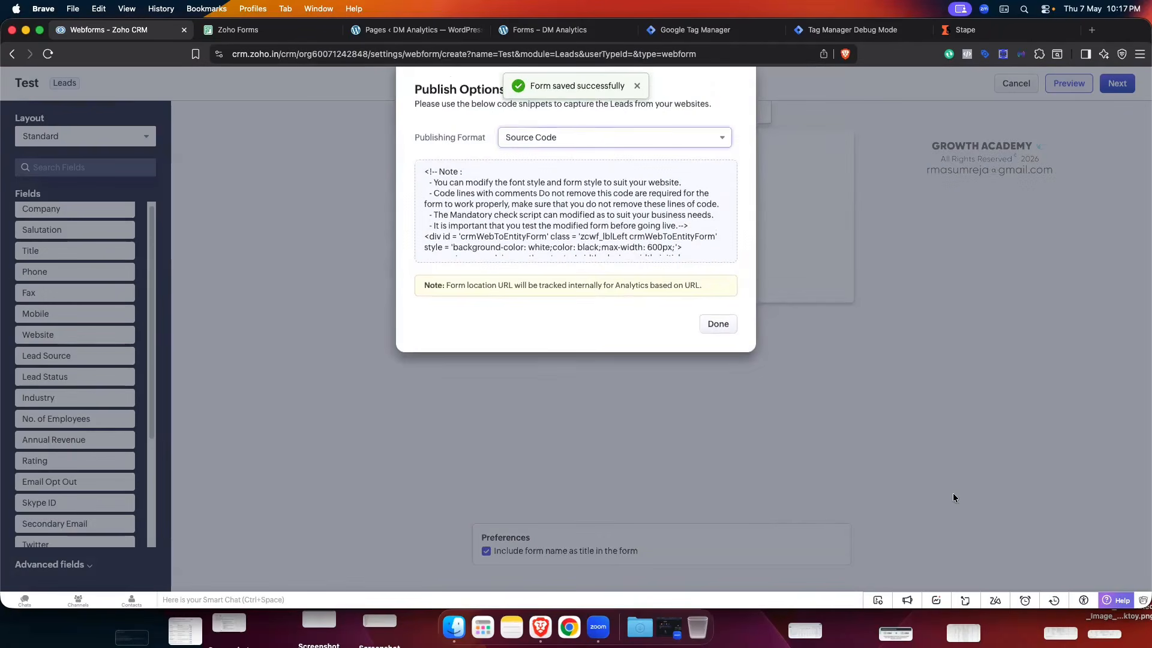
- Look over the Test form's published source code, then close it with Done
scroll(644, 214, "down", 5)
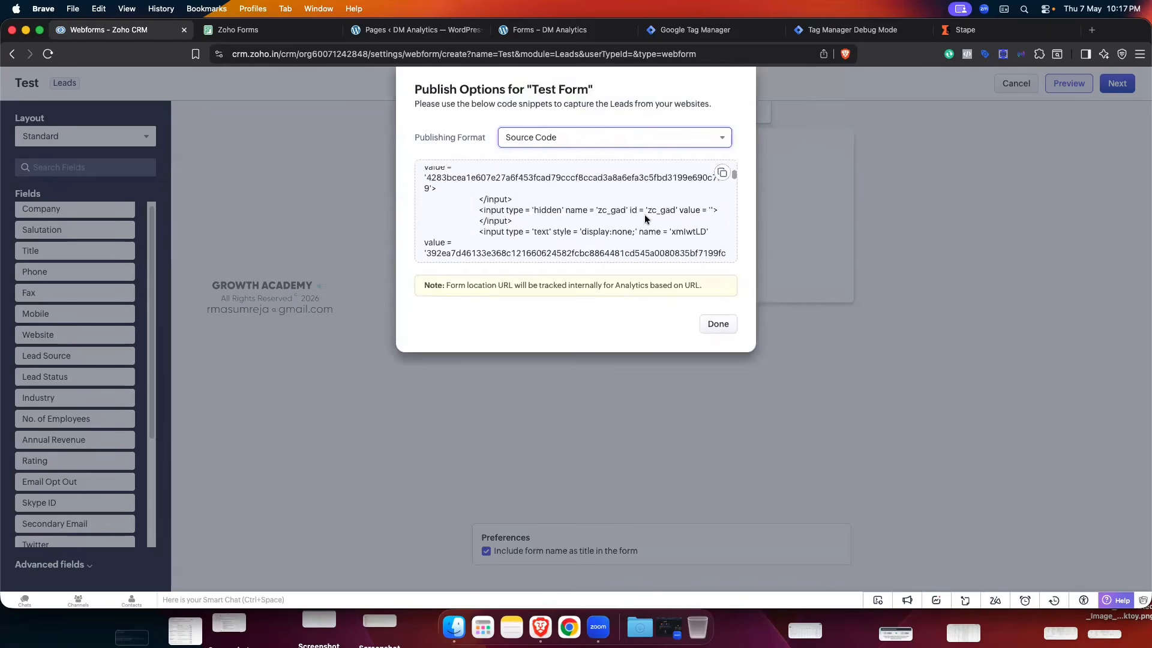
scroll(644, 216, "down", 3)
scroll(643, 220, "up", 10)
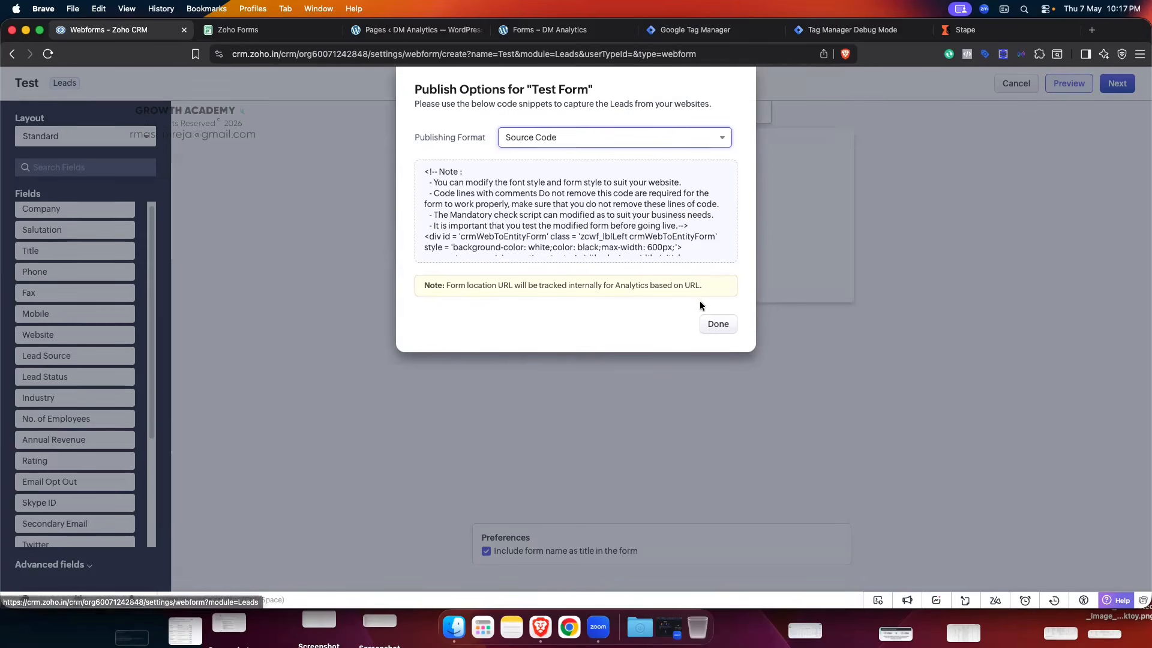
left_click(728, 327)
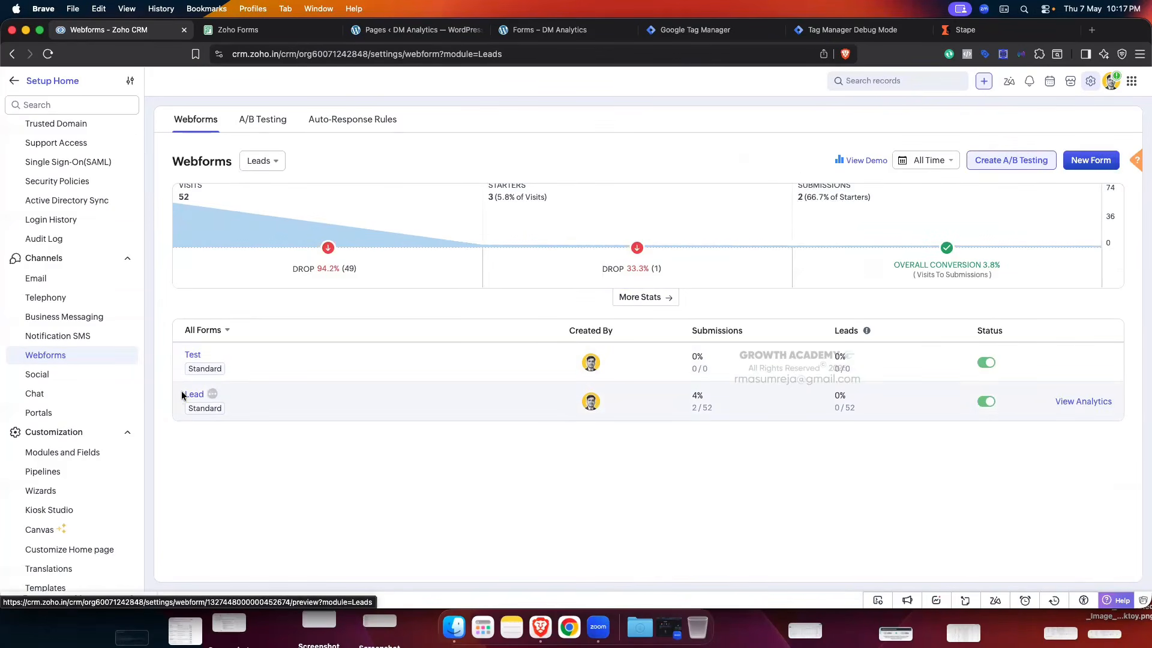
- Preview the Lead and Test webforms from the Webforms list
left_click(546, 393)
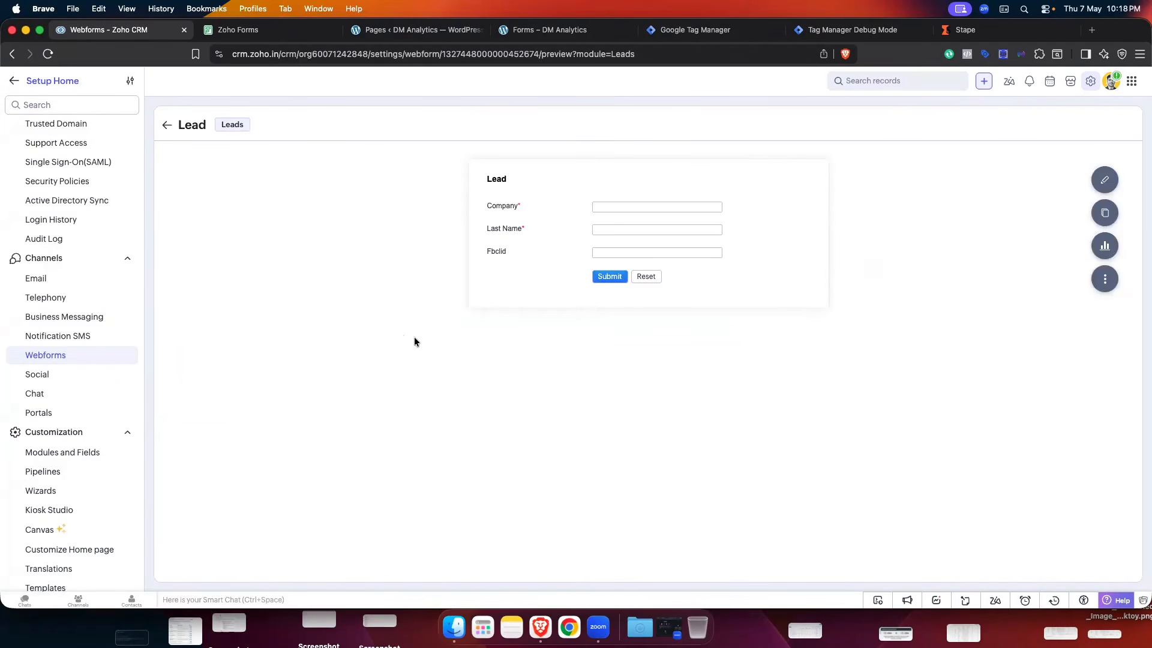
left_click(167, 124)
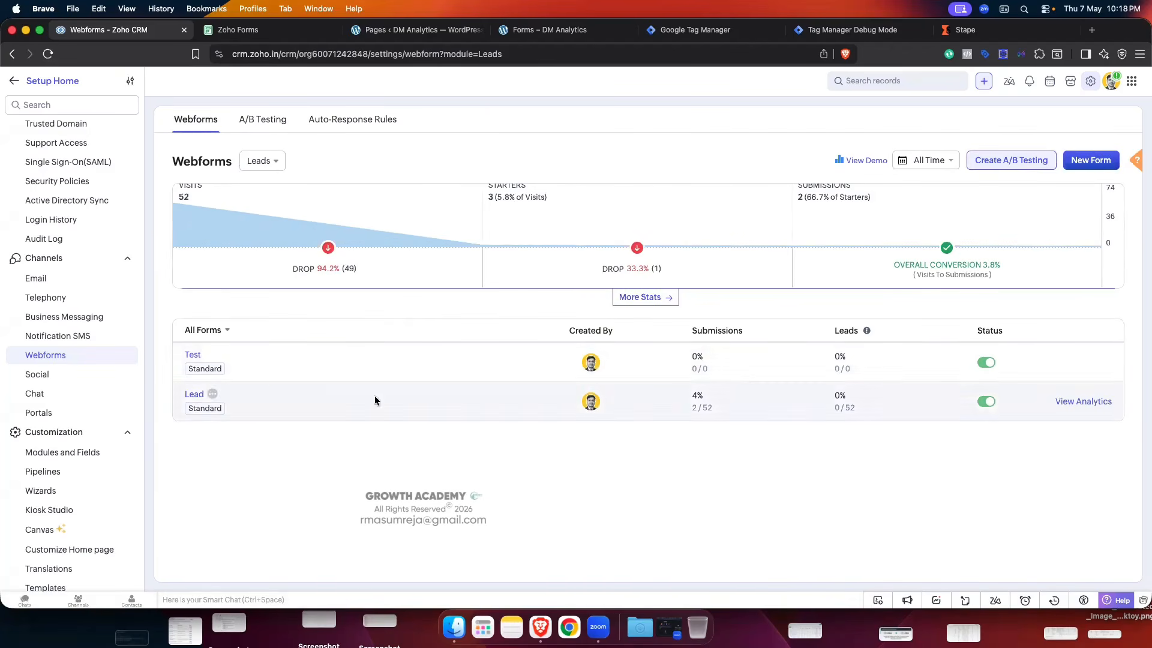
left_click(190, 356)
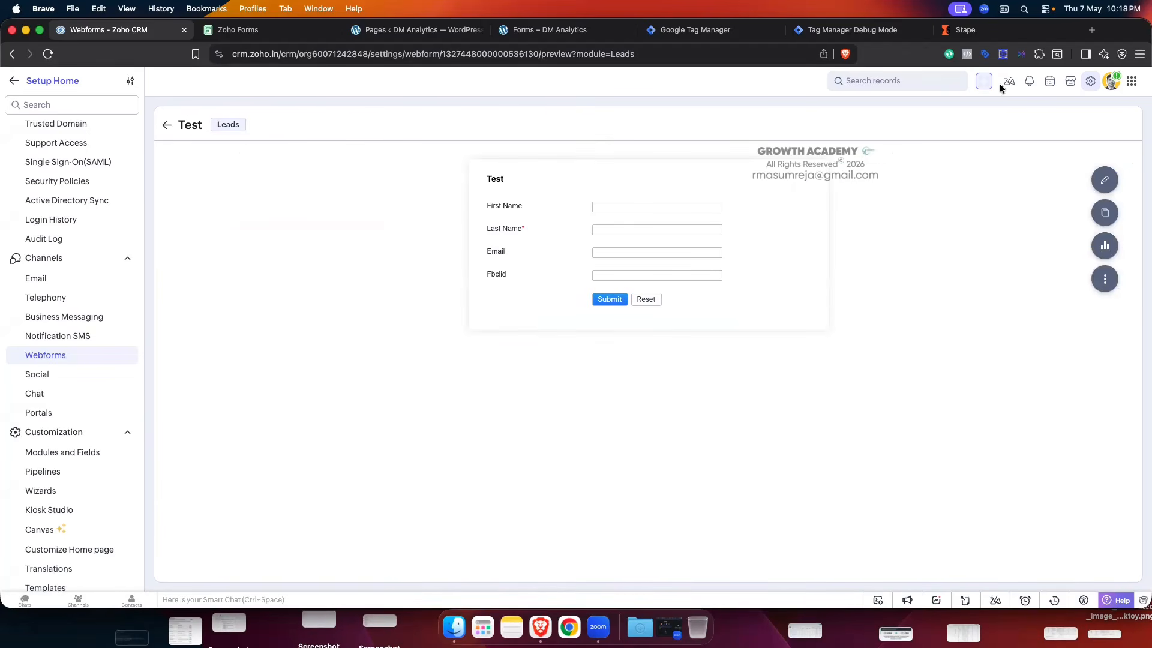
- Re-save the Test webform, copy its source code, and switch to the WordPress Pages list
left_click(1104, 180)
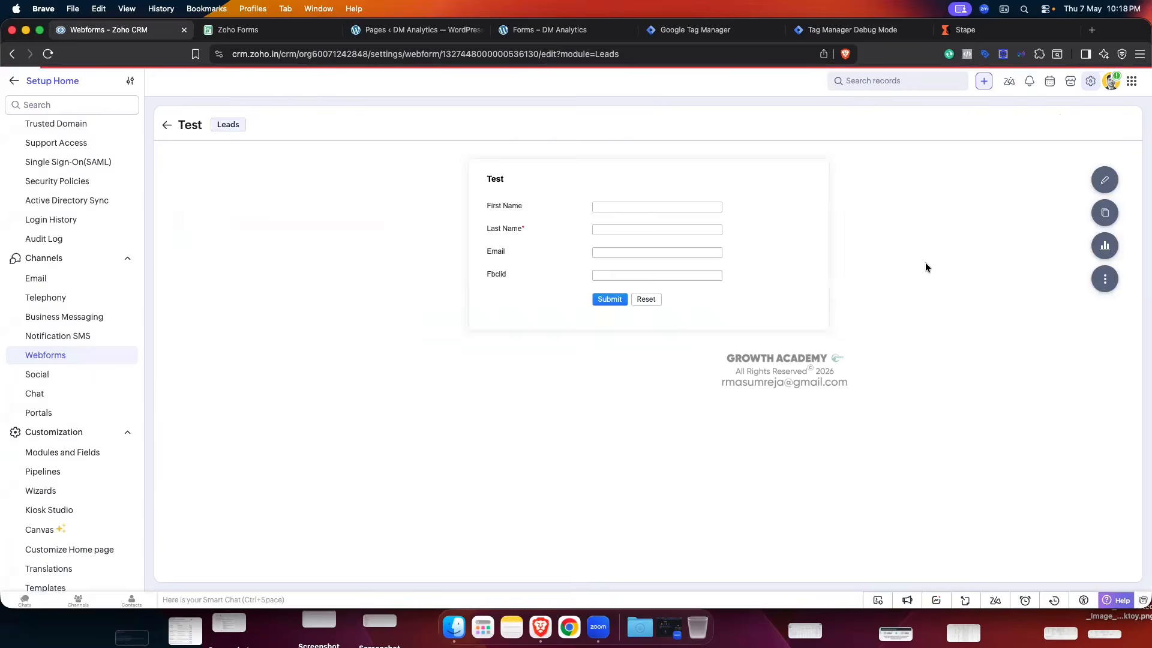
left_click(1116, 83)
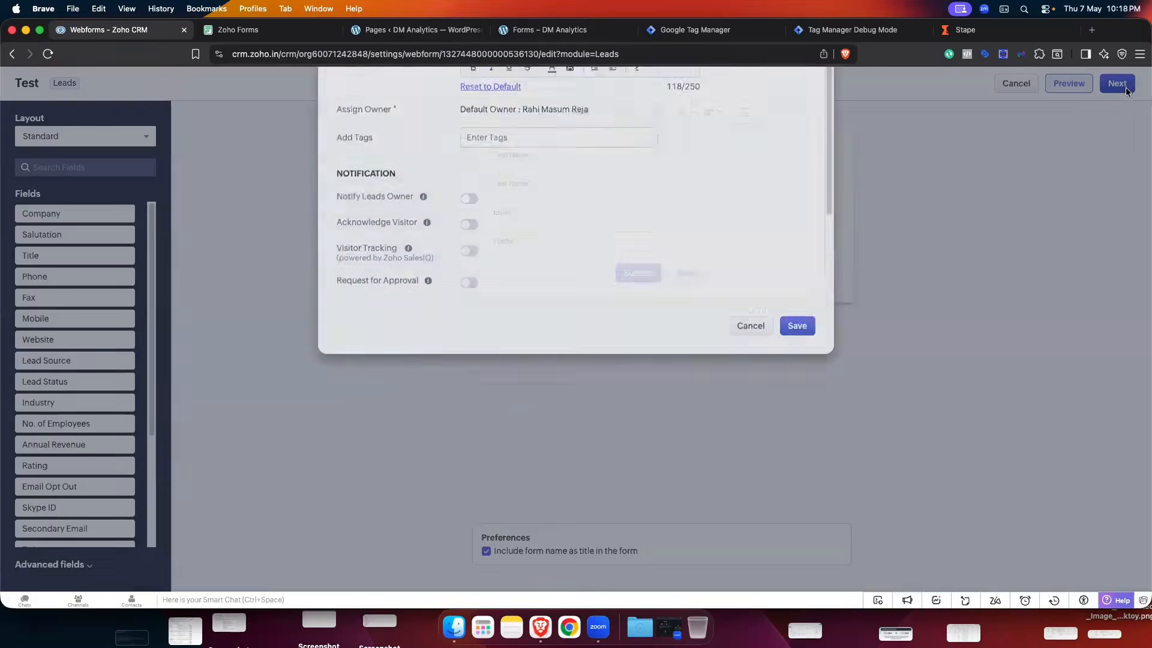
scroll(639, 239, "down", 1)
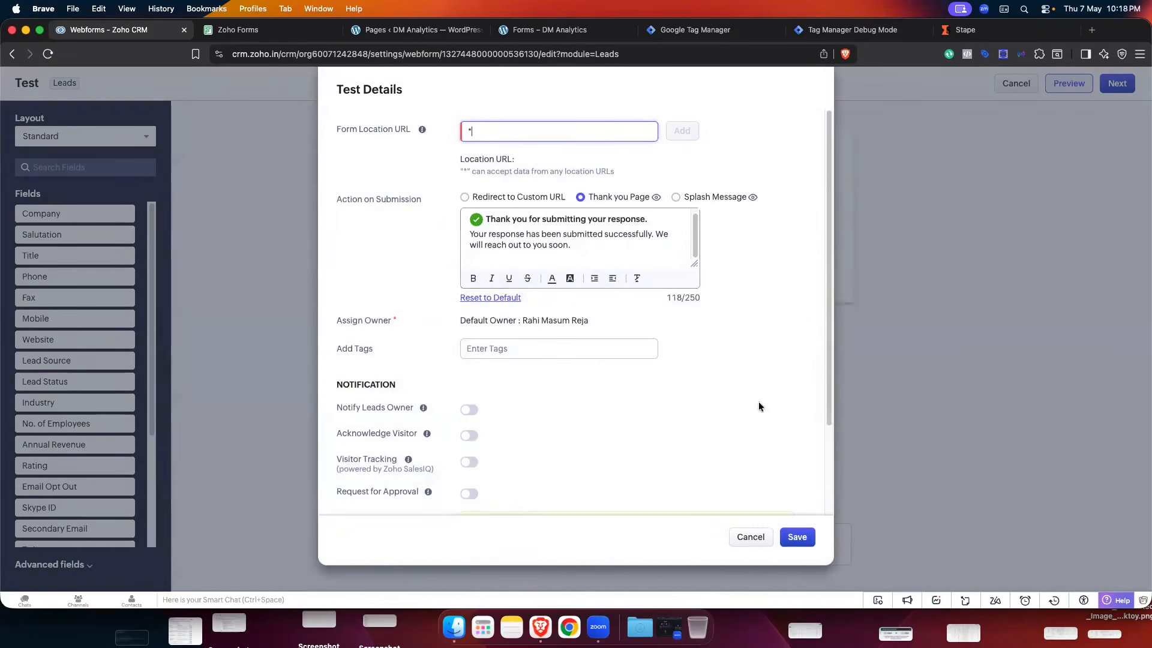
left_click(799, 536)
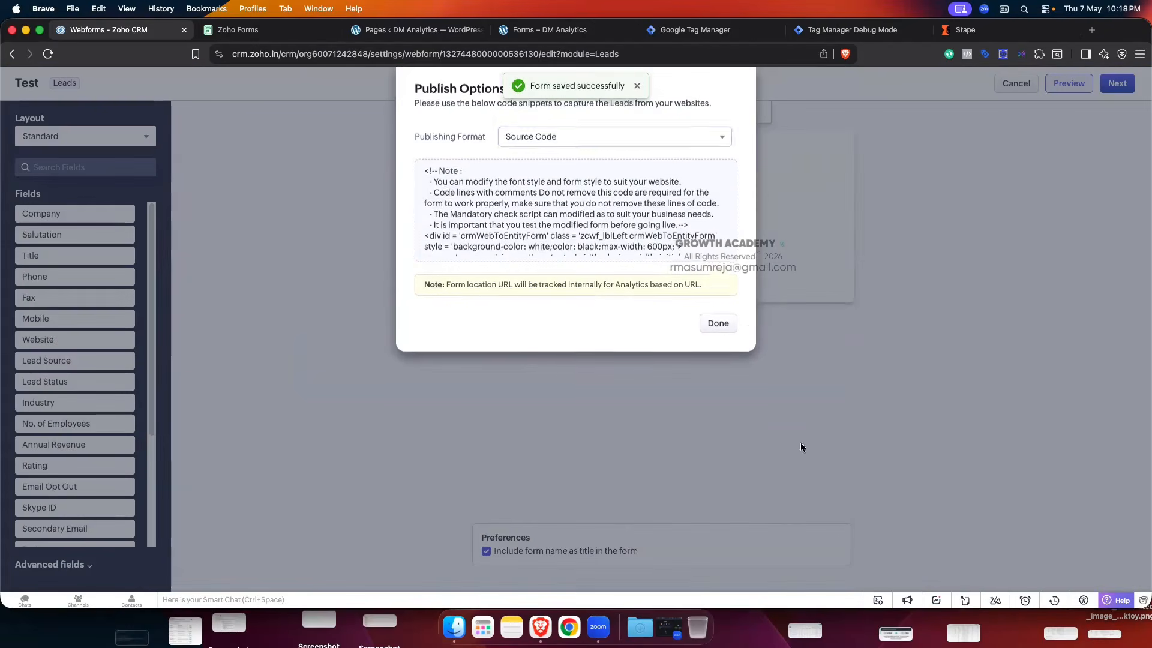
left_click(730, 172)
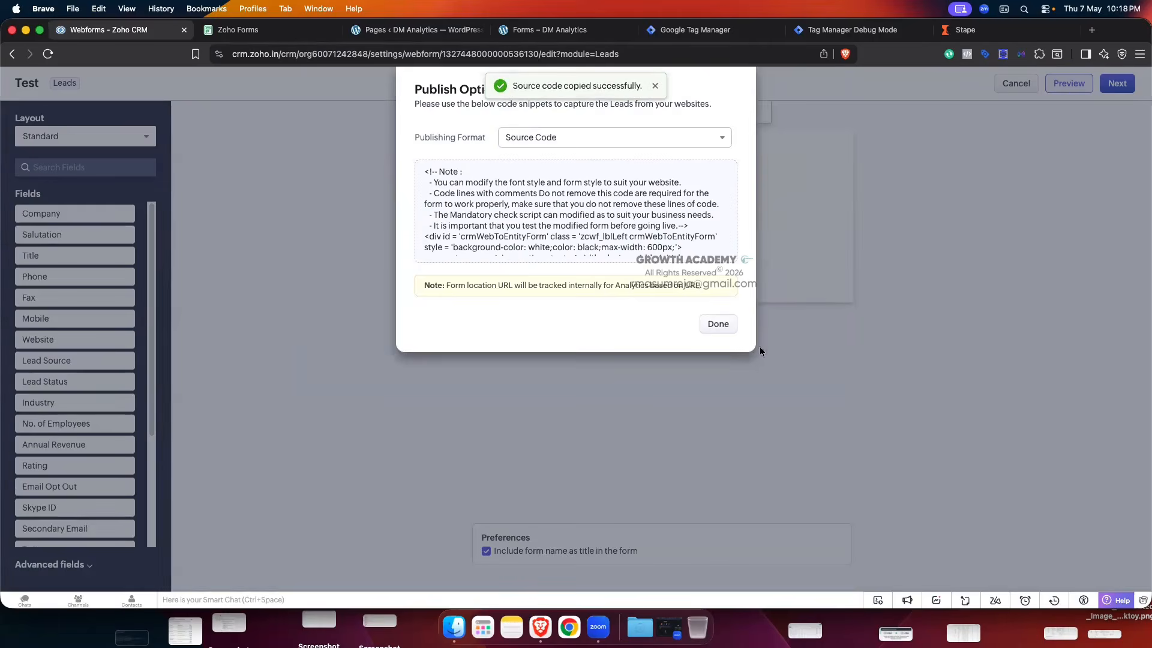
left_click(718, 323)
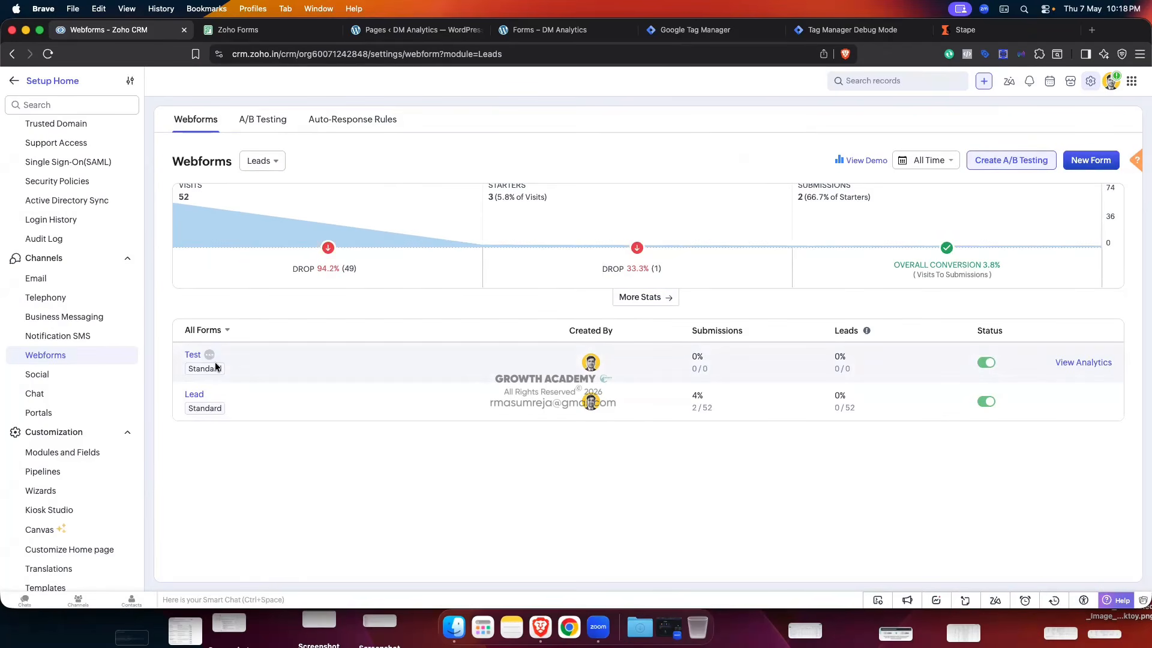
left_click(422, 33)
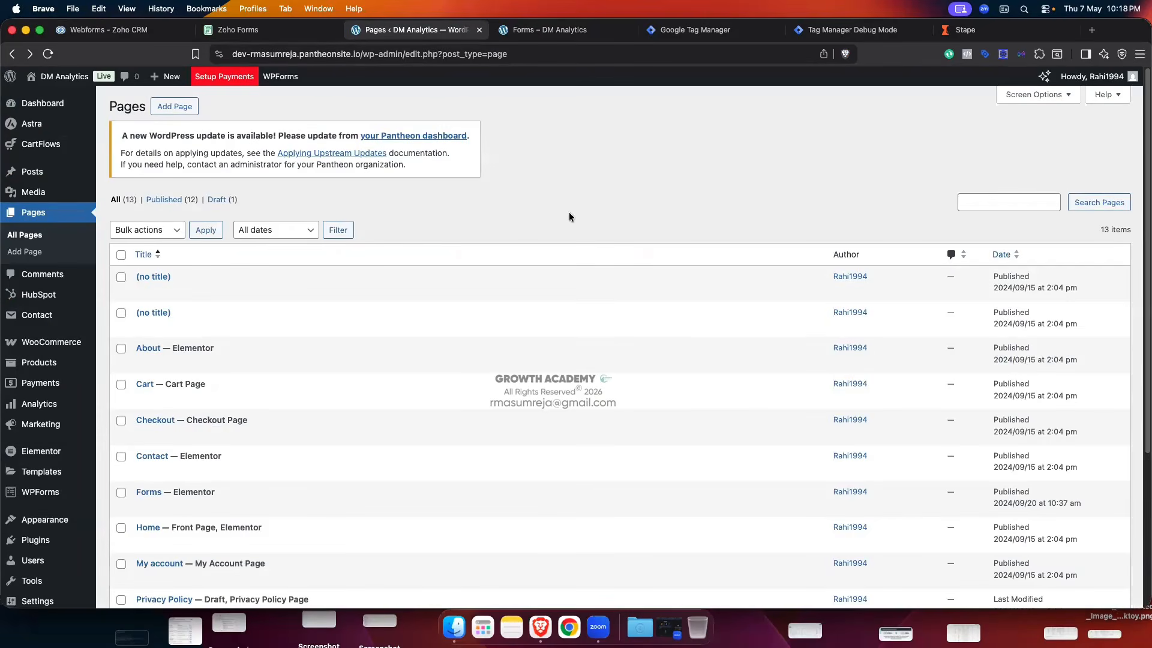
- Edit the Forms page in Elementor and open the Contact Us form's HTML widget
scroll(402, 290, "down", 5)
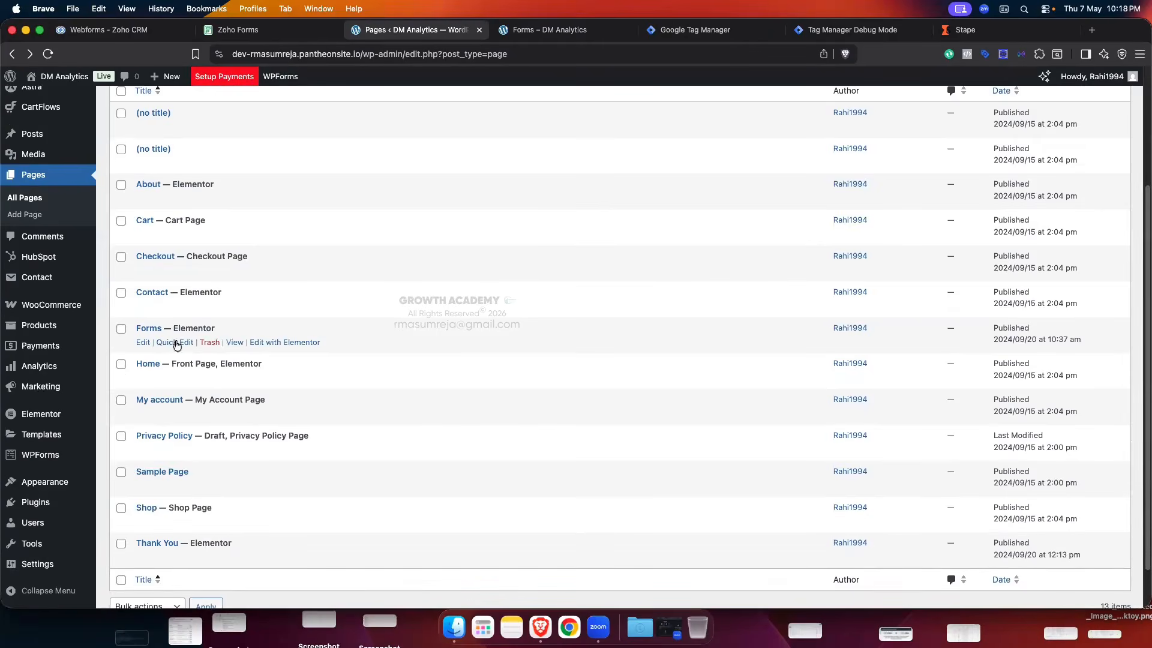
left_click(285, 342)
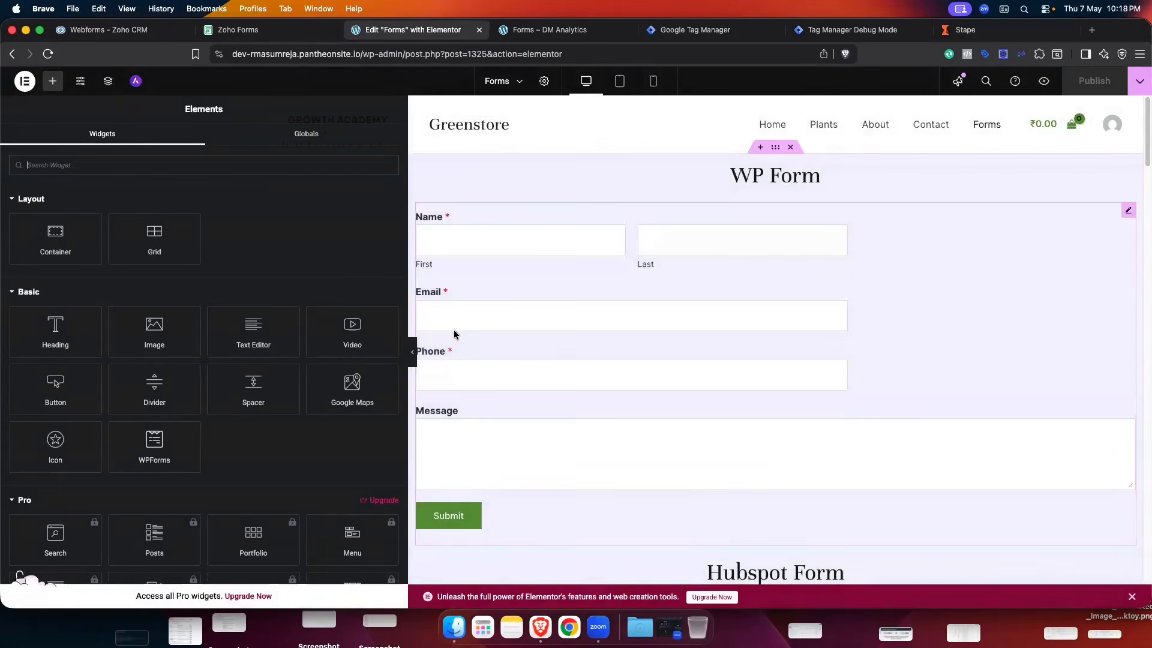
scroll(838, 275, "down", 20)
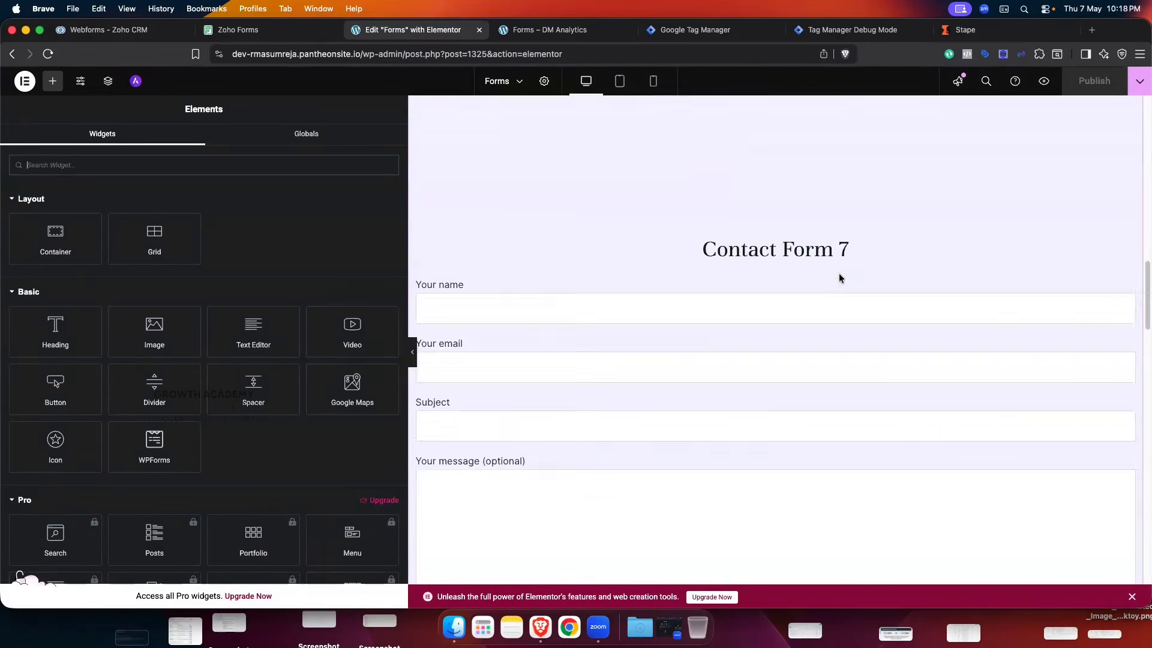
scroll(1124, 114, "up", 2)
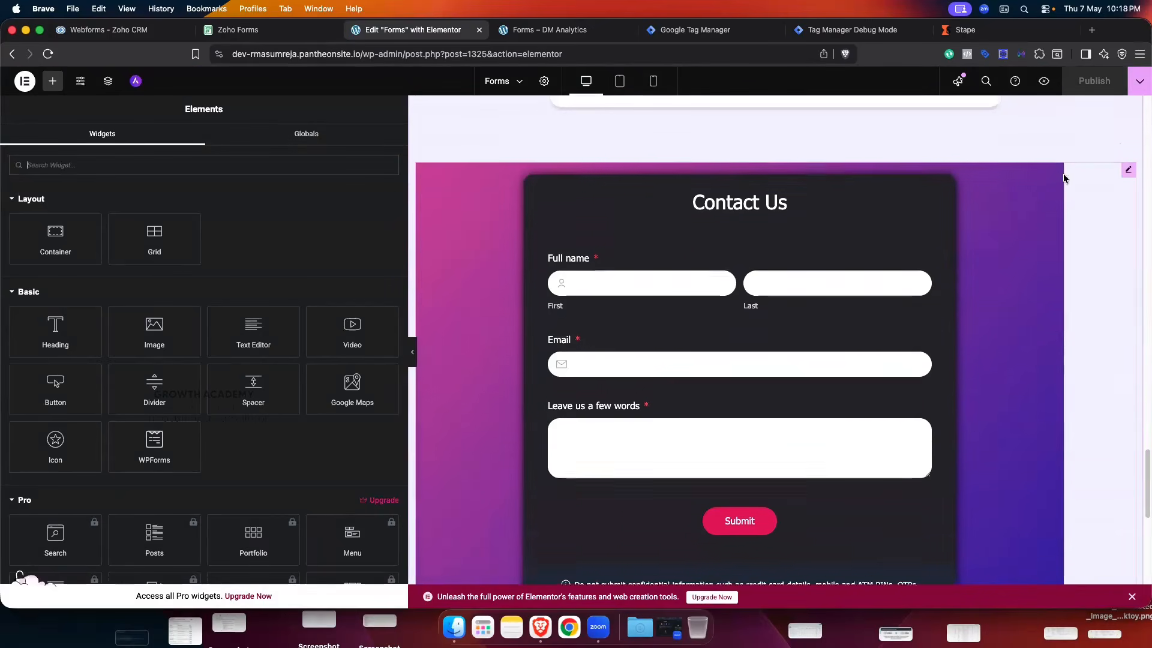
left_click(1127, 174)
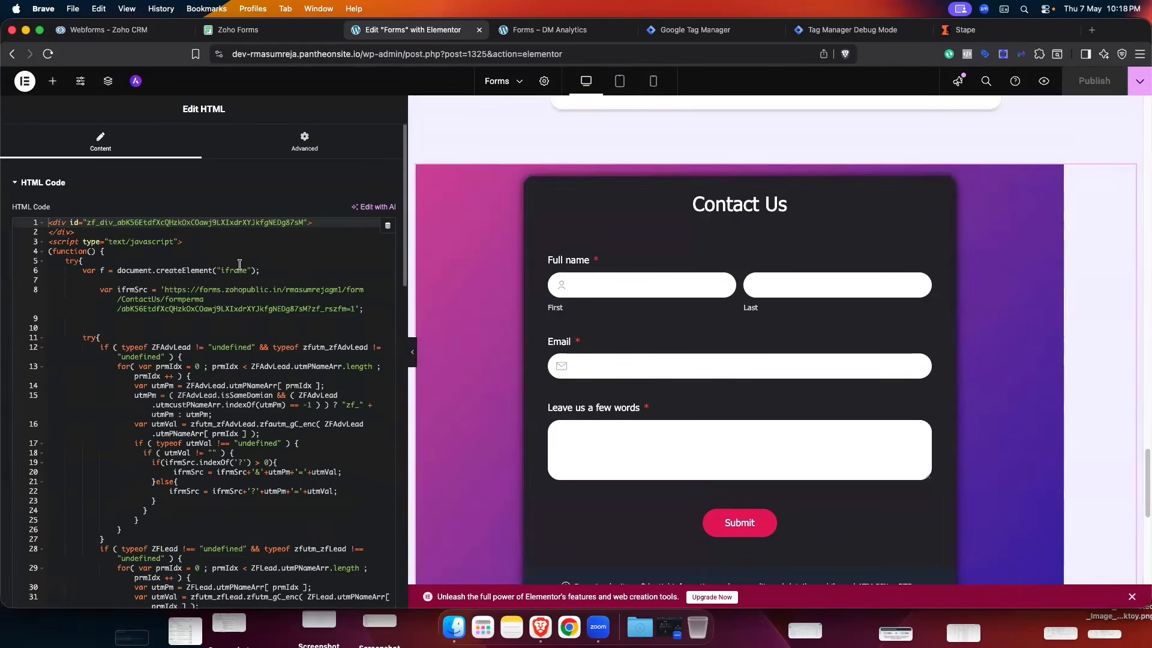
- Replace the Contact Us HTML with the pasted Zoho Test webform code
key("super+a")
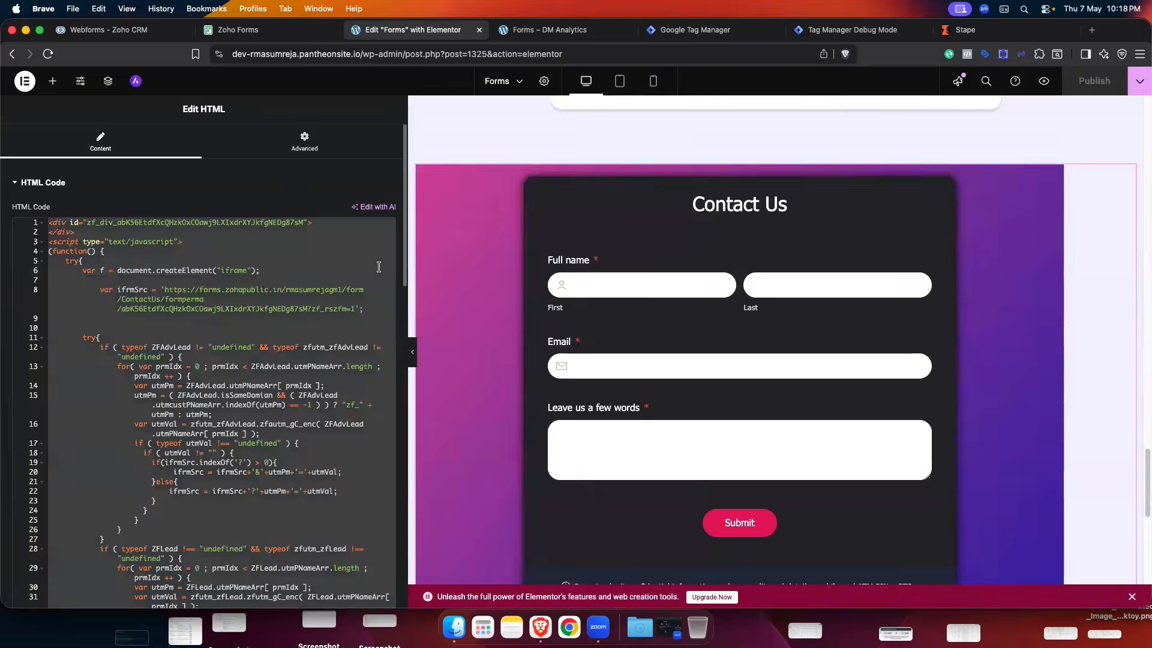
key("BackSpace")
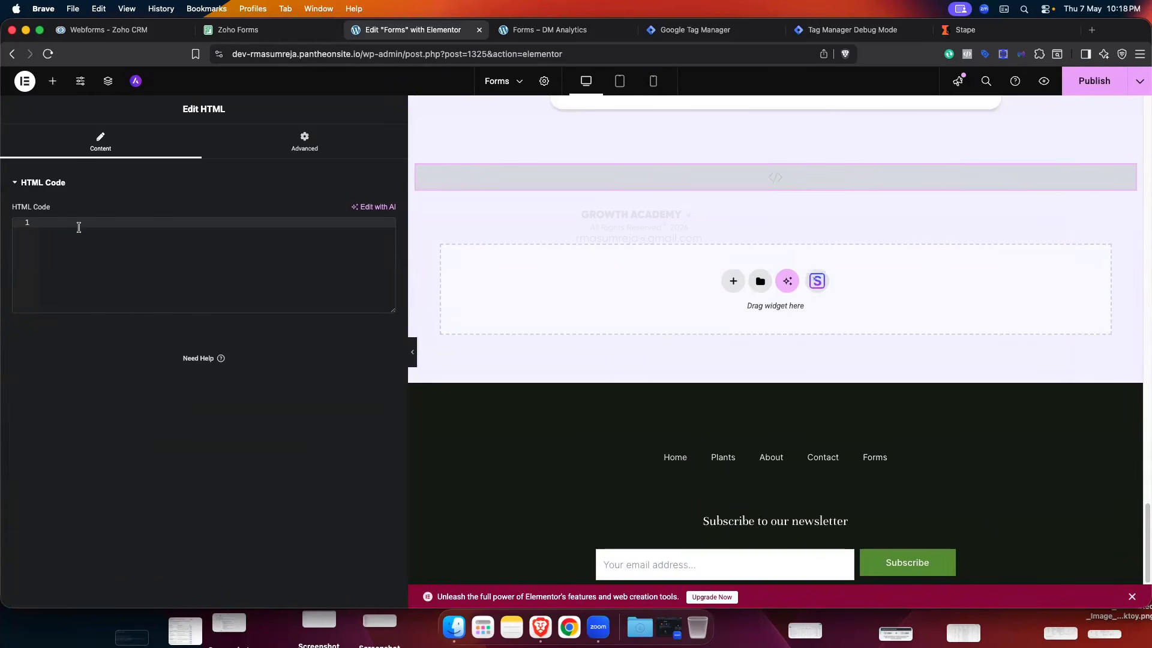
key("super+v")
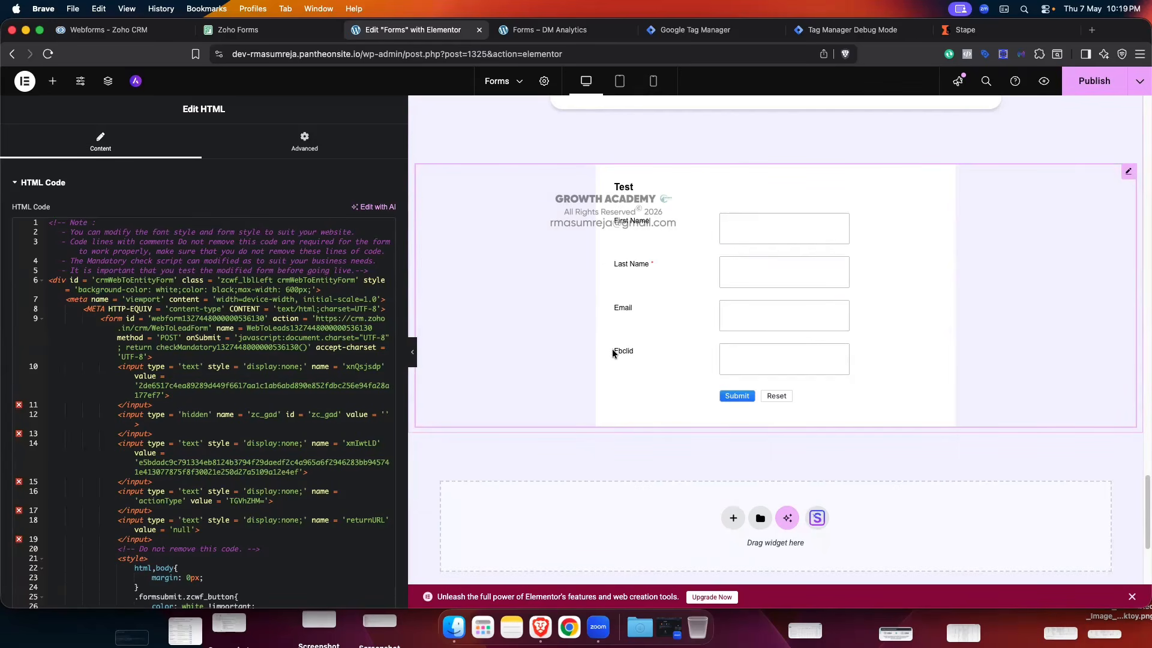
mouse_move(612, 350)
left_mouse_down()
mouse_move(650, 352)
mouse_move(629, 350)
left_mouse_up()
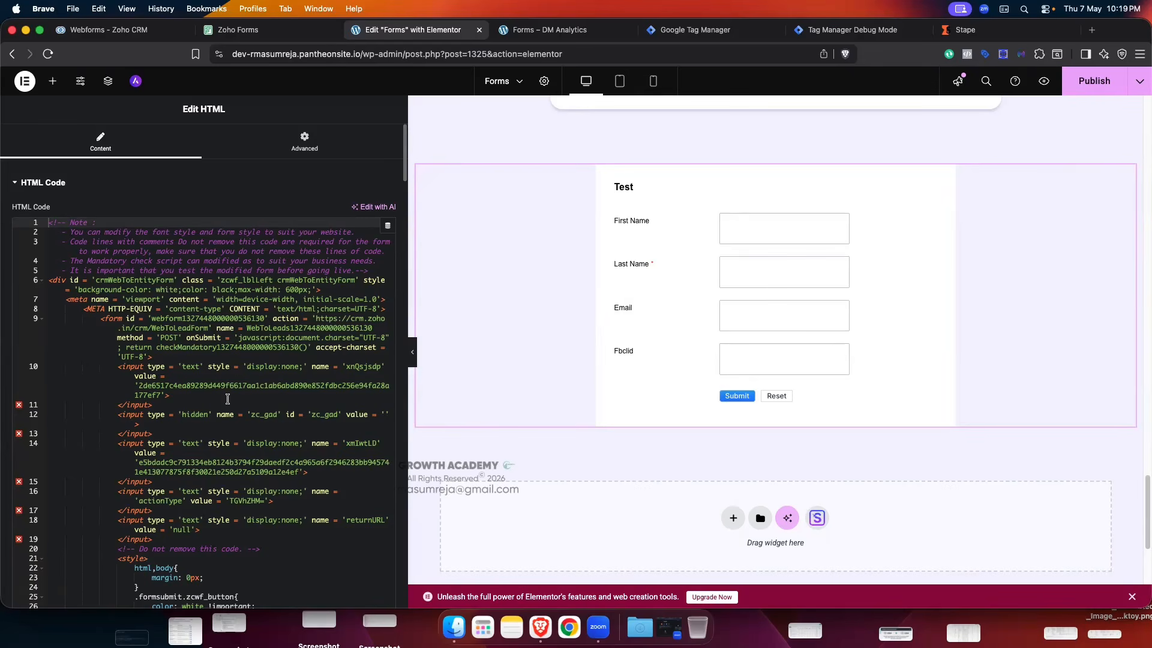
- Scroll through the pasted code to the Fbclid label and input on lines 225 and 228
scroll(236, 380, "down", 5)
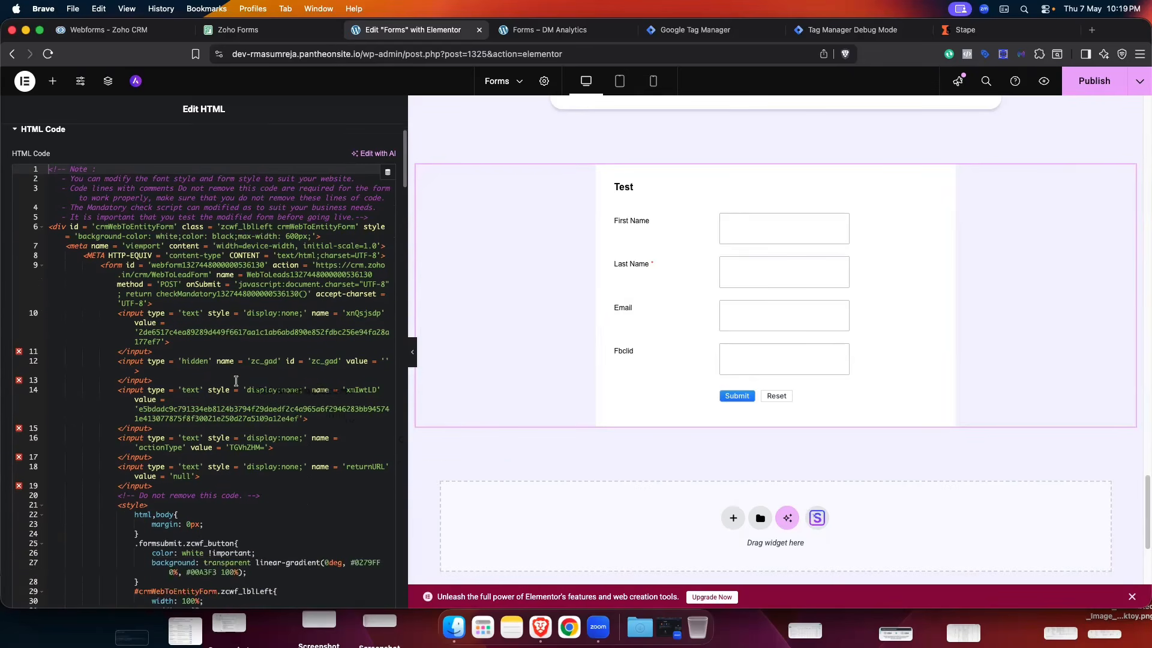
scroll(235, 383, "down", 1)
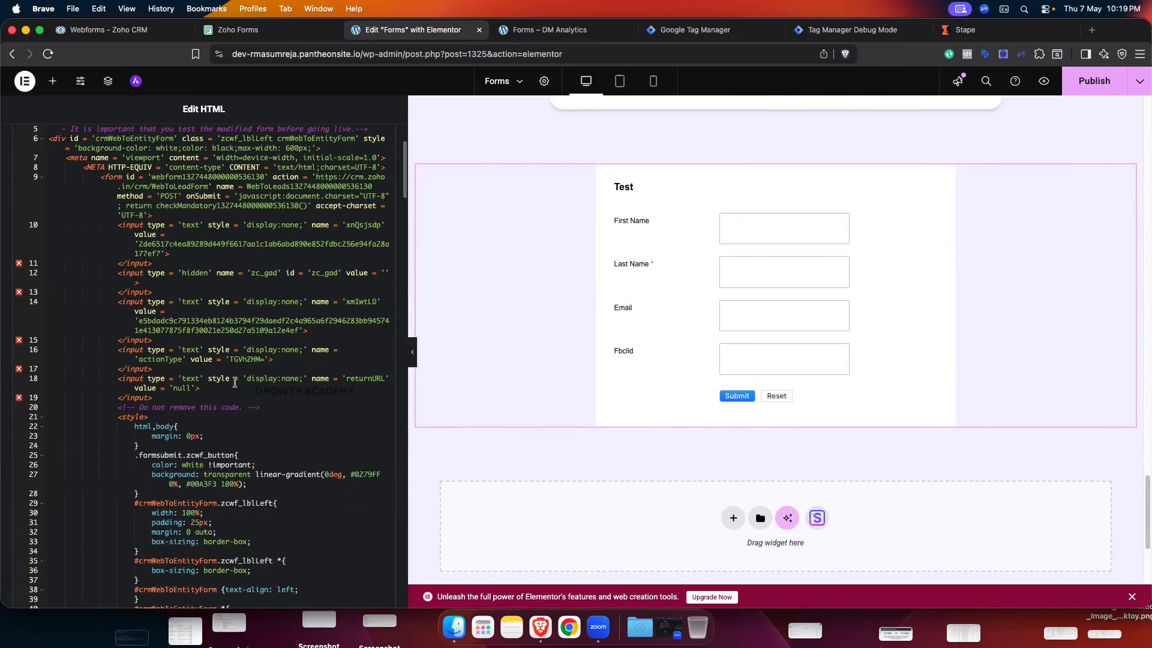
scroll(236, 385, "up", 3)
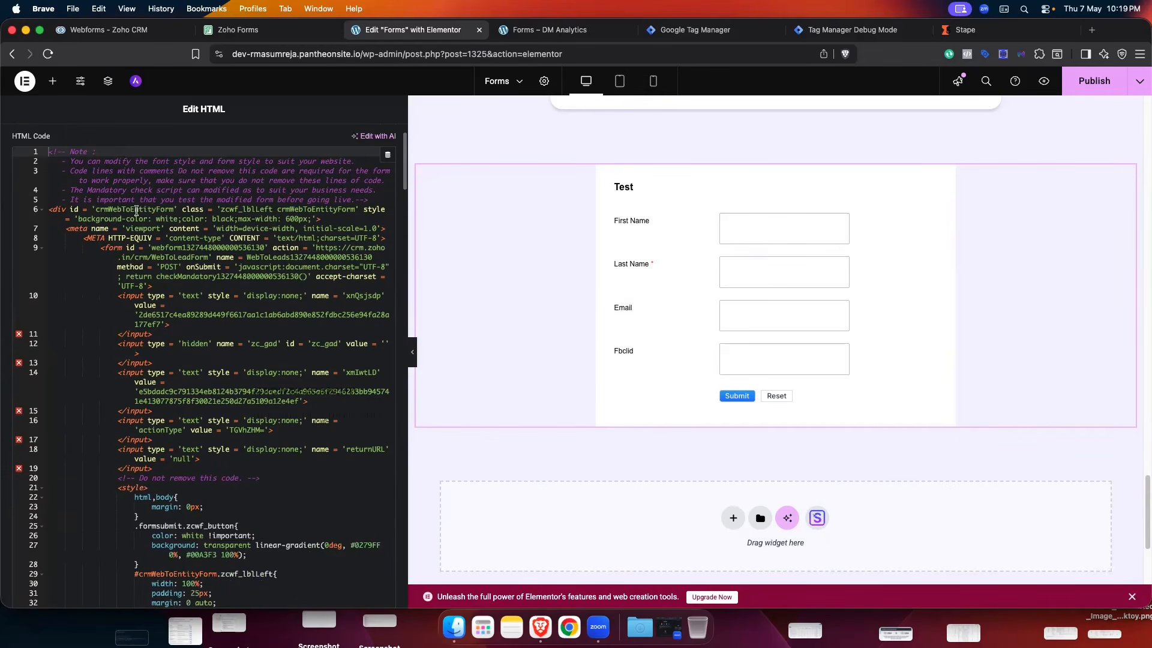
scroll(208, 387, "down", 2)
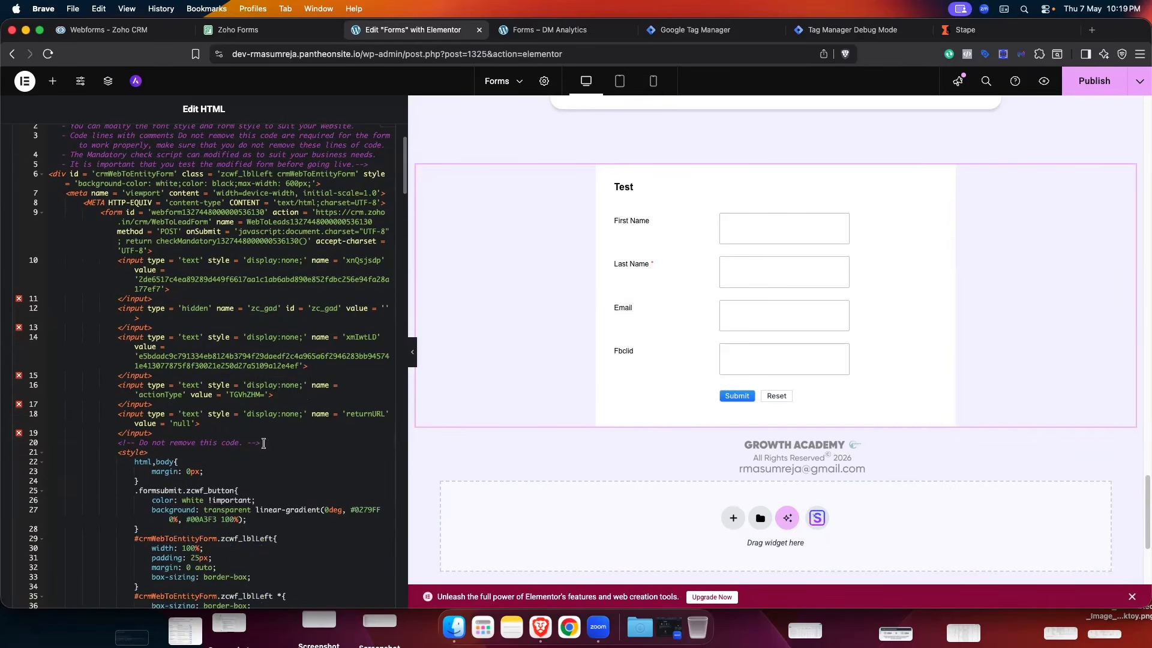
left_click_drag(263, 443, 126, 443)
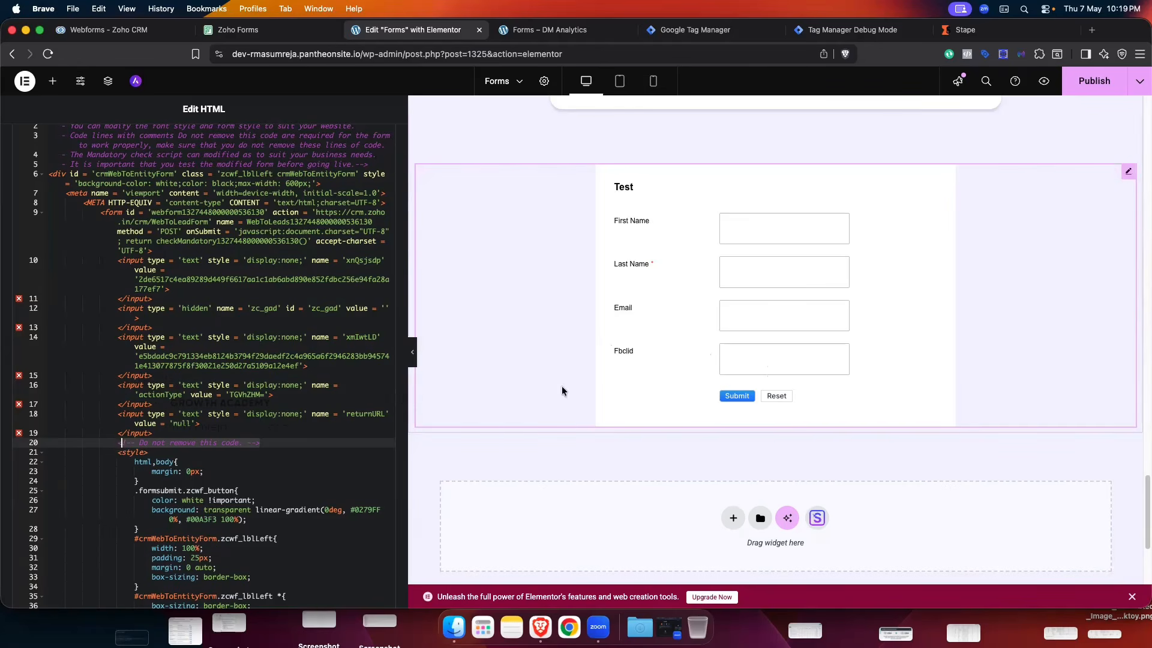
scroll(292, 412, "down", 5)
scroll(292, 413, "down", 20)
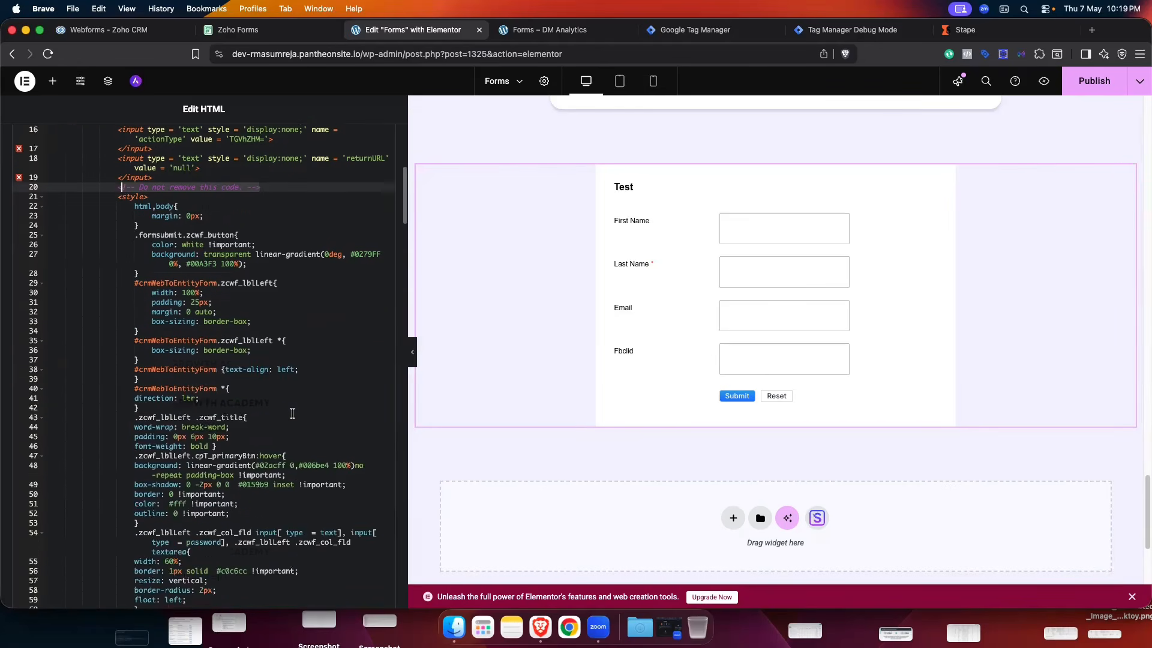
scroll(292, 414, "down", 20)
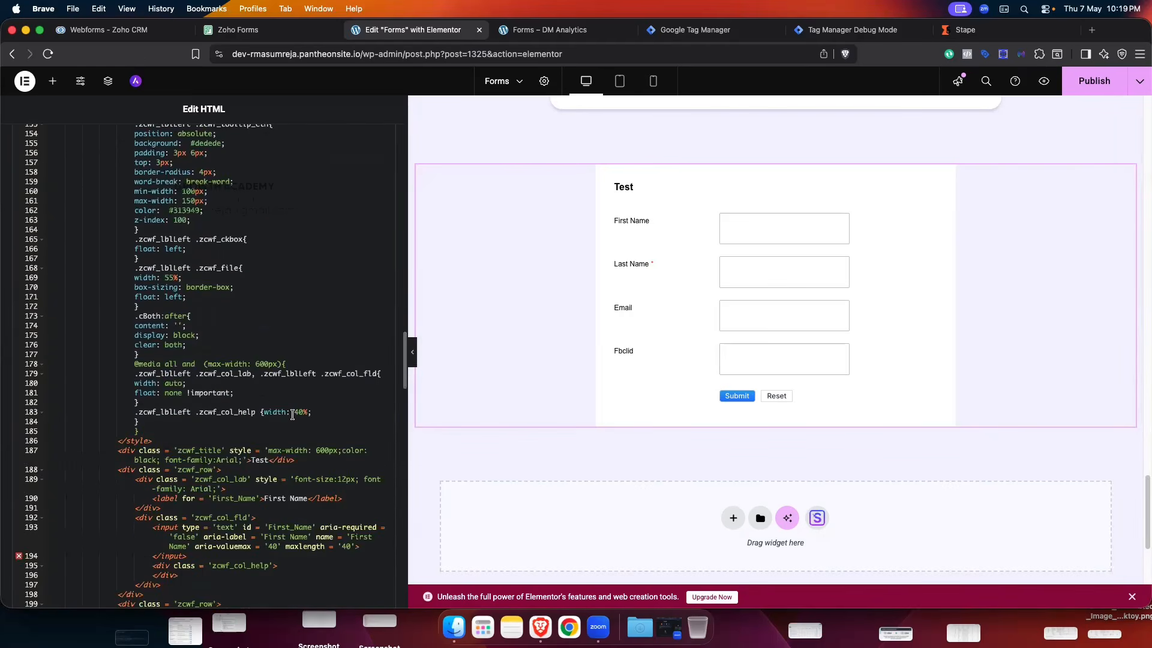
scroll(292, 414, "down", 10)
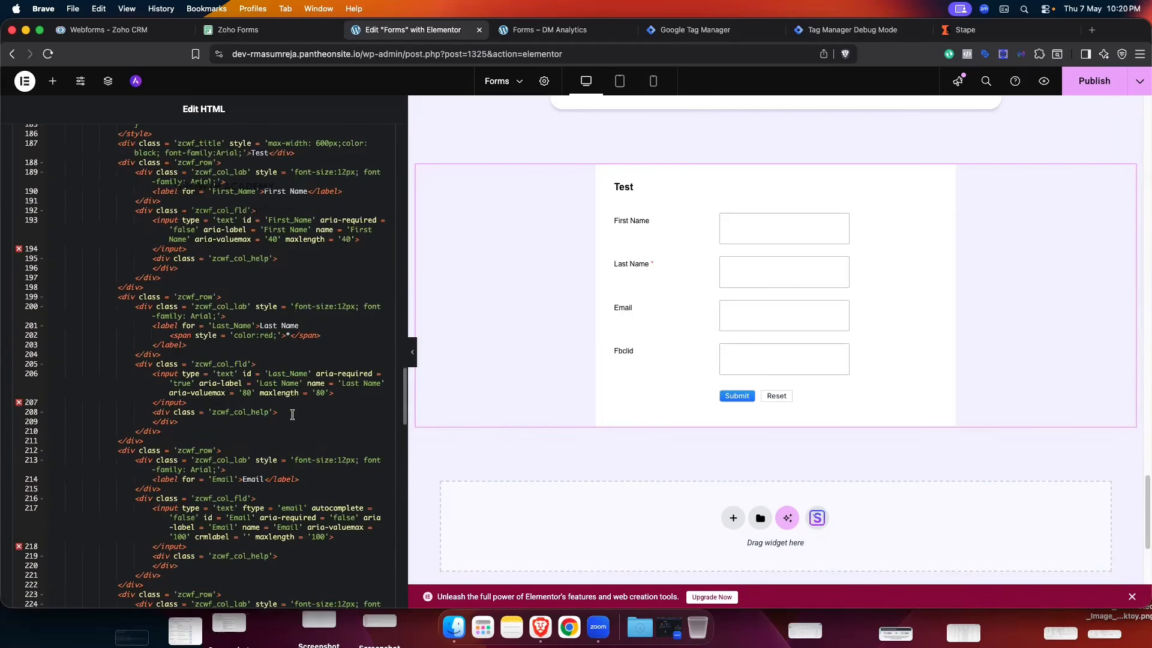
scroll(292, 414, "down", 5)
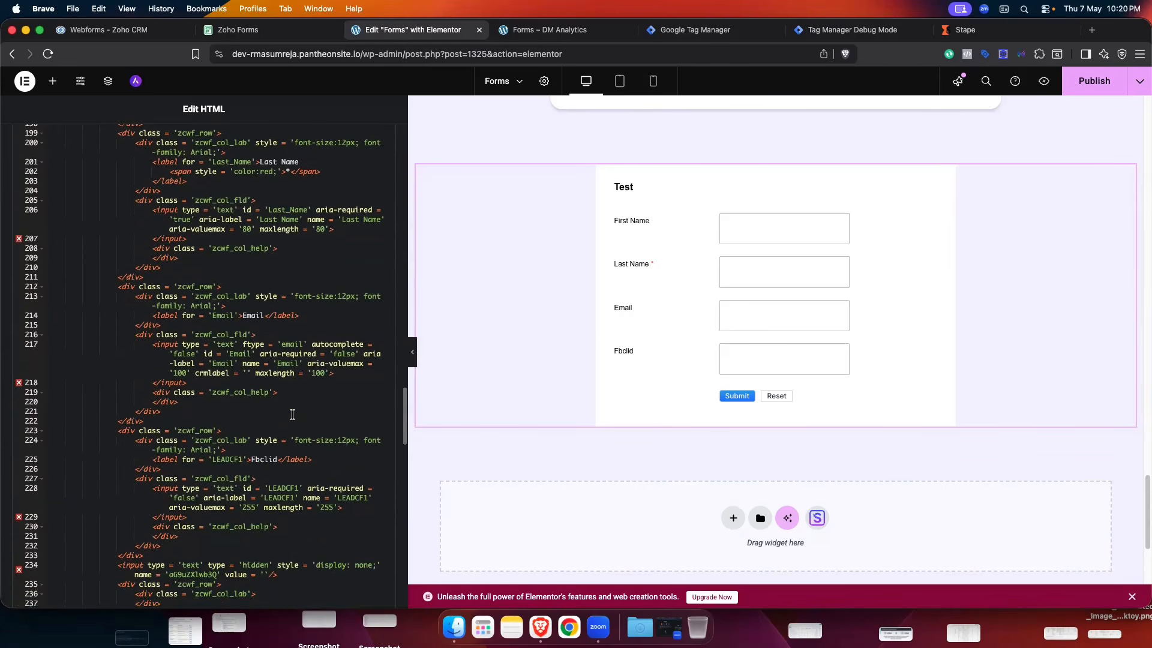
scroll(226, 448, "down", 2)
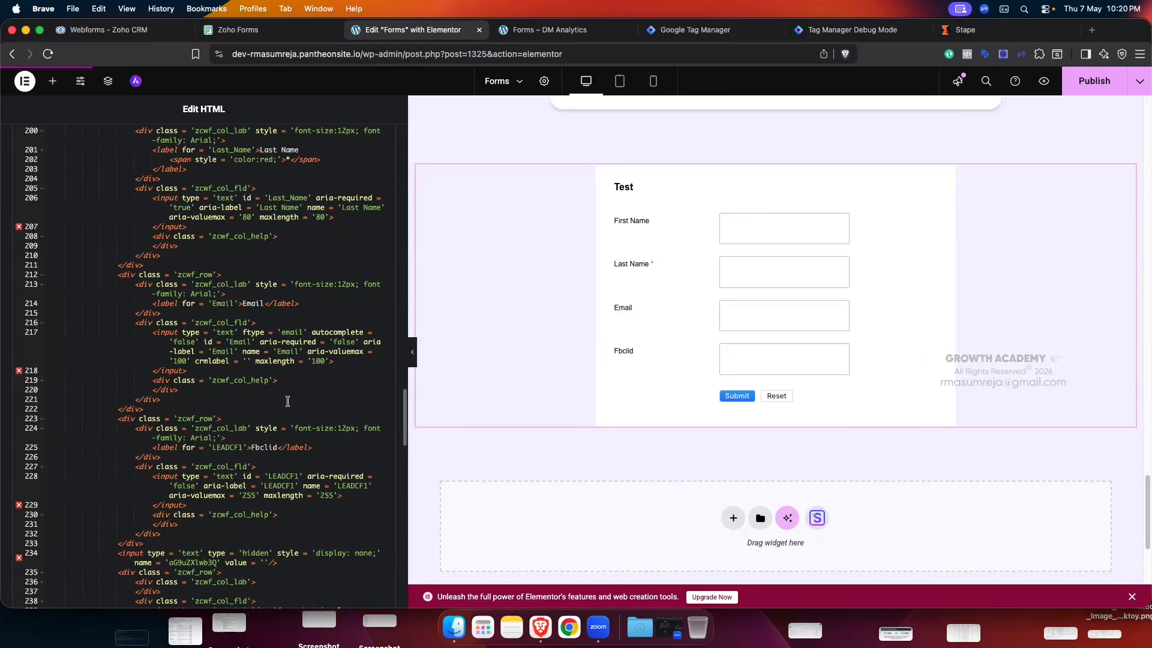
scroll(286, 399, "up", 1)
scroll(286, 399, "down", 1)
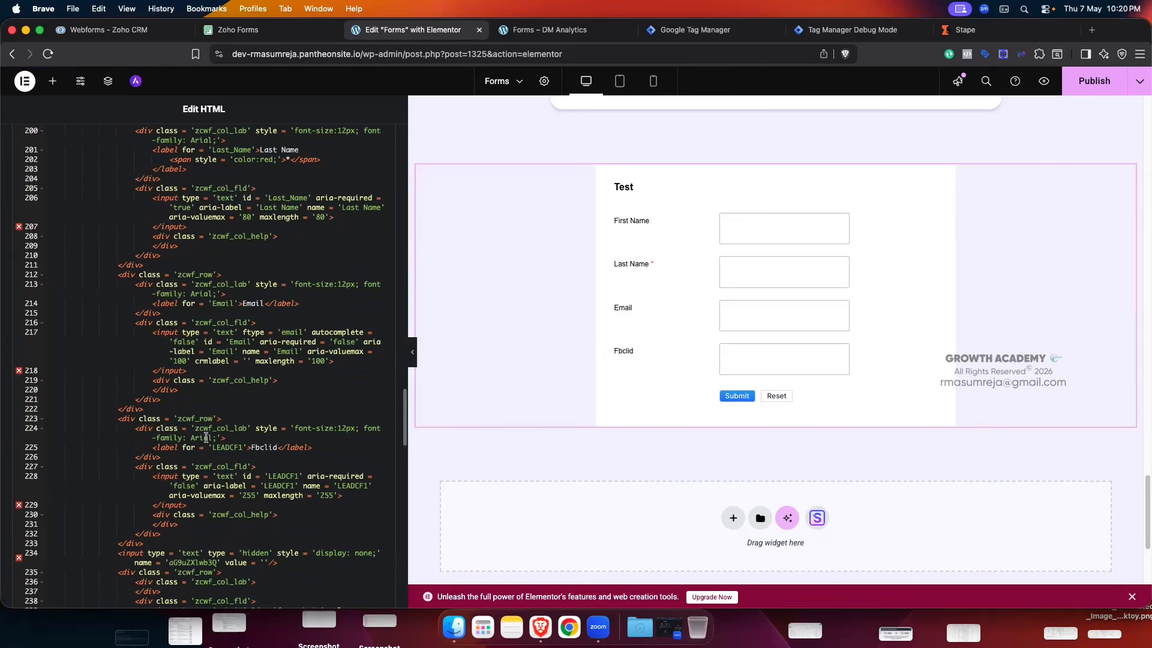
left_click(259, 448)
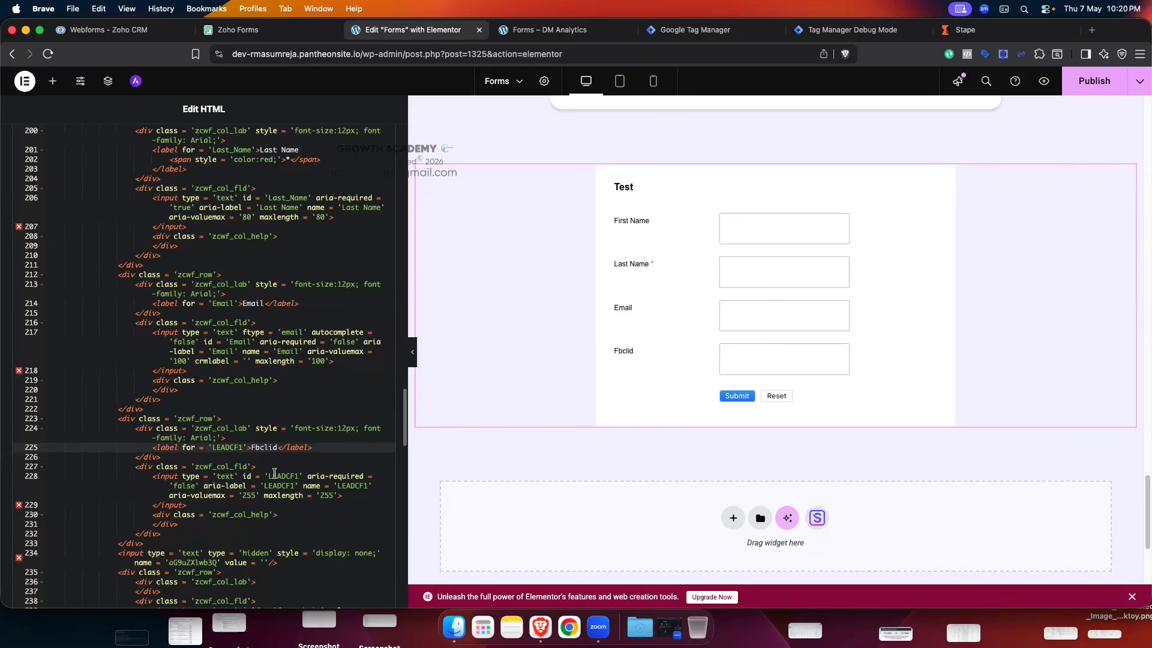
left_click(166, 478)
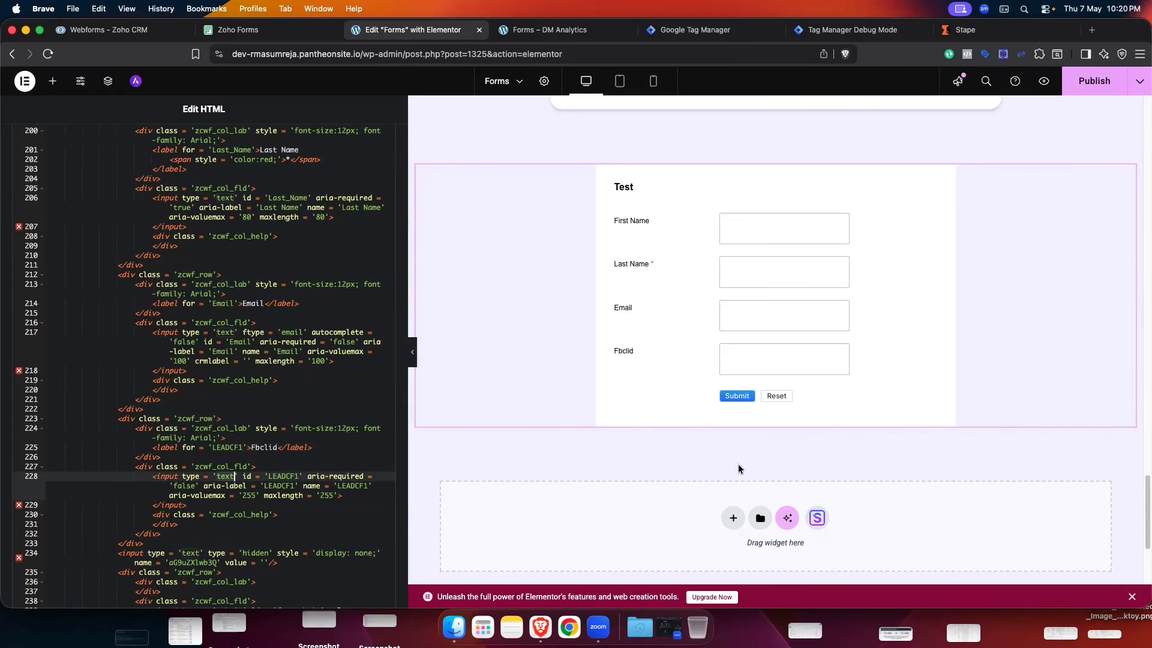
key("BackSpace")
key("BackSpace")
key("BackSpace")
key("BackSpace")
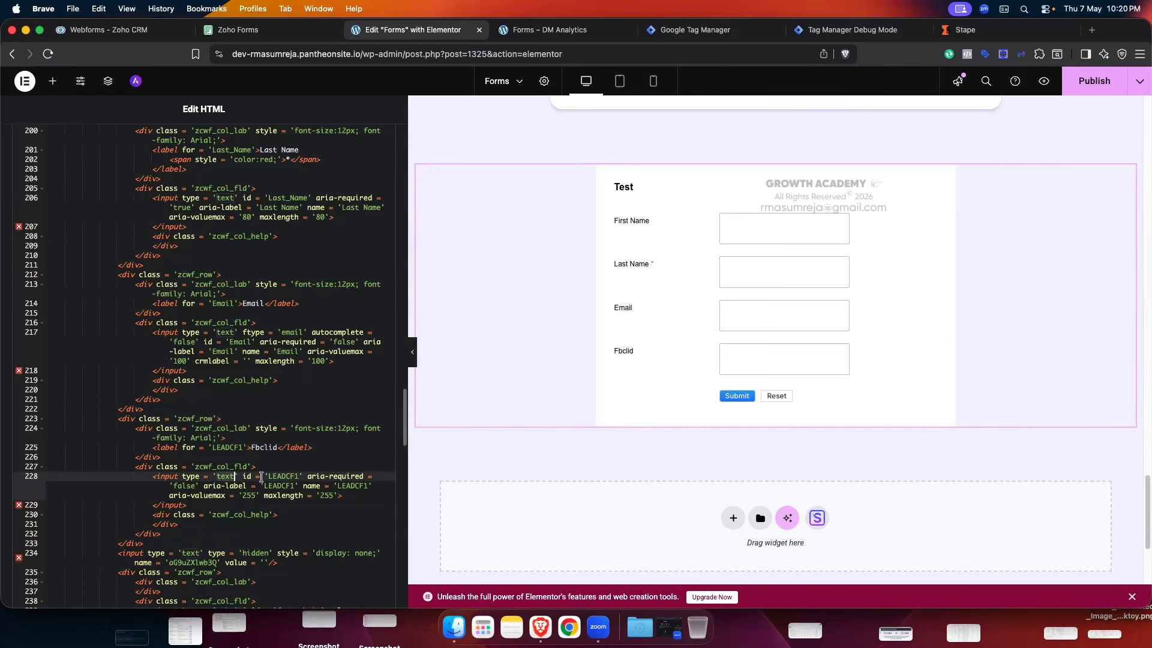
key("BackSpace")
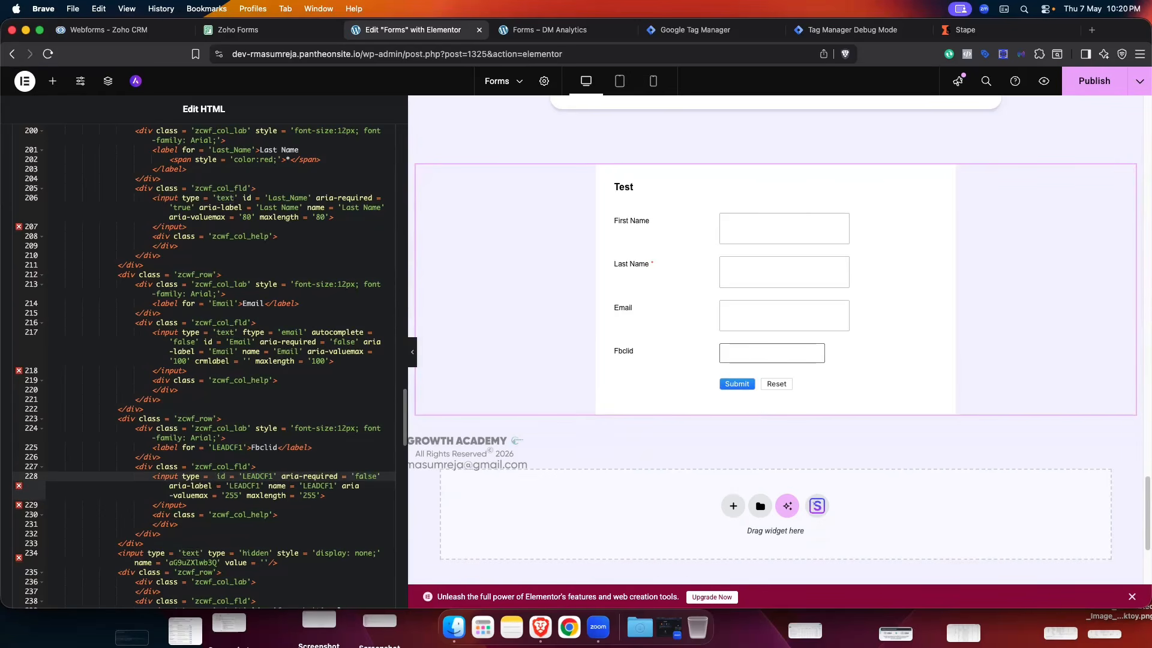
key("super+z")
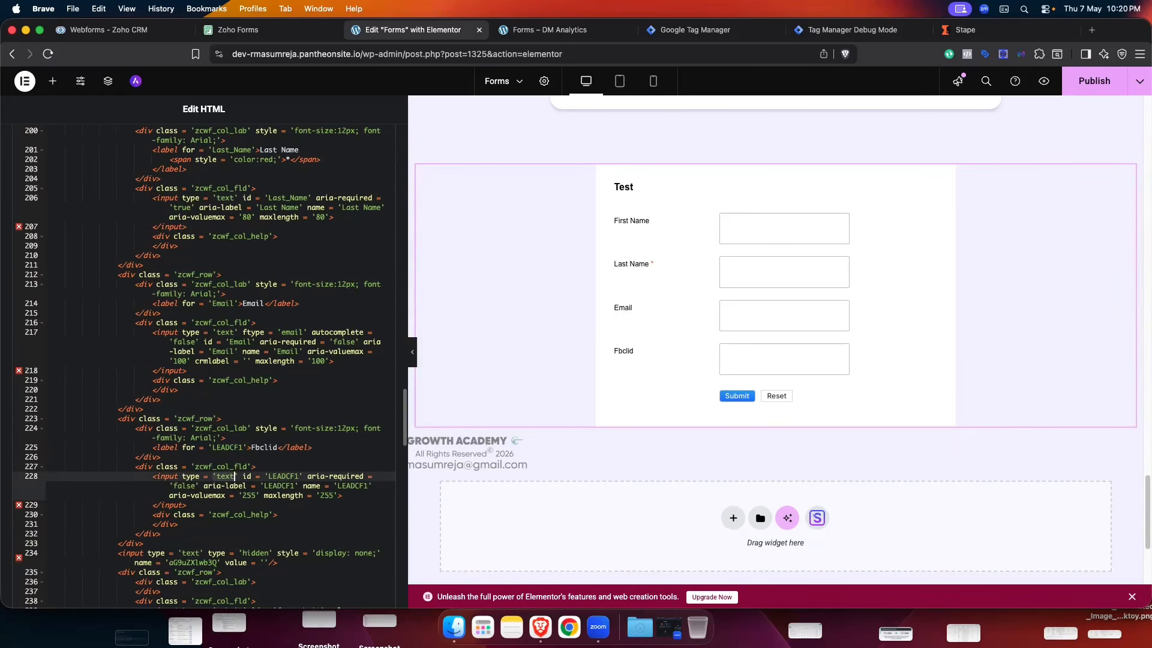
key("BackSpace")
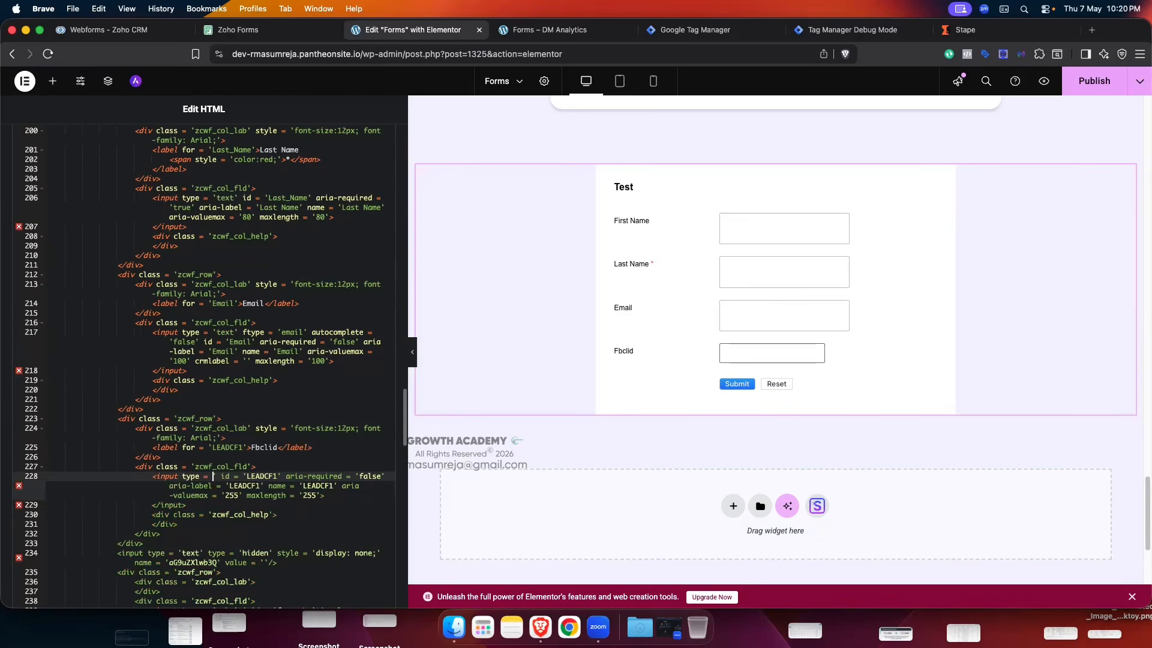
key("super+z")
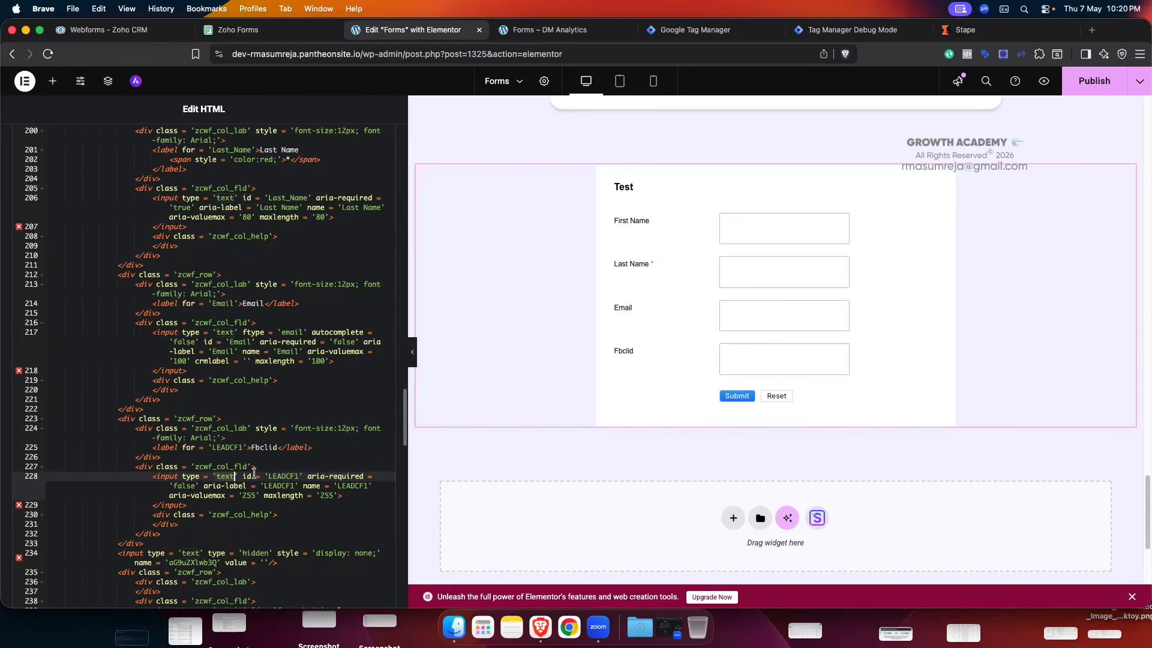
key("BackSpace")
key("BackSpace")
key("BackSpace")
key("BackSpace")
type("hidde")
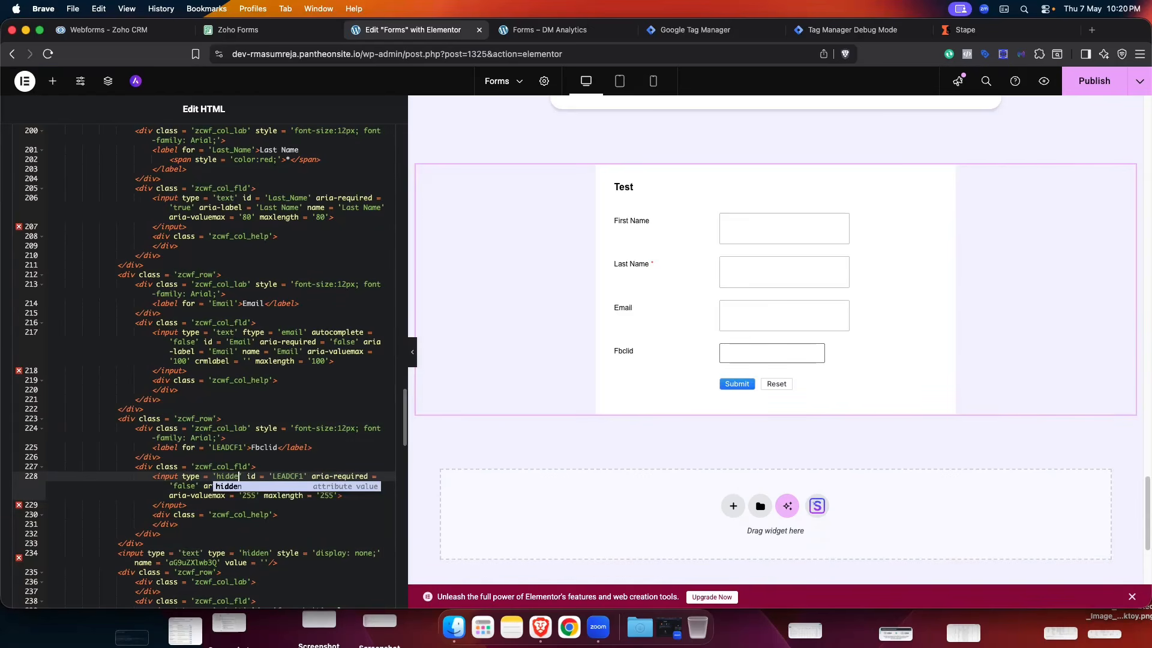
type("n")
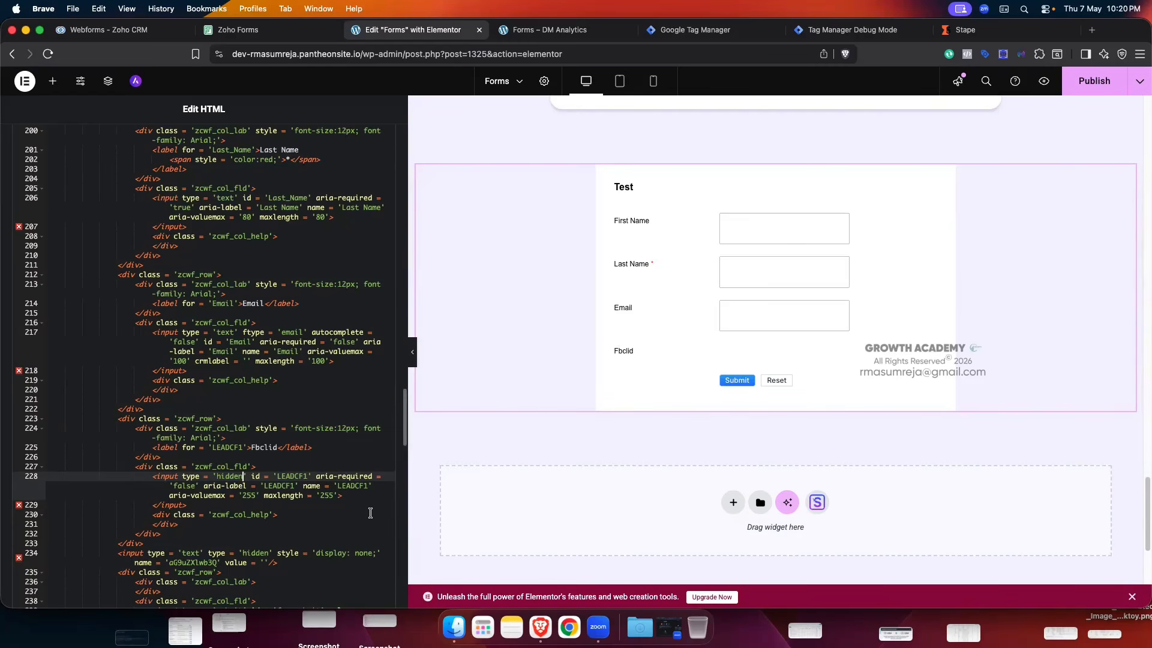
left_click(268, 460)
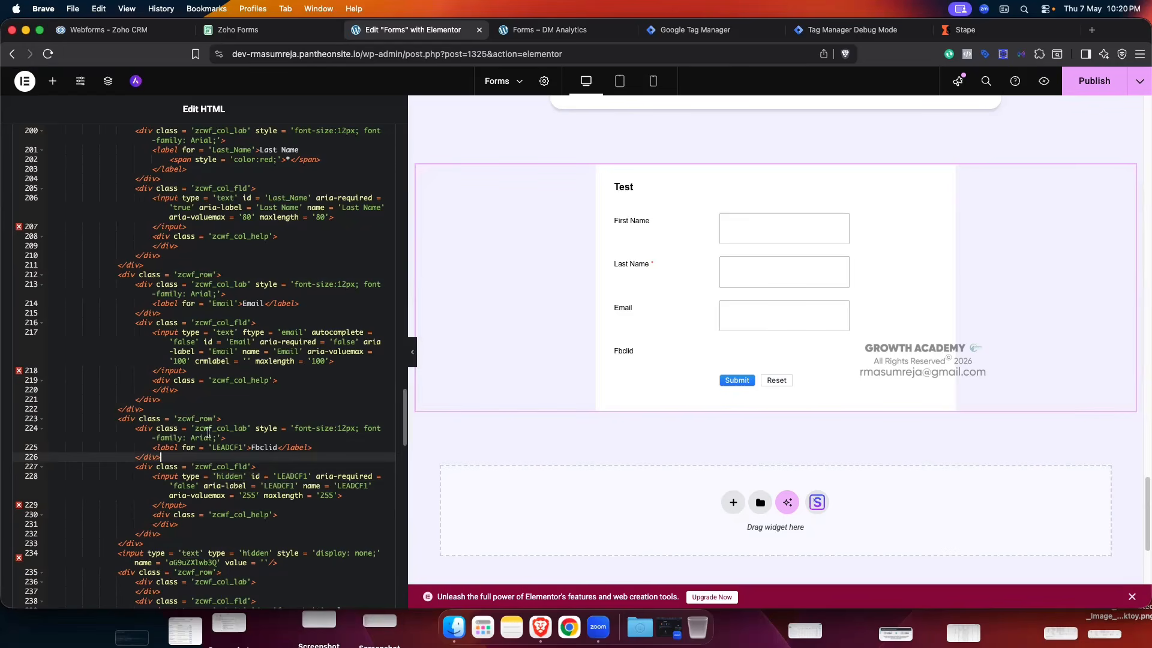
left_click(256, 448)
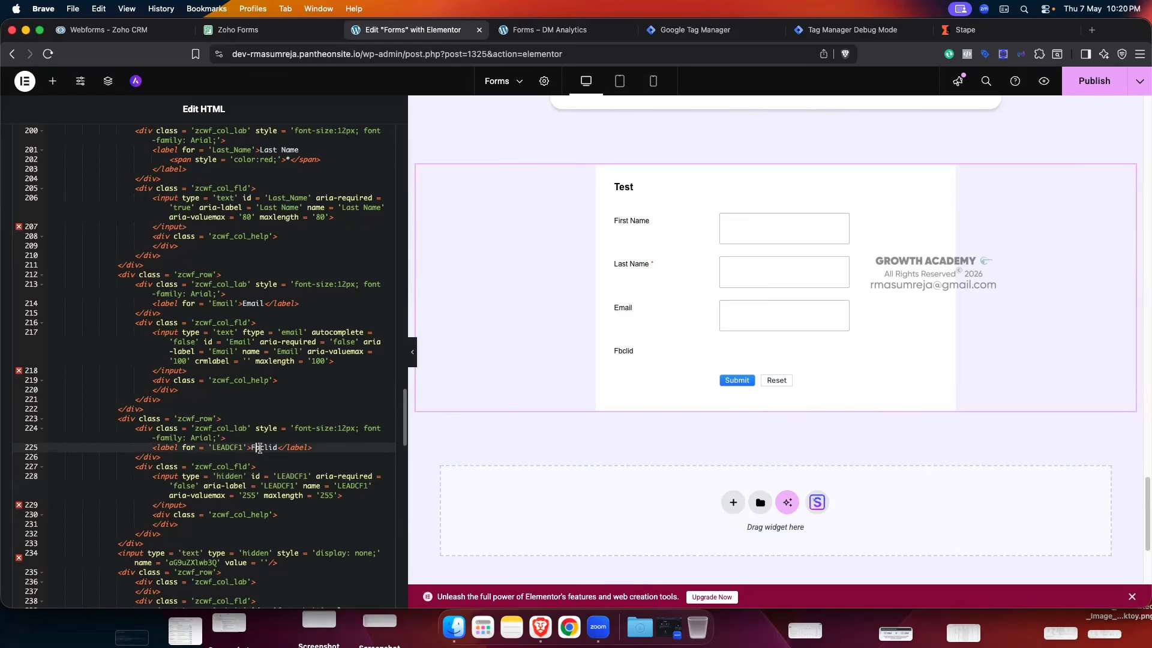
left_click(160, 429)
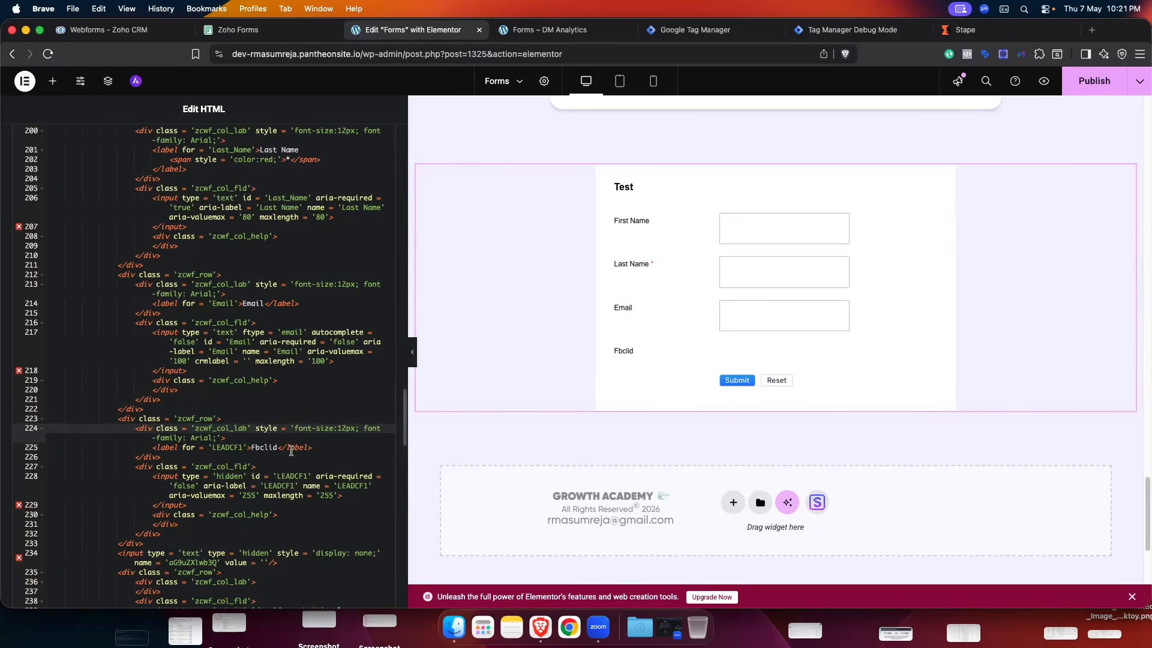
- Add display:none to the Fbclid label style on line 224 and save the page
left_click(216, 437)
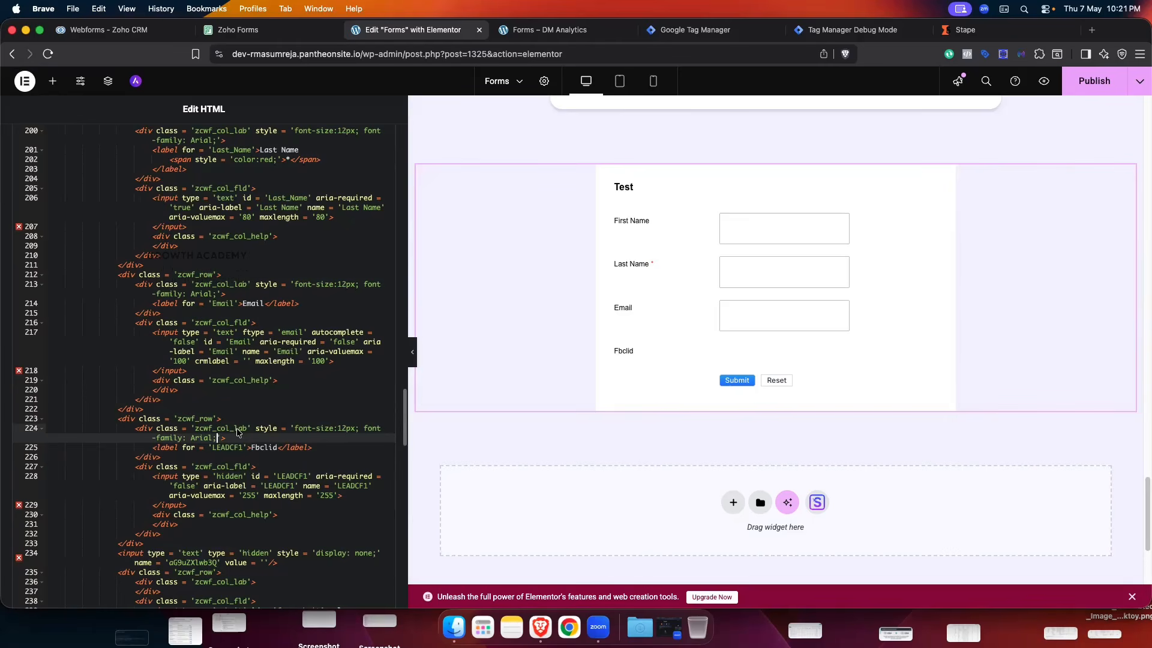
type("dis")
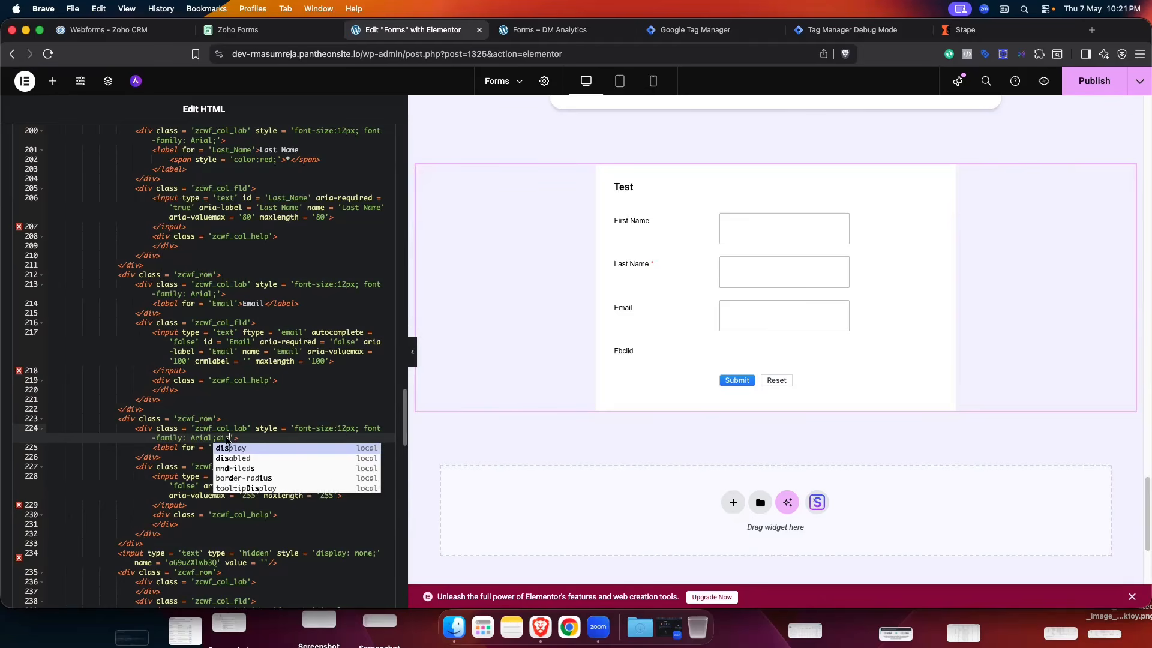
left_click(232, 450)
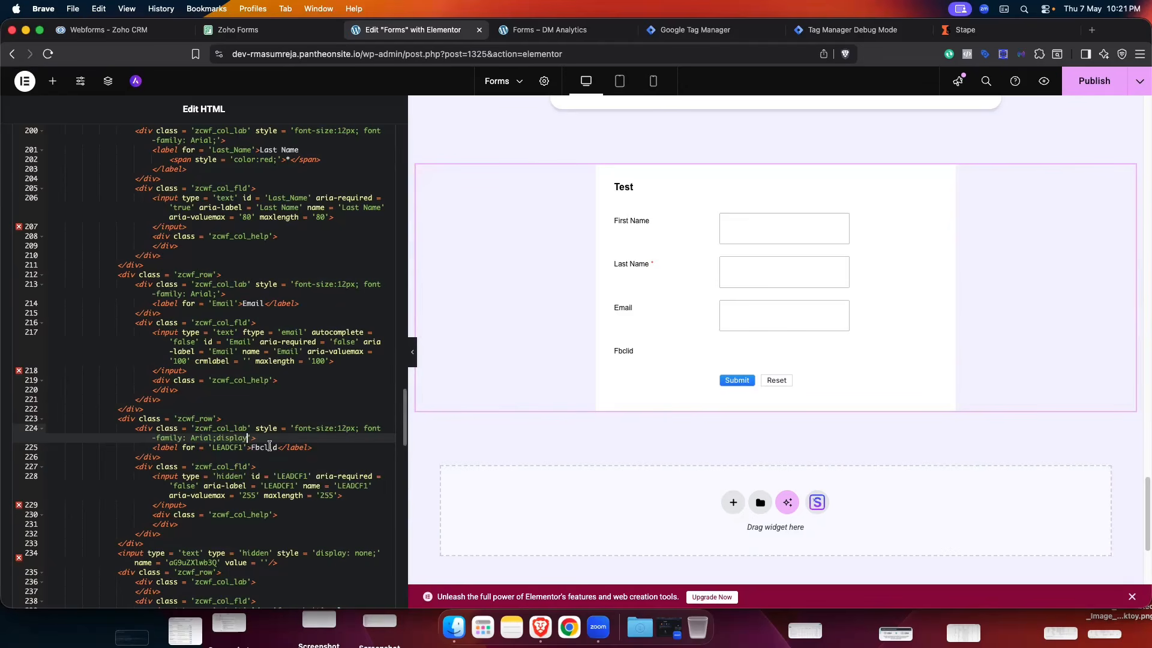
type(":n")
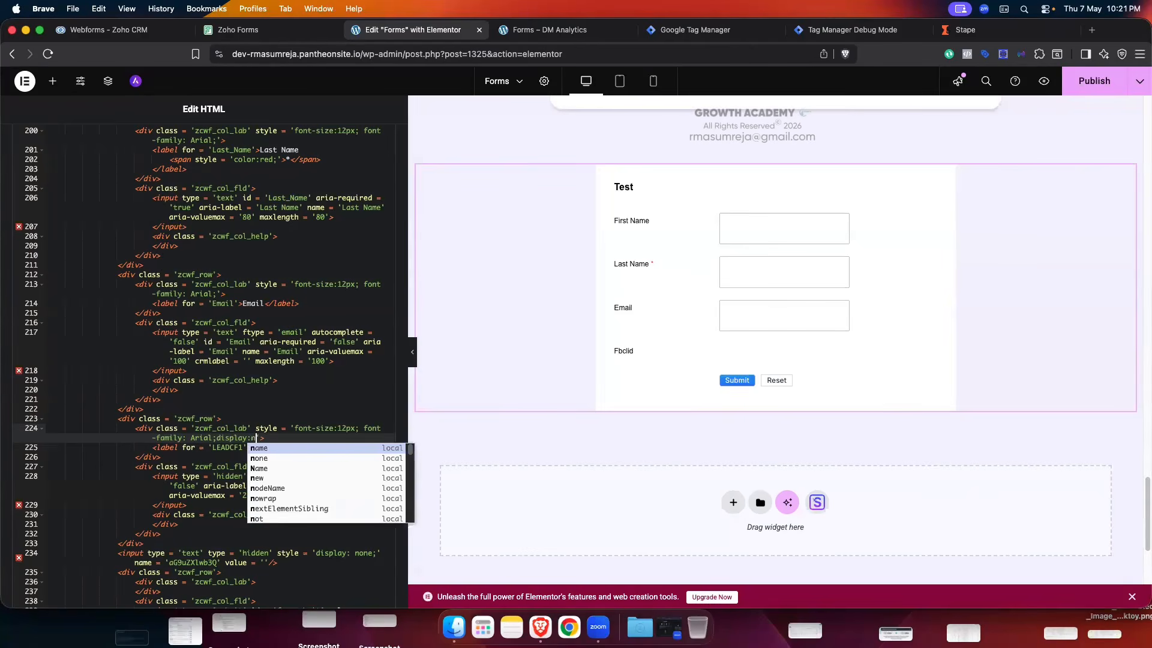
type("one")
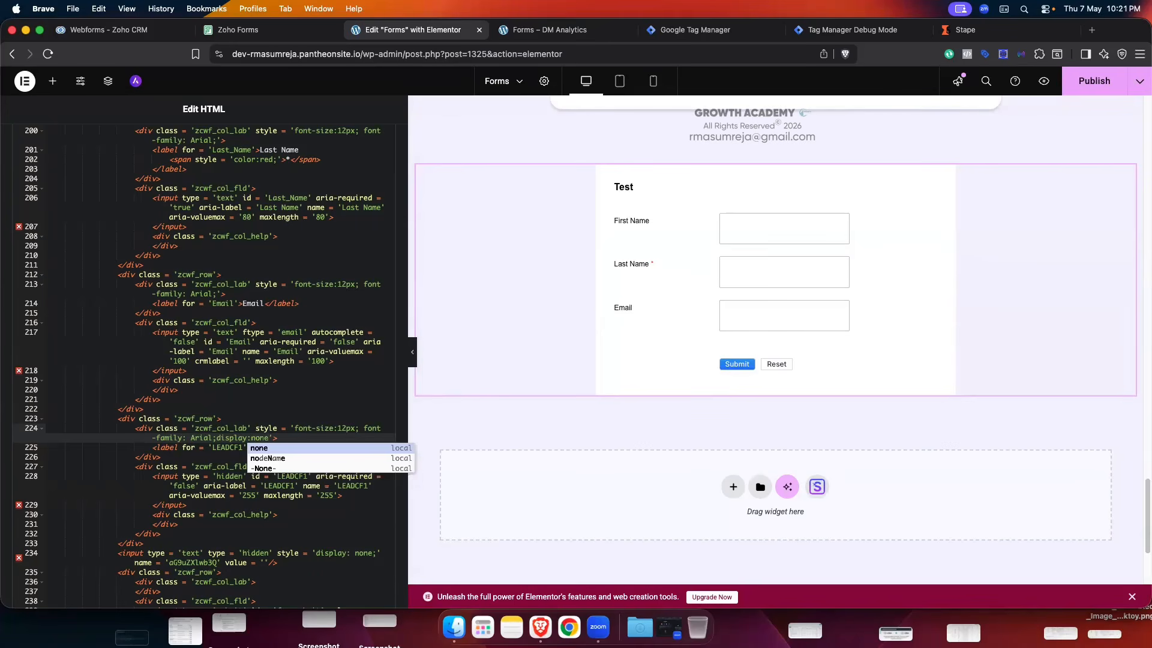
left_click(283, 450)
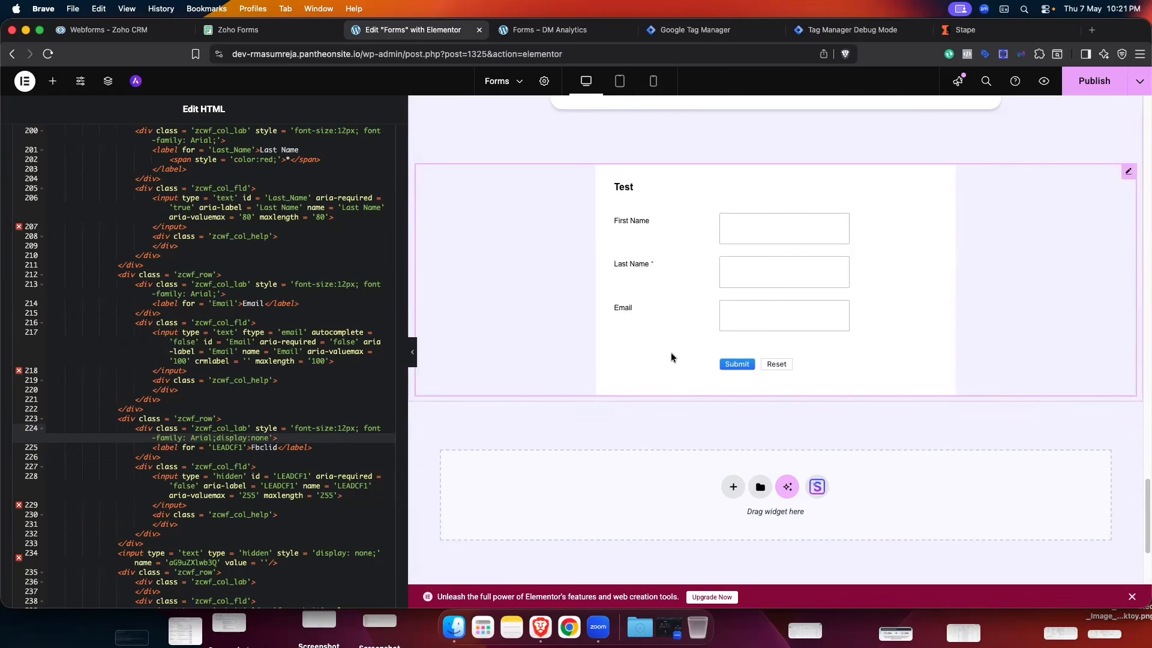
scroll(276, 391, "up", 8)
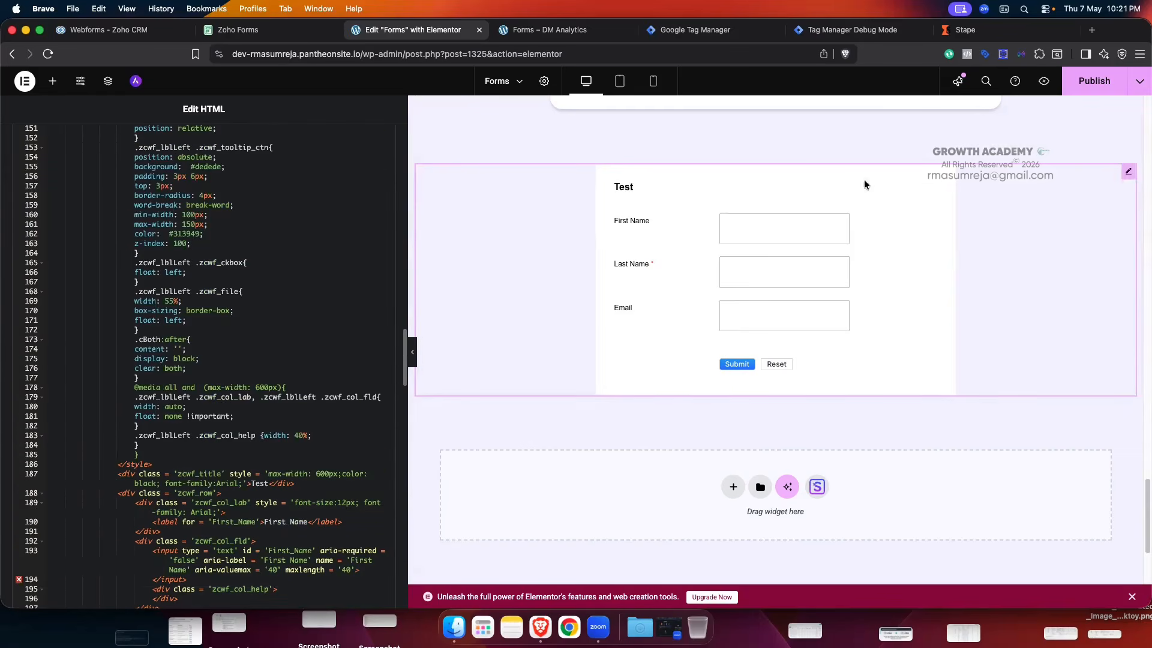
key("super+s")
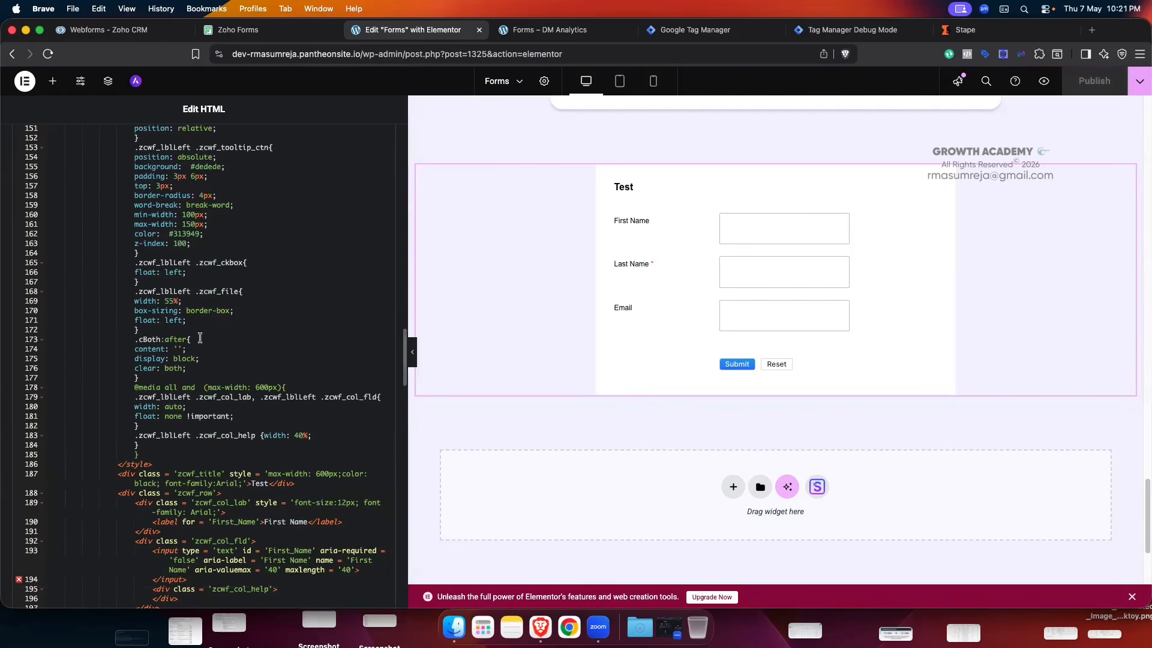
scroll(200, 337, "up", 1)
- Open the live site's Forms page in a new tab and scroll down to the Test form
left_click(547, 29)
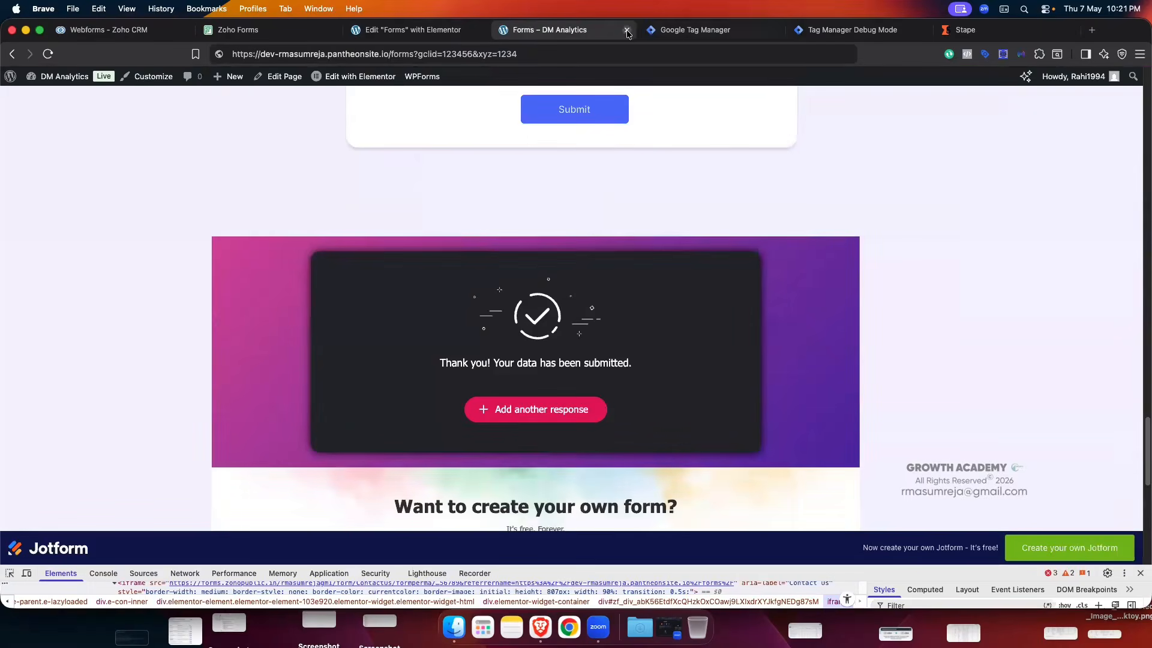
left_click(626, 29)
left_click(385, 31)
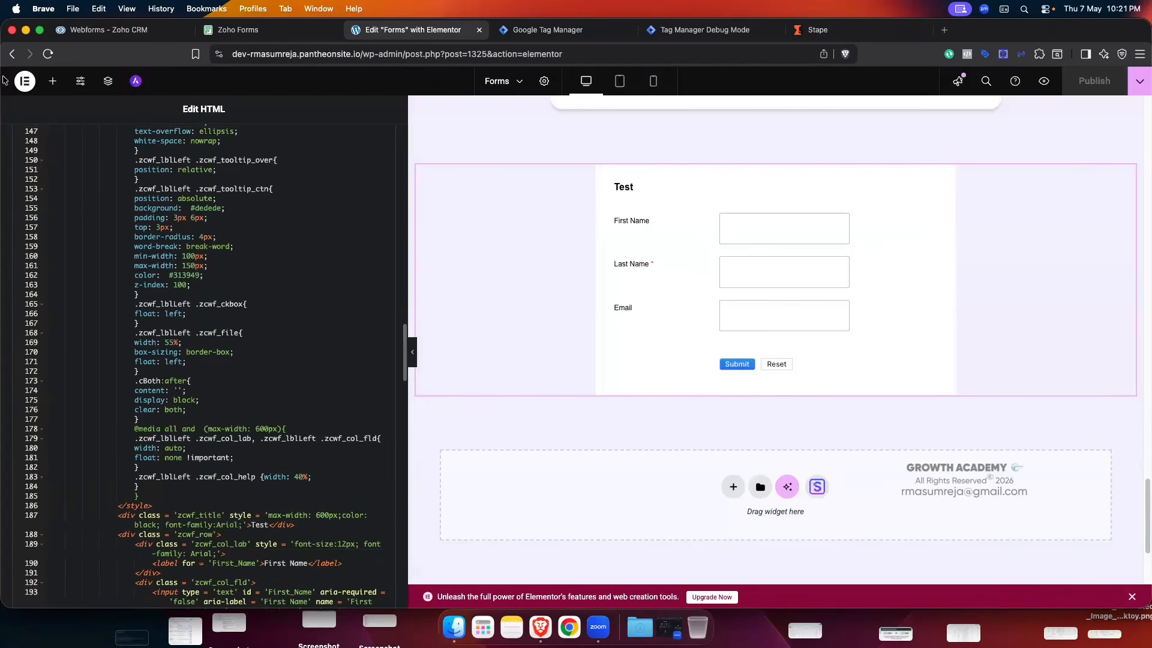
left_click(10, 56)
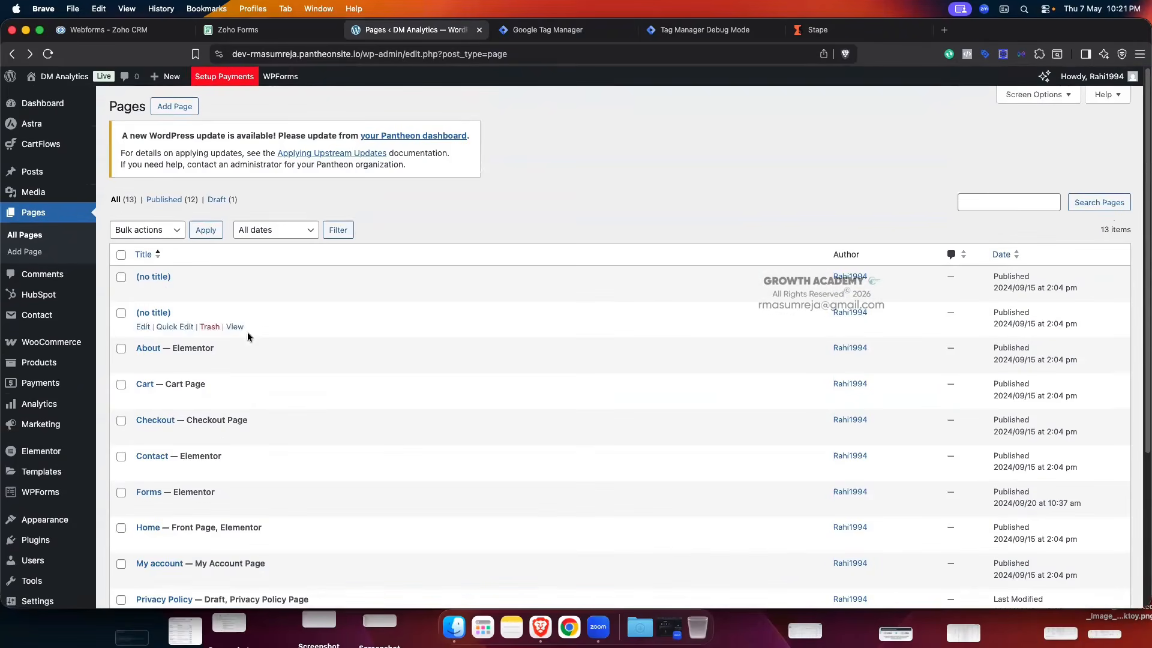
mouse_move(60, 77)
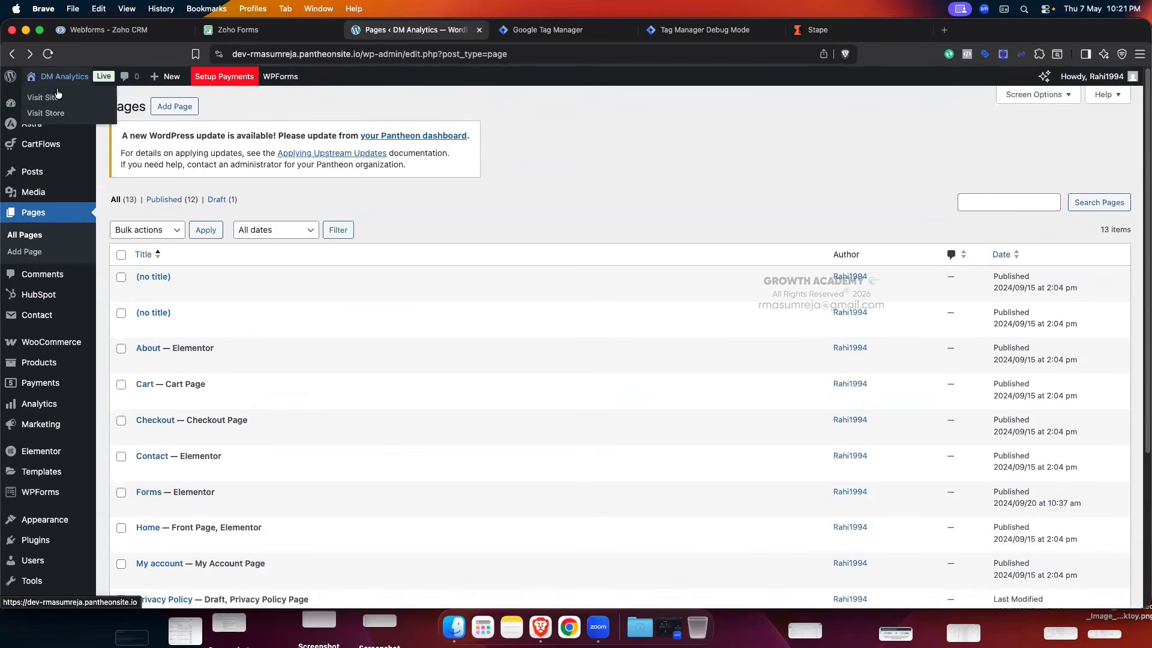
right_click(54, 99)
left_click(78, 97)
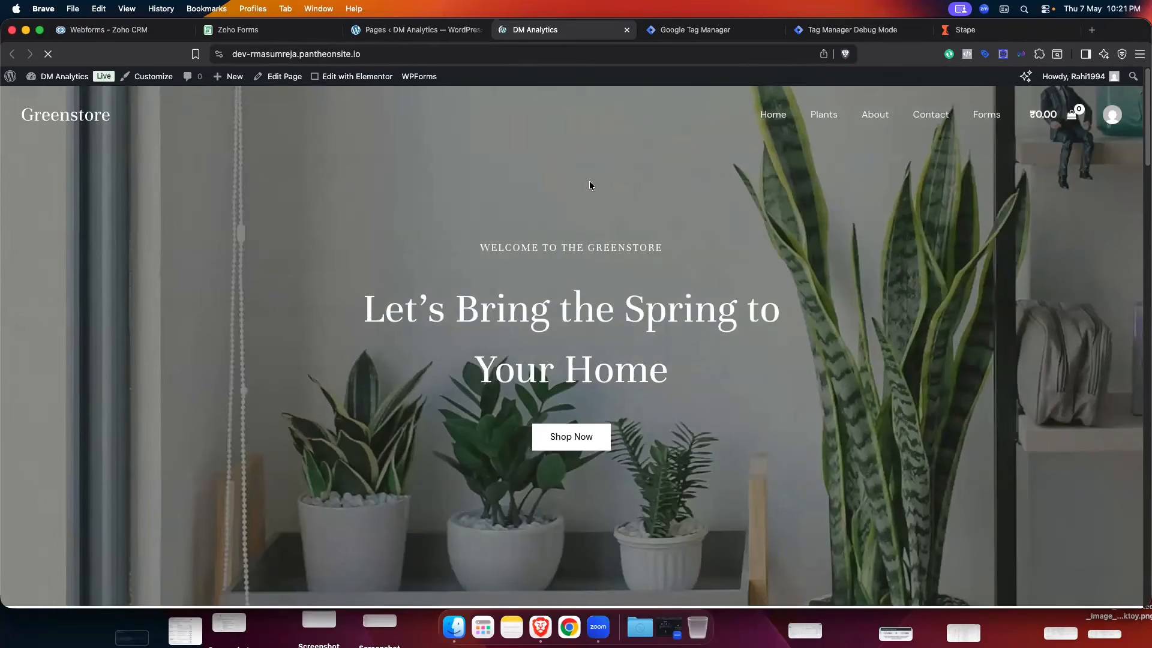
left_click(986, 117)
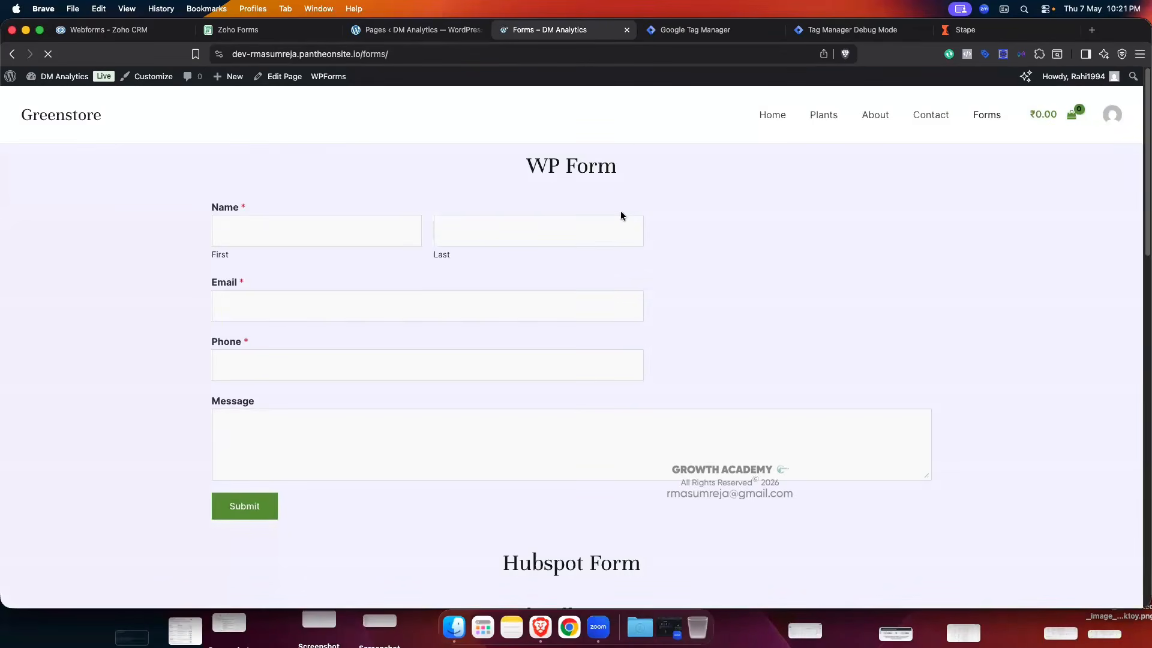
scroll(621, 213, "down", 15)
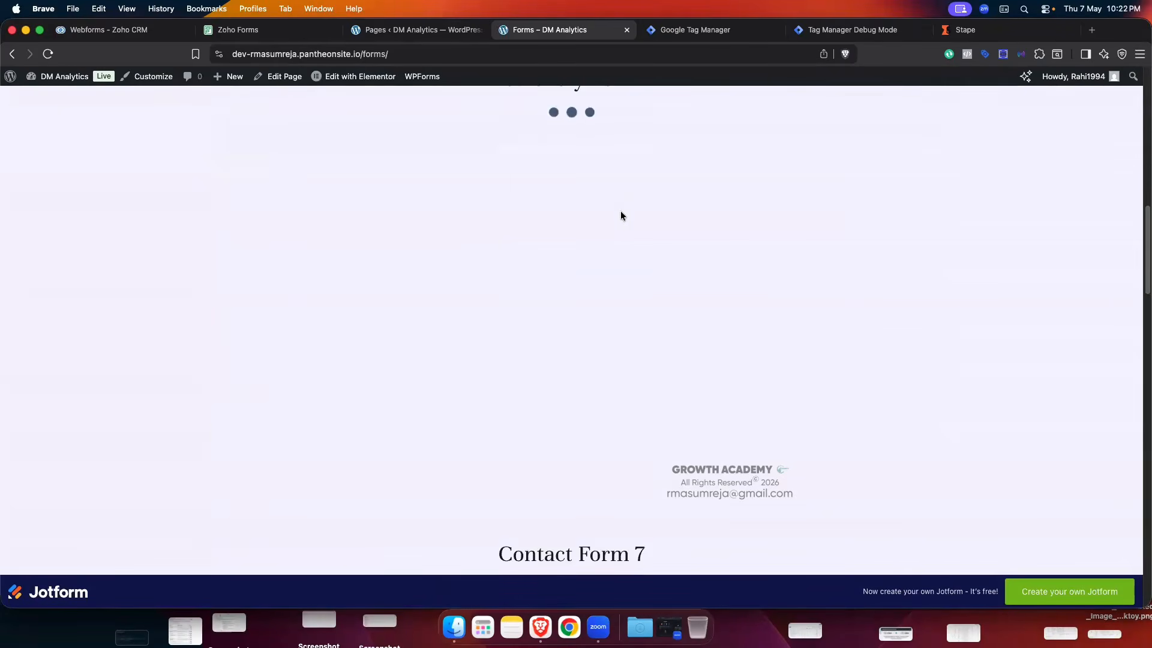
scroll(620, 215, "down", 15)
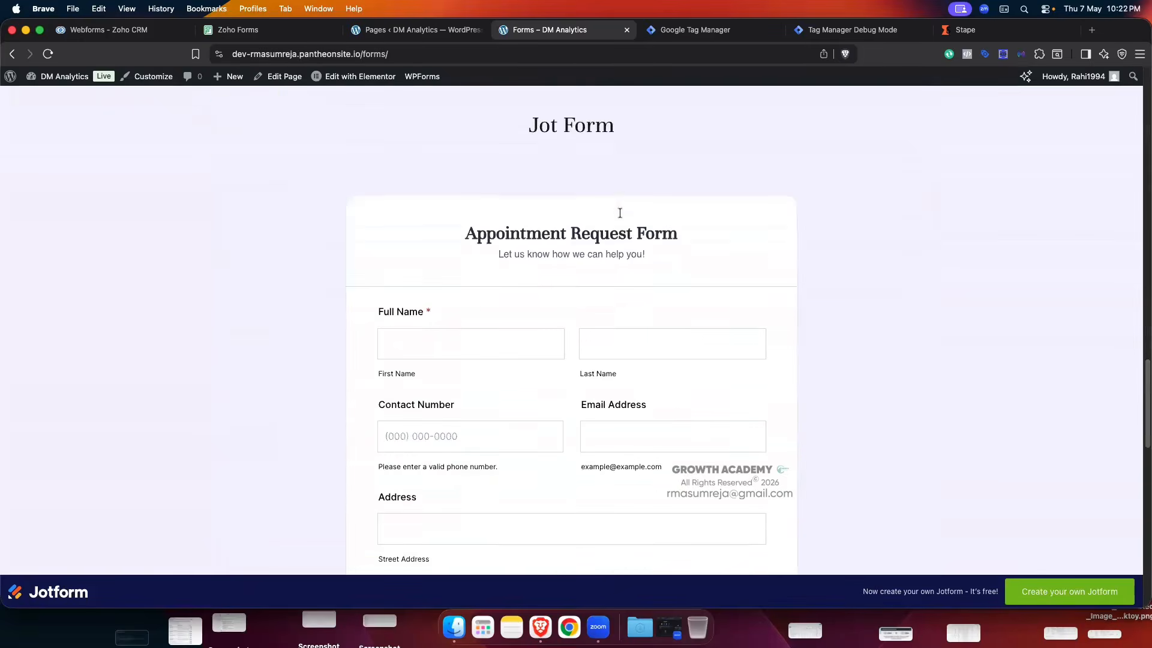
scroll(620, 216, "down", 10)
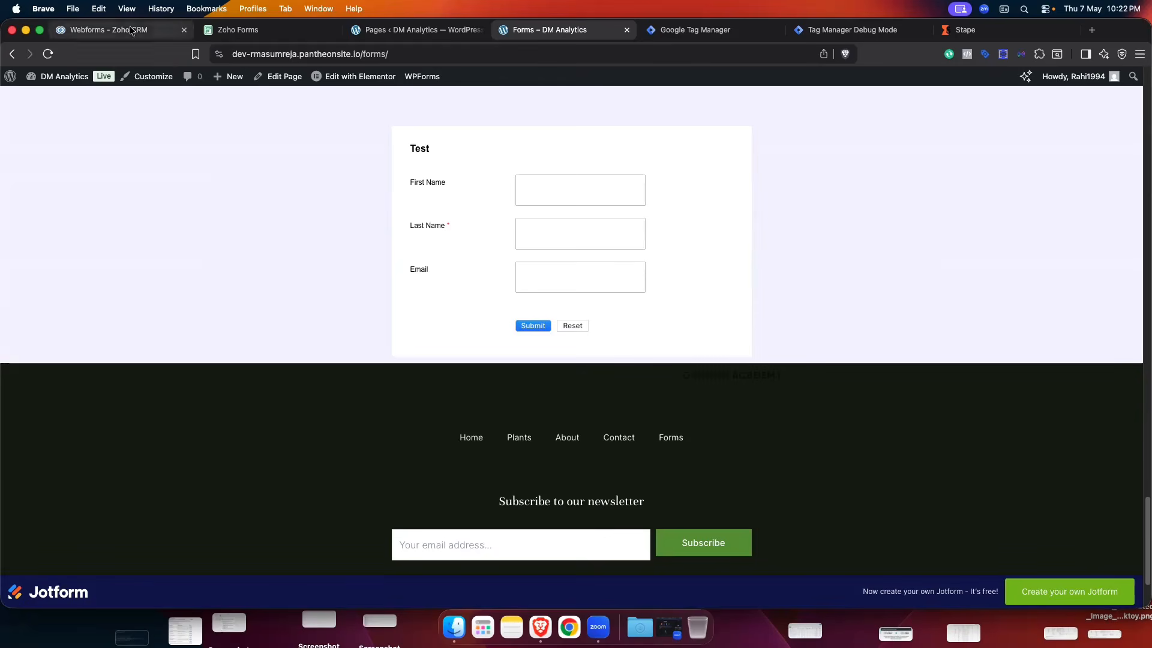
- Check the Zoho Forms CRM field mapping, then leave setup for the Zoho CRM leads list
left_click(114, 29)
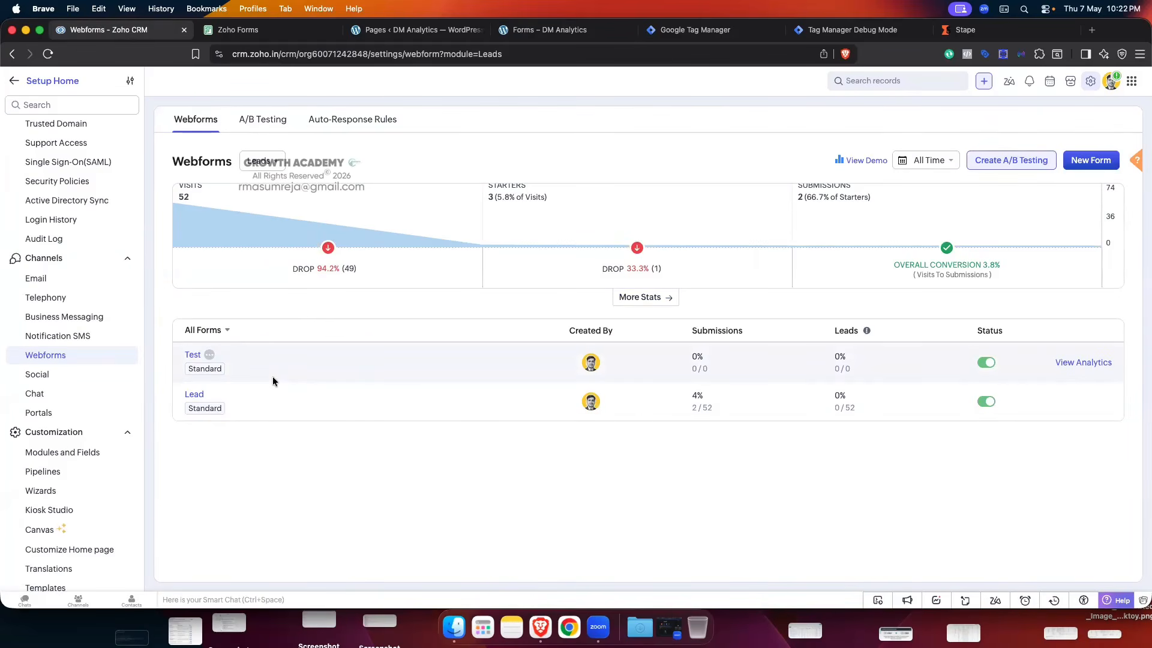
left_click(239, 29)
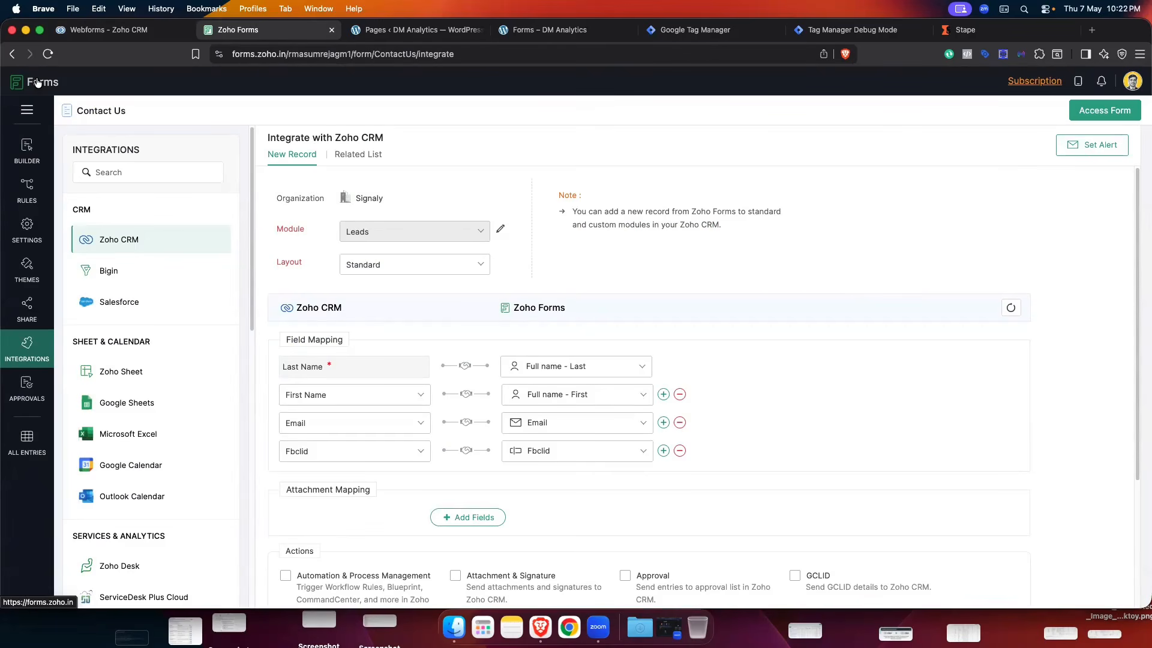
key("ctrl+shift+Tab")
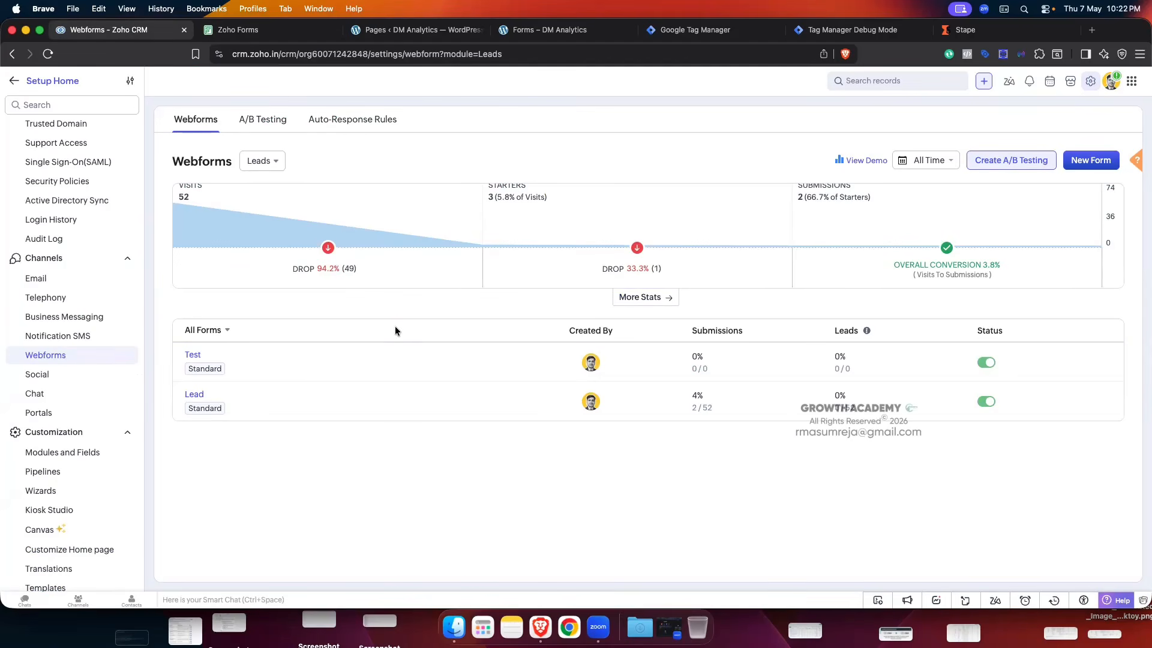
left_click(16, 82)
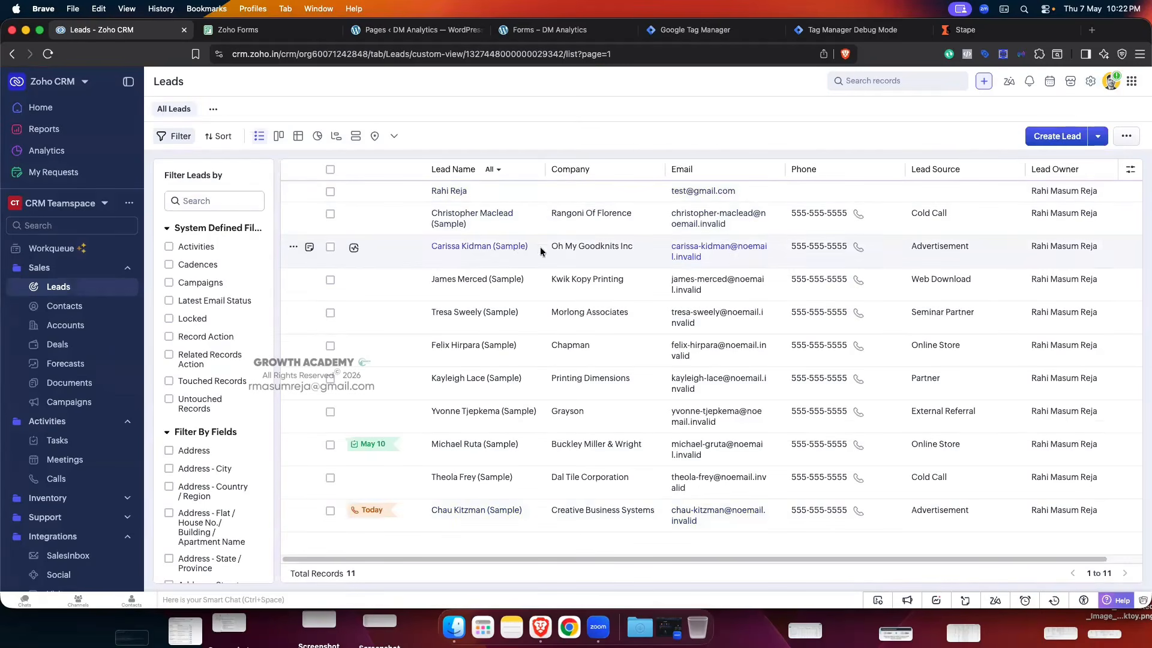
left_click(240, 30)
- Inspect the Test form on the live Forms page in an enlarged inspection panel
left_click(414, 31)
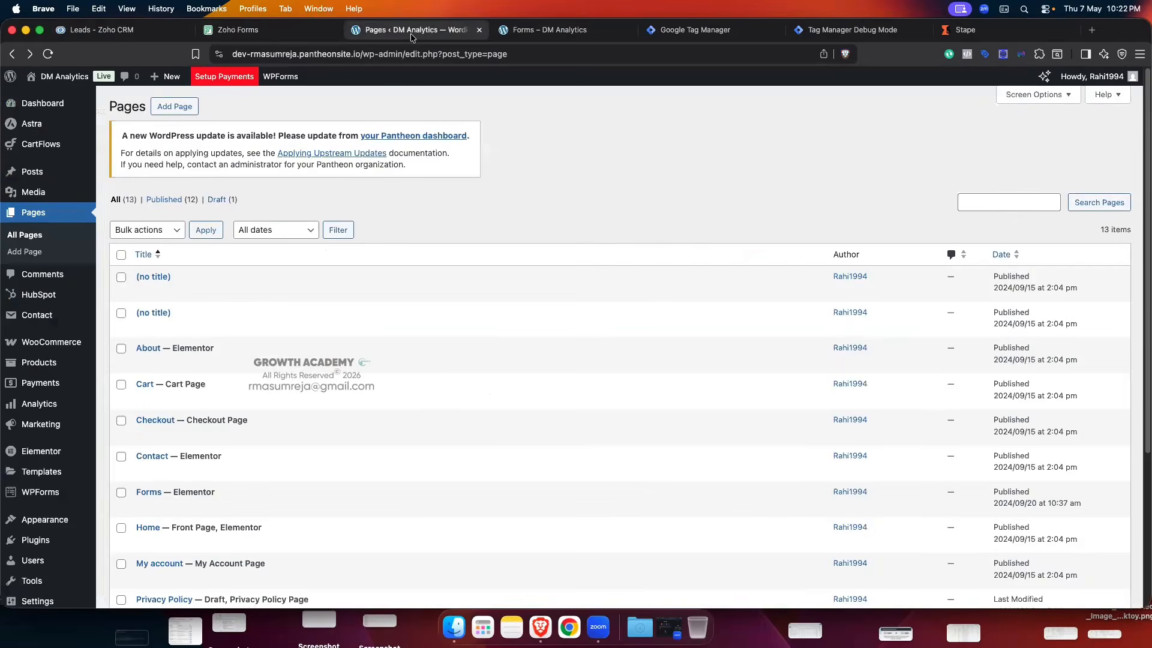
left_click(531, 31)
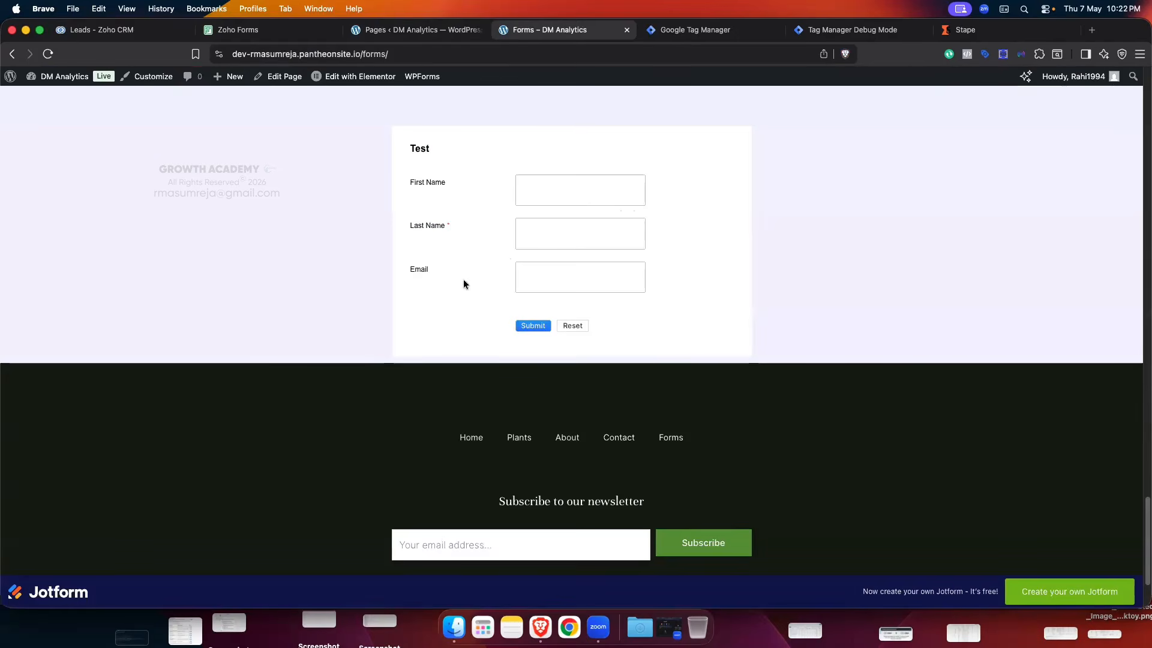
right_click(408, 231)
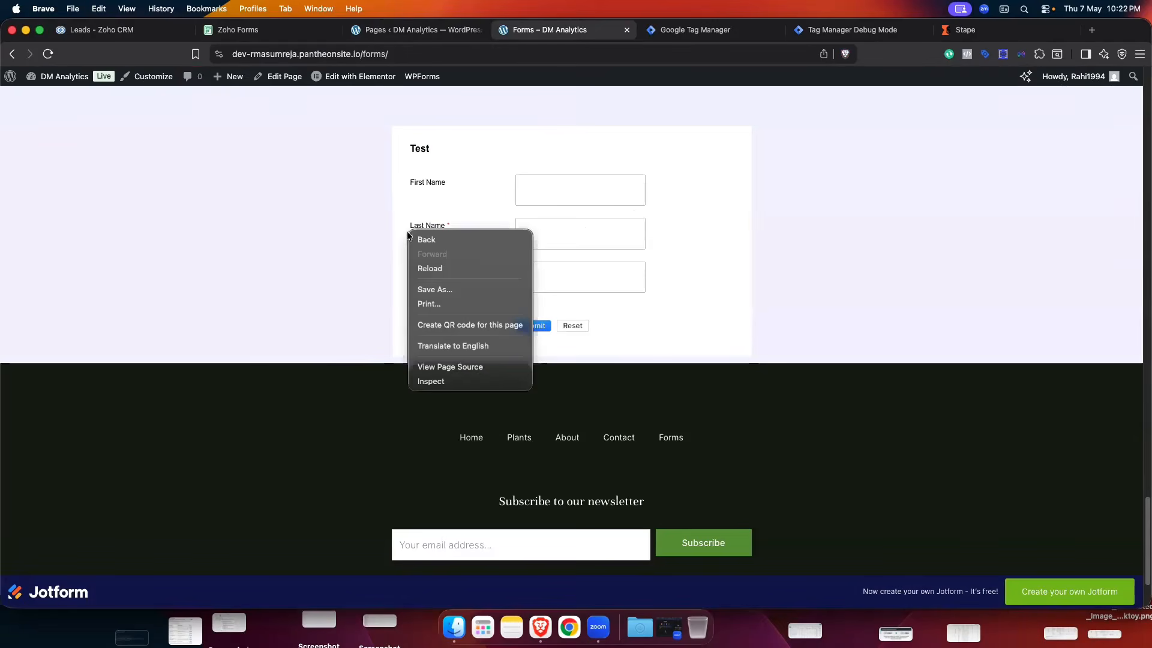
left_click(448, 379)
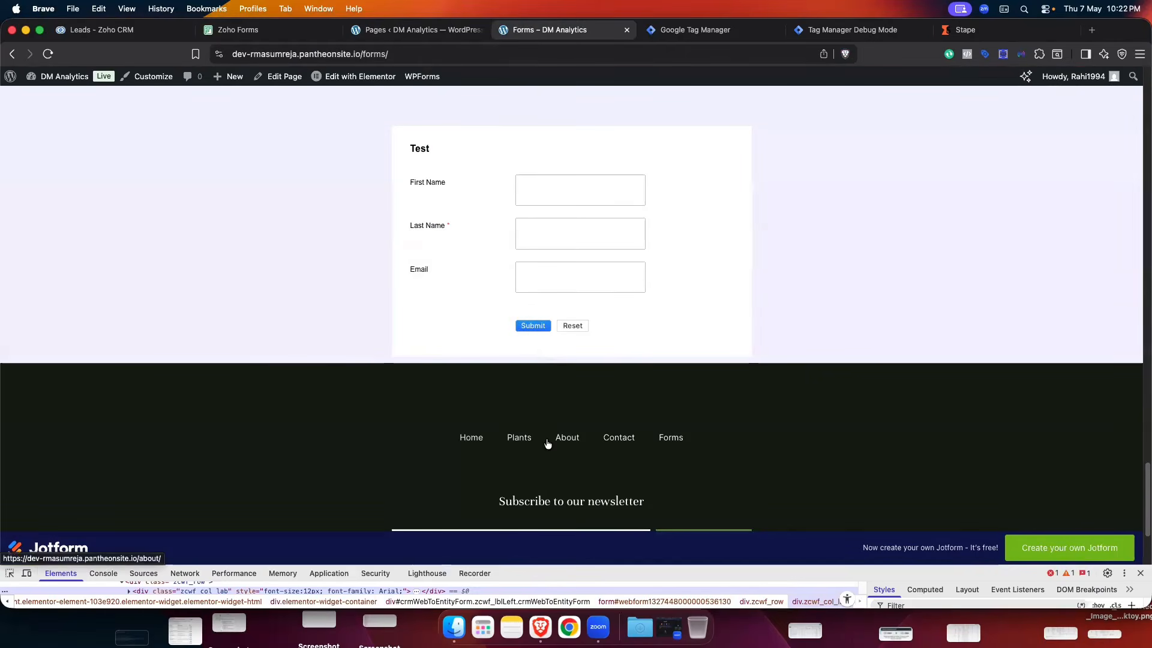
left_click_drag(526, 567, 566, 370)
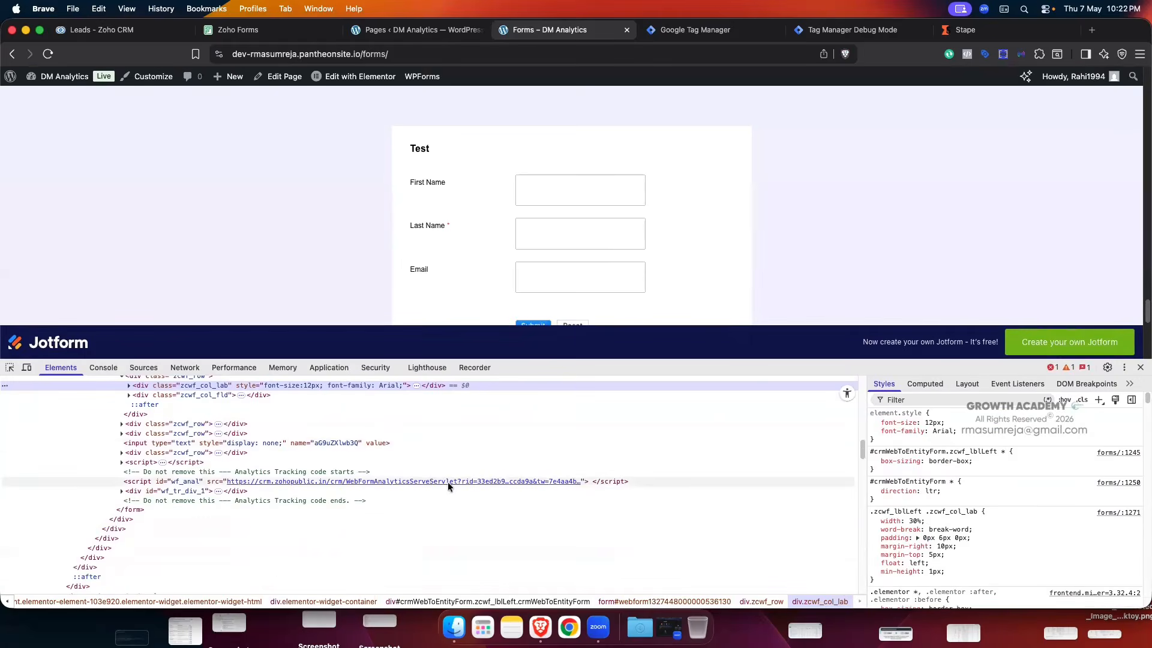
scroll(448, 481, "up", 3)
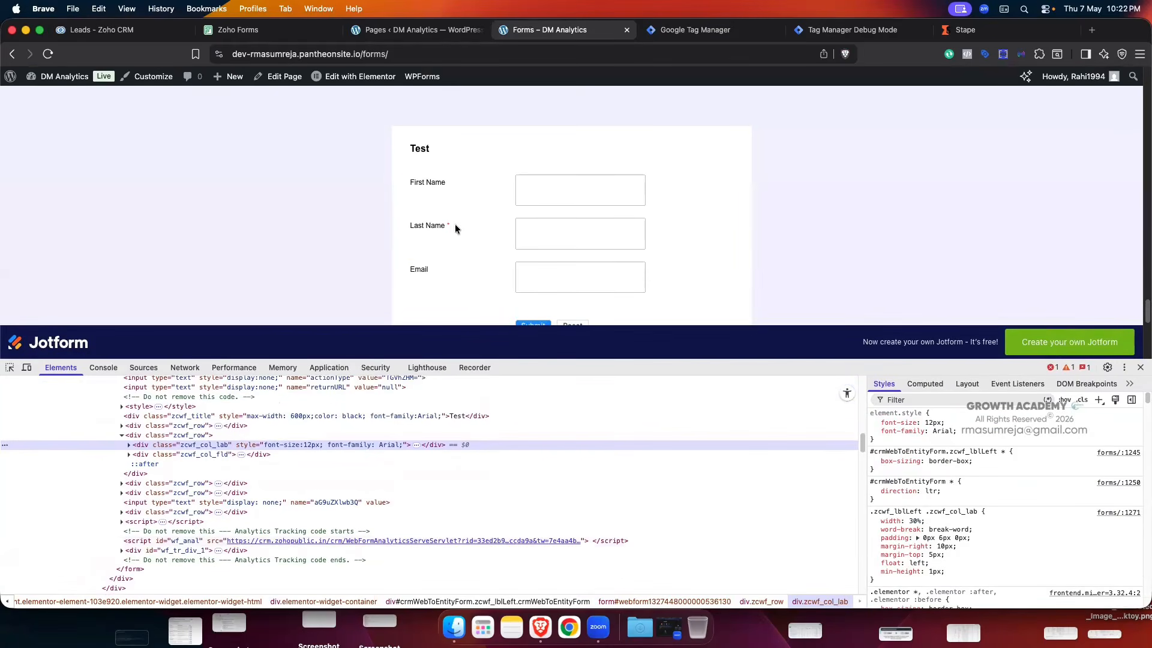
scroll(262, 509, "up", 4)
scroll(262, 509, "up", 6)
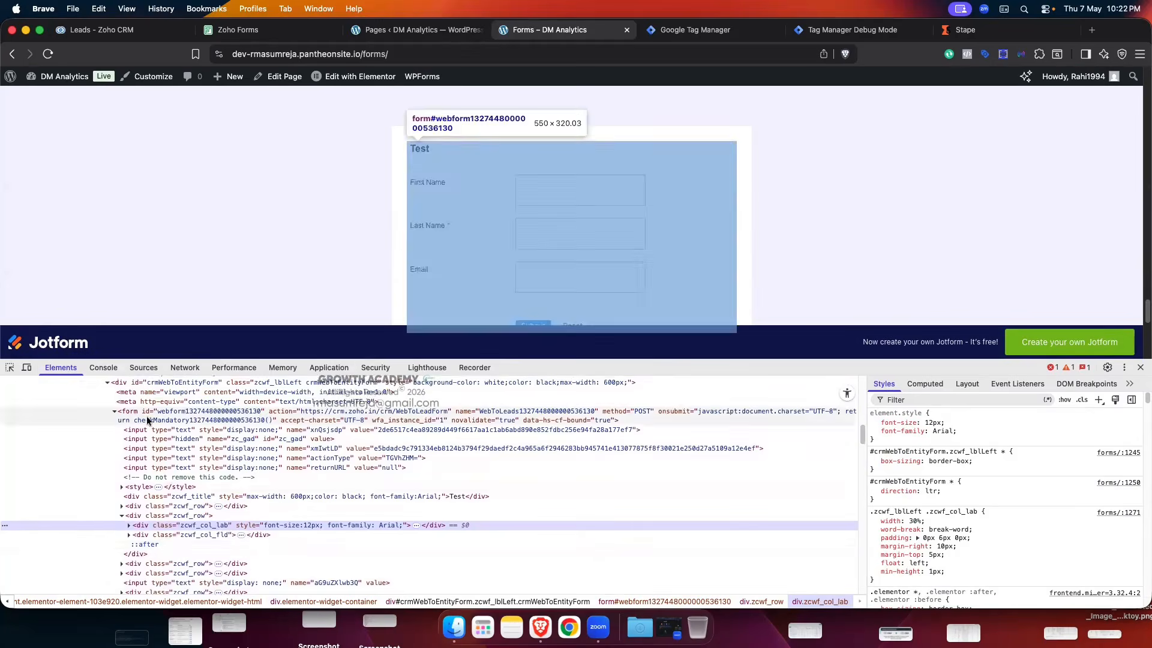
scroll(206, 526, "up", 2)
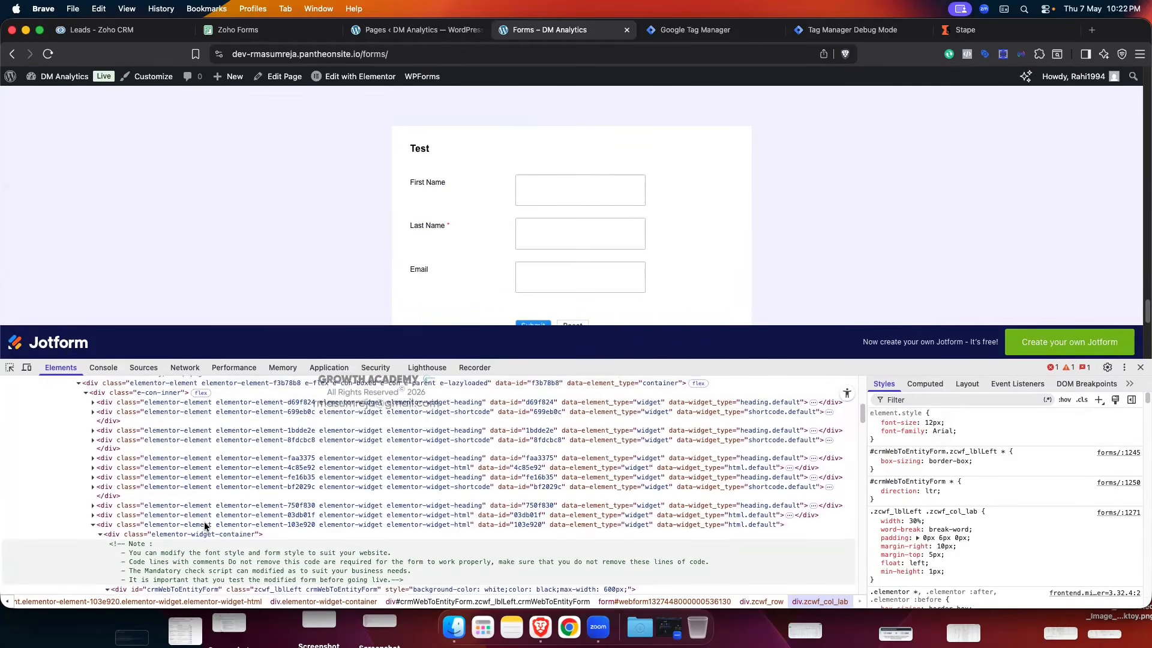
scroll(205, 520, "down", 4)
scroll(205, 520, "down", 6)
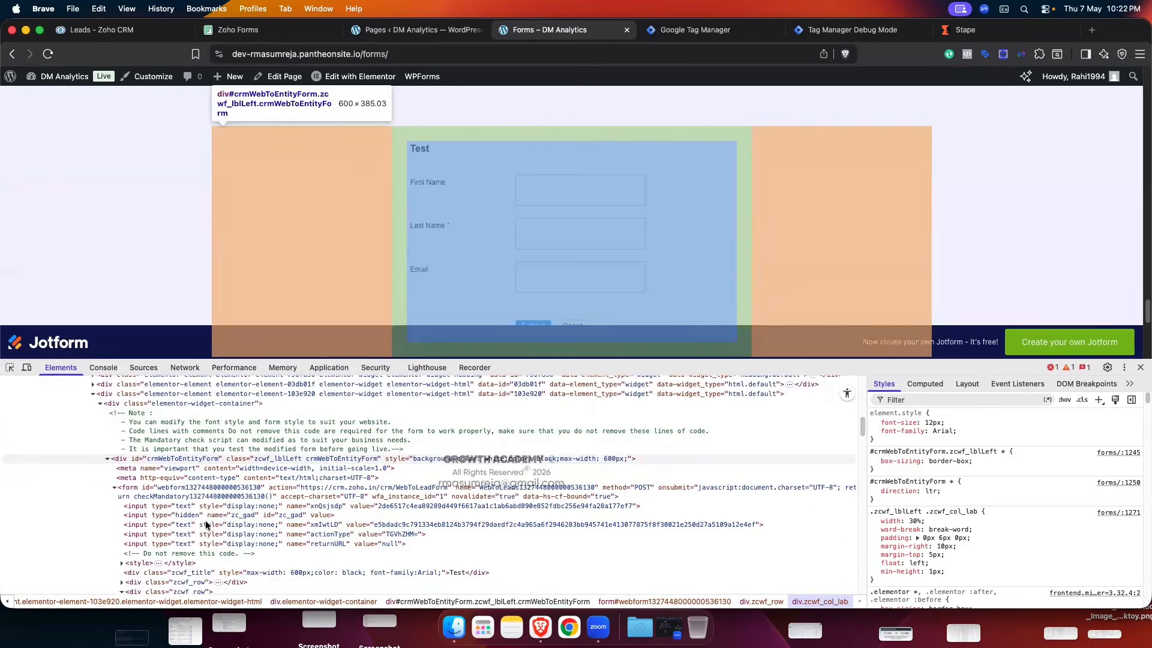
scroll(205, 525, "down", 2)
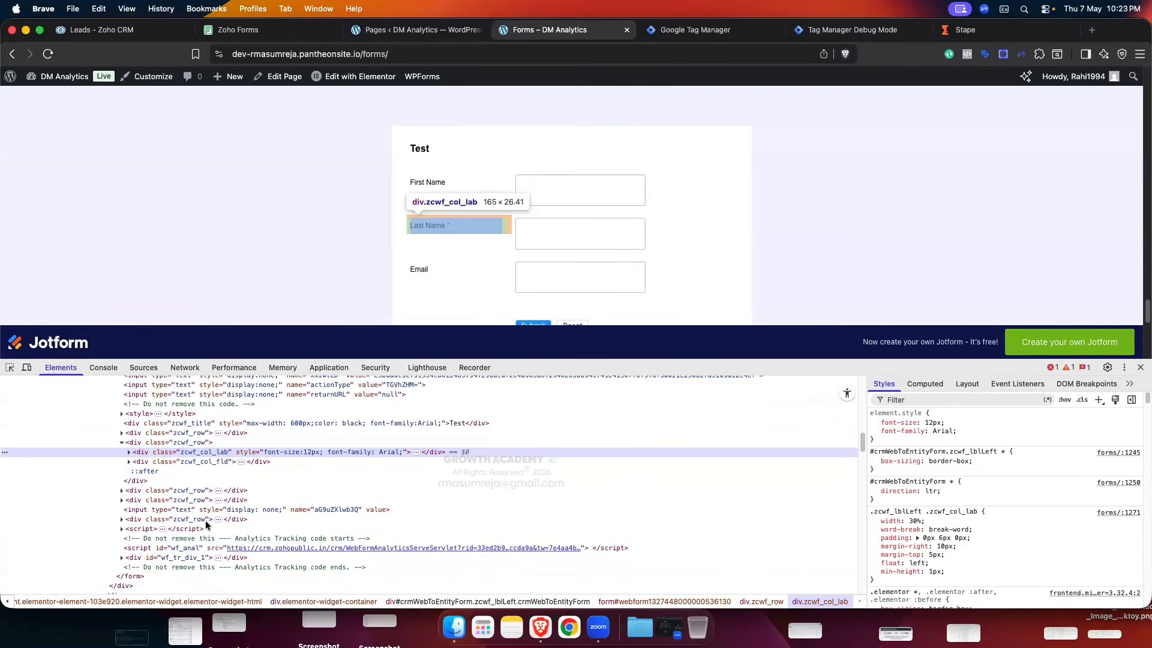
- Expand the zcwf_row, zcwf_col_lab and zcwf_col_fld divs to reveal the hidden LEADCF1 Fbclid input
left_click(122, 500)
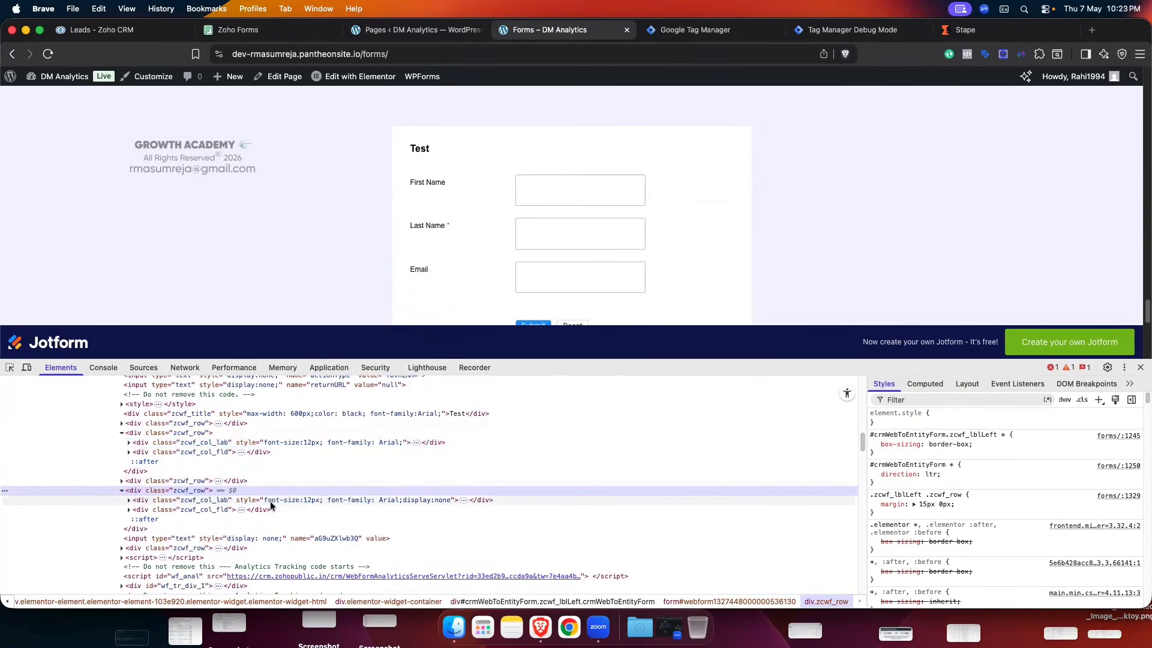
left_click(129, 500)
scroll(234, 486, "down", 1)
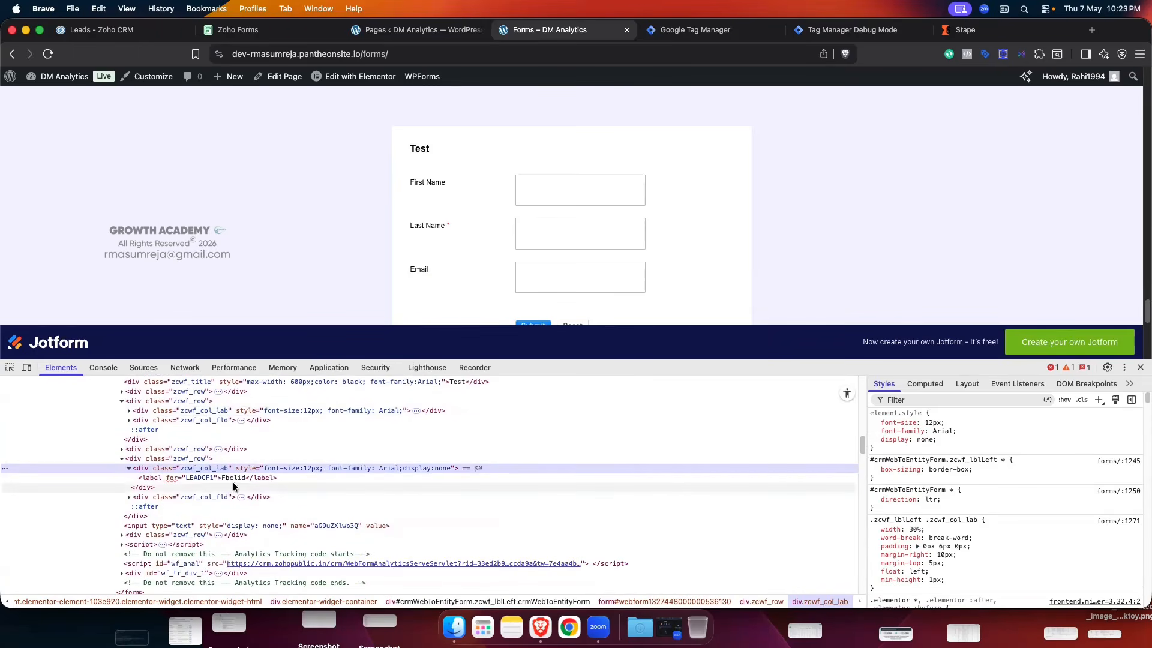
left_click(129, 497)
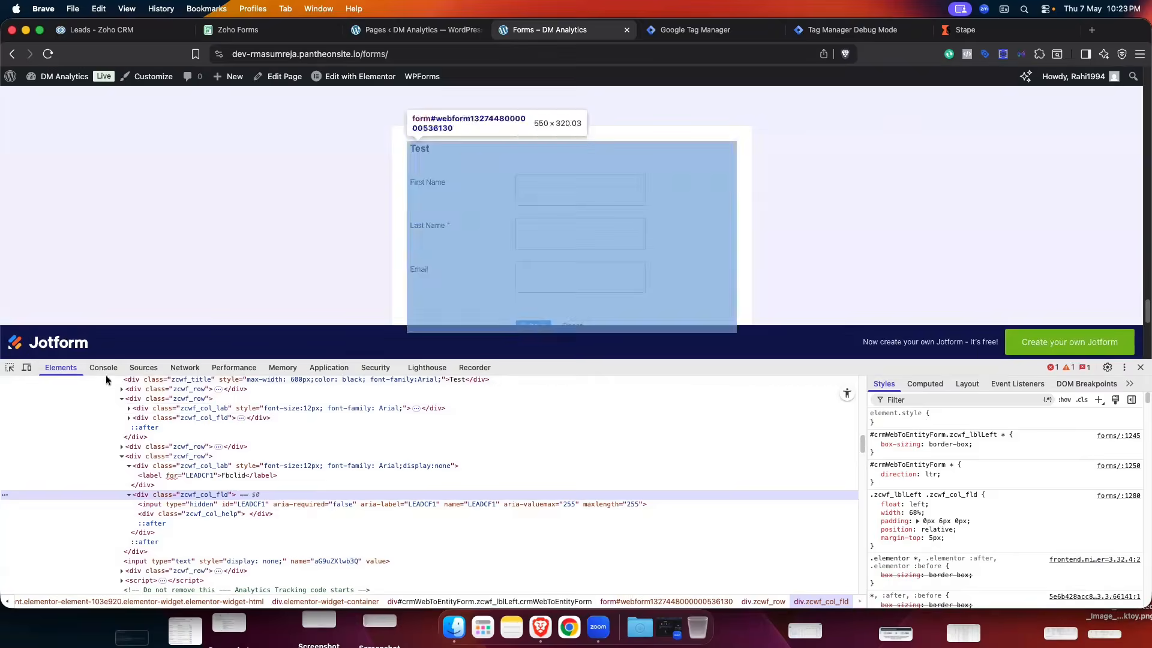
- Copy the hidden LEADCF1 input's JS path and read its .value in the Console (empty)
left_click(104, 368)
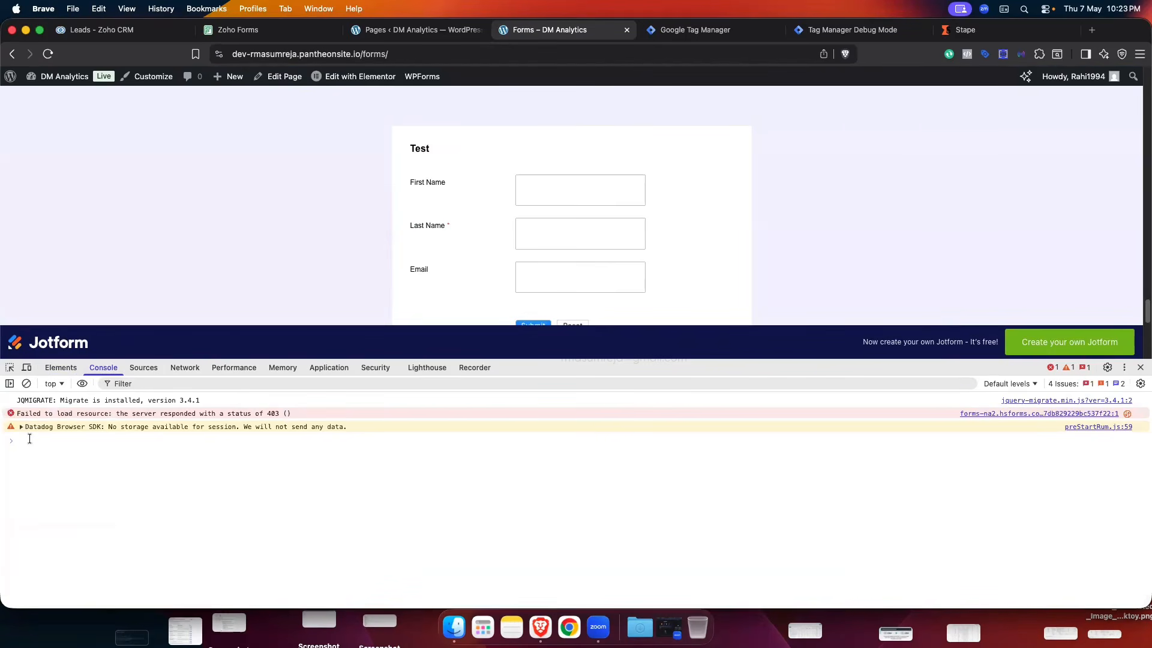
left_click(60, 367)
right_click(288, 496)
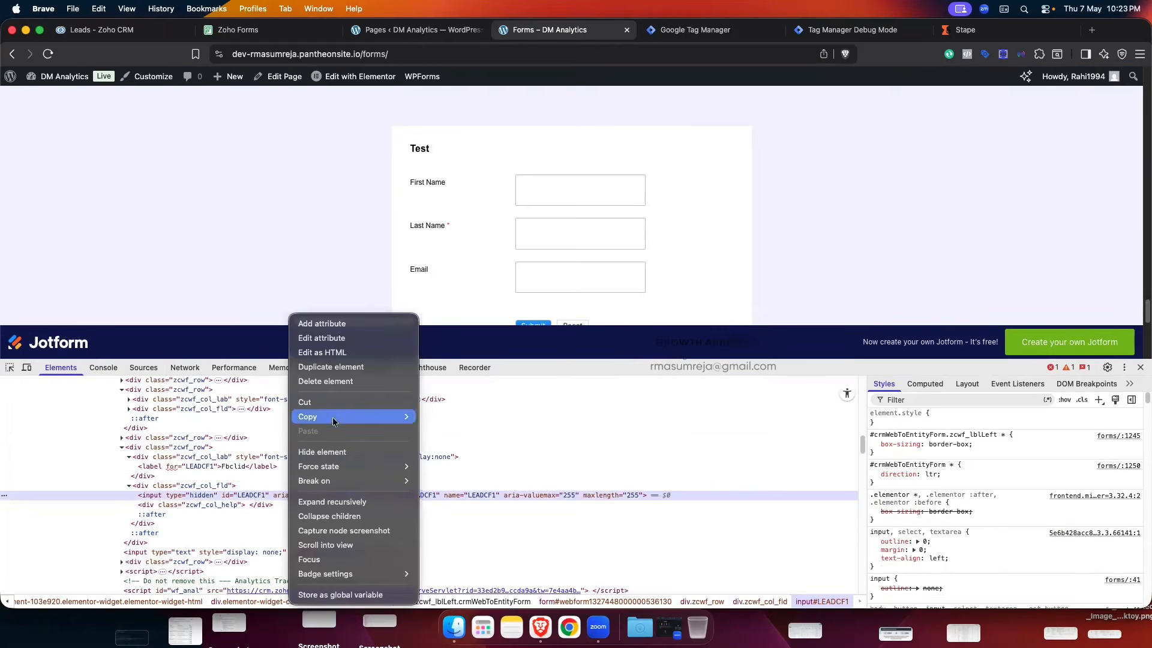
left_click(453, 466)
left_click(105, 368)
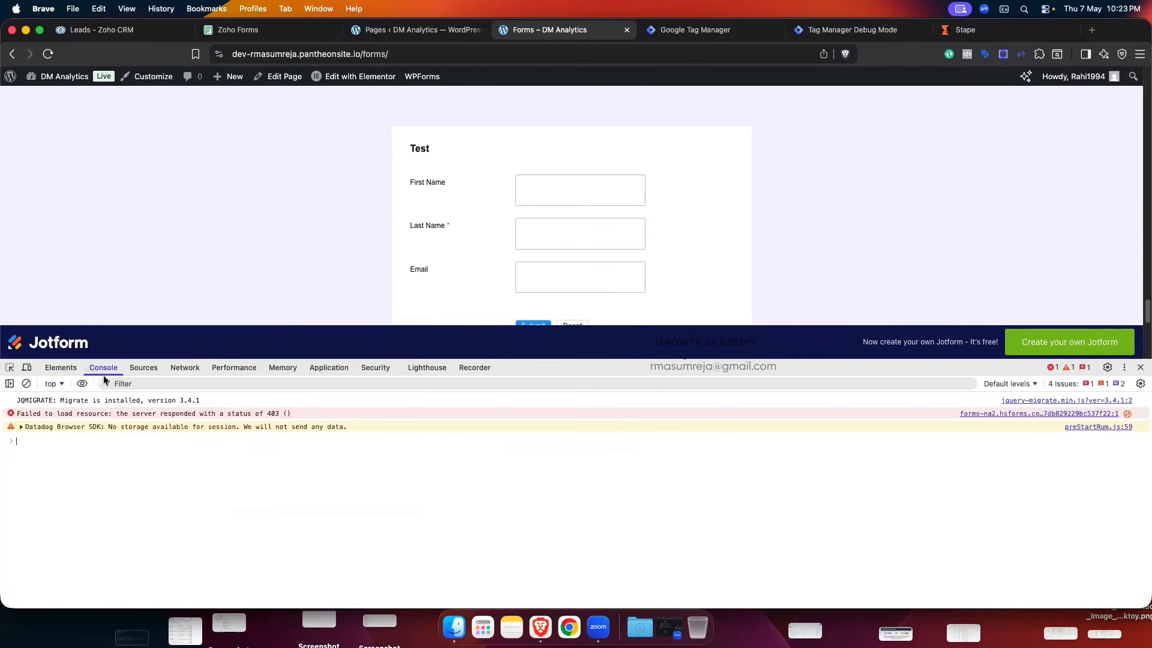
key("super+v")
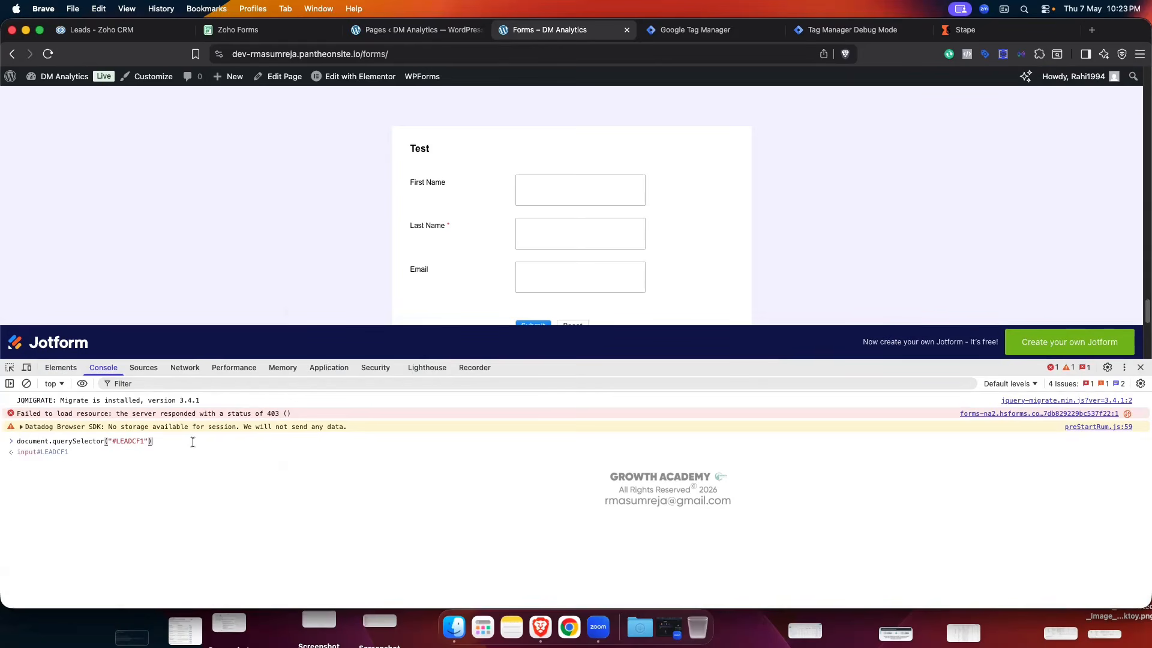
type(".value")
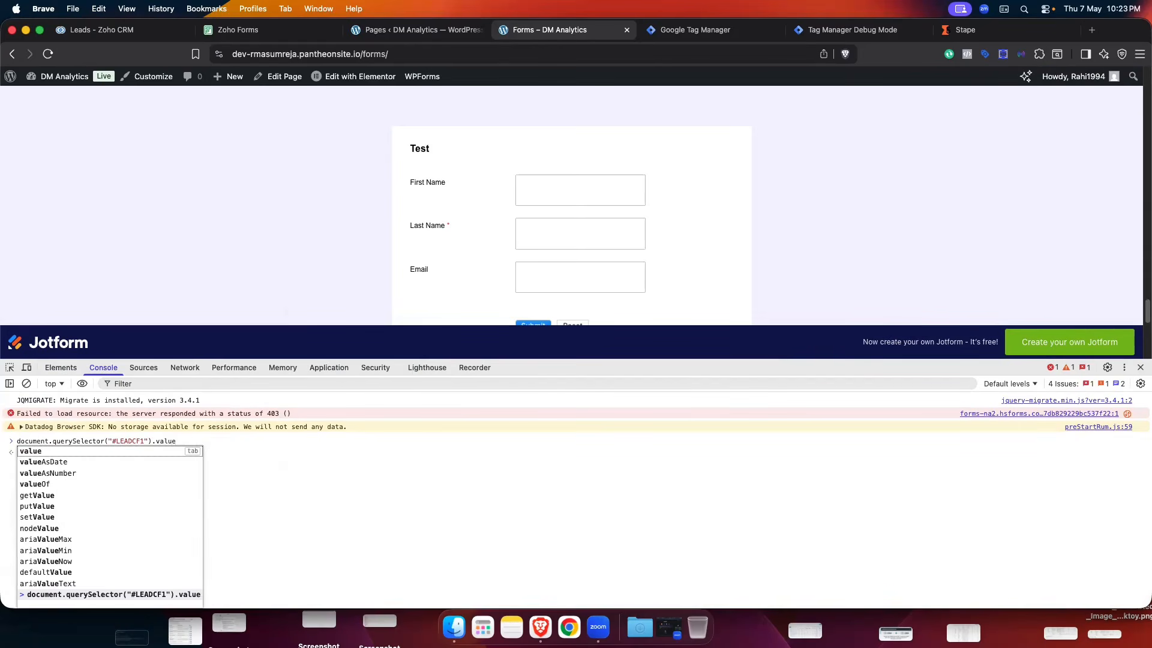
key("Return")
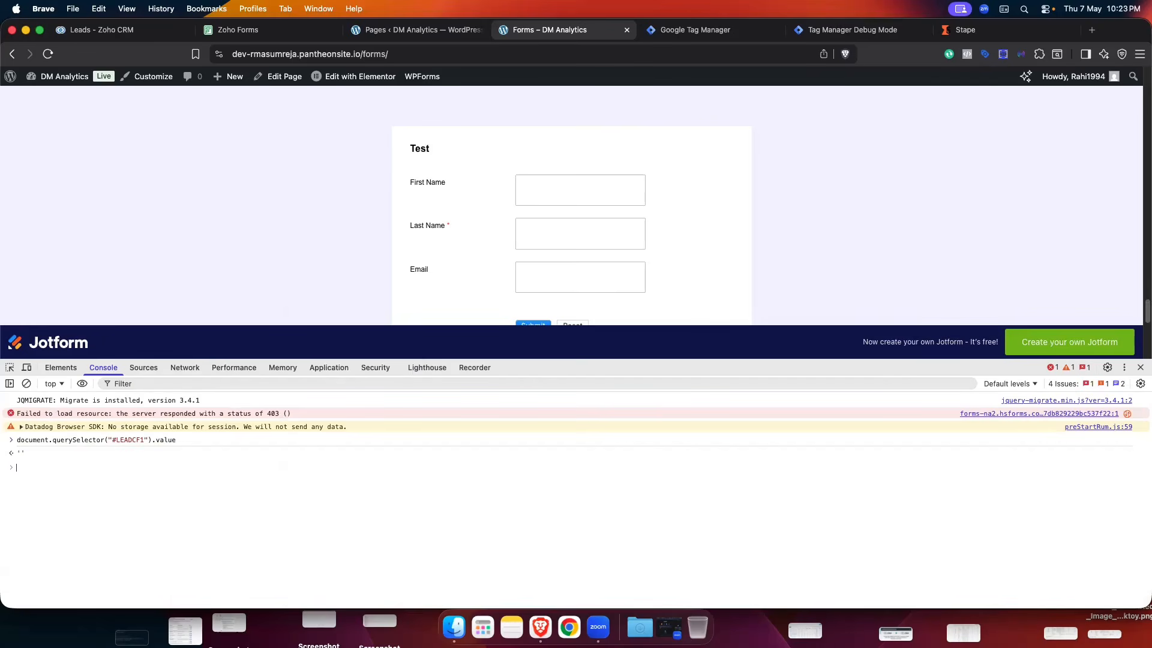
- Type 'terete' in Email, rerun the LEADCF1 value check (still empty), then reload the page
left_click(553, 274)
type("terete")
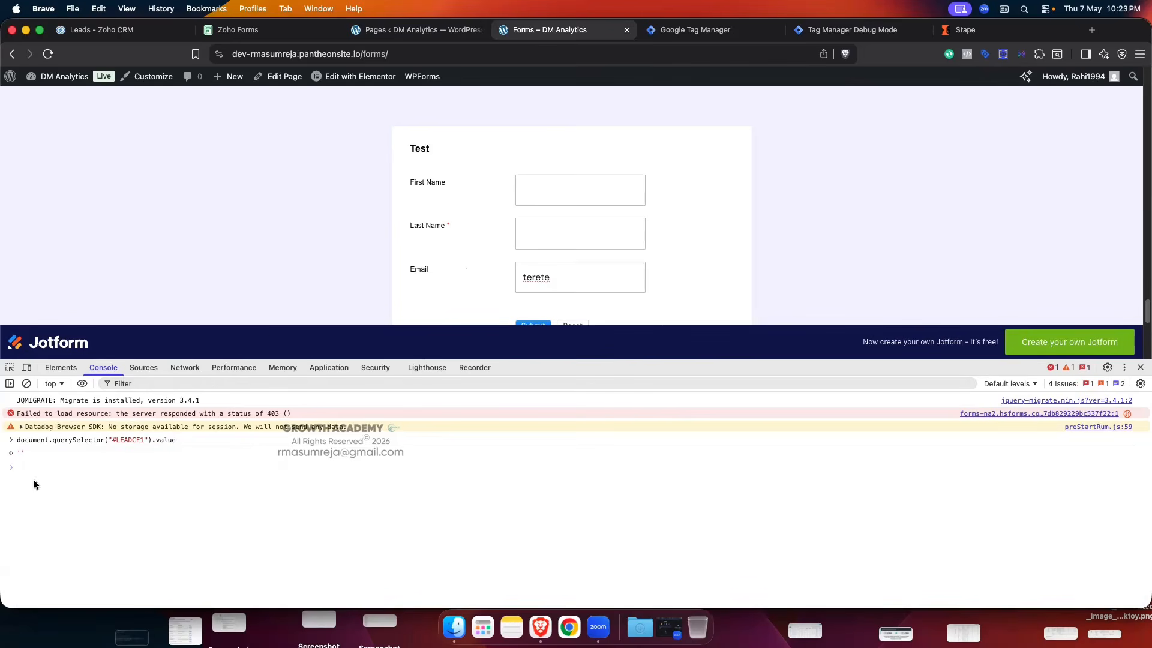
left_click(42, 463)
key("Up")
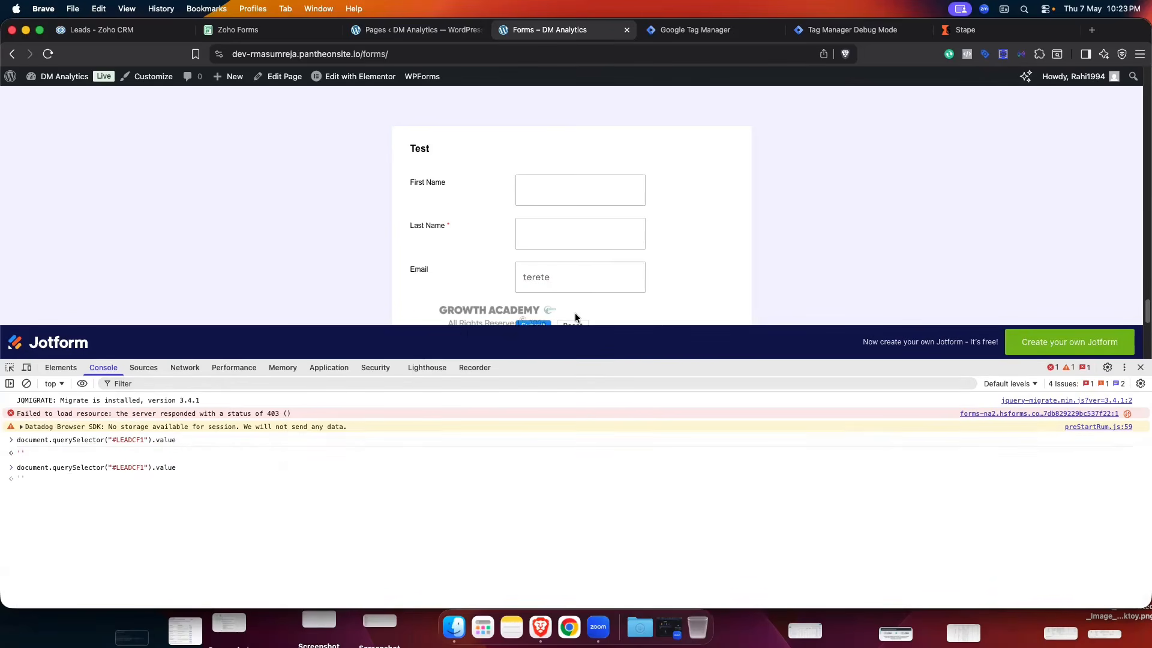
scroll(575, 312, "down", 1)
key("Return")
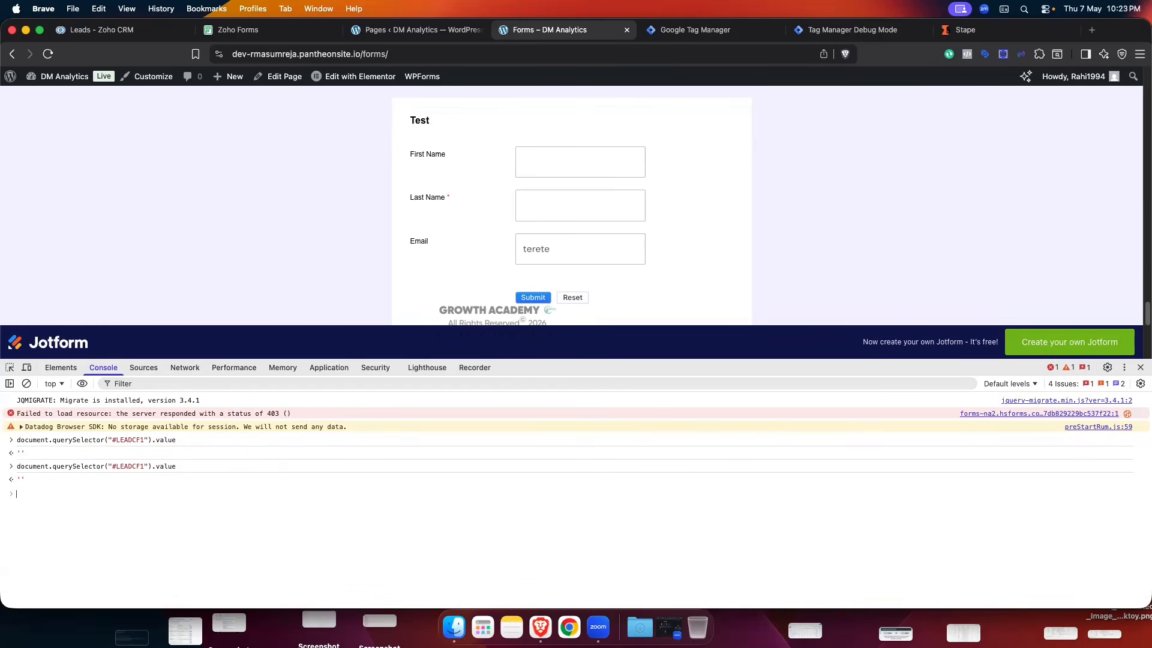
key("super+r")
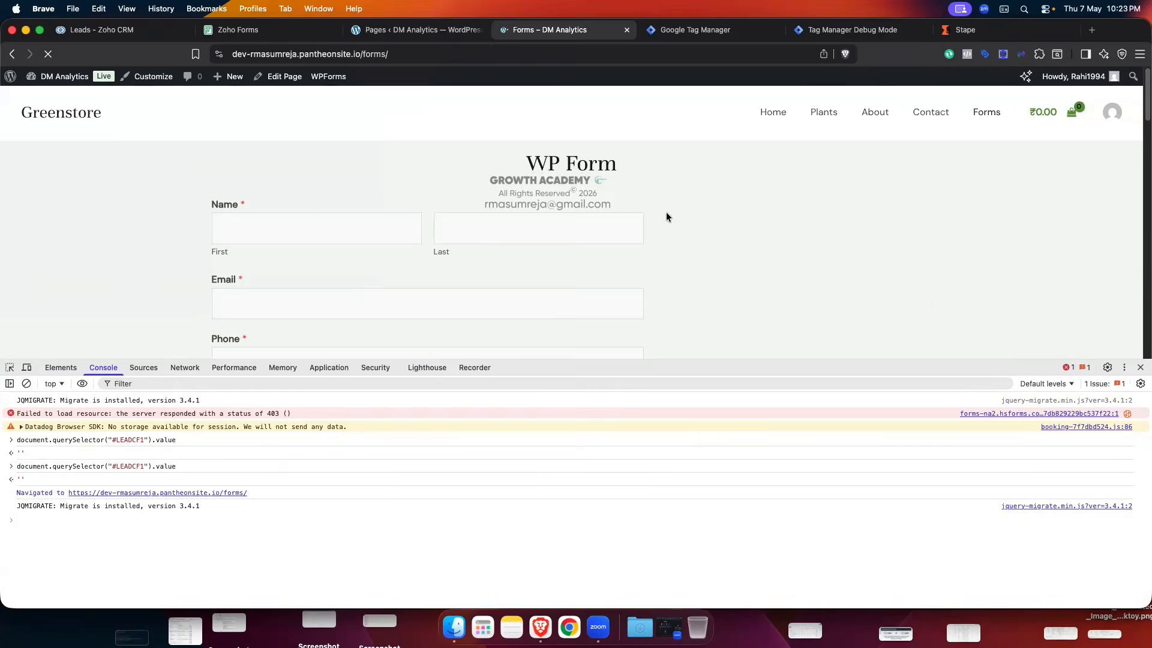
- Clear the console, pick the hidden row below Email, and copy input#LEADCF1's JS path
scroll(667, 215, "down", 15)
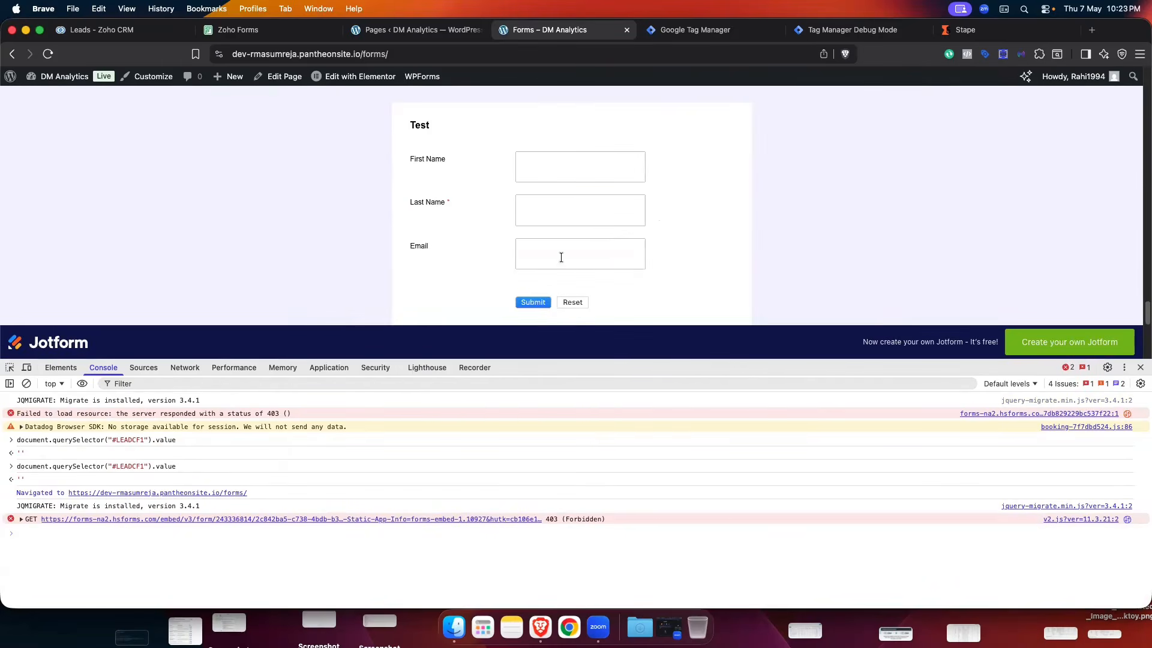
scroll(550, 265, "down", 1)
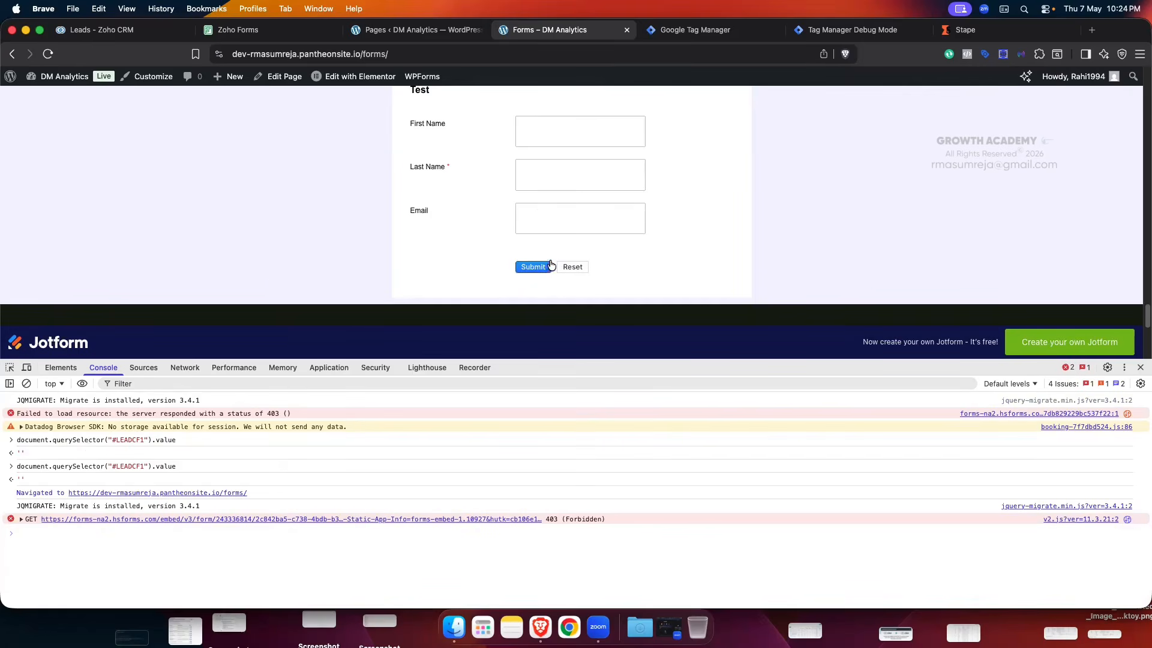
left_click(26, 383)
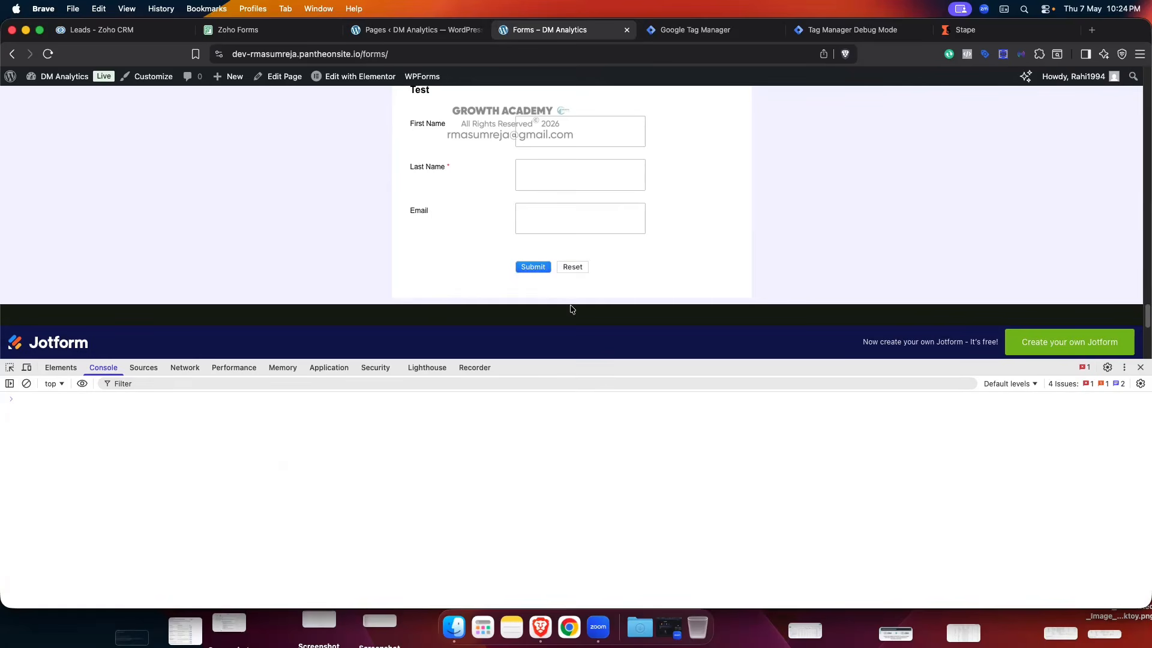
left_click(10, 367)
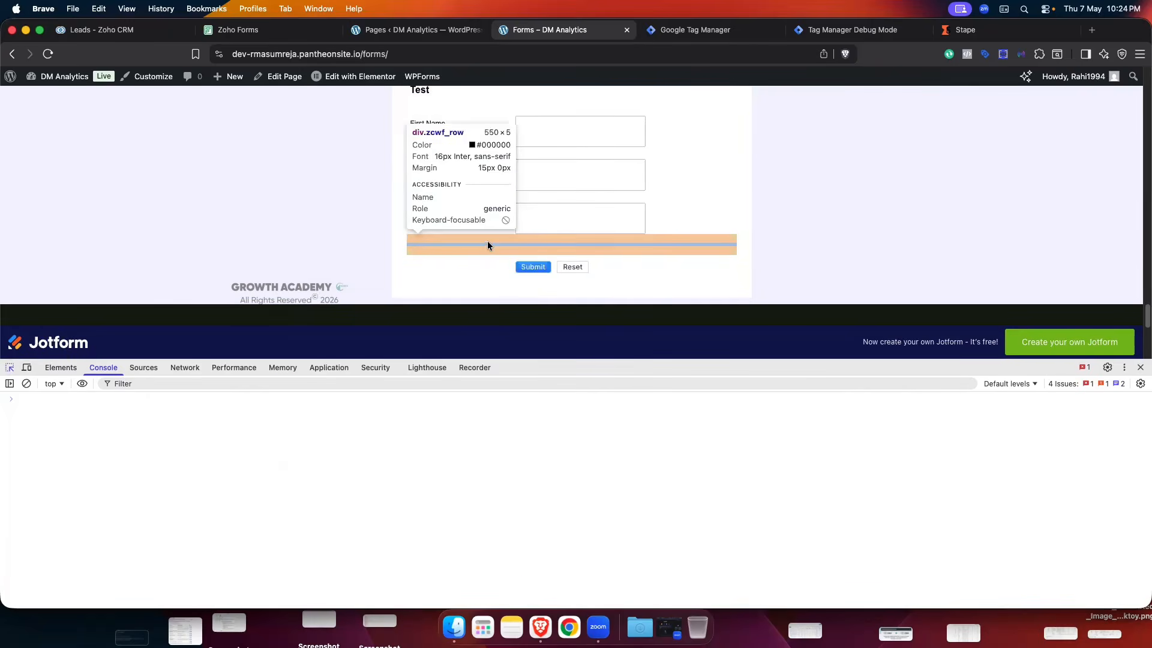
left_click(487, 240)
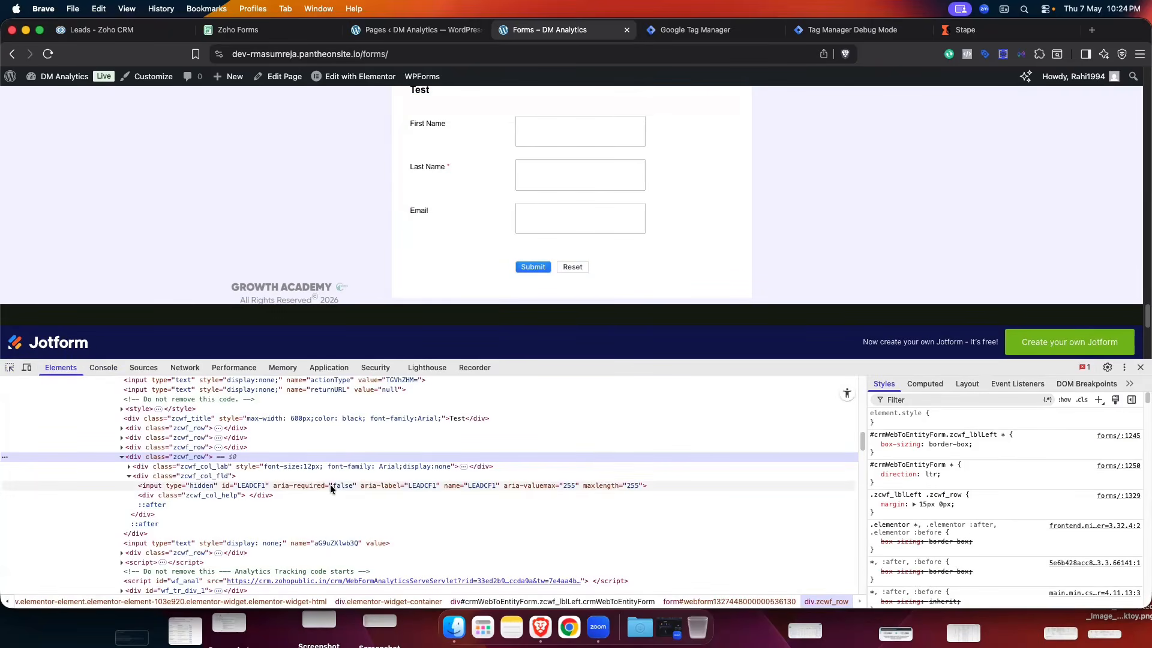
left_click(127, 466)
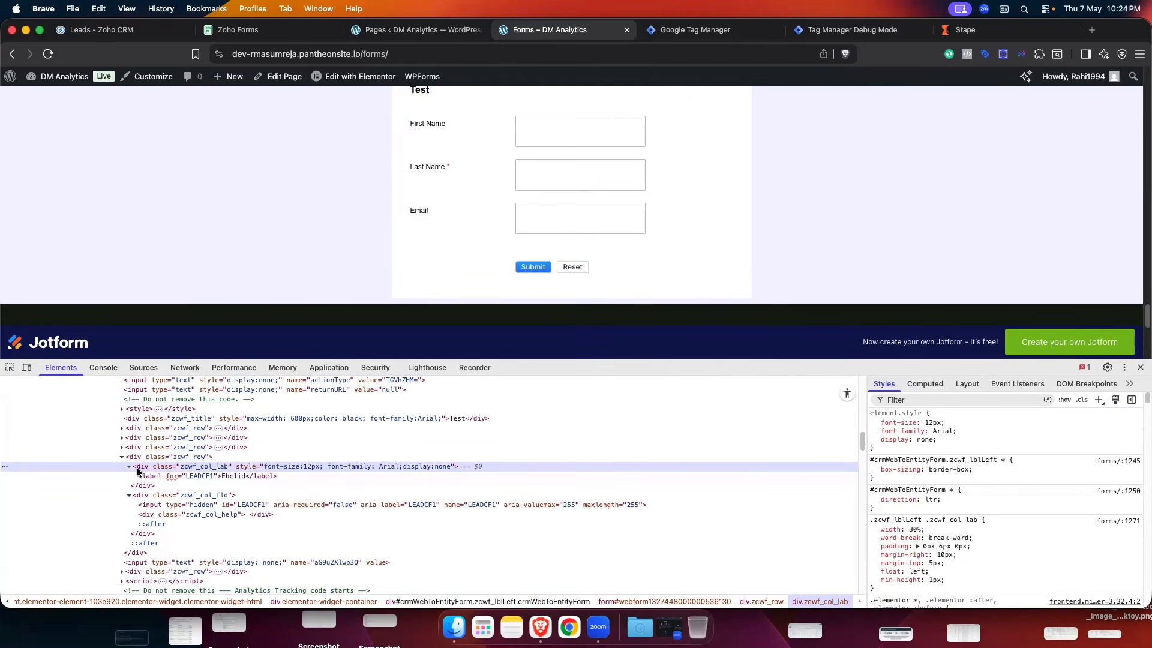
left_click(129, 467)
left_click(196, 484)
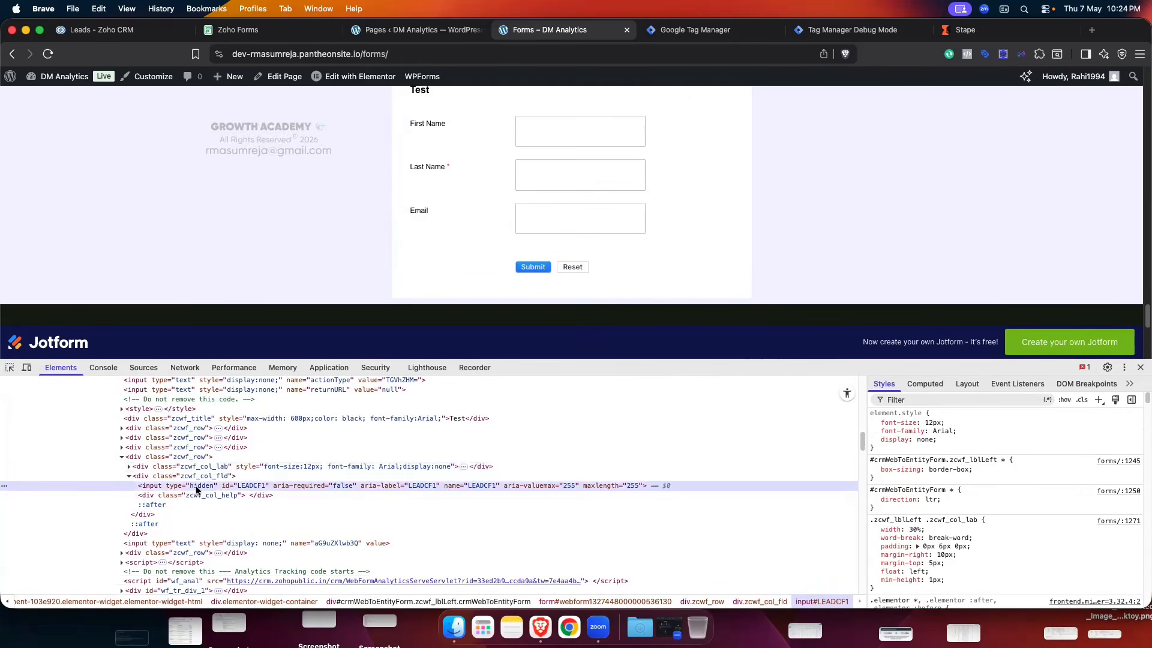
right_click(193, 483)
mouse_move(289, 416)
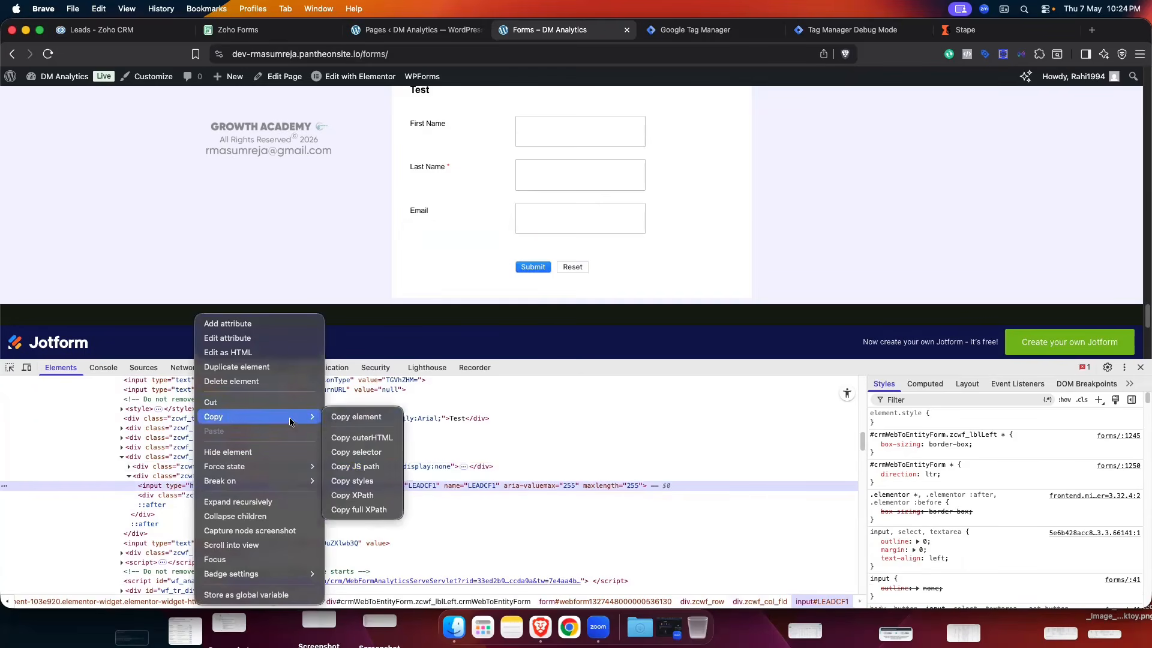
left_click(369, 467)
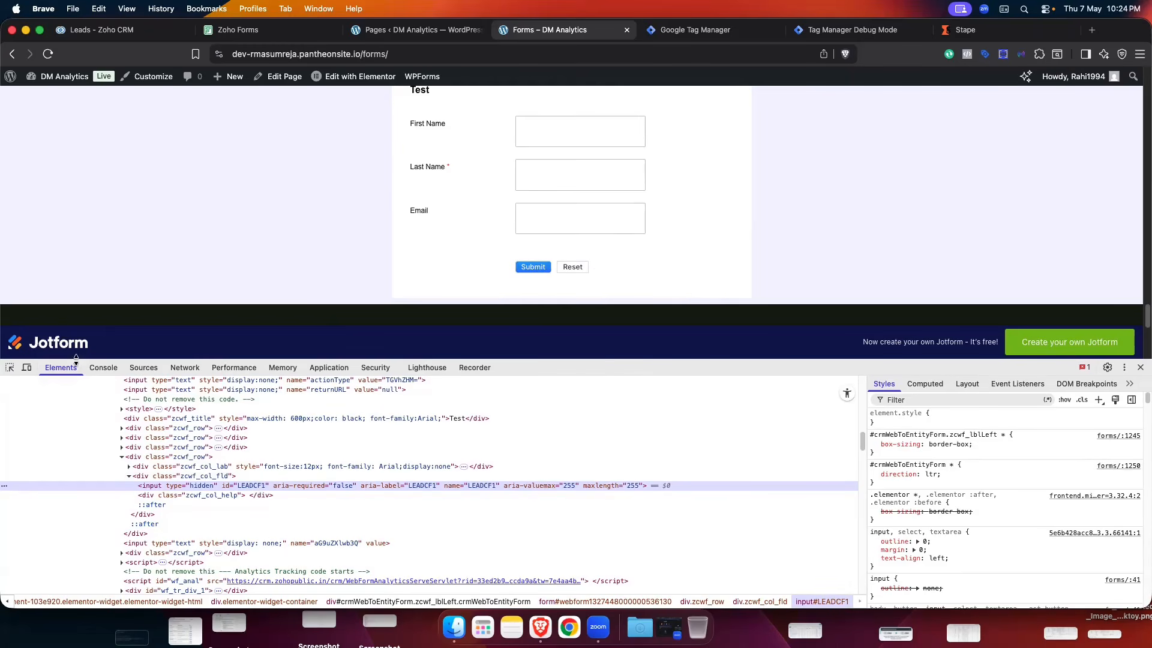
- Set the hidden LEADCF1 field's value to 'abcd' from the Console
left_click(103, 367)
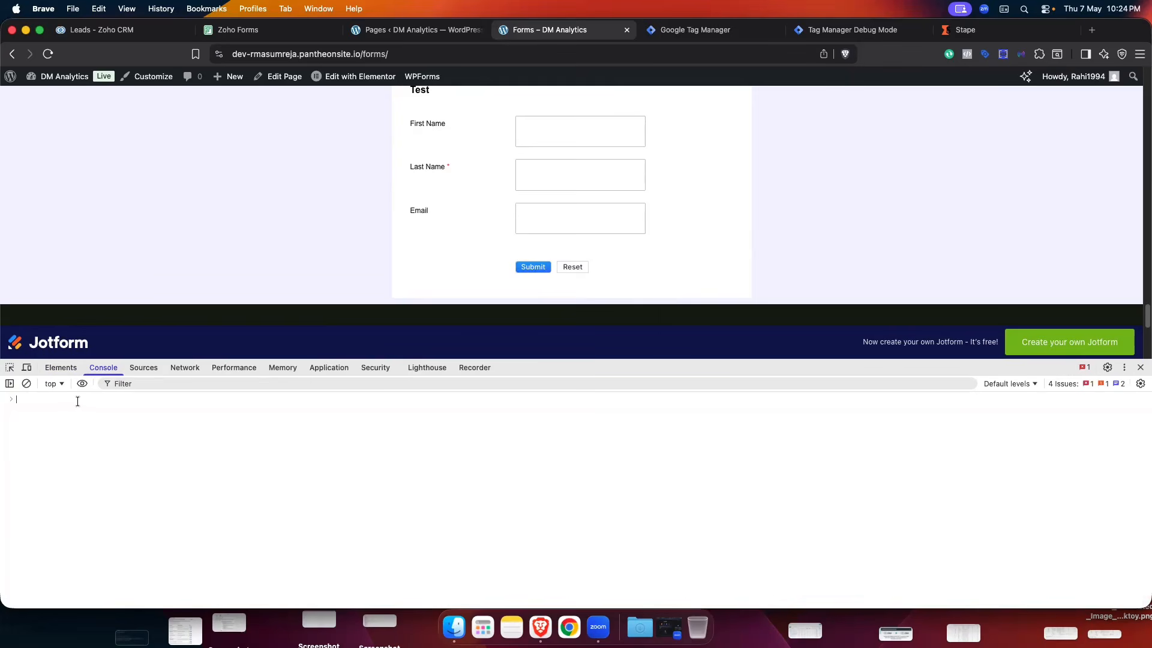
key("super+v")
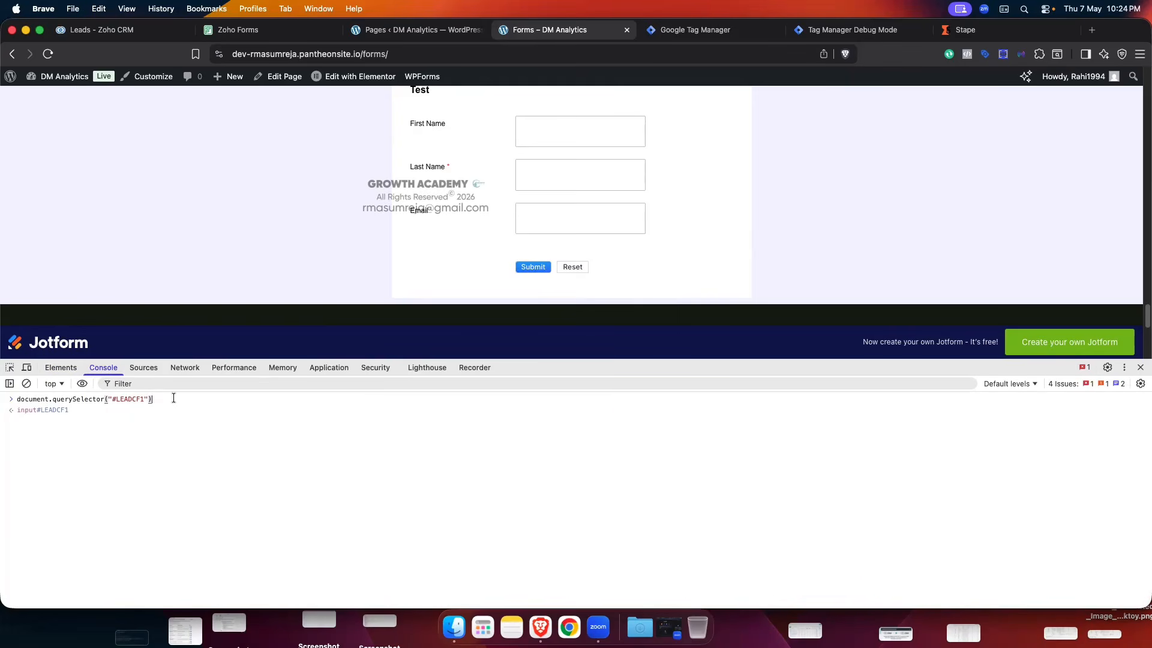
type(".value = 'abcd")
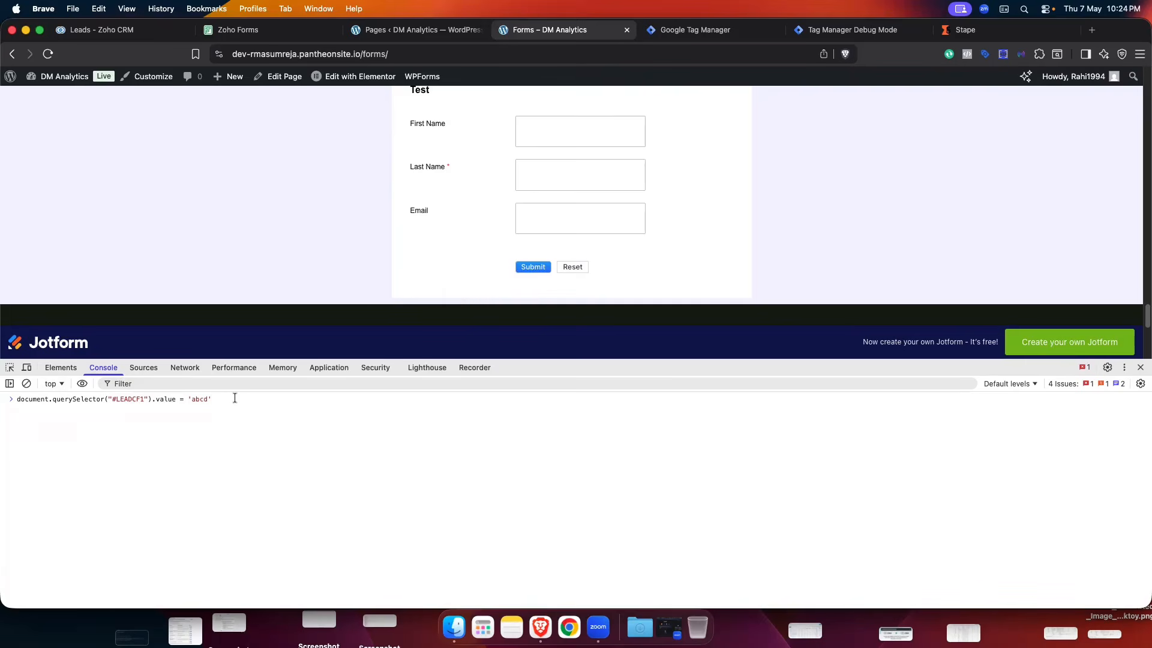
key("Return")
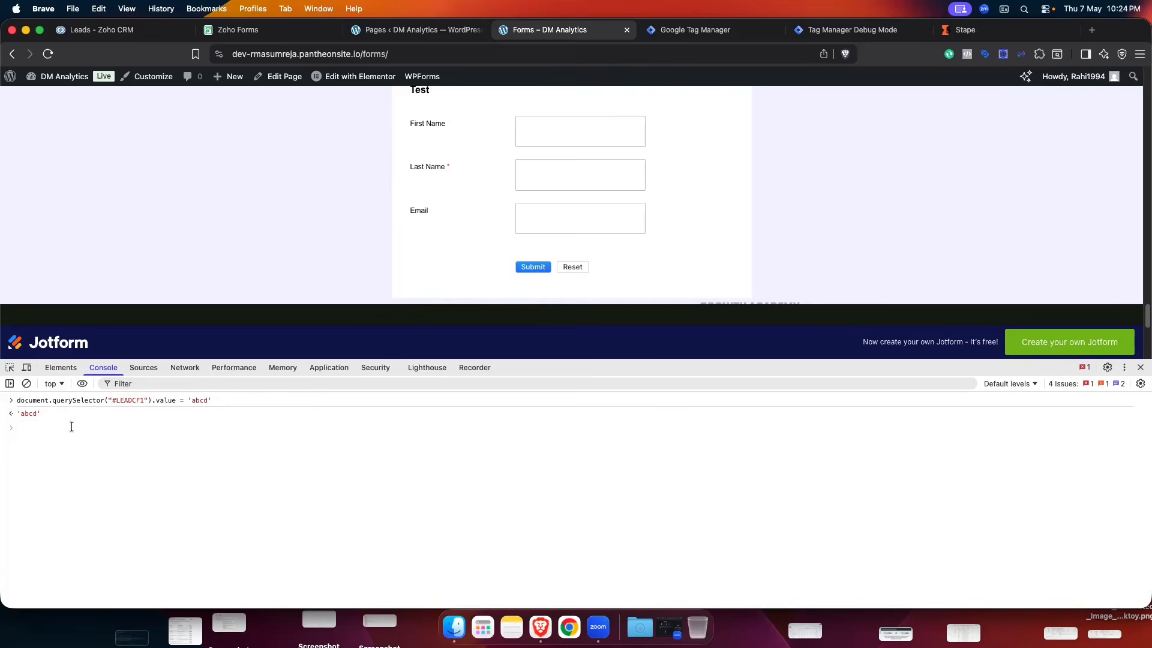
- Read back LEADCF1's value, check the input in Elements, then close DevTools
key("Up")
key("BackSpace")
key("BackSpace")
key("BackSpace")
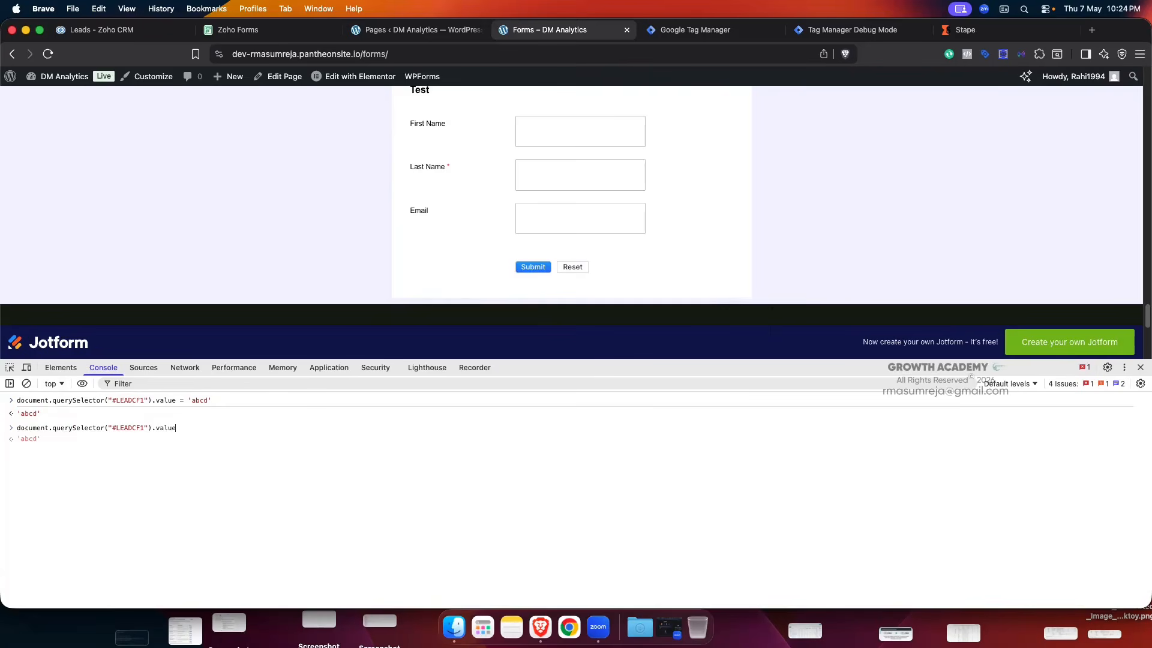
key("Return")
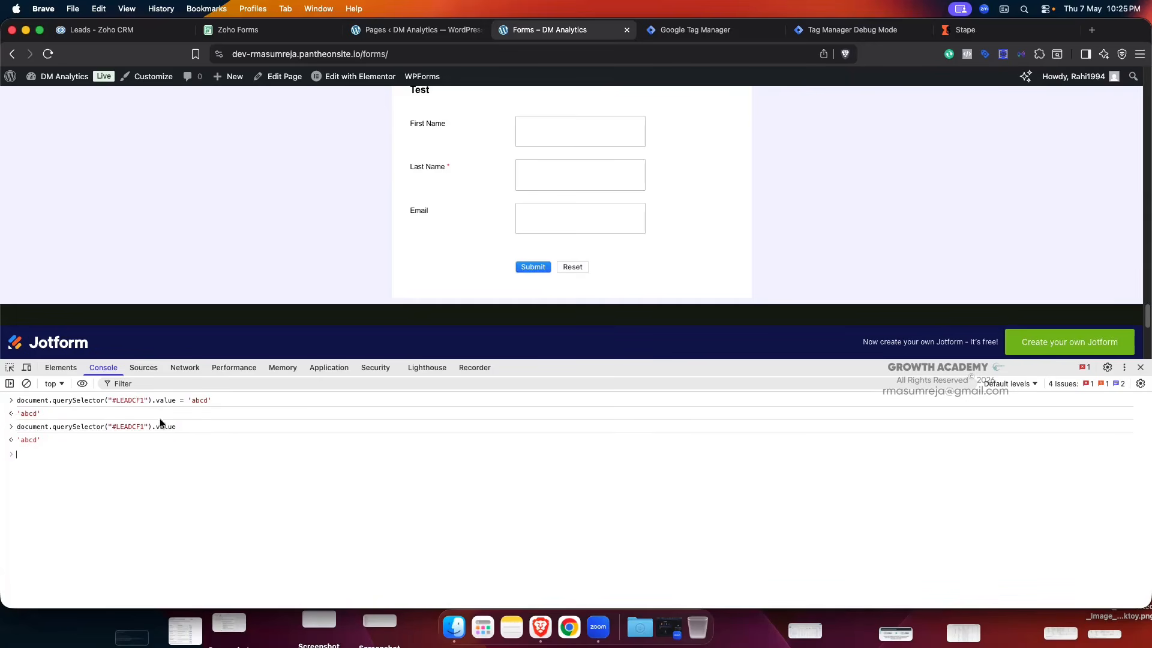
left_click(55, 367)
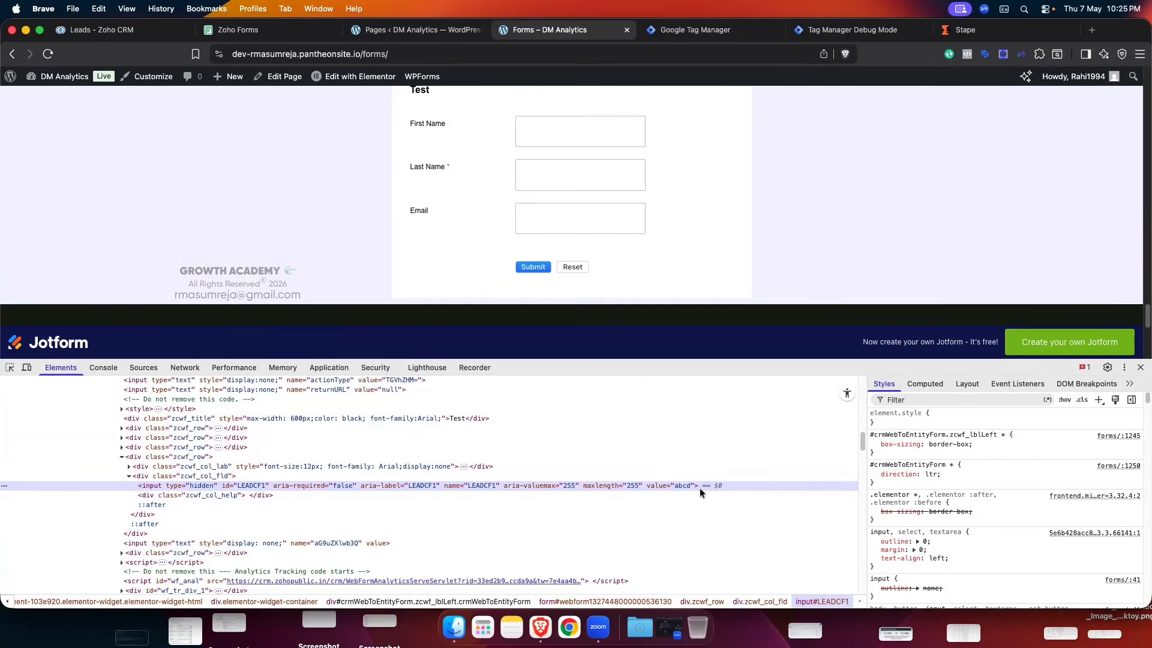
left_click(1140, 367)
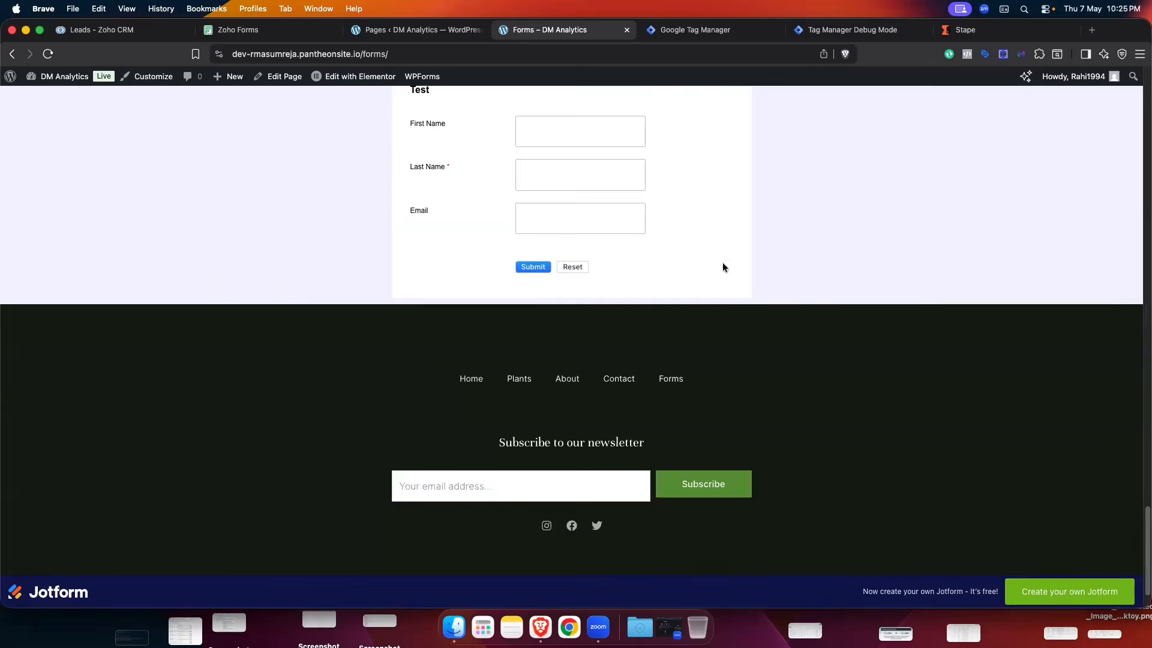
- Glance at the Zoho CRM leads list, then inspect the form and expand the hidden field's markup
left_click(82, 28)
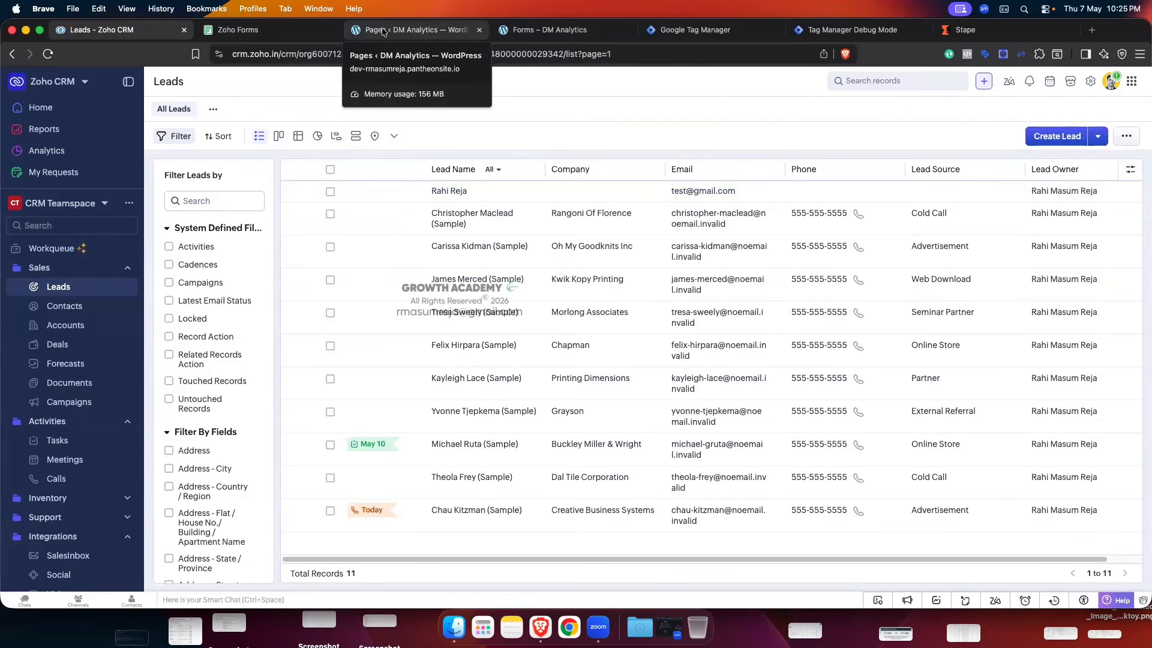
left_click(531, 30)
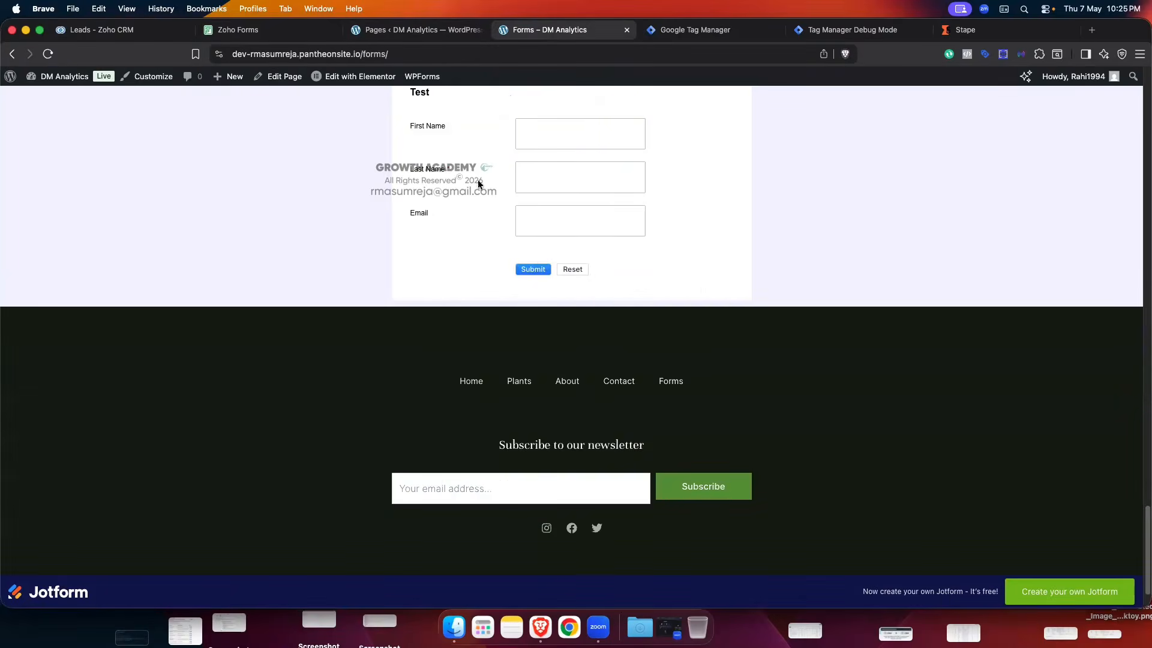
right_click(690, 229)
left_click(729, 385)
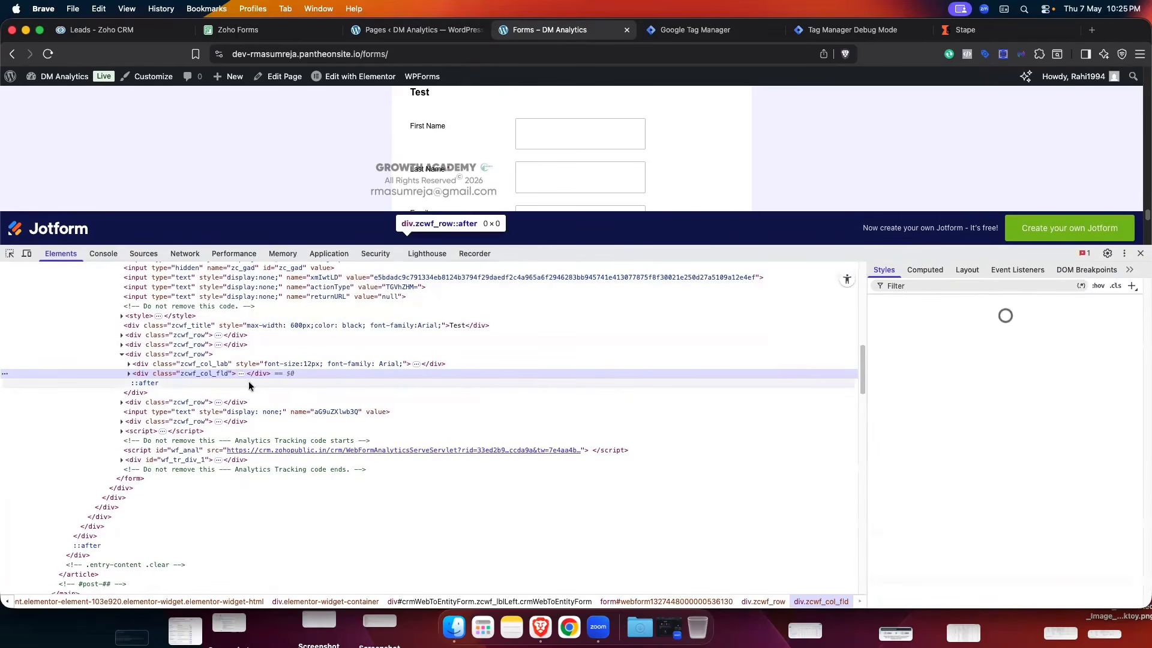
scroll(508, 154, "down", 3)
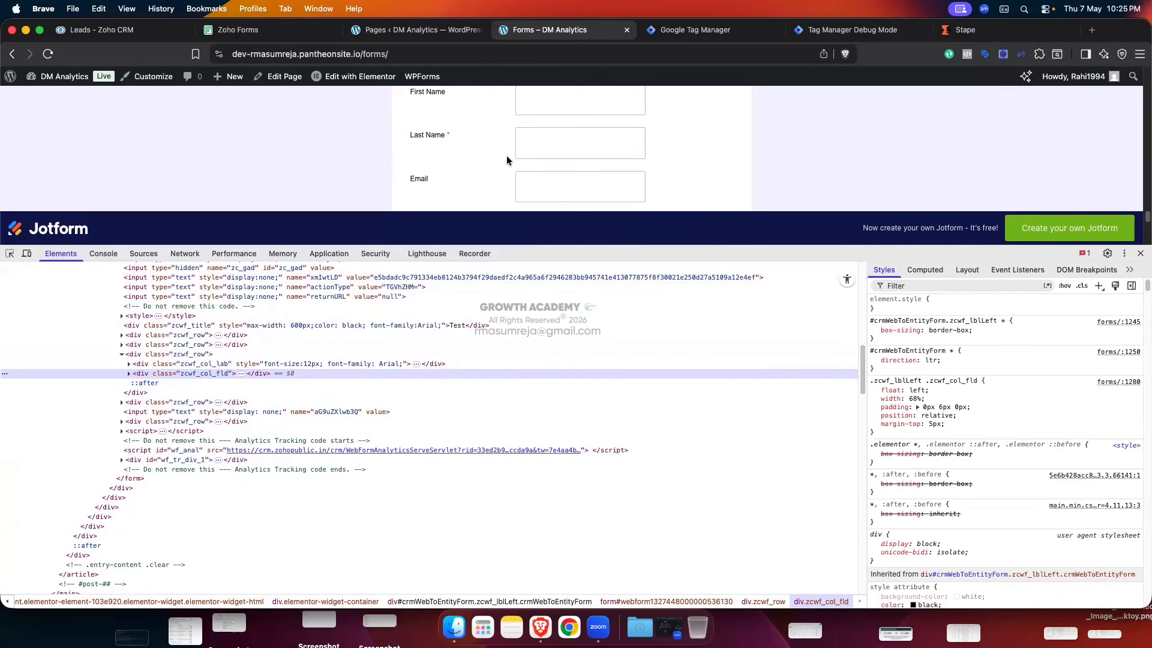
key("super+shift+c")
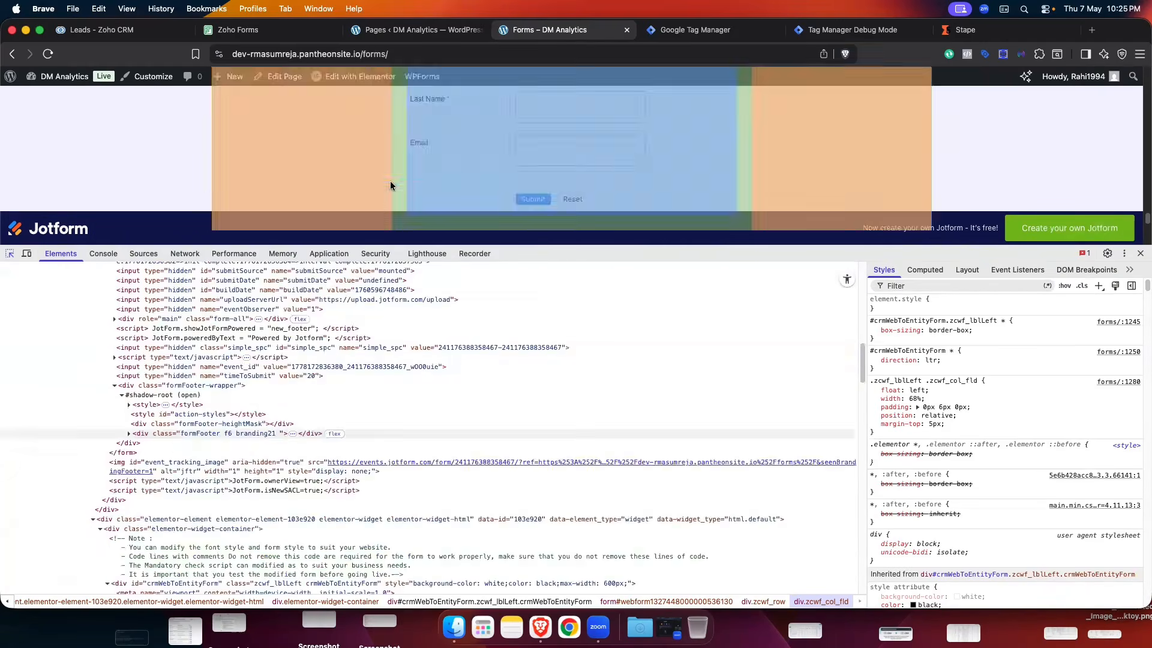
left_click(473, 176)
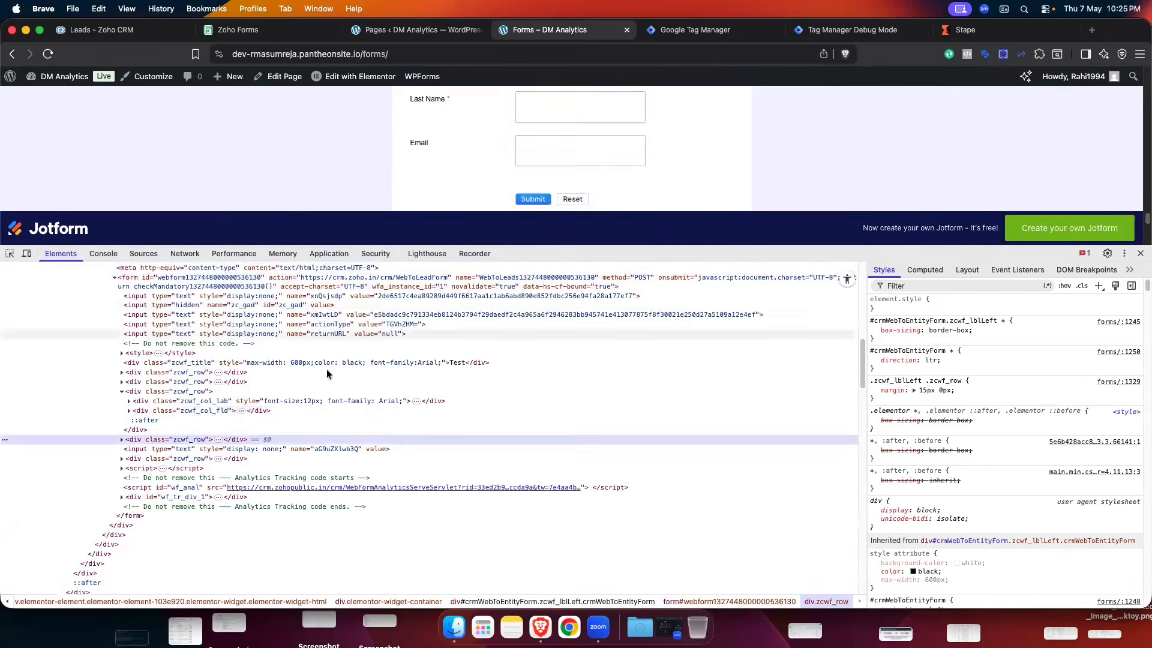
left_click(122, 439)
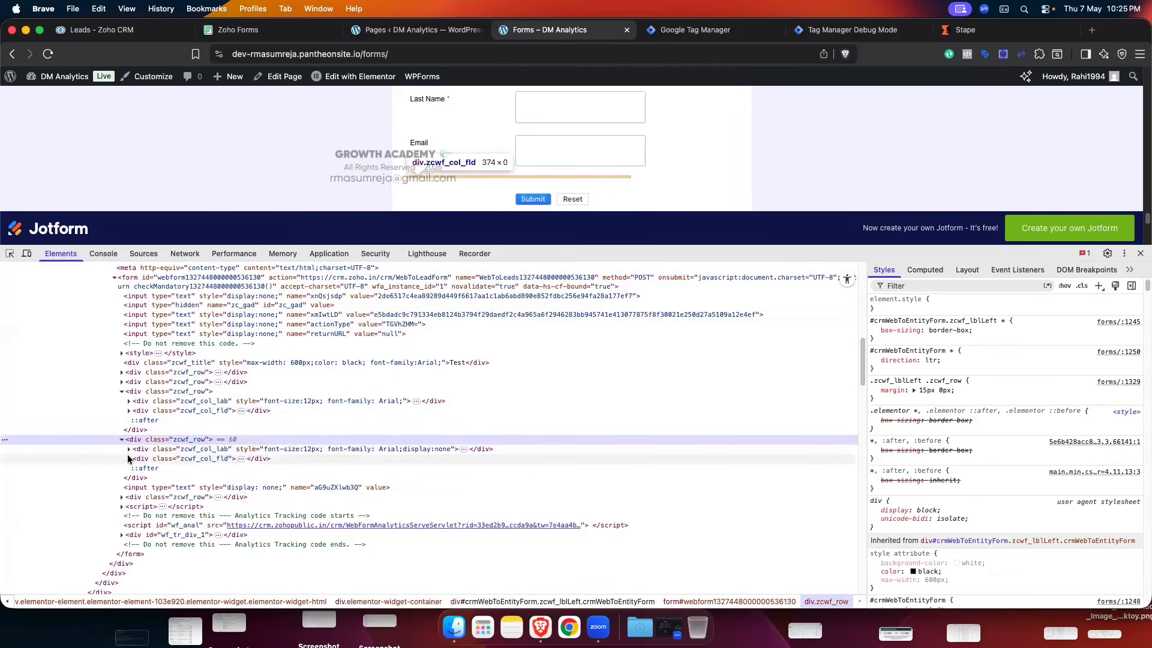
left_click(129, 460)
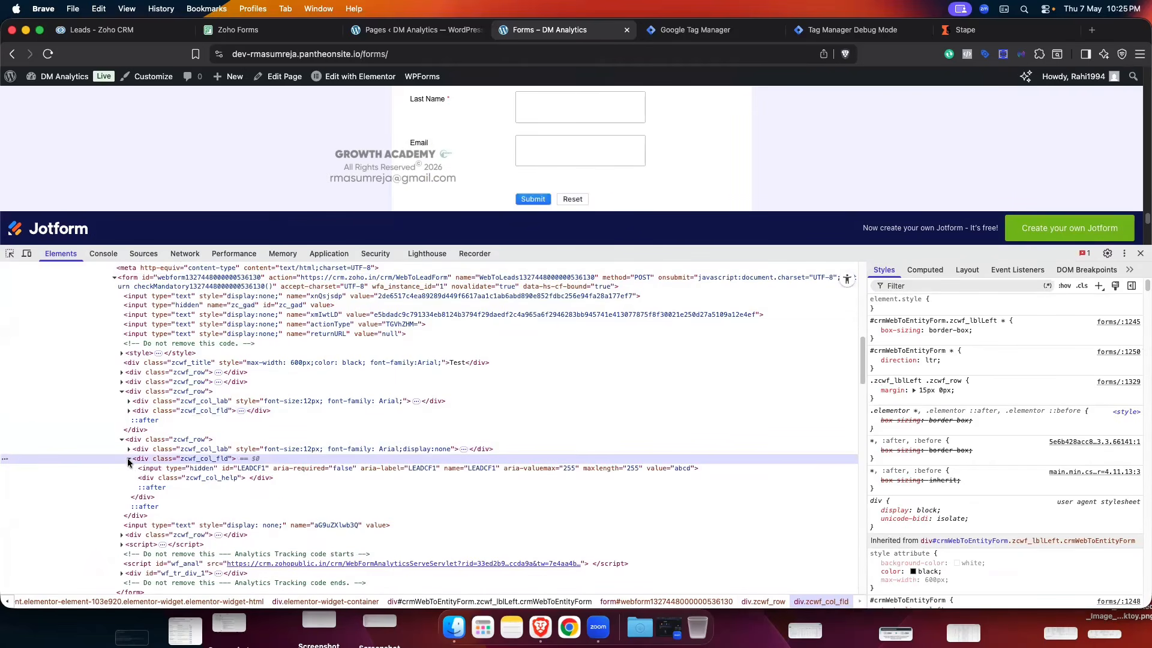
- Copy input#LEADCF1's outer HTML and set its value to '77777' in the Console
right_click(209, 470)
mouse_move(270, 416)
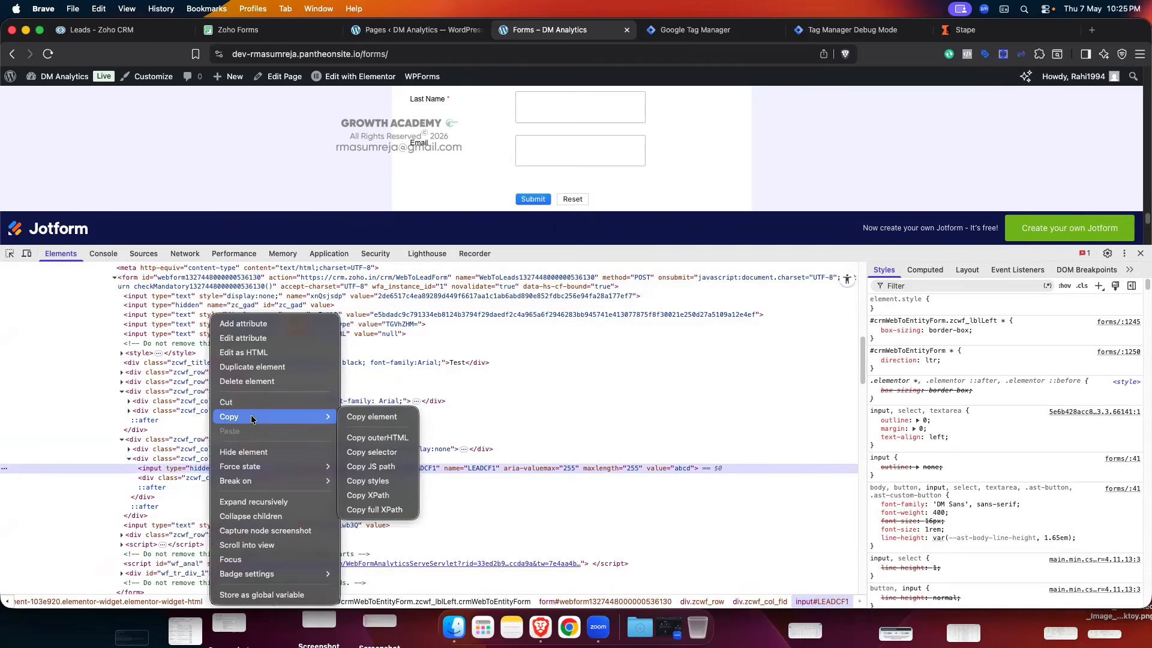
left_click(391, 438)
left_click(89, 254)
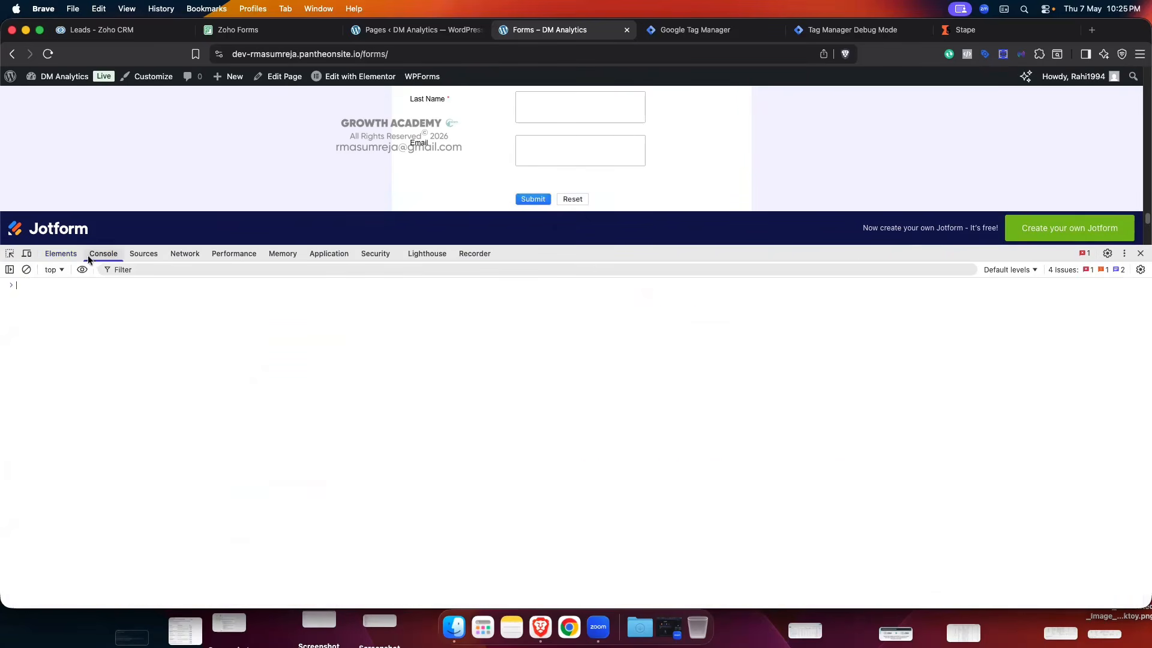
key("super+v")
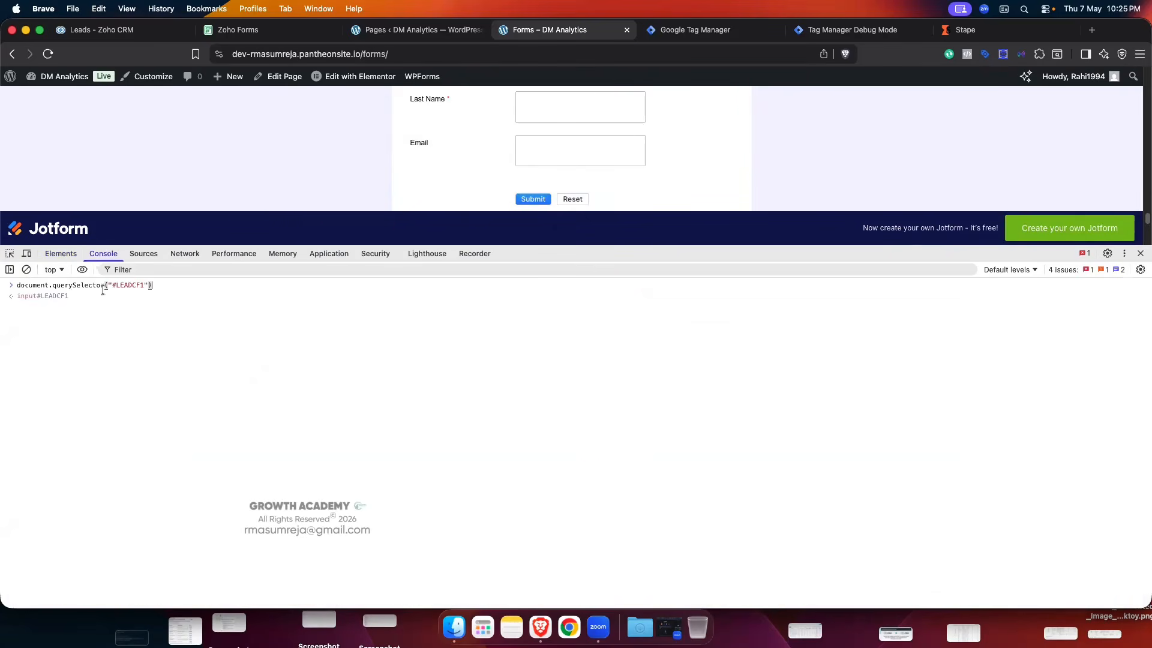
type(".value")
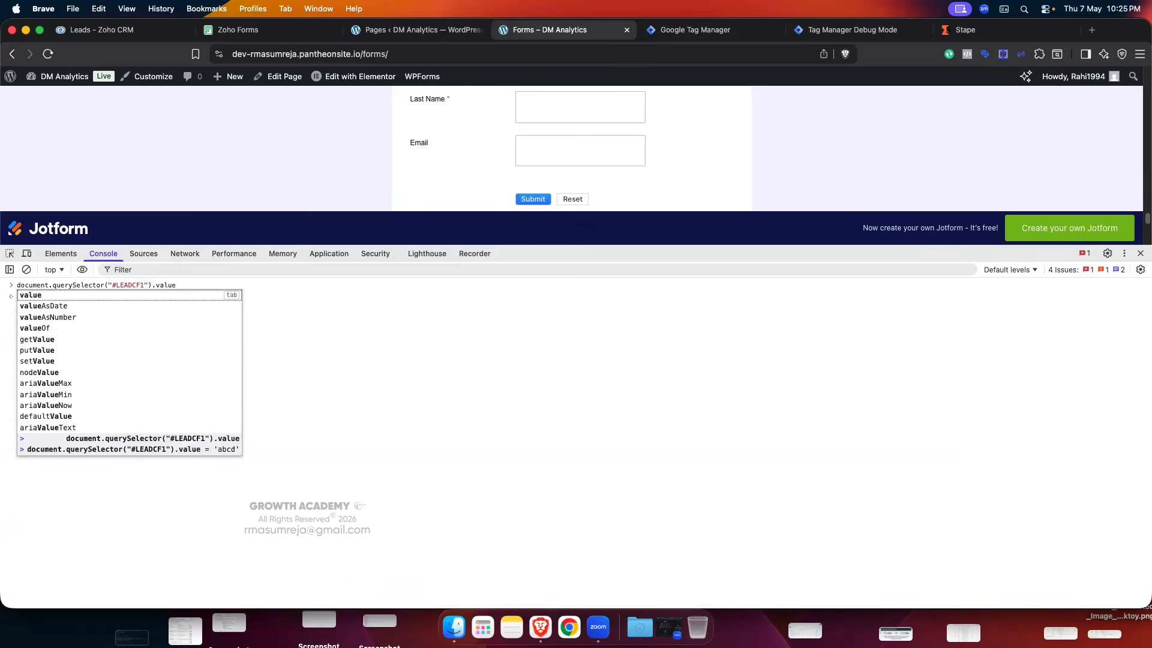
type(" =")
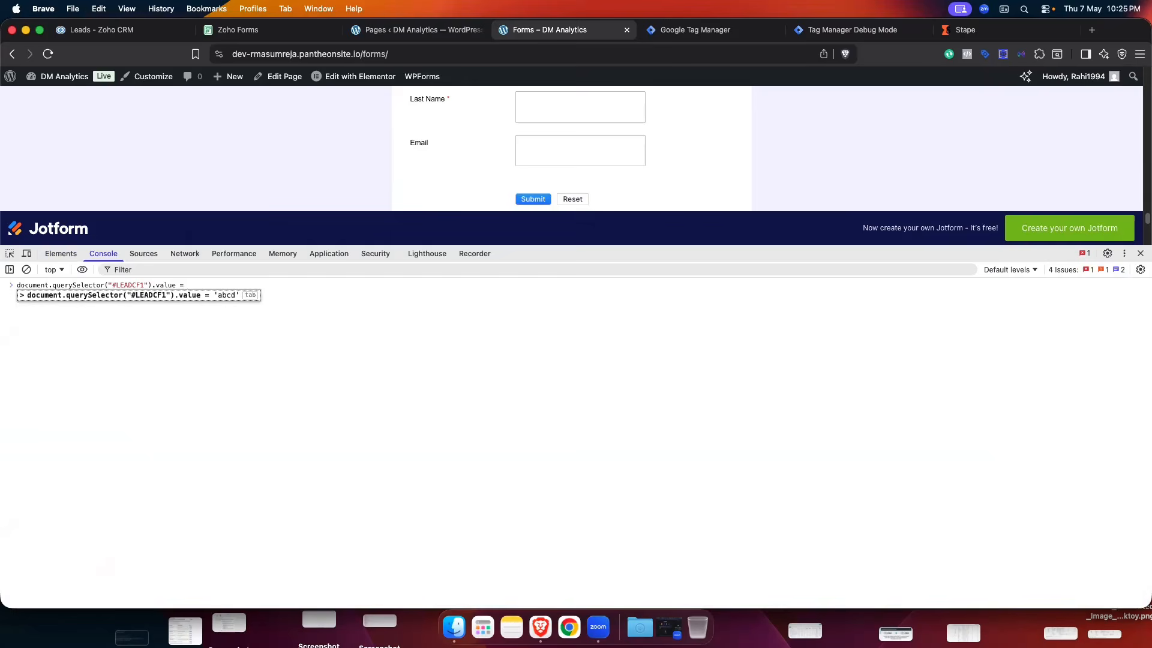
type(" ''")
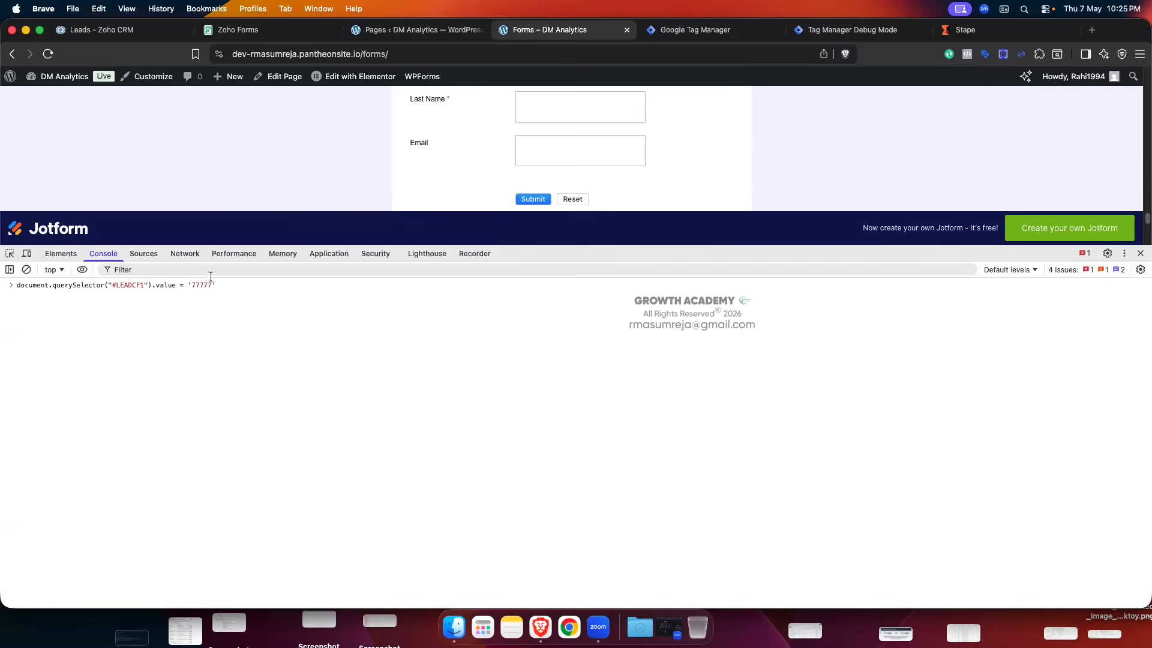
key("Return")
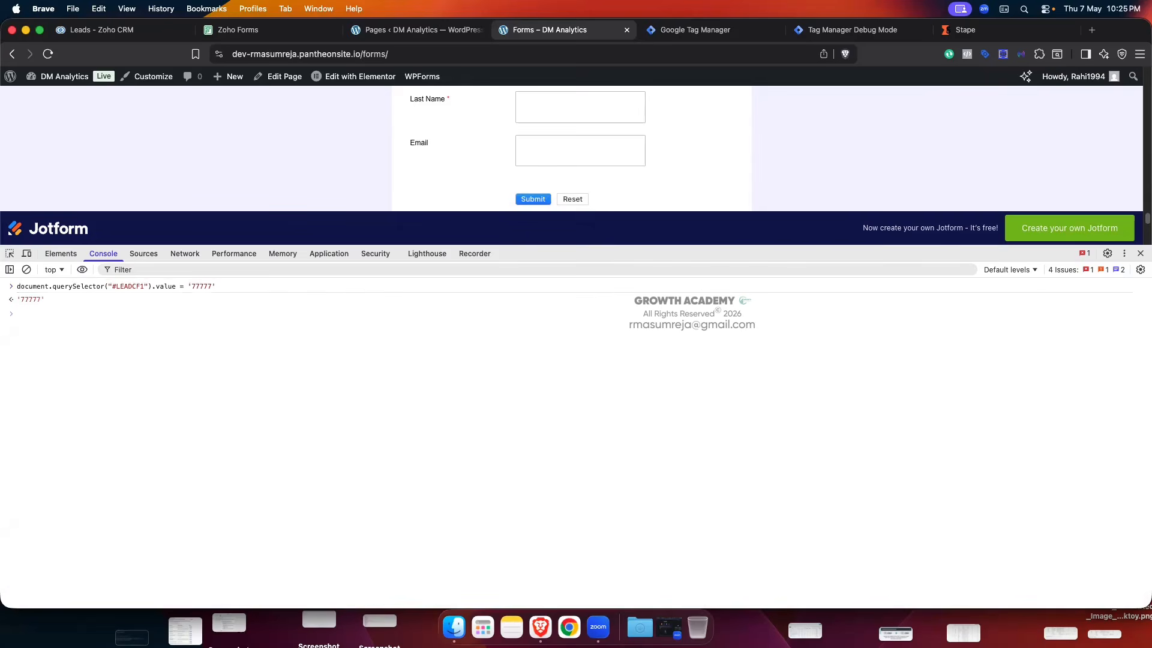
- Enter the test first and last name, pick the saved e-mail, and submit the Test form
left_click_drag(627, 250, 605, 523)
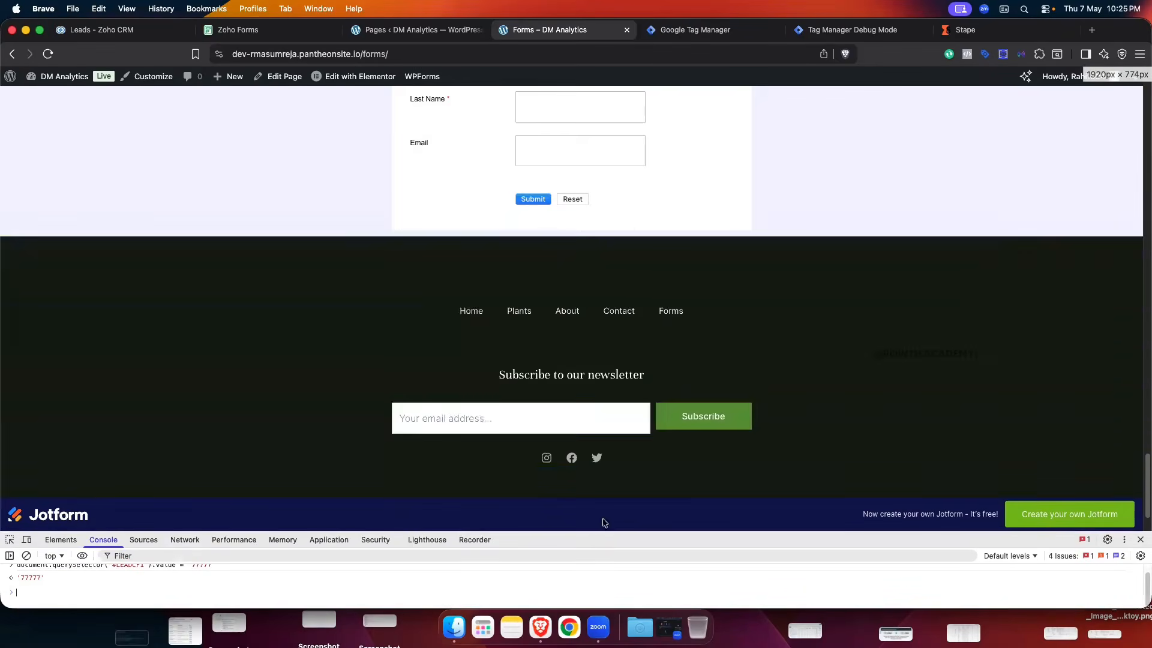
scroll(607, 236, "up", 3)
left_click(575, 263)
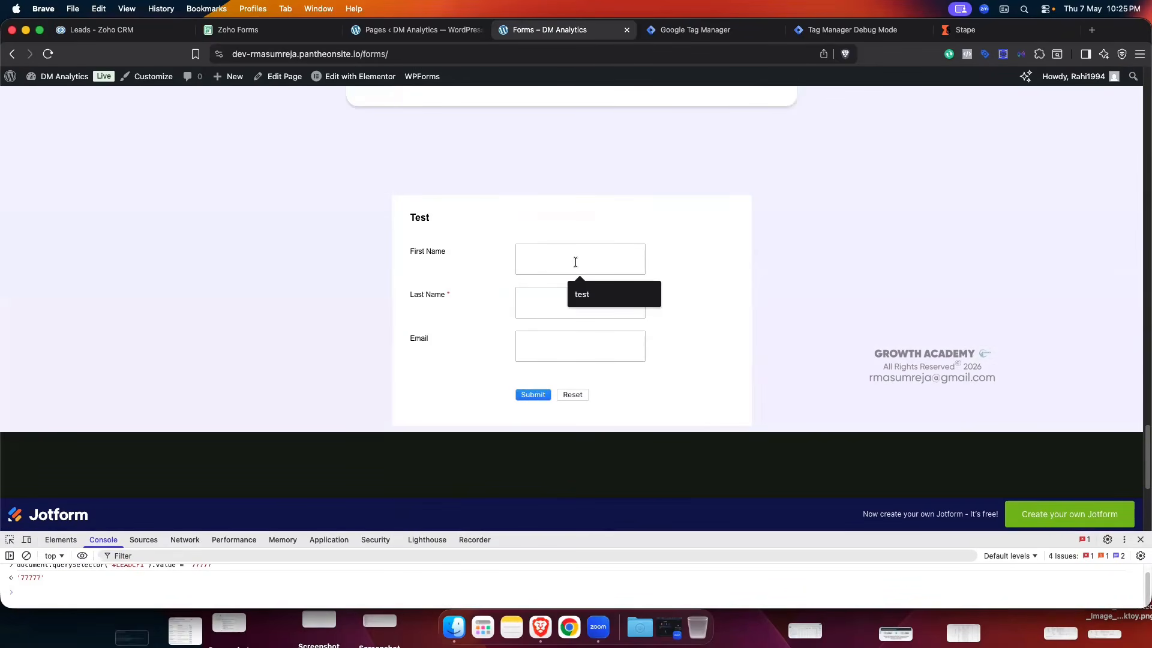
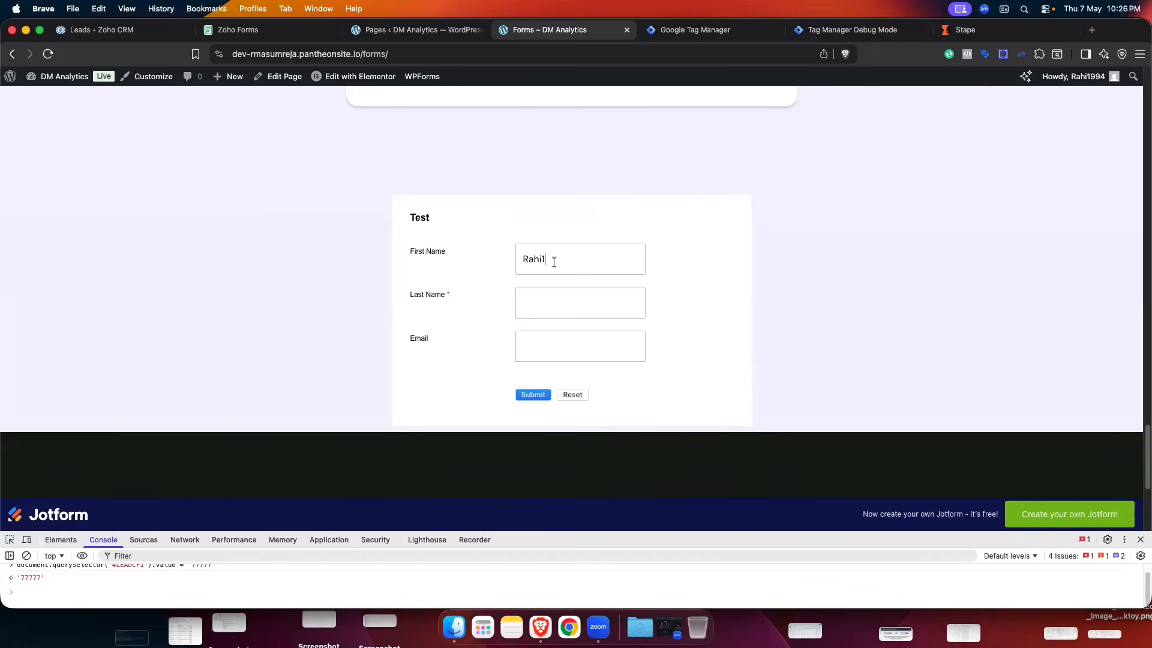
left_click(532, 307)
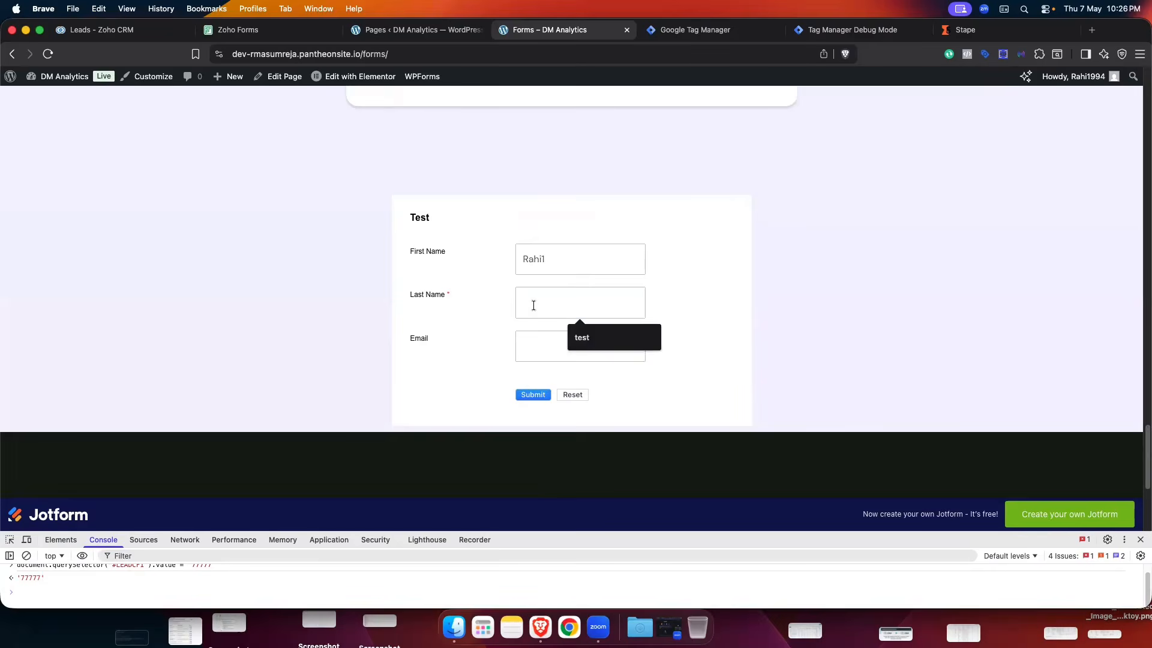
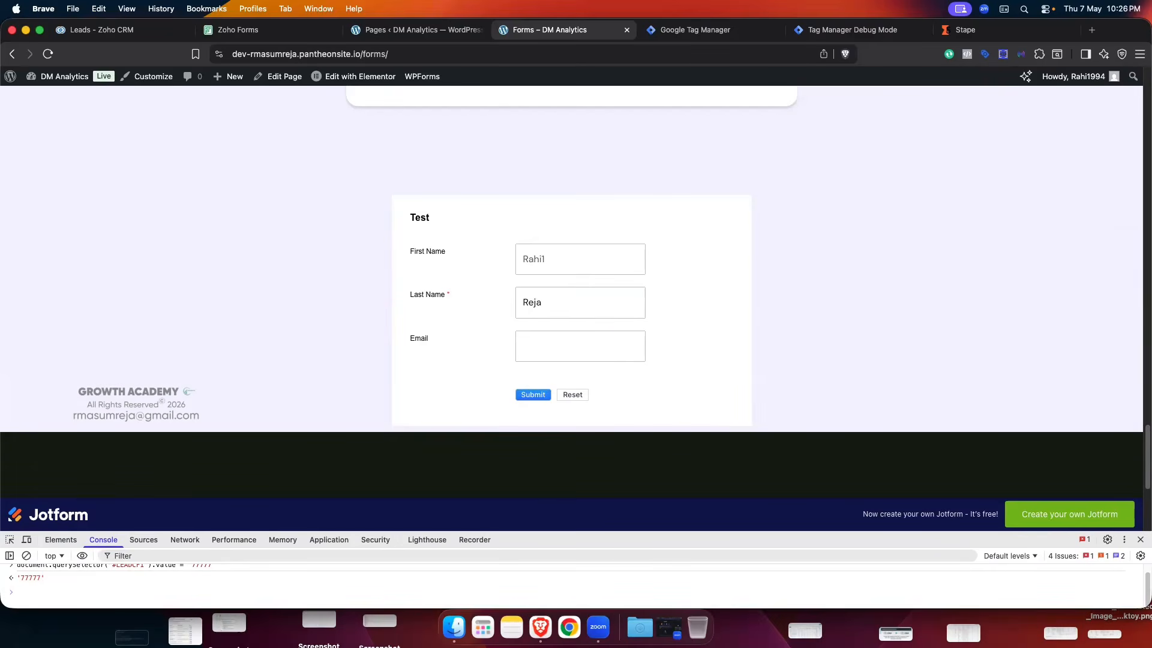
left_click(543, 346)
left_click(600, 402)
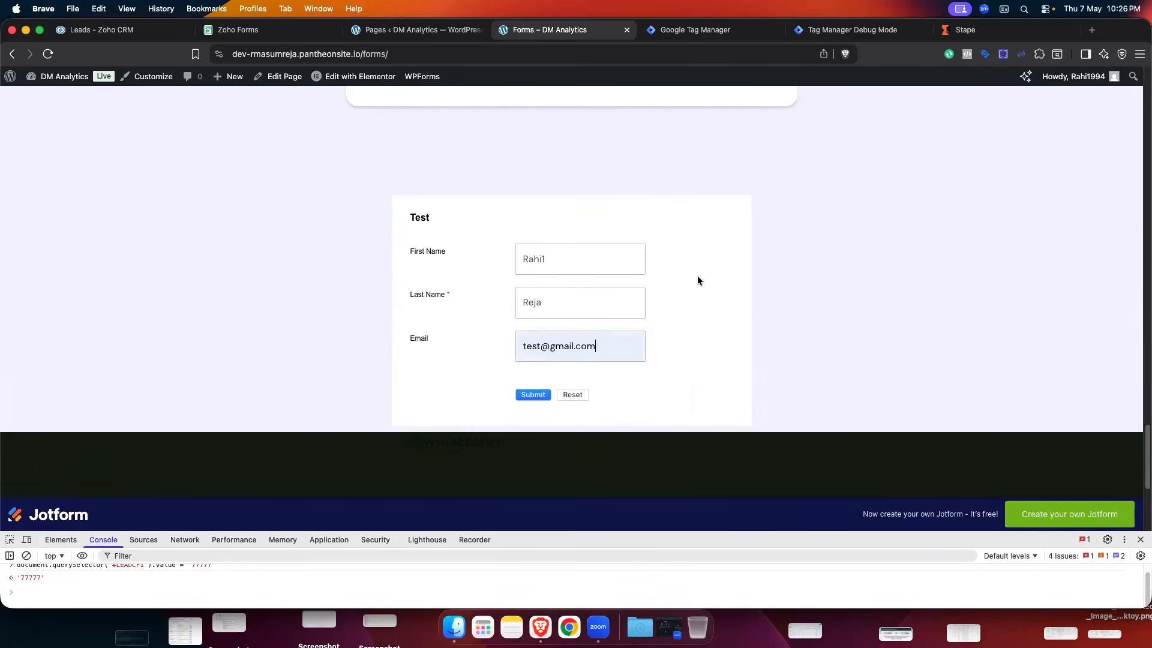
left_click(533, 377)
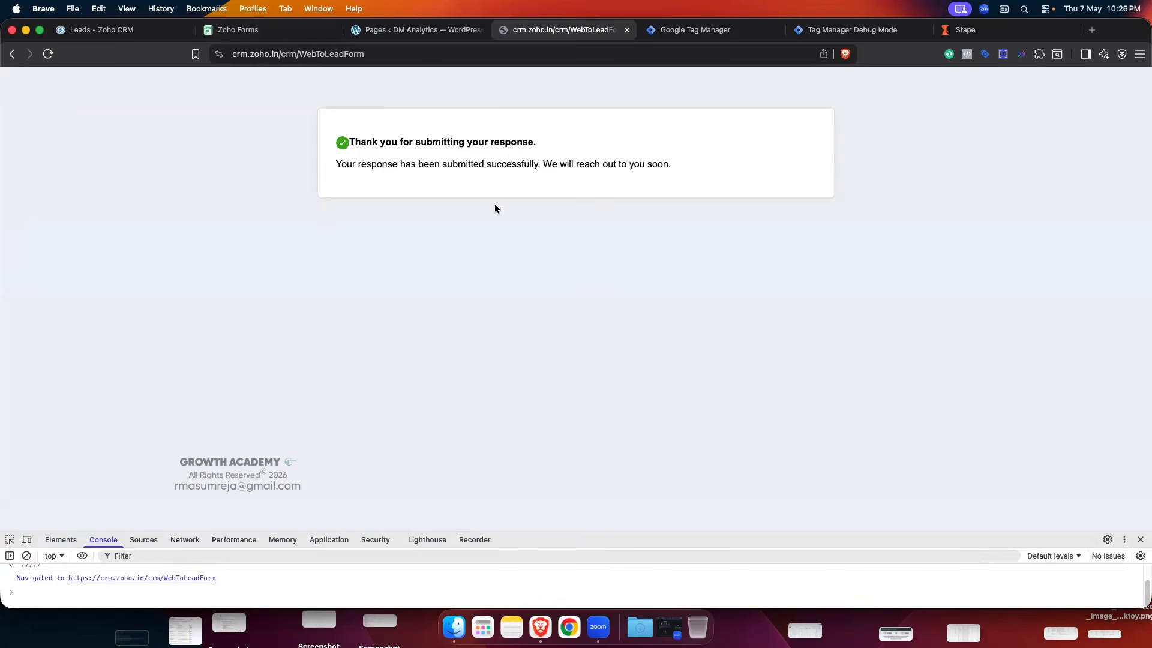
- Refresh the Zoho CRM leads list, open the new lead, and check Fbclid shows 77777
left_click(128, 32)
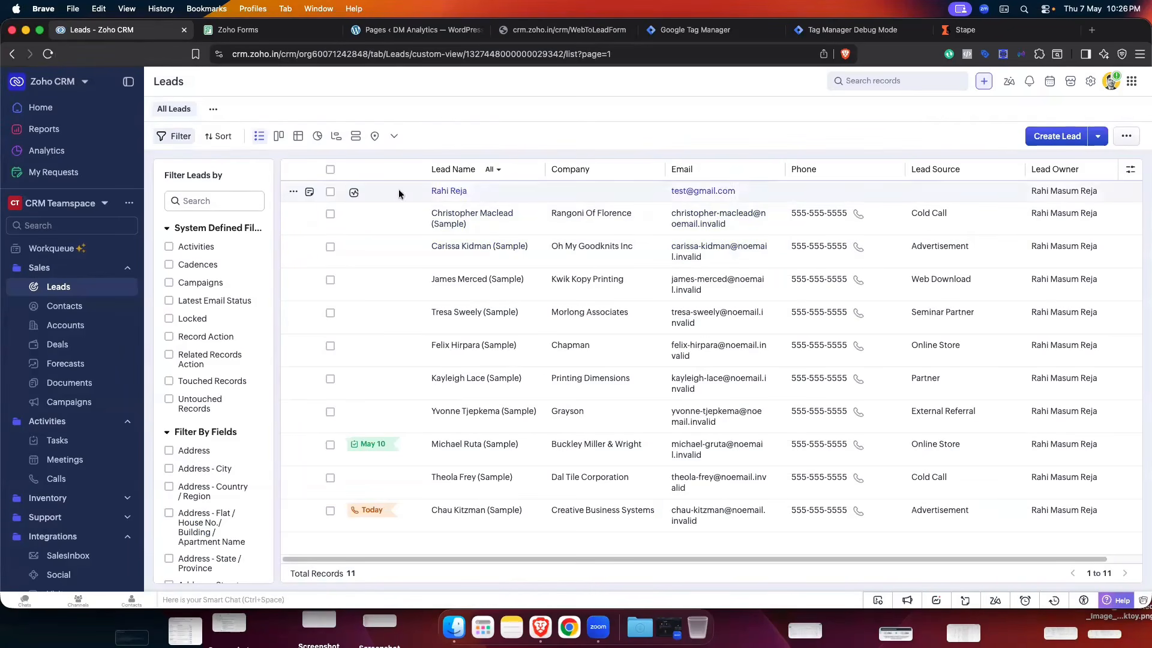
left_click(415, 137)
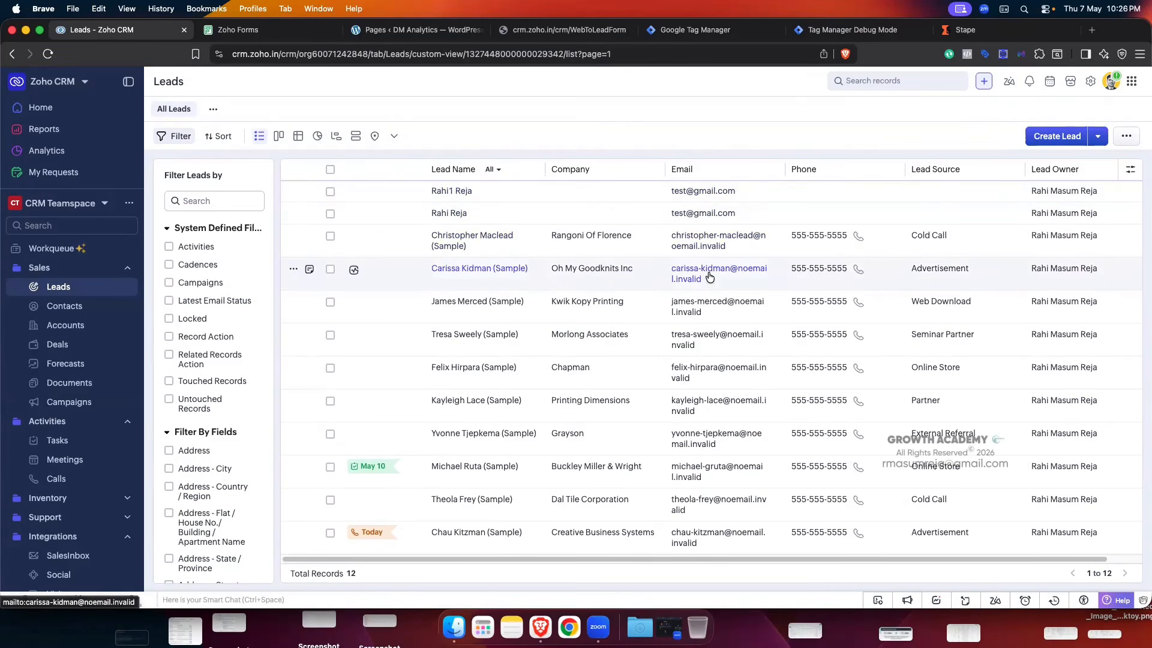
left_click(451, 191)
scroll(629, 268, "down", 5)
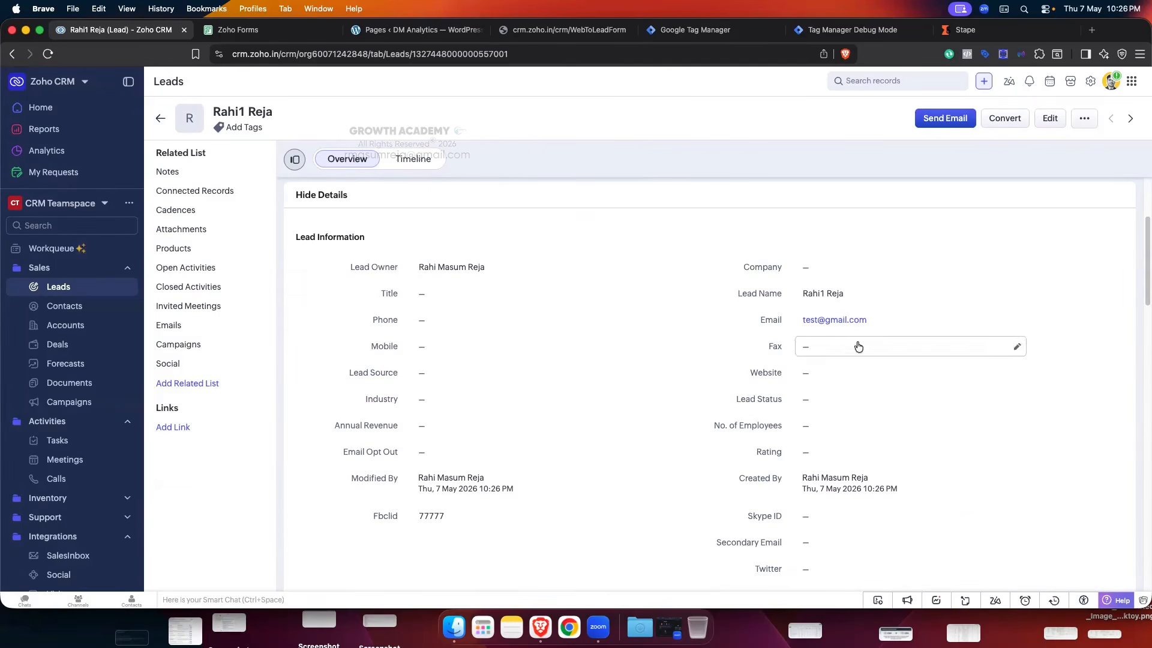
scroll(648, 345, "down", 2)
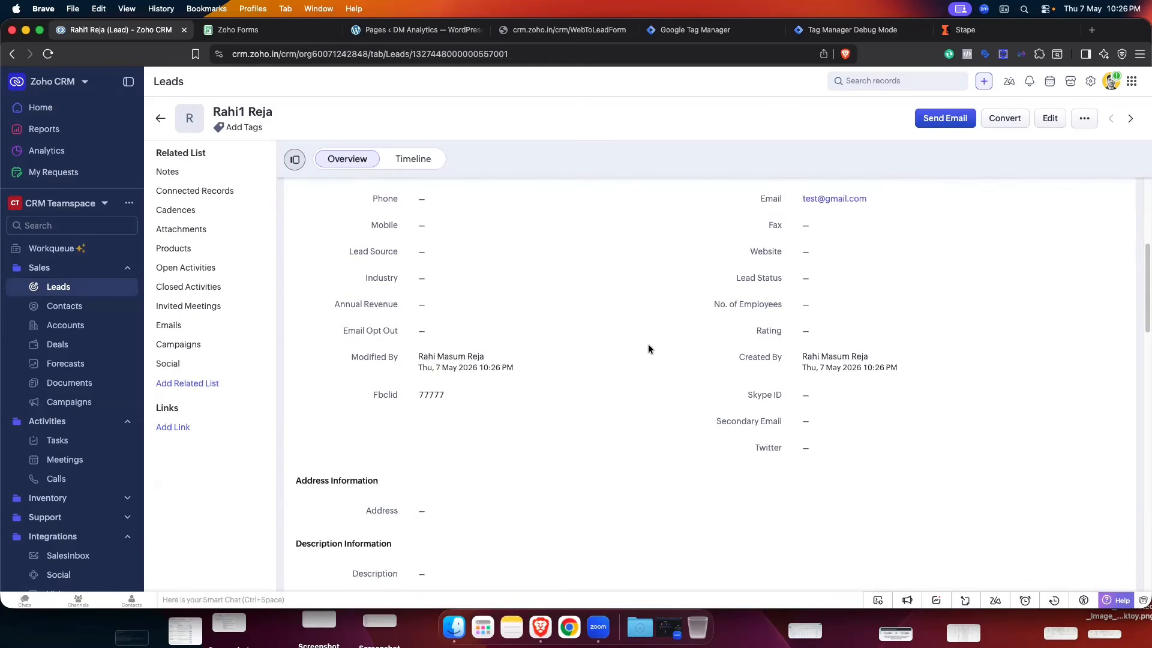
scroll(648, 348, "down", 1)
scroll(819, 299, "up", 1)
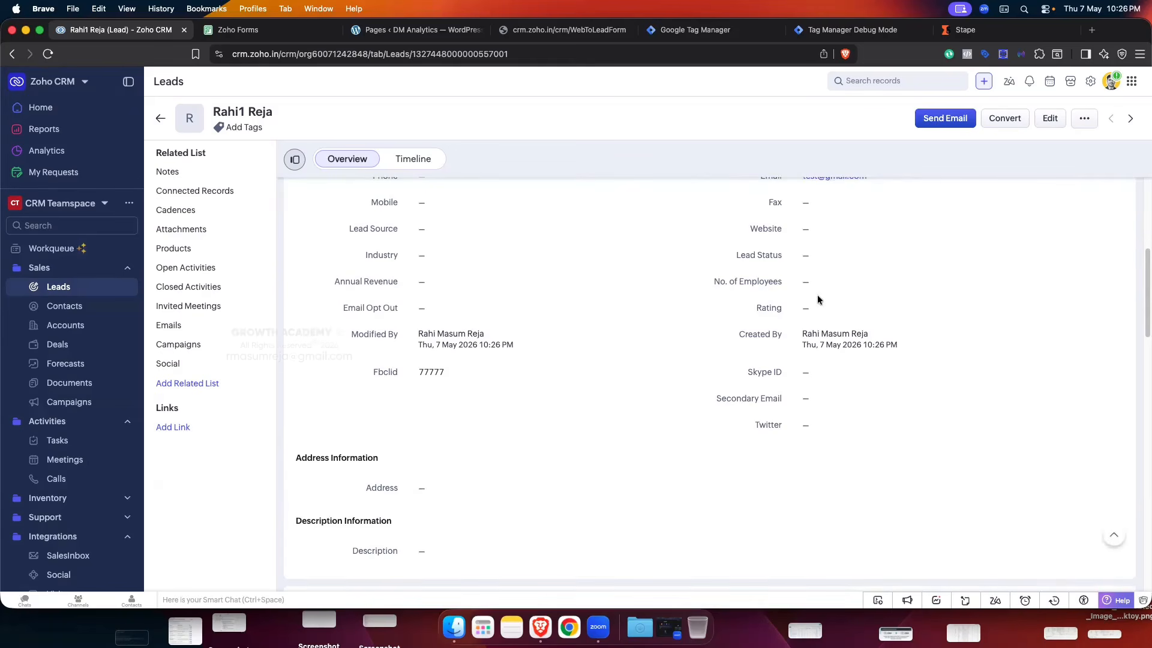
scroll(816, 303, "up", 2)
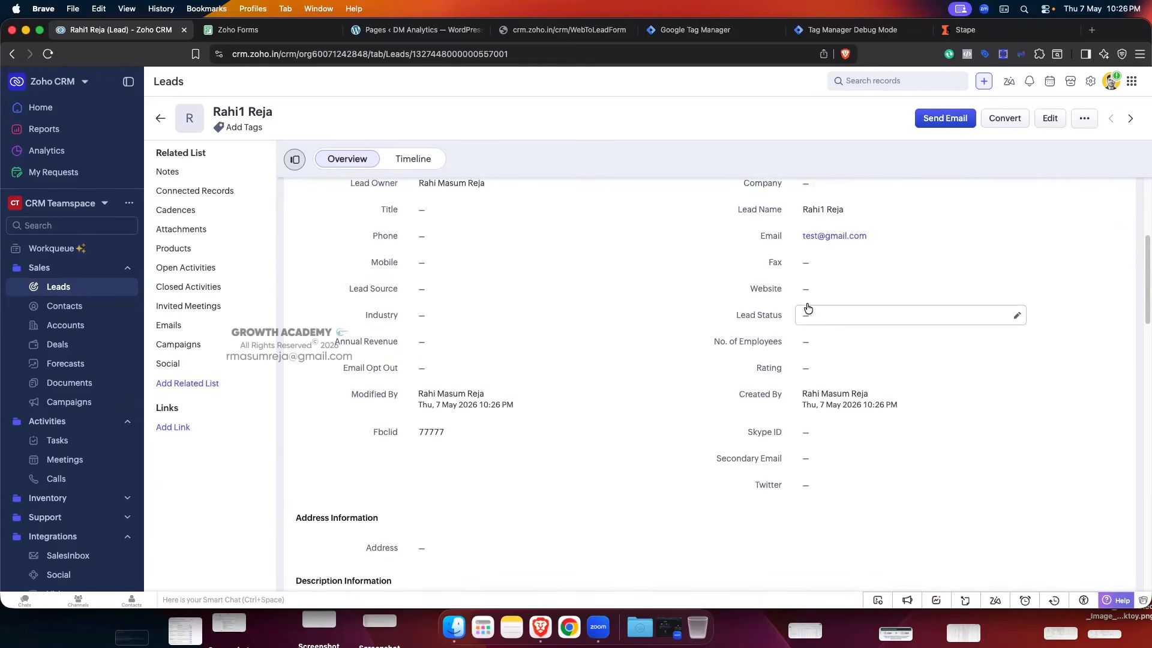
- Change the test lead's Lead Status to Contacted and save it
left_click(851, 29)
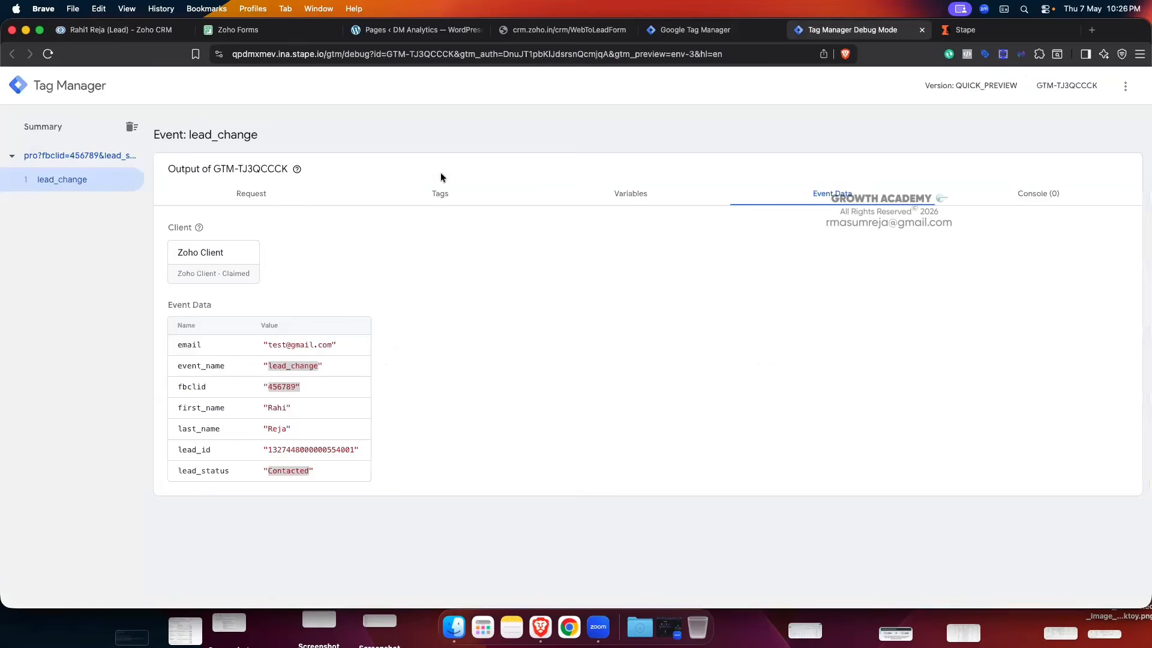
left_click(120, 30)
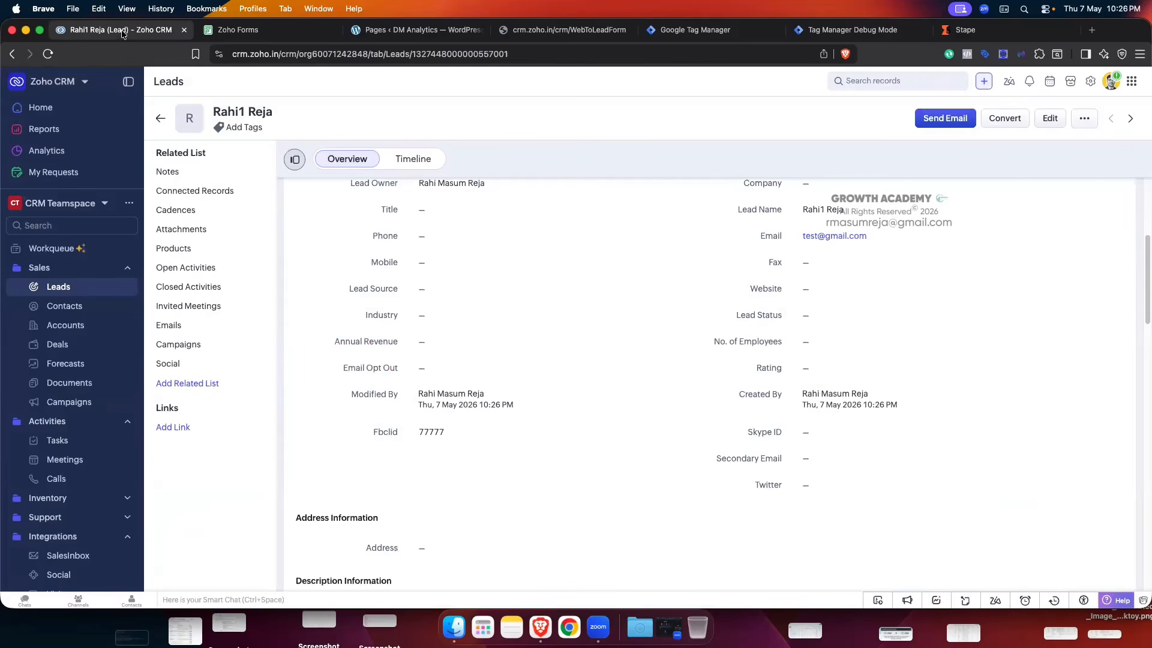
left_click(825, 315)
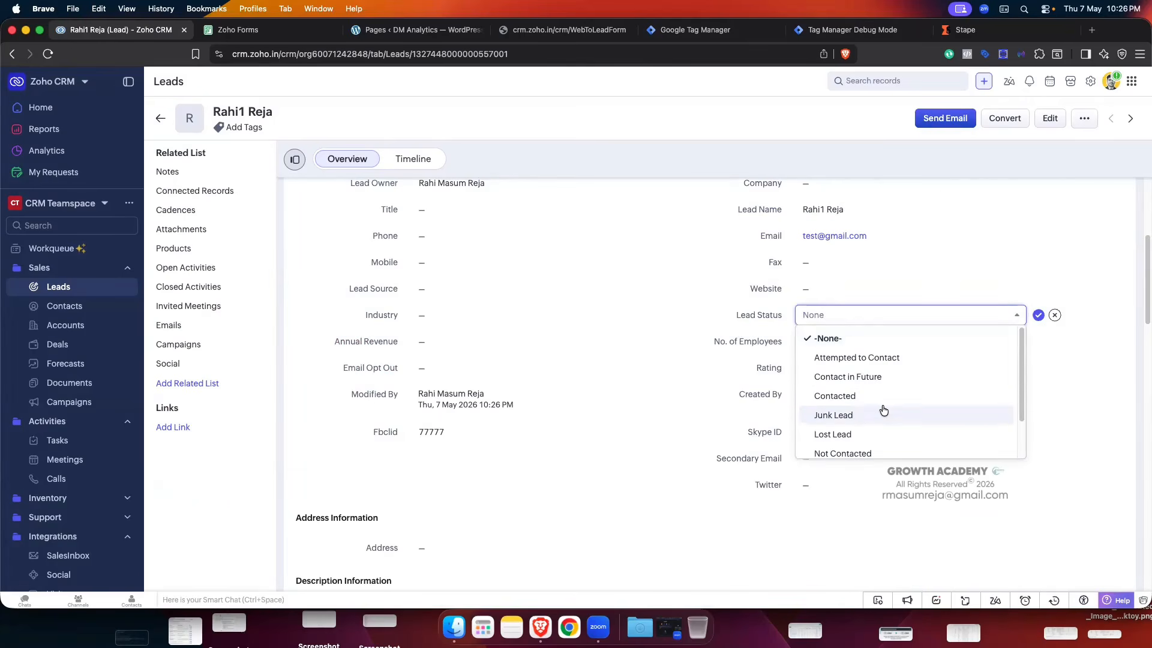
left_click(859, 396)
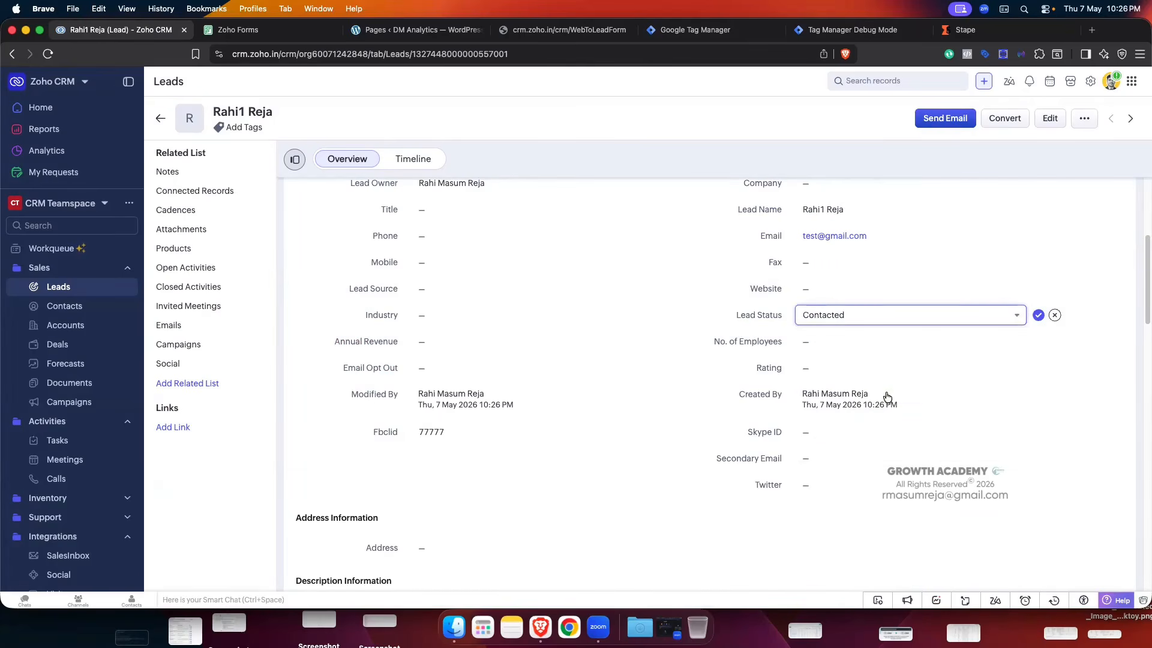
left_click(1039, 315)
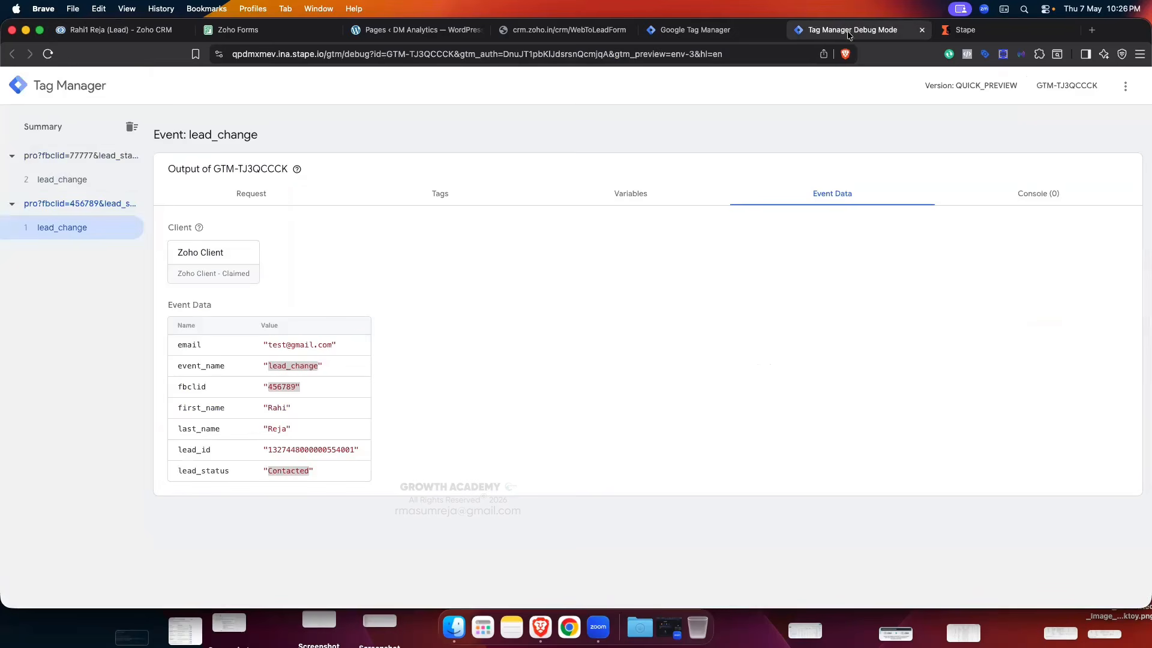
- Inspect the new lead_change event in Tag Manager debug, confirming fbclid 77777
left_click(62, 180)
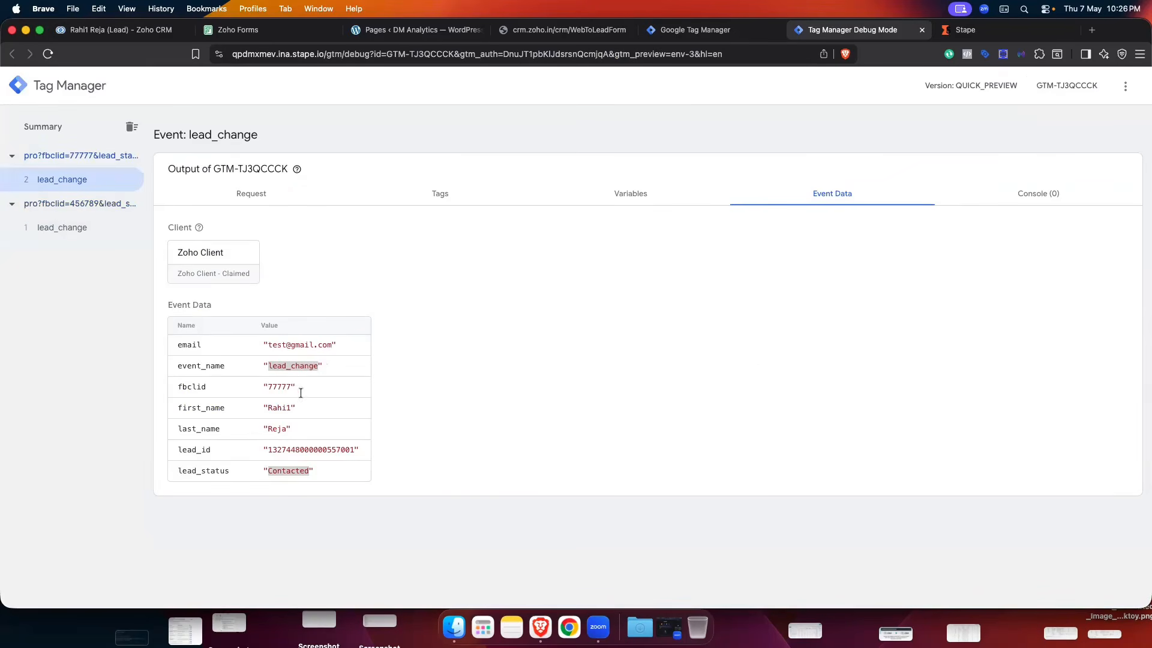
left_click_drag(297, 389, 249, 384)
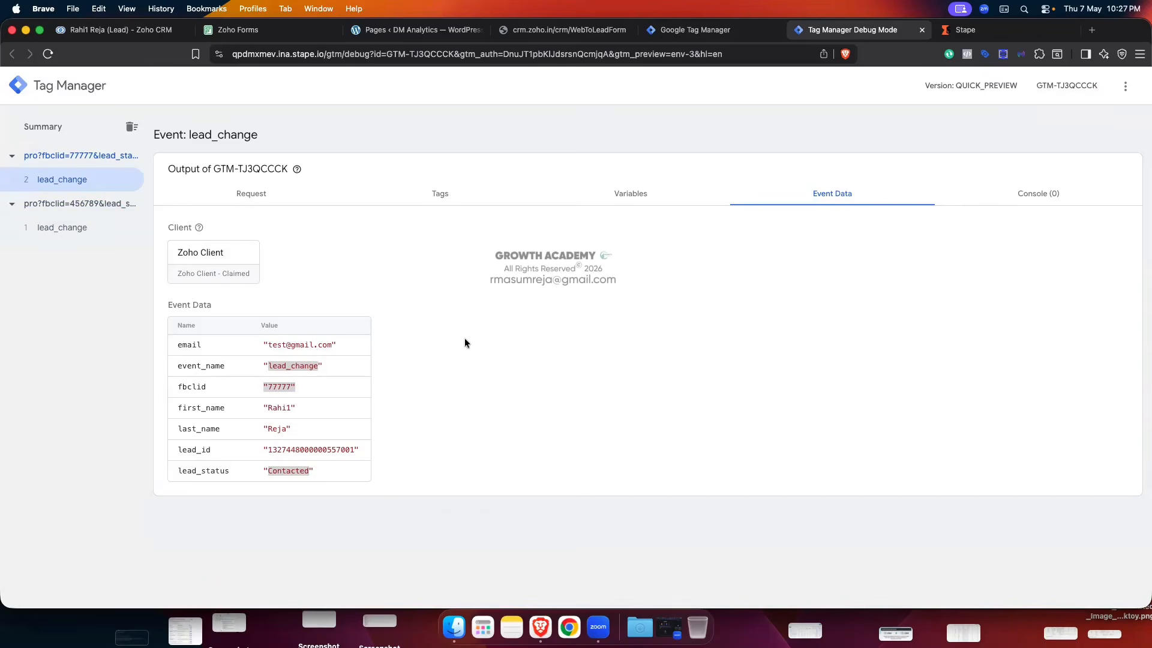
left_click(120, 30)
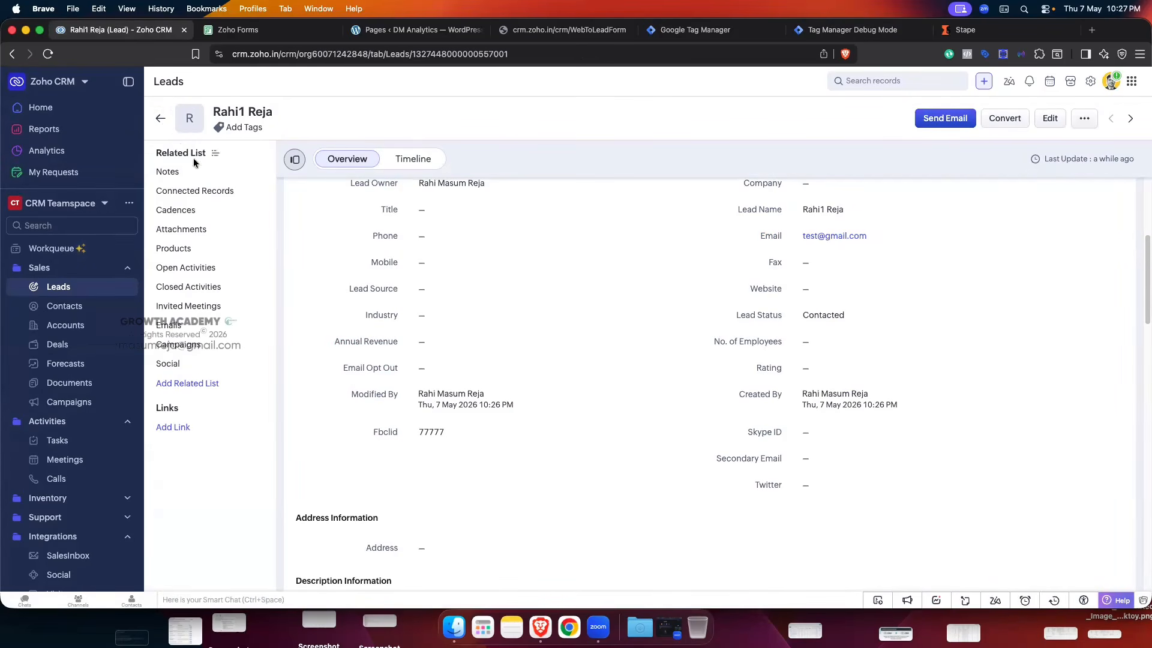
- Return from the thank-you page to the Forms page, hide DevTools, and show the Zoho Forms CRM mapping
left_click(161, 119)
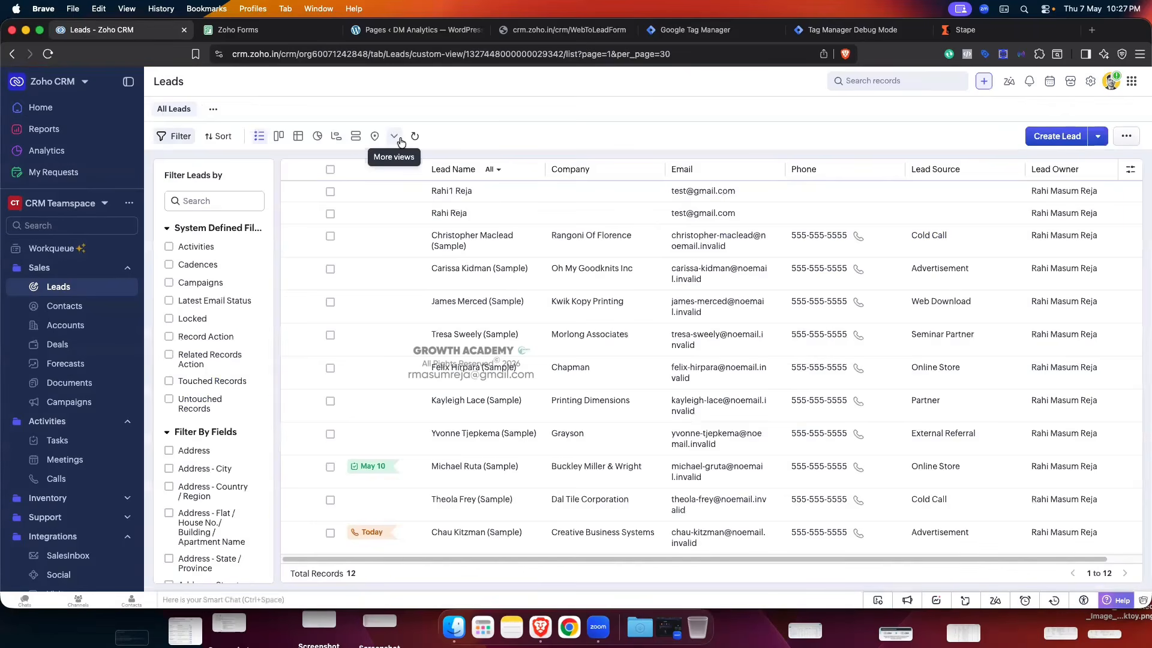
left_click(542, 35)
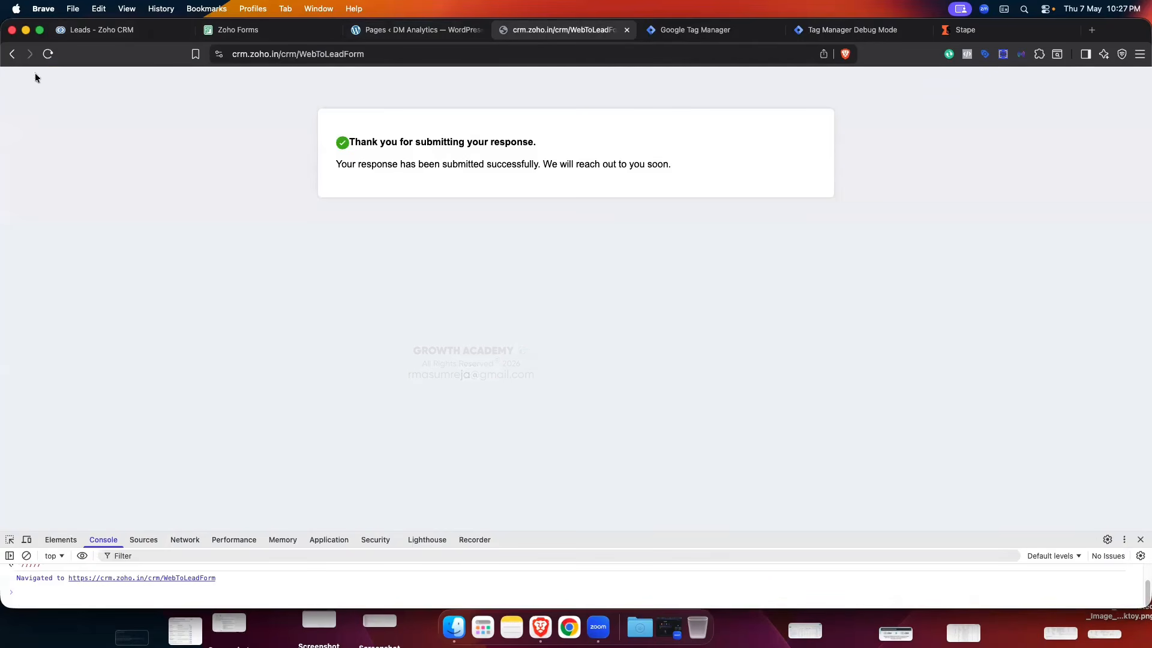
left_click(12, 54)
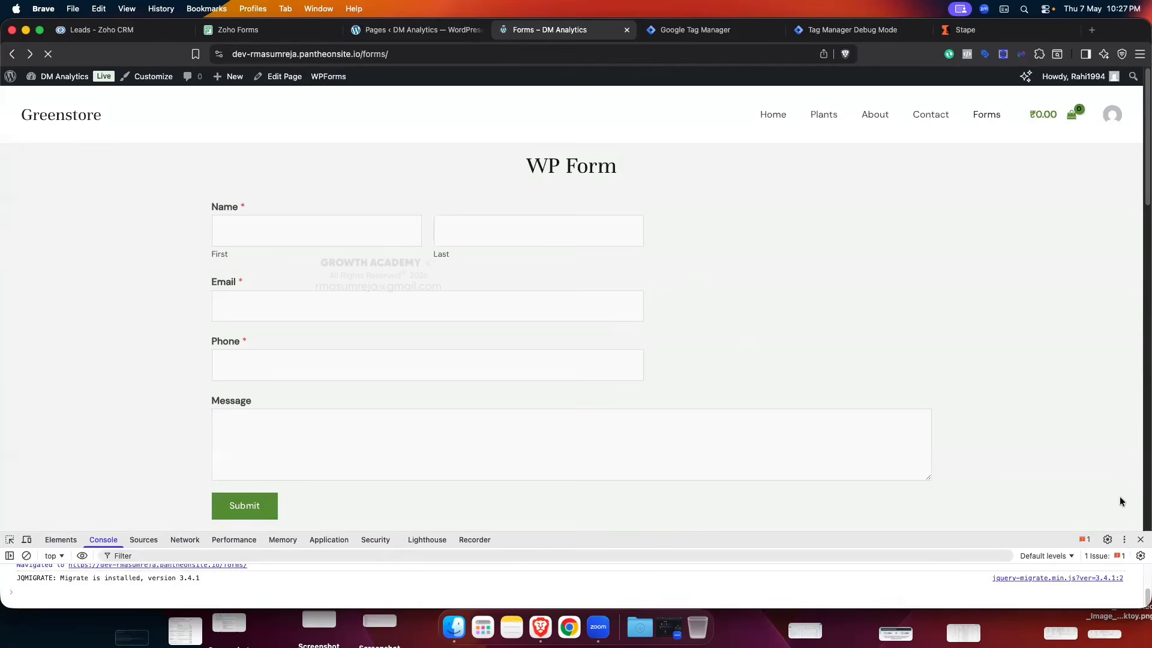
left_click(1139, 541)
scroll(782, 394, "down", 20)
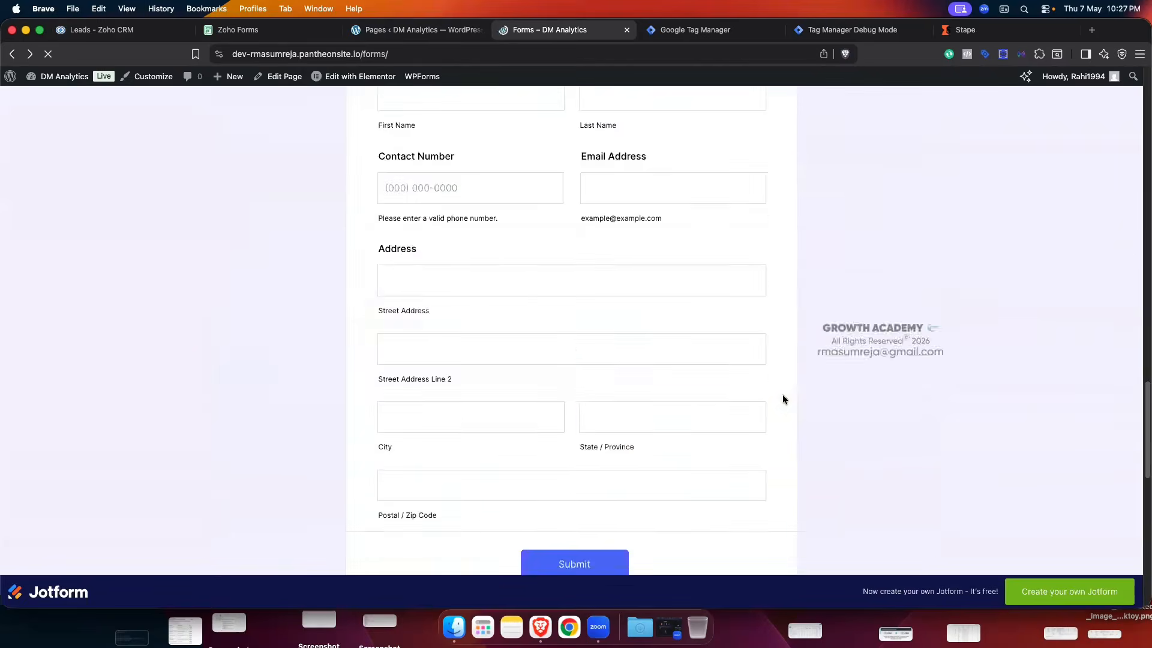
scroll(782, 395, "down", 1)
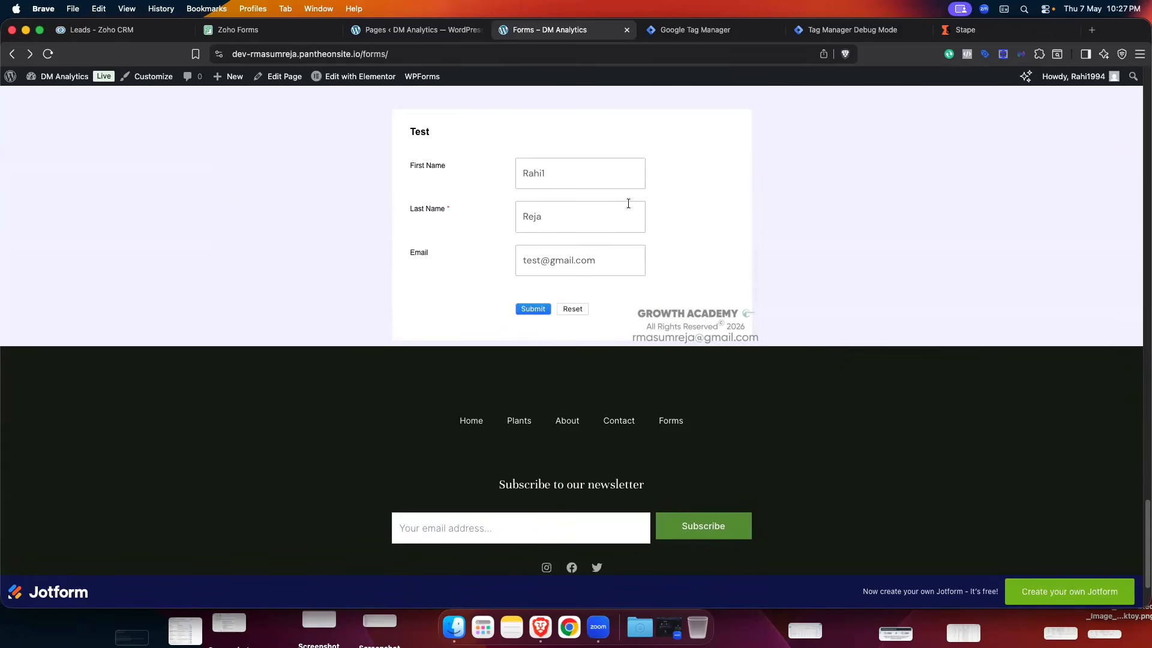
left_click(267, 29)
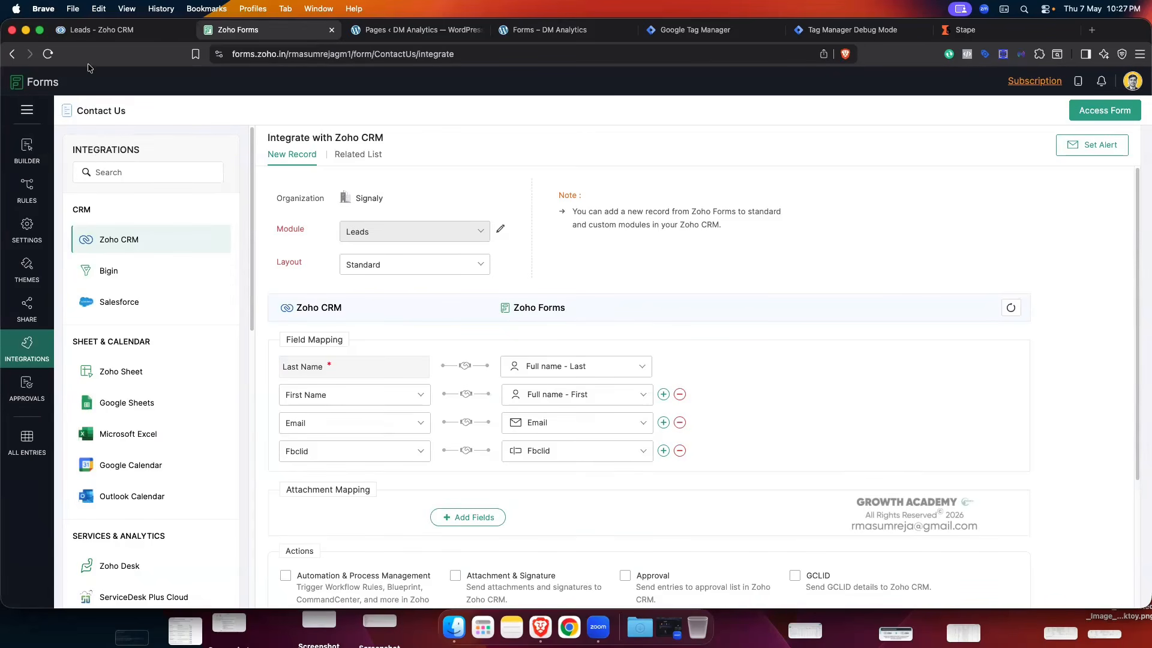
- Switch to the Leads - Zoho CRM browser tab
left_click(100, 34)
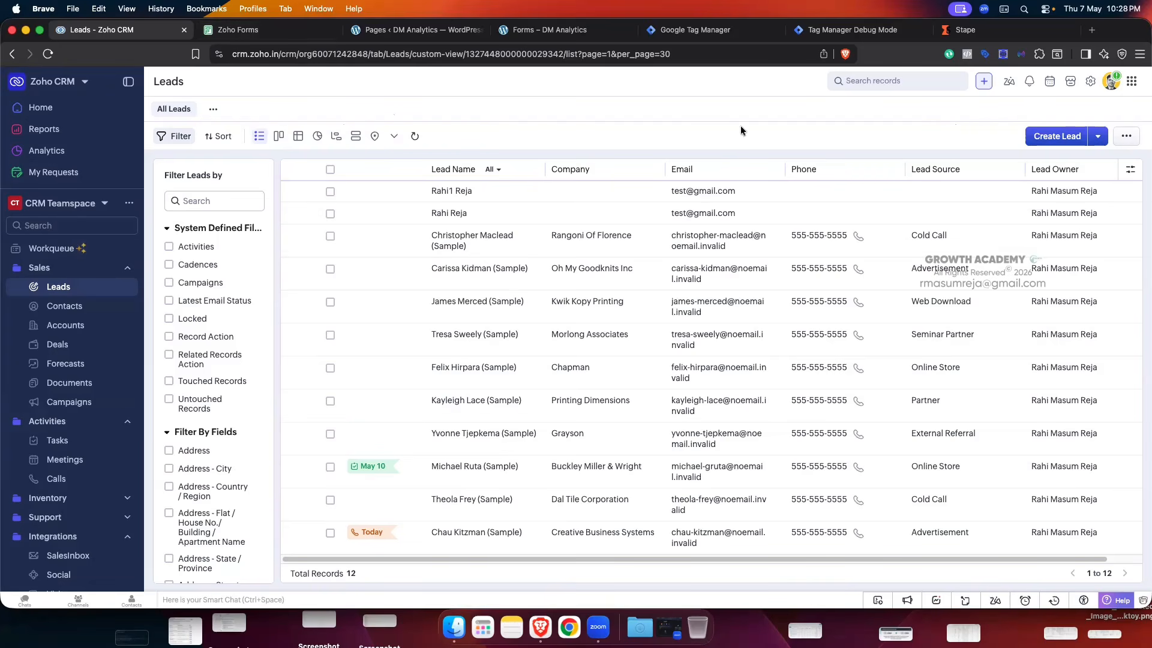
left_click(1090, 81)
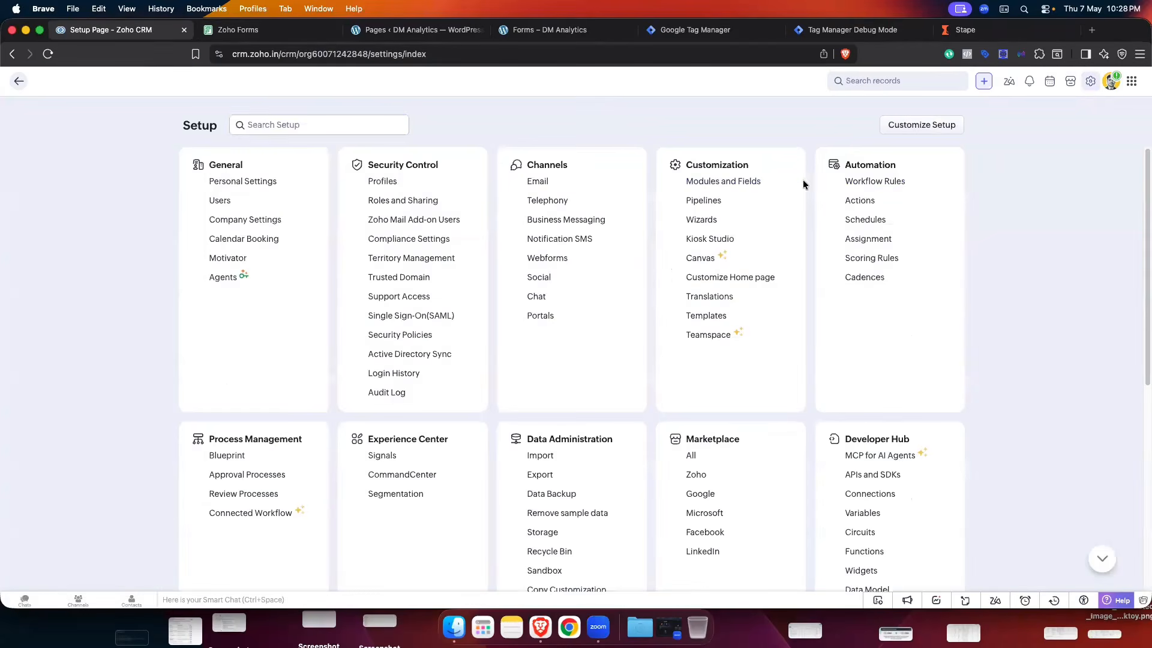
left_click(864, 198)
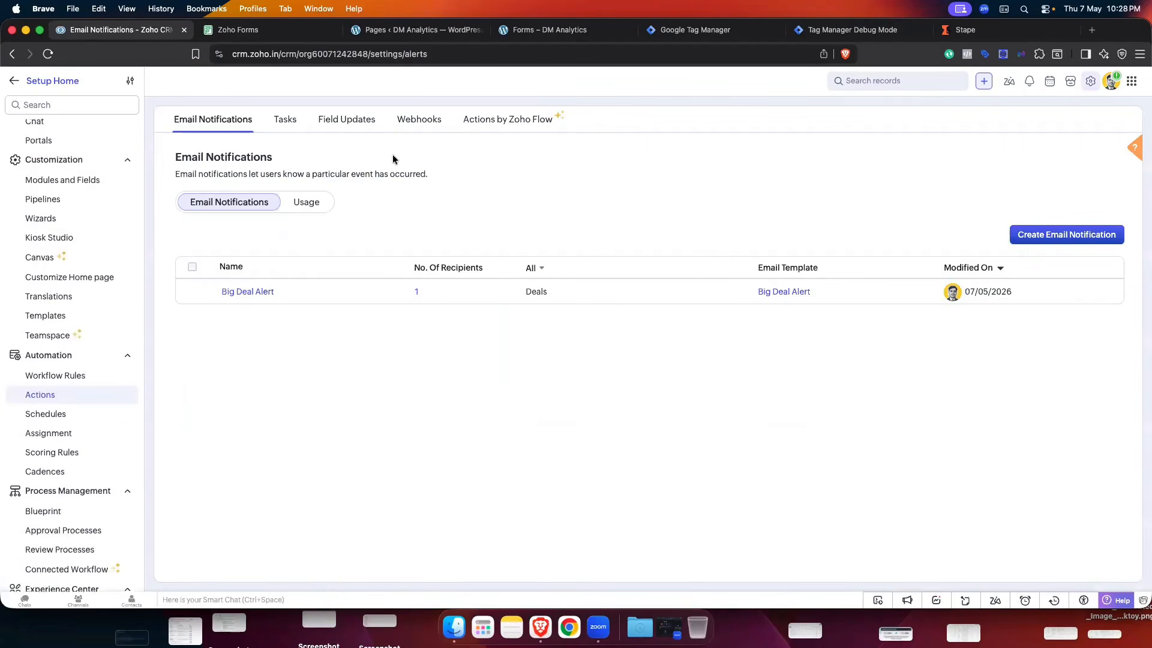
left_click(415, 121)
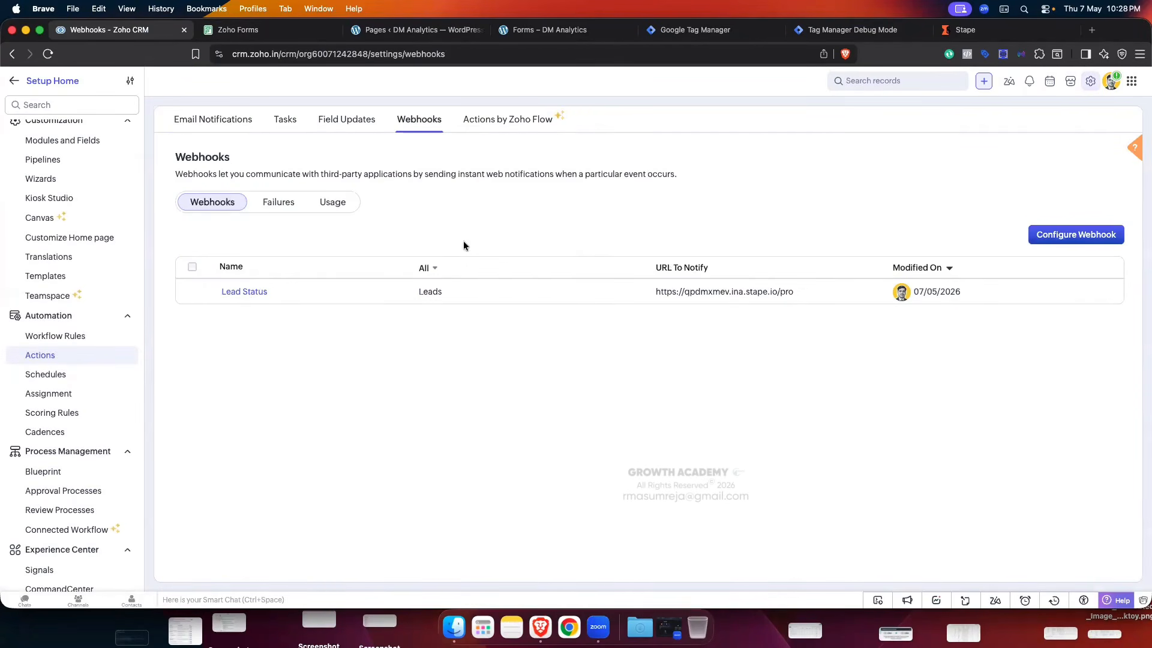
left_click(244, 293)
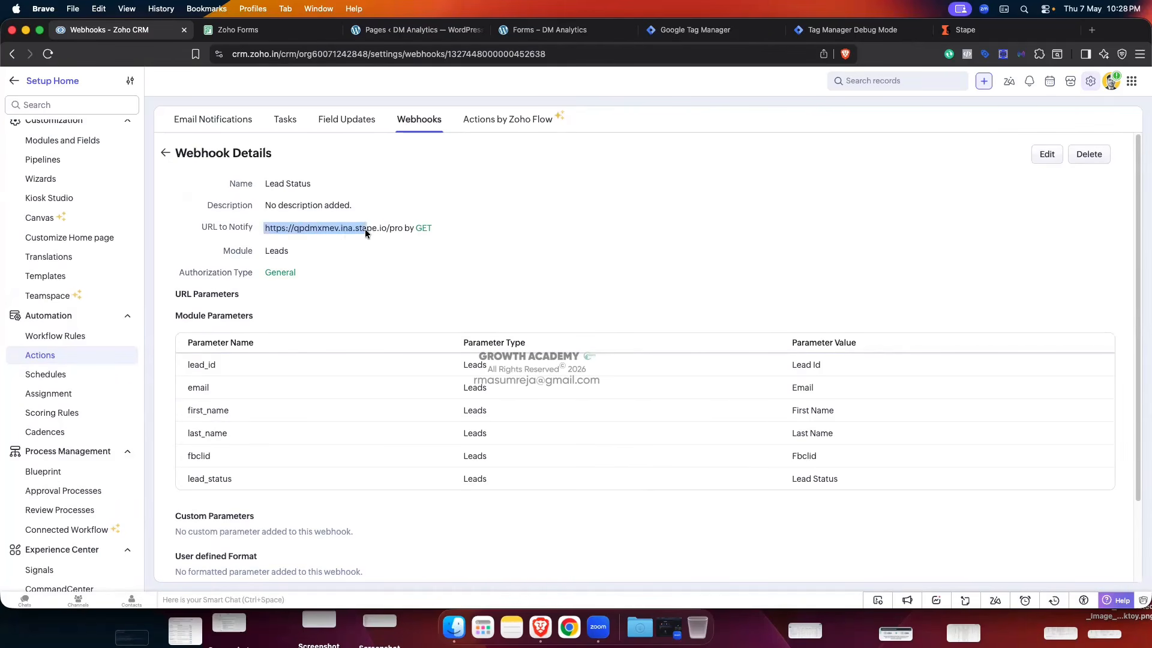
left_click_drag(365, 229, 399, 229)
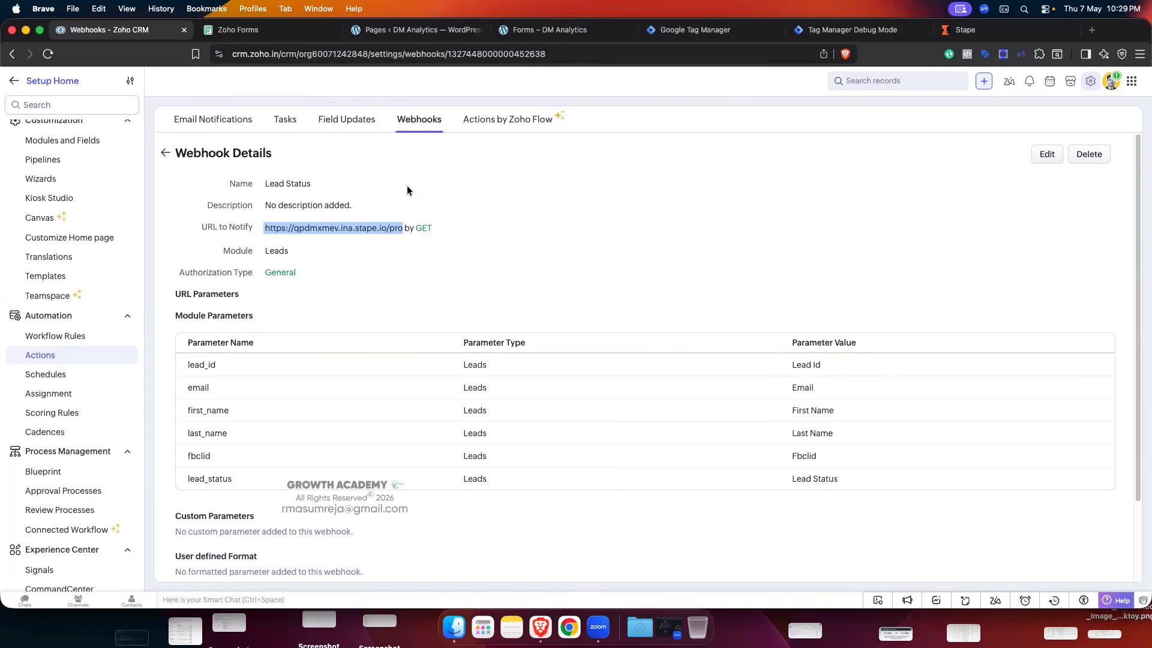
left_click(15, 77)
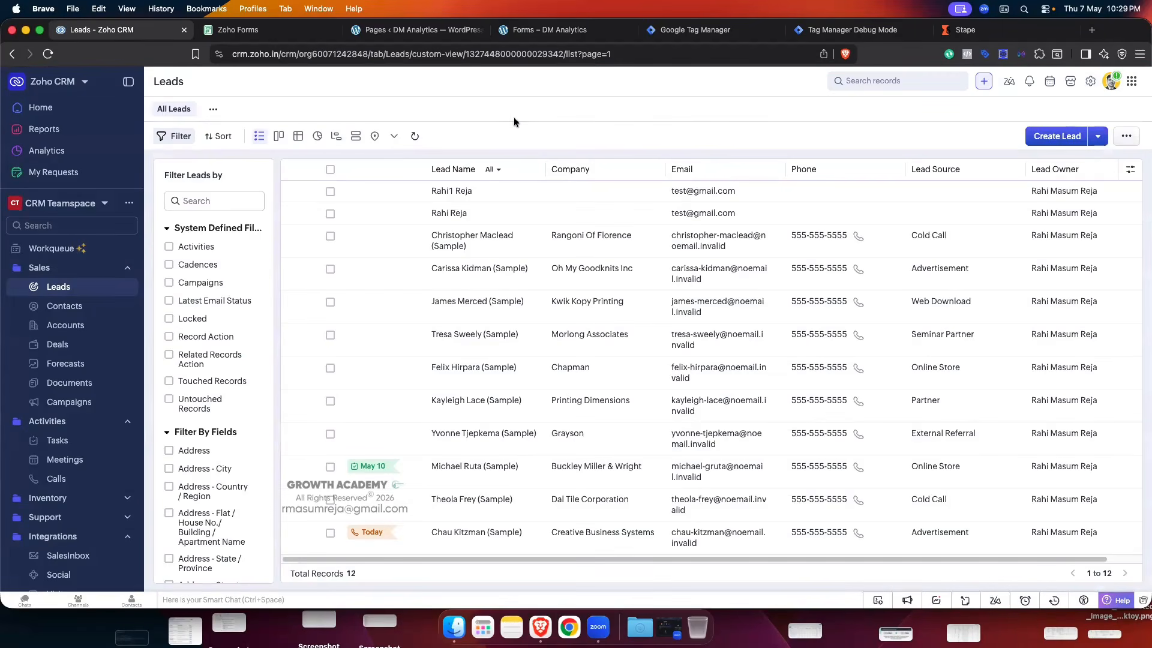